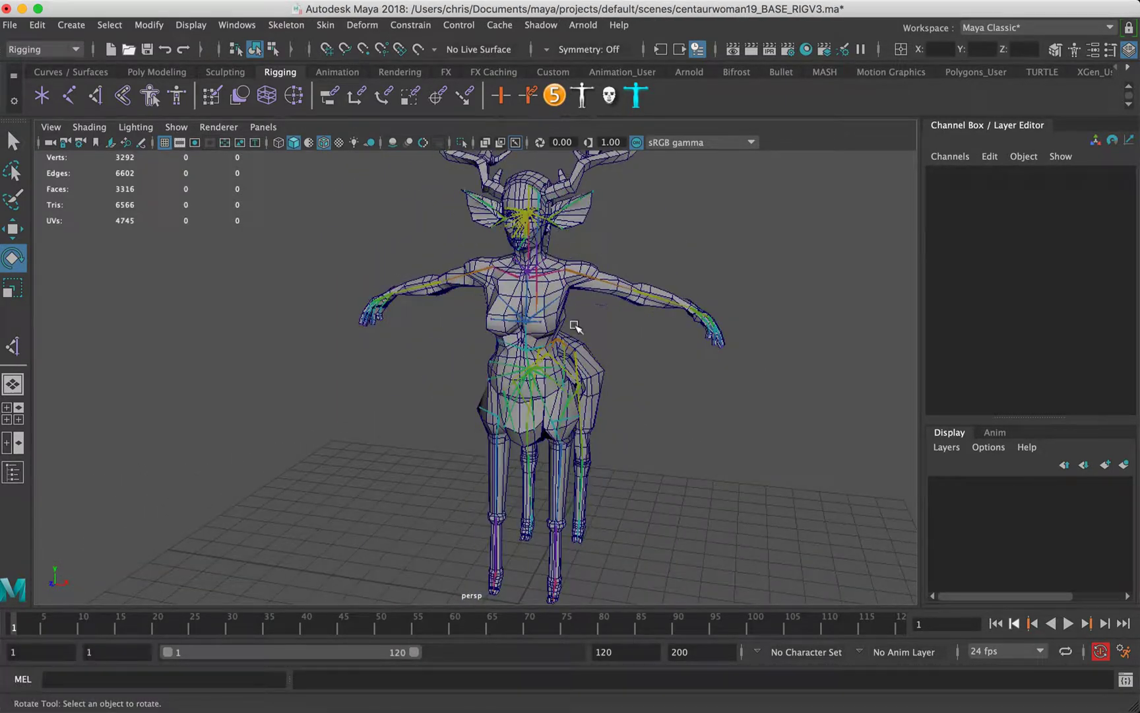
Rotate the character's right upper arm joint to about 14, -36, -5 degrees and its elbow joint to about 17, -47, -7 degrees
left_click_drag(538, 399, 497, 381, "alt")
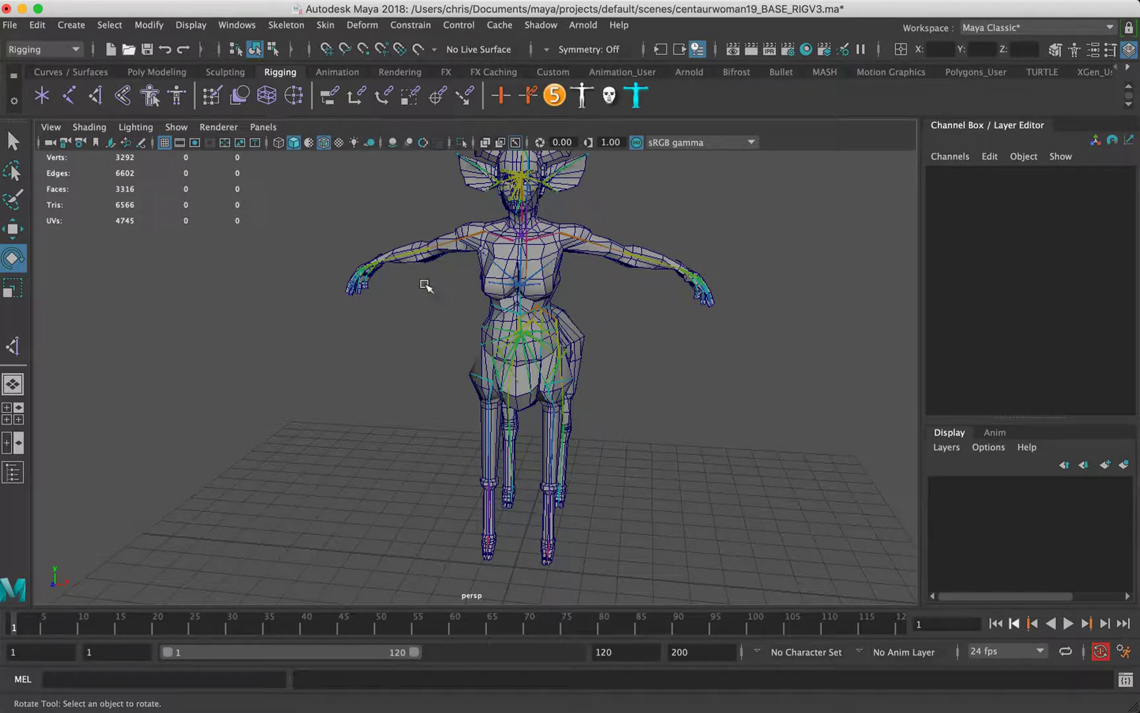
left_click_drag(380, 307, 444, 326, "alt")
right_click_drag(443, 326, 581, 292, "alt")
middle_click_drag(470, 284, 440, 356, "alt")
left_click(442, 331)
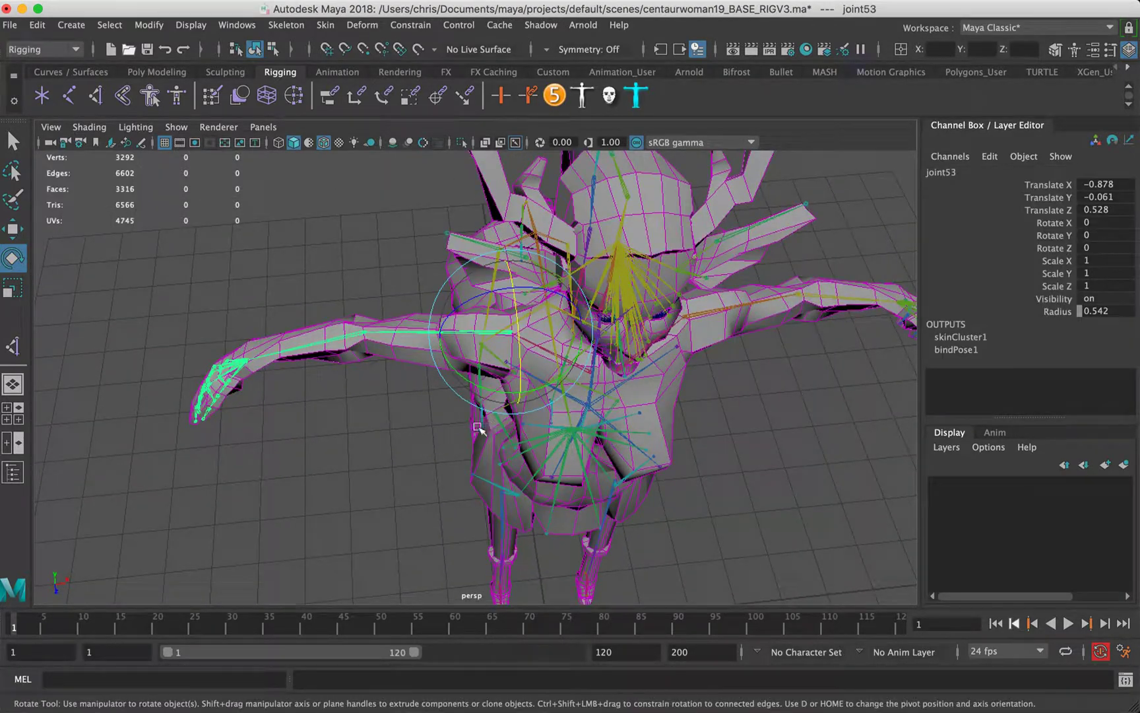
left_click_drag(481, 388, 441, 429)
left_click(376, 434)
middle_click_drag(423, 353, 435, 284, "alt")
left_click_drag(423, 416, 375, 369, "alt")
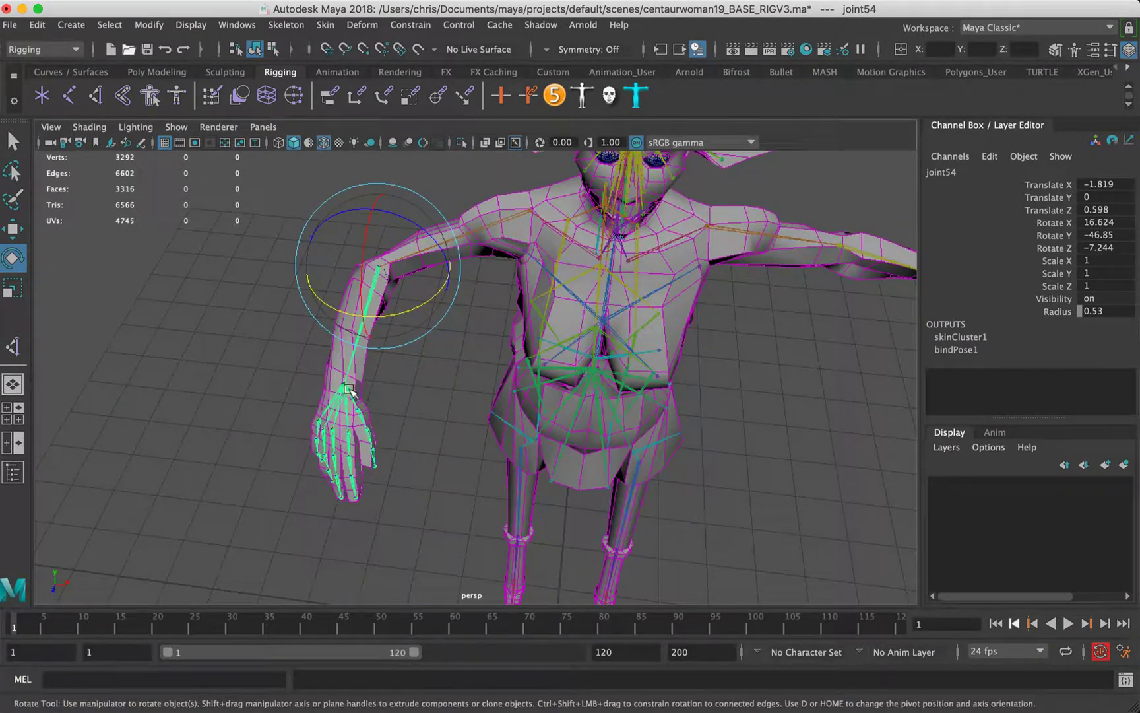
Rotate the right wrist joint to bend the hand, and undo the last rotation
left_click(348, 390)
left_click_drag(397, 418, 359, 333)
left_click_drag(409, 381, 358, 432)
key("super+z")
Re-pose the right arm by rotating its upper arm joint to about 41, -64, -26 degrees and adjusting the elbow and wrist joints
left_click(478, 257)
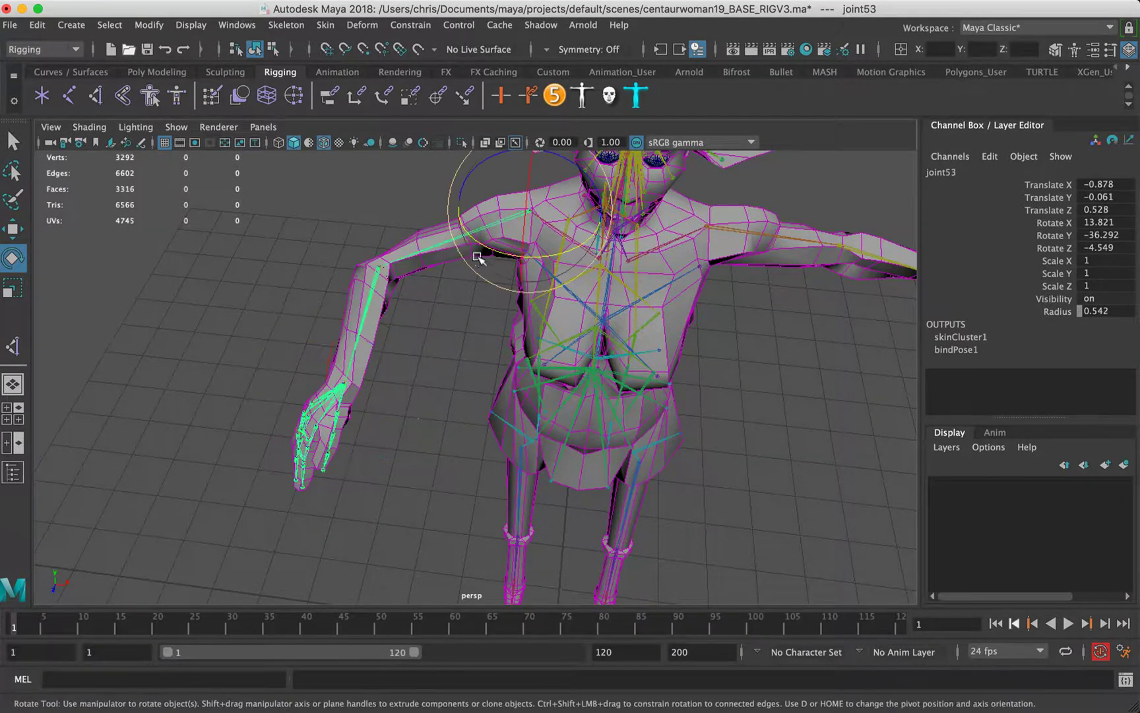
left_click_drag(537, 256, 449, 297)
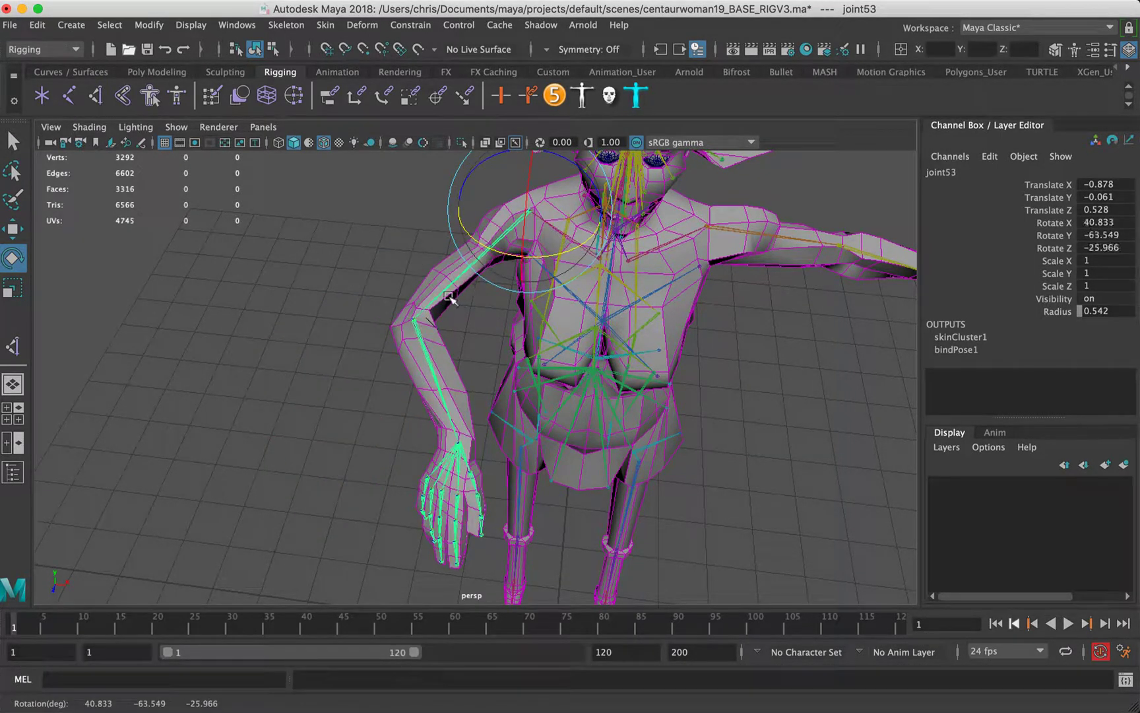
left_click(420, 337)
left_click_drag(460, 359, 386, 377)
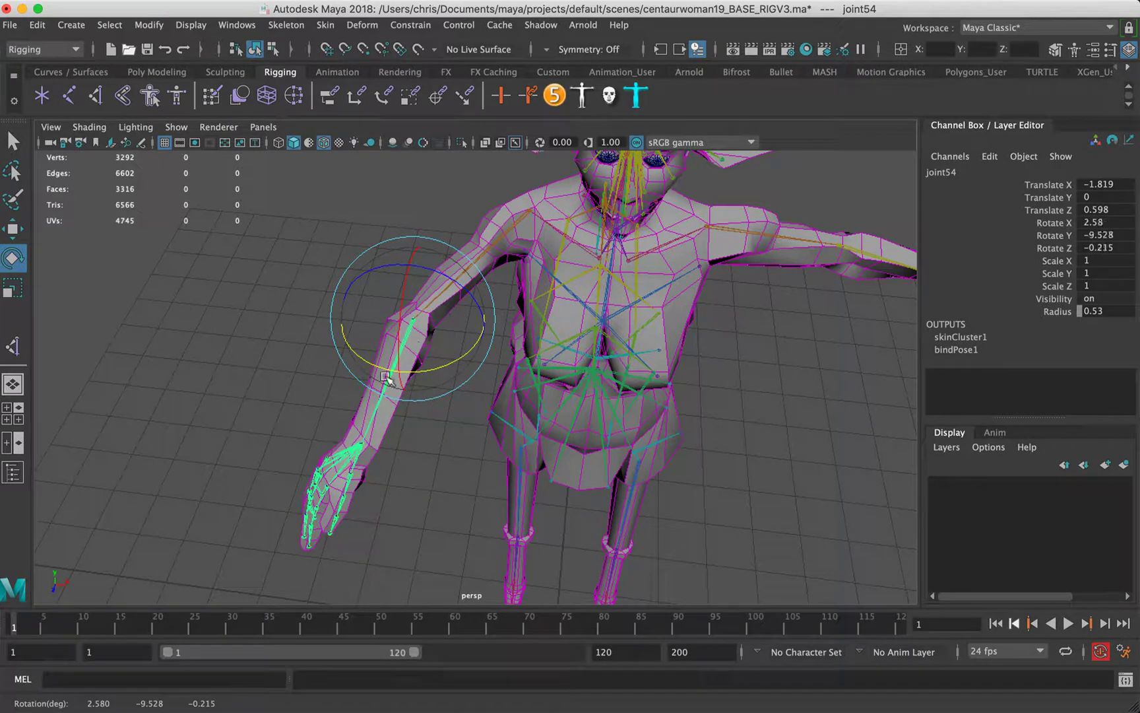
left_click(351, 462)
left_click_drag(433, 465, 434, 273)
Lift the right arm by rotating its clavicle, upper arm and elbow joints
left_click(447, 279)
middle_click_drag(449, 280, 517, 341, "alt")
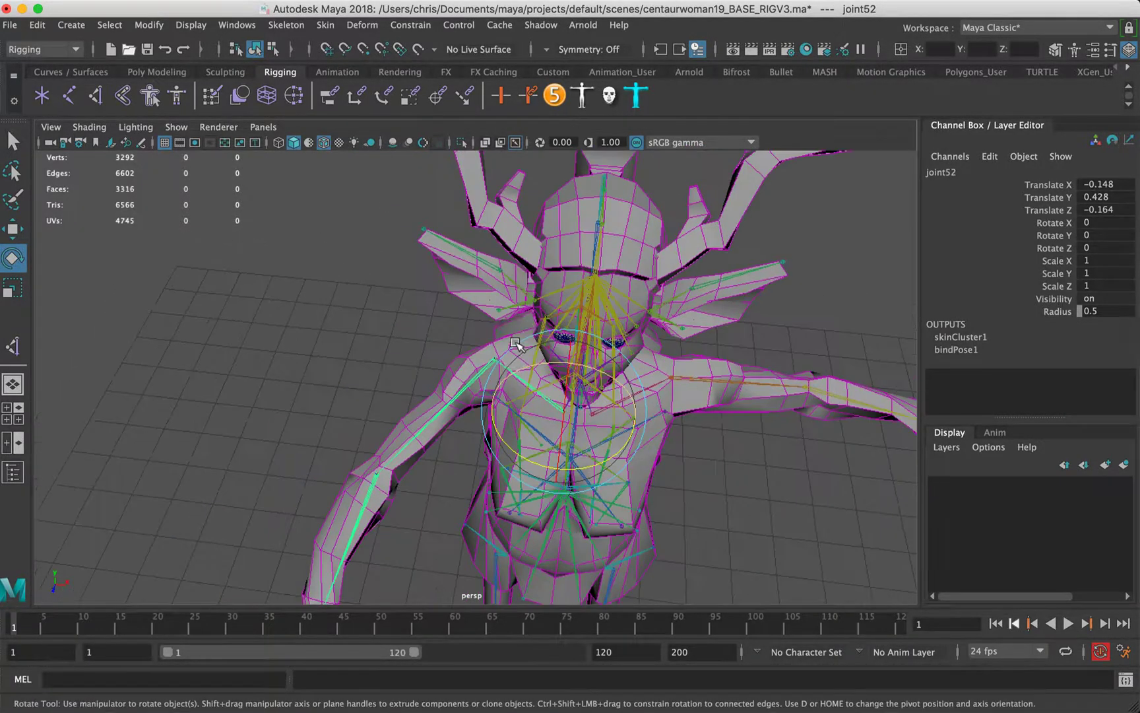
left_click_drag(517, 342, 525, 270, "alt")
left_click_drag(519, 220, 419, 266)
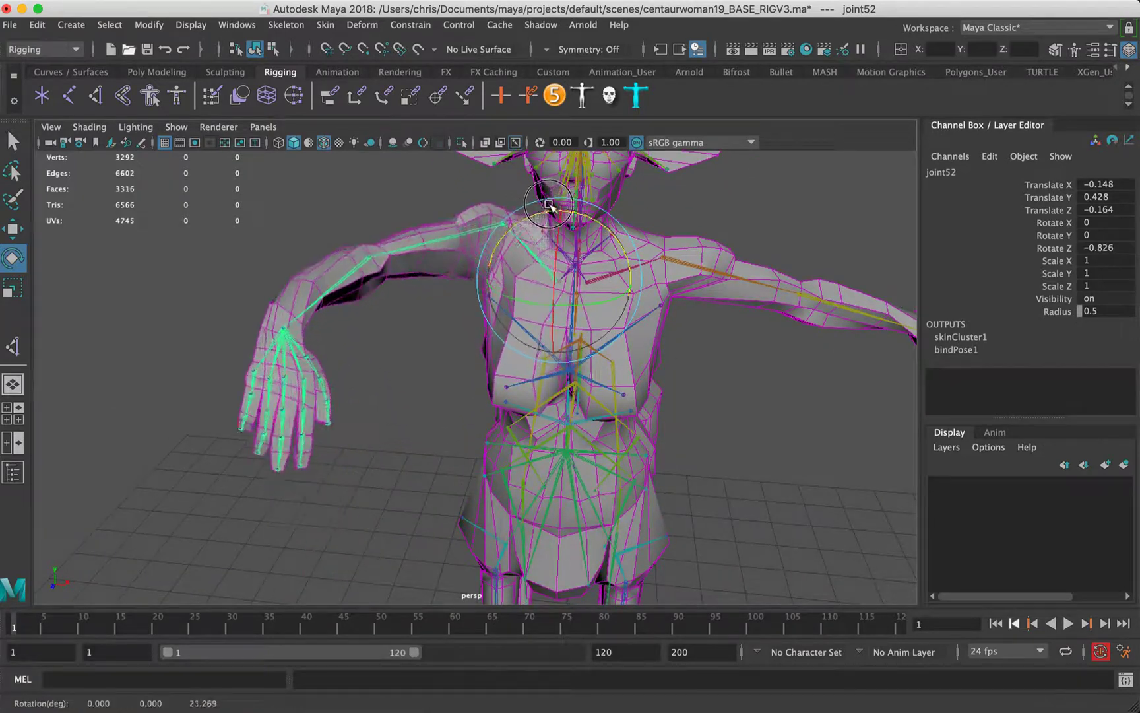
left_click(447, 239)
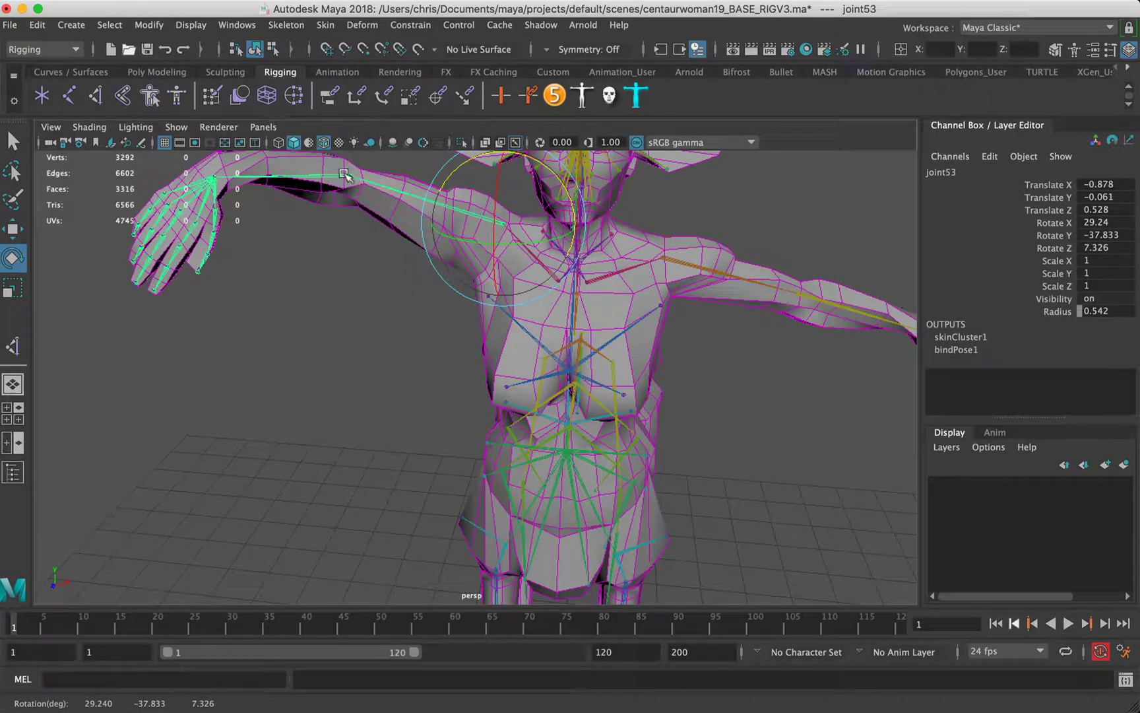
left_click(344, 173)
left_click_drag(403, 191, 514, 239)
Try to move the right clavicle joint instead of rotating it, and undo the move and the preceding rotation
left_click(512, 231)
key("w")
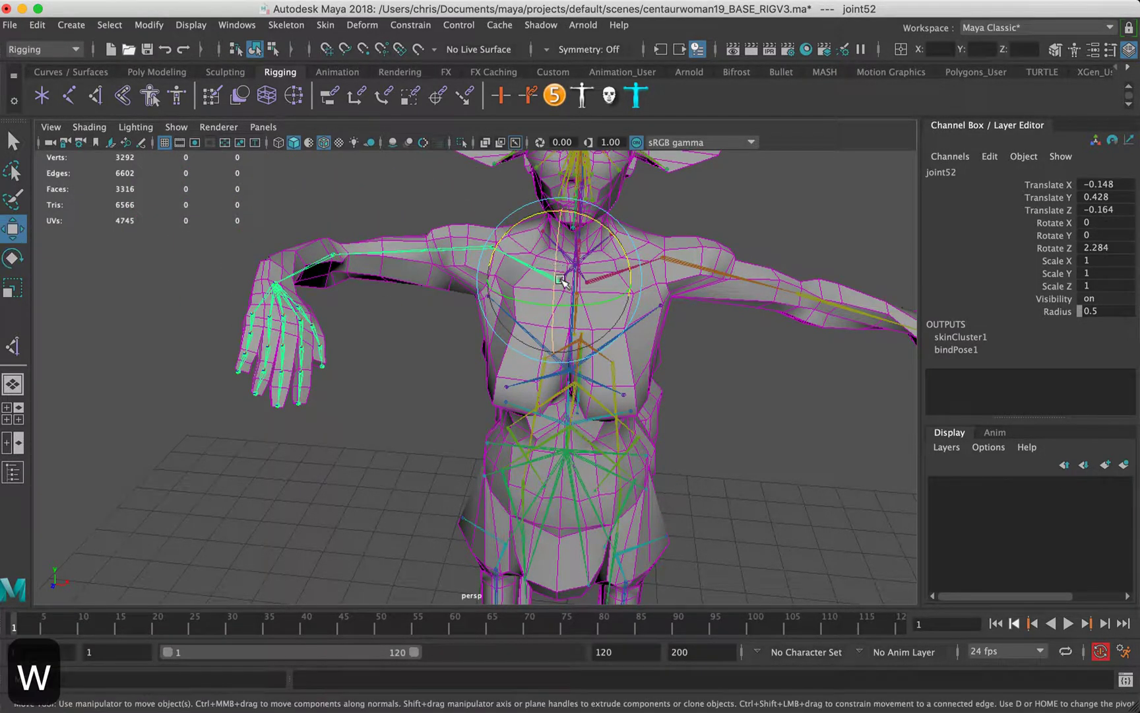
left_click_drag(562, 281, 523, 256)
key("super+z")
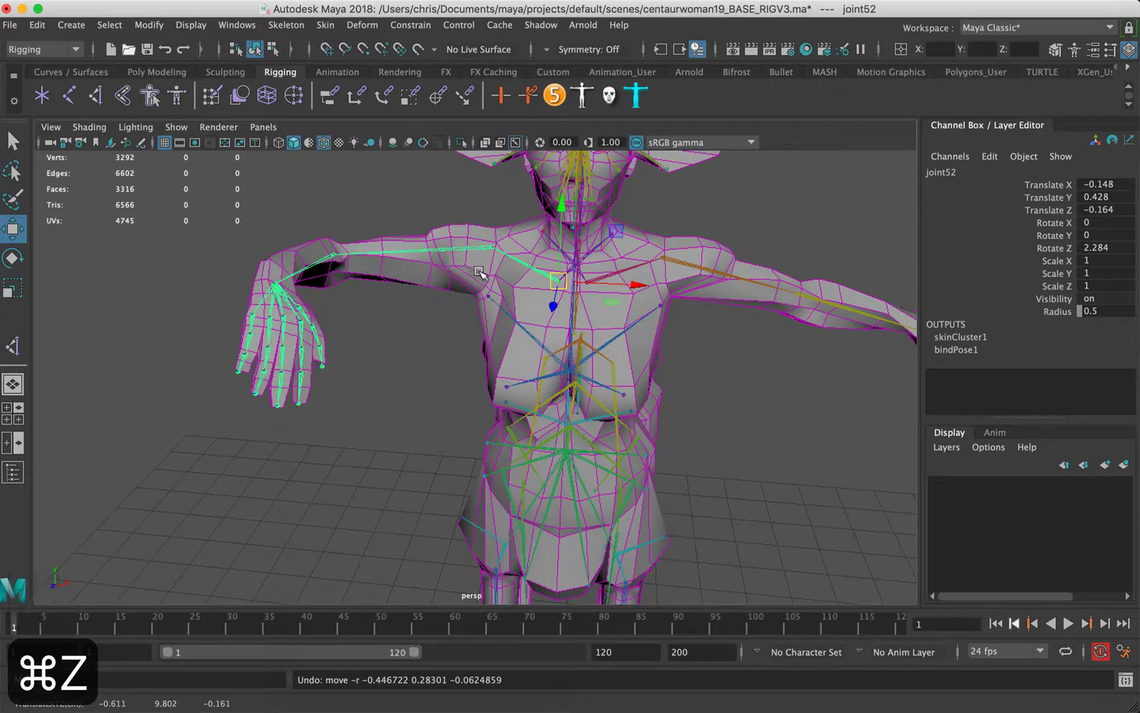
key("super+z")
Rotate the right clavicle and upper arm joints to lower the arm, and clear the selection
key("e")
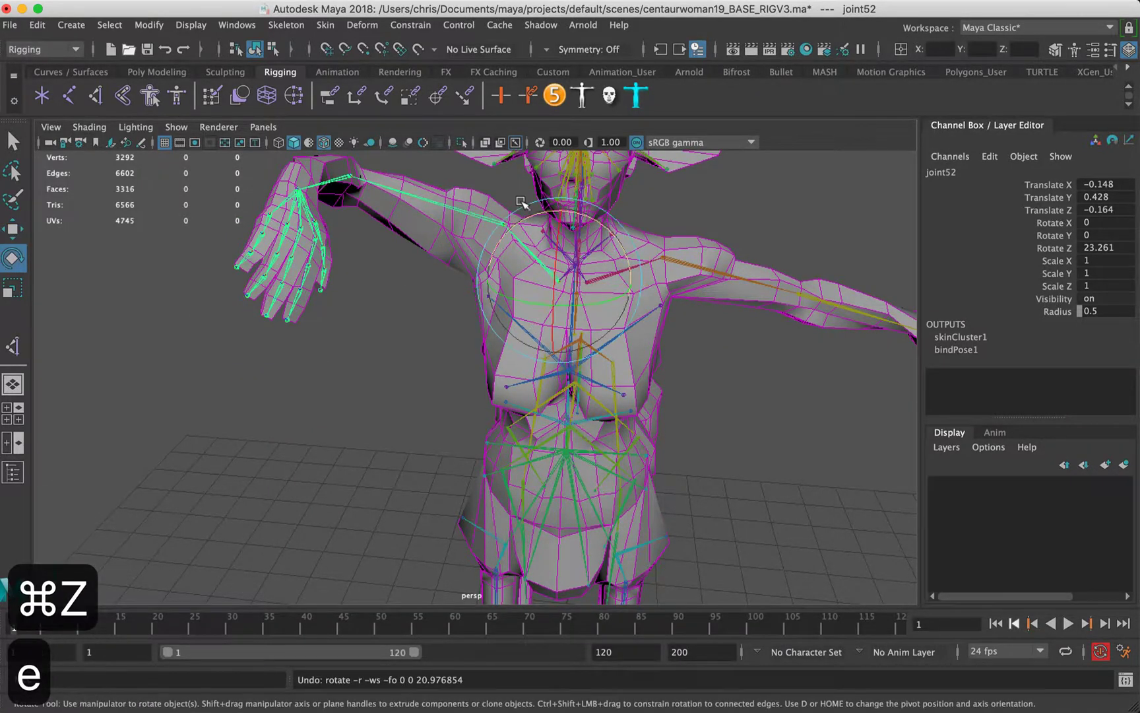
left_click_drag(517, 229, 464, 295)
left_click(448, 239)
left_click_drag(427, 346, 462, 380, "alt")
left_click_drag(526, 312, 517, 318)
left_click(718, 289)
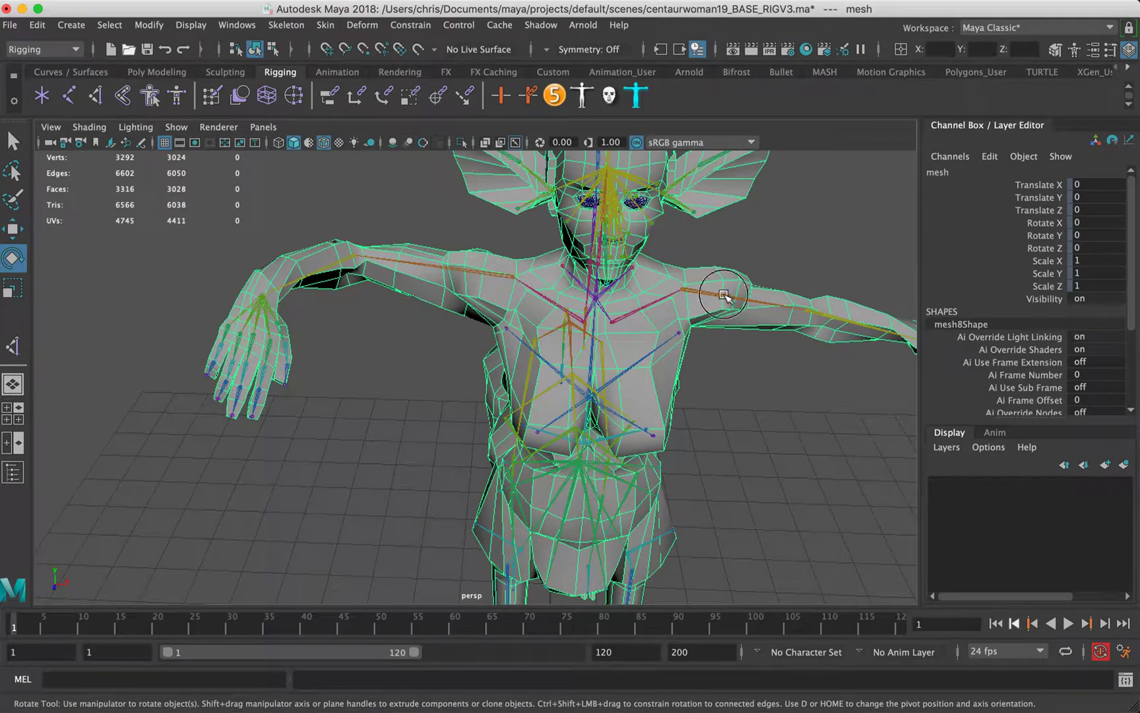
left_click(718, 363)
Rotate the head joint, and rotate the left ear joint to about -7, -10, -5 degrees
left_click_drag(718, 364, 450, 324, "alt")
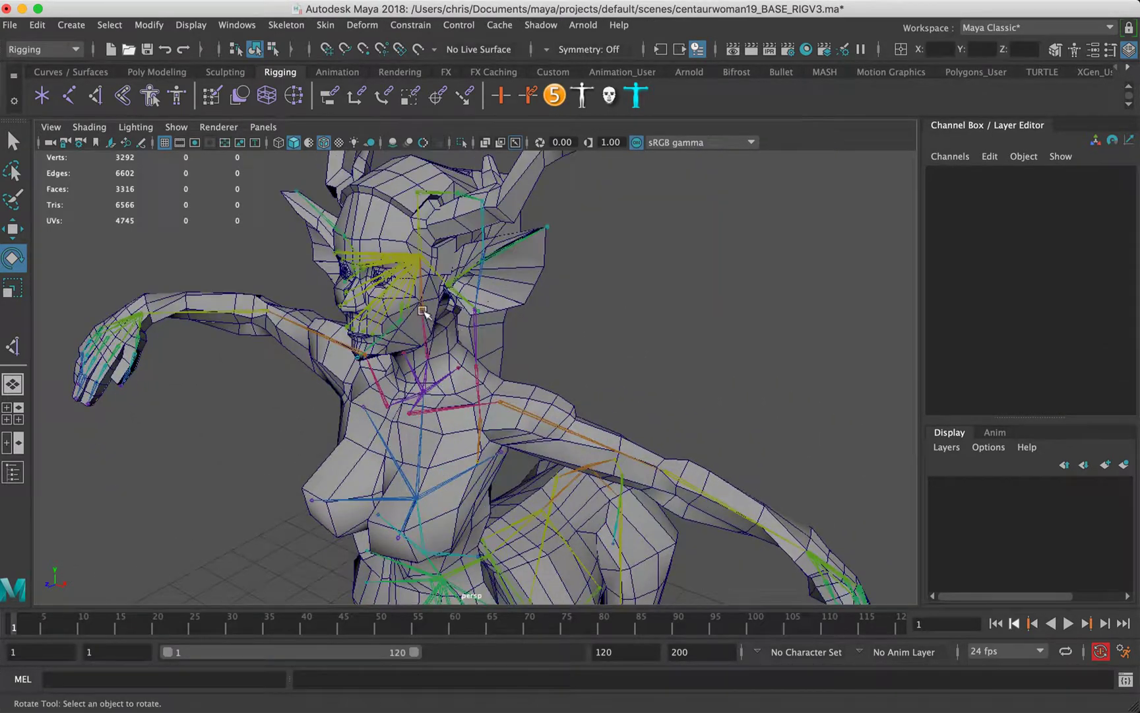
left_click(422, 311)
left_click_drag(383, 303, 392, 275)
left_click_drag(424, 374, 637, 300, "alt")
left_click_drag(713, 167, 663, 330)
left_click(740, 340)
left_click(654, 289)
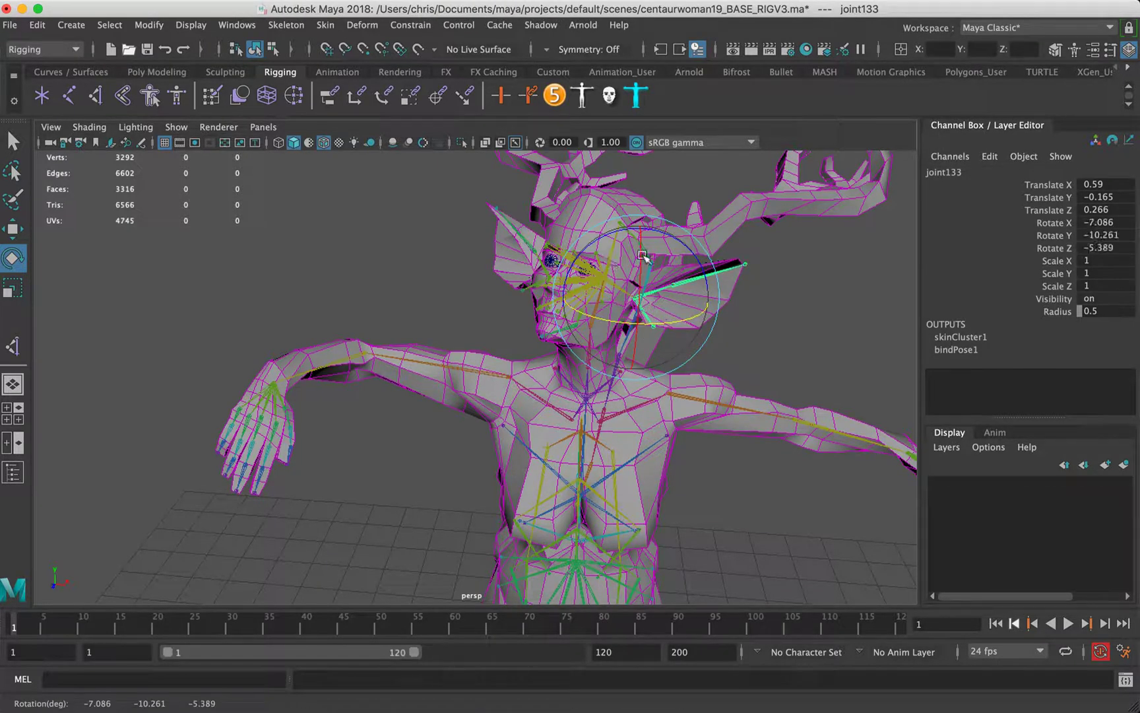
left_click_drag(644, 256, 639, 272)
Rotate the left elbow joint so the forearm hangs down
left_click(764, 310)
left_click_drag(763, 310, 510, 259, "alt")
left_click(676, 266)
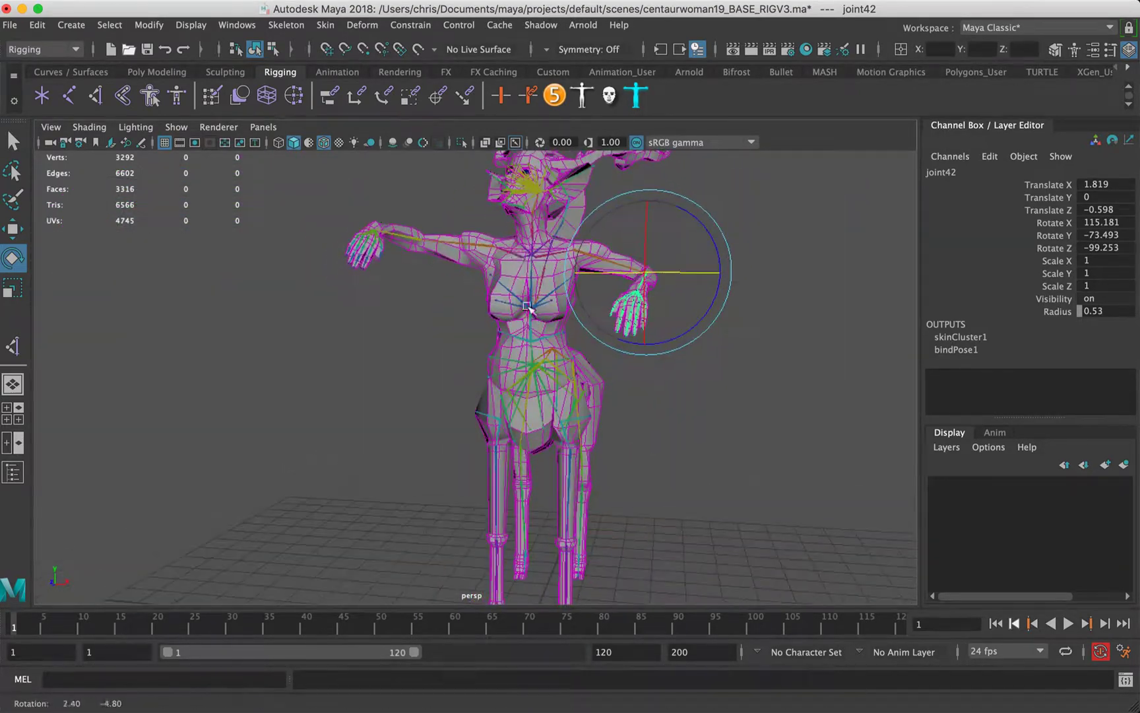
Return the skeleton to its bind pose with Go to Bind Pose and clear the selection
left_click(530, 368)
left_click(324, 25)
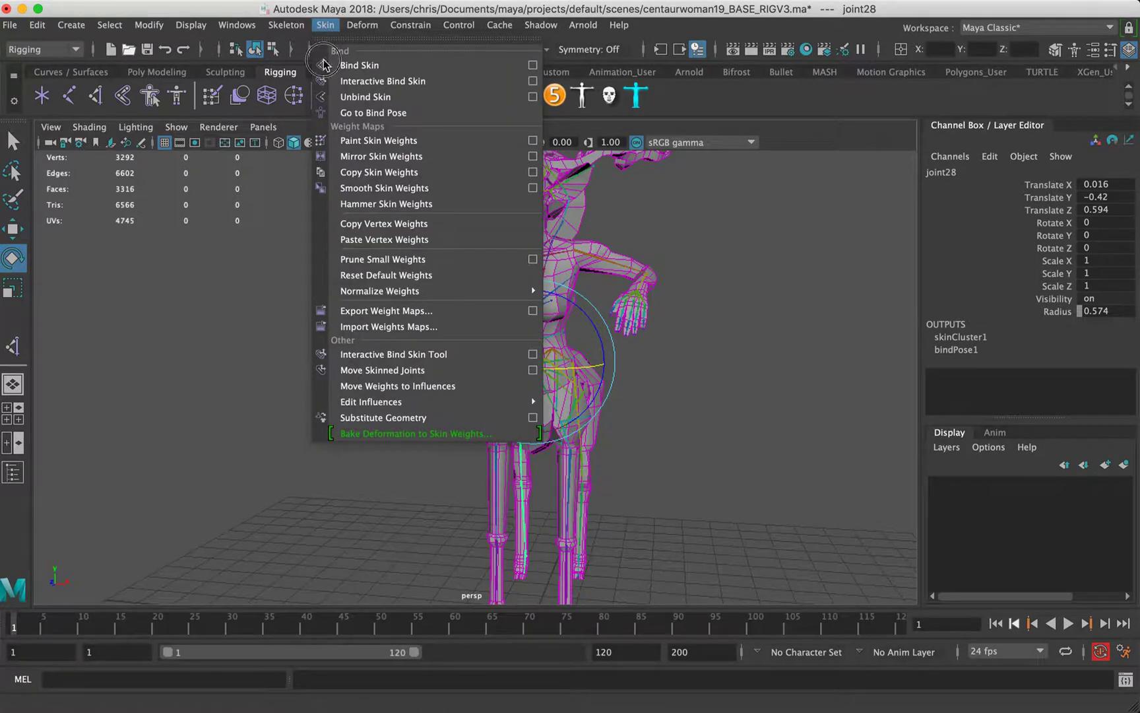
left_click(360, 112)
left_click(151, 223)
Open the IK Handle tool's settings and reset them to defaults with the Rotate-Plane Solver
left_click(96, 96)
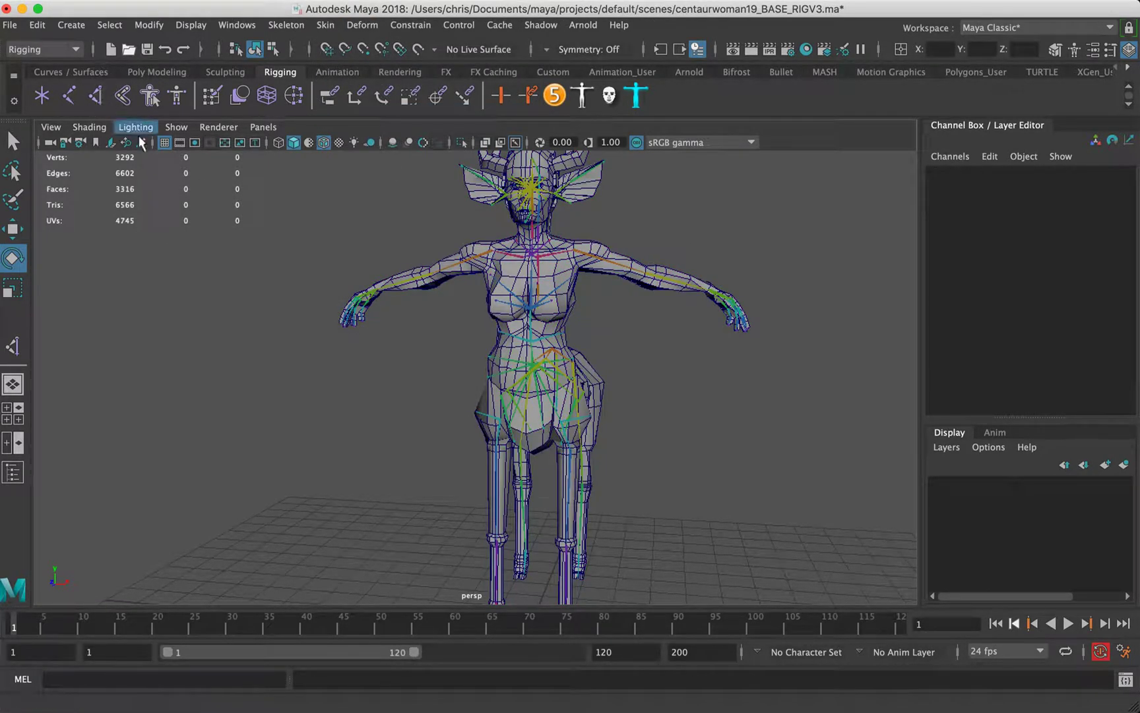
left_click(1112, 57)
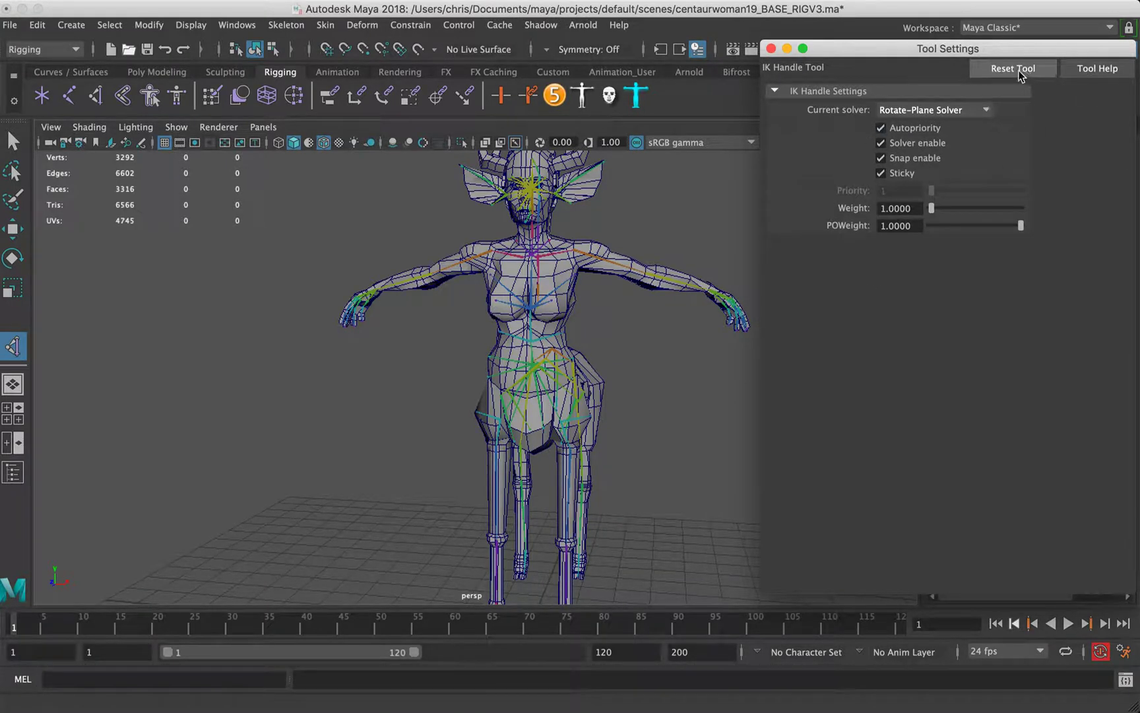
Create an IK handle on the front left leg from its upper leg joint to the ankle joint
left_click_drag(701, 245, 476, 328, "alt")
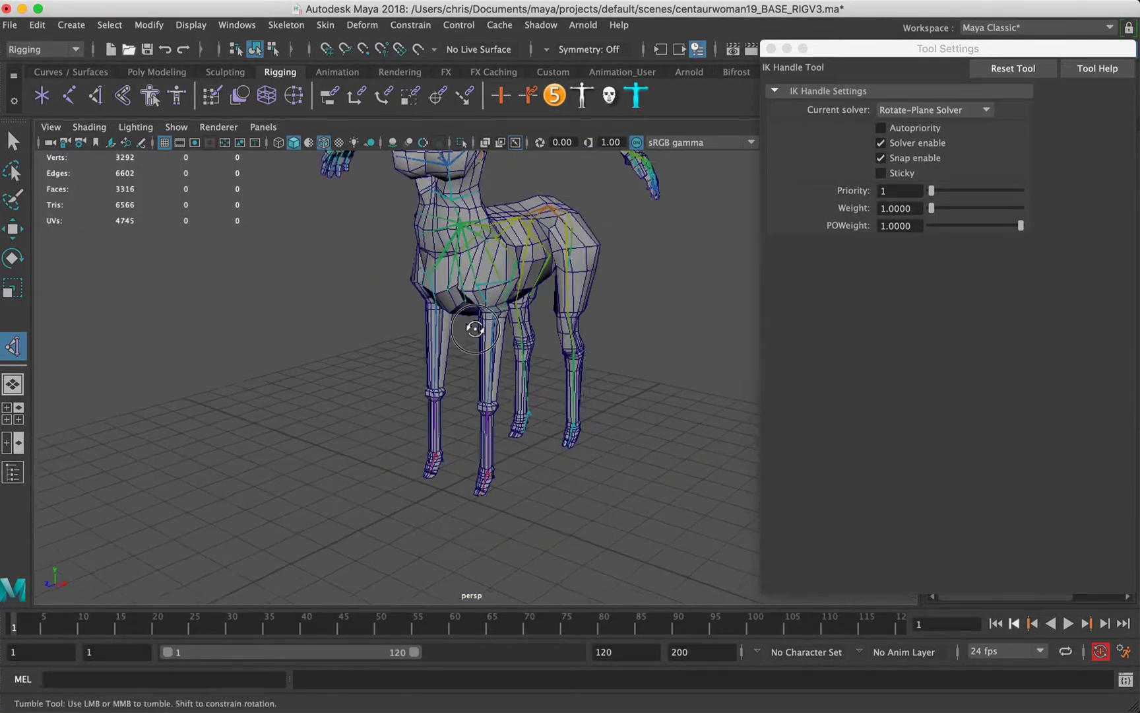
right_click_drag(476, 328, 633, 300, "alt")
left_click_drag(633, 300, 441, 300, "alt")
right_click_drag(442, 300, 540, 243, "alt")
left_click(535, 246)
middle_click_drag(553, 455, 548, 299, "alt")
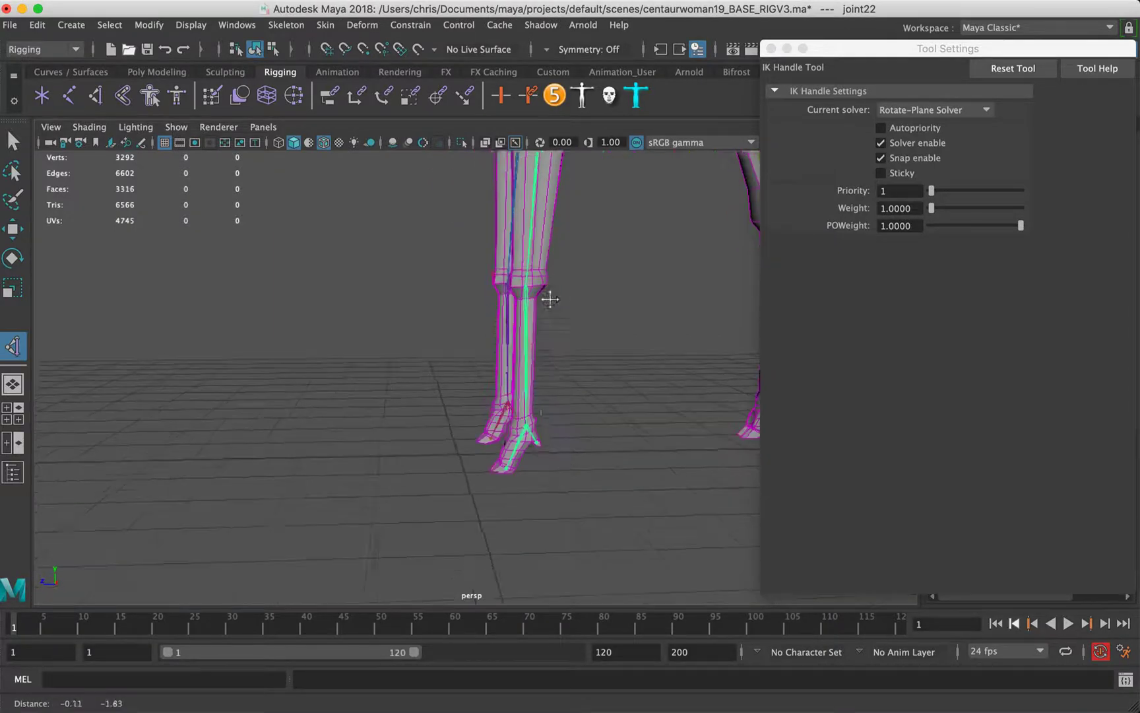
left_click(519, 429)
key("e")
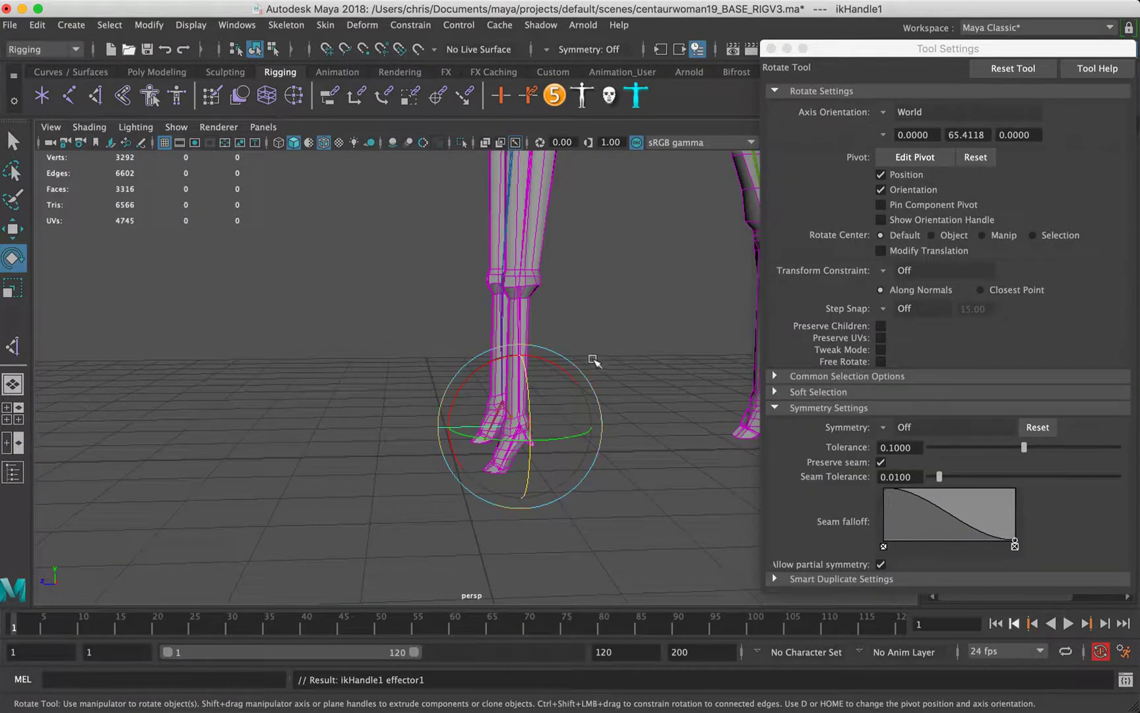
Open the Outliner to show the scene hierarchy, and close the tool settings
left_click(237, 25)
left_click(257, 194)
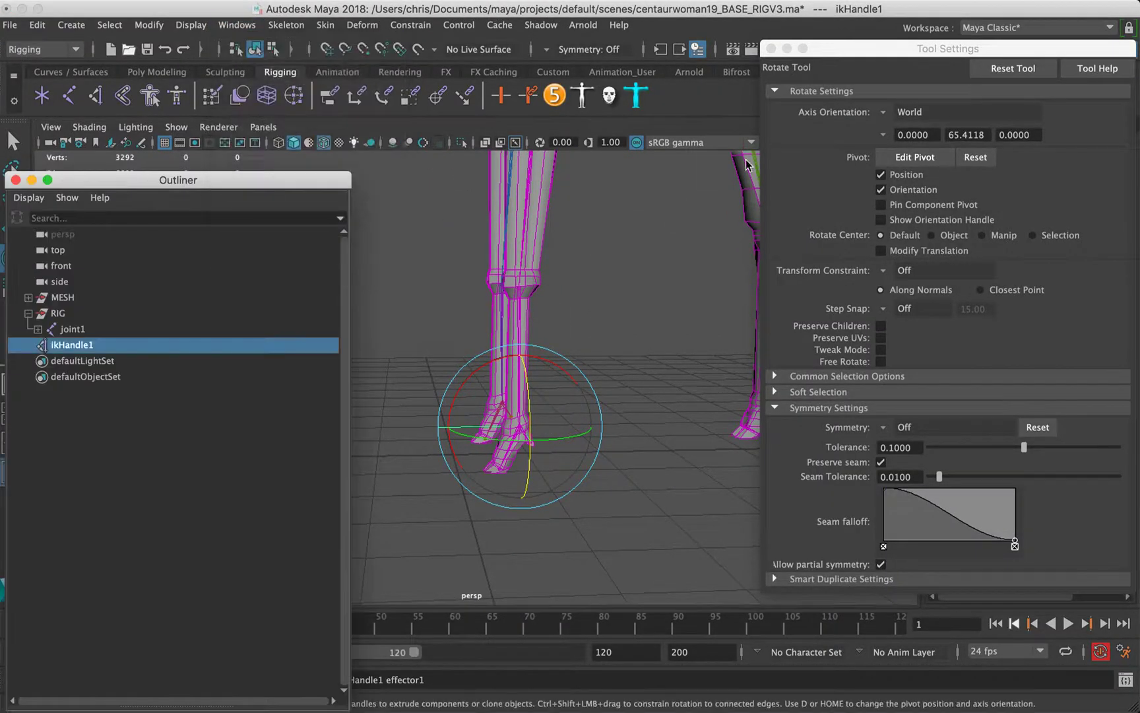
left_click(771, 49)
Move the front left leg's IK handle to about X 1.08, Y 1.98, Z -2.14 to bend the leg, and undo the last further move
right_click_drag(633, 315, 573, 309, "alt")
left_click_drag(588, 324, 688, 363, "alt")
middle_click_drag(586, 319, 604, 355, "alt")
left_click_drag(627, 367, 590, 381, "alt")
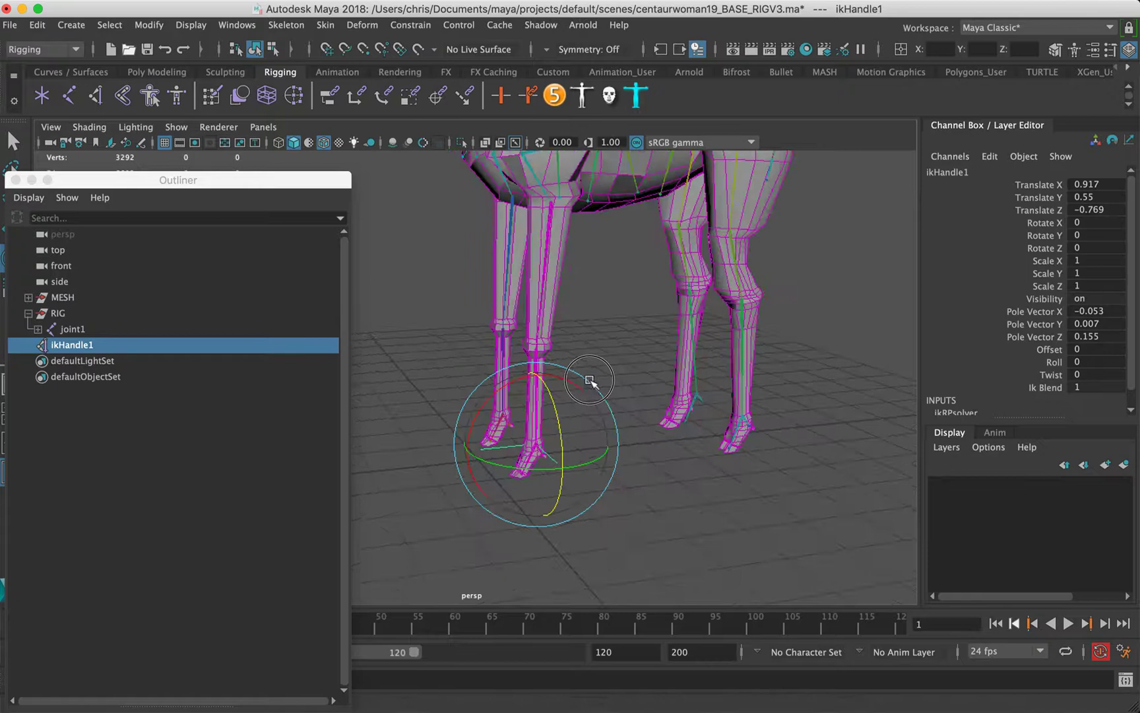
right_click_drag(589, 380, 593, 316, "alt")
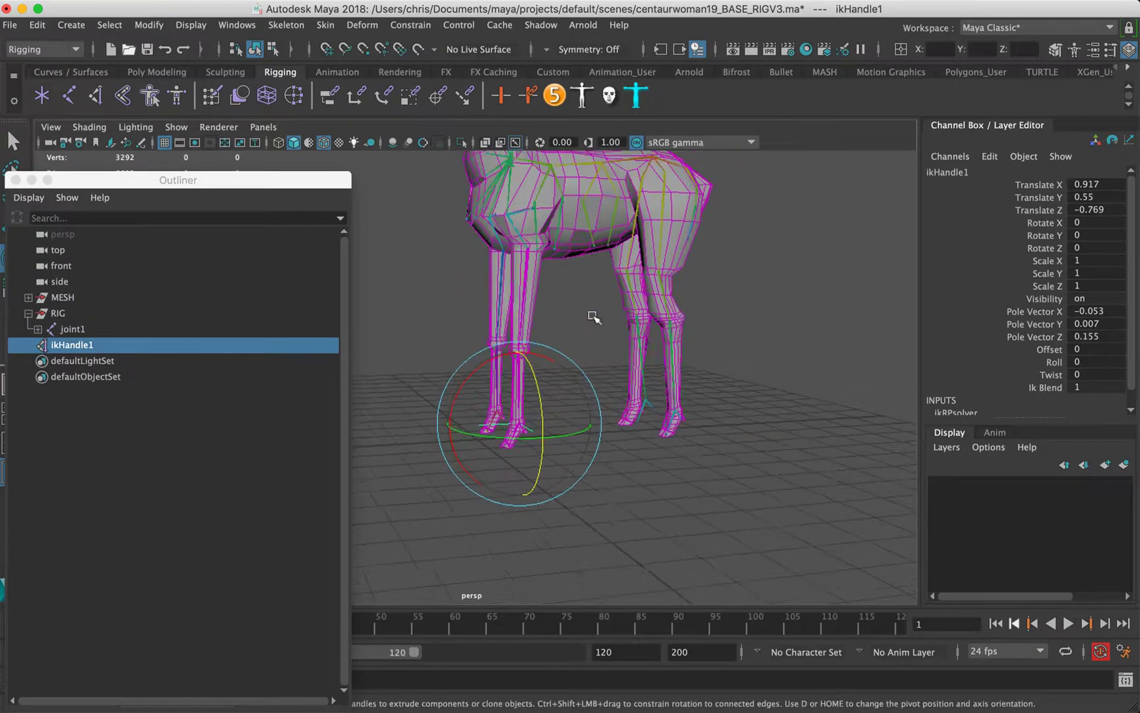
key("w")
left_click_drag(519, 422, 641, 386)
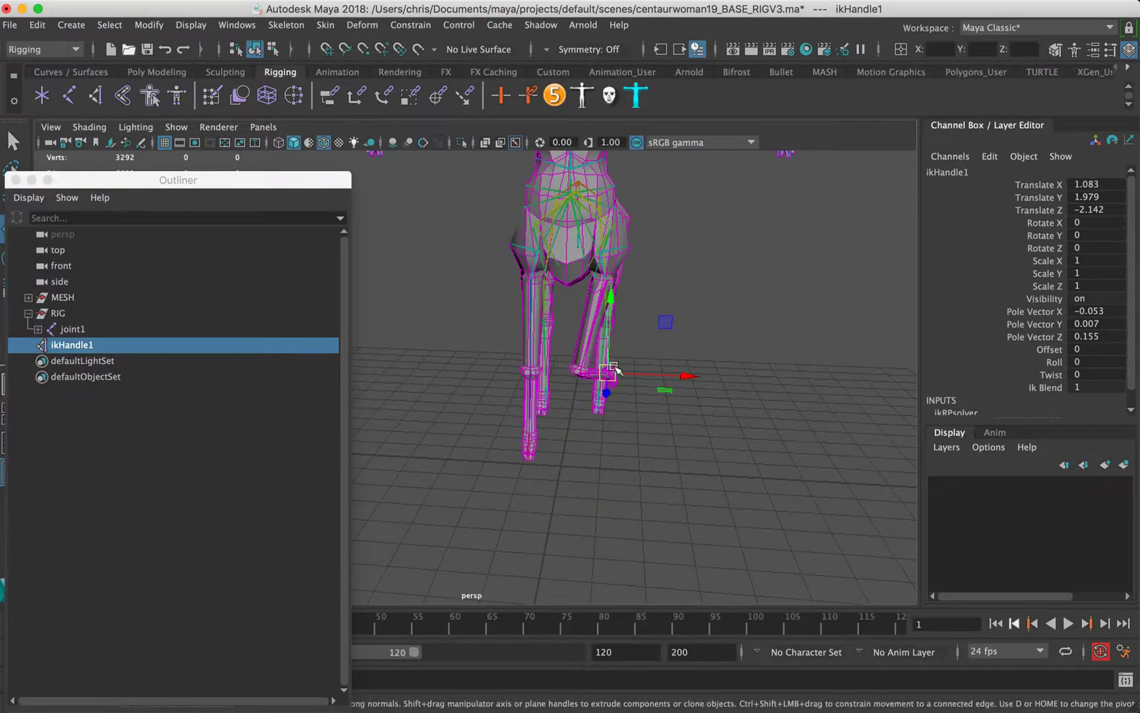
left_click_drag(615, 369, 604, 372)
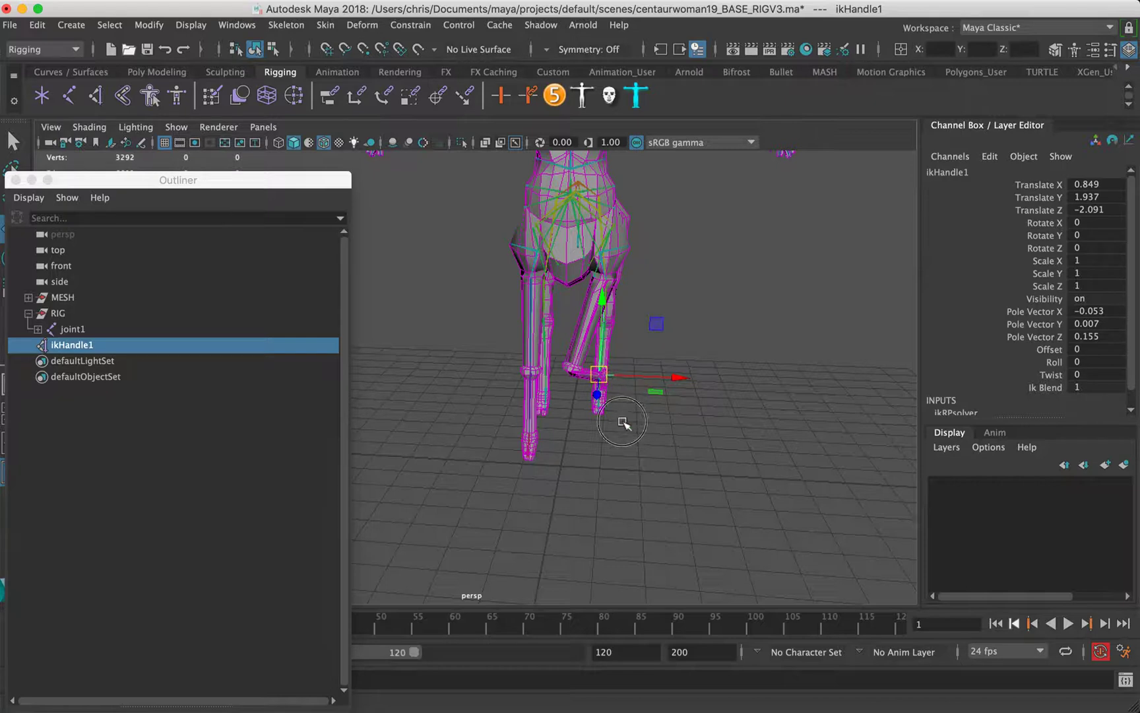
left_click_drag(623, 422, 619, 326, "alt")
key("super+z")
key("super+z")
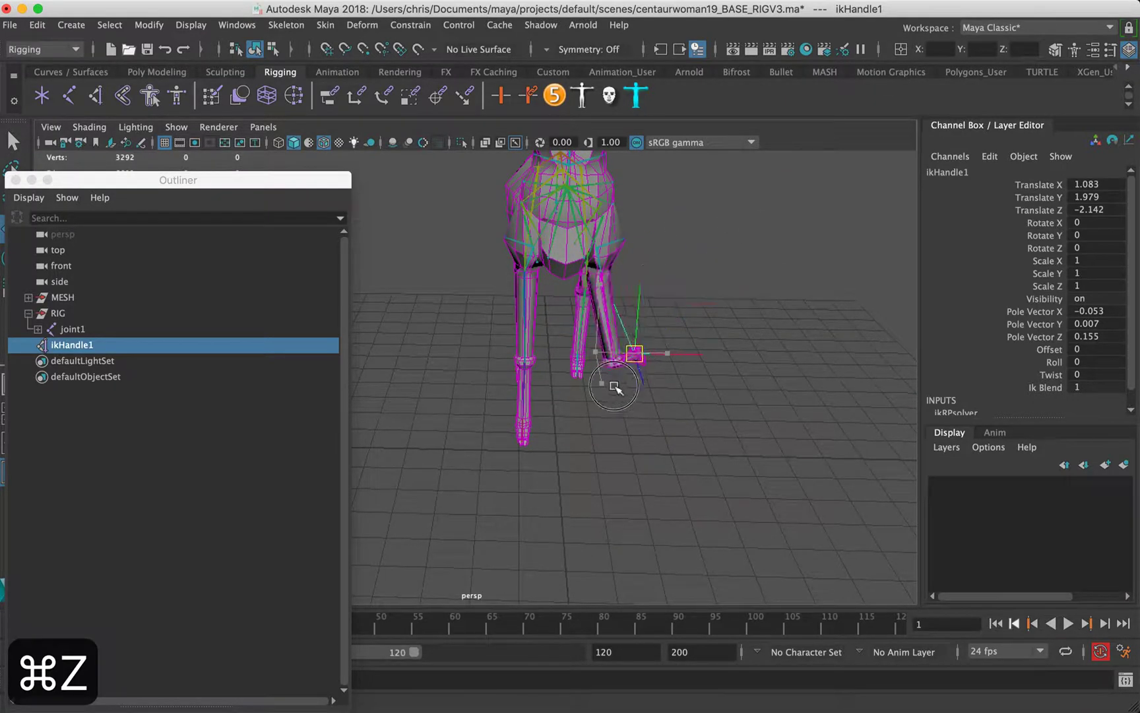
Test the leg's bending by moving the IK handle around, ending at about X 0.69, Y 0.56, Z -1.16
left_click_drag(587, 400, 614, 371)
left_click_drag(624, 375, 600, 374, "alt")
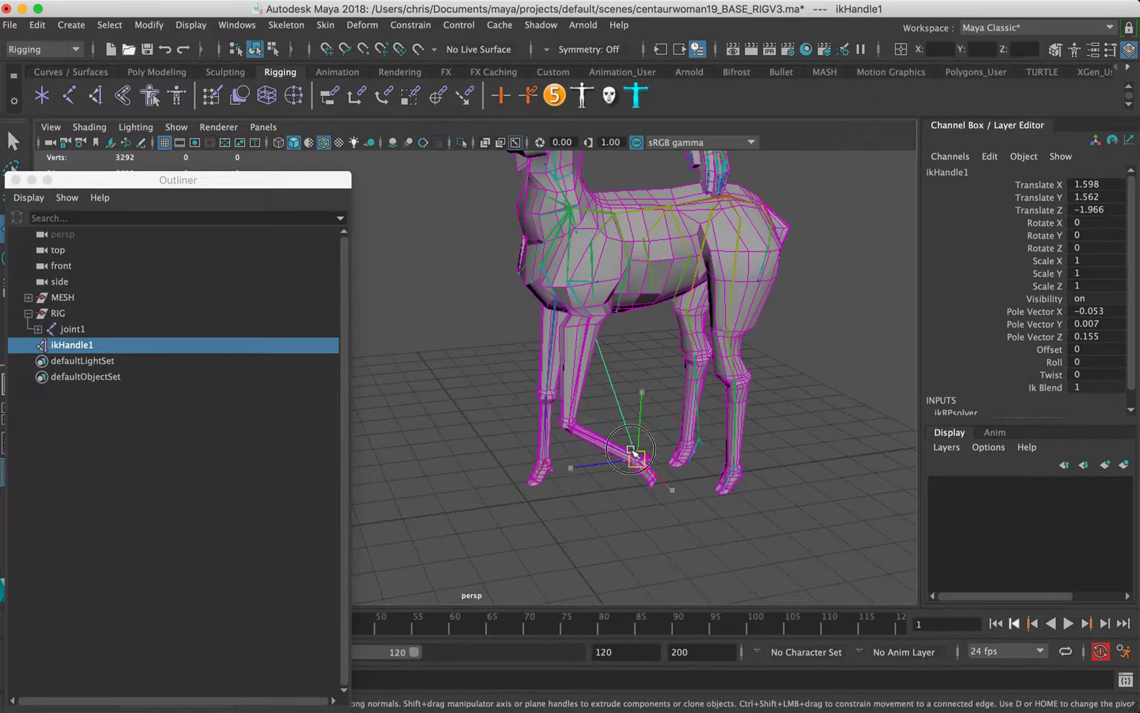
left_click_drag(635, 460, 784, 451)
left_click_drag(640, 432, 599, 449)
Set the IK handle's Translate X, Y and Z to 0
left_click_drag(1096, 185, 1101, 209)
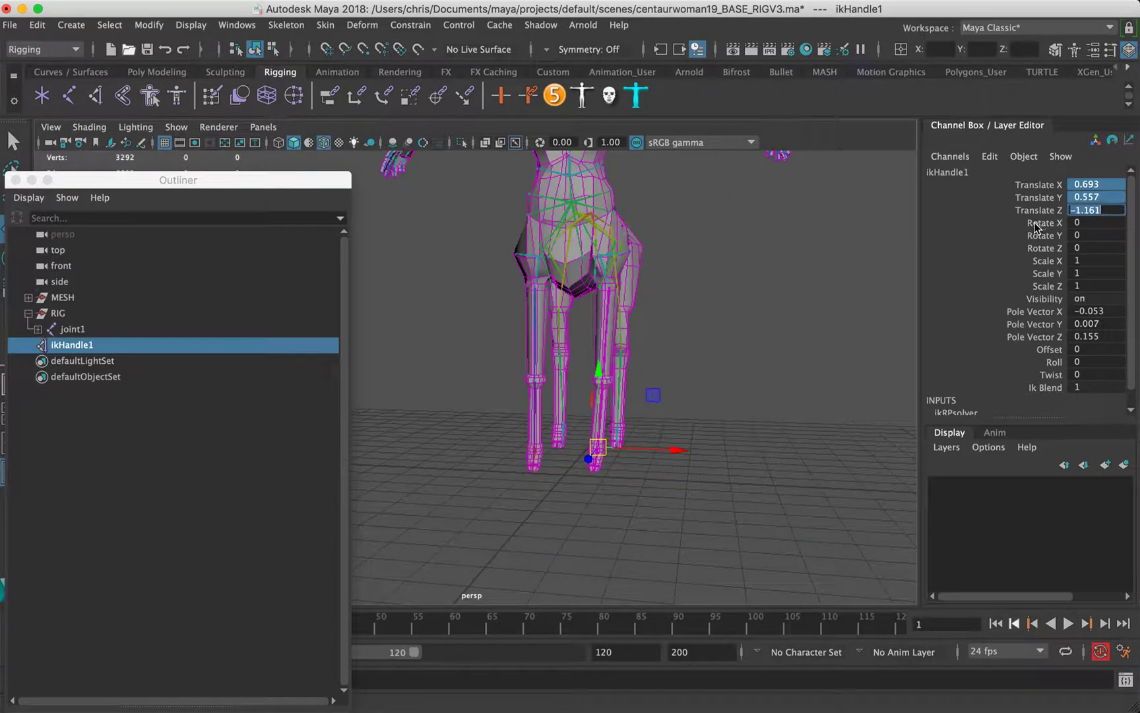
type("0")
key("Return")
left_click_drag(660, 396, 508, 407, "alt")
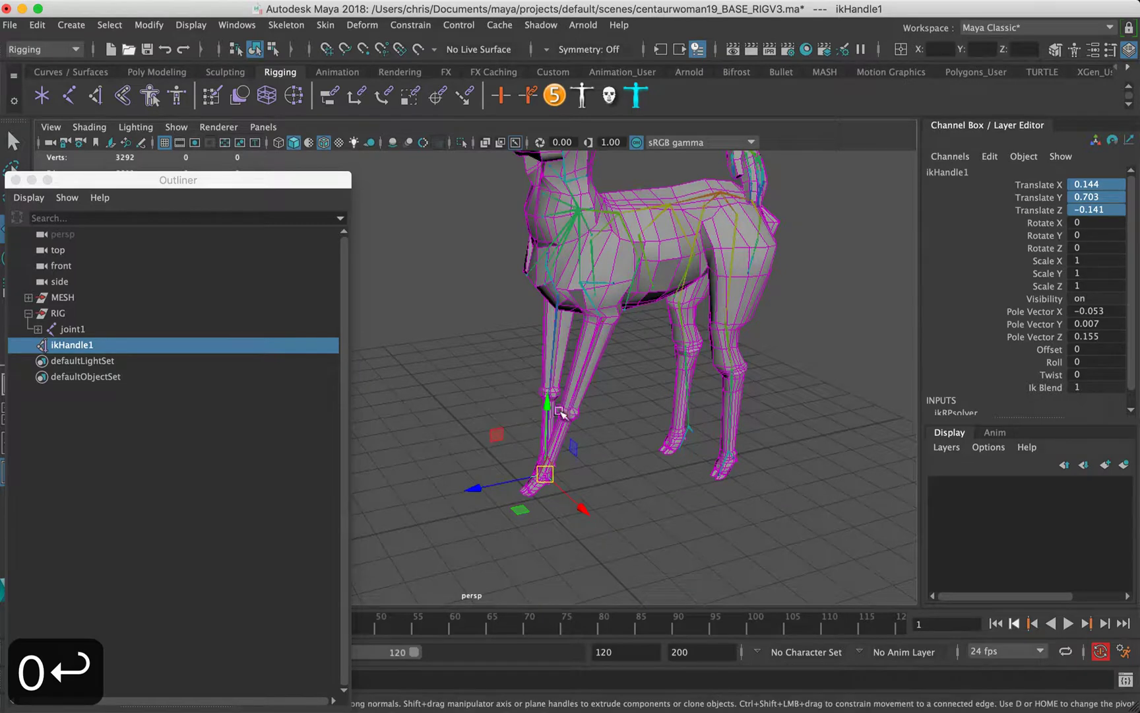
Delete the front leg's IK handle and return the skeleton to its bind pose
key("BackSpace")
left_click(578, 221)
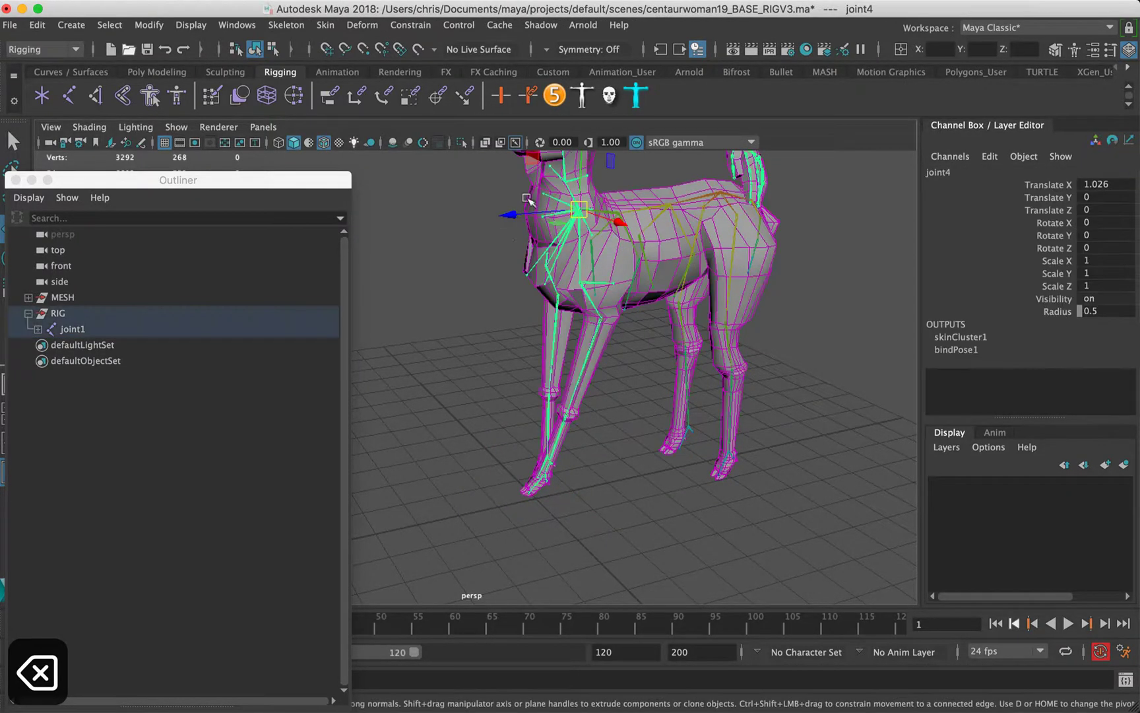
left_click_drag(511, 453, 549, 488, "alt")
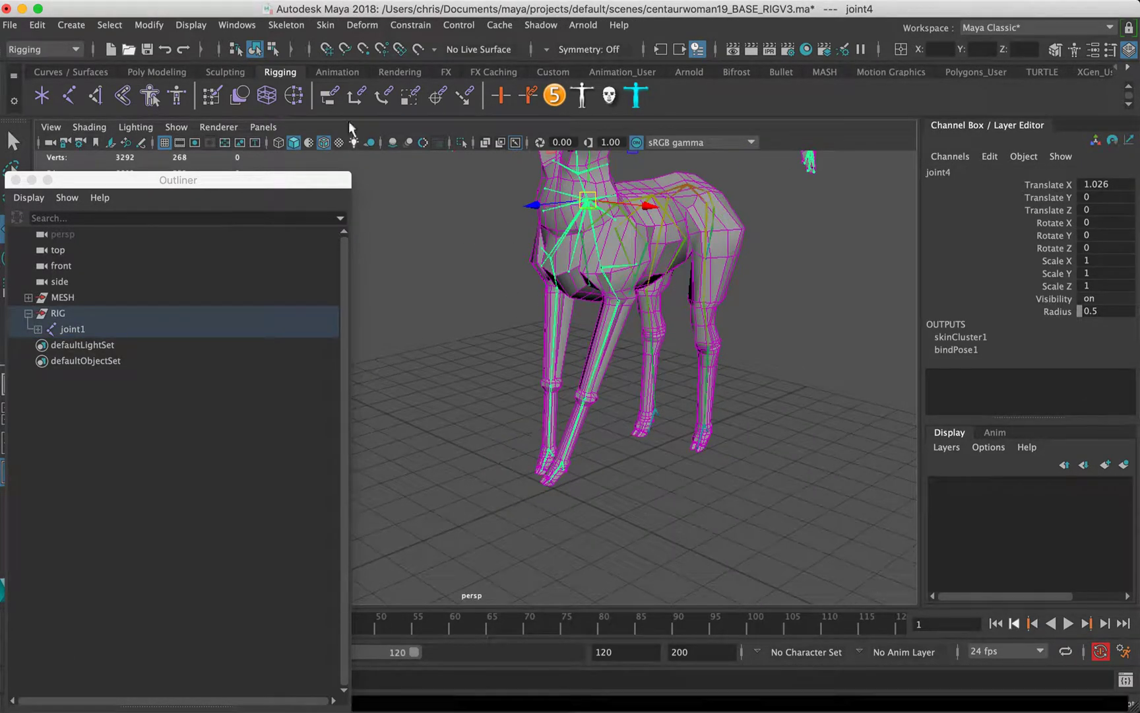
left_click(325, 24)
left_click(334, 109)
left_click(818, 269)
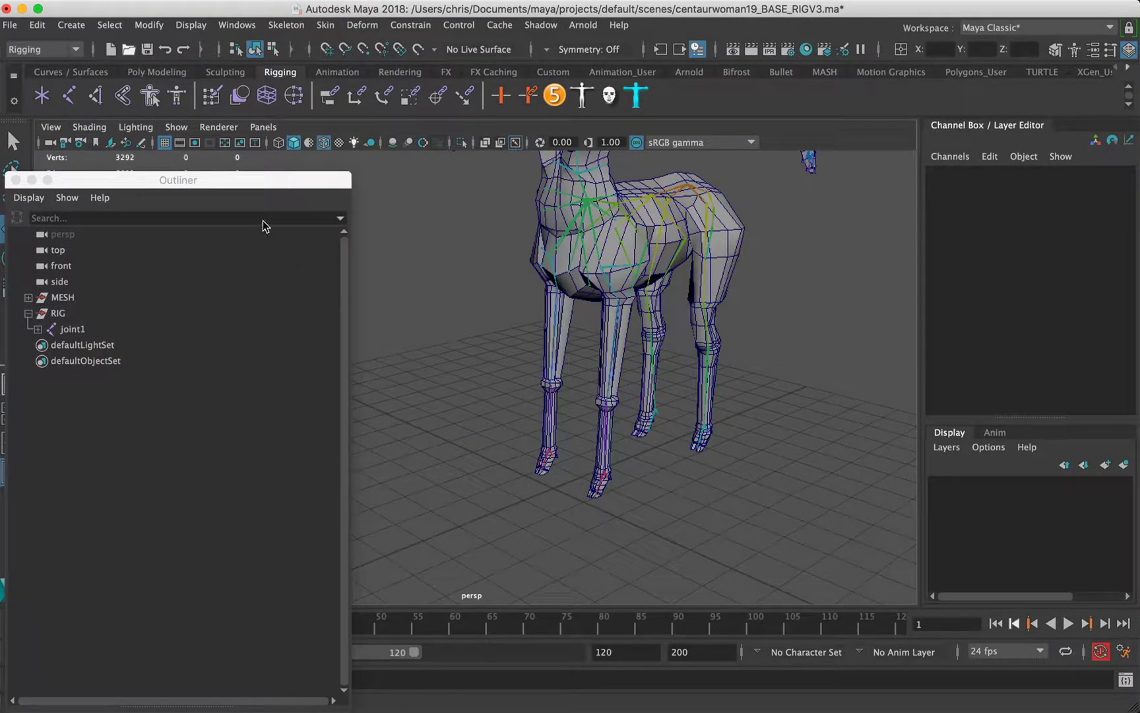
Show the IK Handle tool's settings and create a Rotate-Plane Solver IK handle on the front left leg, from the upper leg joint to the ankle joint
left_click(1110, 51)
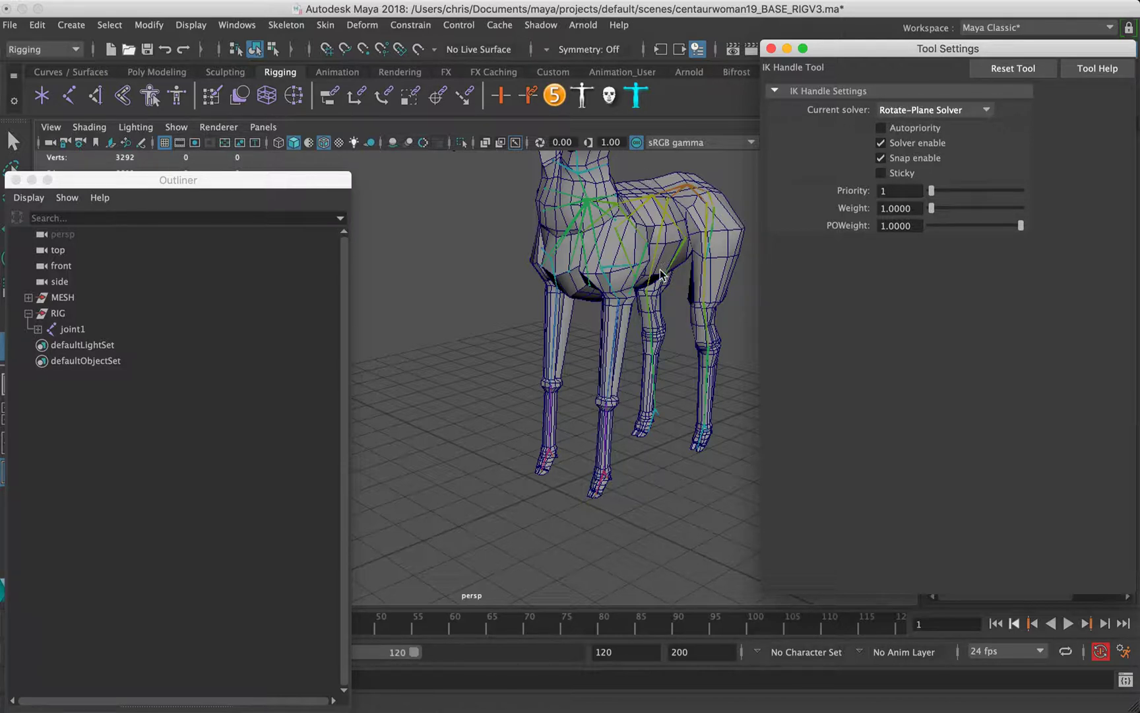
middle_click_drag(596, 276, 571, 386, "alt")
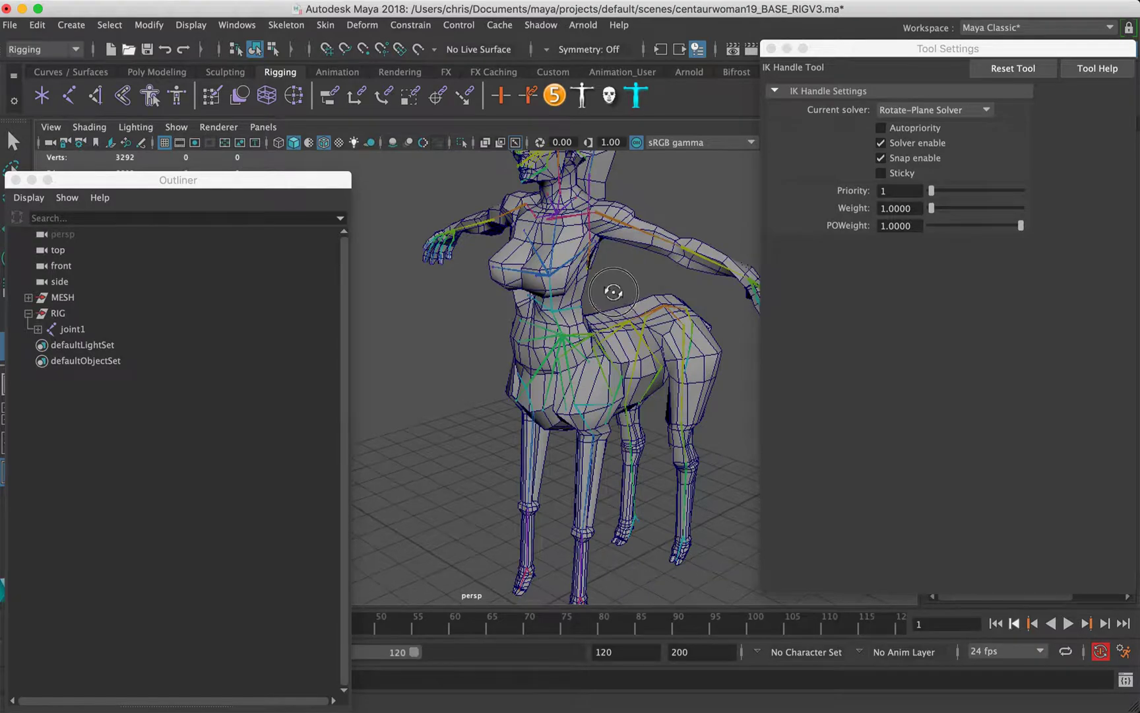
left_click_drag(614, 291, 509, 269, "alt")
middle_click_drag(531, 286, 531, 210, "alt")
left_click_drag(530, 277, 438, 244, "alt")
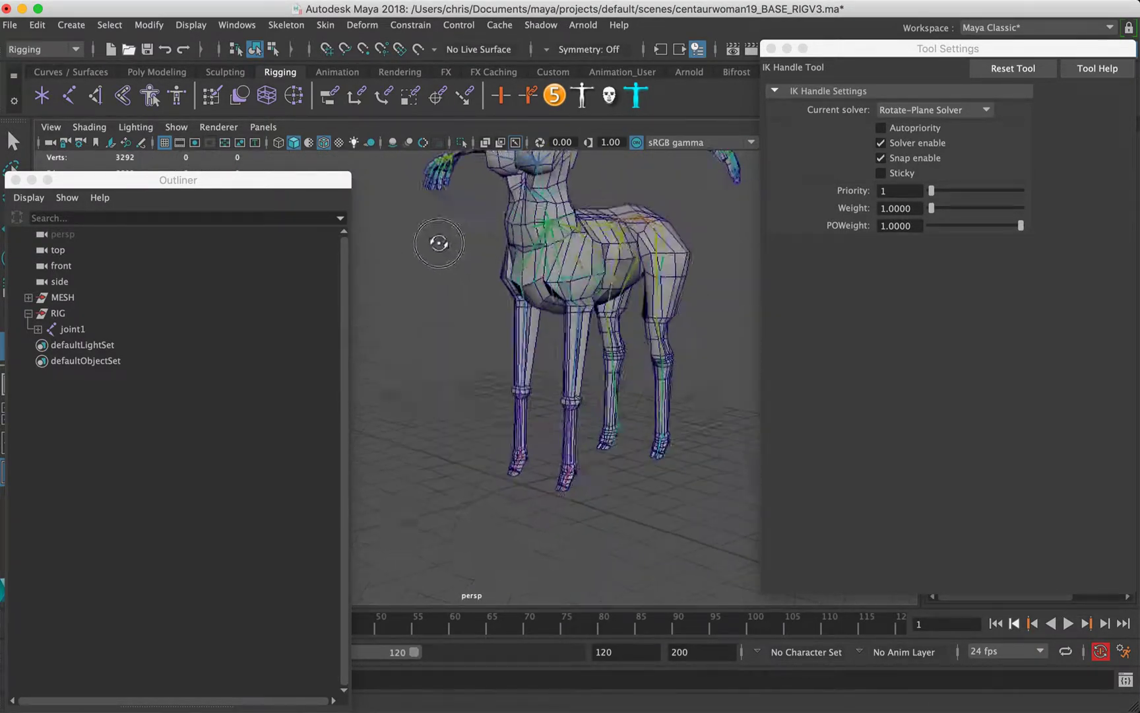
middle_click_drag(526, 284, 480, 255, "alt")
right_click_drag(480, 255, 543, 246, "alt")
left_click_drag(567, 253, 503, 266, "alt")
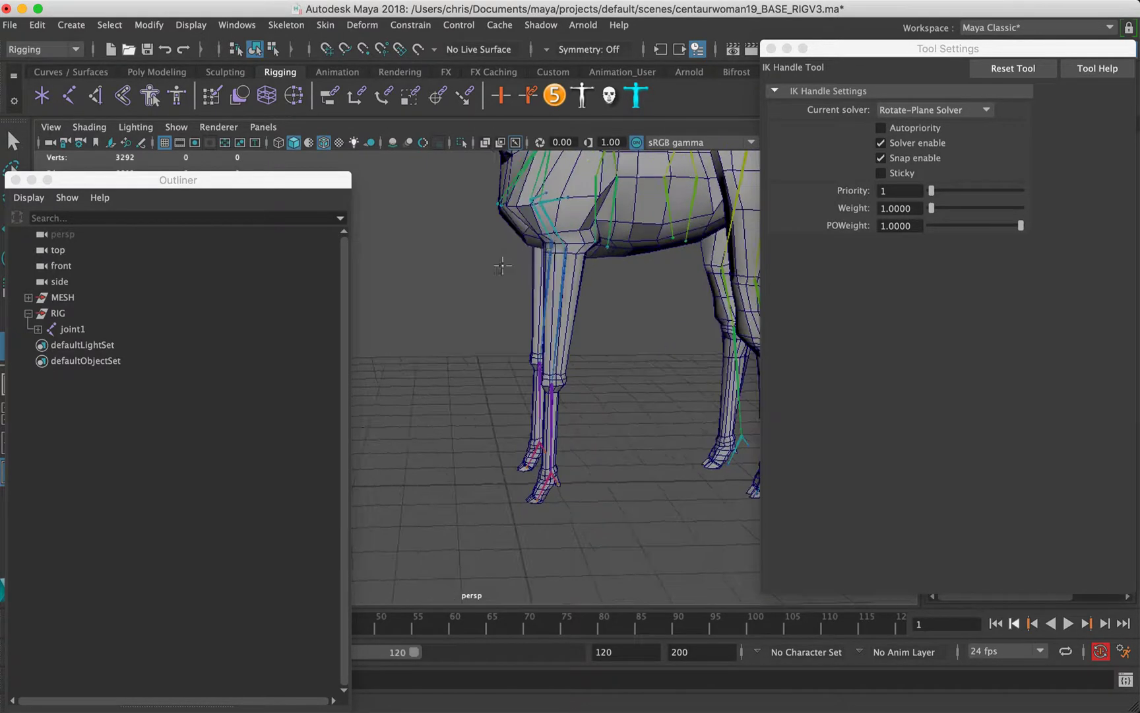
mouse_move(575, 247)
left_mouse_down("alt")
mouse_move(515, 284)
mouse_move(583, 265)
mouse_move(573, 246)
left_mouse_up("alt")
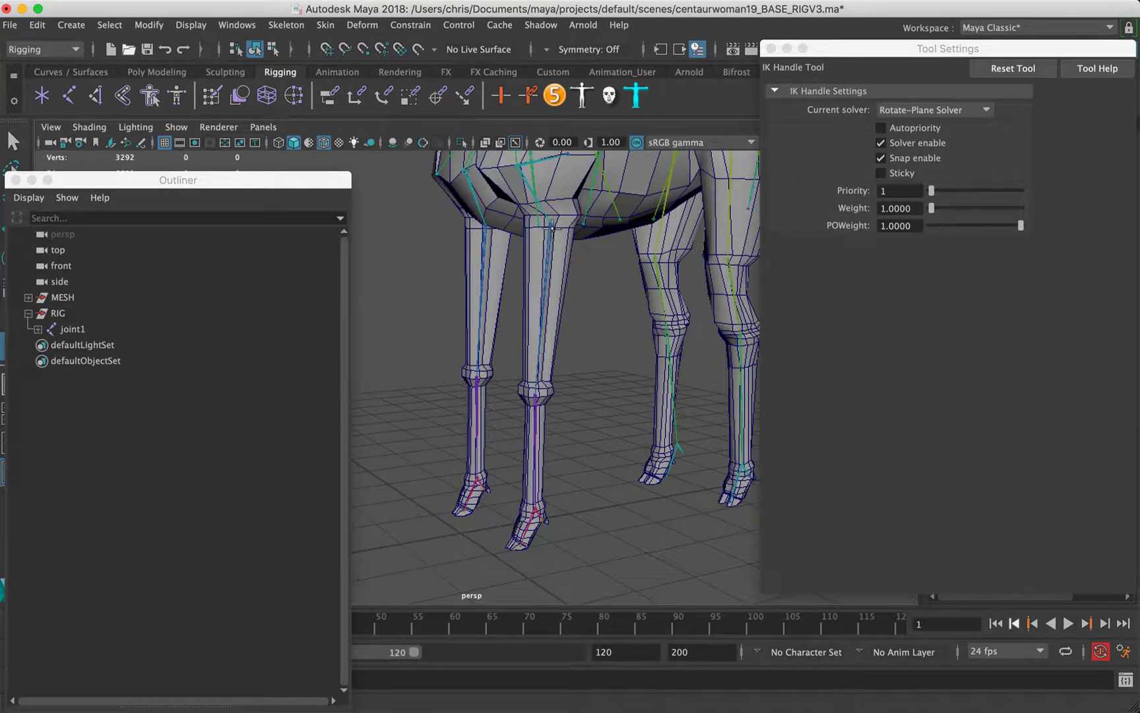
left_click(550, 226)
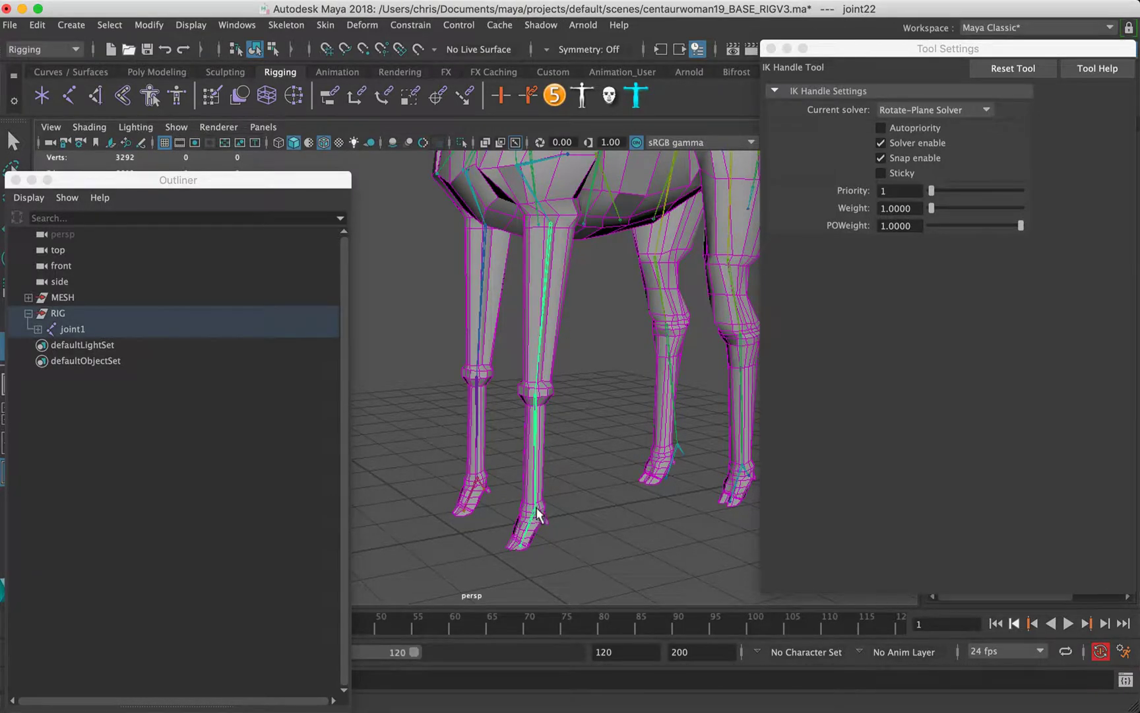
left_click(537, 515)
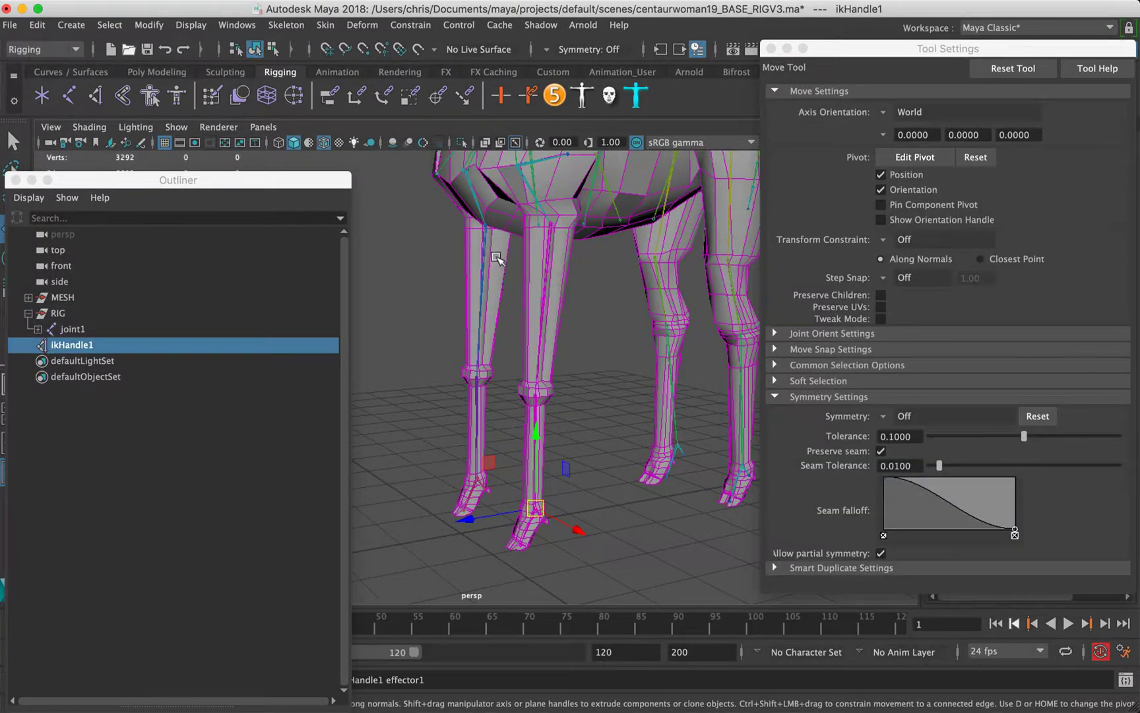
Create an IK handle on the front right leg, from the upper leg joint to the ankle joint
key("y")
left_click(484, 226)
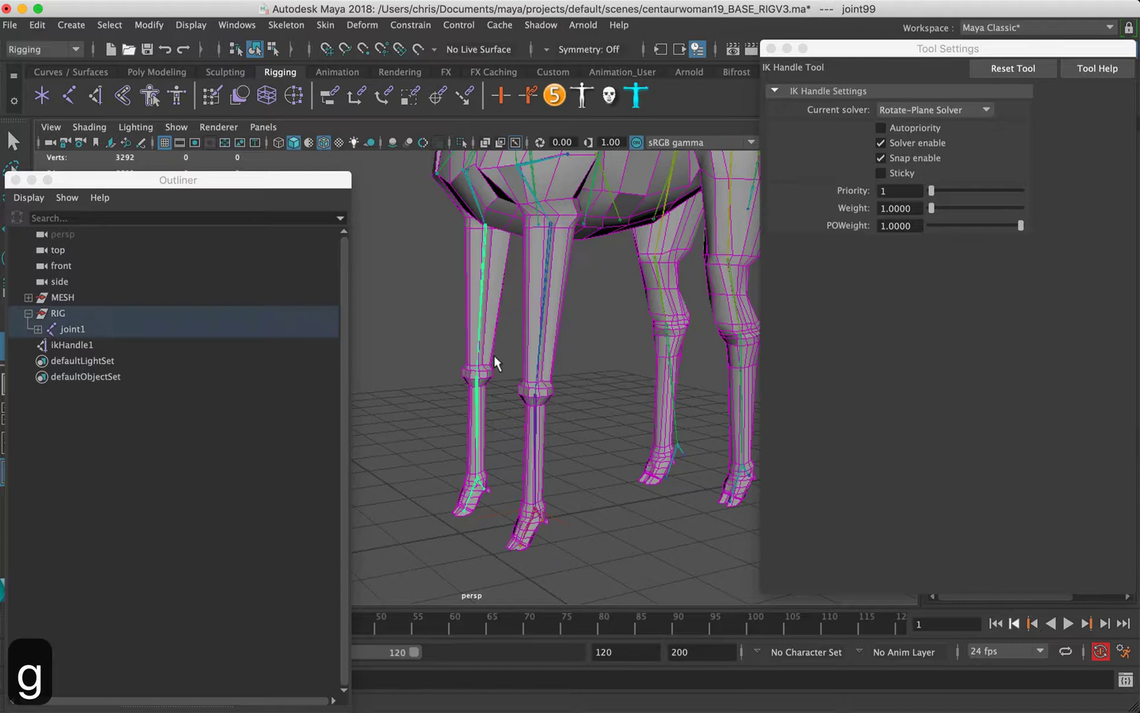
left_click(478, 484)
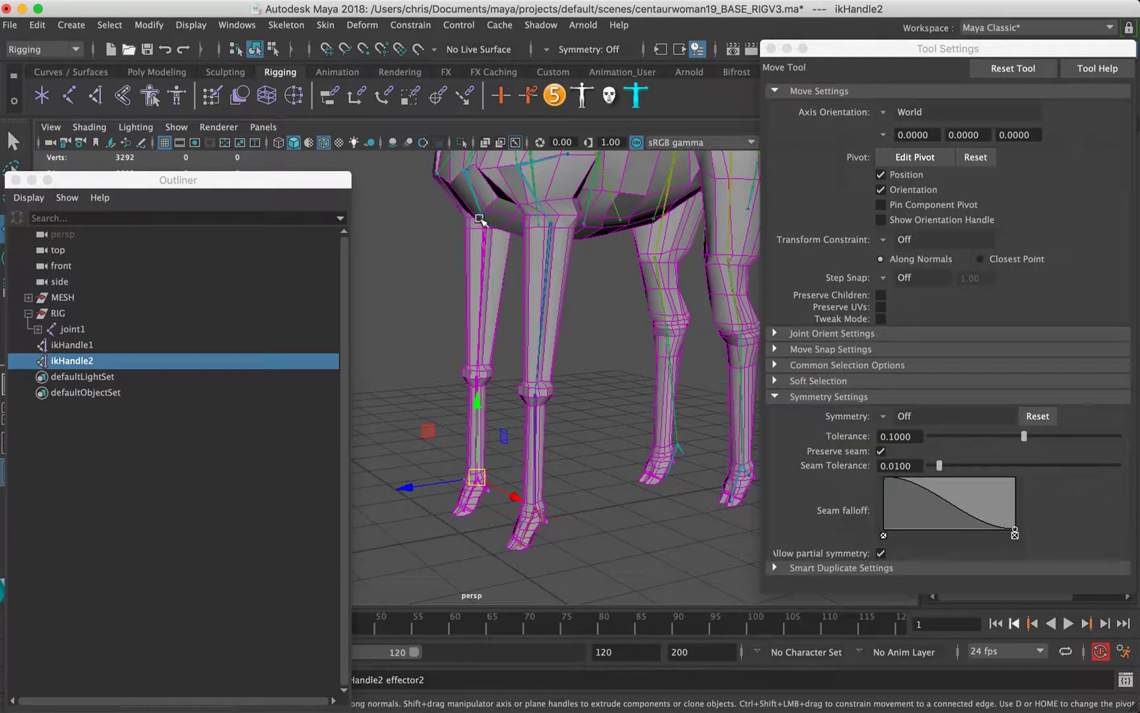
Select both front-leg IK handles together, try raising them about 0.5 to bend the legs, and undo the move
left_click_drag(480, 220, 500, 244, "alt")
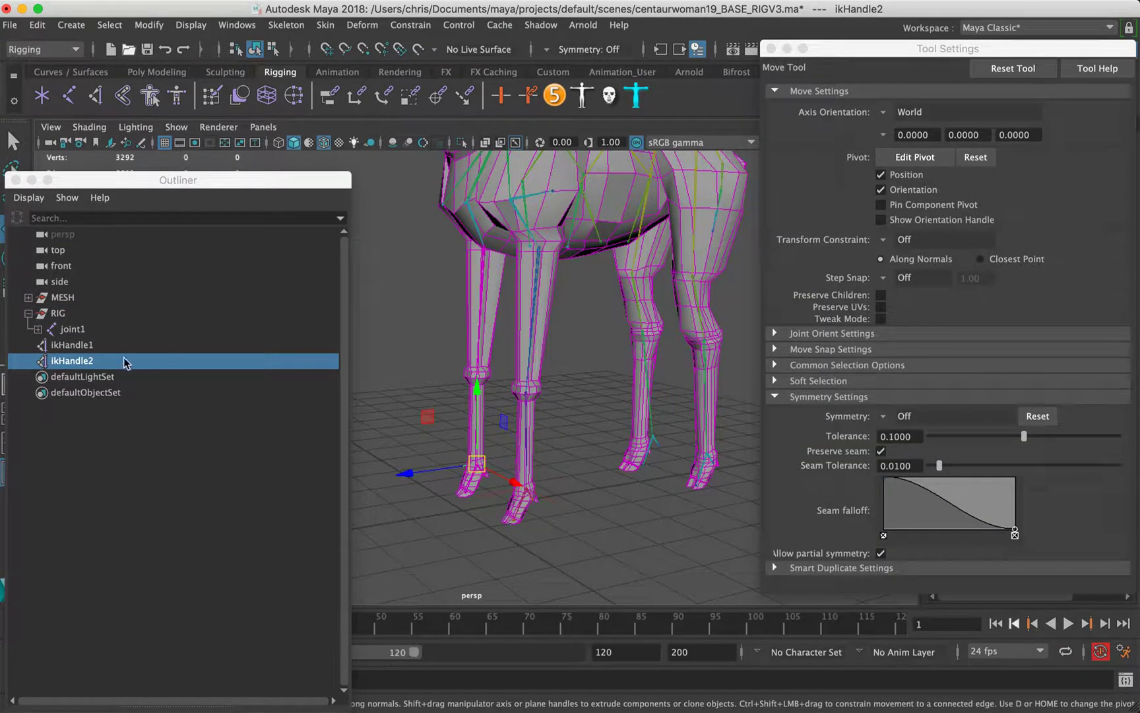
left_click(101, 346, "shift")
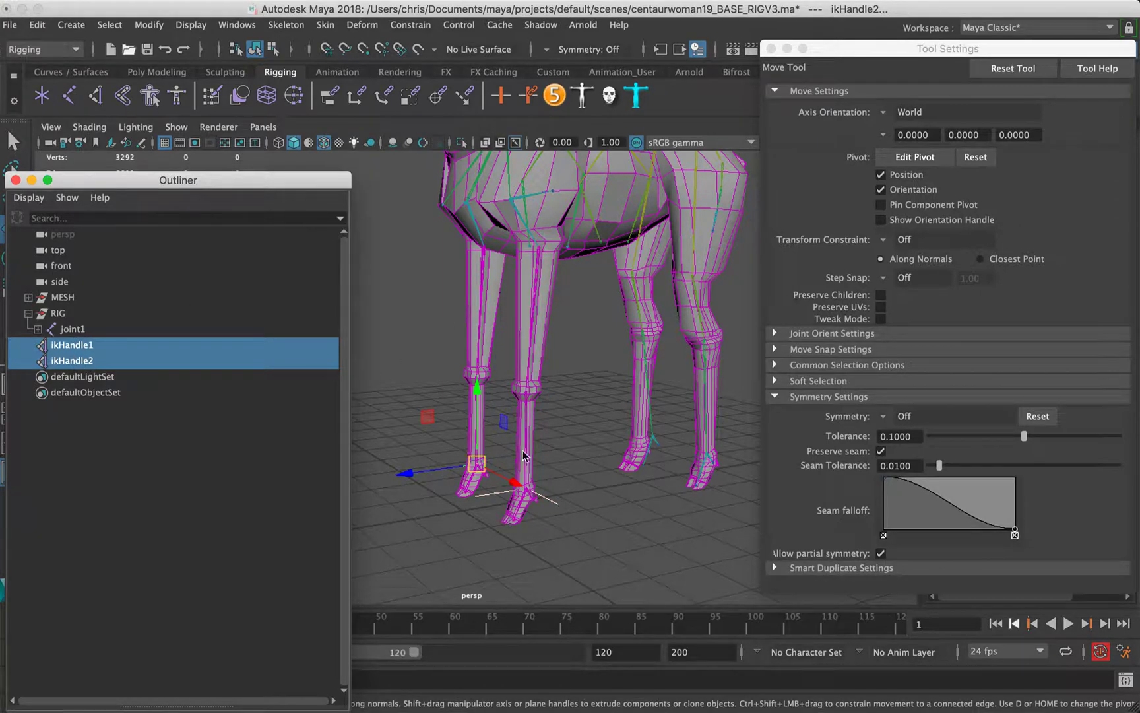
mouse_move(482, 394)
left_mouse_down()
mouse_move(484, 353)
mouse_move(485, 390)
mouse_move(485, 377)
left_mouse_up()
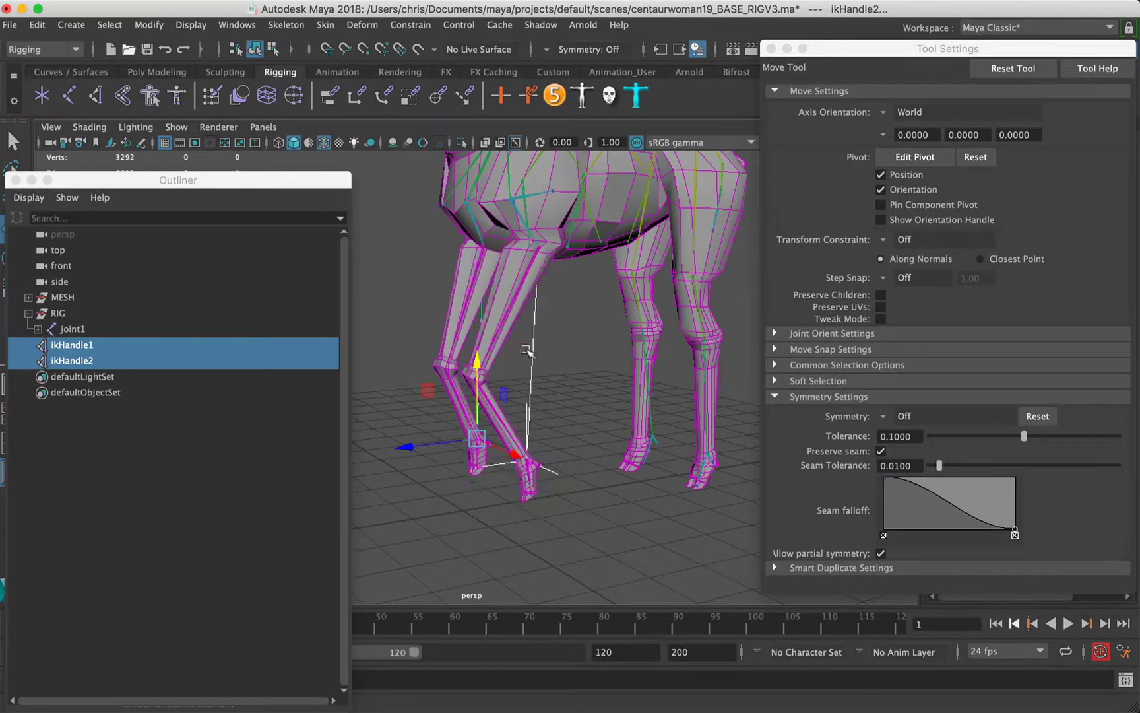
key("super+z")
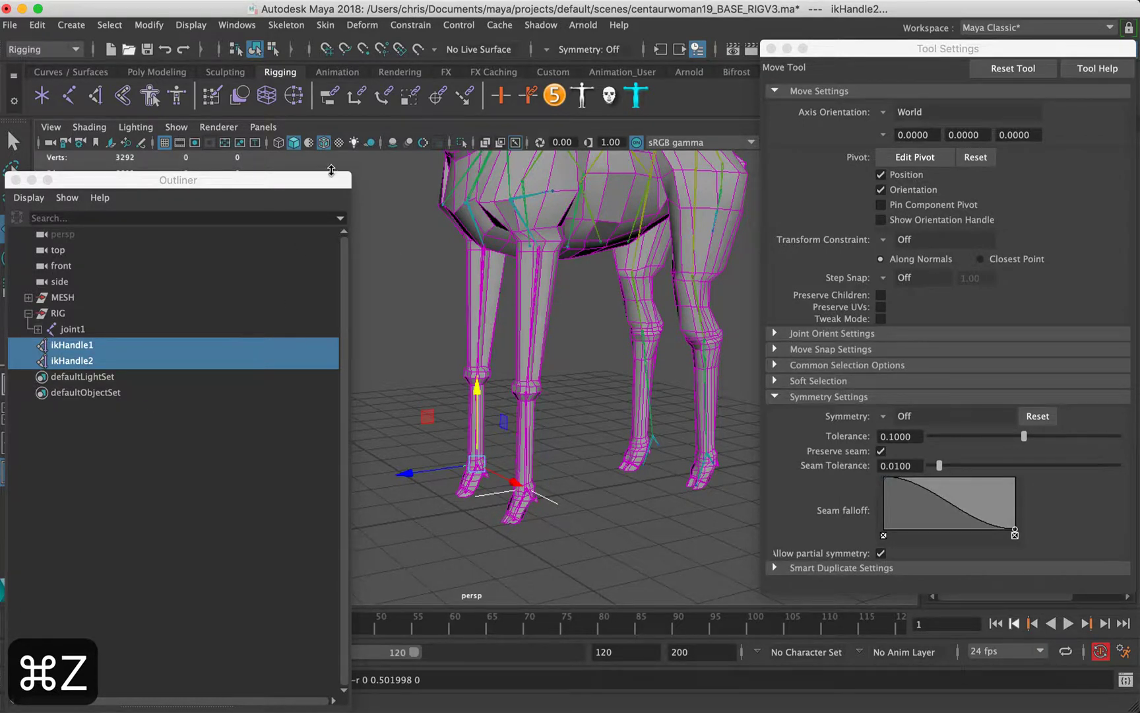
Freeze the transformations of both front-leg IK handles and close the tool settings
left_click(149, 24)
left_click(218, 97)
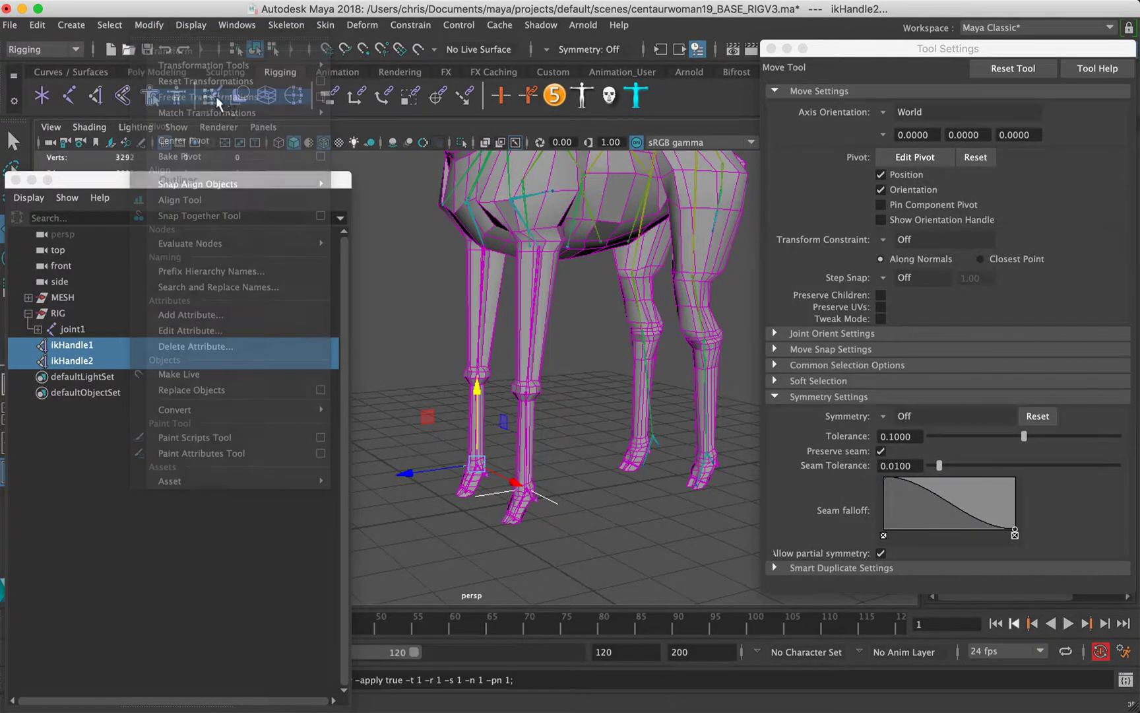
left_click_drag(833, 57, 776, 384)
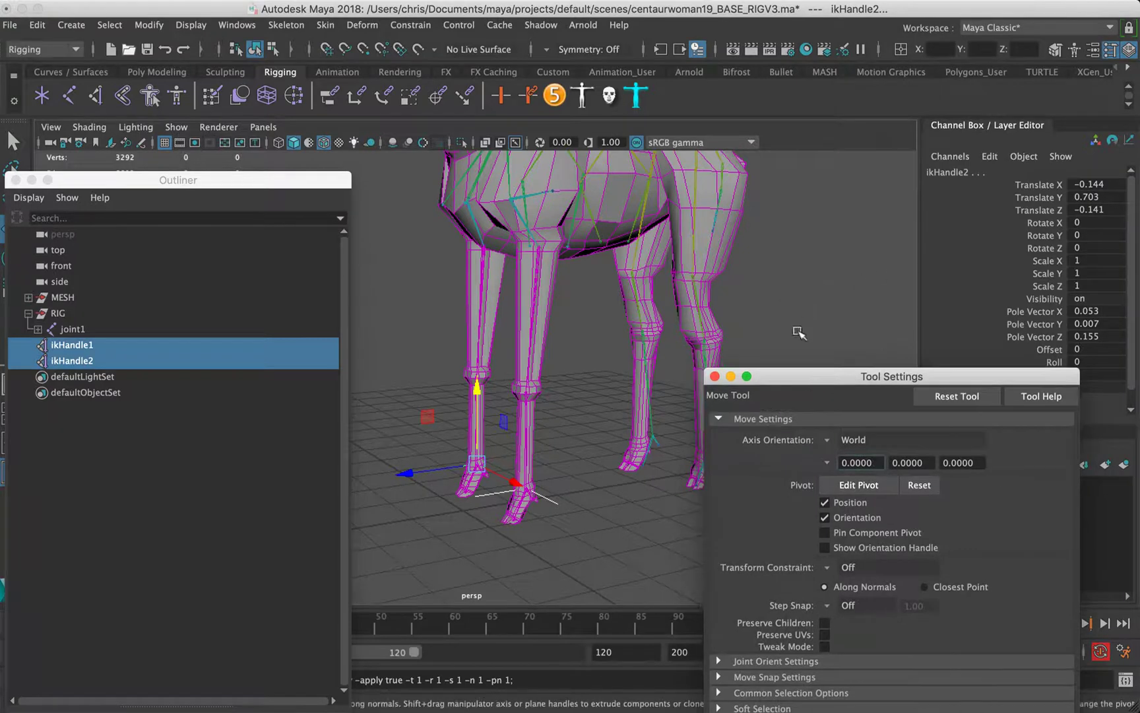
left_click(714, 376)
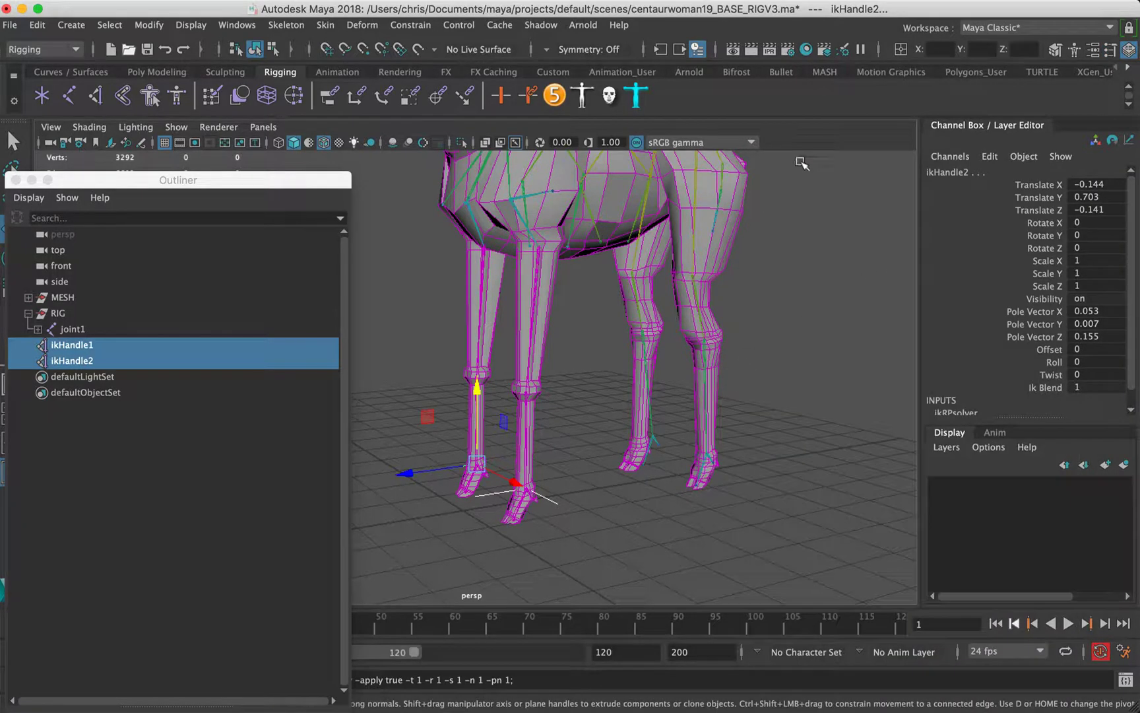
Create an IK handle on the rear left leg from the upper thigh joint to the hock joint, and undo a test move of it
left_click_drag(748, 335, 668, 334, "alt")
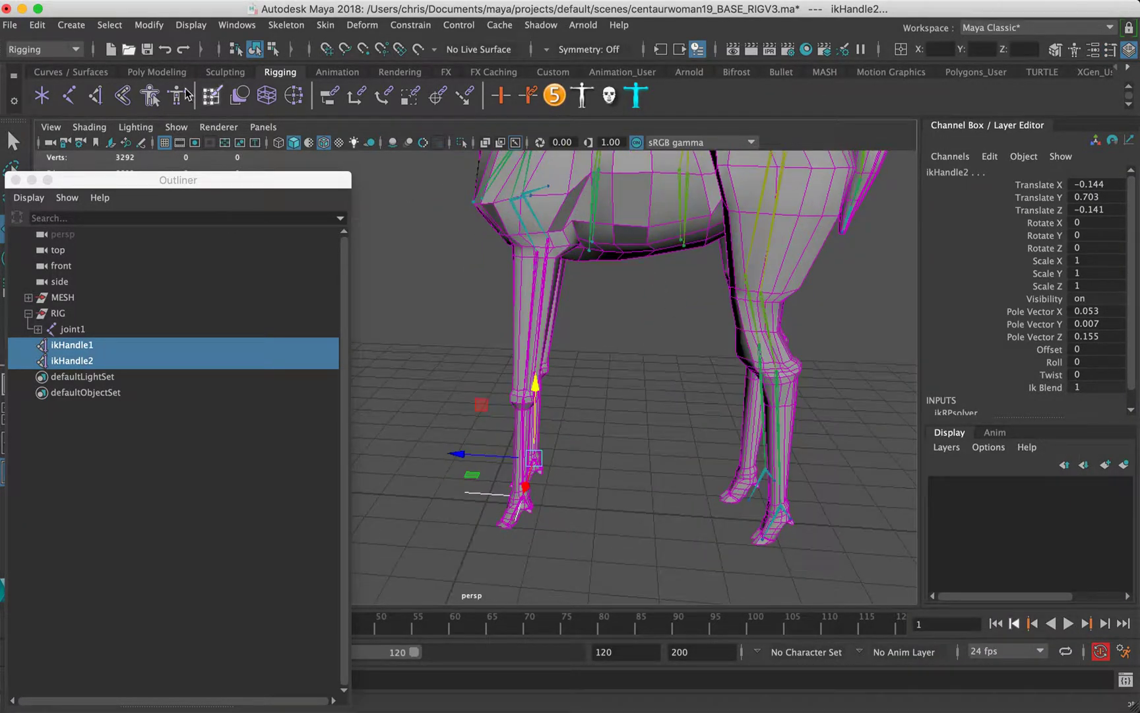
left_click(104, 100)
middle_click_drag(774, 219, 688, 341, "alt")
left_click_drag(688, 341, 585, 336, "alt")
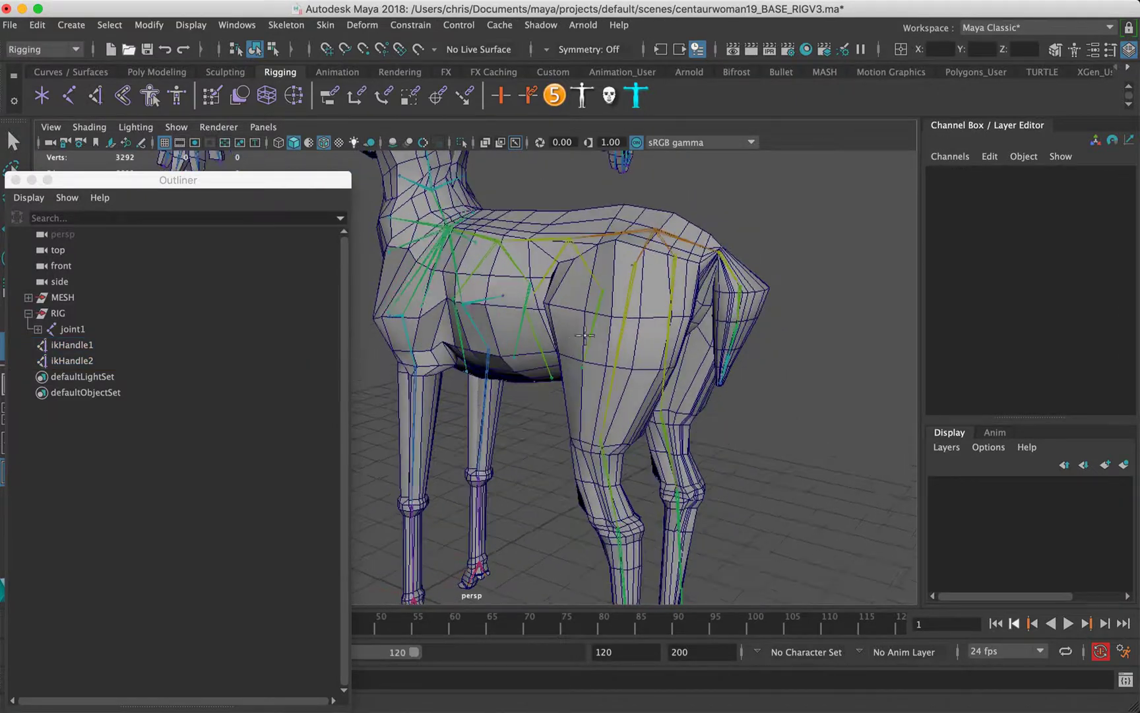
left_click(634, 273)
left_click_drag(630, 258, 627, 375, "alt")
left_click(632, 378)
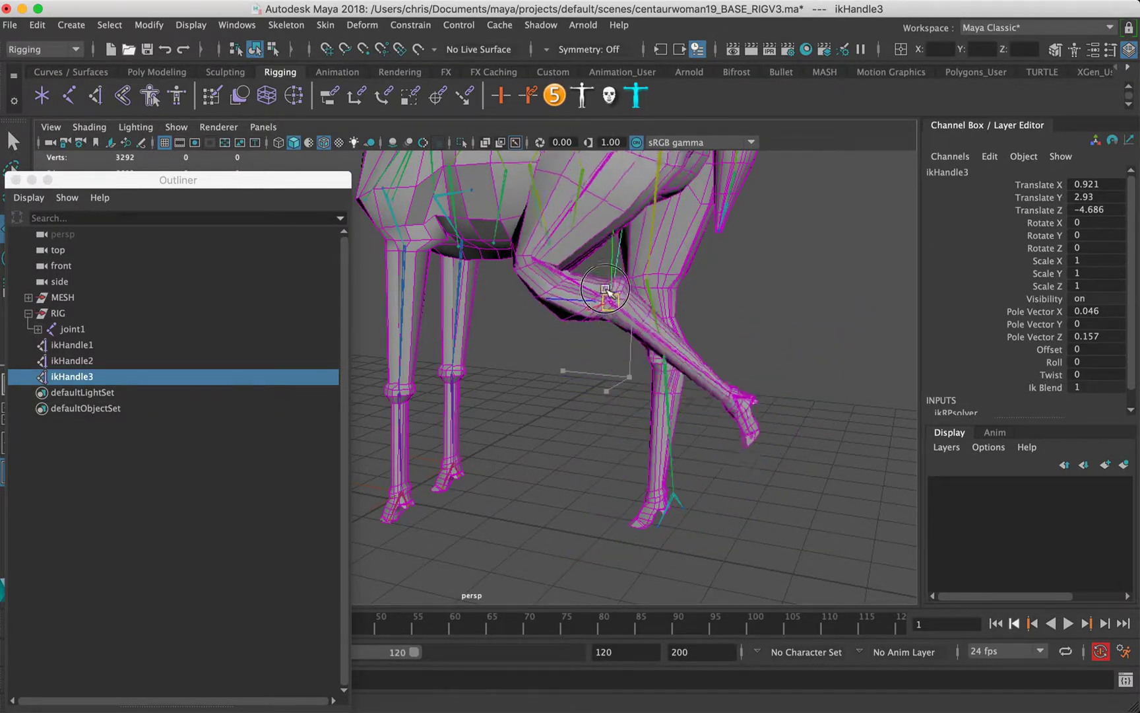
left_click_drag(574, 272, 672, 317)
key("super+z")
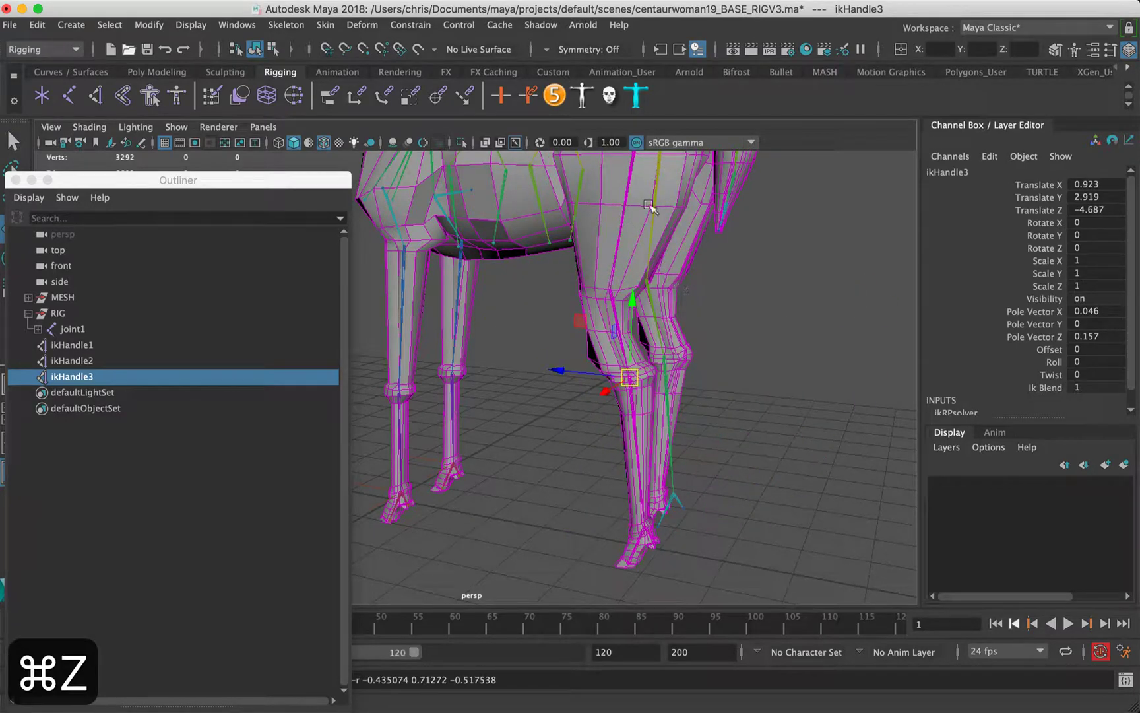
Create an IK handle on the rear right leg, from the upper thigh joint to the hock joint
left_click(96, 96)
middle_click_drag(687, 229, 687, 394, "alt")
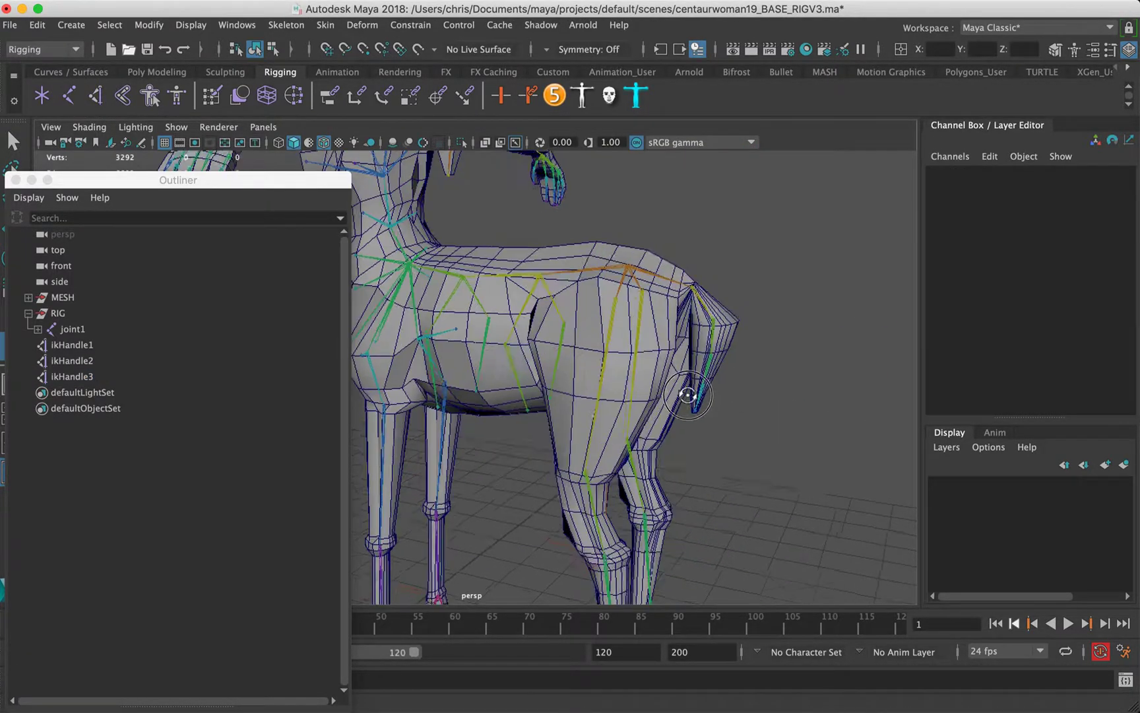
left_click_drag(687, 395, 396, 316, "alt")
middle_click_drag(396, 317, 674, 306, "alt")
left_click_drag(673, 305, 541, 329, "alt")
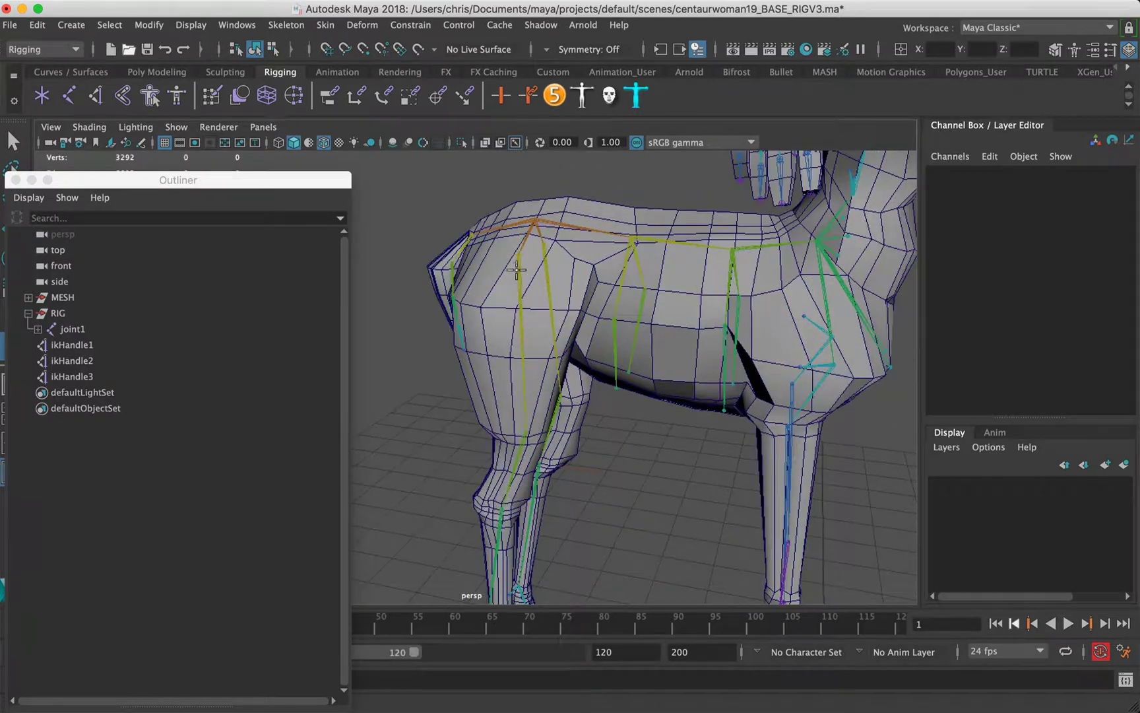
left_click(518, 256)
middle_click_drag(535, 399, 533, 359, "alt")
right_click_drag(534, 360, 543, 318, "alt")
left_click(576, 373)
middle_click_drag(542, 318, 601, 417, "alt")
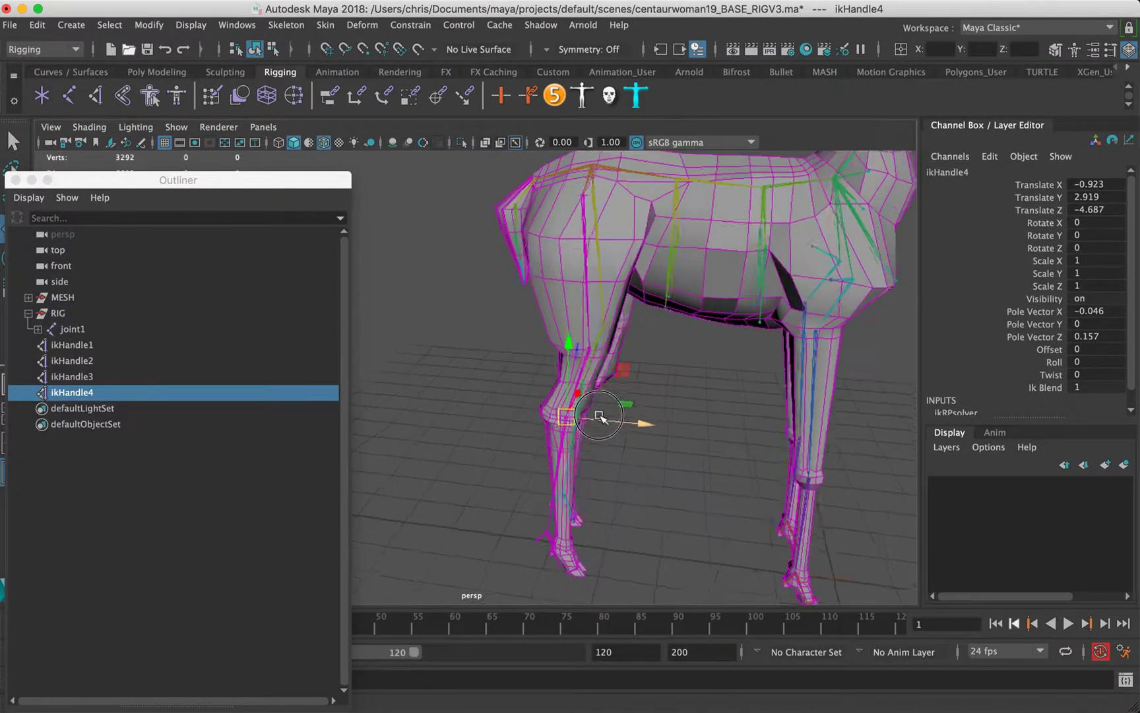
Test the rear right leg's bending by moving its IK handle around, and undo the moves
left_click_drag(602, 418, 647, 300, "alt")
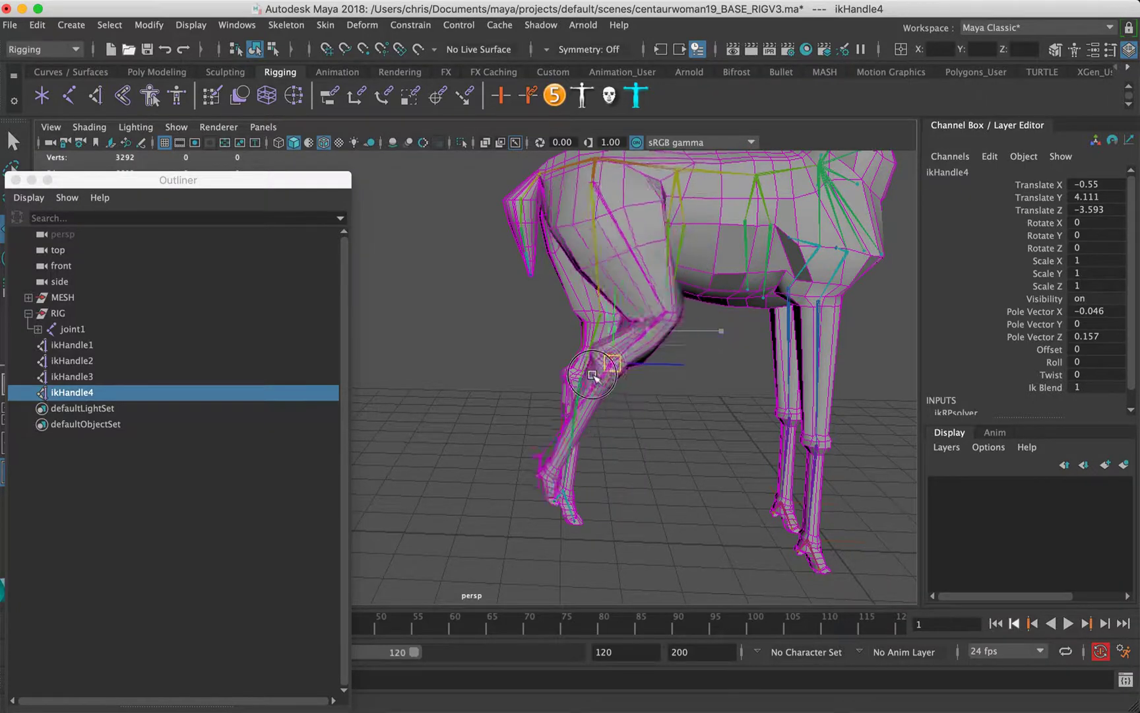
left_click_drag(705, 342, 738, 335)
left_click_drag(633, 340, 665, 346)
key("super+z")
key("super+z")
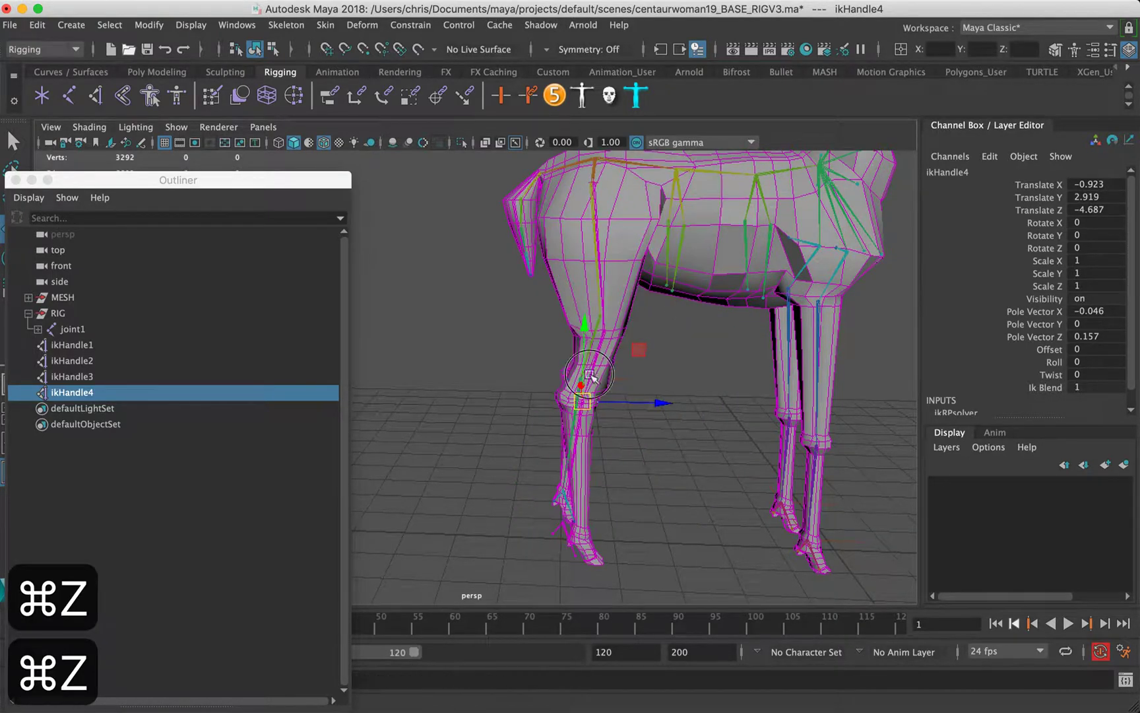
Create an IK handle on the left arm, from the shoulder joint to the wrist joint
left_click_drag(591, 376, 535, 272, "alt")
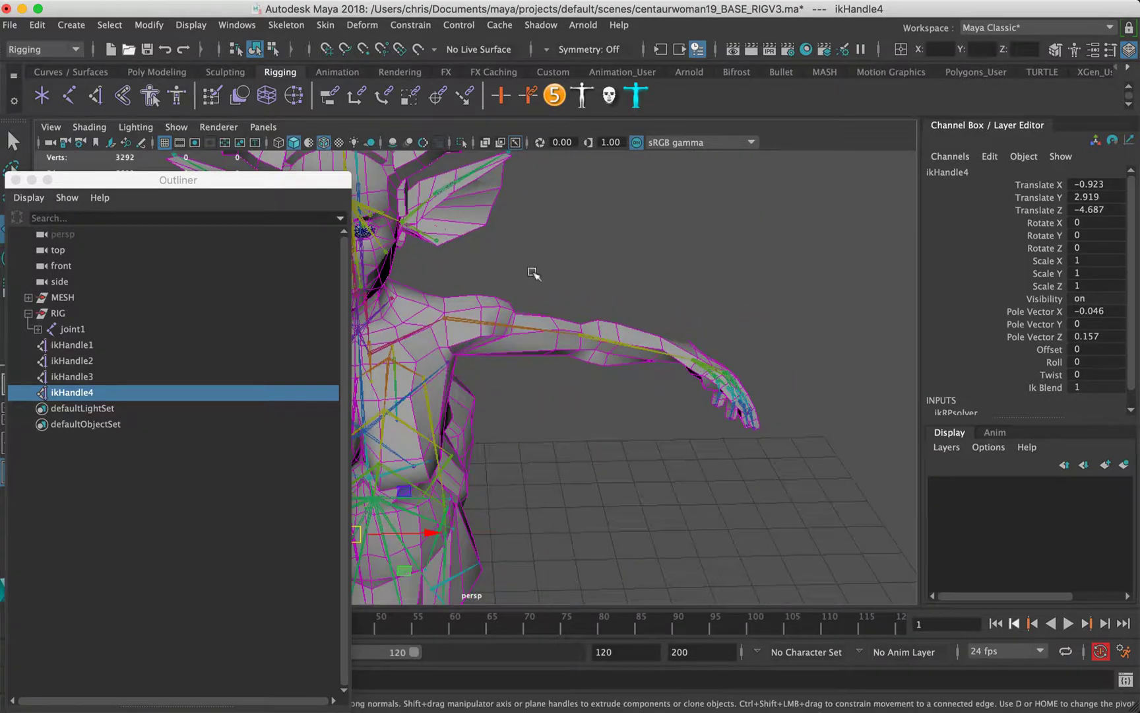
left_click(98, 99)
middle_click_drag(466, 301, 611, 254, "alt")
right_click_drag(611, 254, 634, 274, "alt")
middle_click_drag(673, 226, 561, 256, "alt")
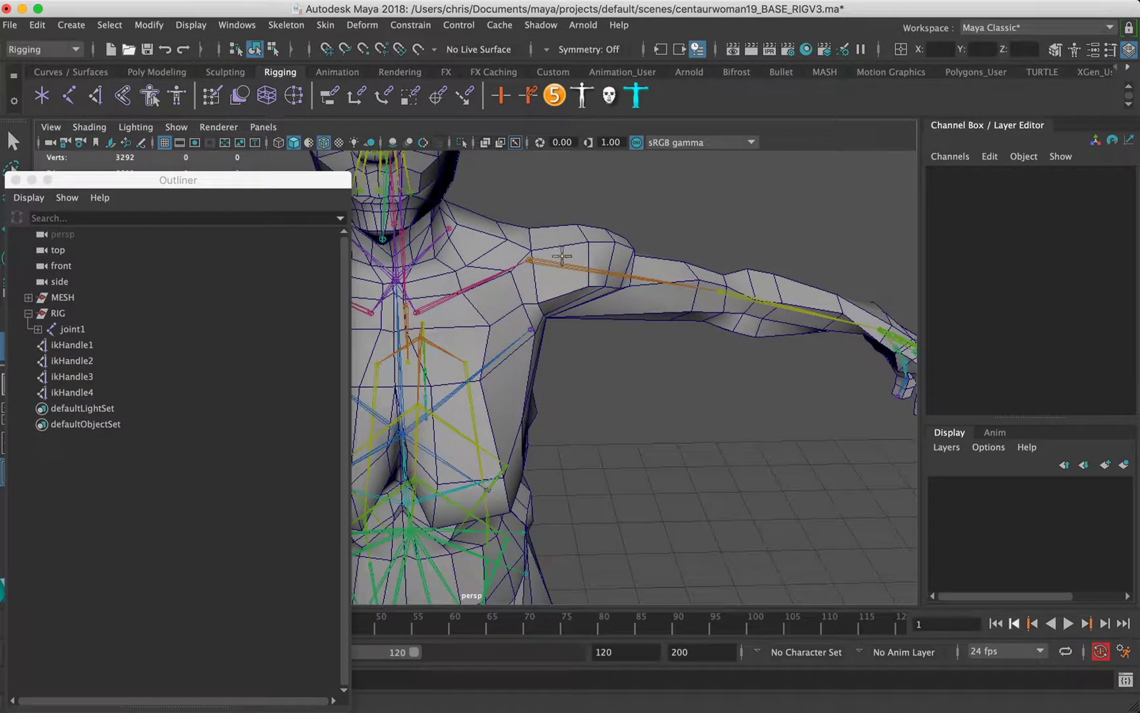
left_click(533, 260)
left_click_drag(840, 300, 733, 305, "alt")
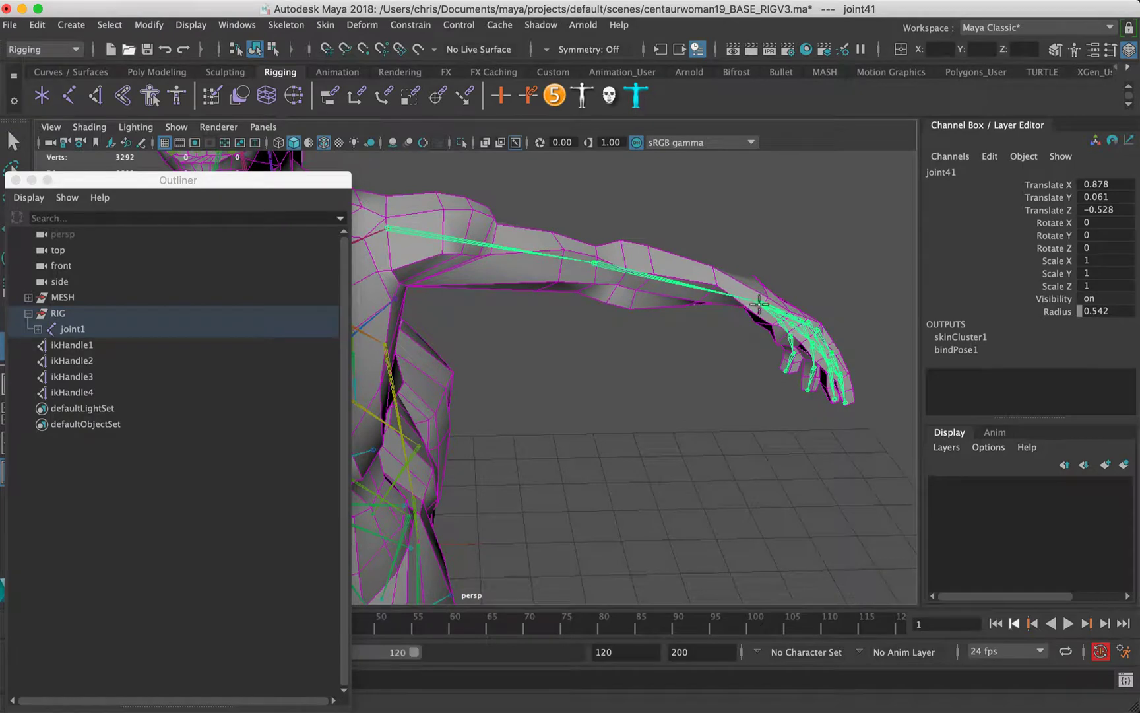
left_click_drag(681, 339, 621, 245, "alt")
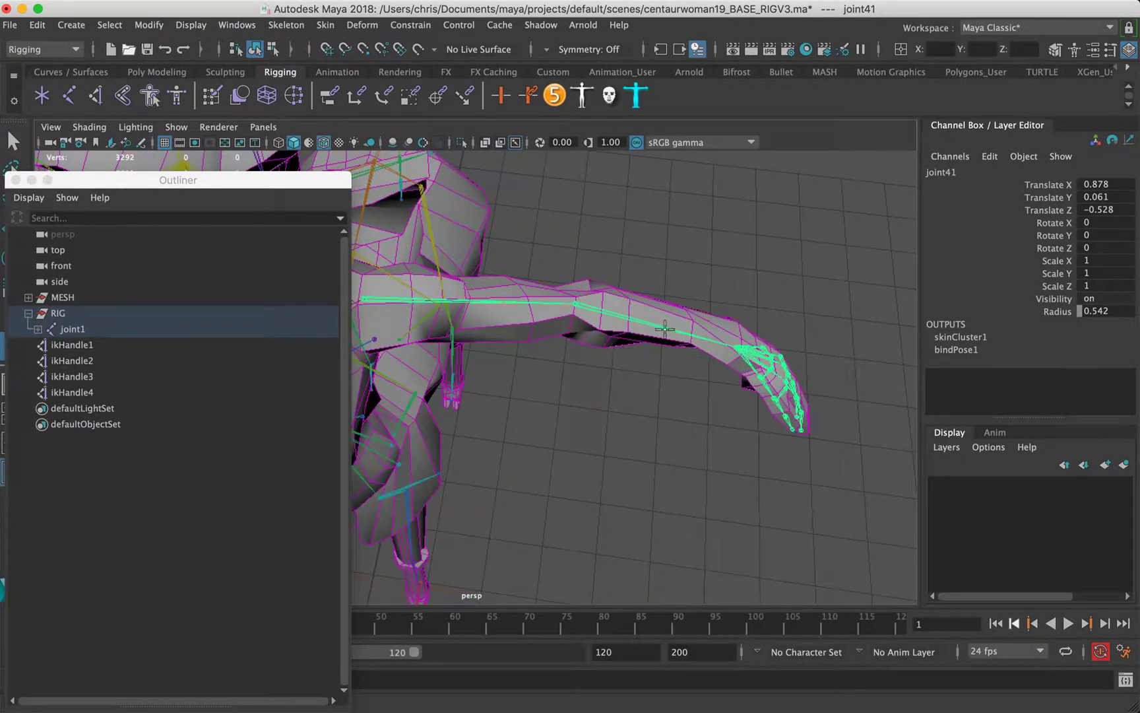
left_click_drag(666, 329, 695, 308, "alt")
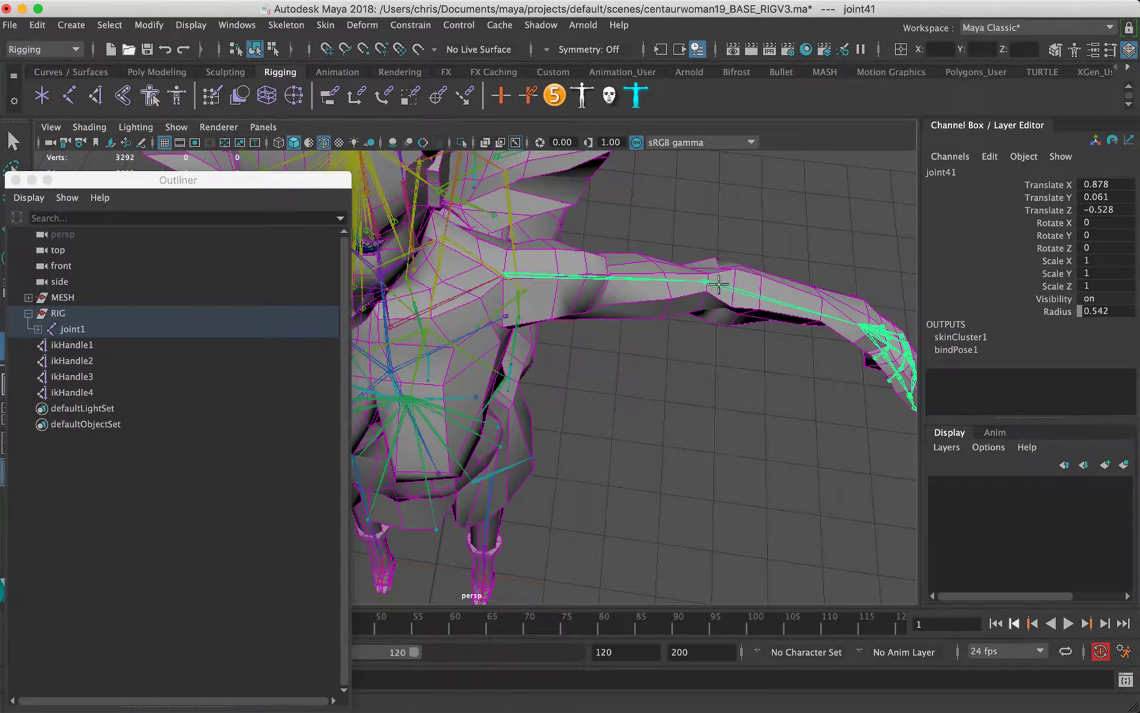
left_click(863, 326)
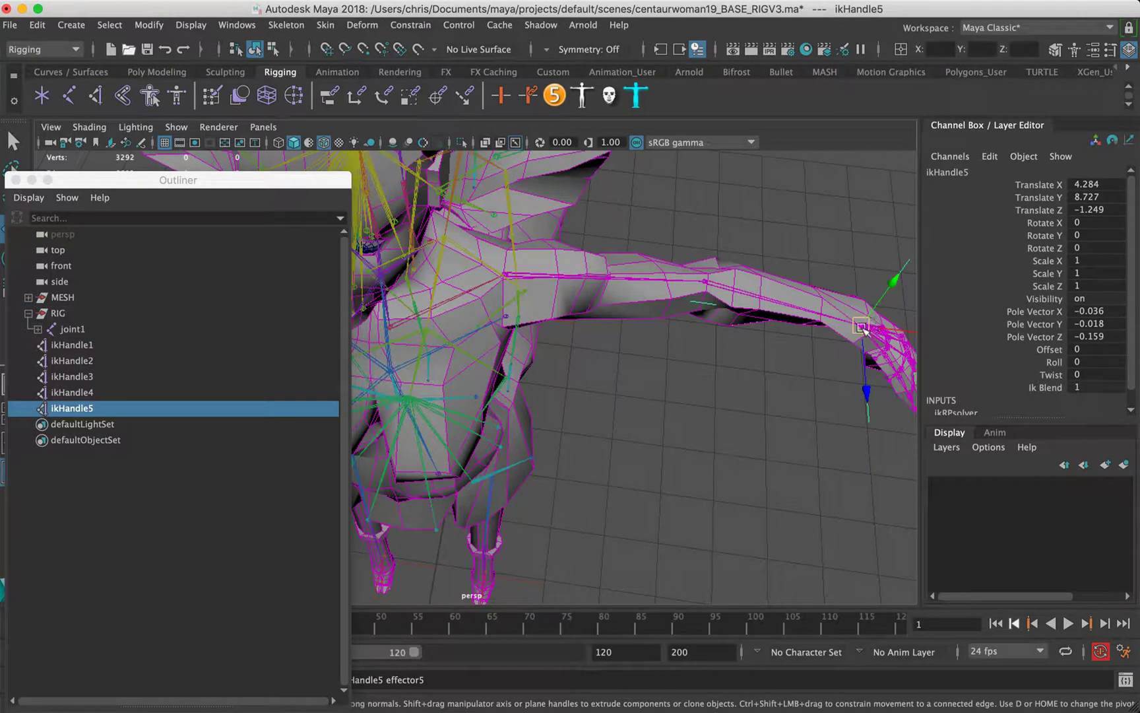
Test the left arm's bending by moving its IK handle around, and undo the moves
left_click_drag(863, 325, 606, 225)
left_click_drag(617, 241, 753, 297, "alt")
middle_click_drag(680, 254, 654, 402, "alt")
key("super+z")
key("super+z")
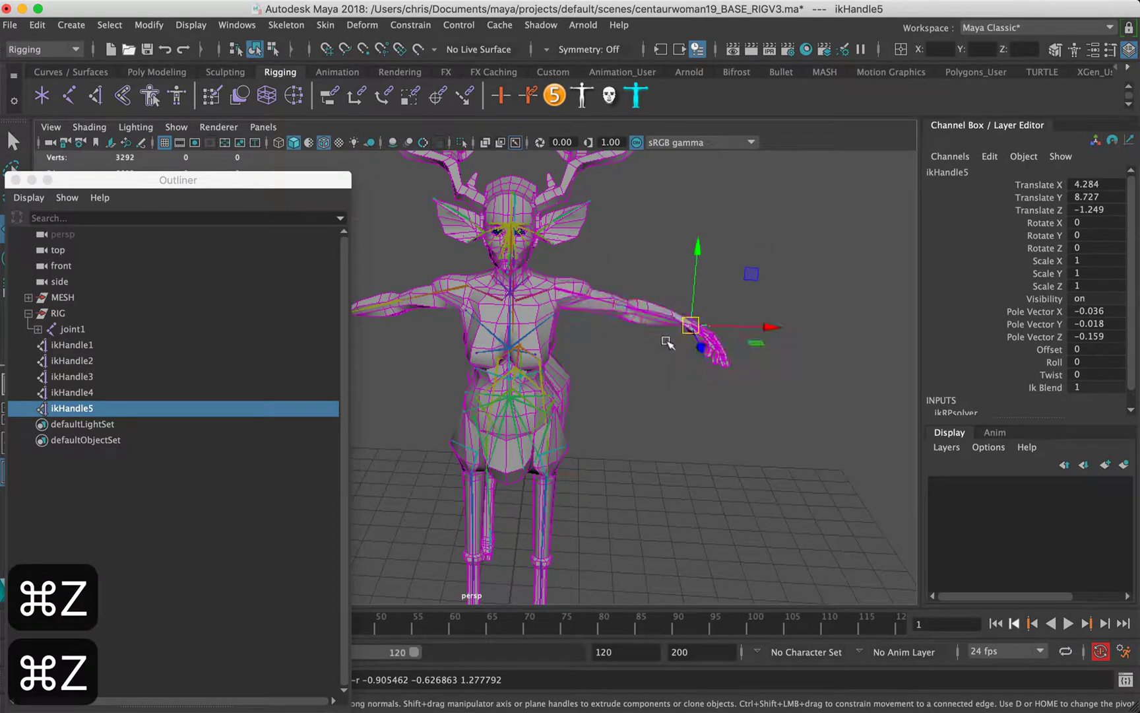
Create an IK handle on the right arm, from the shoulder joint to the wrist joint
middle_click_drag(542, 277, 674, 304, "alt")
left_click_drag(528, 299, 576, 308, "alt")
right_click_drag(575, 308, 616, 306, "alt")
key("g")
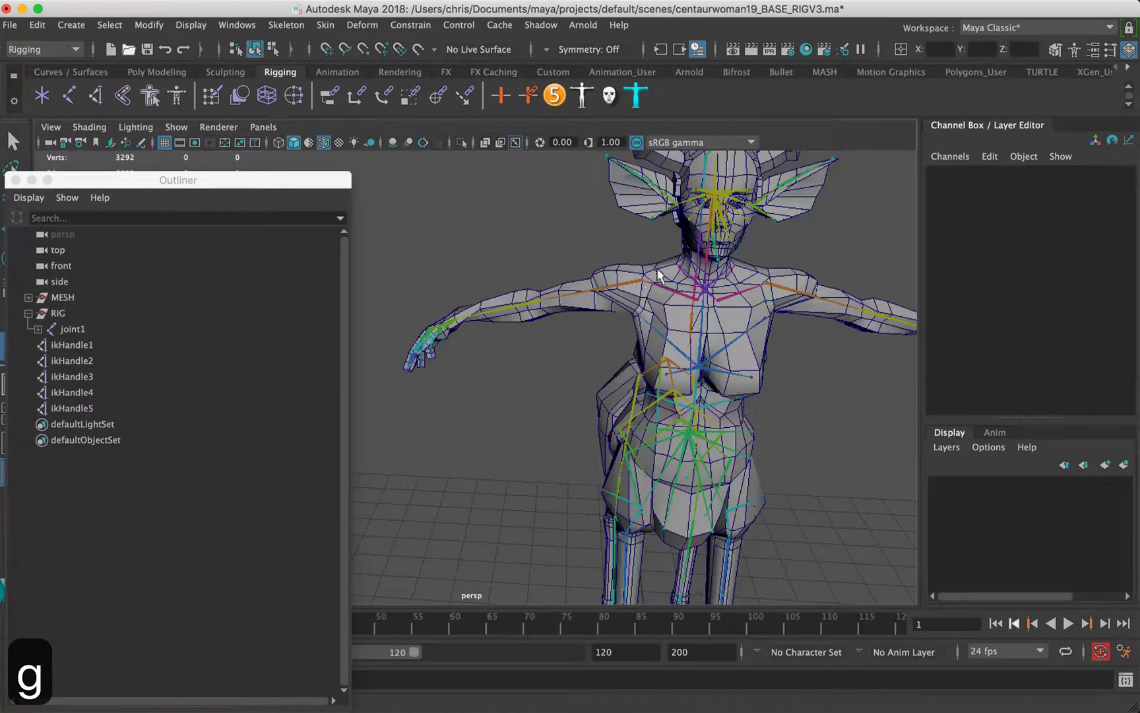
left_click(629, 281)
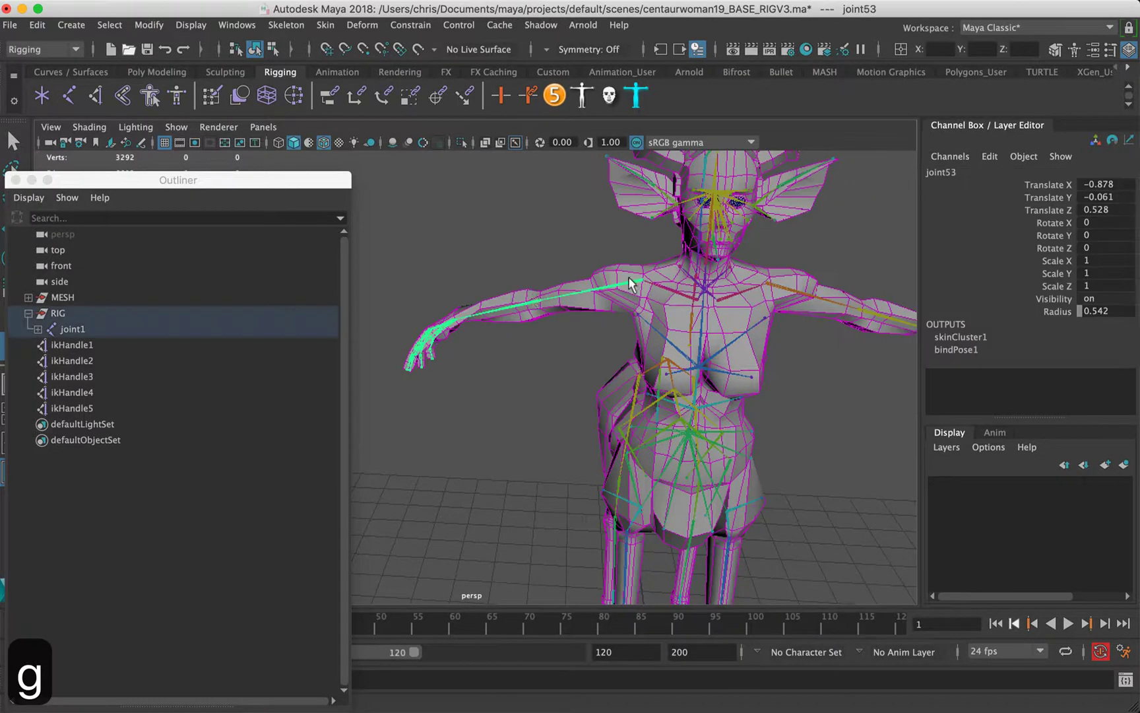
left_click(456, 324)
Test the right arm's bending by moving its IK handle around, and undo the move
left_click_drag(466, 351, 657, 352, "alt")
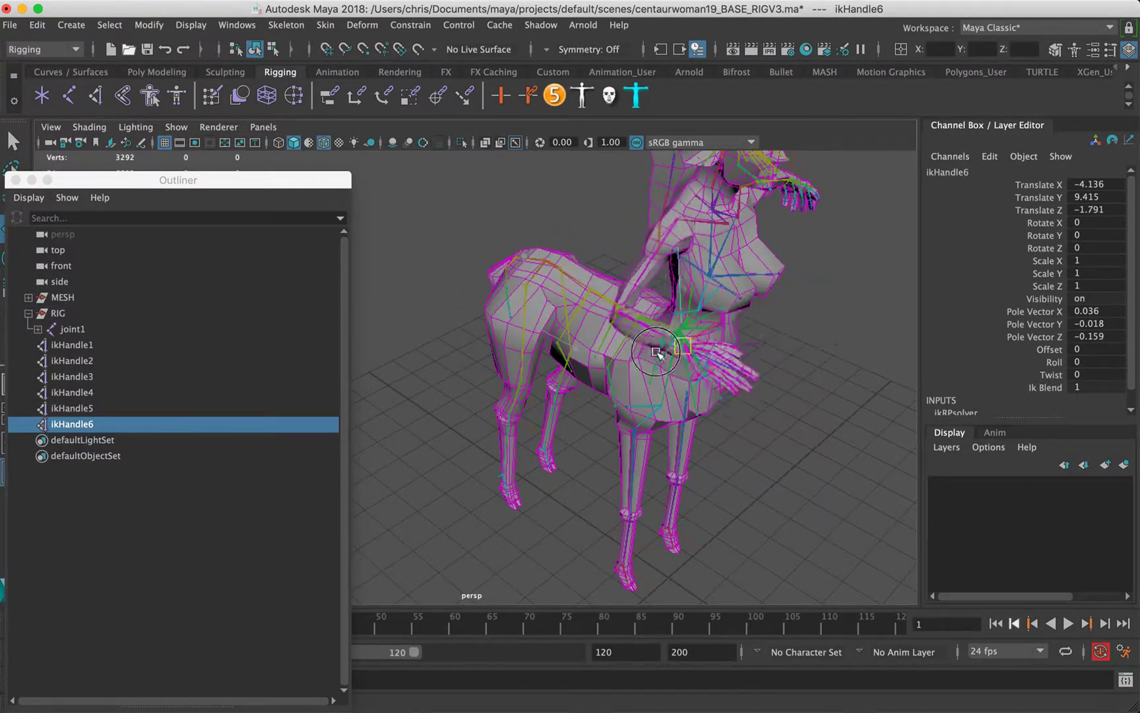
key("super+z")
scroll(778, 356, "up", 5)
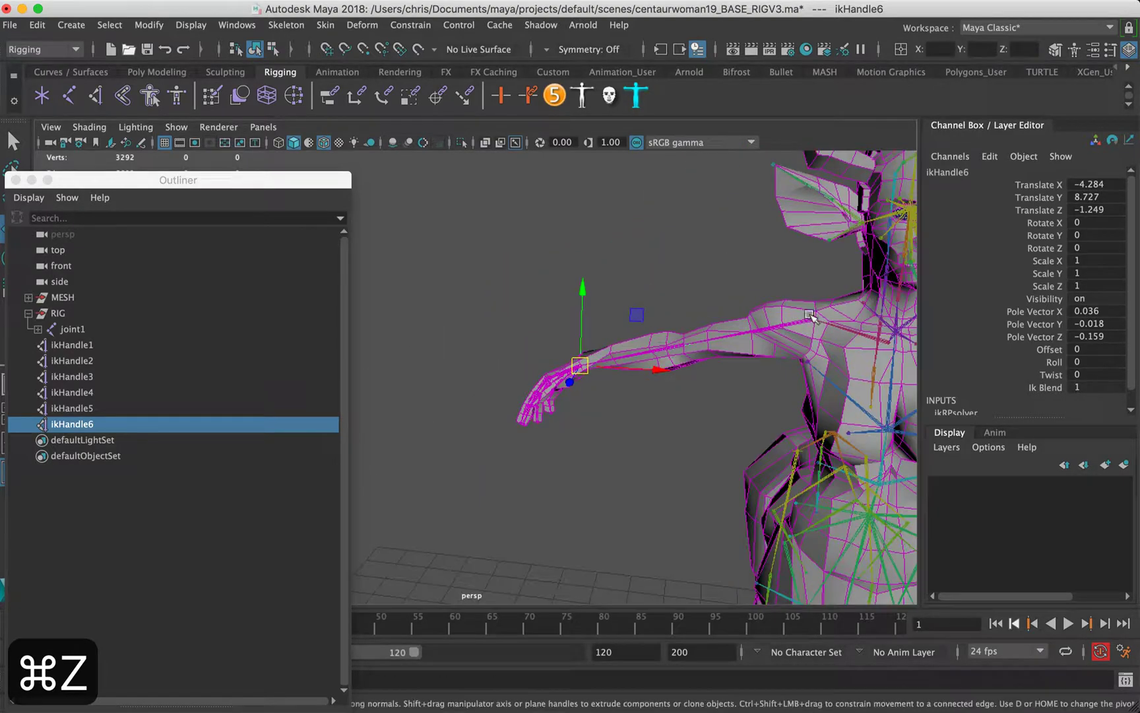
Create an IK handle with the Single-Chain Solver on the rear left leg, from the hock joint to the joint above the hoof
left_click_drag(536, 373, 665, 298, "alt")
scroll(581, 276, "down", 4)
scroll(665, 297, "up", 3)
middle_click_drag(665, 298, 631, 219, "alt")
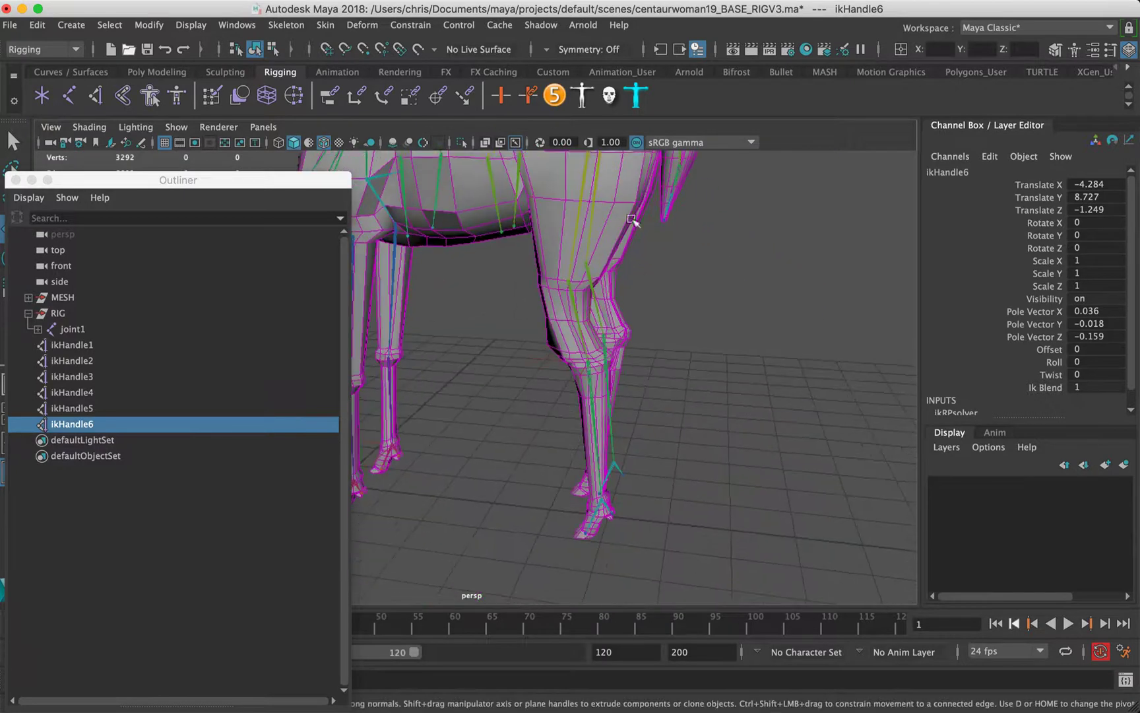
left_click(96, 96)
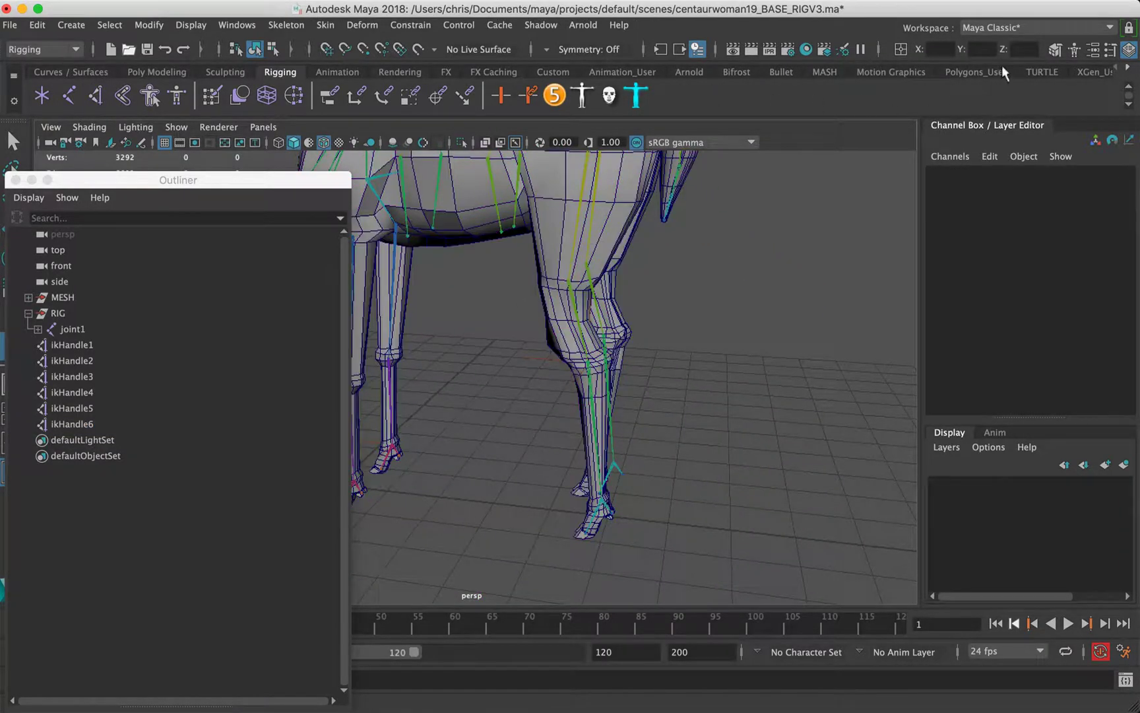
left_click(1110, 50)
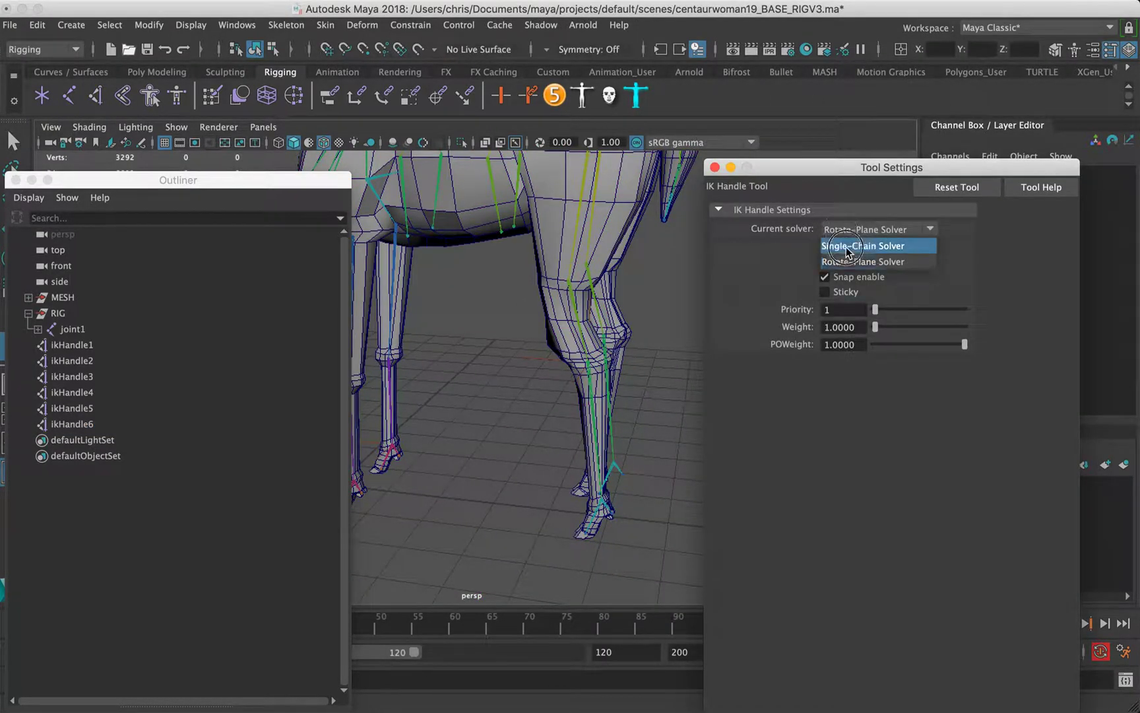
middle_click_drag(583, 377, 601, 291, "alt")
scroll(608, 286, "up", 4)
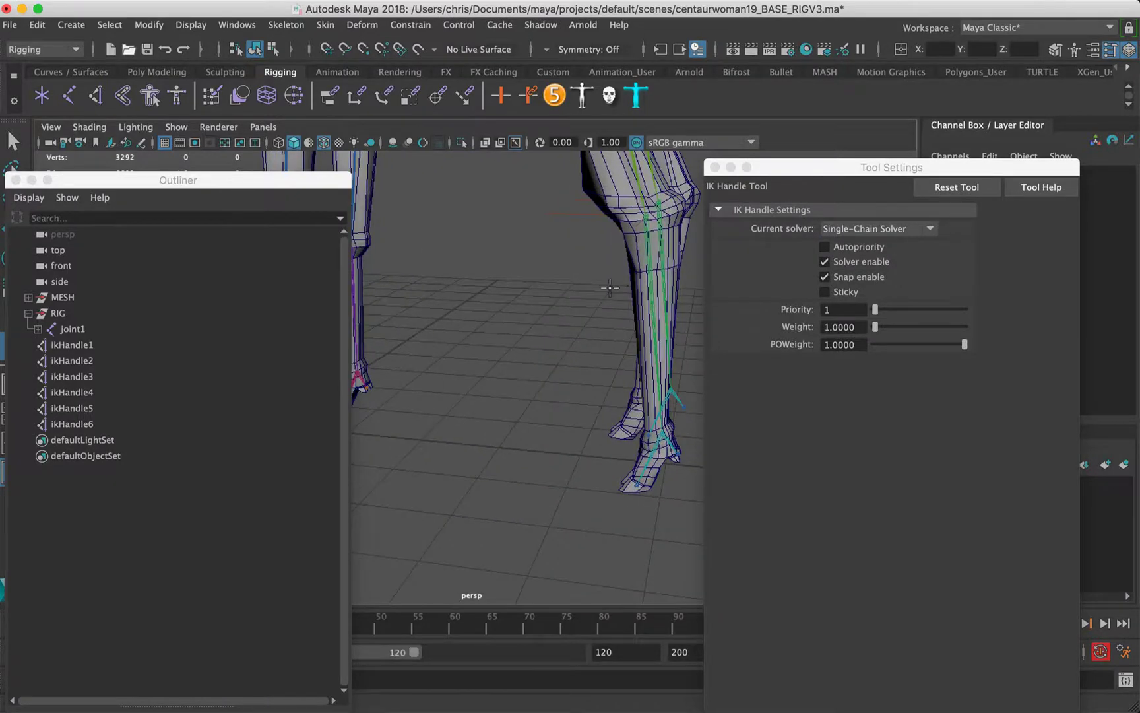
left_click_drag(609, 285, 513, 369, "alt")
left_click(504, 342)
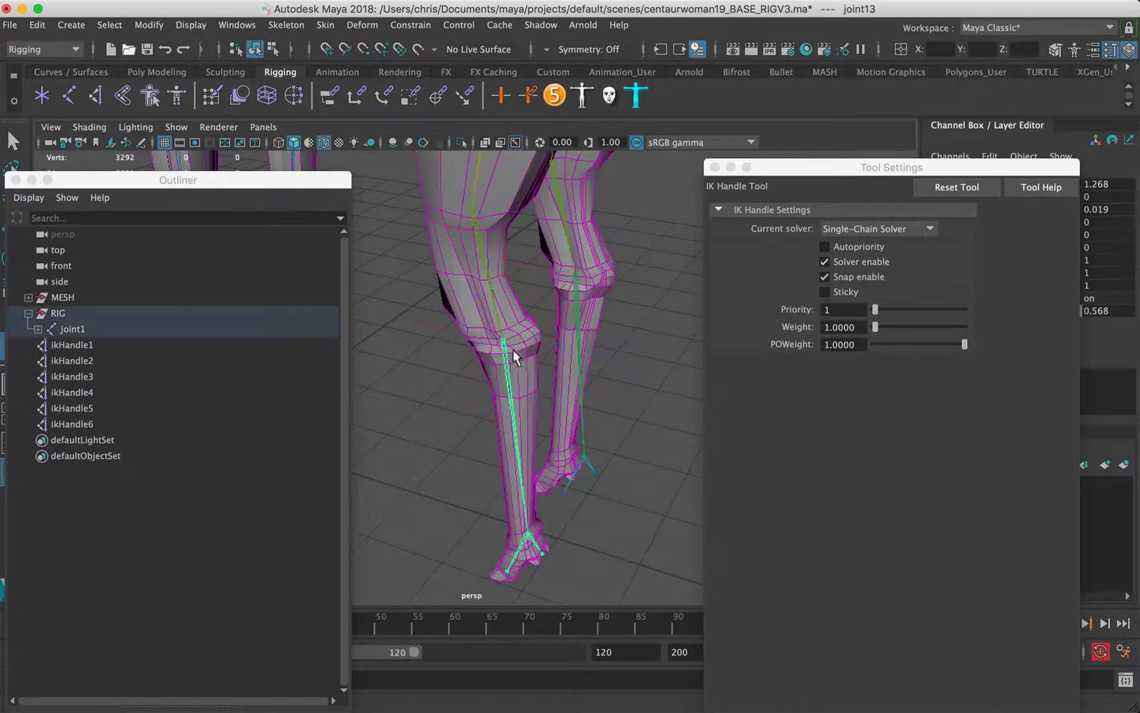
left_click(529, 541)
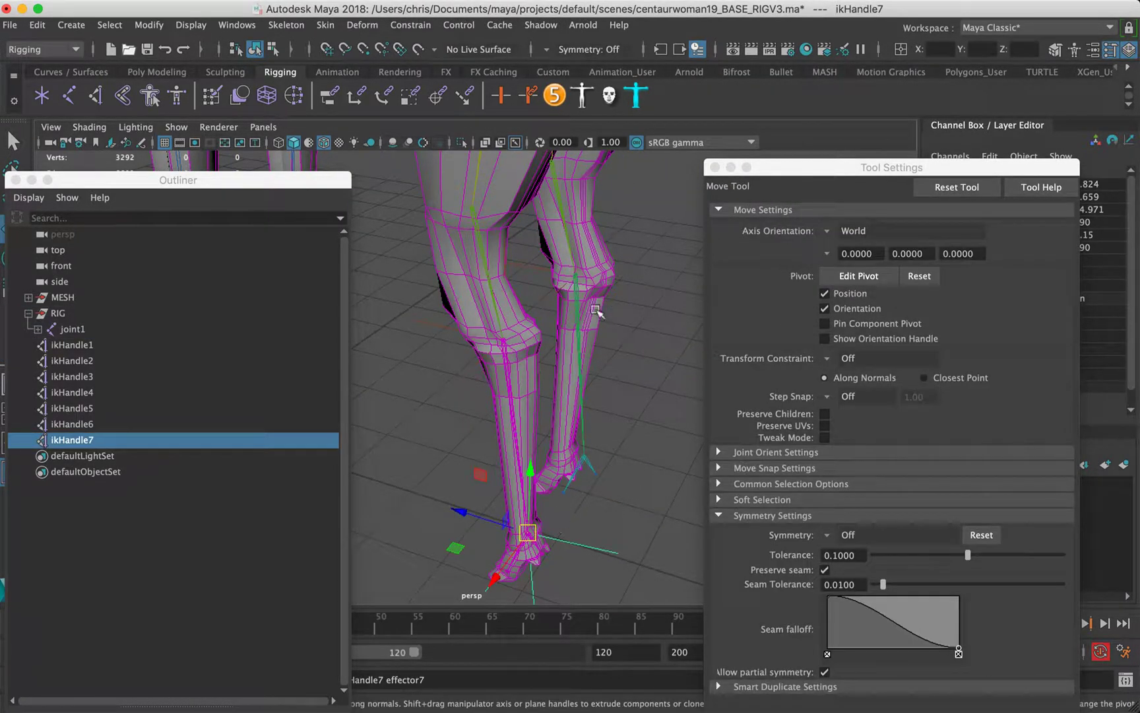
Create a matching single-chain IK handle on the rear right leg, from the hock joint to the joint above the hoof
key("g")
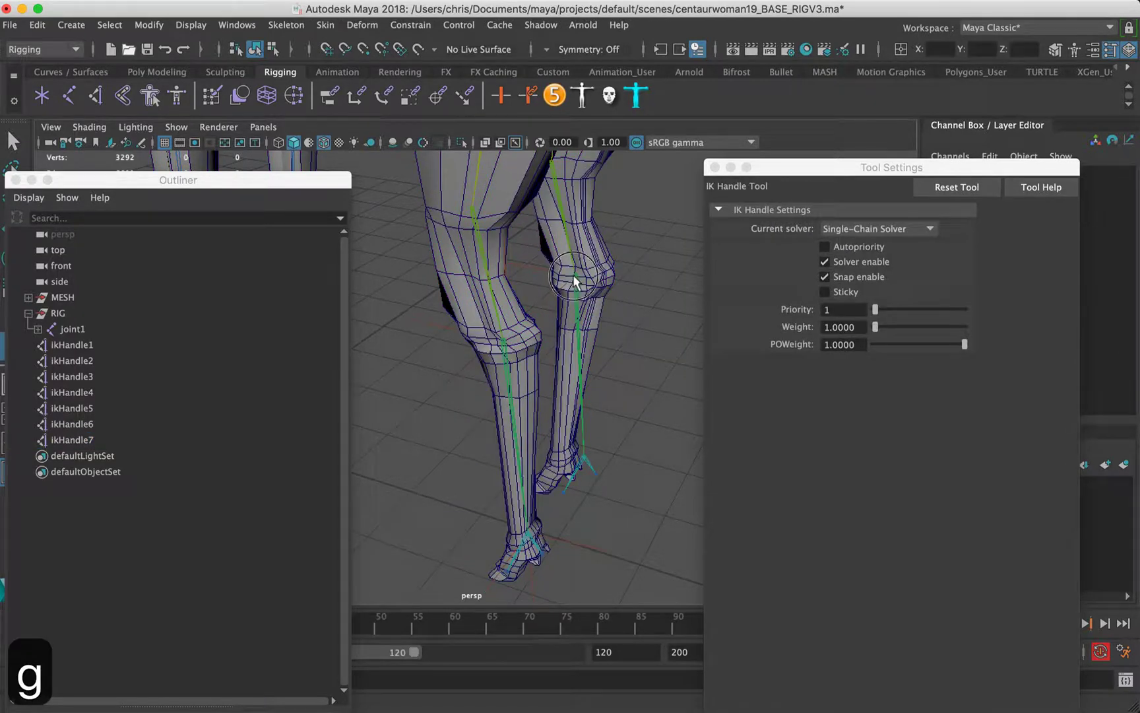
left_click(574, 280)
left_click(583, 464)
scroll(580, 462, "down", 5)
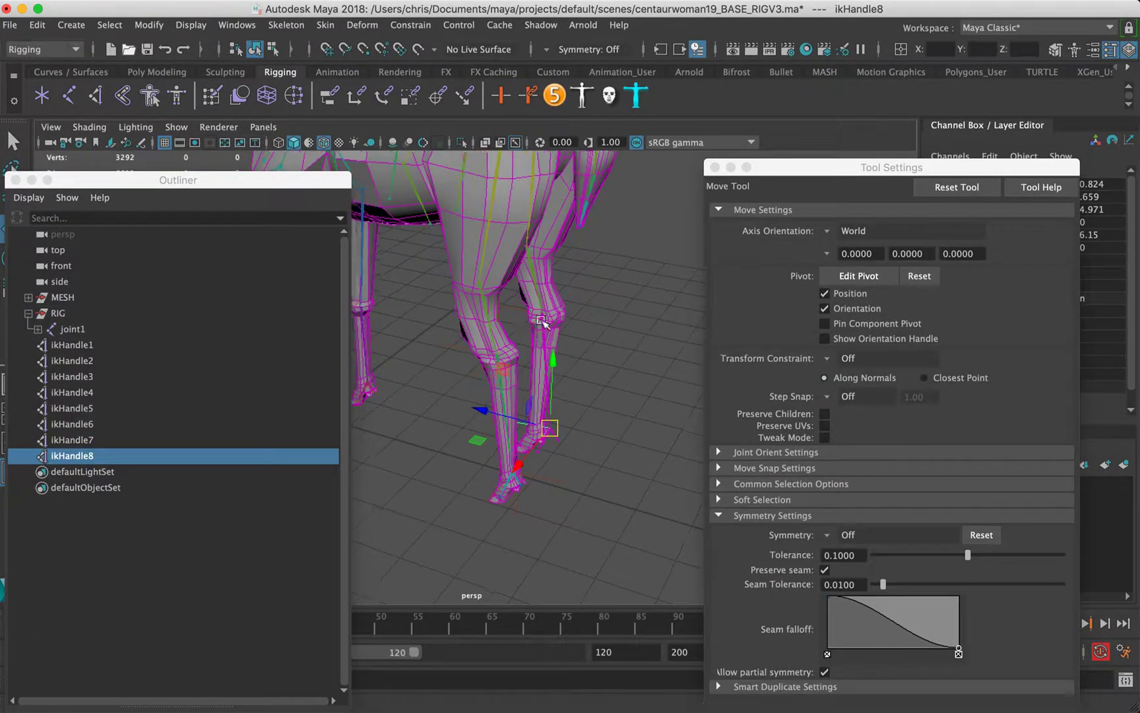
Test the rear left leg by moving ikHandle3 and ikHandle7 together, and undo the moves
left_click(104, 376)
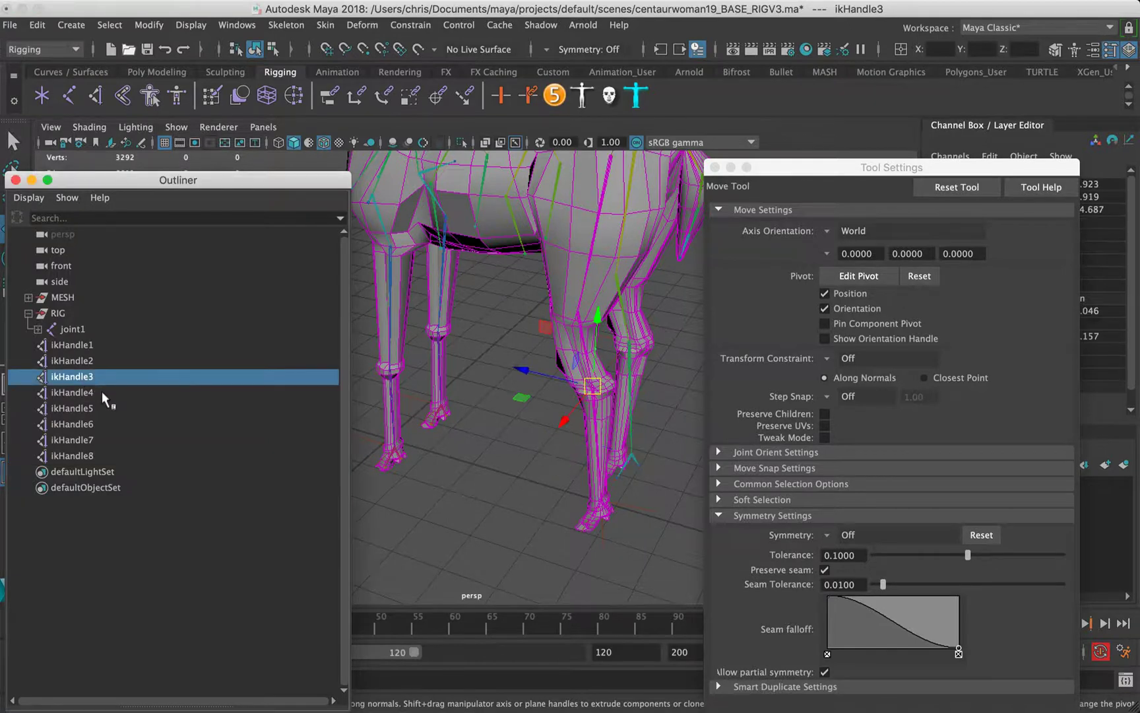
left_click(88, 441, "ctrl")
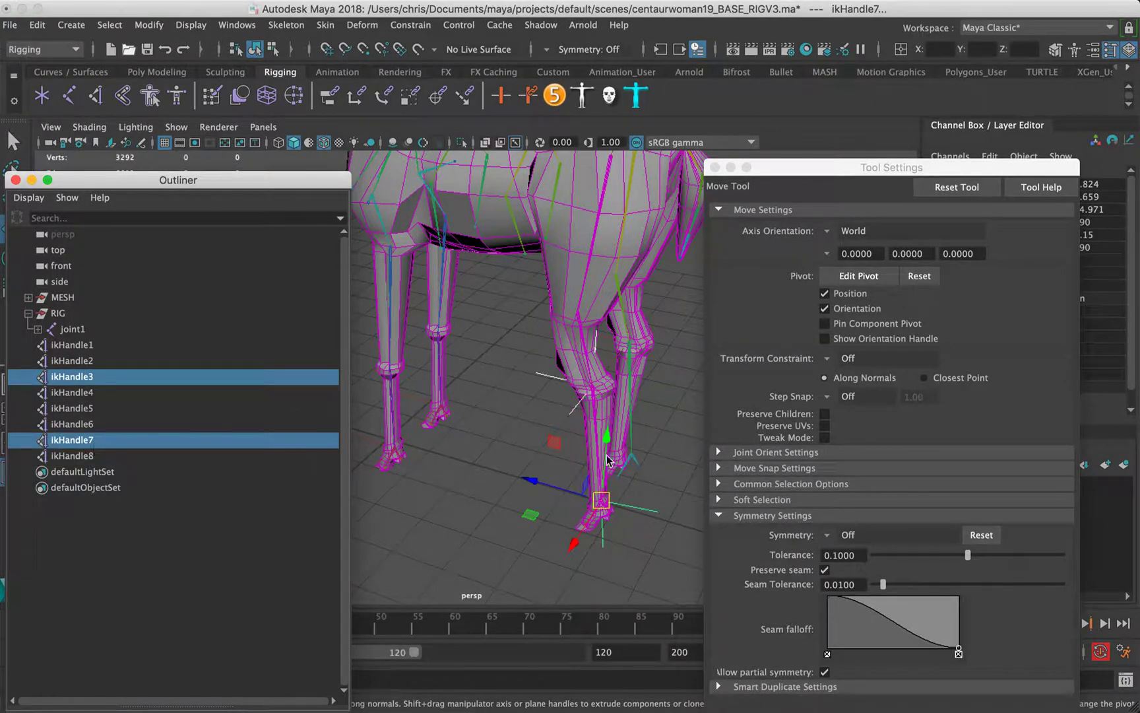
left_click_drag(603, 509, 562, 434)
left_click(104, 448)
key("super+z")
key("super+z")
key("super+z")
key("super+z")
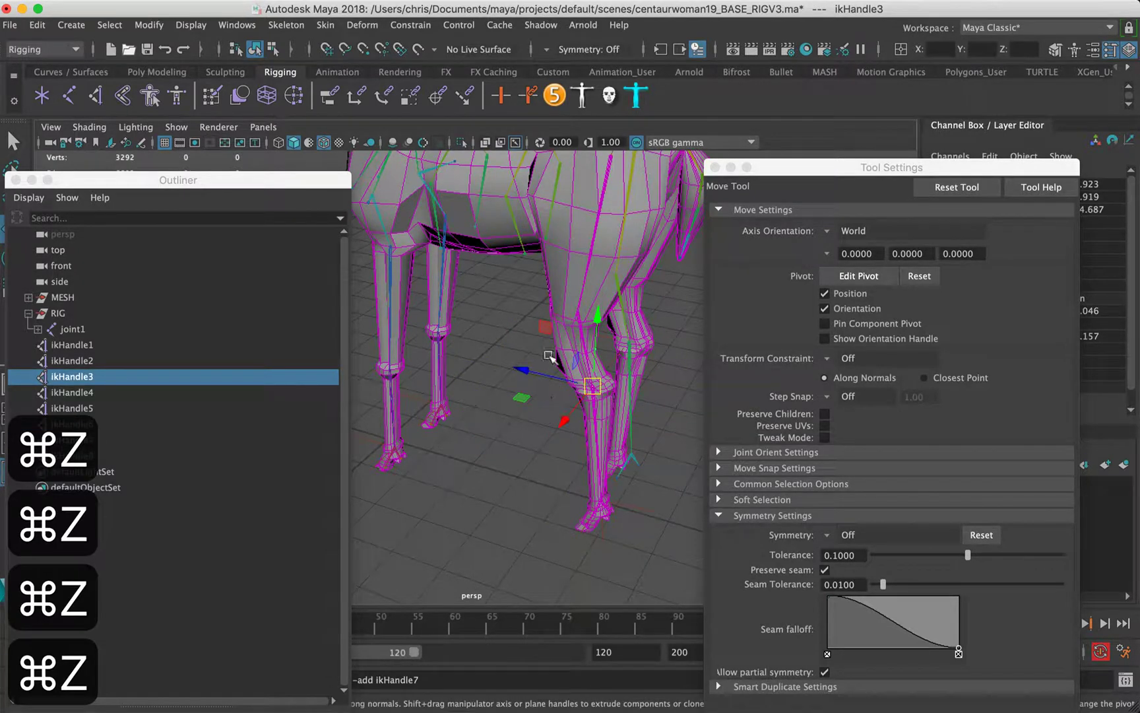
Select ikHandle8 on the rear right leg and close the Tool Settings window
left_click(147, 439)
left_click(95, 457)
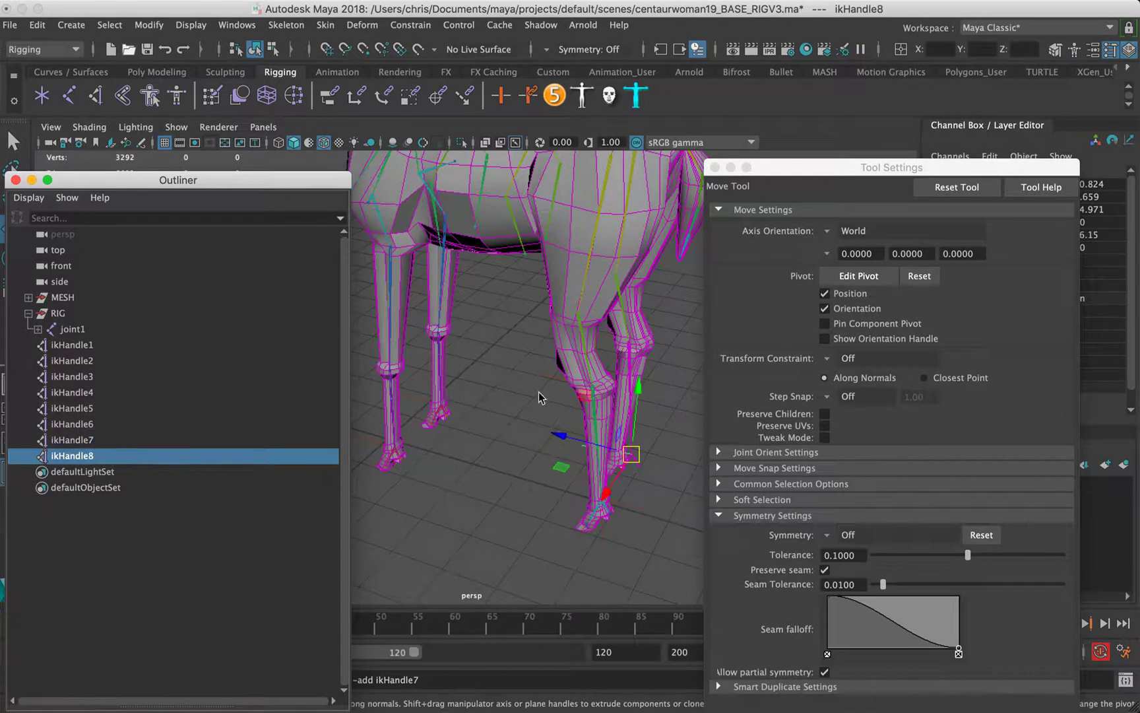
scroll(526, 400, "down", 5)
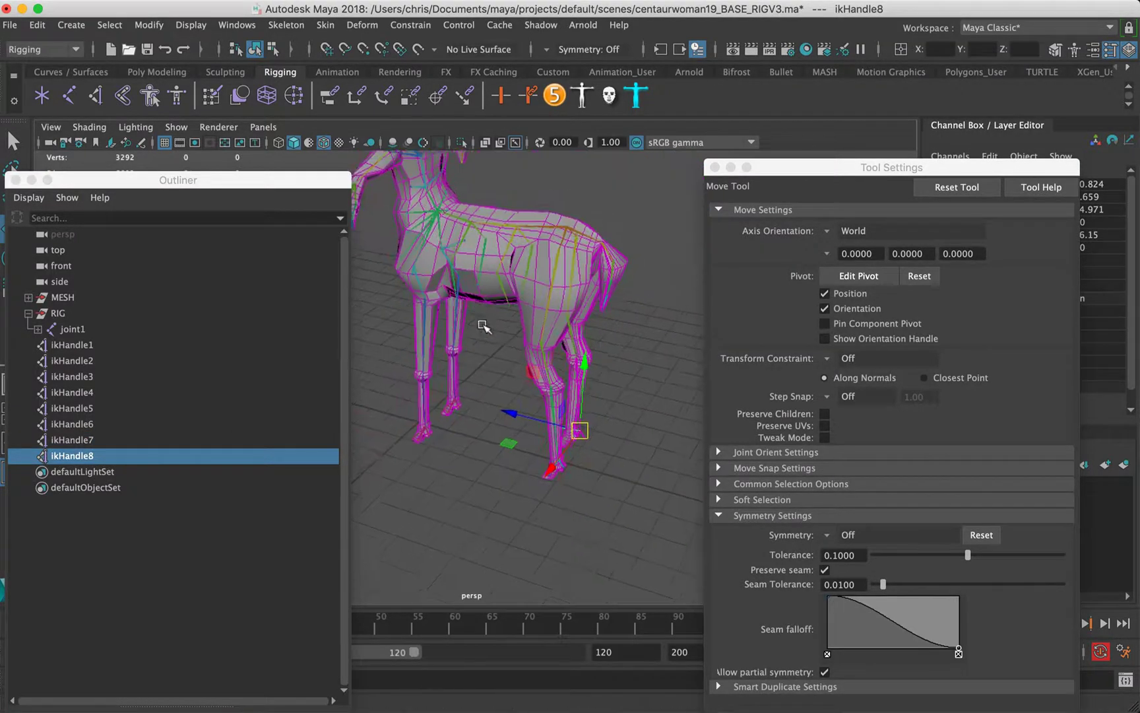
left_click_drag(483, 326, 753, 423, "alt")
middle_click_drag(594, 290, 523, 427, "alt")
left_click_drag(522, 428, 480, 342, "alt")
left_click(715, 167)
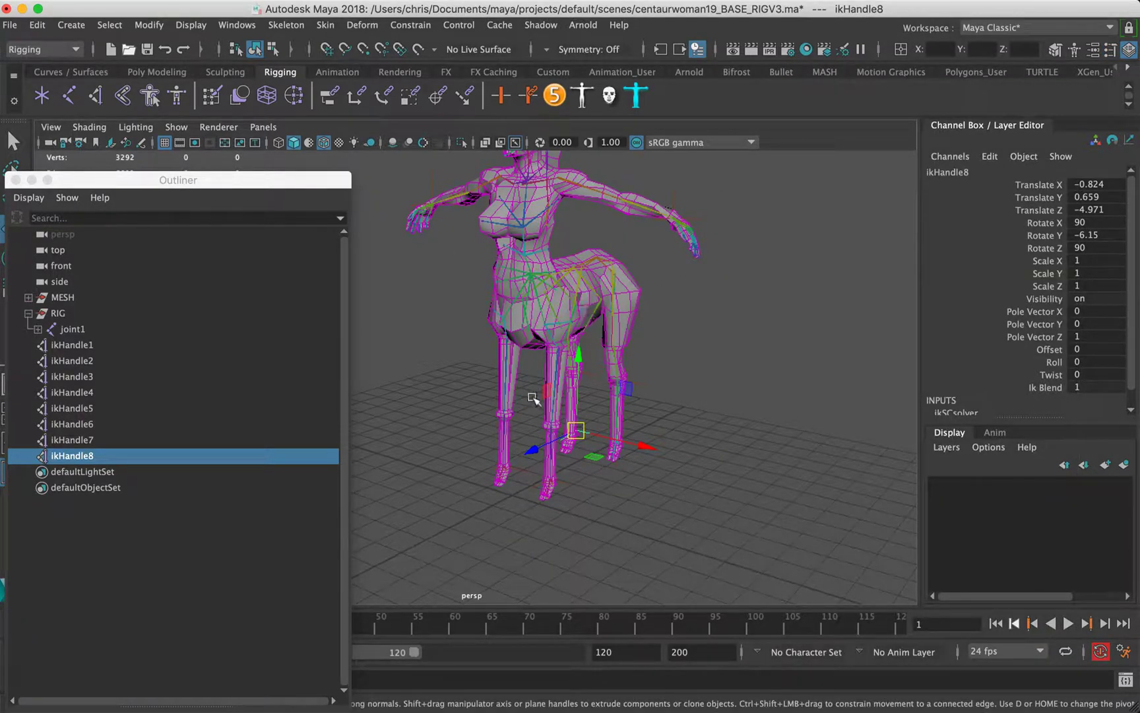
Collapse the RIG group and group ikHandle1 through ikHandle8 together
left_click(29, 314)
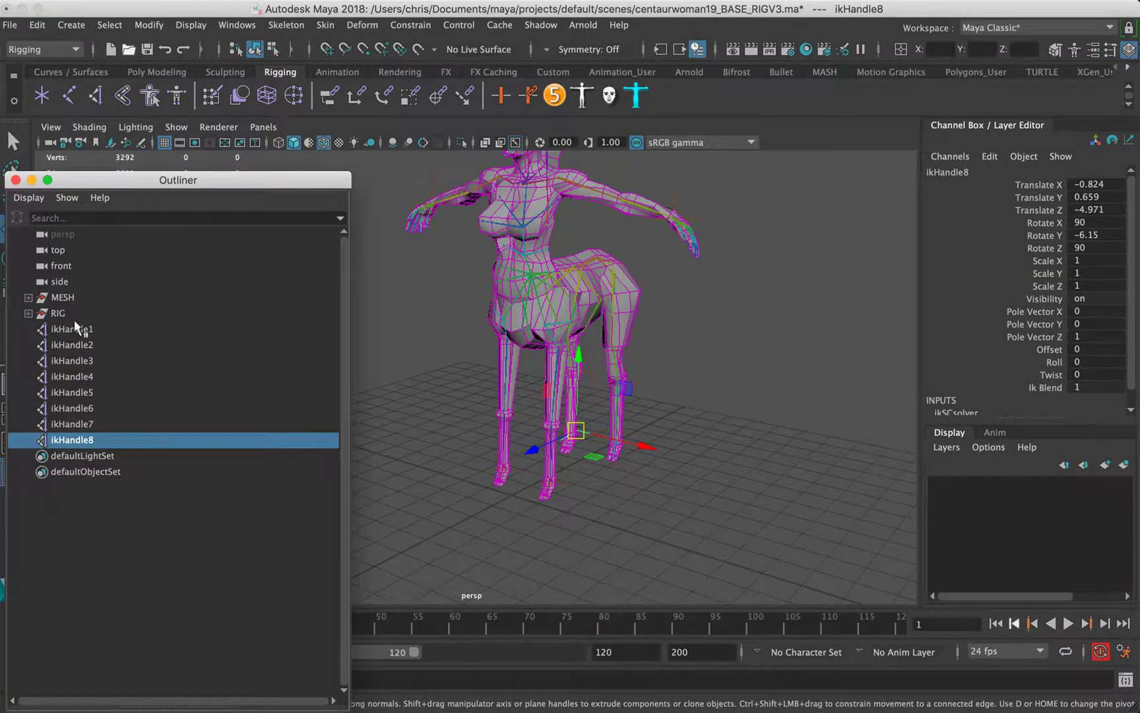
left_click(74, 328)
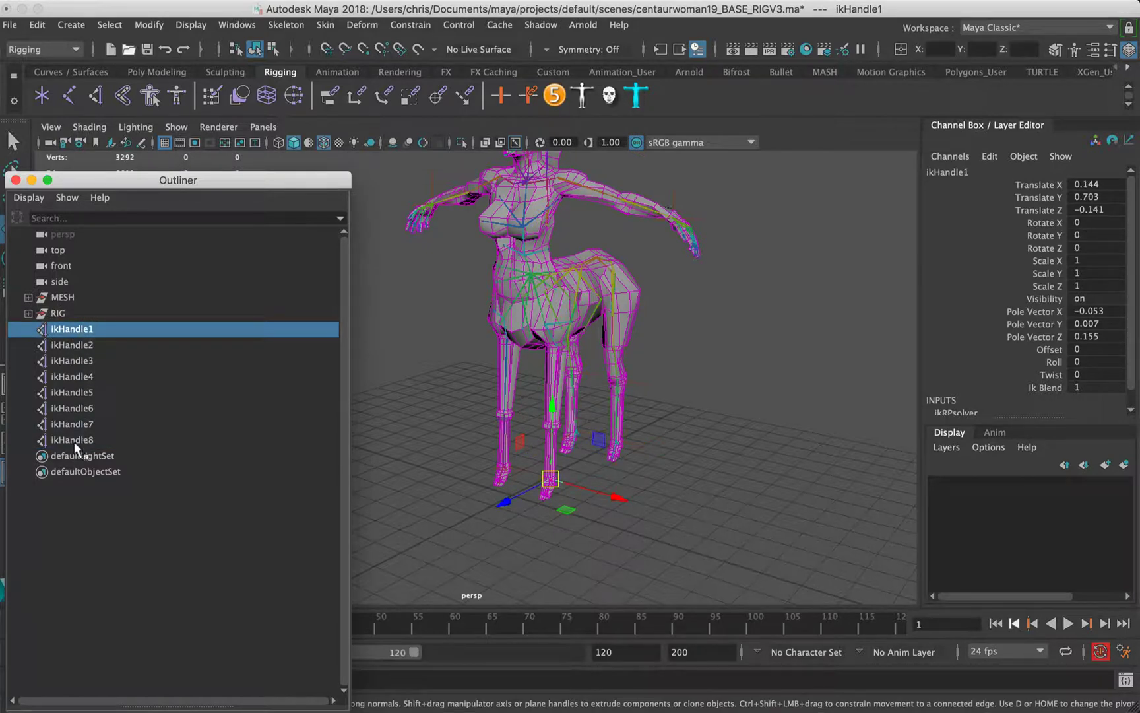
left_click(74, 441)
left_click(74, 329, "shift")
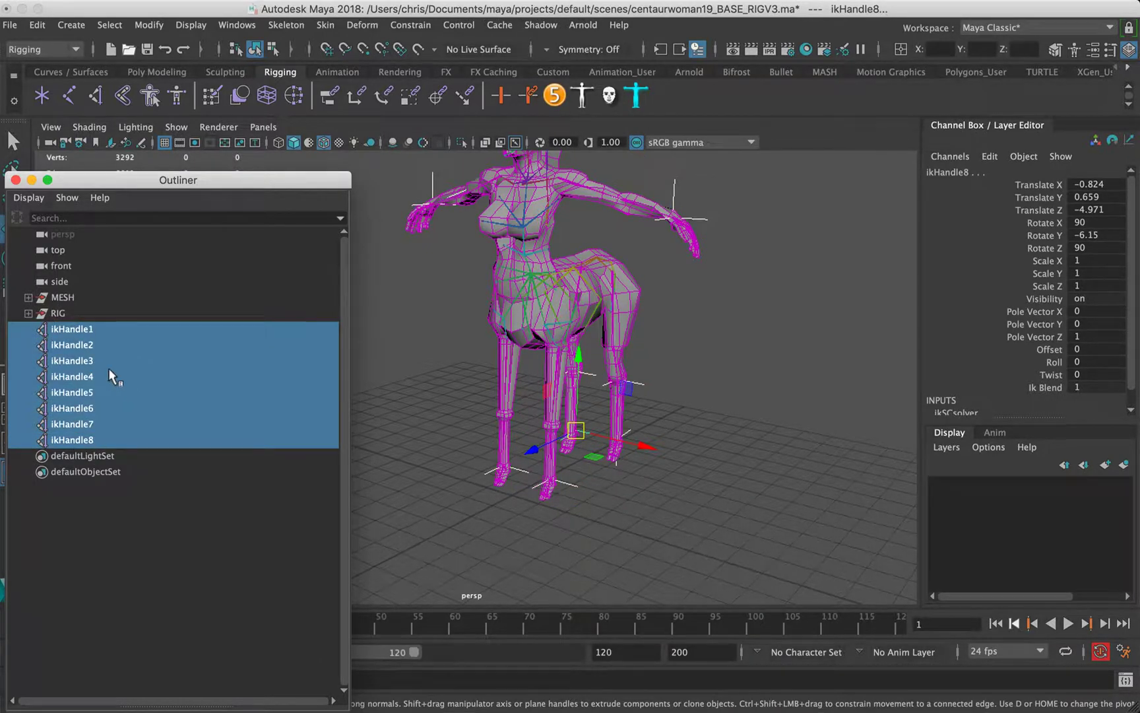
key("super+g")
Rename the new IK handle group to CTRLS
left_click(81, 328)
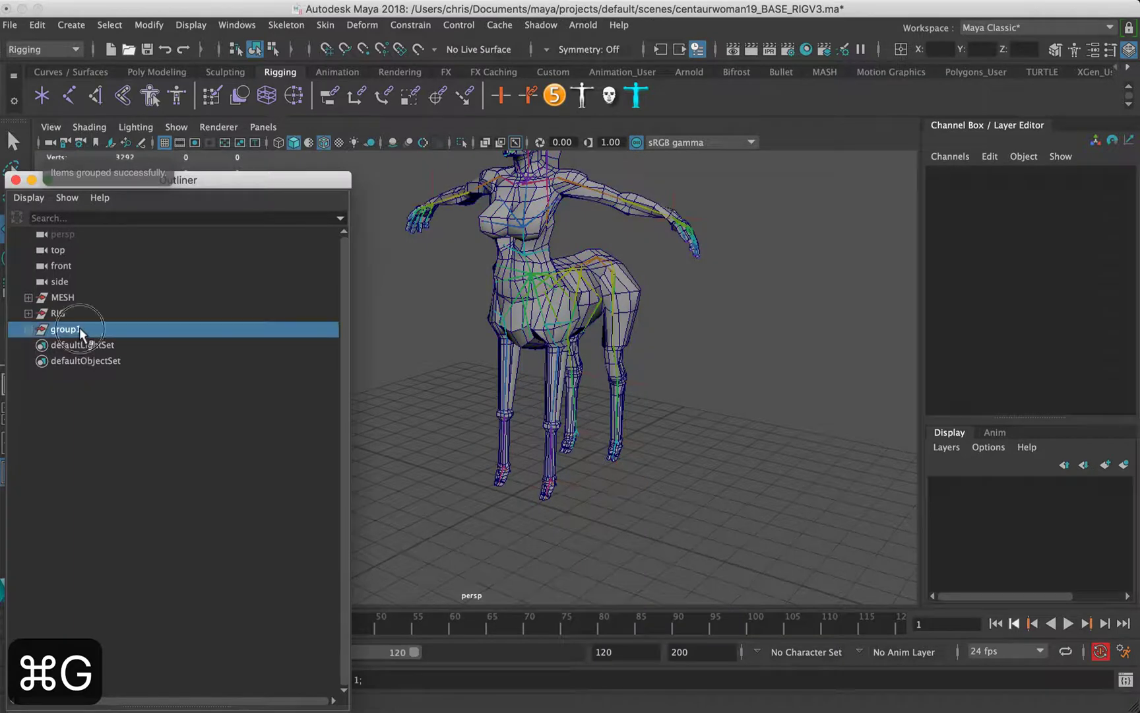
double_click(79, 328)
type("C")
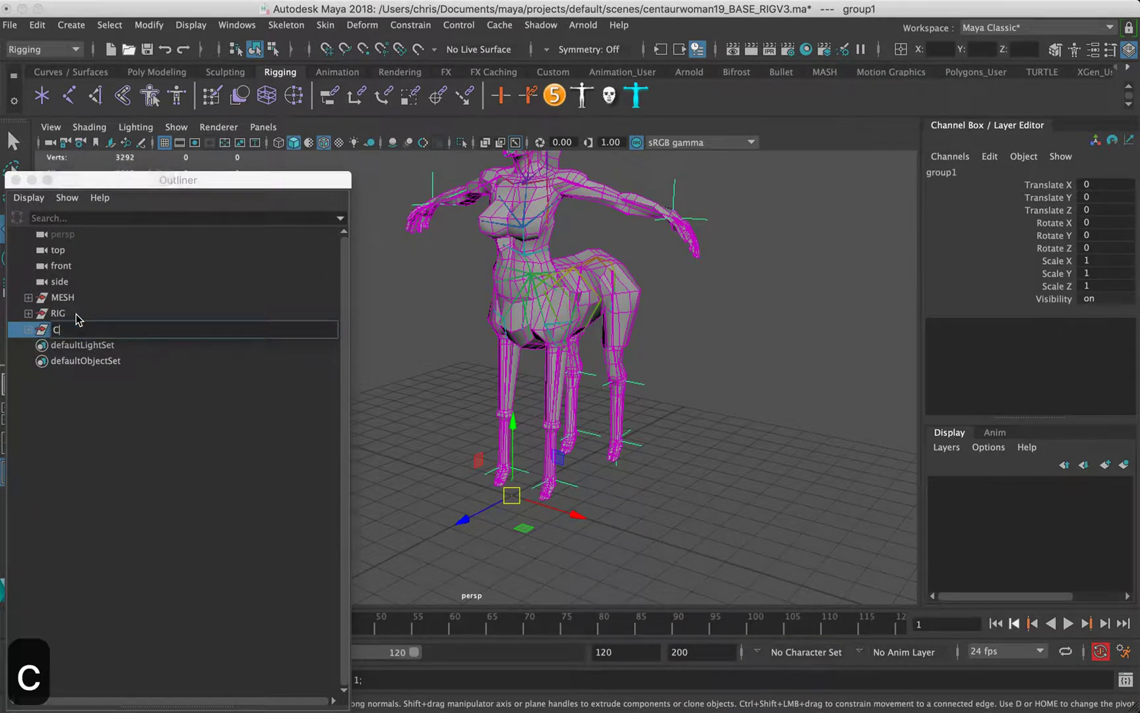
type("TRLS")
key("Return")
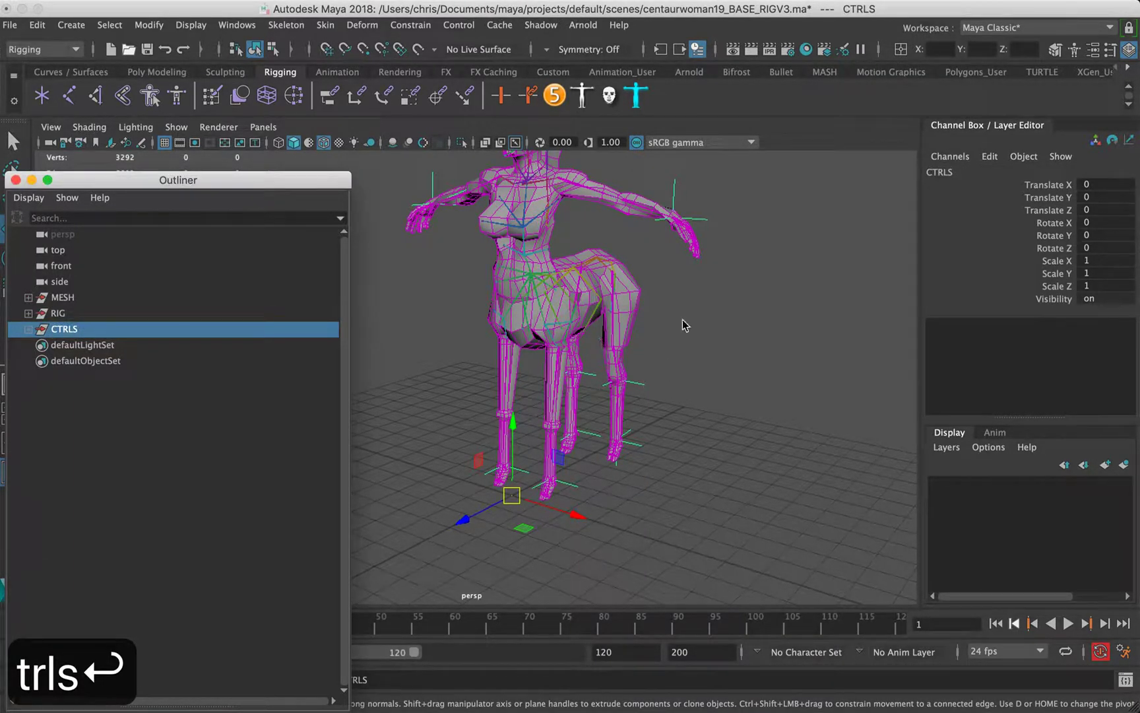
Dock the floating Outliner beside the viewport and make it narrower
left_click_drag(625, 350, 495, 291, "alt")
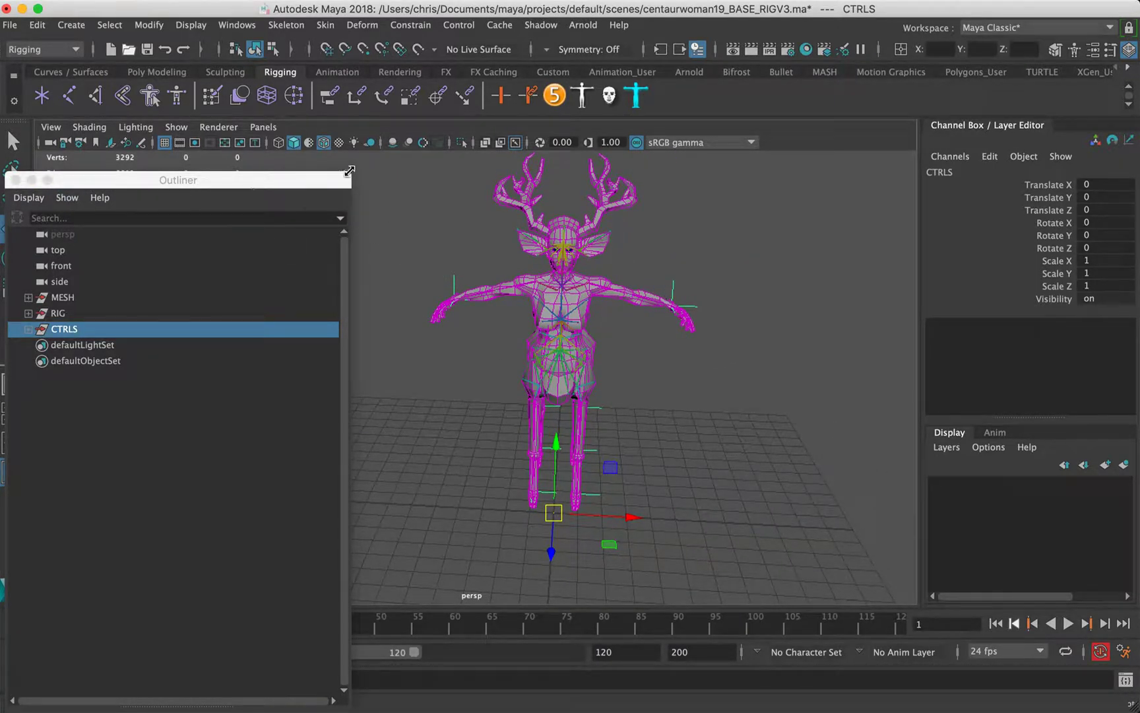
left_click_drag(342, 178, 277, 196)
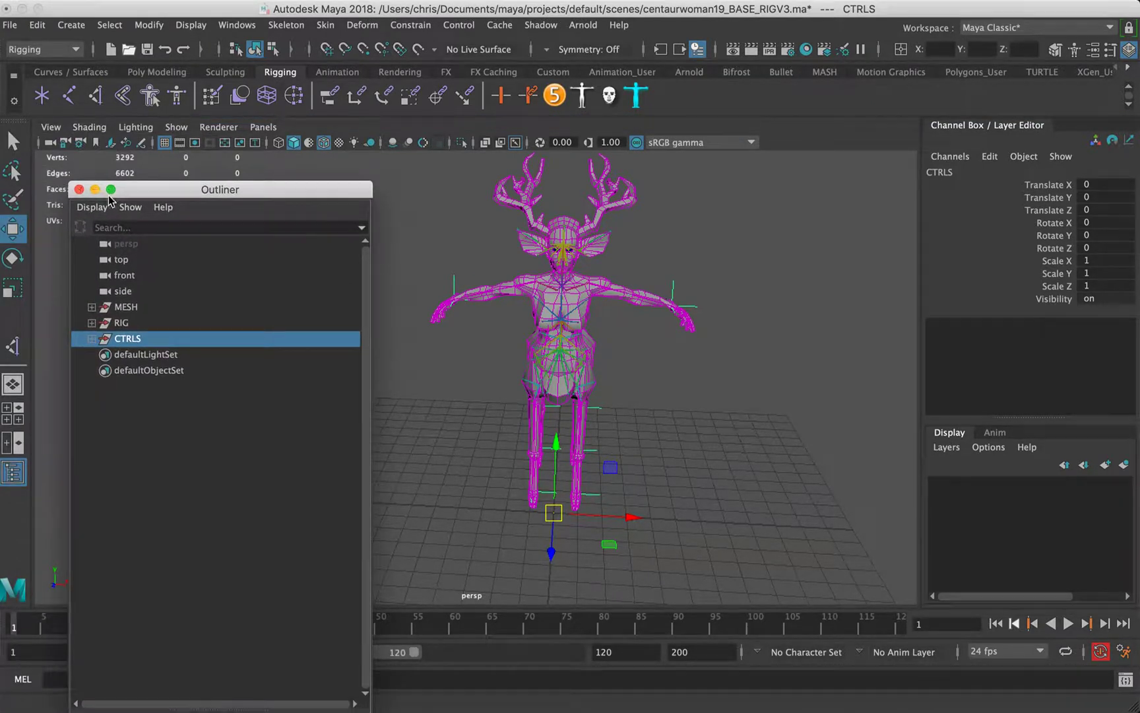
left_click_drag(68, 185, 163, 174)
left_click_drag(256, 181, 46, 169)
left_click_drag(375, 267, 176, 264)
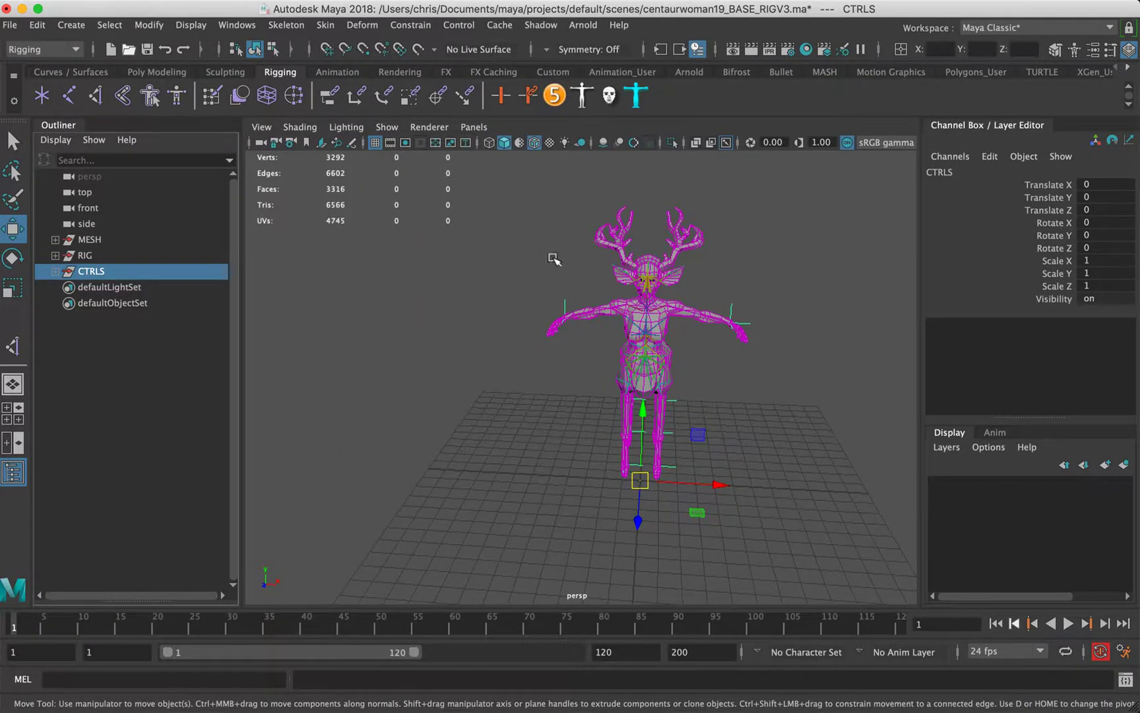
Review what the CTRLS, RIG and MESH groups contain by highlighting each one on the character
left_click_drag(555, 259, 578, 272, "alt")
scroll(577, 273, "up", 5)
middle_click_drag(577, 272, 646, 400, "alt")
left_click(697, 264)
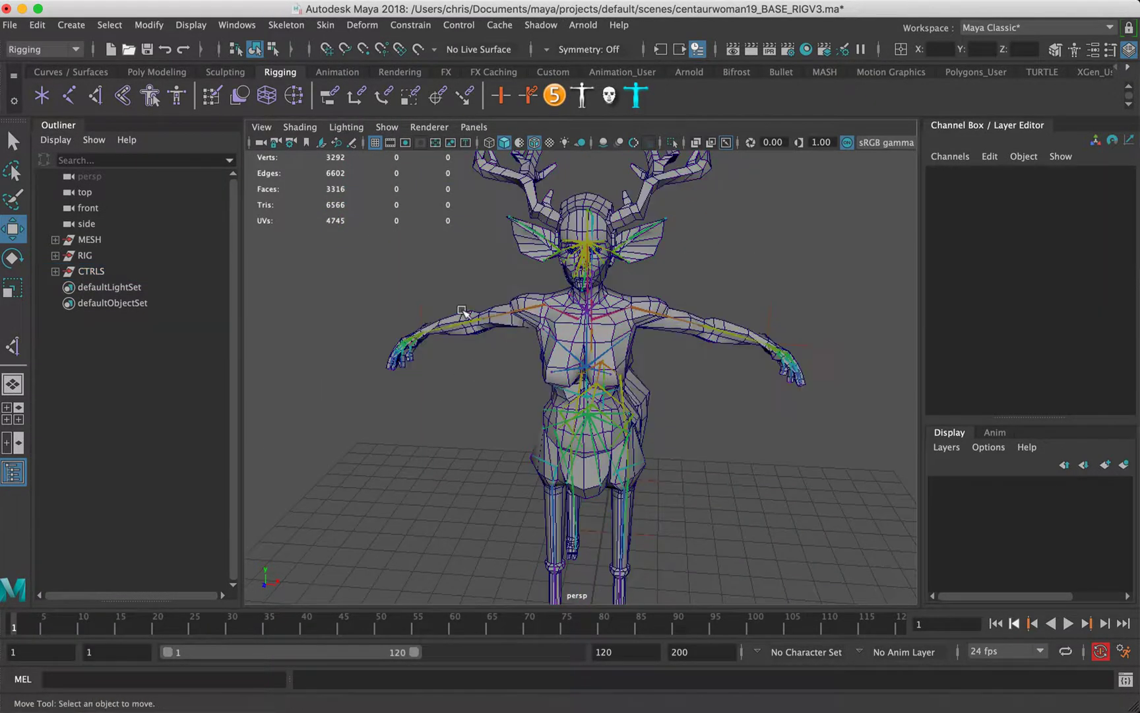
left_click_drag(462, 311, 169, 289, "alt")
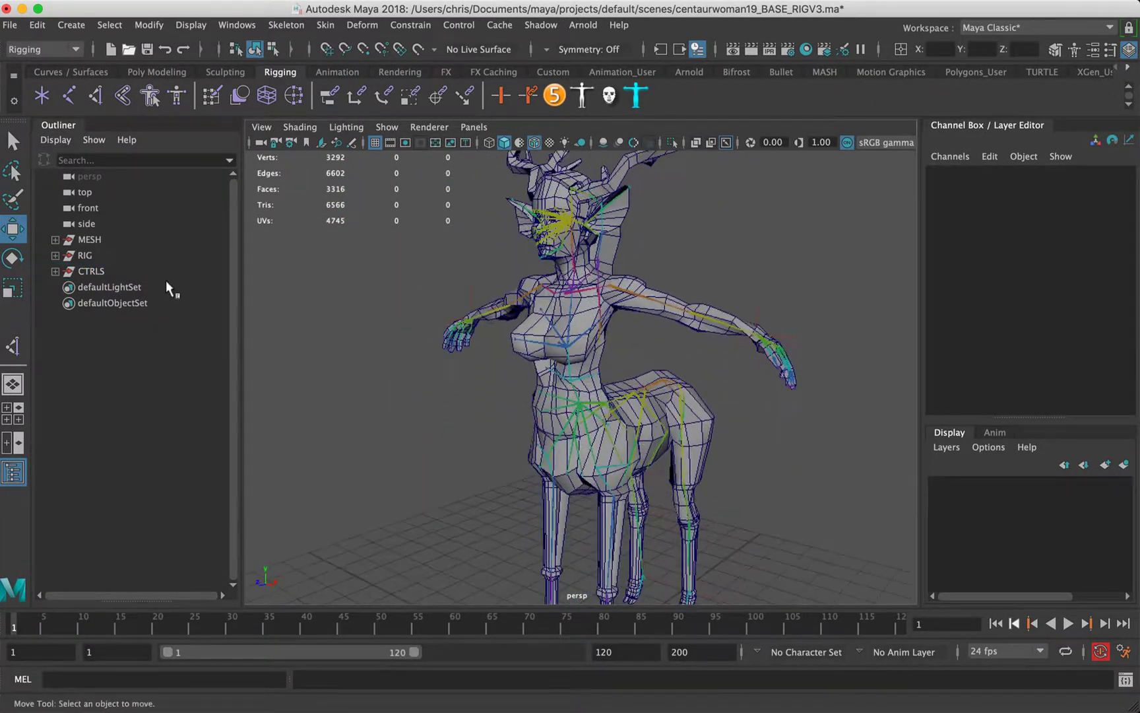
left_click(96, 271)
middle_click_drag(627, 413, 587, 360, "alt")
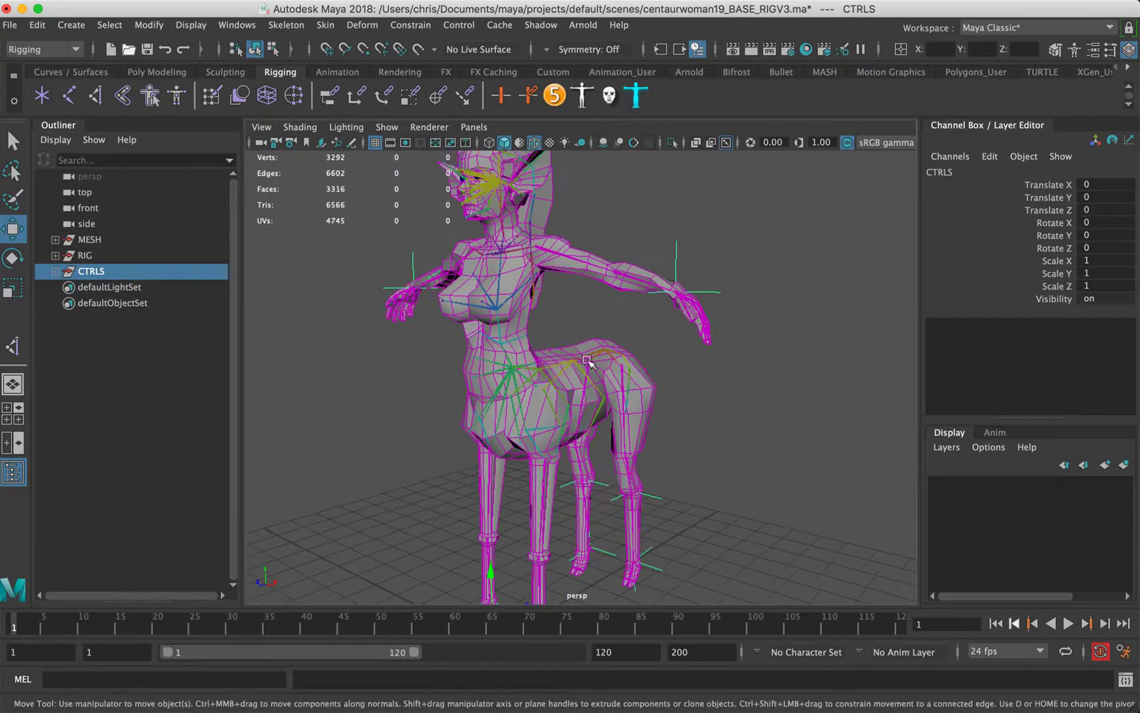
left_click(85, 255)
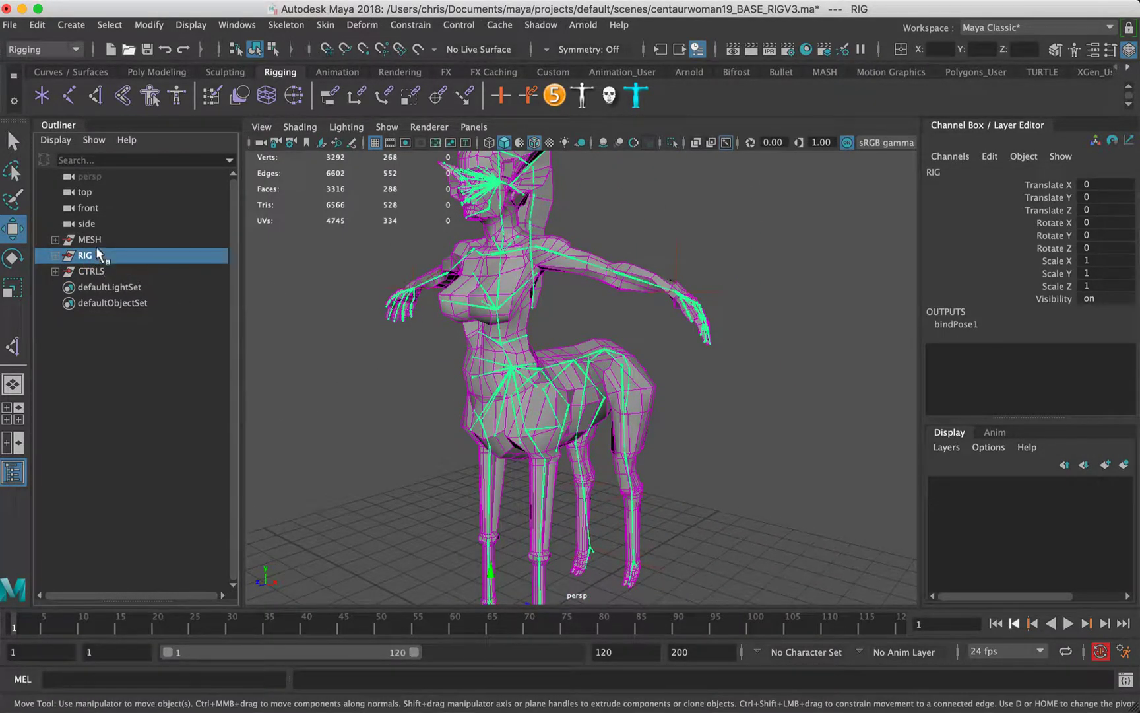
left_click(92, 239)
left_click(91, 271)
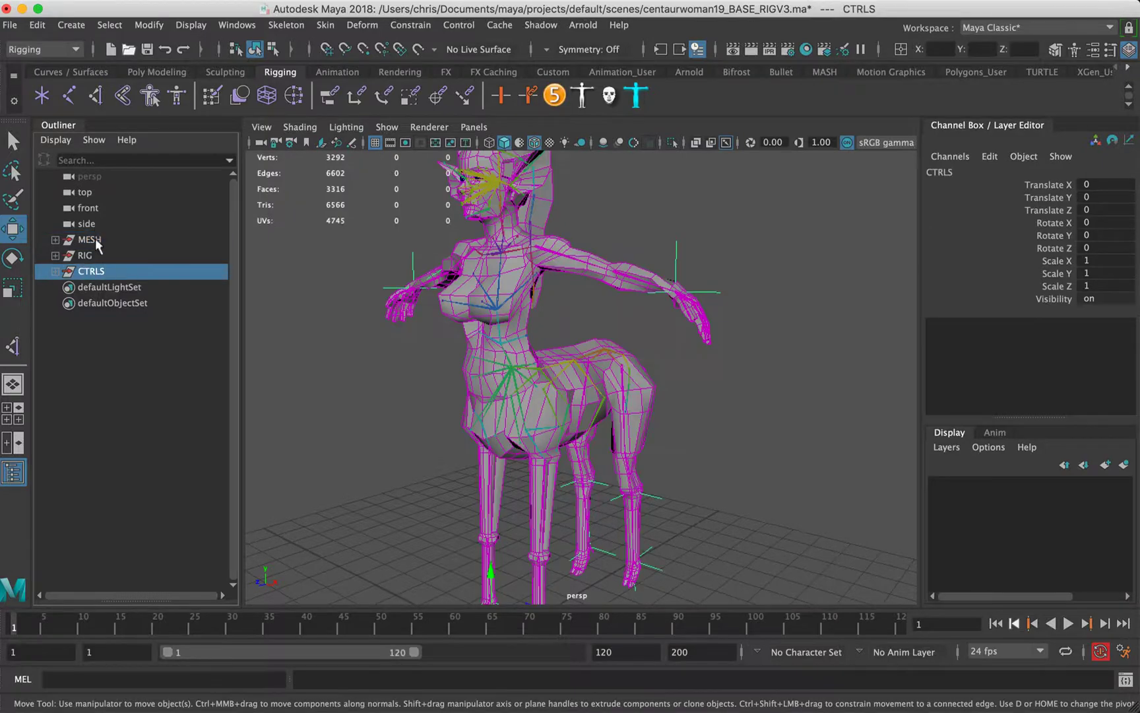
Examine the character's upper body and arm handles from several angles, and select the MESH group
middle_click_drag(468, 336, 527, 377, "alt")
left_click_drag(527, 377, 593, 285, "alt")
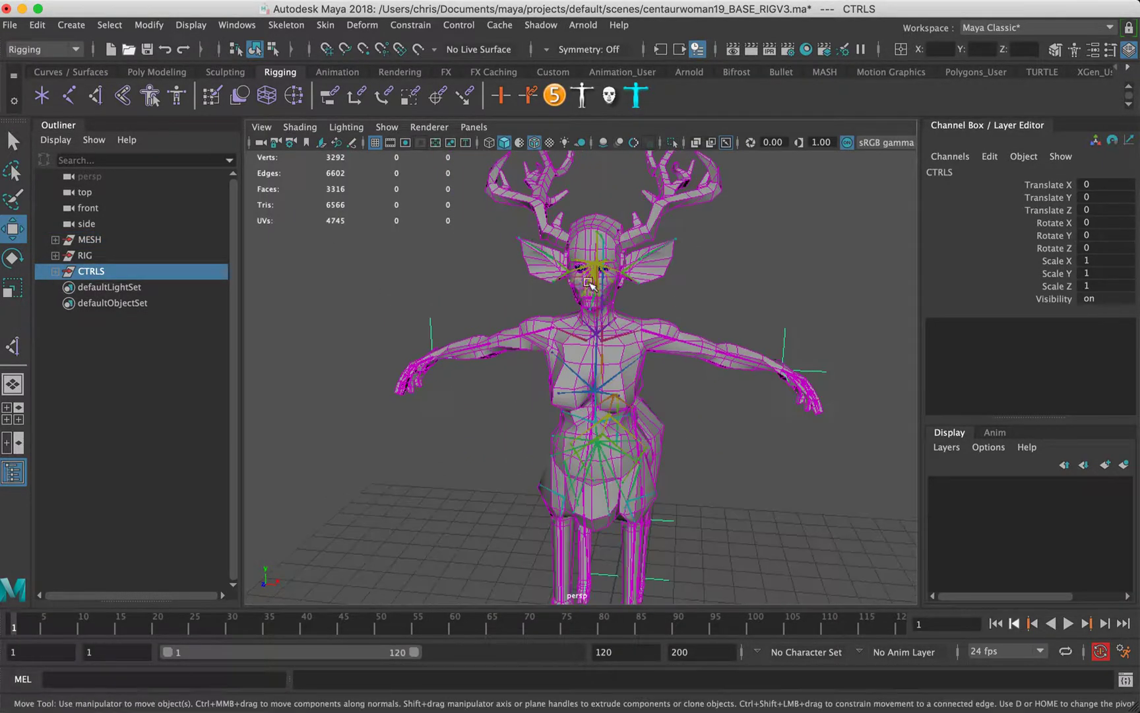
middle_click_drag(593, 285, 515, 376, "alt")
right_click_drag(515, 376, 708, 364, "alt")
middle_click_drag(475, 409, 573, 318, "alt")
left_click_drag(573, 318, 575, 349, "alt")
right_click_drag(590, 315, 555, 399, "alt")
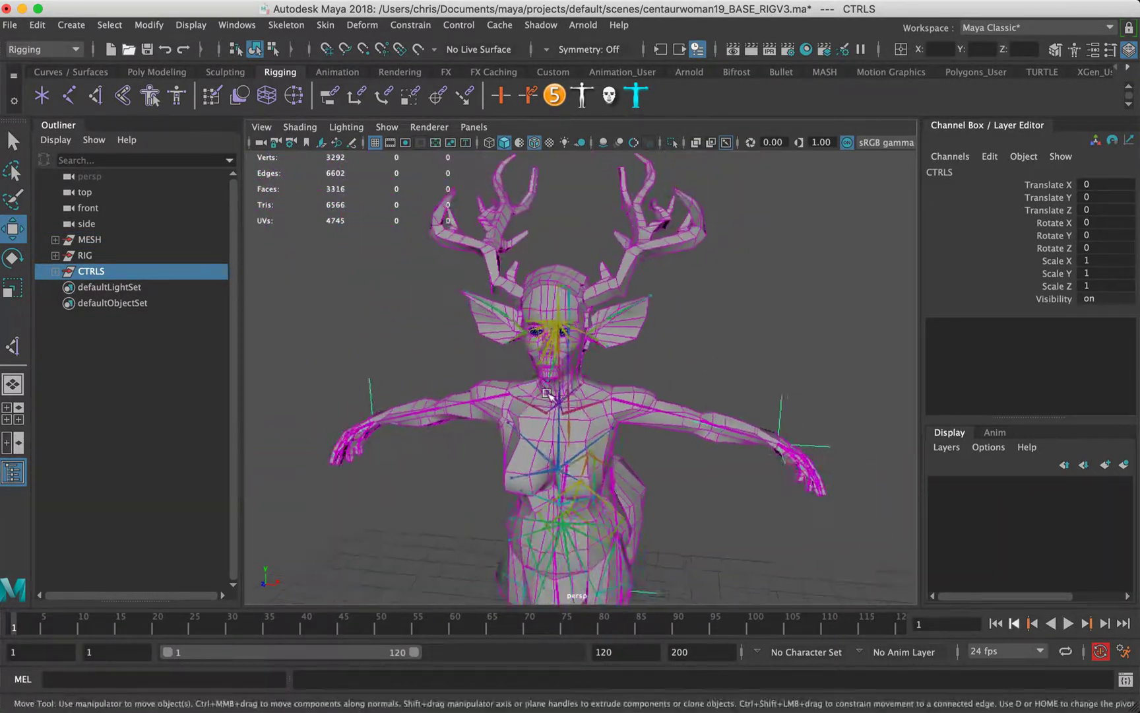
left_click_drag(555, 400, 500, 434, "alt")
left_click(92, 239)
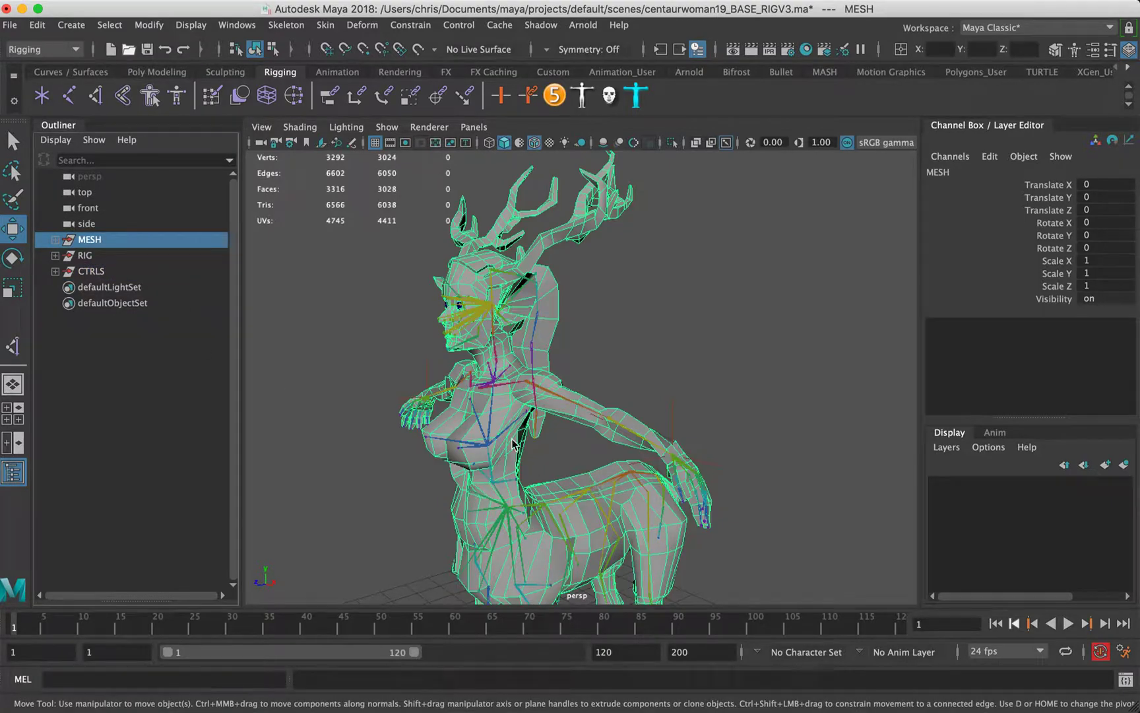
Create a NURBS circle at the origin near the front feet and scale it uniformly to about 0.673
middle_click_drag(525, 488, 536, 316, "alt")
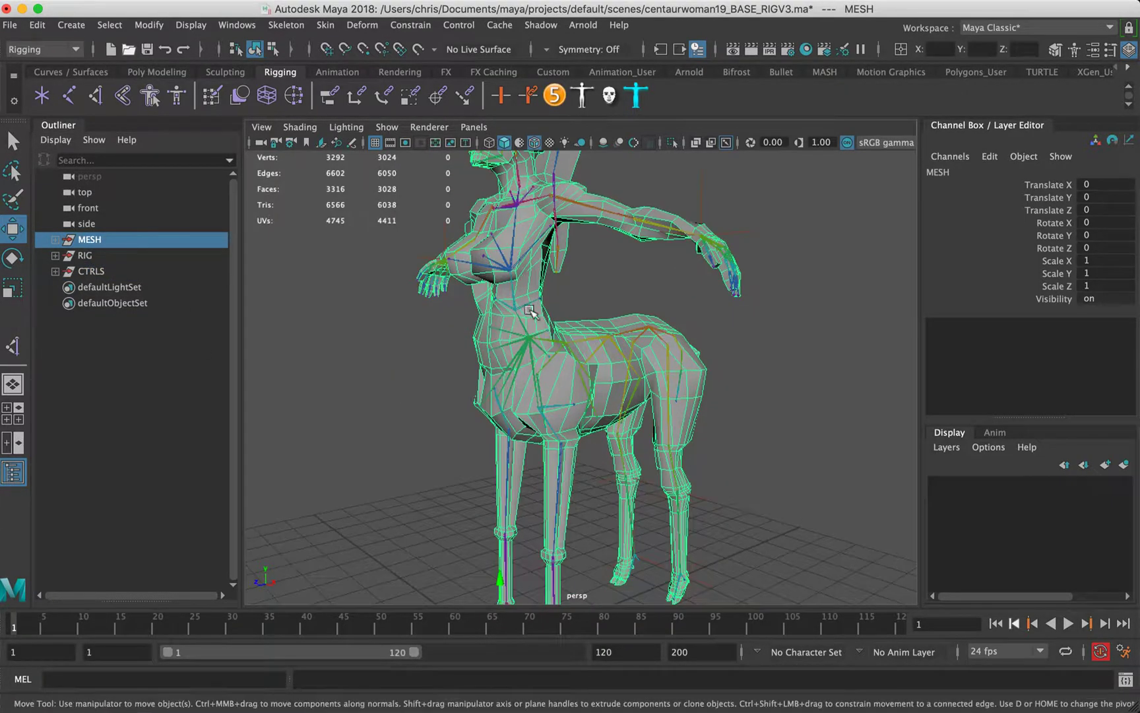
left_click_drag(652, 332, 403, 343, "alt")
left_click_drag(555, 338, 609, 249, "alt")
left_click_drag(522, 361, 542, 338, "alt")
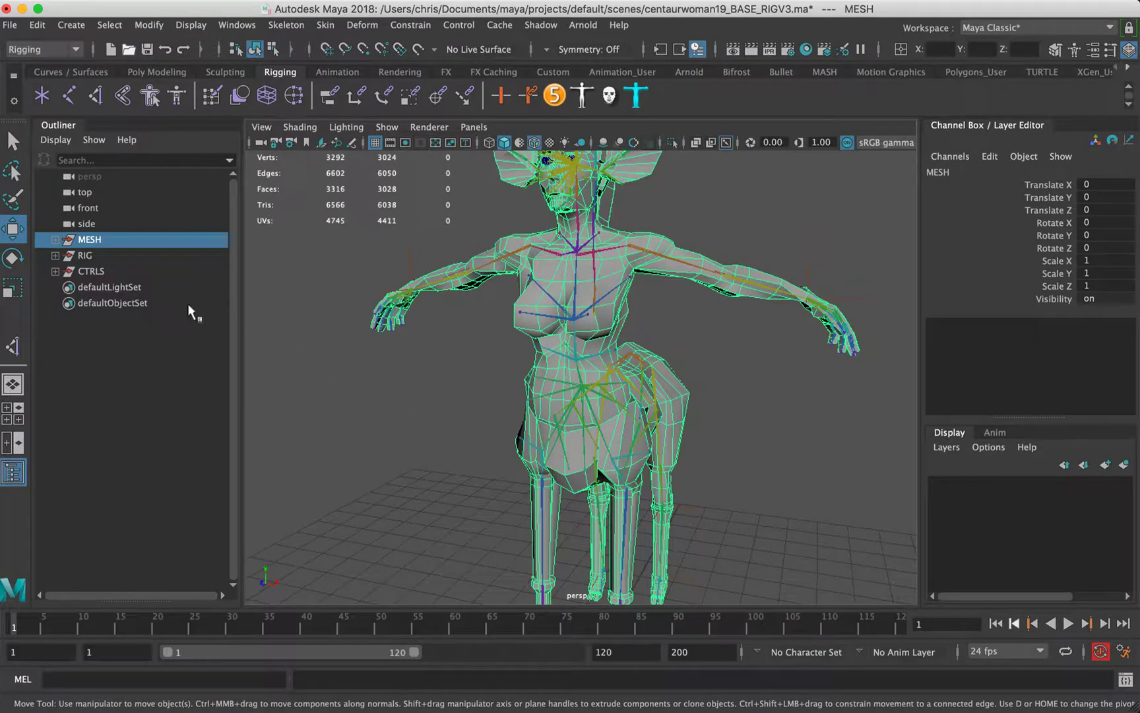
middle_click_drag(559, 394, 519, 191, "alt")
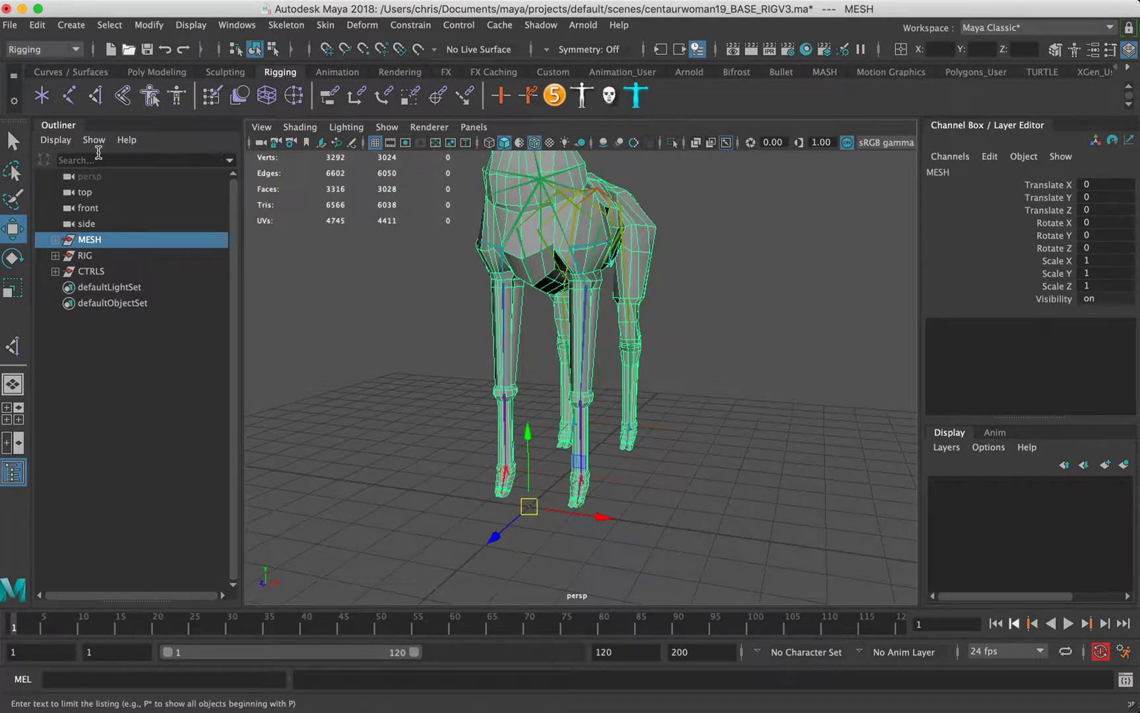
left_click(88, 73)
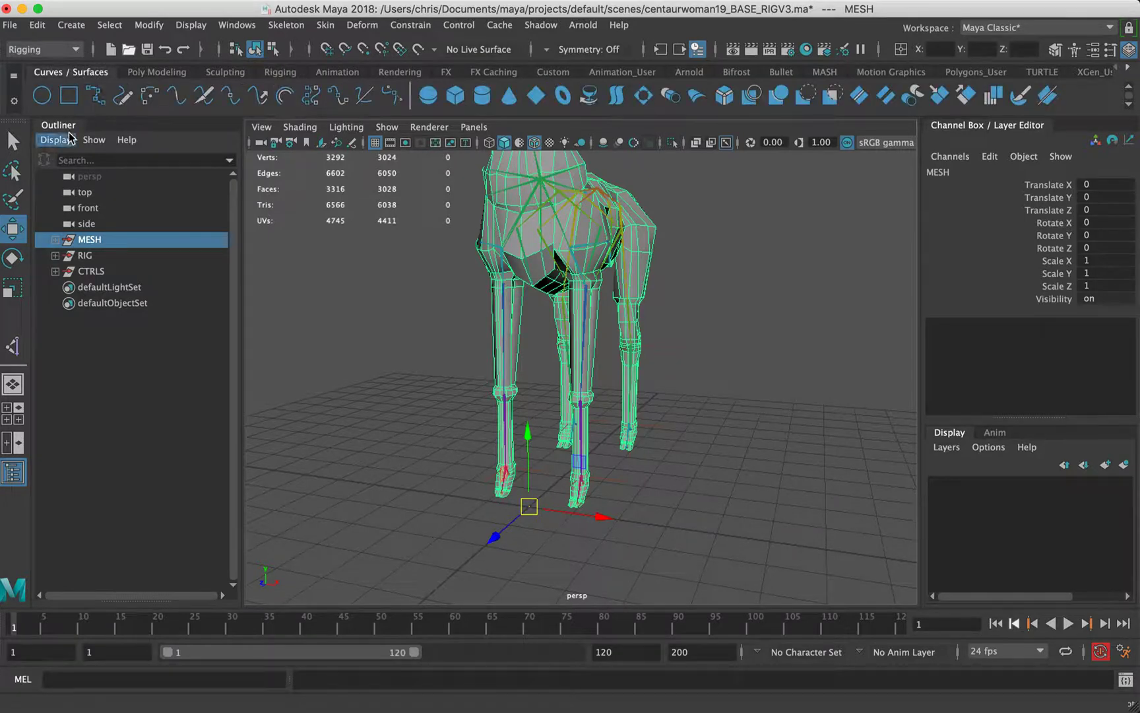
left_click(41, 96)
scroll(529, 371, "up", 8)
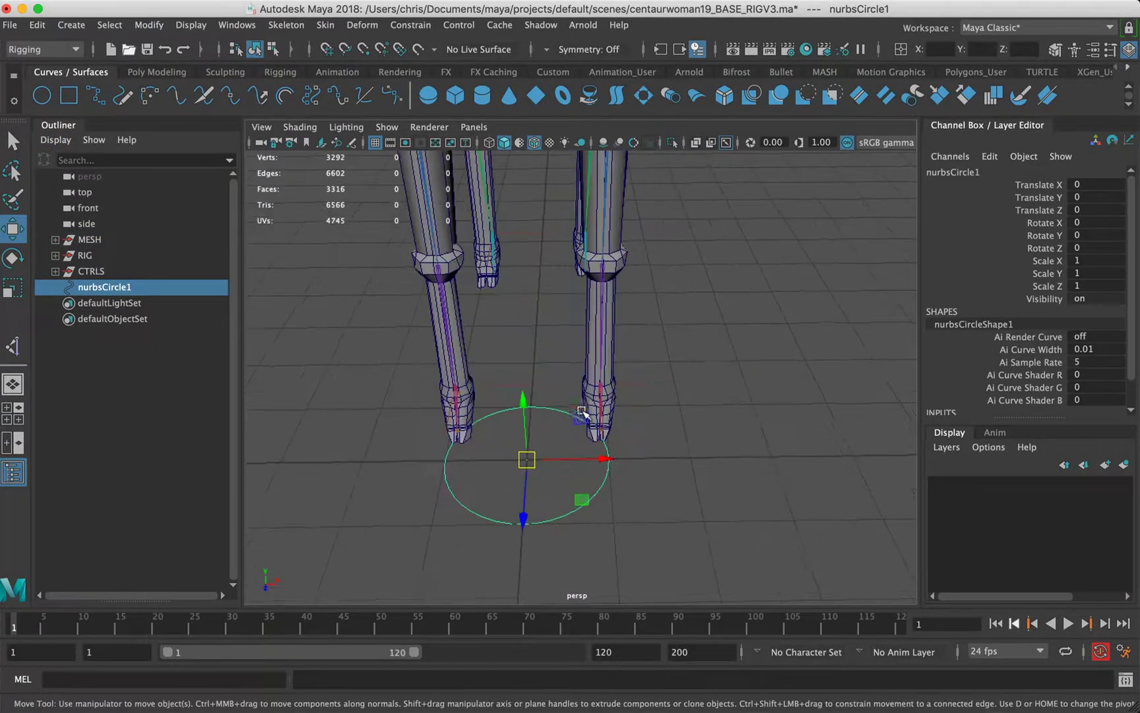
key("r")
left_click_drag(526, 460, 480, 466)
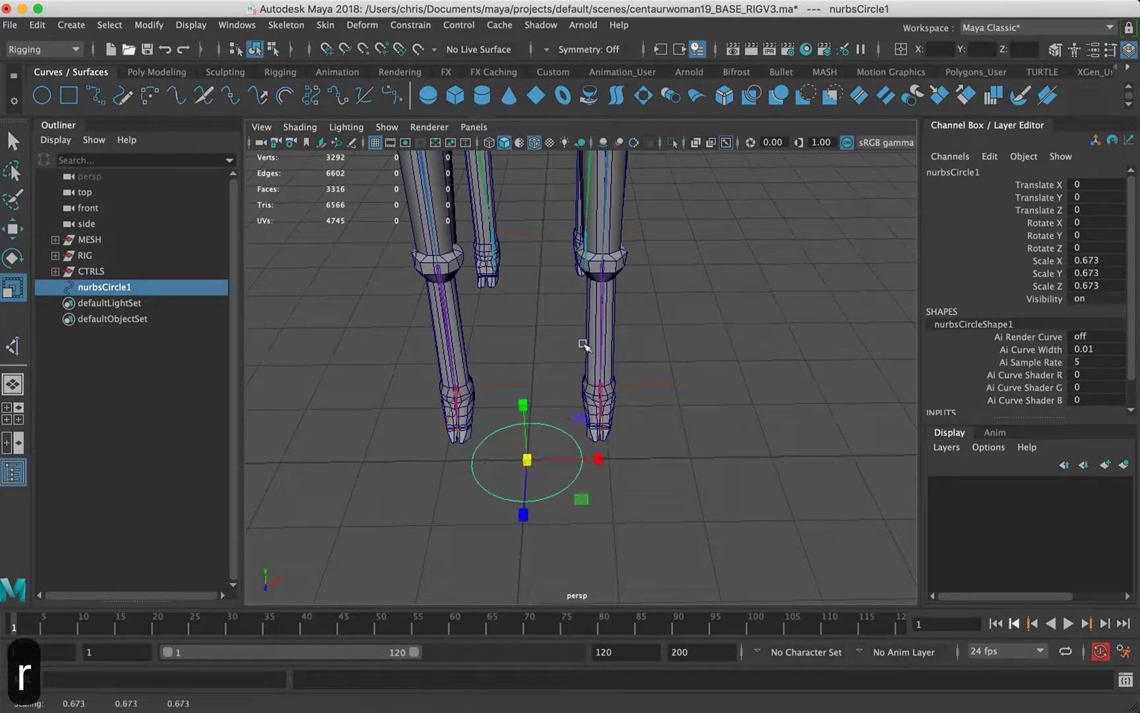
Hide polygon objects in the viewport so only the joints, handles and curves are displayed
left_click(387, 128)
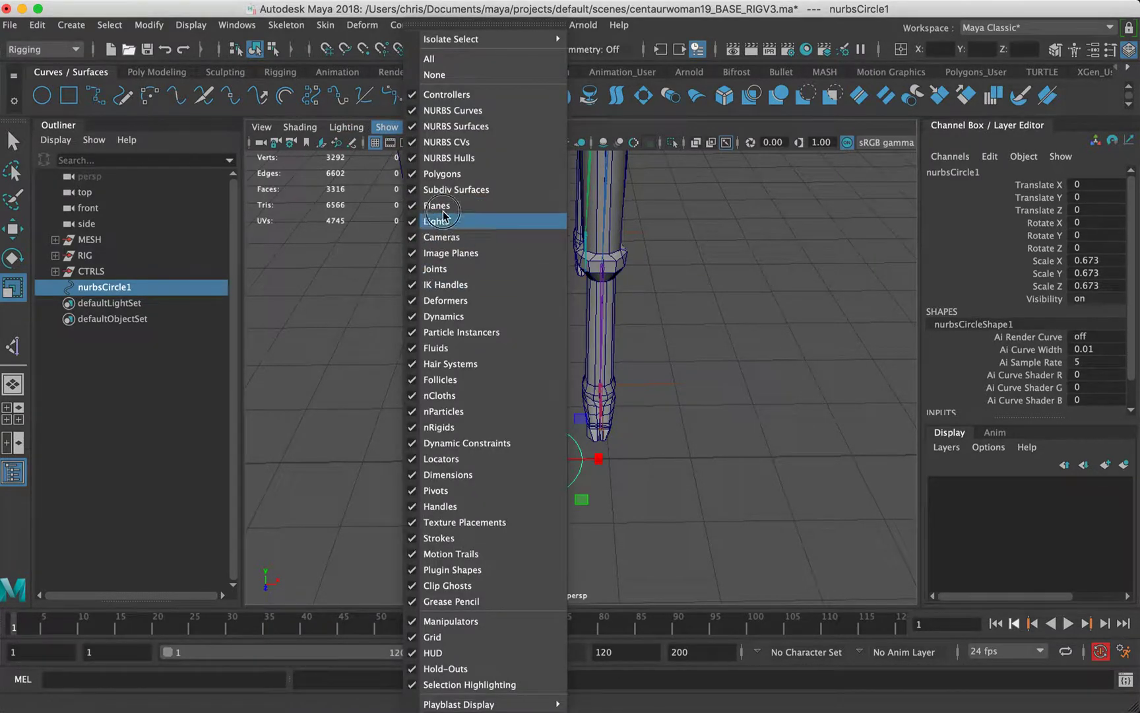
left_click(456, 175)
left_click_drag(645, 440, 514, 390, "alt")
Snap the circle to a front foot joint, duplicate it three times and snap the copies to the other three feet
key("w")
right_click_drag(513, 410, 580, 373, "alt")
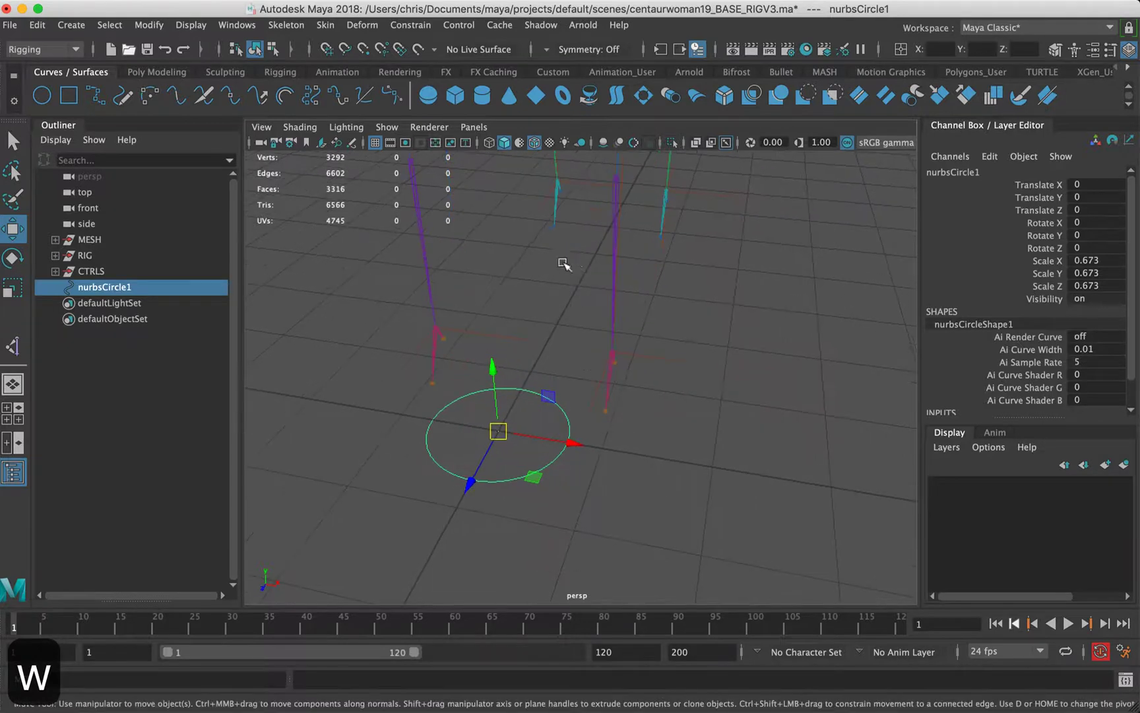
left_click_drag(553, 353, 535, 376, "alt")
key("super+d")
key("v")
middle_click_drag(544, 361, 534, 387, "alt")
key("super+d")
key("v")
left_click_drag(469, 439, 646, 308)
key("super+d")
key("v")
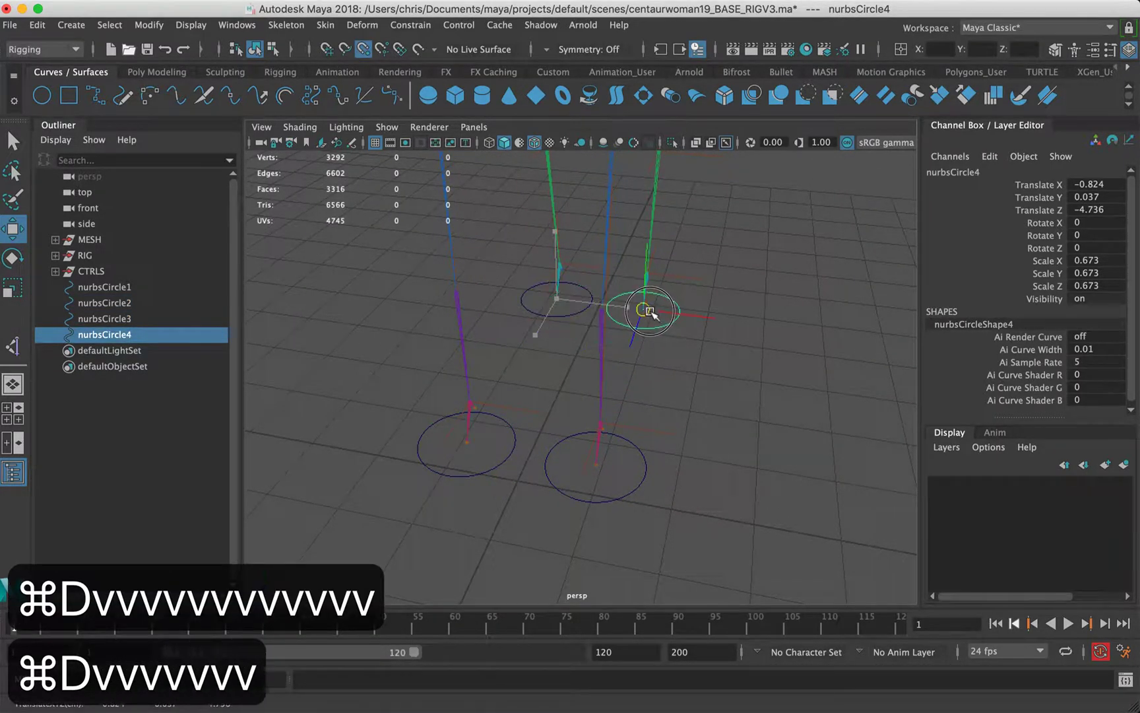
Create a polygon cube at the origin and turn polygon display back on in the viewport
left_click_drag(746, 359, 587, 438, "alt")
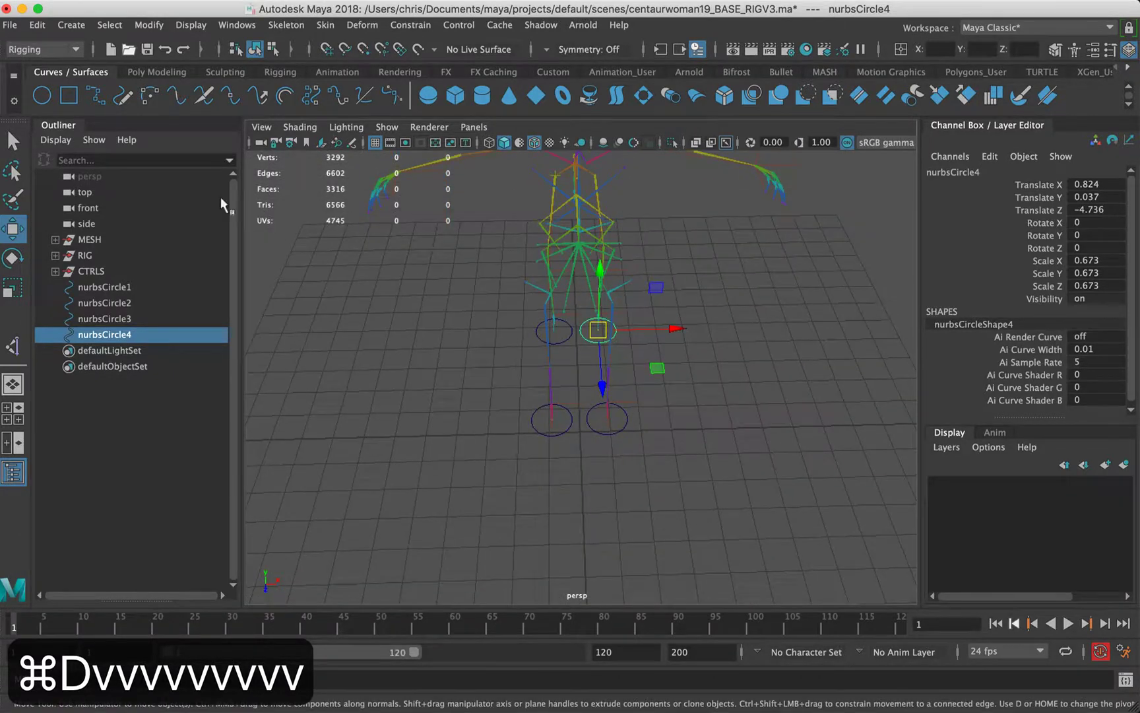
left_click(156, 72)
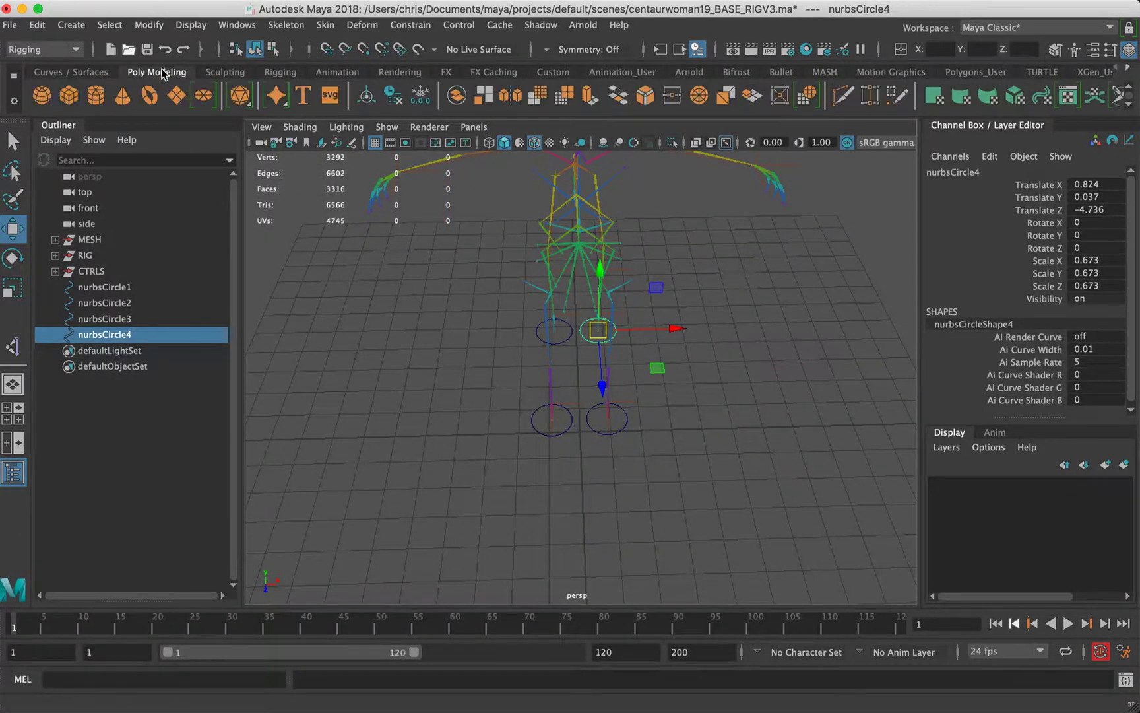
left_click(68, 95)
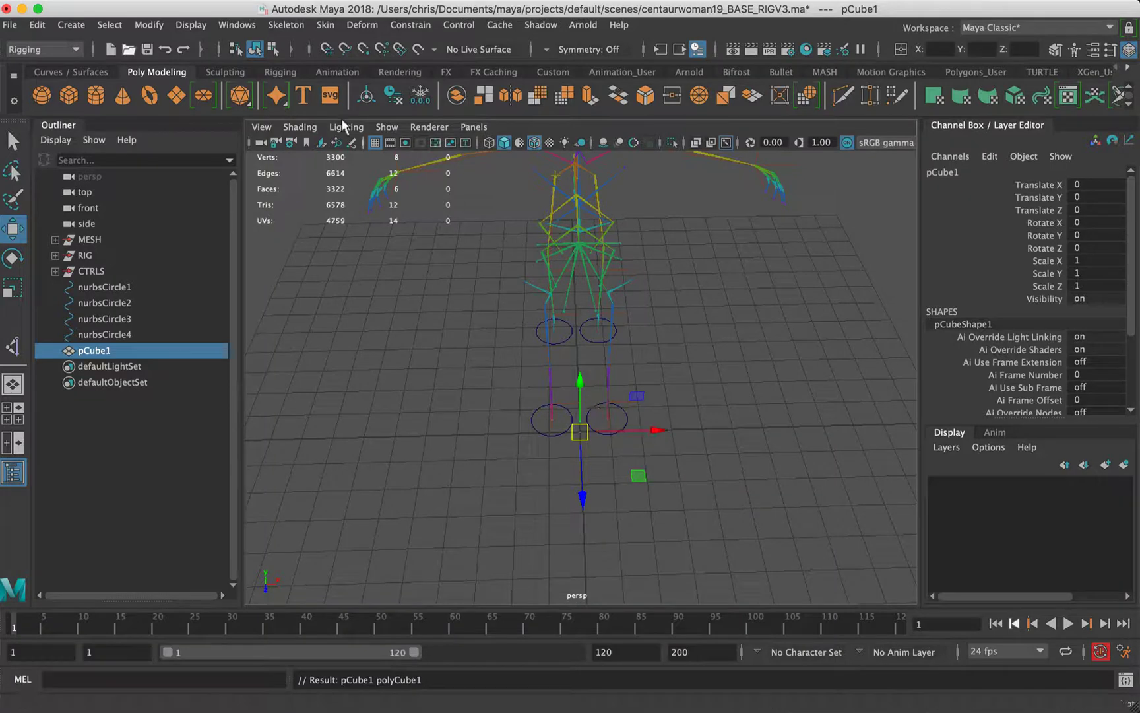
left_click(389, 128)
left_click(450, 174)
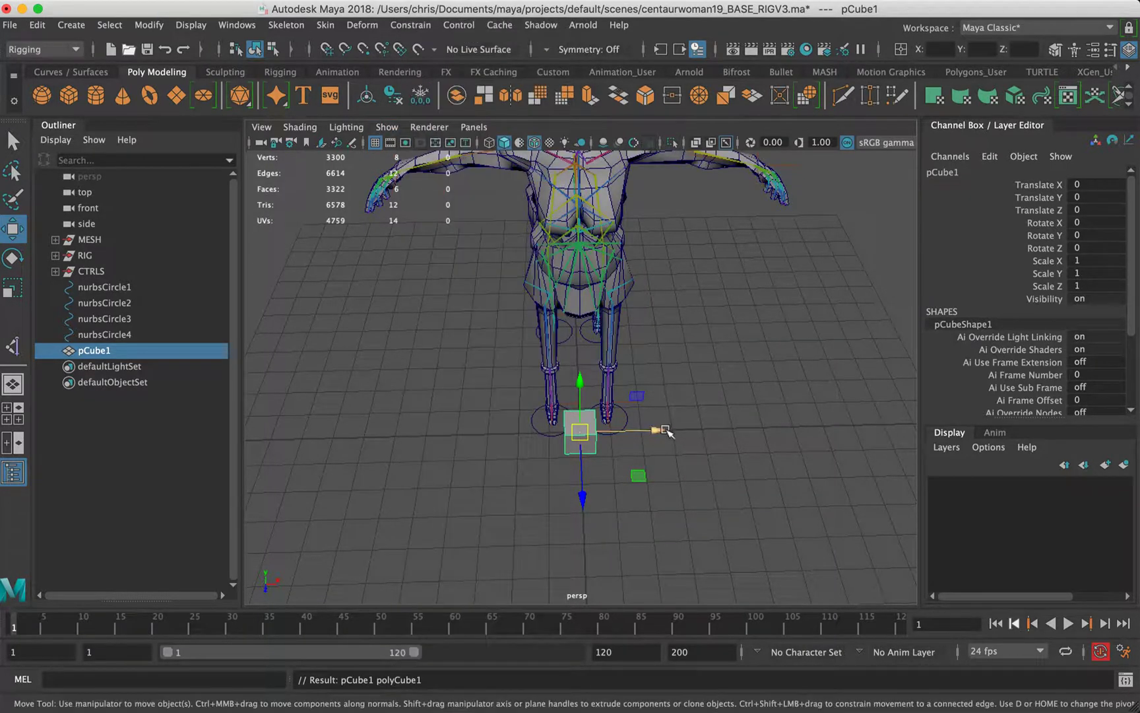
Move the cube along X with grid snapping to Translate X -4 and frame it
left_click_drag(662, 430, 530, 429)
key("x")
left_click_drag(452, 436, 455, 441)
key("f")
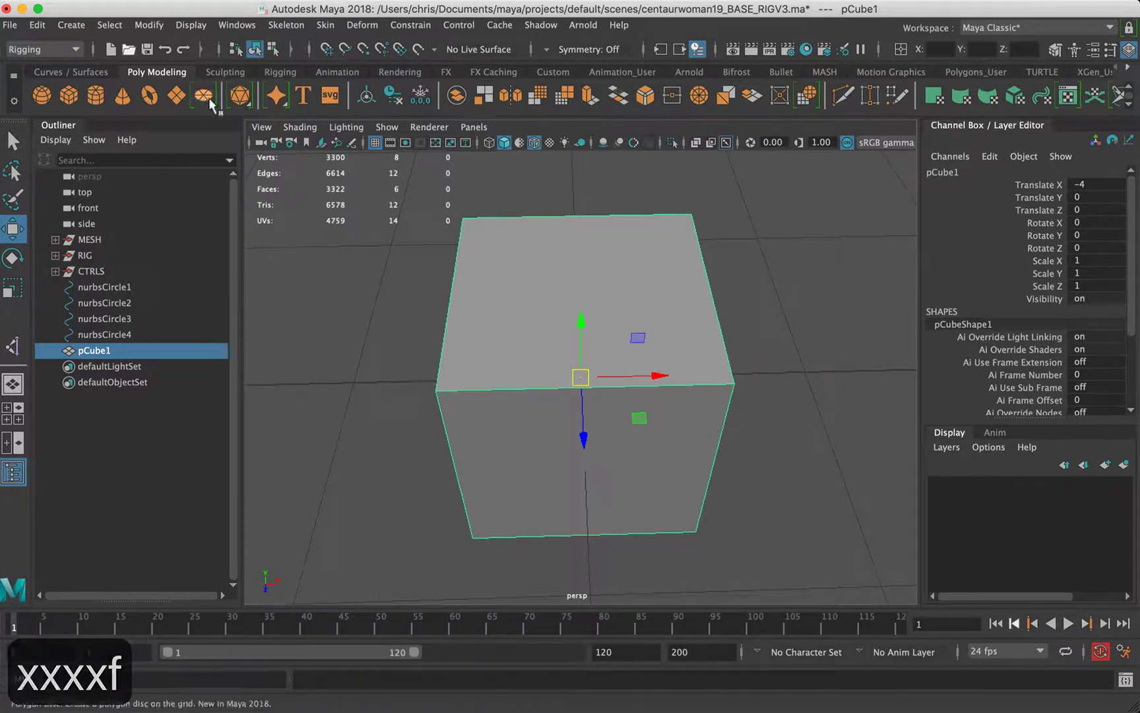
Examine the cube, the foot circles and the character's arms from several angles
left_click(95, 72)
left_click(686, 359)
right_click_drag(686, 359, 549, 301, "alt")
middle_click_drag(547, 304, 522, 410, "alt")
left_click_drag(653, 485, 542, 400, "alt")
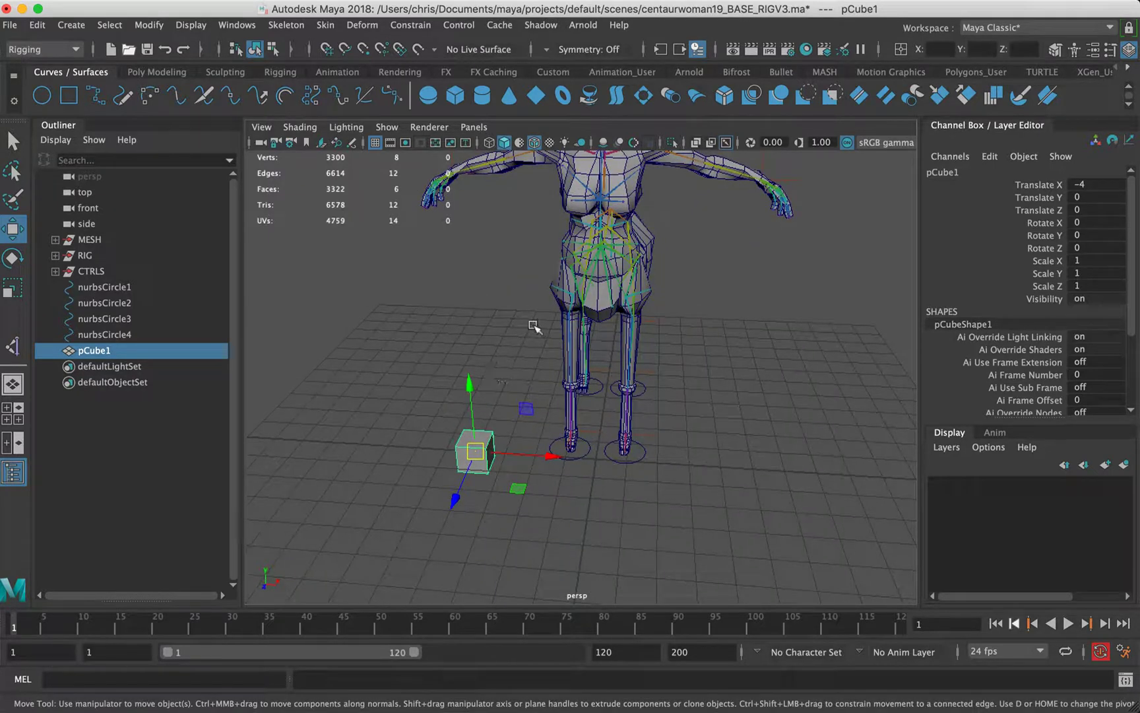
middle_click_drag(541, 313, 544, 376, "alt")
left_click_drag(514, 455, 538, 463, "alt")
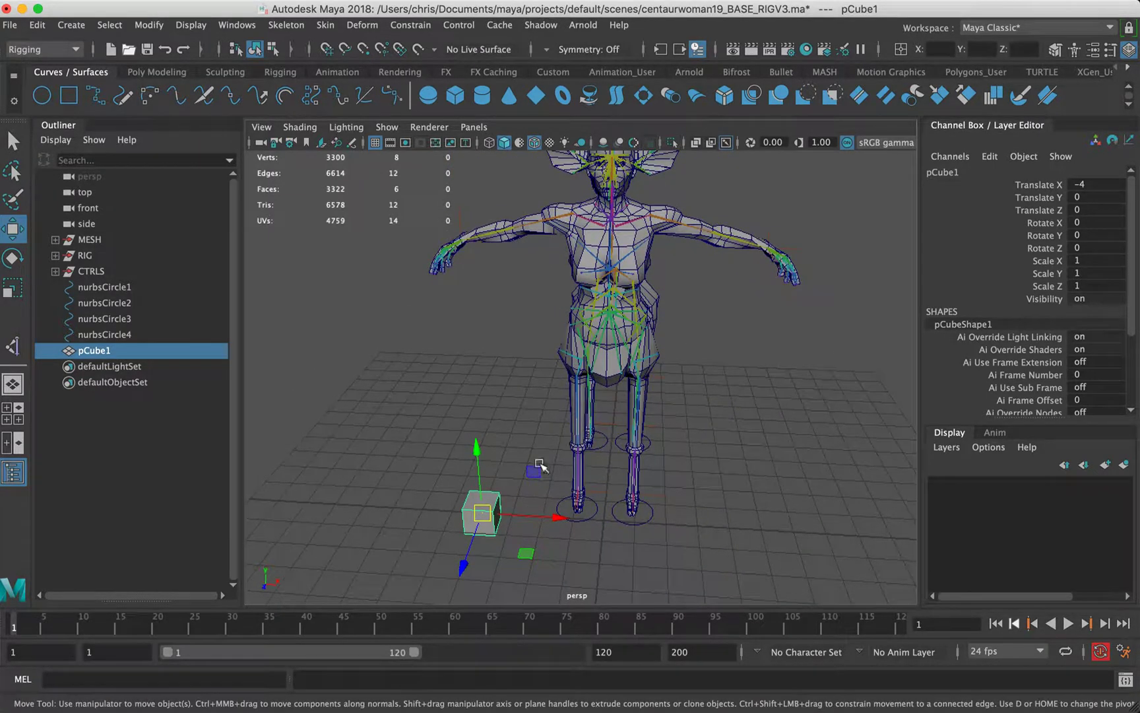
middle_click_drag(492, 360, 475, 293, "alt")
left_click_drag(497, 382, 509, 393, "alt")
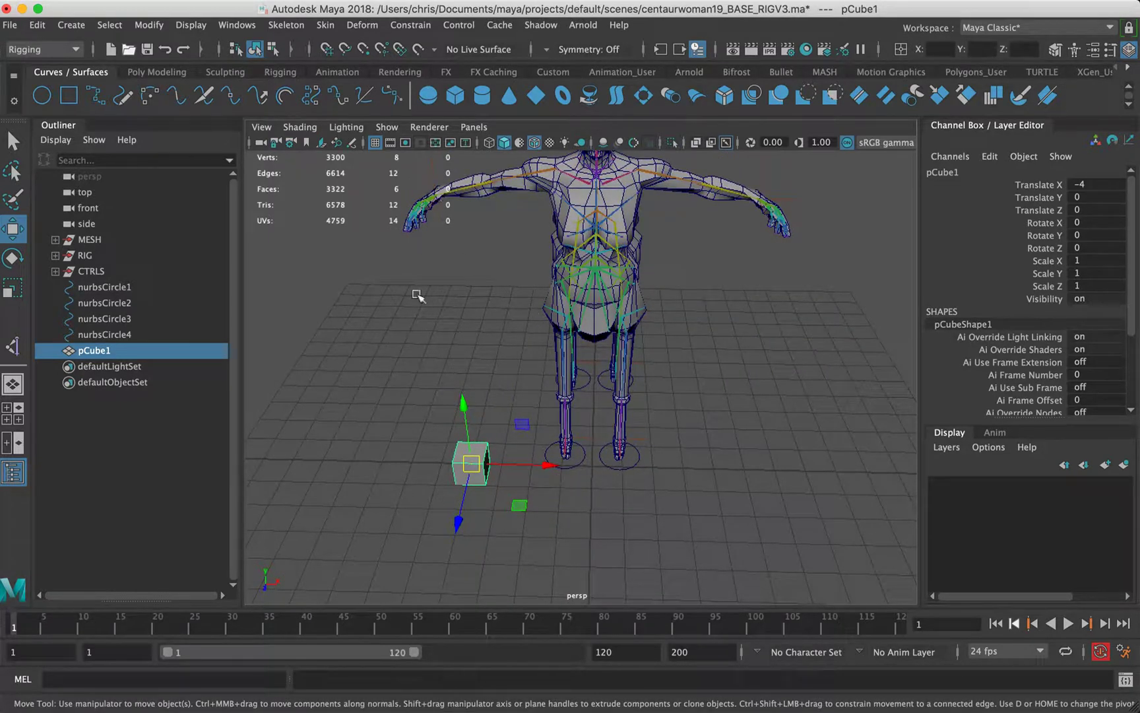
middle_click_drag(429, 206, 459, 245, "alt")
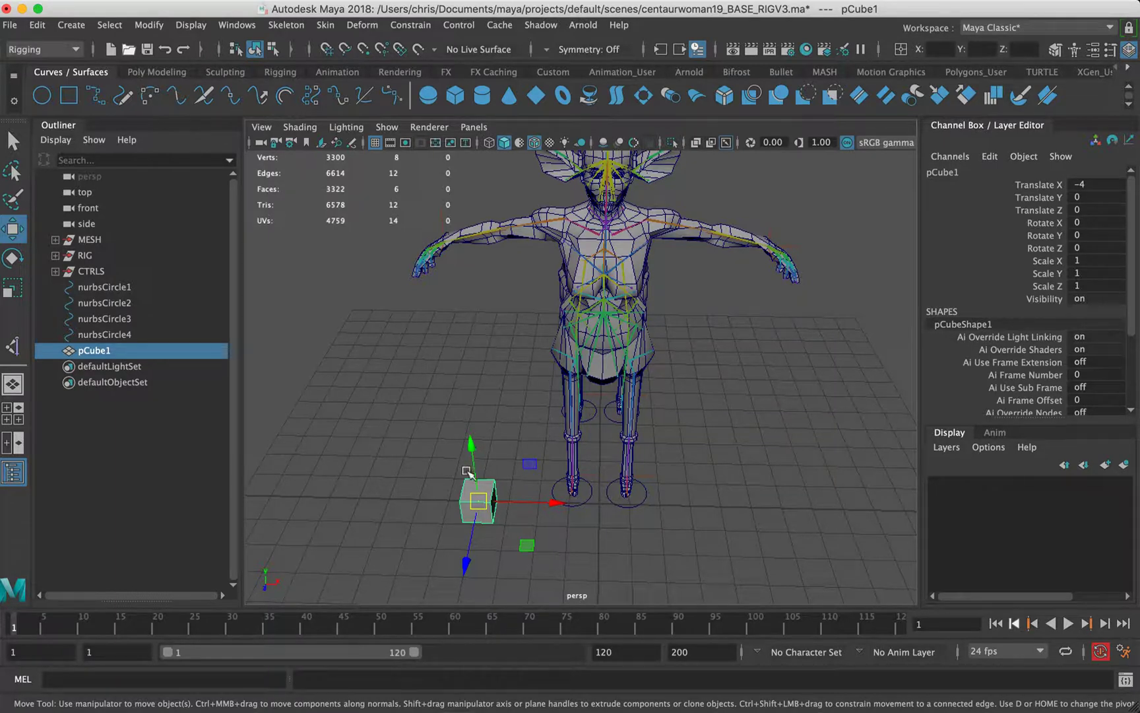
middle_click_drag(459, 409, 492, 338, "alt")
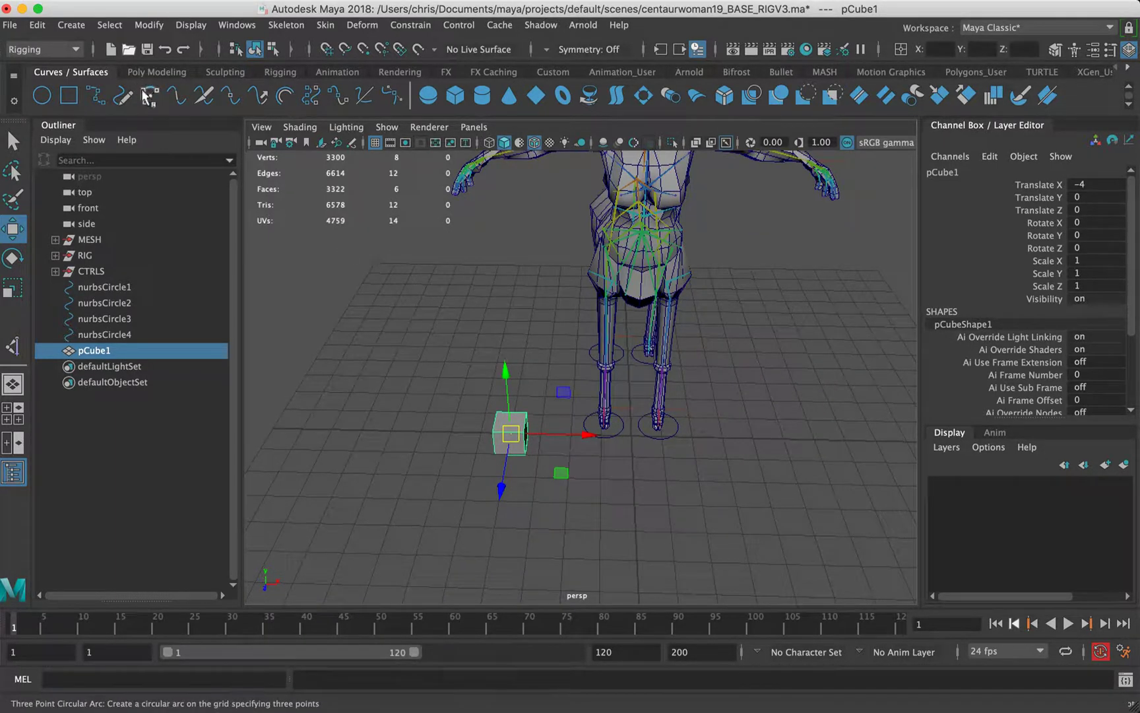
Start the Pencil Curve tool and set its curve degree to 1 Linear
left_click(123, 97)
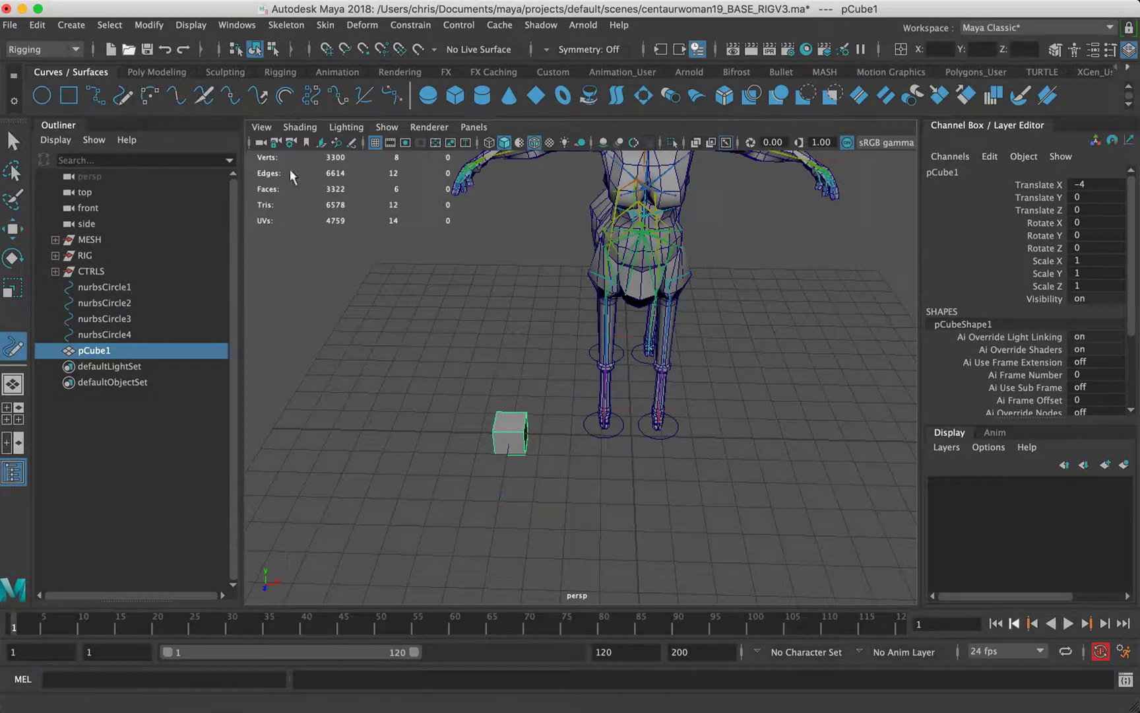
left_click(1111, 49)
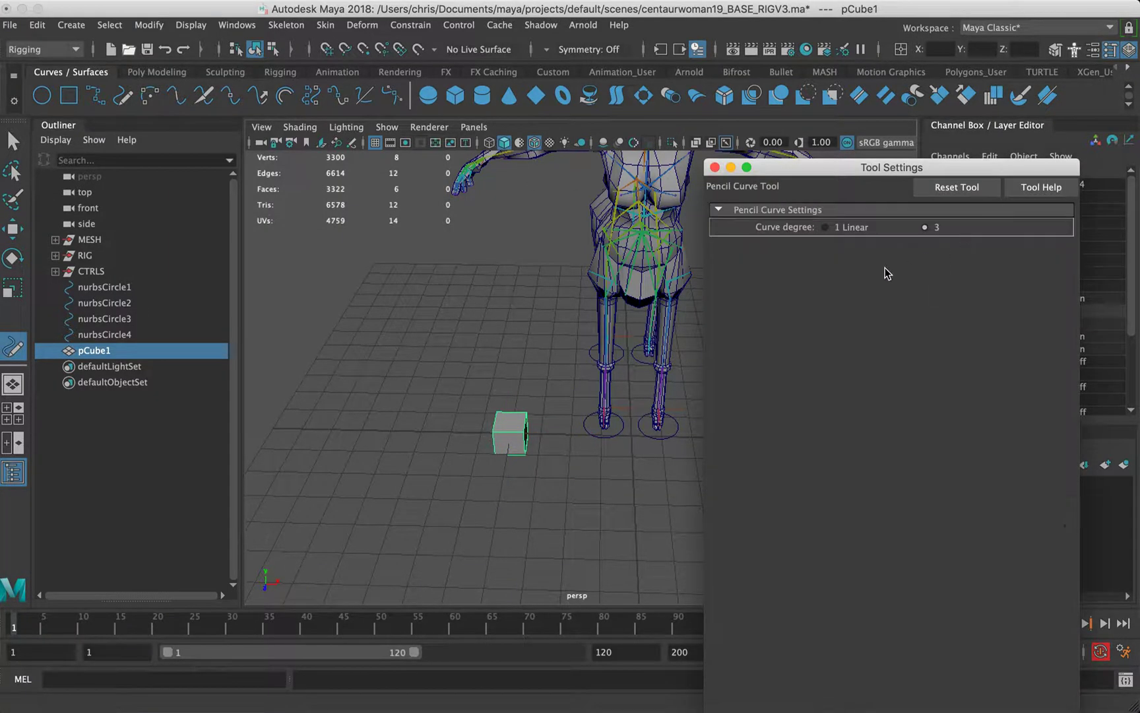
left_click(837, 229)
left_click(715, 168)
Frame the cube from an angled view and switch the viewport to wireframe display
left_click_drag(554, 433, 455, 422, "alt")
middle_click_drag(455, 423, 499, 355, "alt")
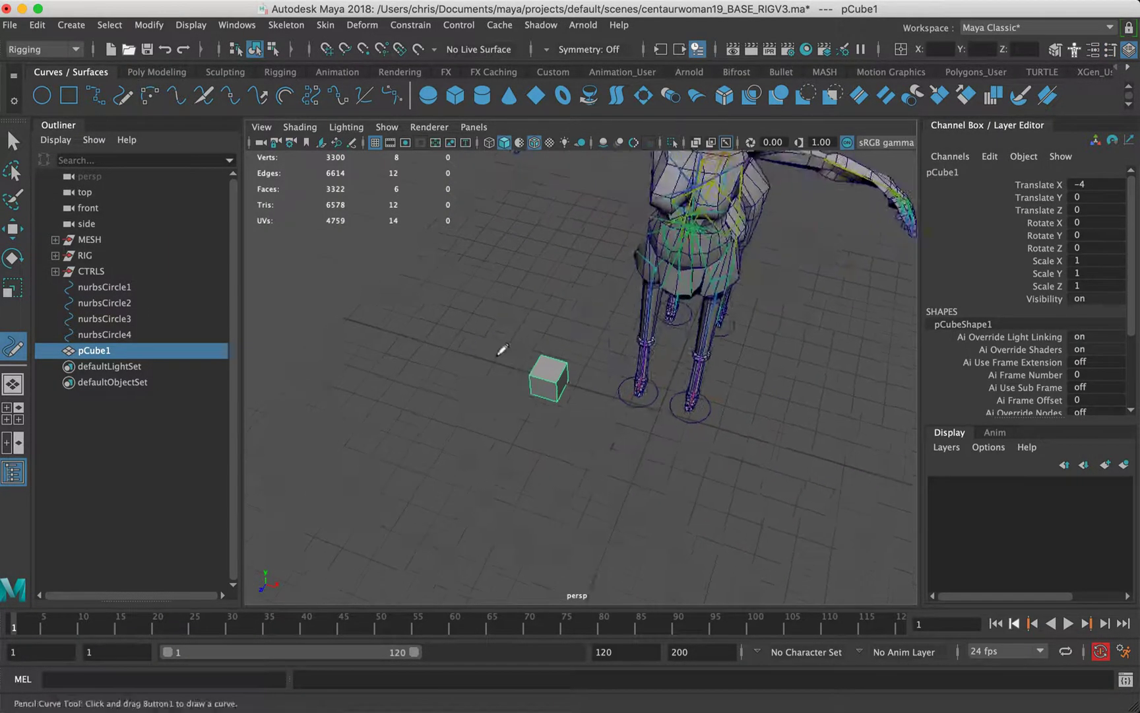
key("f")
key("4")
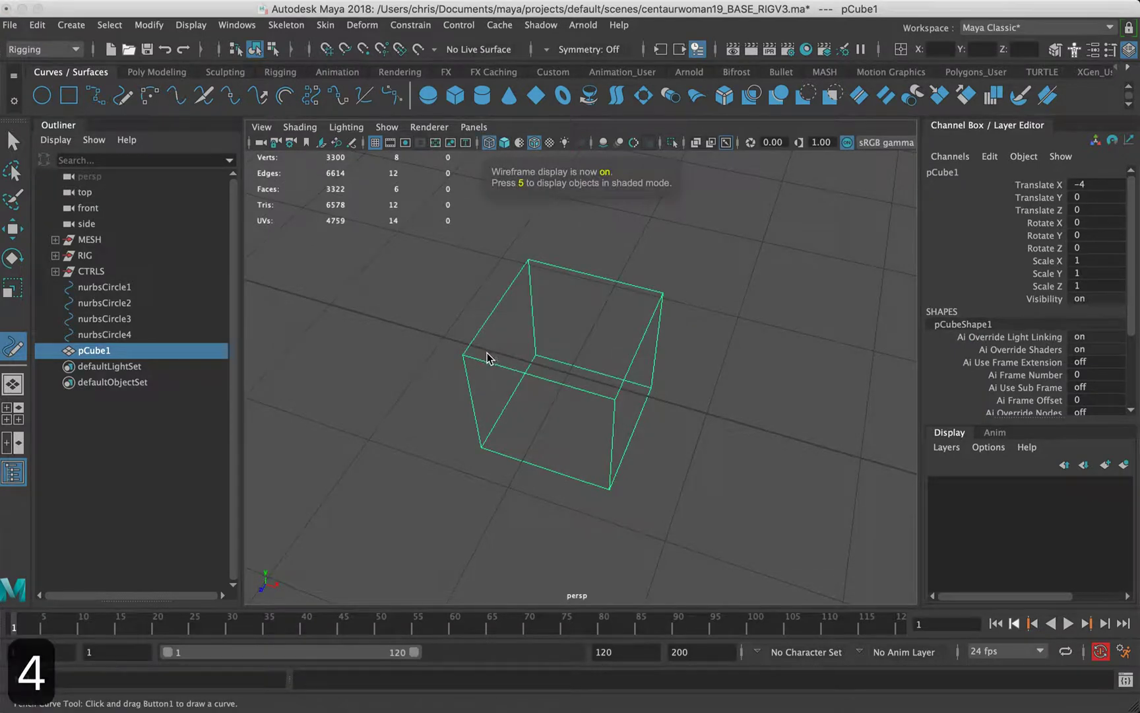
Try to trace the cube's edges with the Pencil Curve tool using point snapping, and delete the stray curve
key("v")
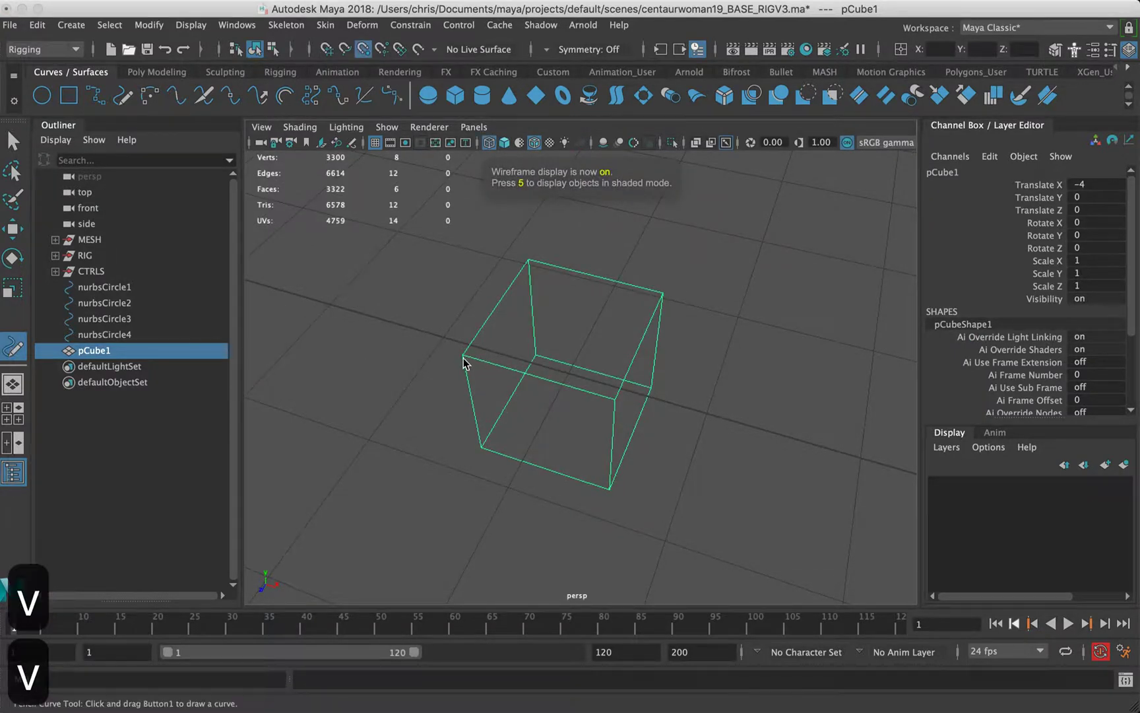
key("v")
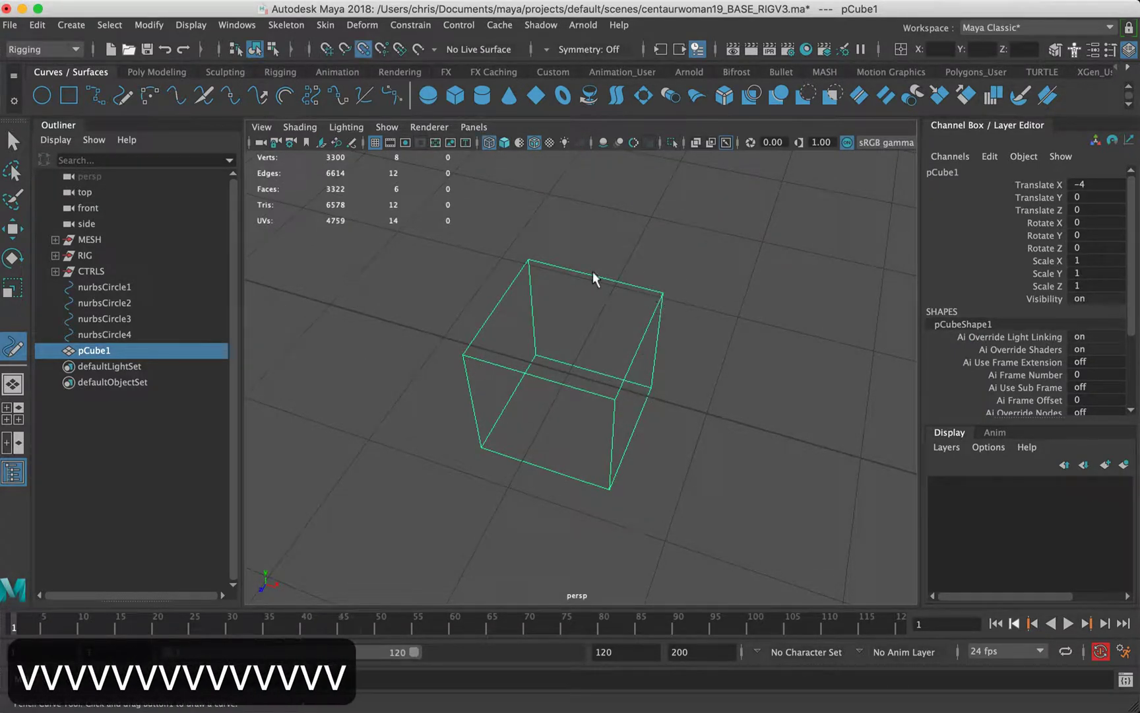
left_click_drag(594, 277, 509, 253)
left_click(387, 127)
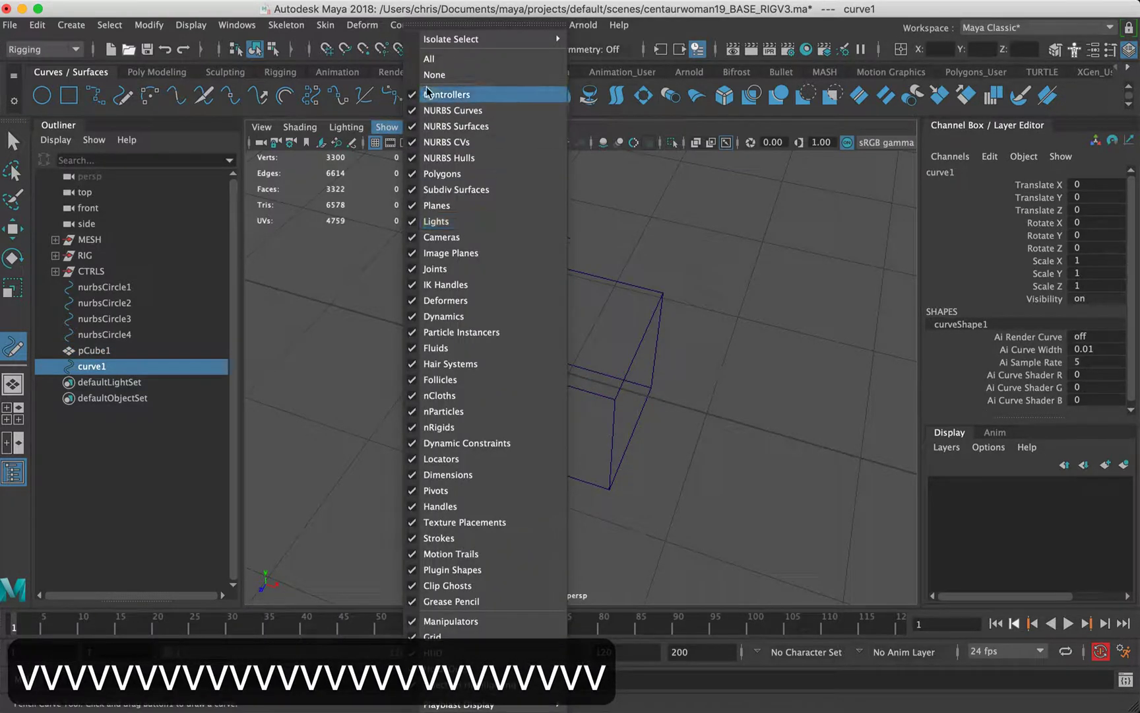
left_click(431, 61)
key("v")
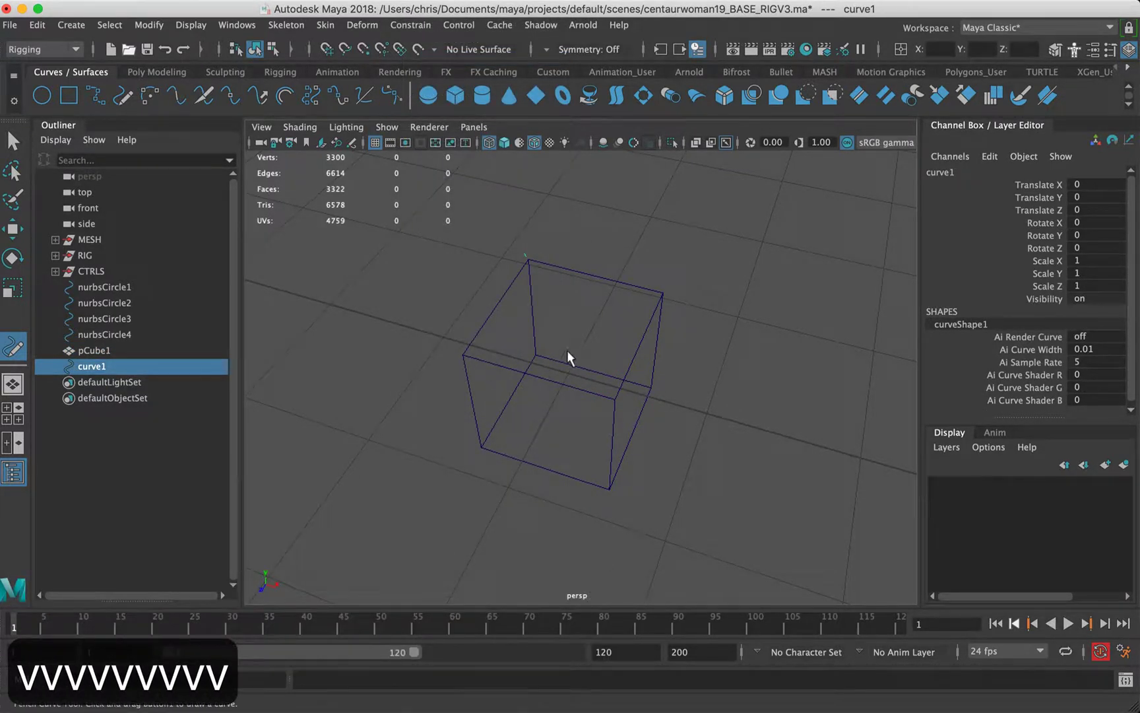
key("w")
key("BackSpace")
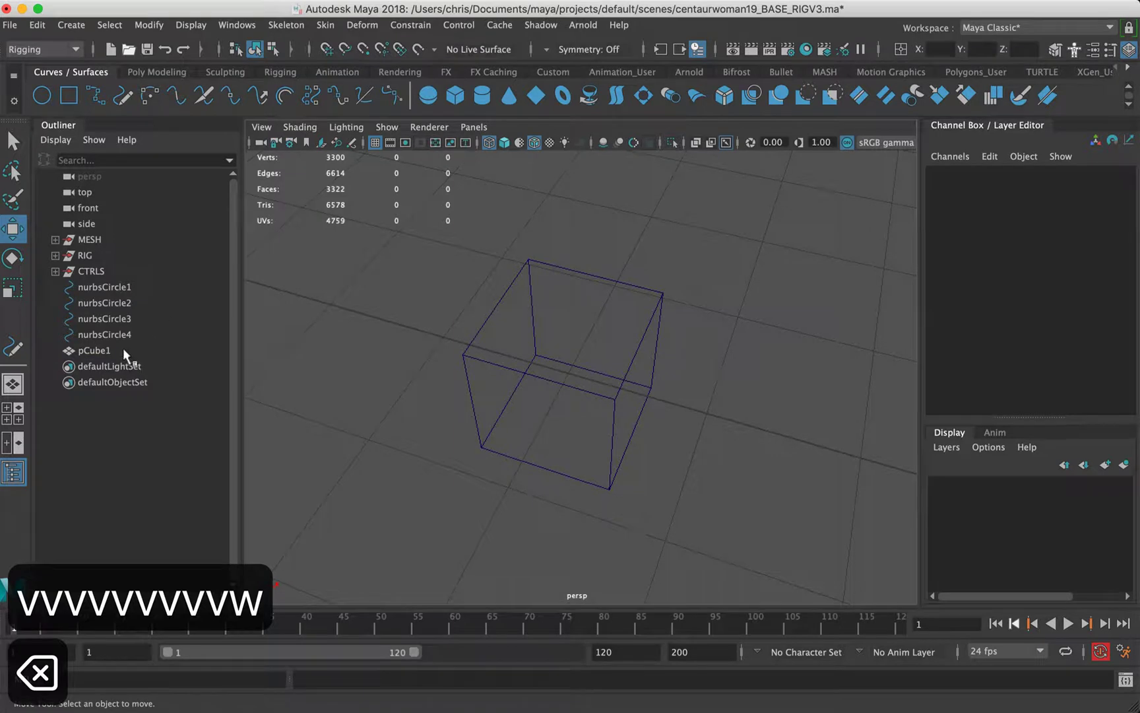
Start the EP Curve tool with curve degree 1 Linear and show its tool settings
left_click(125, 352)
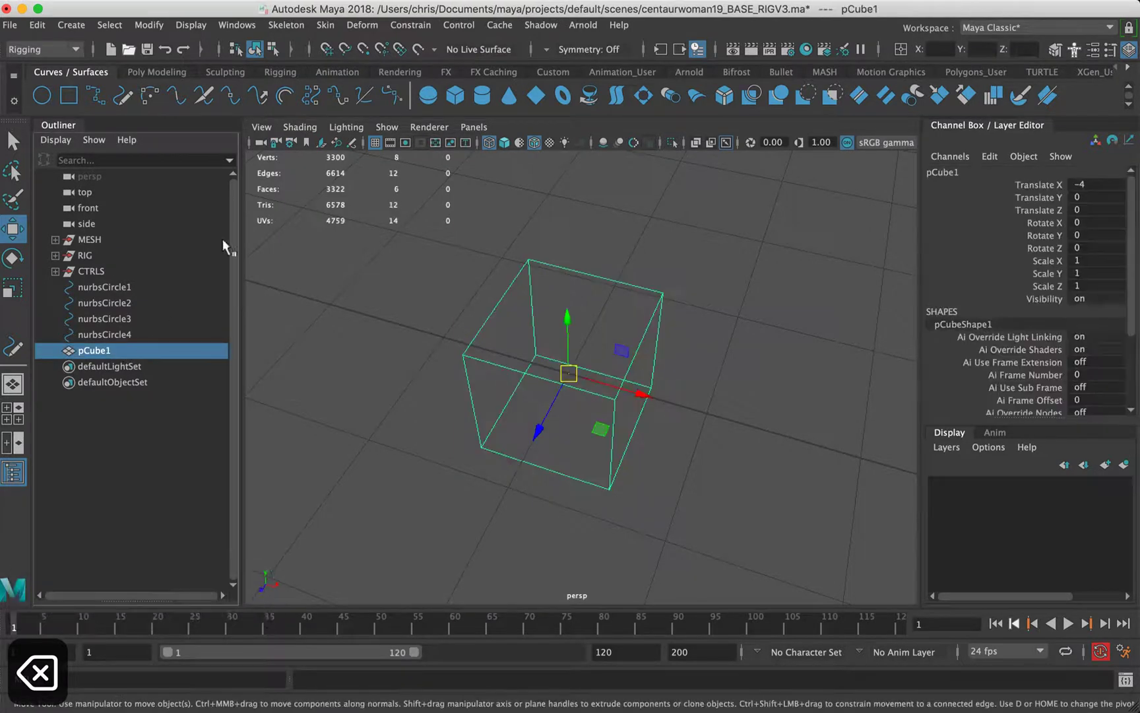
left_click(121, 100)
left_click(1111, 49)
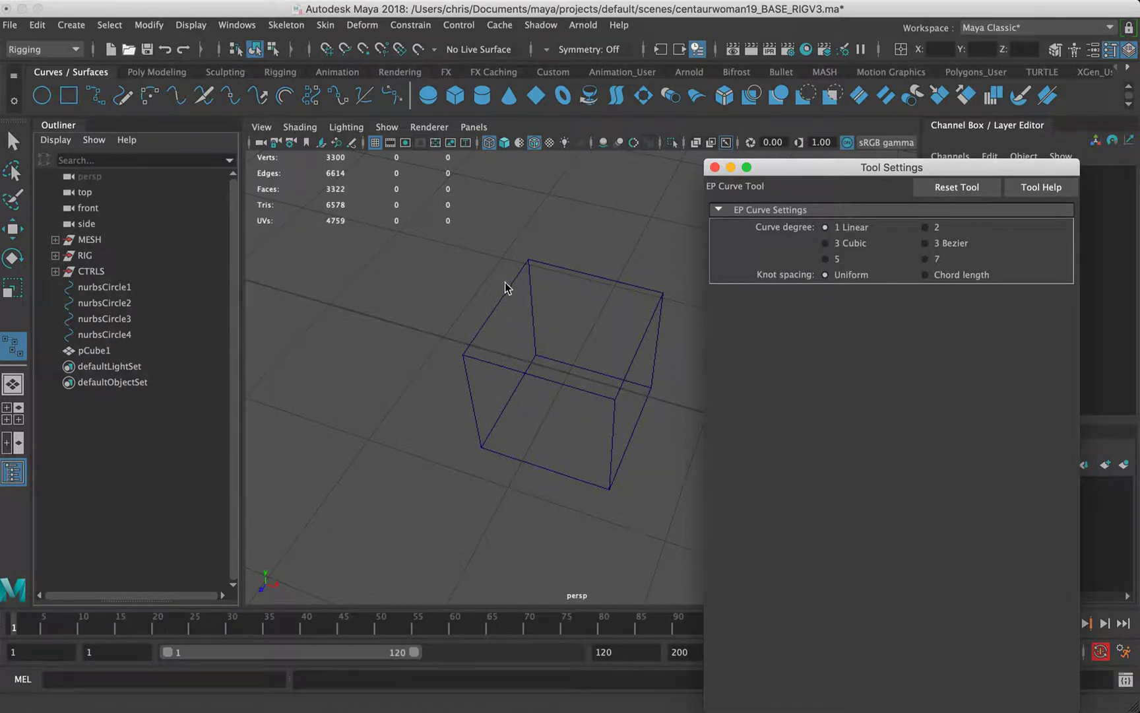
Try to trace all the cube's edges with one linear EP curve snapped to its corner points, and finish the curve
key("v")
left_click(463, 355)
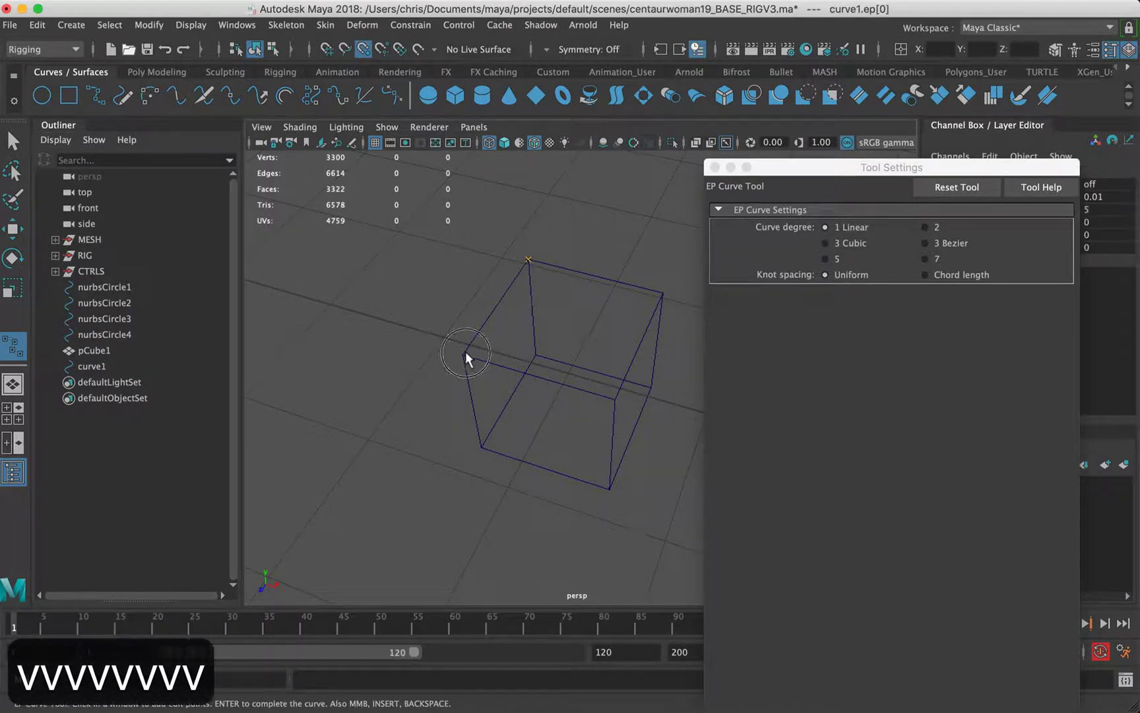
left_click(496, 455)
left_click(531, 379)
left_click(536, 287)
left_click(658, 294)
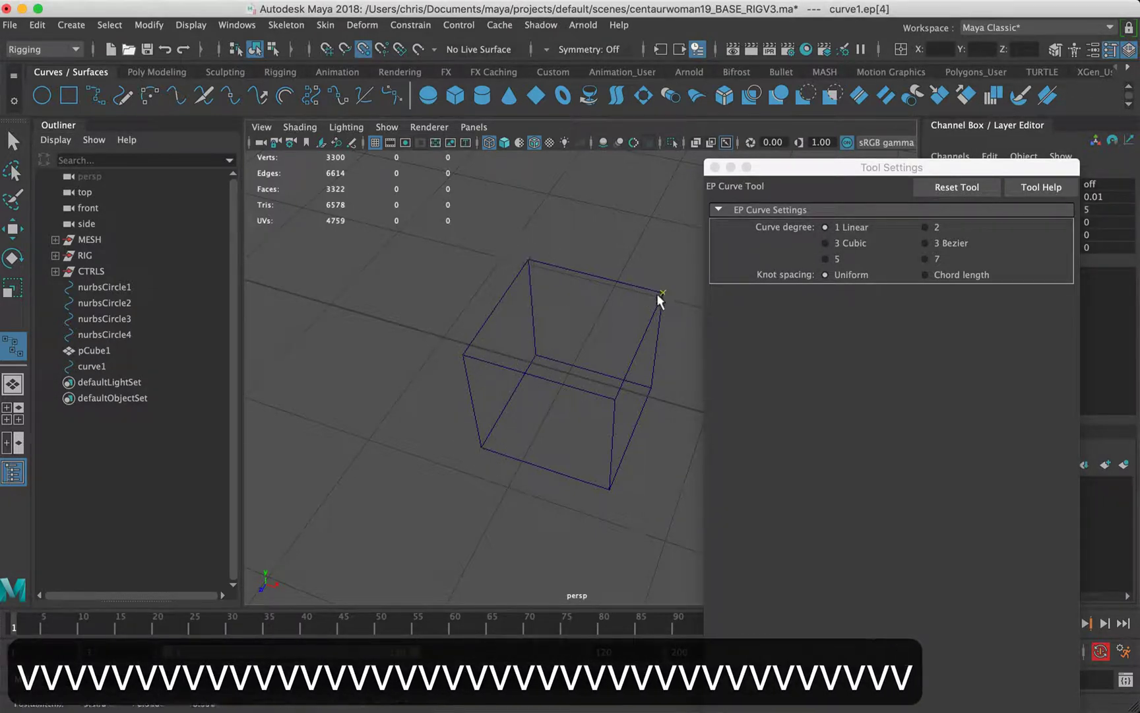
left_click(651, 399)
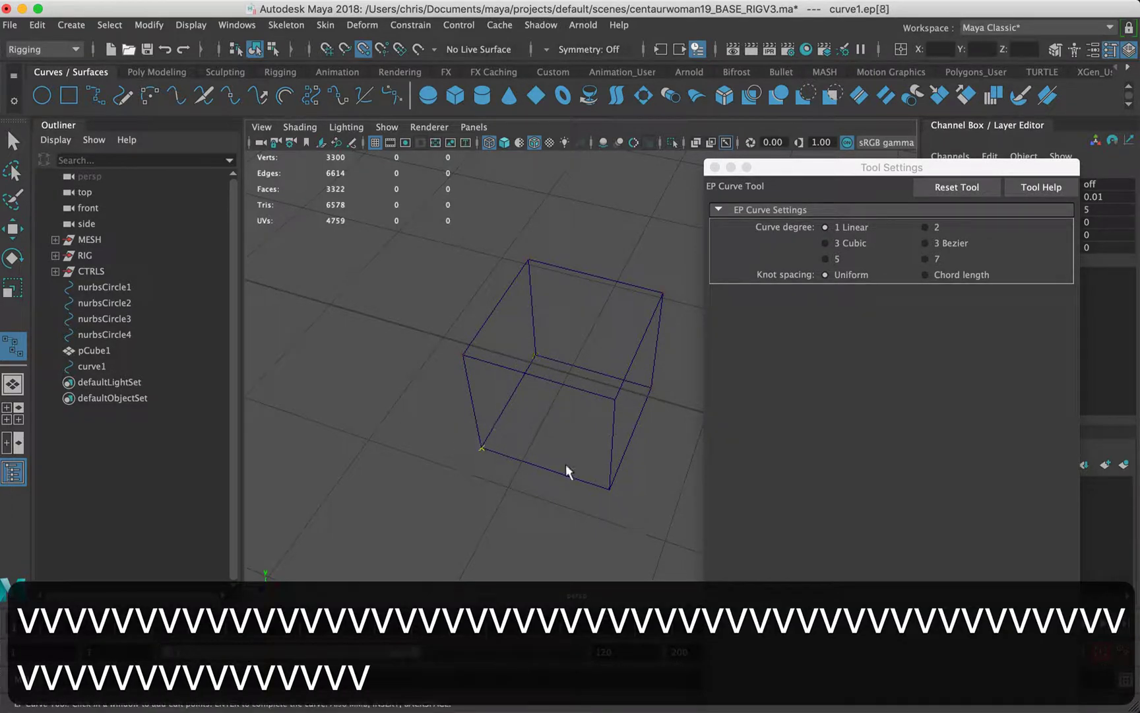
left_click(614, 401)
left_click(661, 295)
left_click(654, 387)
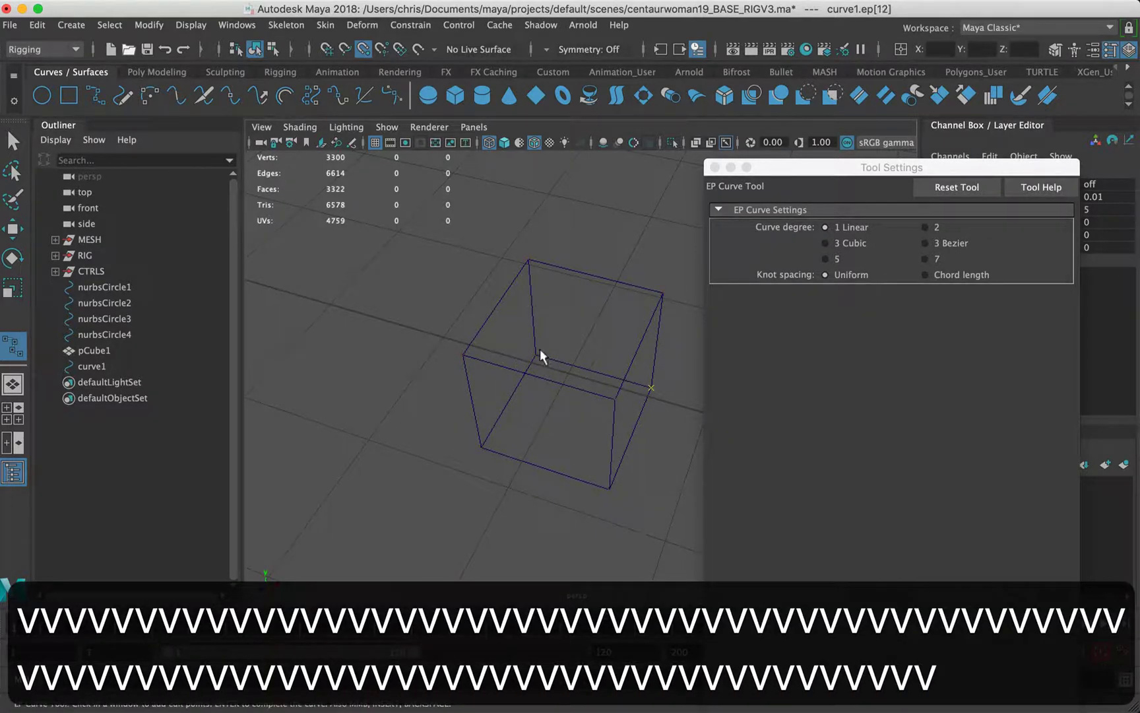
left_click(533, 357)
left_click(596, 395)
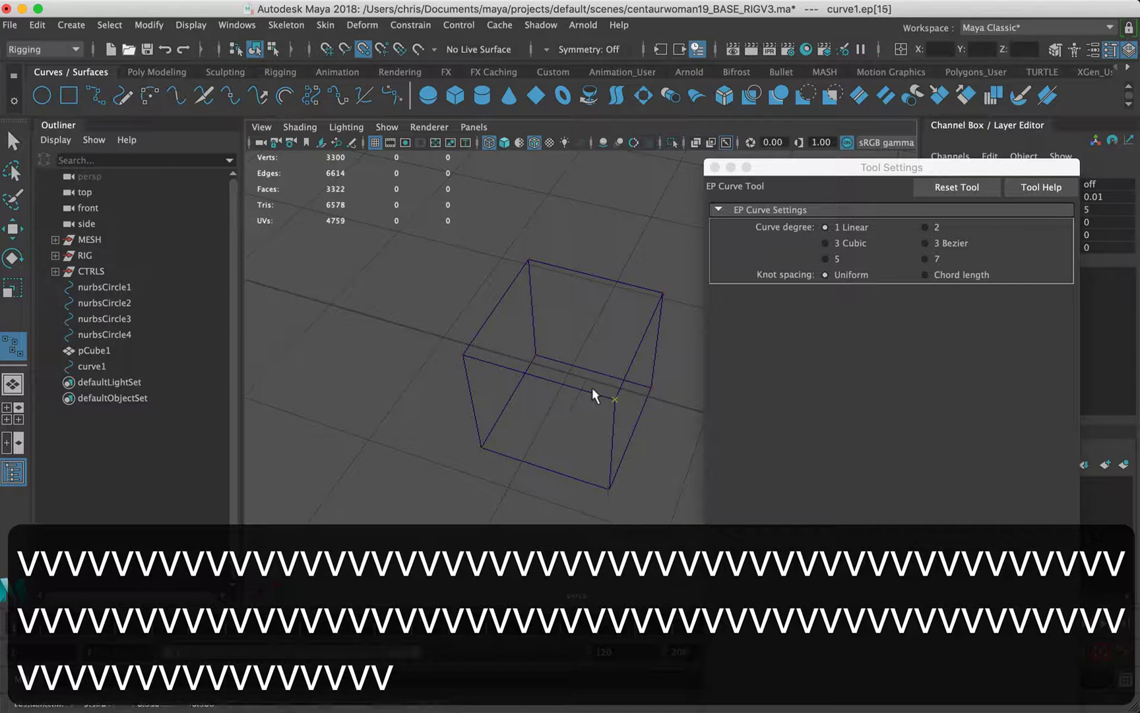
left_click(477, 334)
left_click(661, 304)
left_click(611, 397)
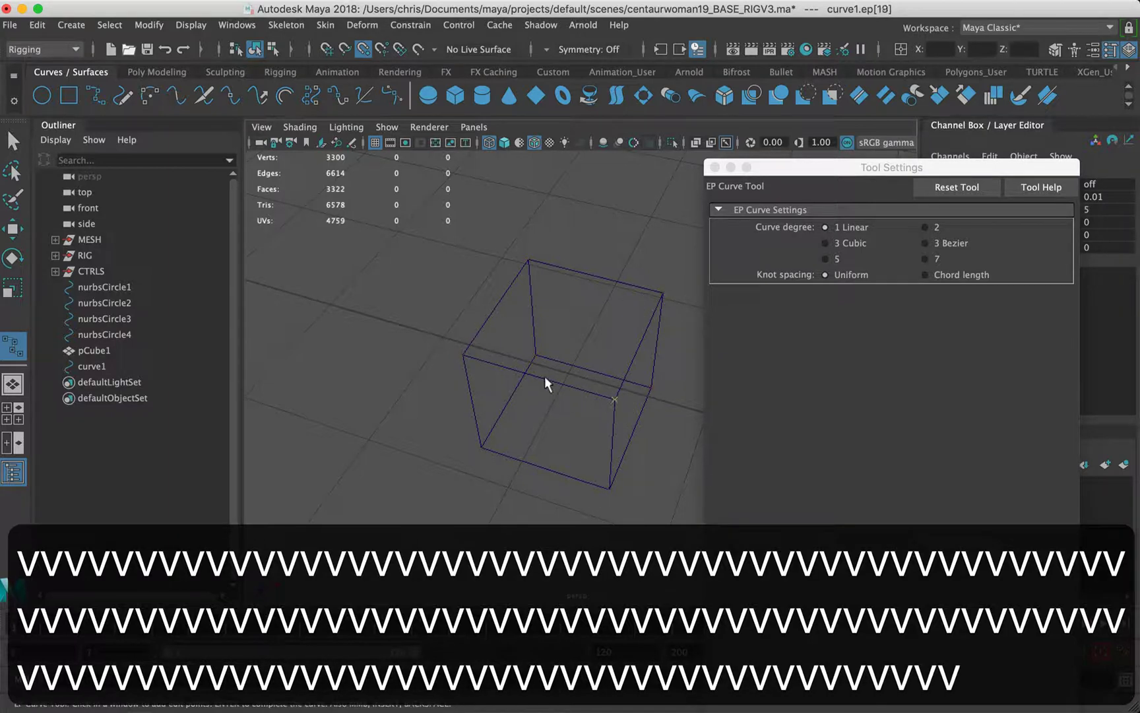
left_click(460, 353)
left_click(526, 266)
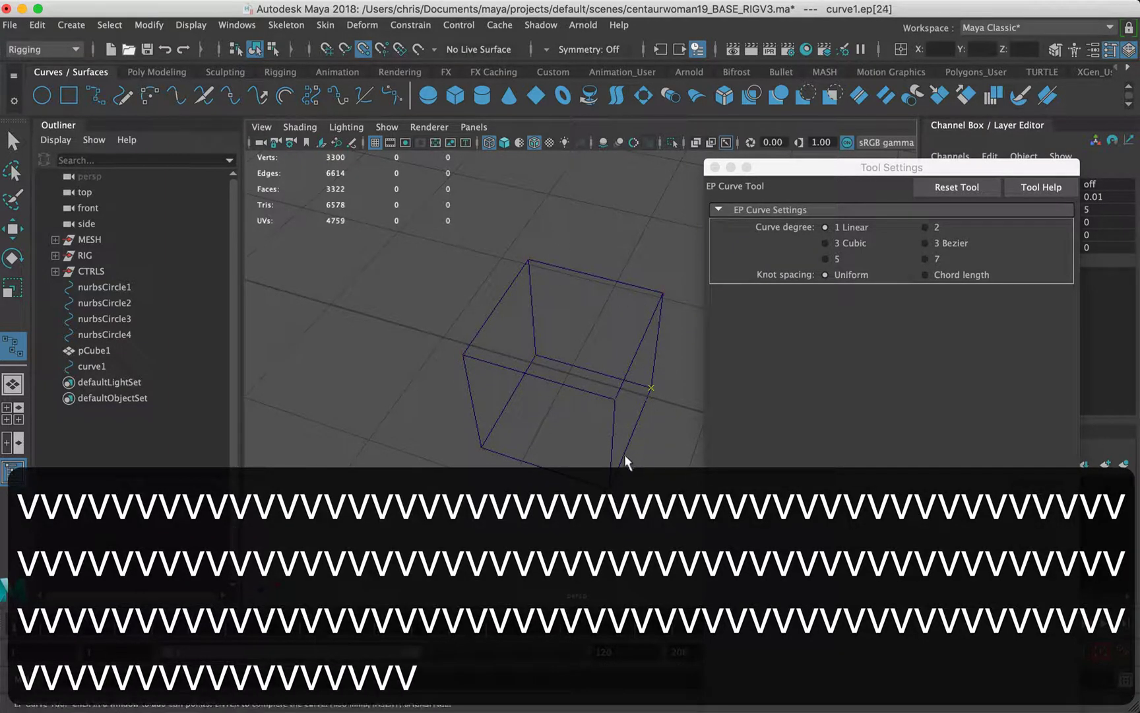
left_click(615, 480)
key("Return")
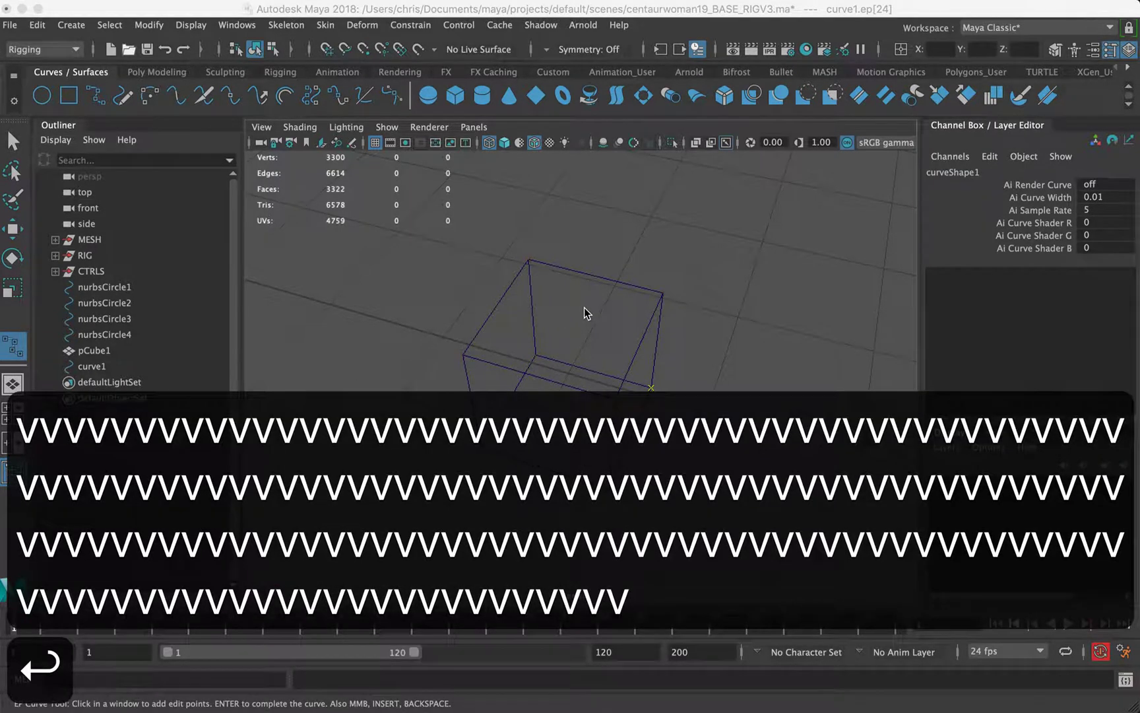
key("w")
key("Return")
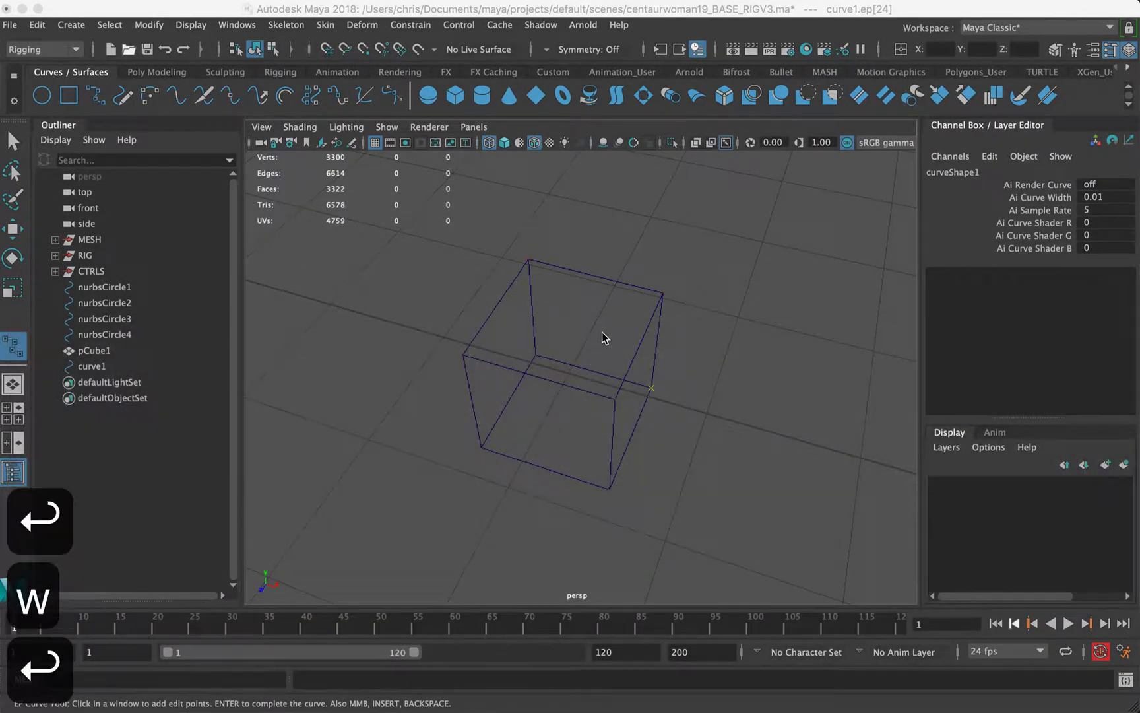
Inspect the traced curve for missing cube edges and delete it
left_click(93, 366)
key("w")
left_click_drag(606, 377, 549, 316, "alt")
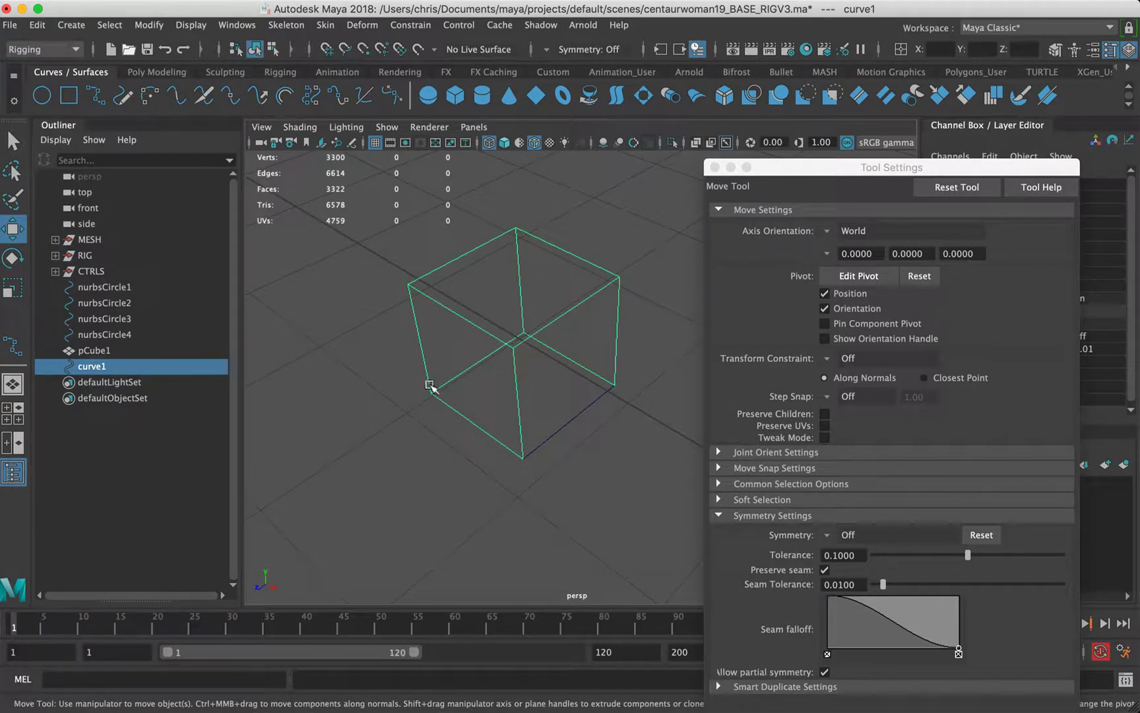
key("BackSpace")
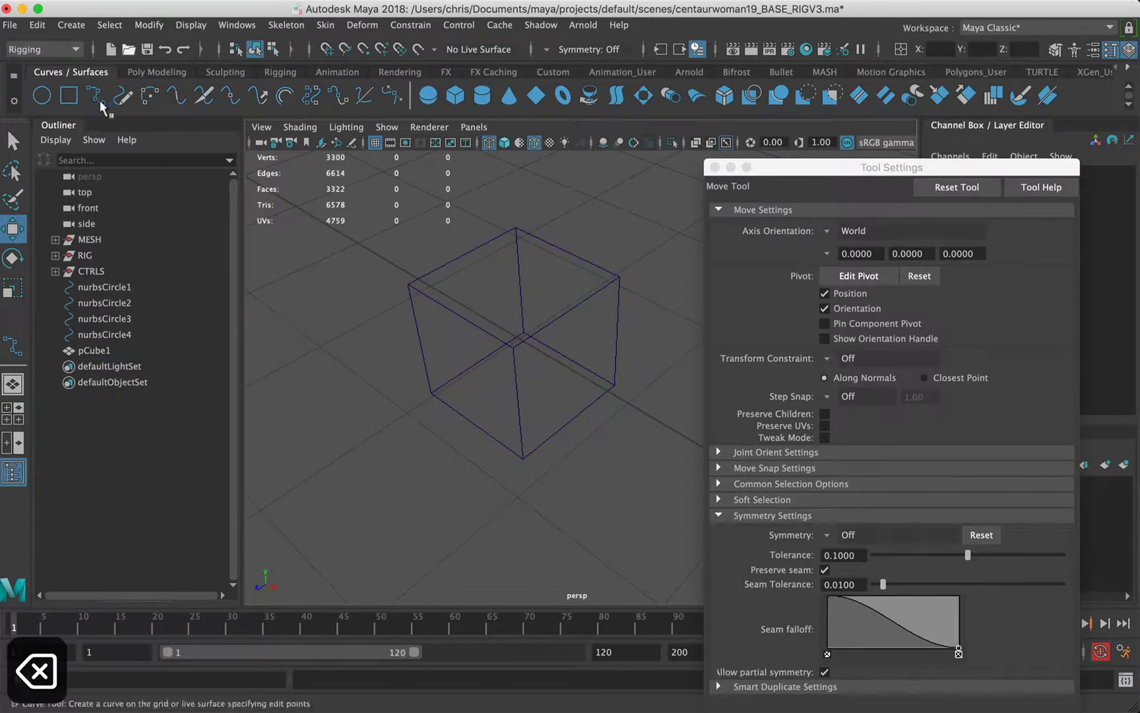
Trace every edge of the cube with a new continuous linear EP curve, snapping each point to a cube corner
left_click(95, 96)
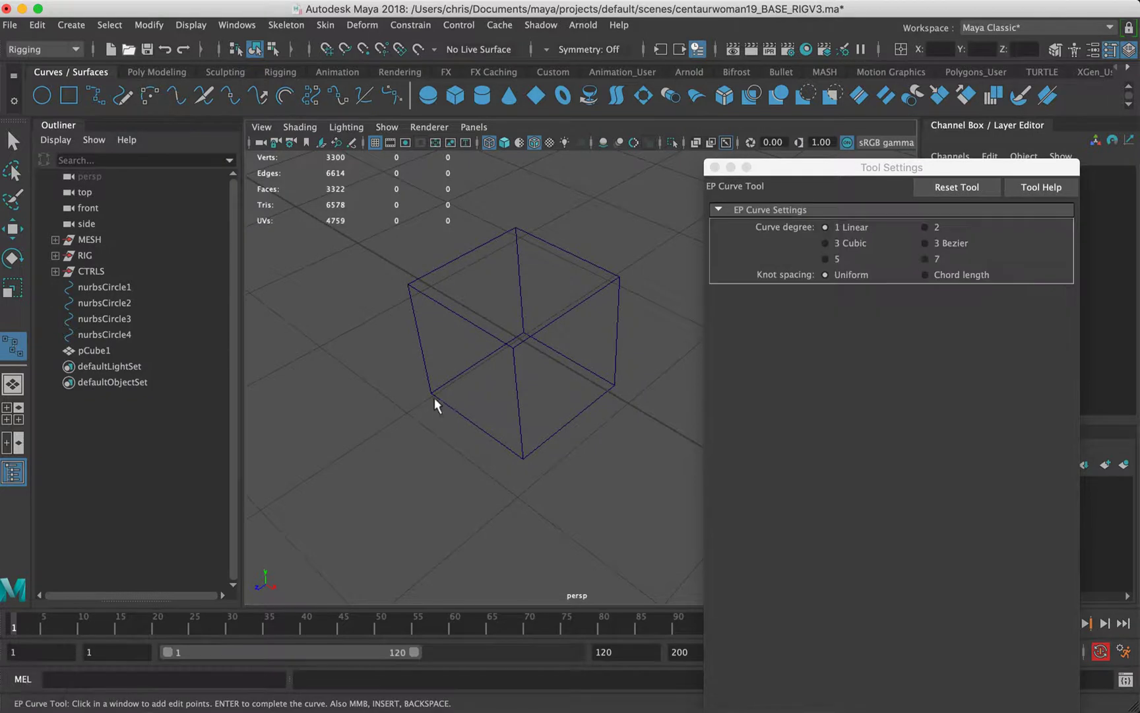
key("v")
left_click(431, 394)
left_click(611, 386)
left_click(536, 340)
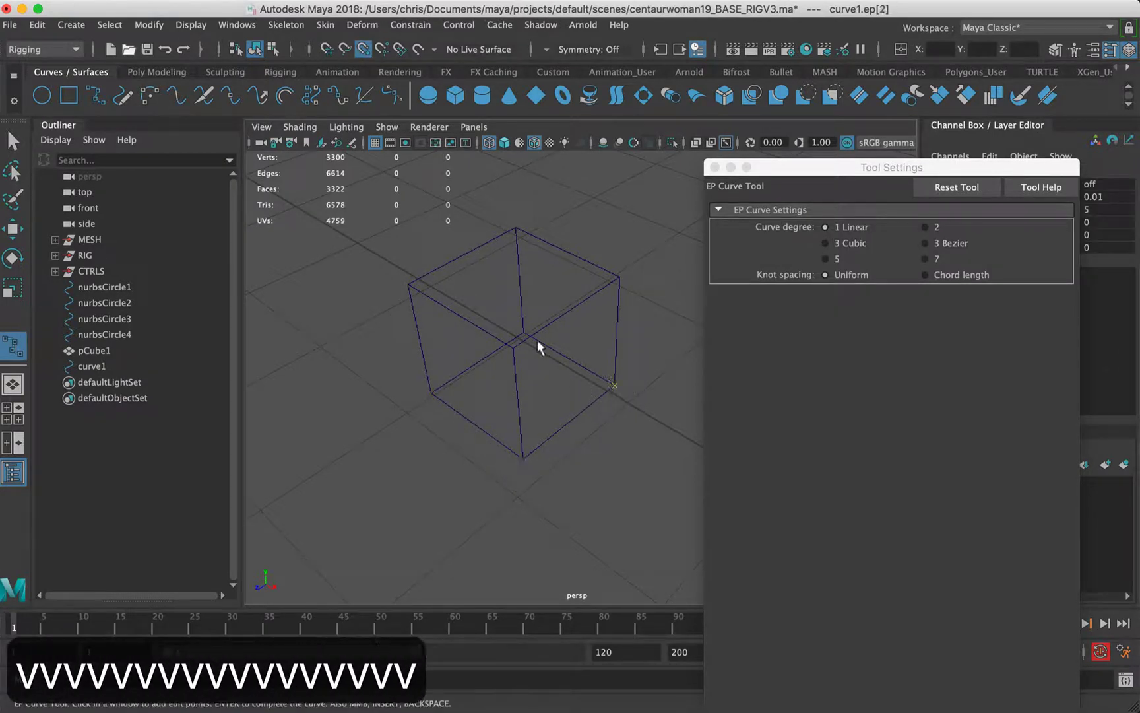
left_click(430, 372)
left_click(410, 287)
left_click(512, 345)
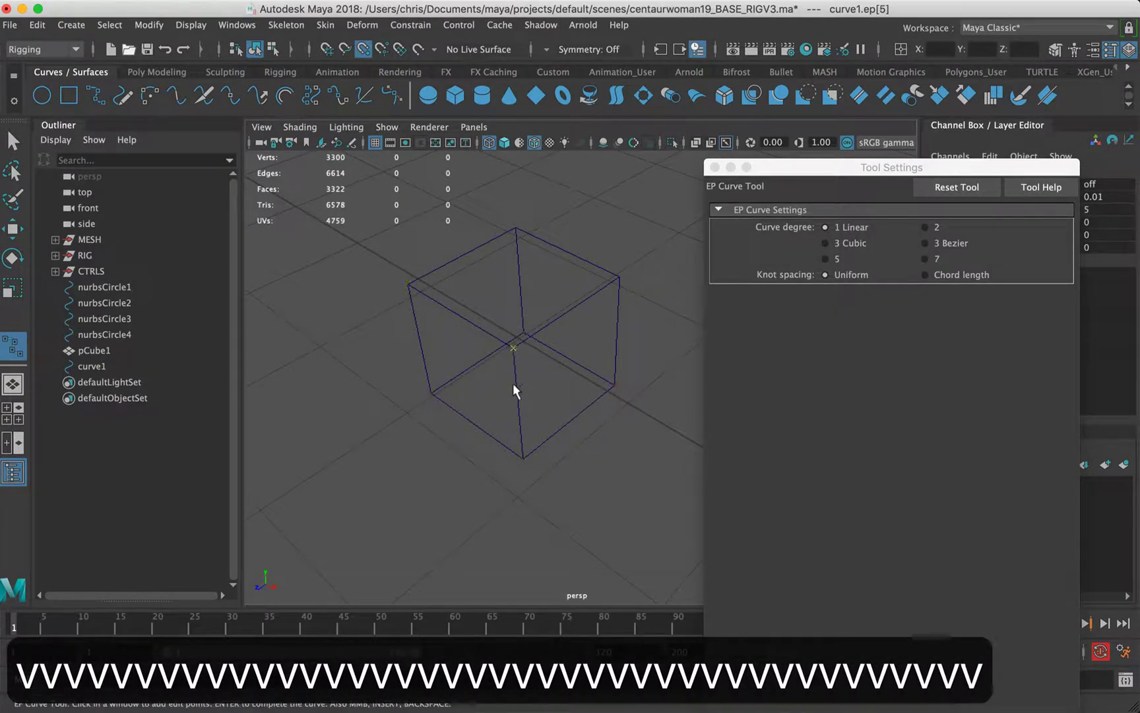
left_click(524, 456)
left_click(611, 386)
left_click(609, 391)
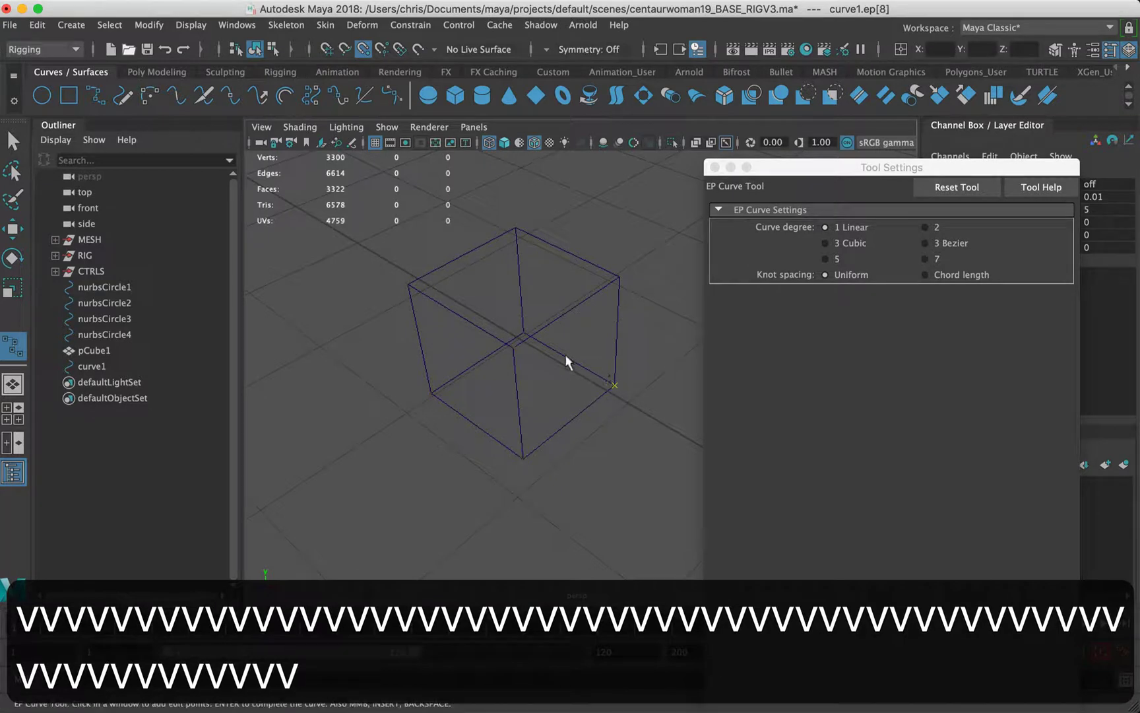
left_click(524, 322)
left_click(516, 227)
left_click(618, 275)
left_click(608, 392)
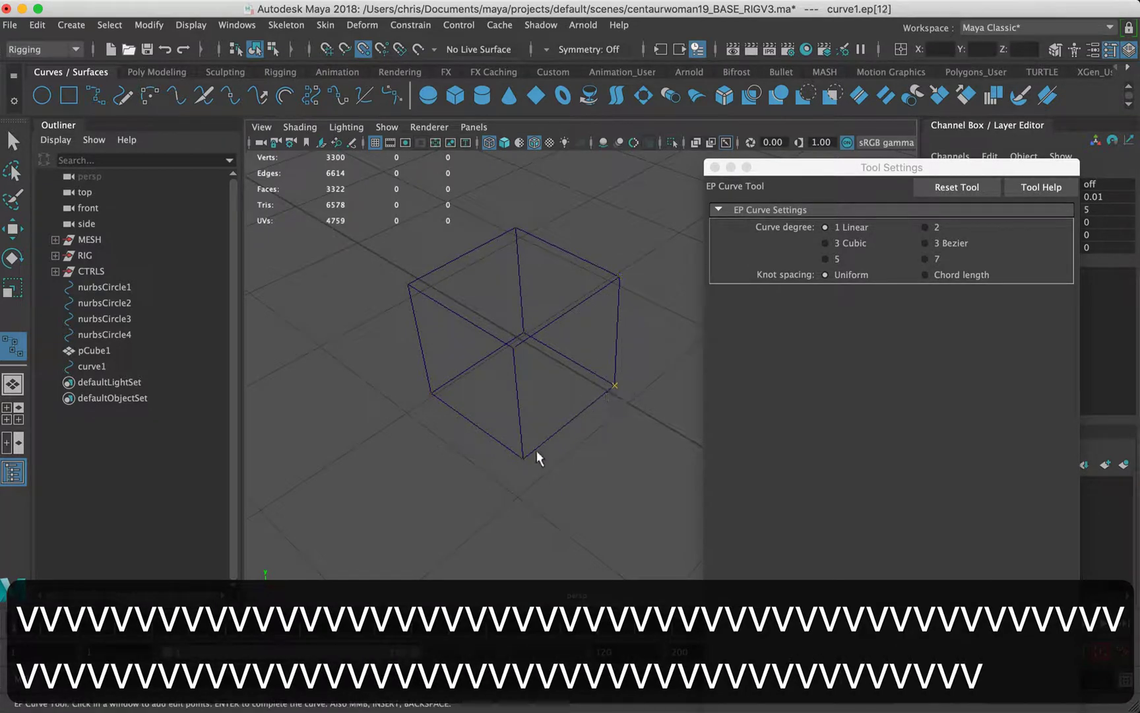
left_click(537, 452)
left_click(613, 293)
left_click(516, 235)
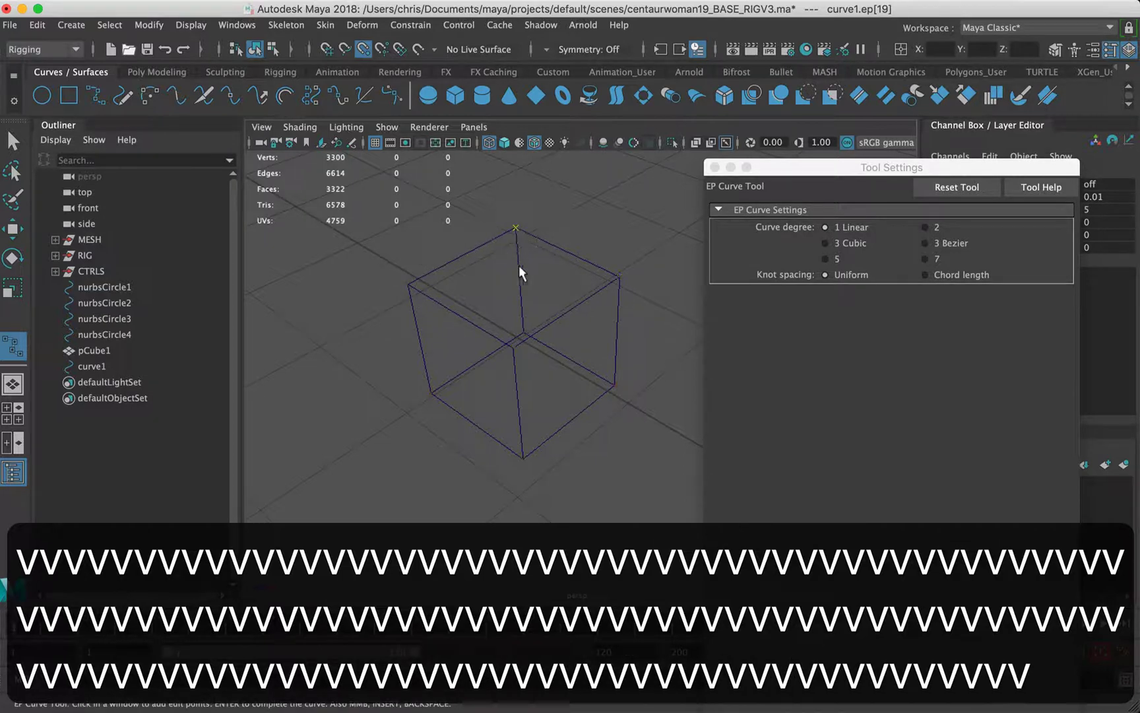
left_click(512, 347)
left_click(430, 390)
left_click(410, 286)
left_click(516, 228)
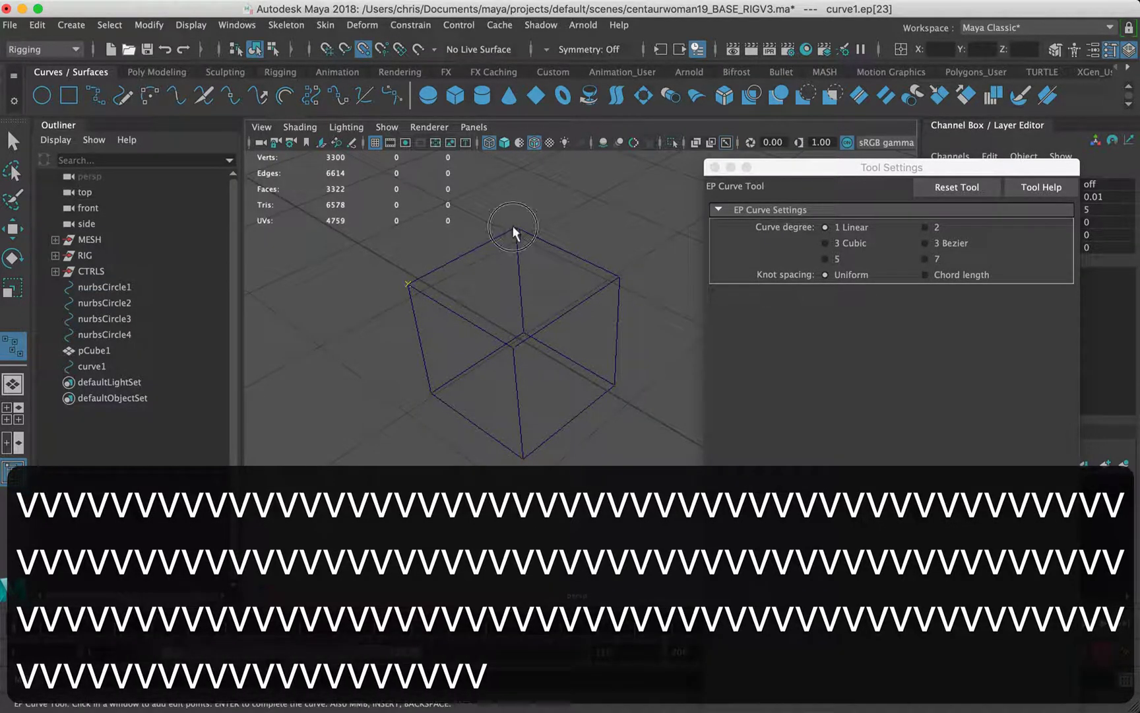
key("Return")
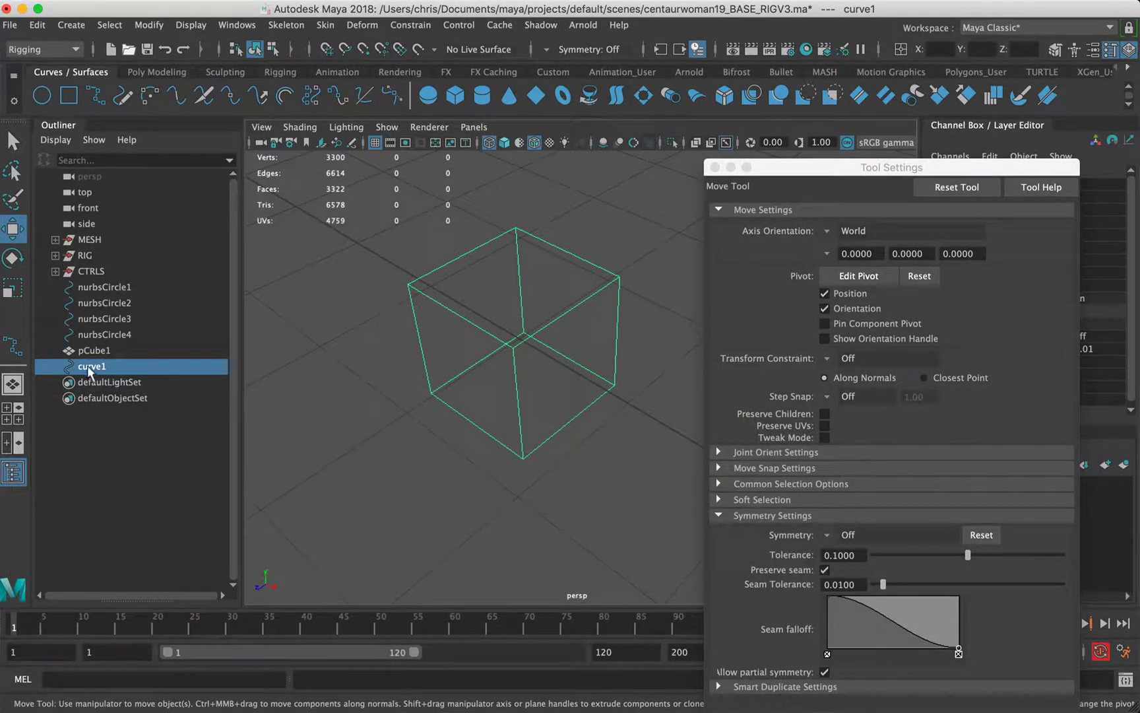
Delete the original polygon cube pCube1, keeping the traced curve
left_click(94, 350)
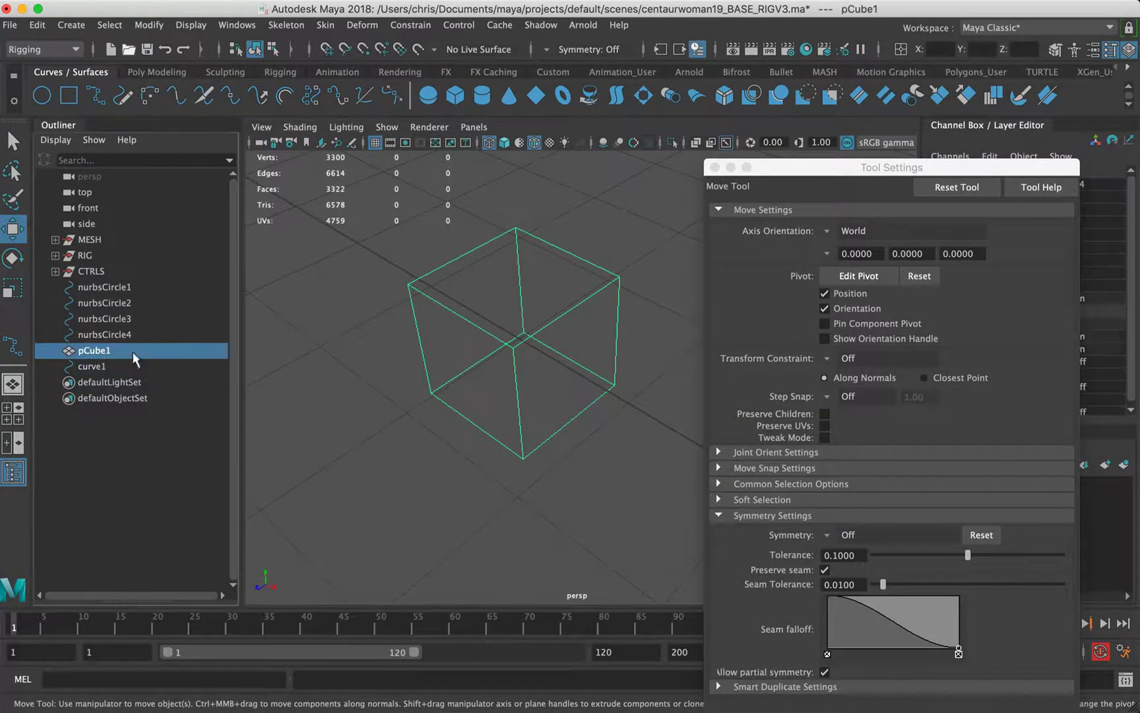
left_click_drag(471, 395, 543, 362)
key("BackSpace")
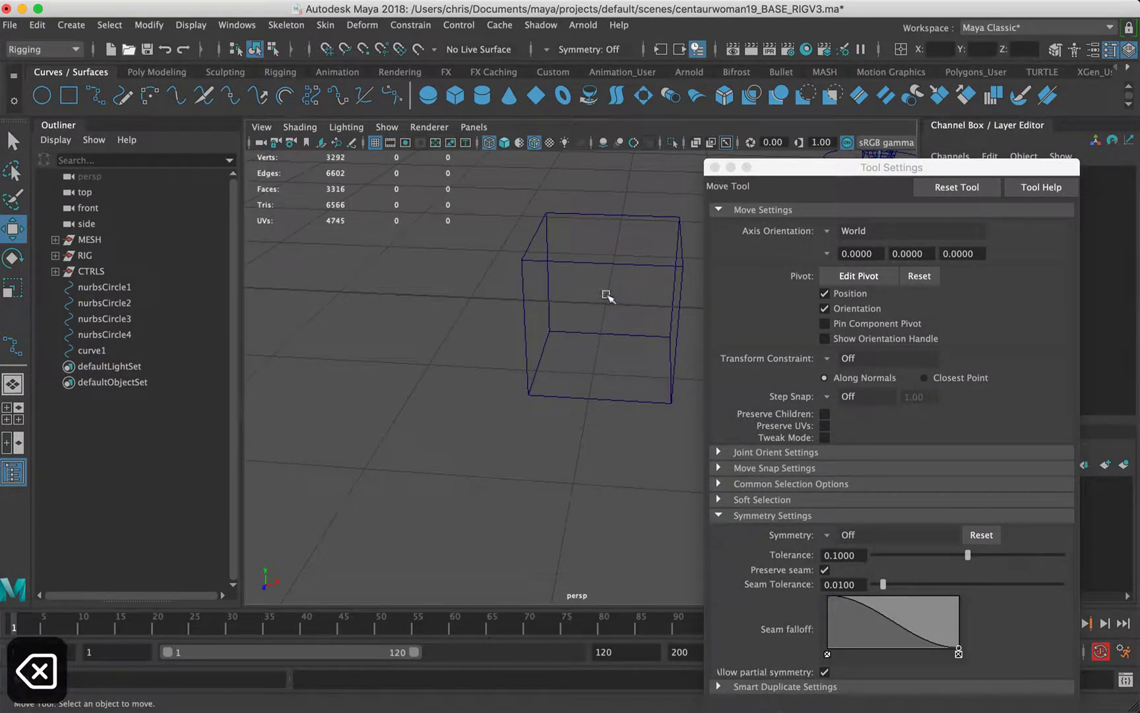
Center the pivot of the cube-shaped curve
left_click_drag(576, 249, 639, 313)
right_click_drag(639, 313, 561, 252, "alt")
middle_click_drag(573, 284, 481, 307, "alt")
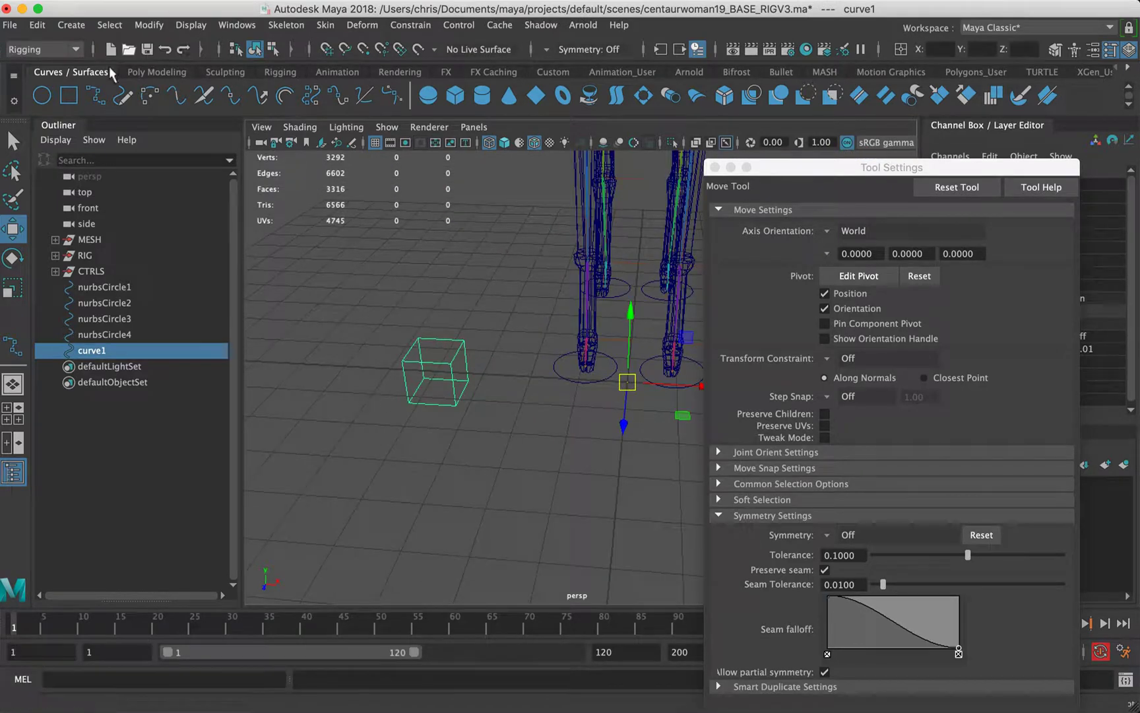
left_click(149, 25)
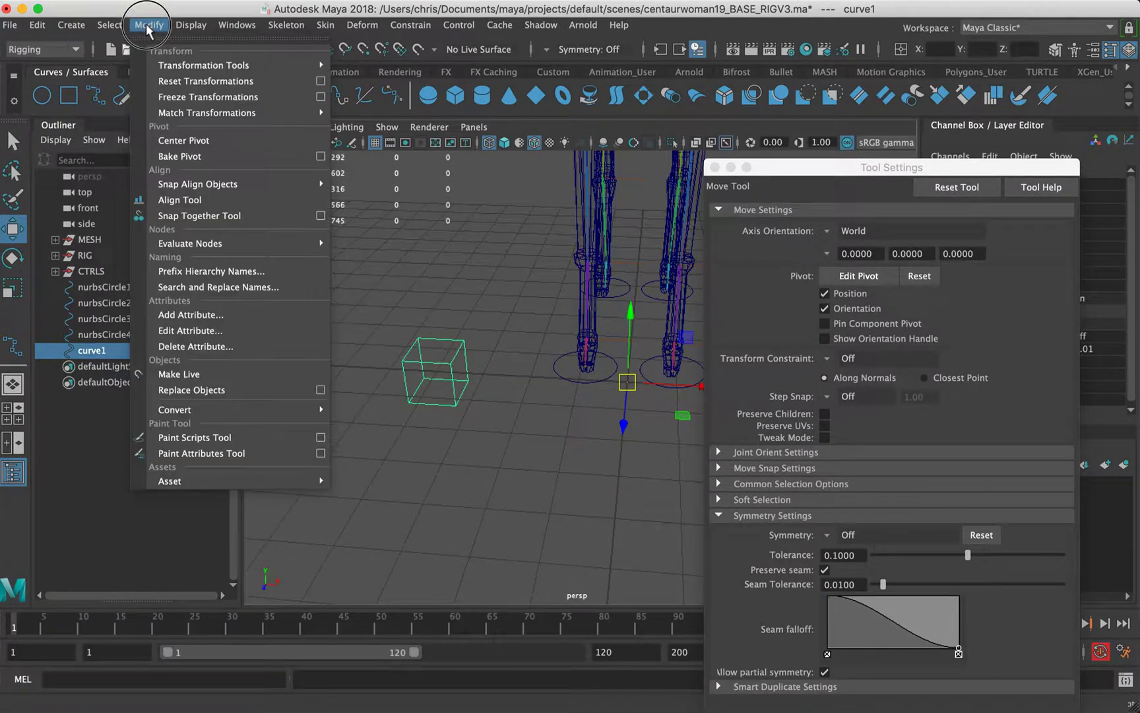
left_click(199, 97)
Move the cube-shaped curve up beside the centaur's right hand
scroll(440, 390, "down", 5)
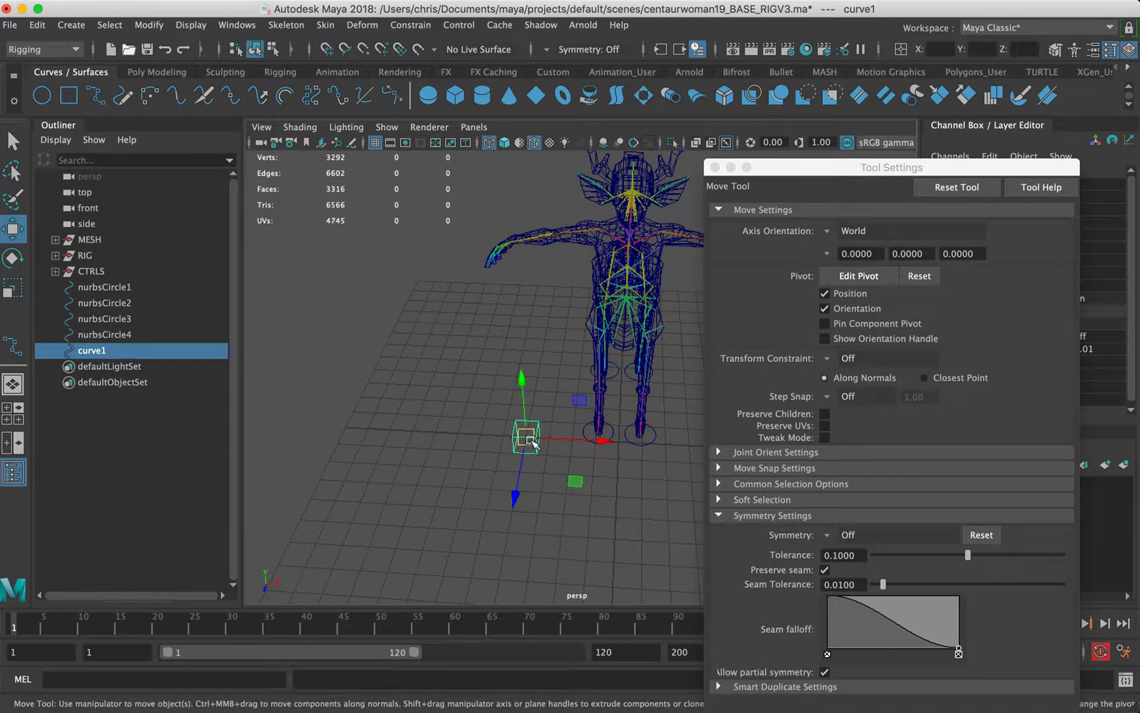
left_click_drag(531, 441, 514, 277)
middle_click_drag(451, 255, 461, 318, "alt")
right_click_drag(460, 318, 529, 276, "alt")
middle_click_drag(446, 303, 479, 367, "alt")
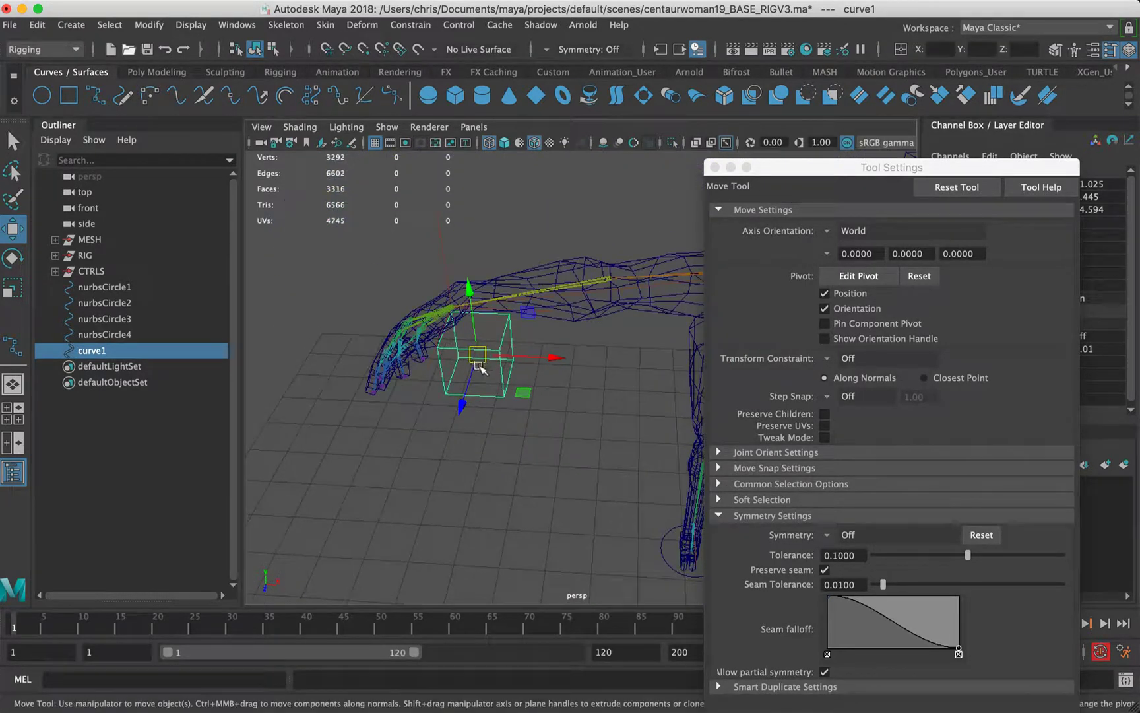
Snap the cube-shaped curve onto the right wrist joint and close the tool settings window
key("v")
left_click_drag(478, 358, 455, 309)
right_click_drag(606, 336, 541, 363, "alt")
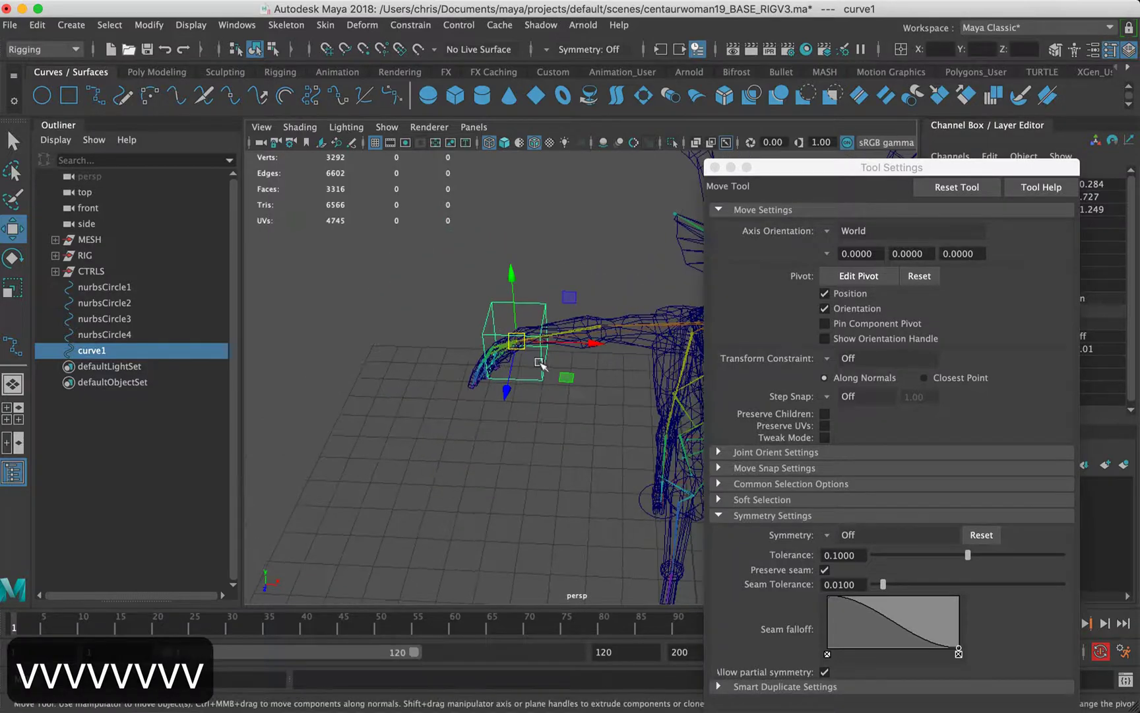
key("f")
left_click_drag(580, 377, 660, 283, "alt")
left_click(716, 168)
Duplicate the cube curve and move the copy along X towards the centaur's left hand
right_click_drag(650, 309, 541, 317, "alt")
middle_click_drag(660, 301, 522, 300, "alt")
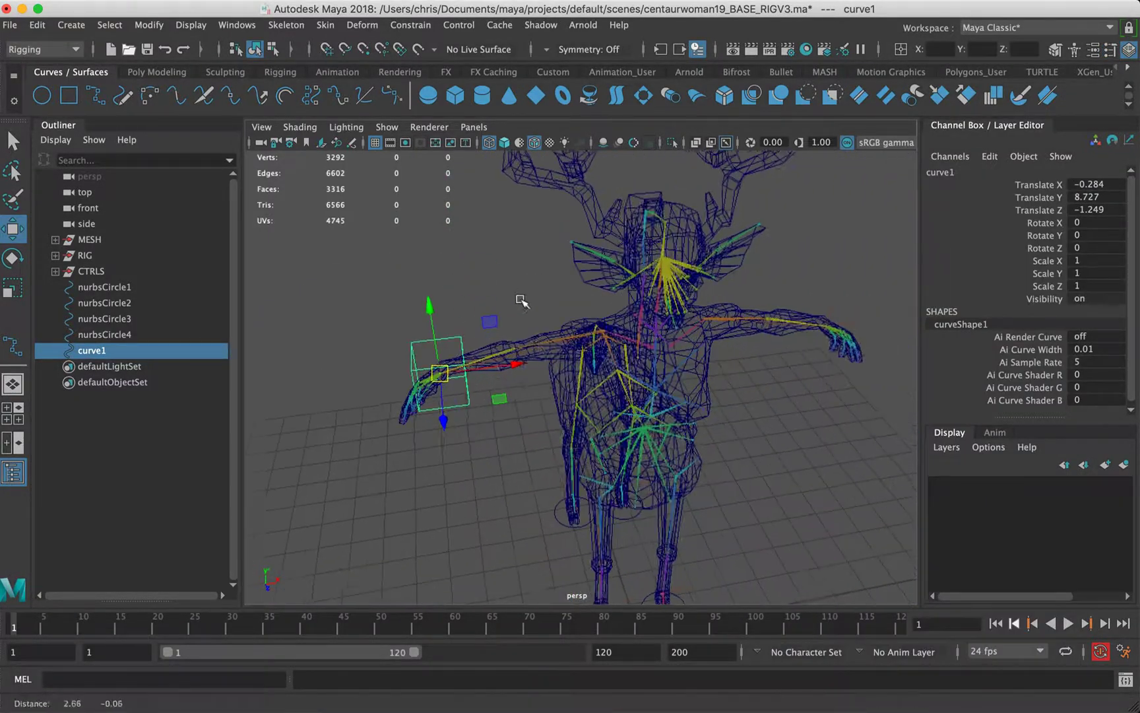
left_click_drag(522, 300, 432, 342, "alt")
middle_click_drag(653, 317, 567, 262, "alt")
key("super+d")
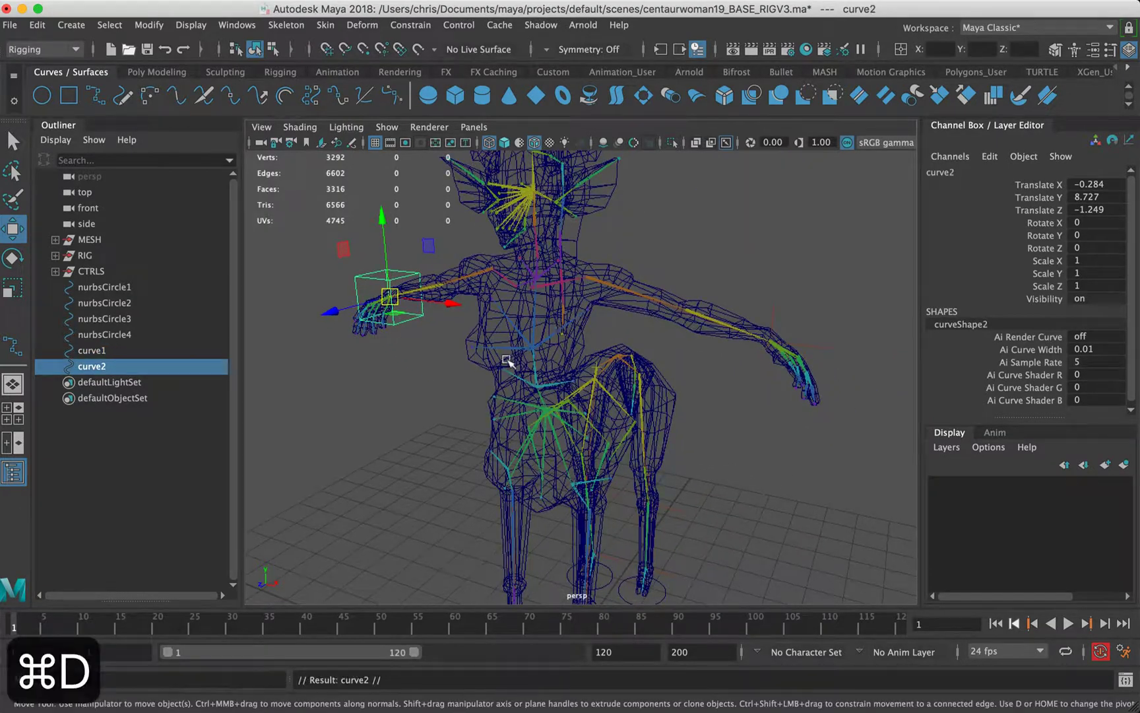
key("w")
key("v")
left_click_drag(447, 305, 717, 330)
scroll(717, 330, "up", 5)
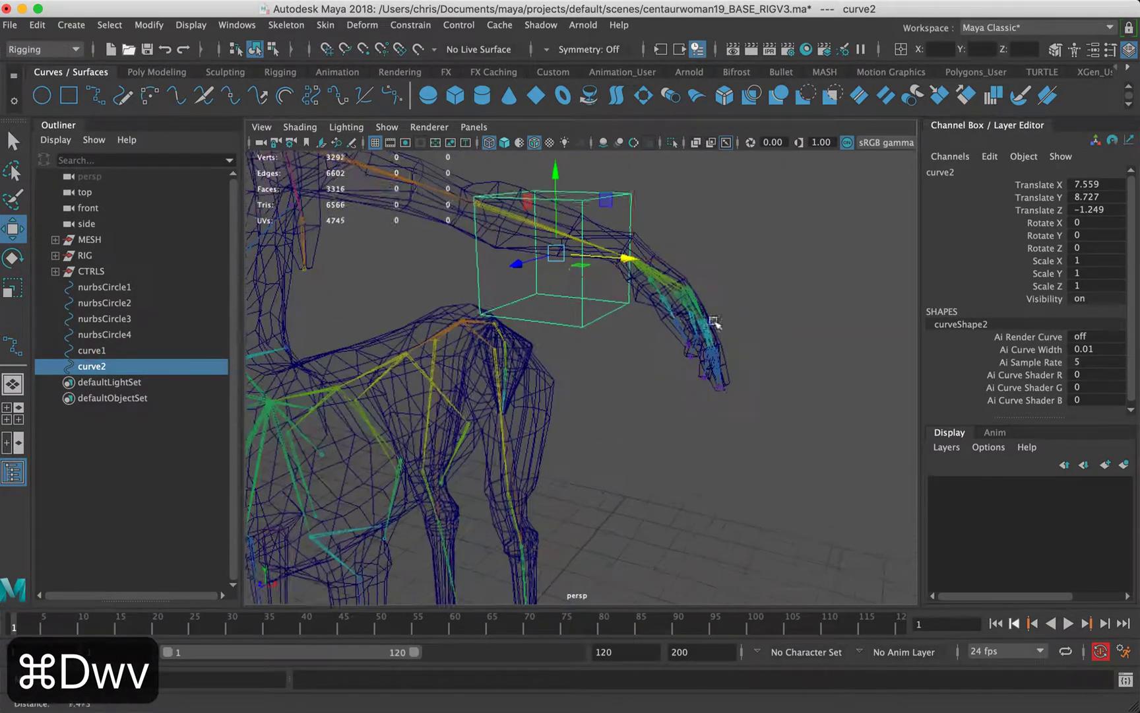
Snap the duplicated cube curve onto the left wrist joint
left_click_drag(560, 255, 629, 336)
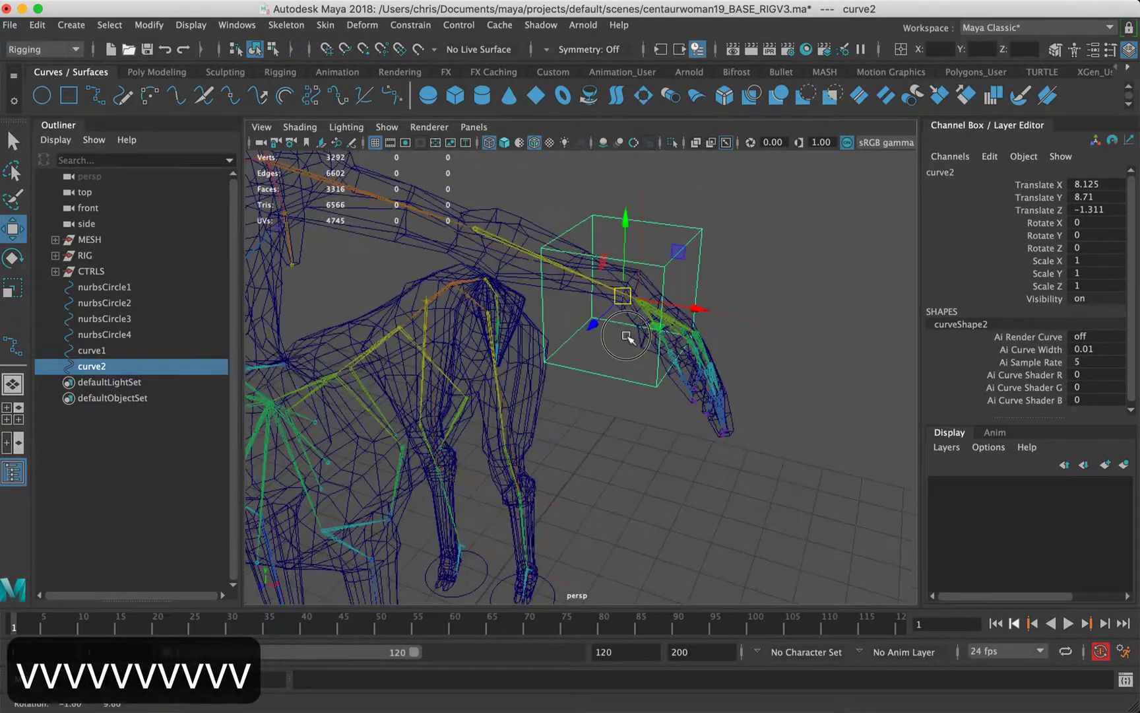
right_click_drag(629, 336, 698, 344, "alt")
key("v")
left_click_drag(647, 282, 671, 291)
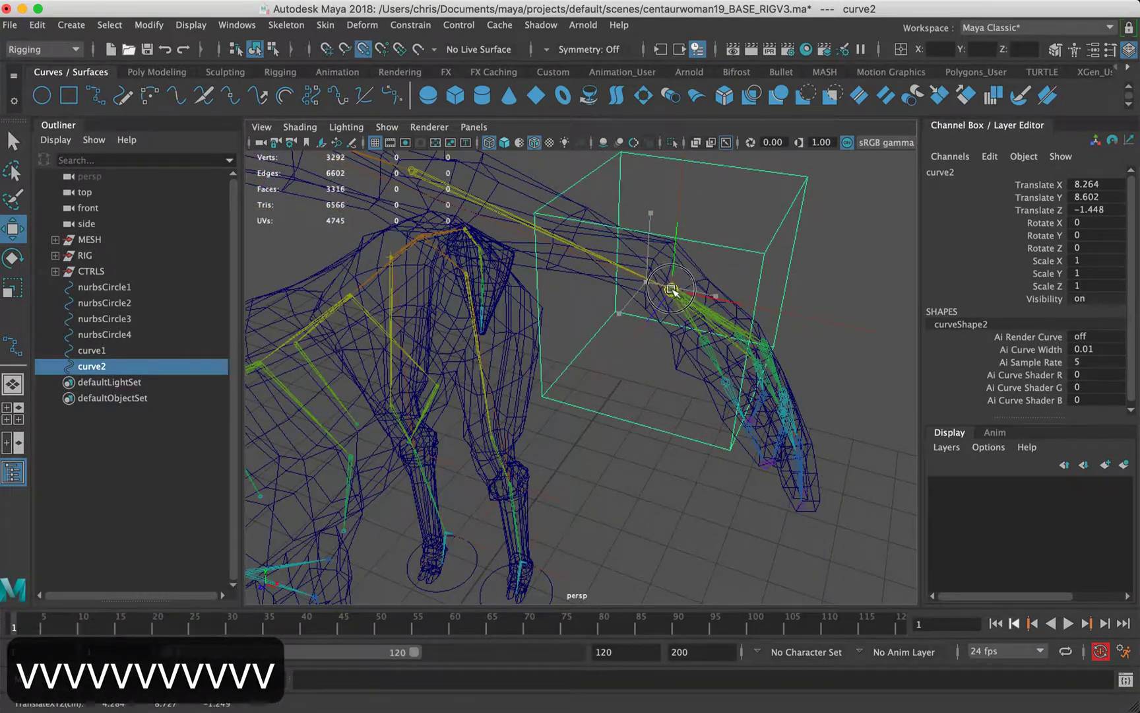
Freeze the transformations of the four foot circles and both wrist cube curves
right_click_drag(733, 343, 396, 272, "alt")
middle_click_drag(396, 274, 433, 279, "alt")
left_click(433, 281, "shift")
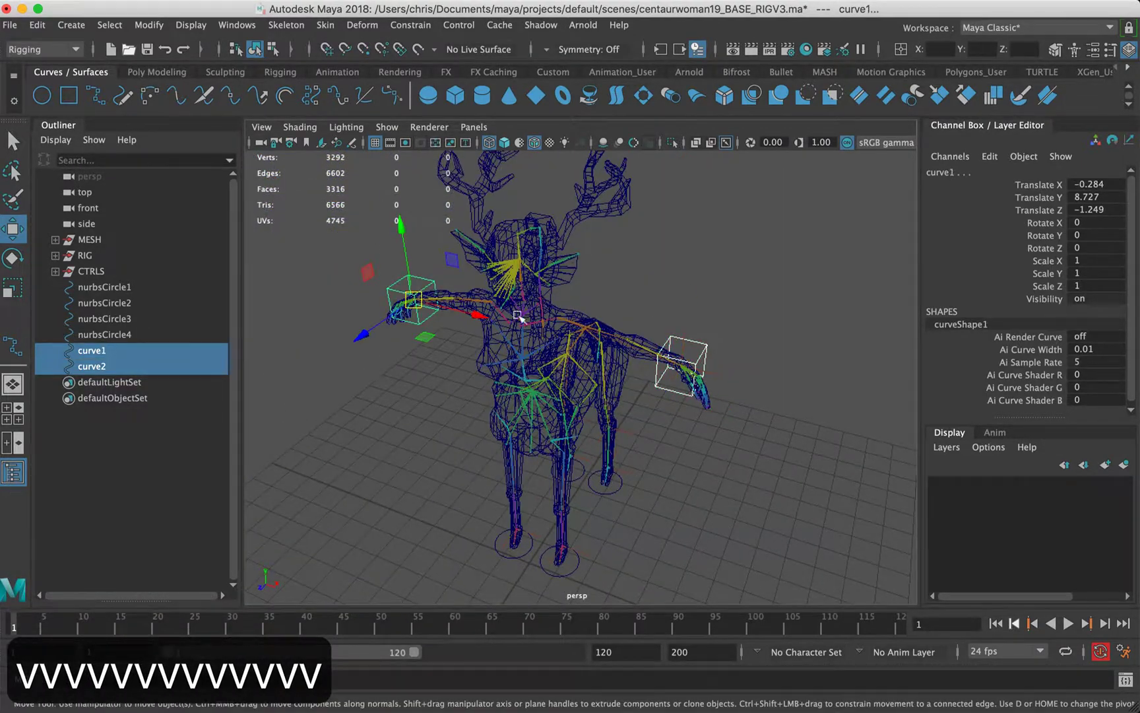
left_click_drag(113, 285, 110, 363)
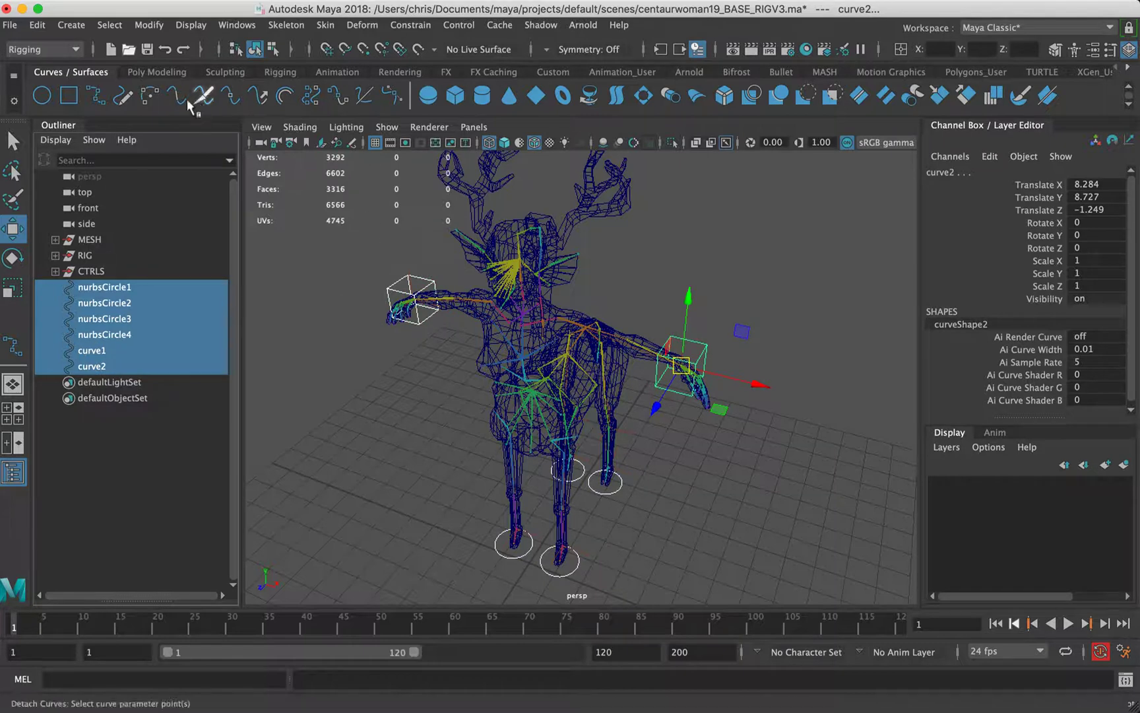
left_click(149, 25)
left_click(198, 104)
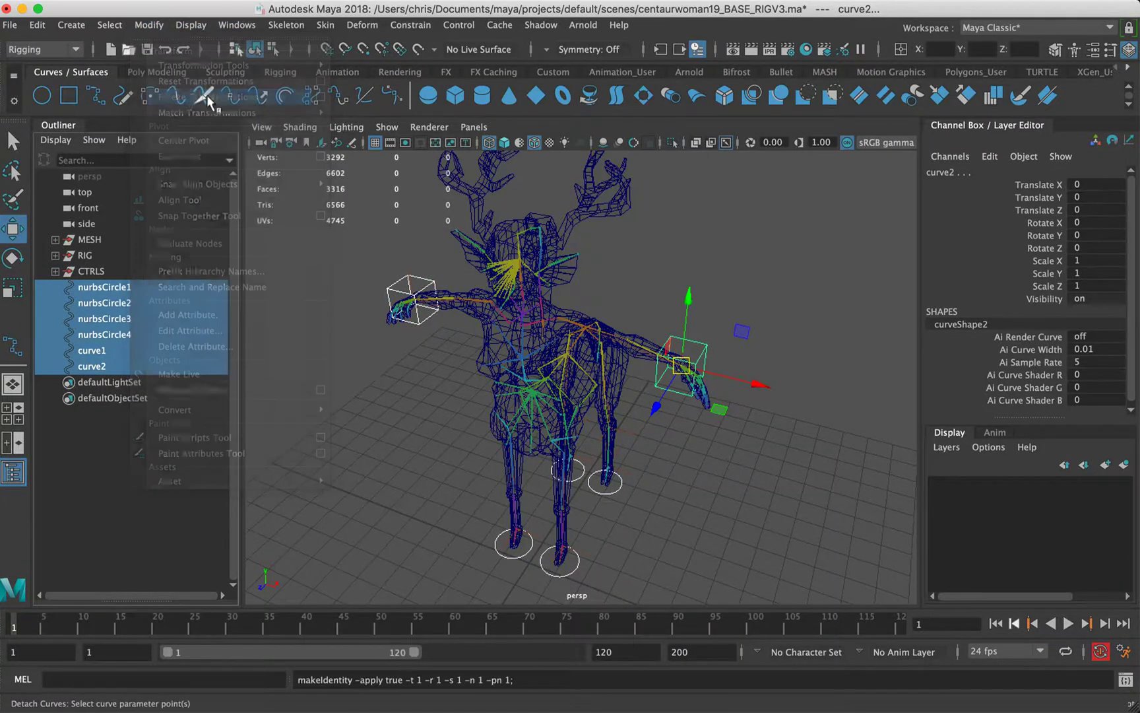
Duplicate the rear left foot circle and snap the copy to the grid on the centre line between the four legs
left_click(603, 509)
left_click(609, 492)
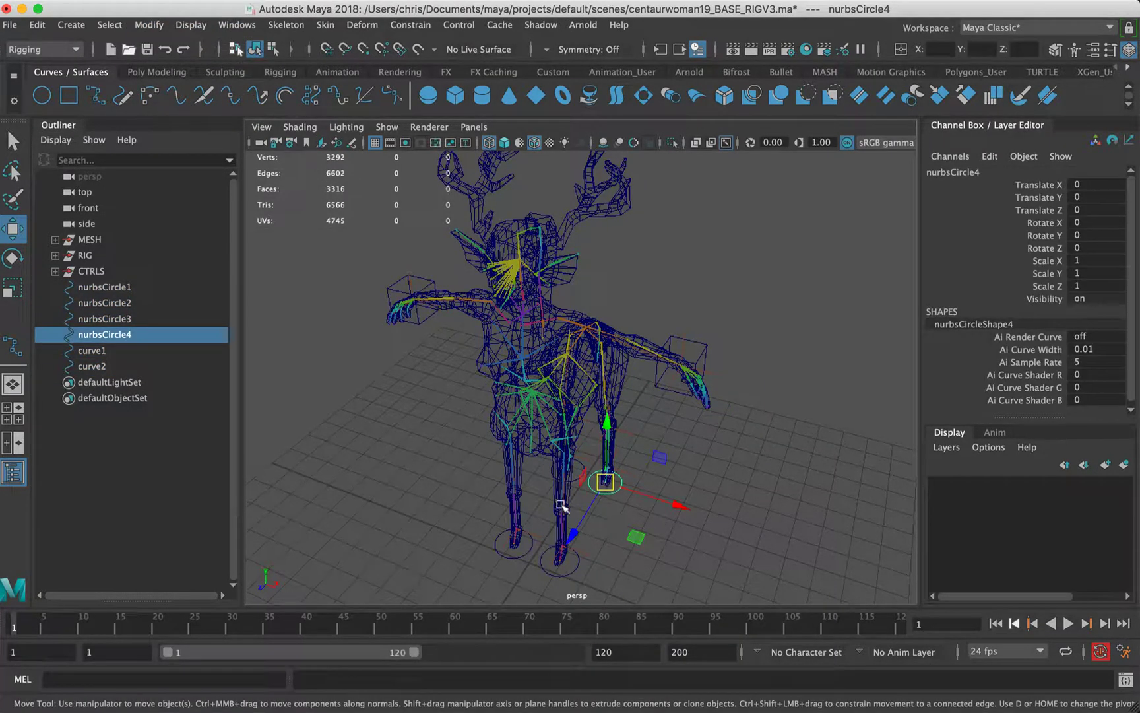
key("super+d")
key("x")
left_click_drag(602, 482, 515, 580)
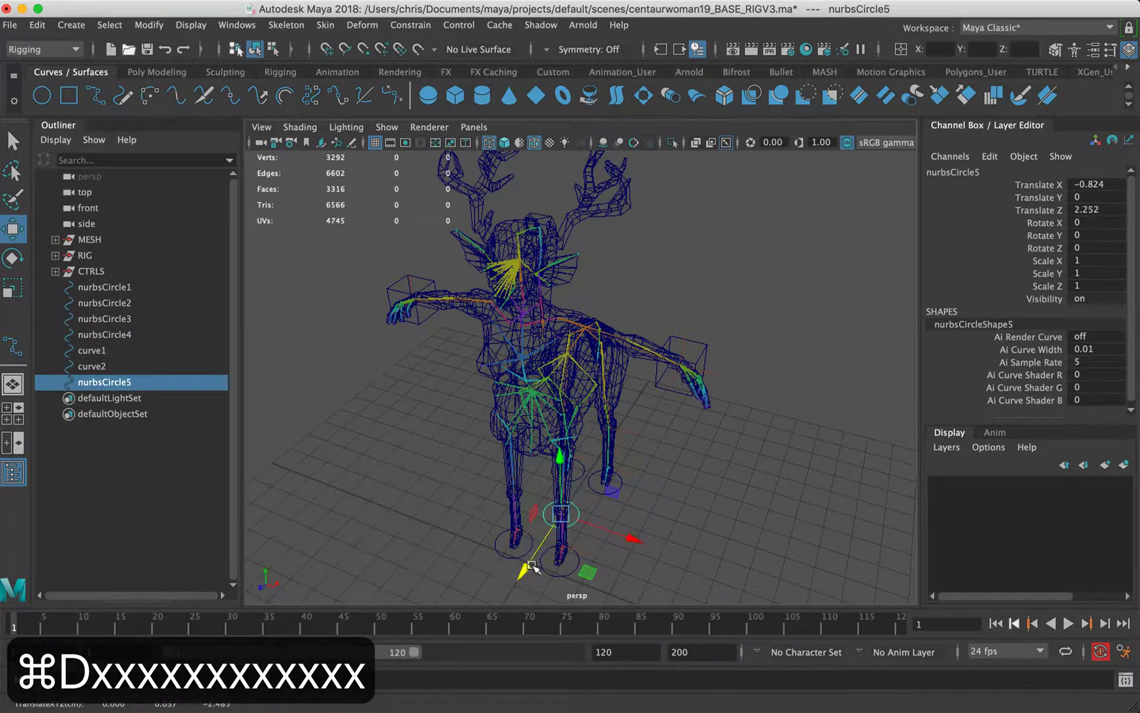
Scale the duplicated circle up uniformly to about 6.85 so it surrounds all four feet
middle_click_drag(572, 454, 593, 363, "alt")
key("r")
left_click_drag(585, 423, 726, 413)
middle_click_drag(672, 427, 662, 360, "alt")
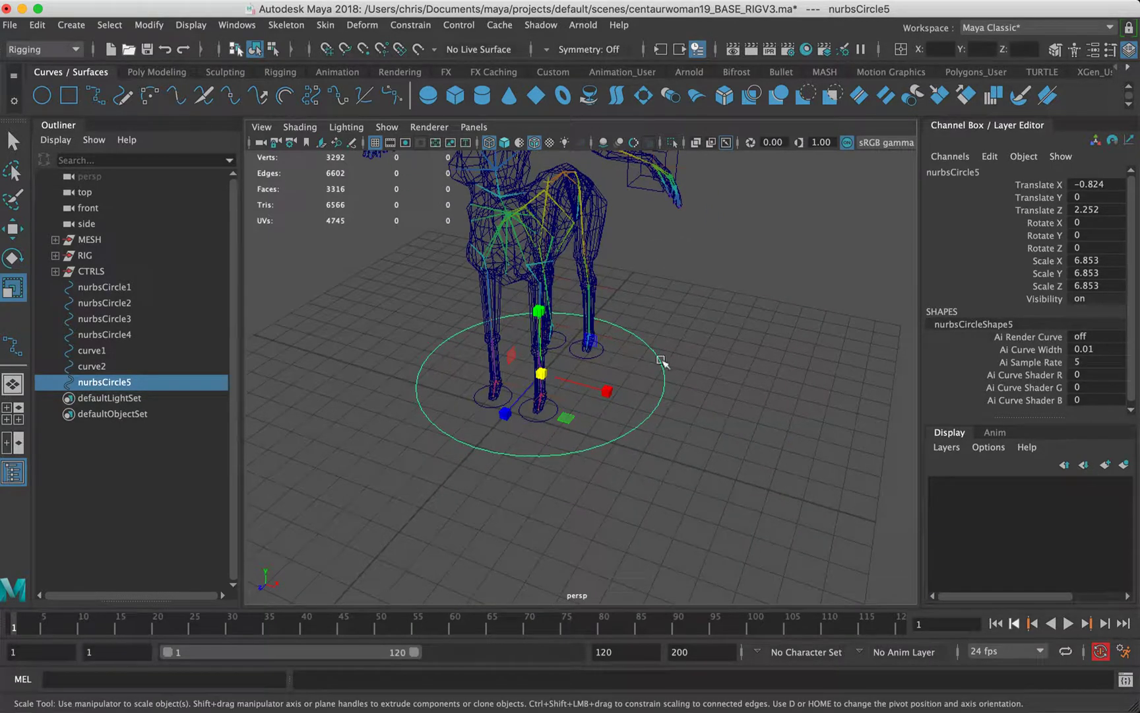
Show the large circle's control vertices and scale the opposite side vertices inward to narrow its waist between the front and rear feet
right_click(656, 355)
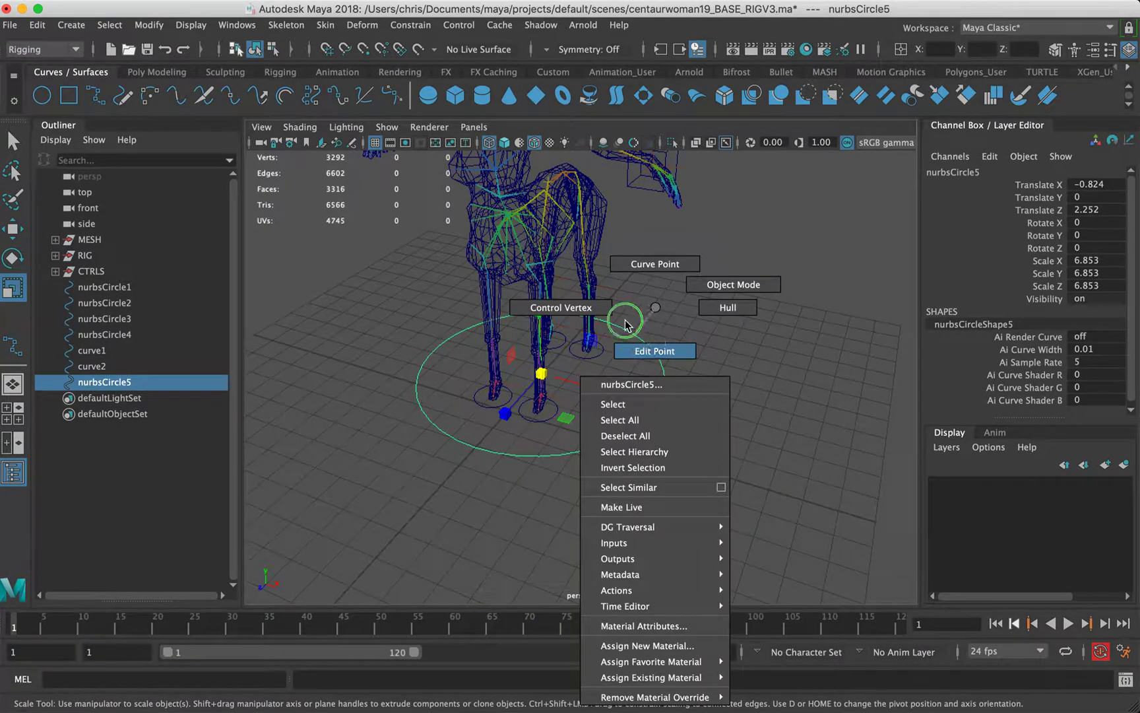
right_click_drag(655, 307, 587, 310)
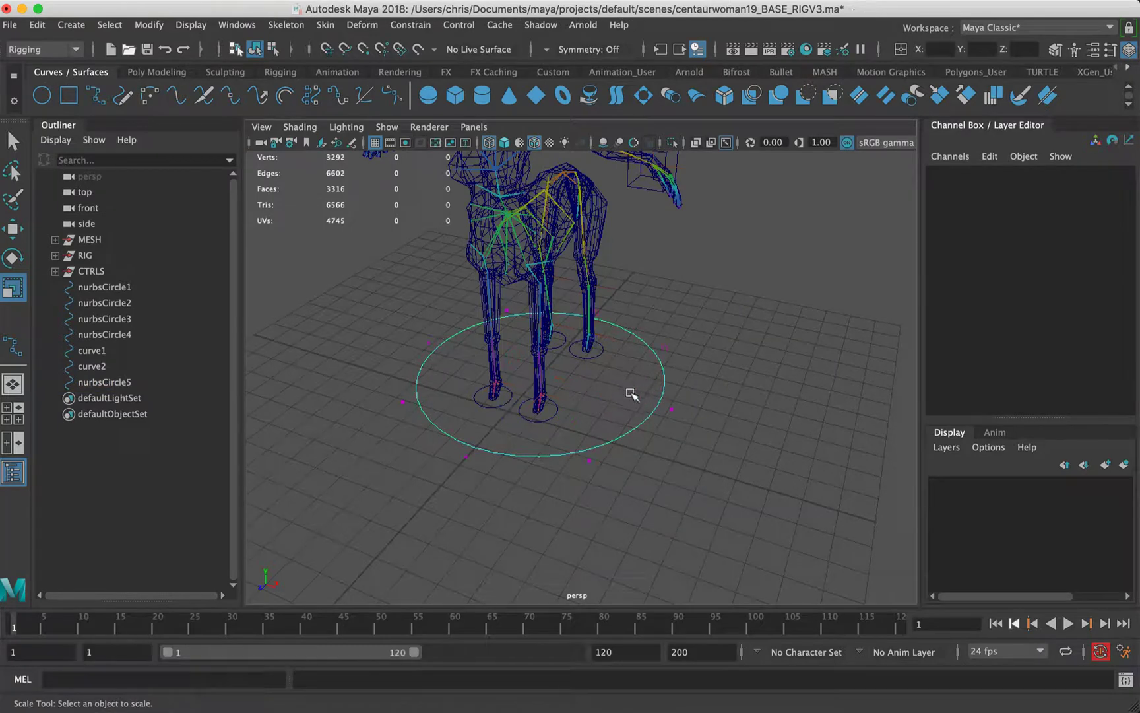
left_click(672, 409)
left_click_drag(412, 324, 578, 394, "shift")
left_click_drag(560, 400, 552, 485)
Reshape the front lobe of the large curve by scaling its three front control vertices sideways and lengthwise
left_click_drag(619, 507, 668, 519)
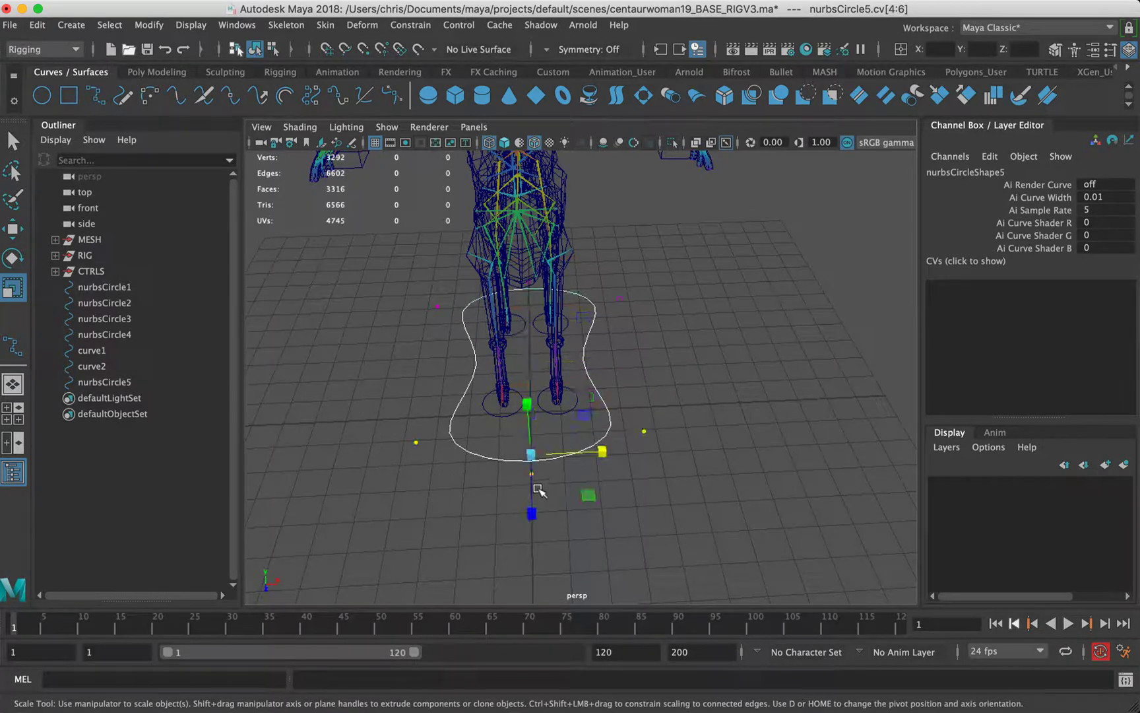
left_click_drag(533, 506, 517, 612)
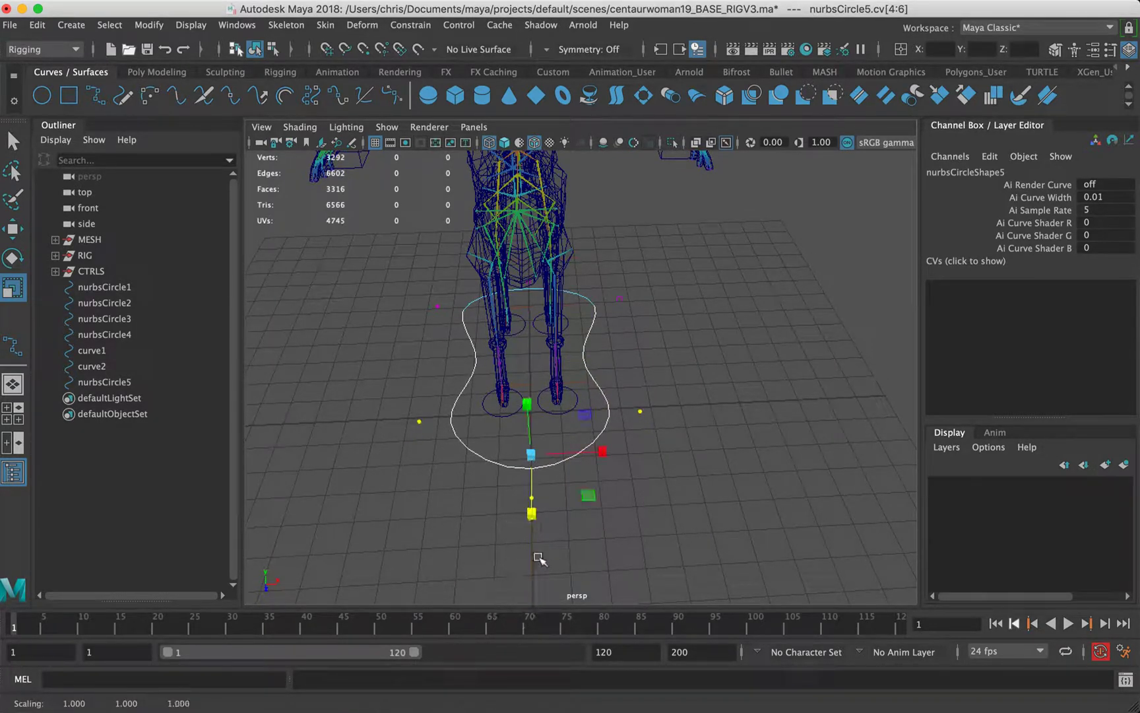
left_click_drag(532, 513, 679, 409)
Move the rearmost control vertex back along Z to extend the curve behind the hind feet, and return to object mode
key("w")
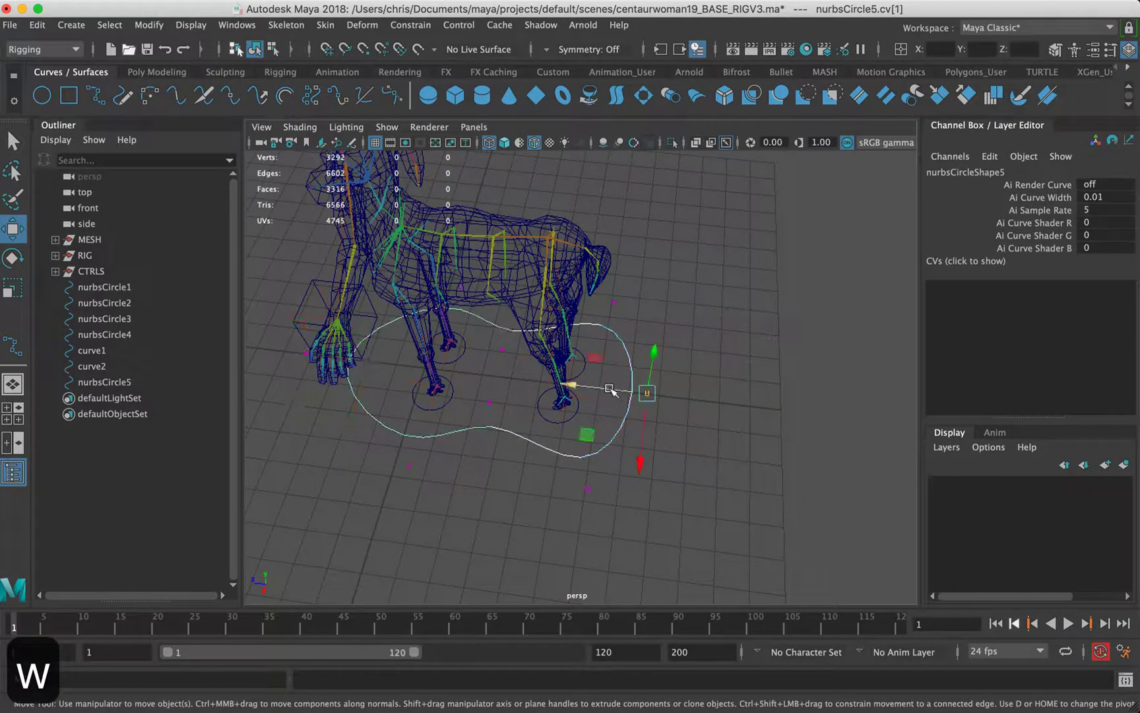
left_click_drag(587, 387, 655, 397)
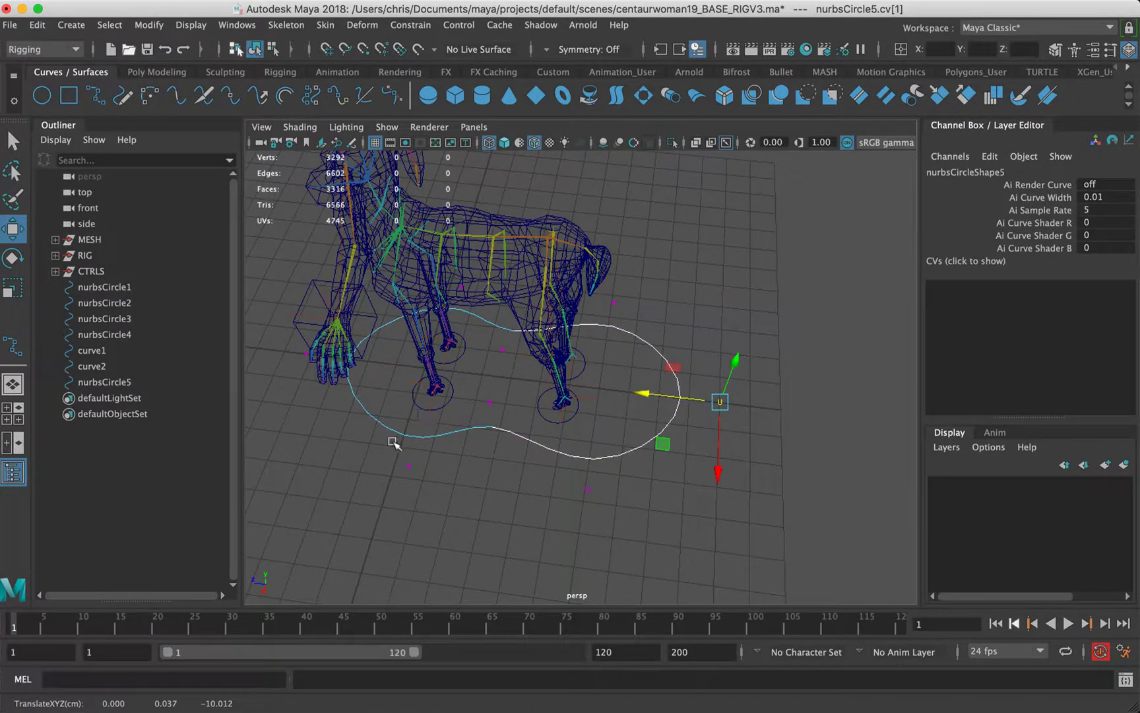
middle_click_drag(395, 443, 579, 401, "alt")
right_click_drag(586, 409, 663, 285)
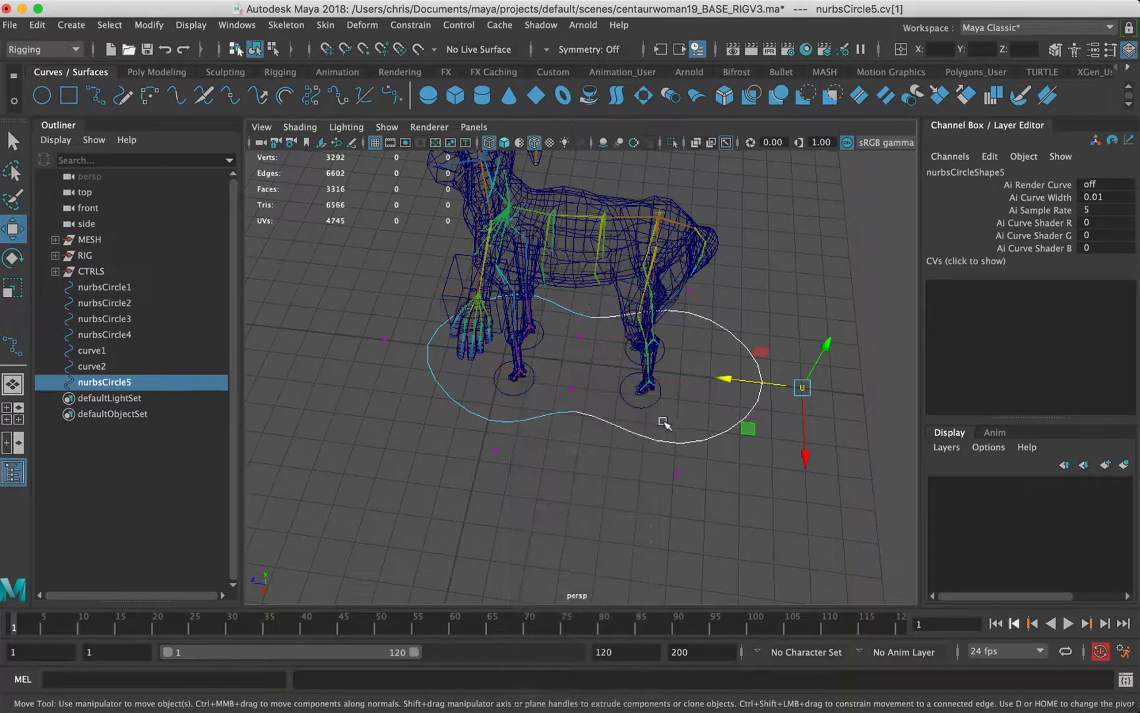
left_click_drag(546, 420, 700, 392, "alt")
left_click(696, 397)
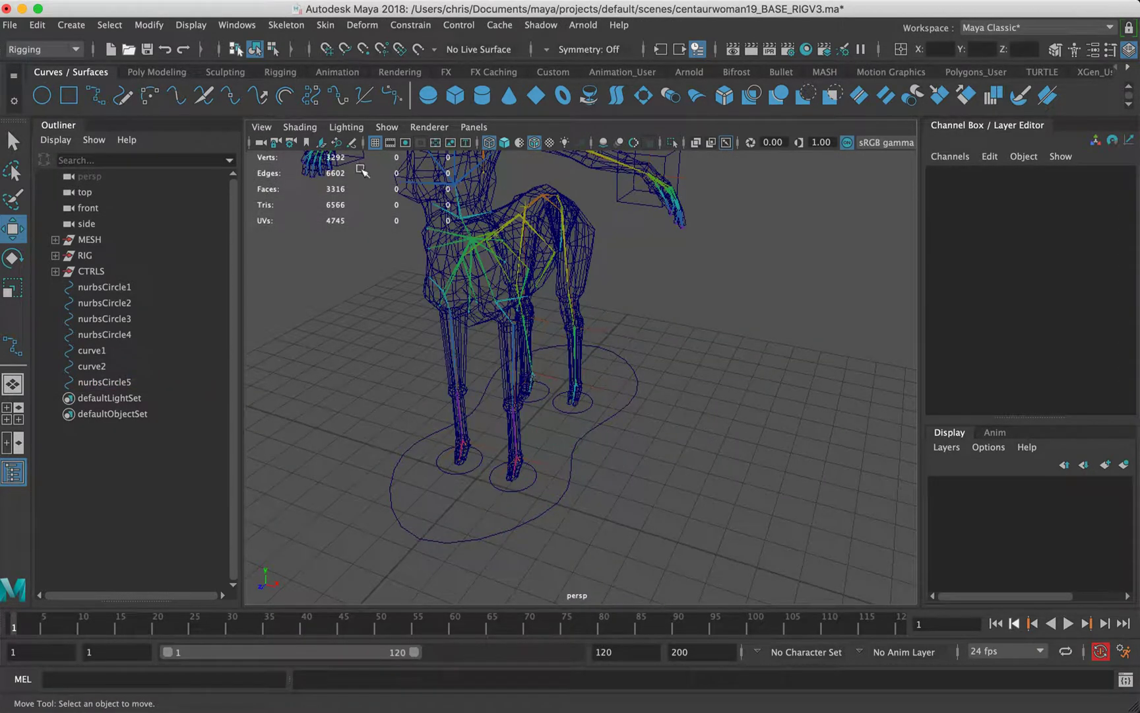
Rename the large peanut-shaped curve around the feet to ROOT
left_click(99, 382)
key("Return")
type("R")
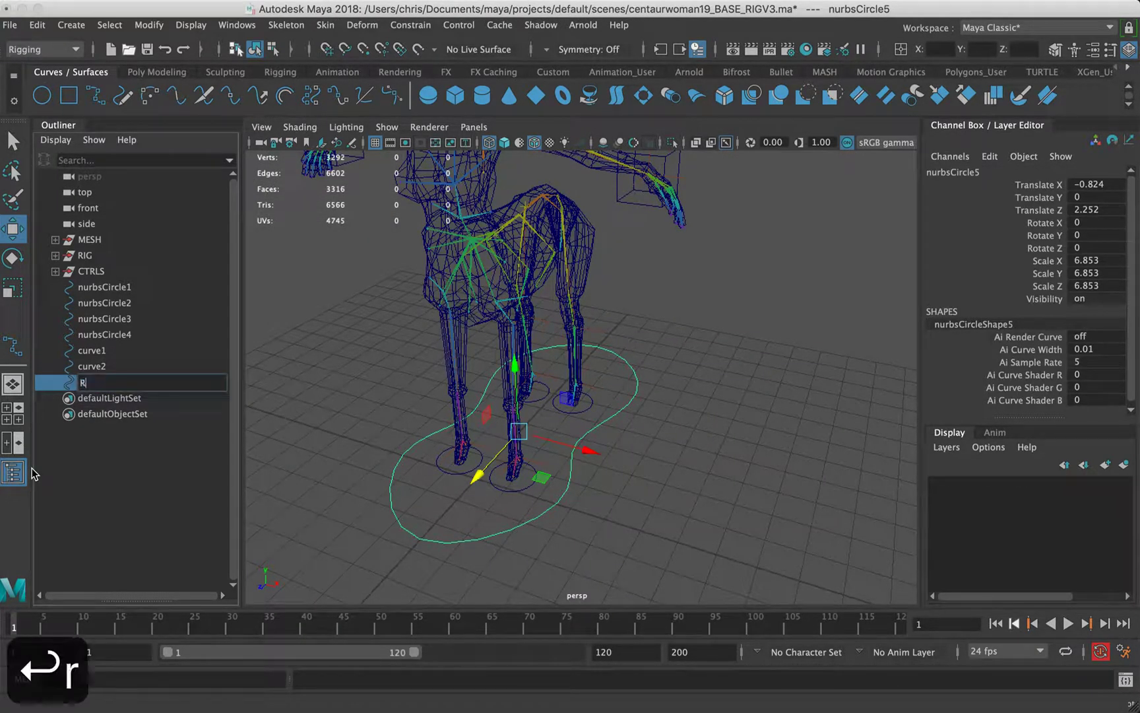
type("OOT")
key("Return")
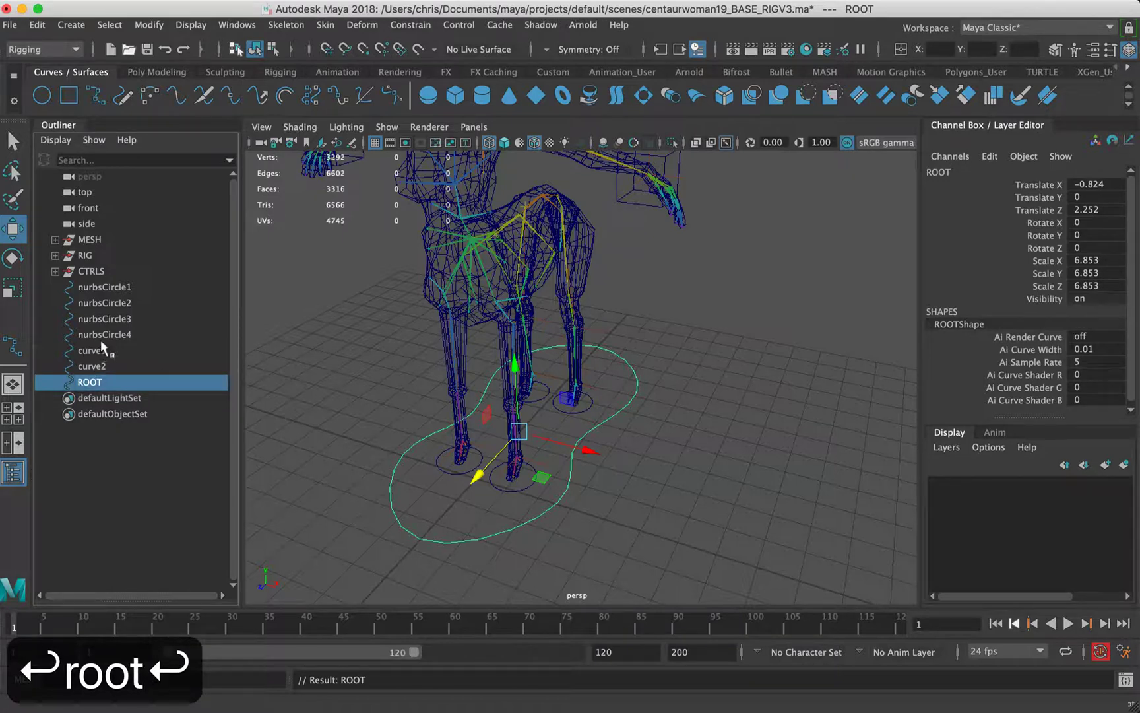
Rename the front left foot circle to F_L_CTRL and copy that name for reuse
left_click(122, 289)
key("Return")
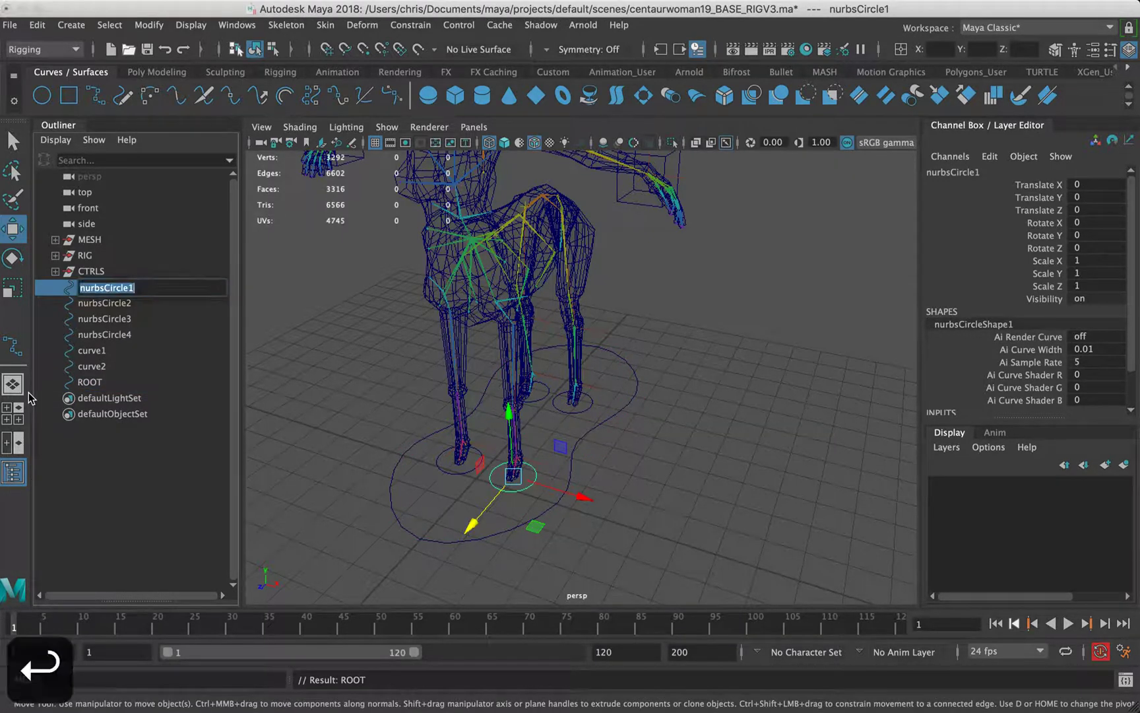
type("F_L")
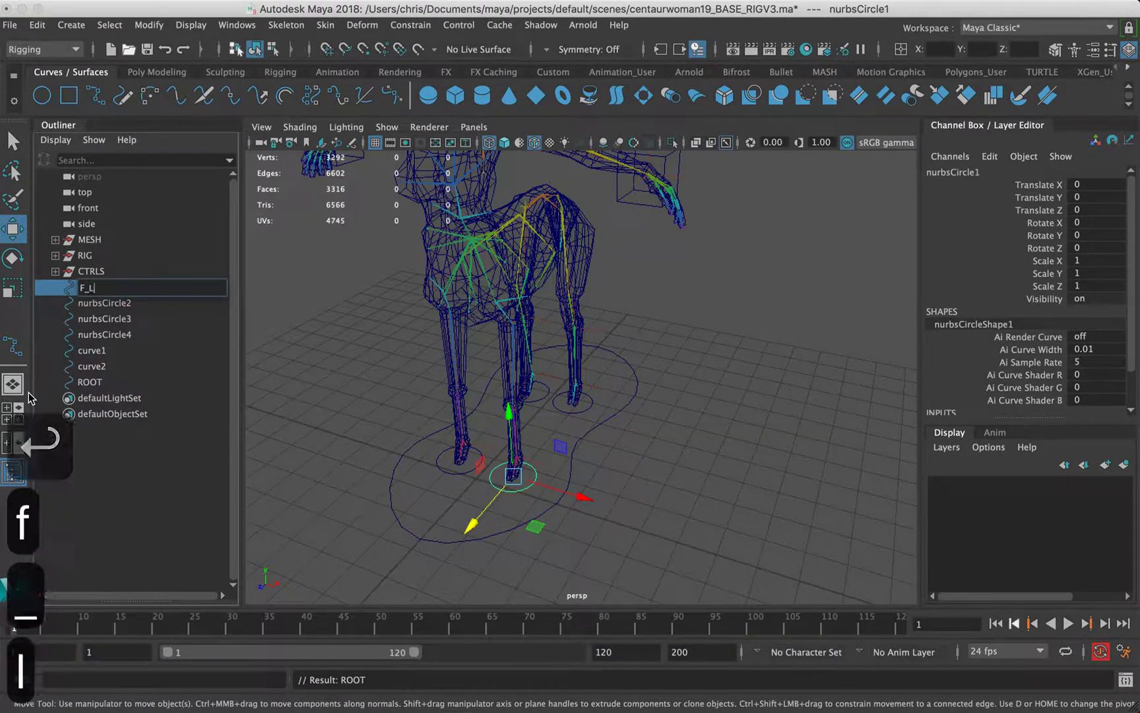
type("_CTRL")
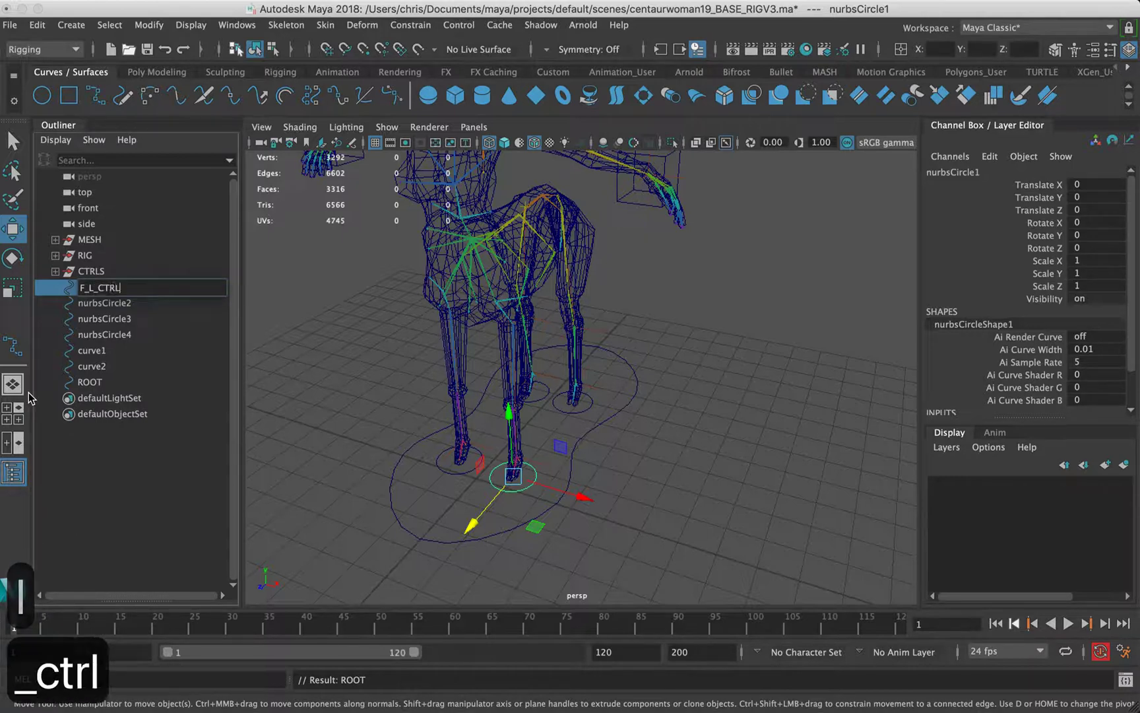
double_click(162, 287)
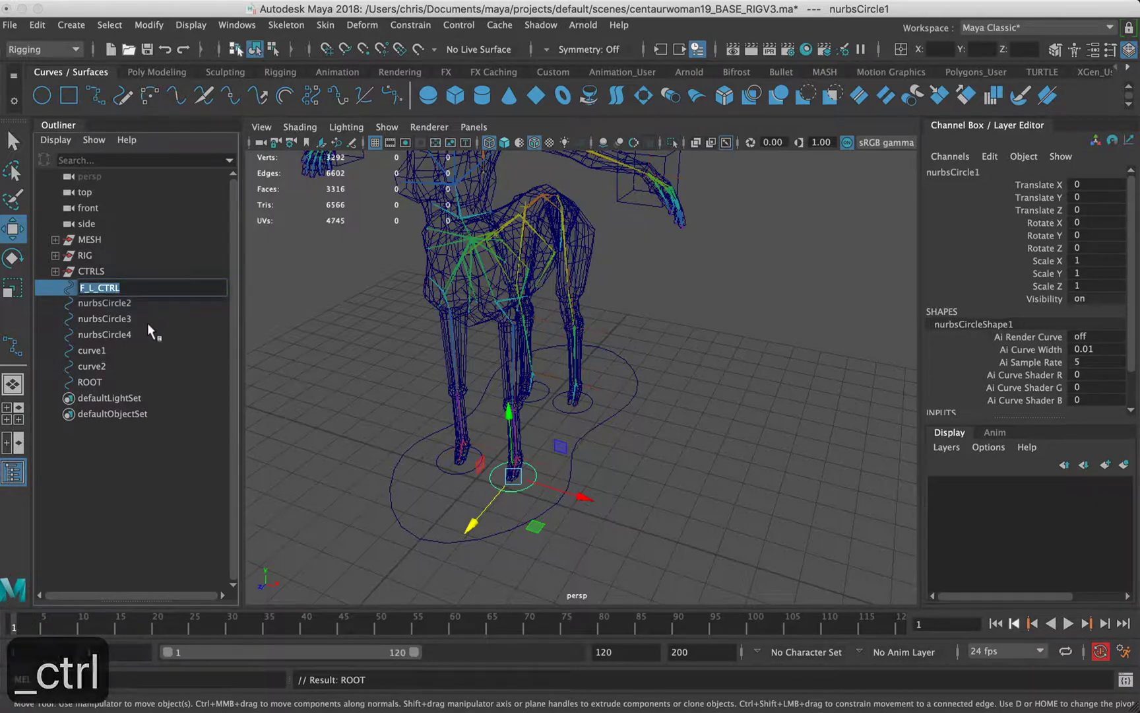
key("super+c")
Rename the front right foot circle to F_R_CTRL, starting from the copied name
left_click(126, 302)
key("Return")
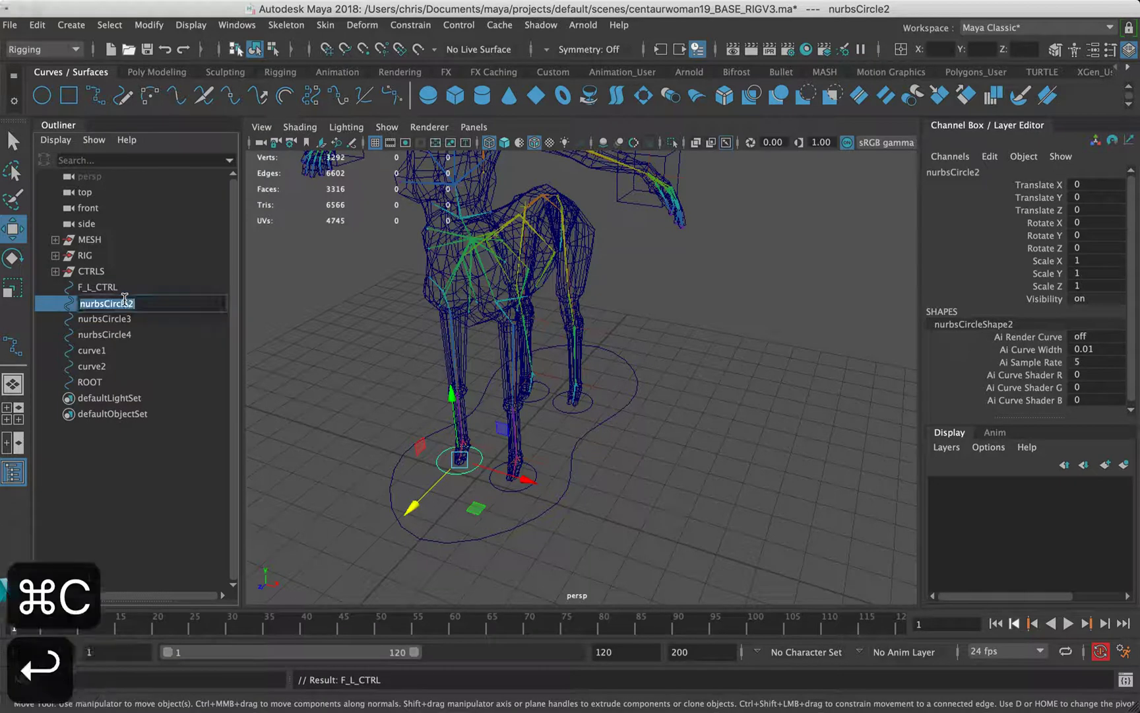
key("super+v")
key("Left")
key("Left")
key("Left")
key("Left")
key("Left")
key("BackSpace")
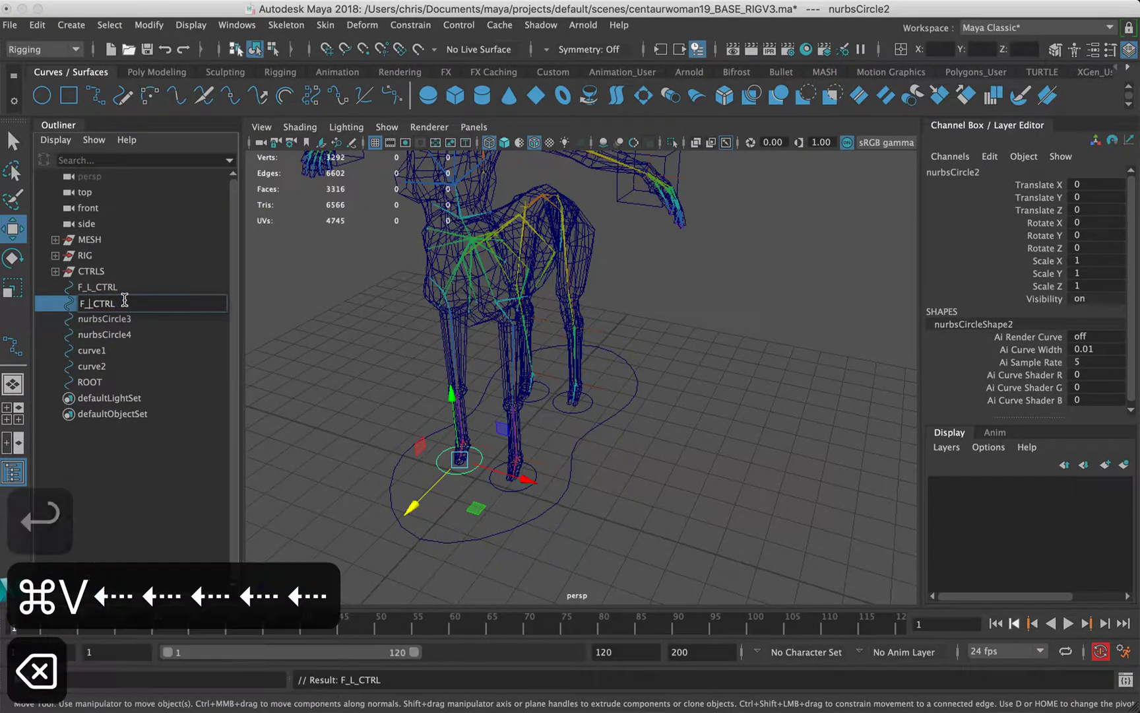
type("R")
key("Right")
key("Right")
key("Right")
key("Right")
key("Right")
key("Right")
key("Right")
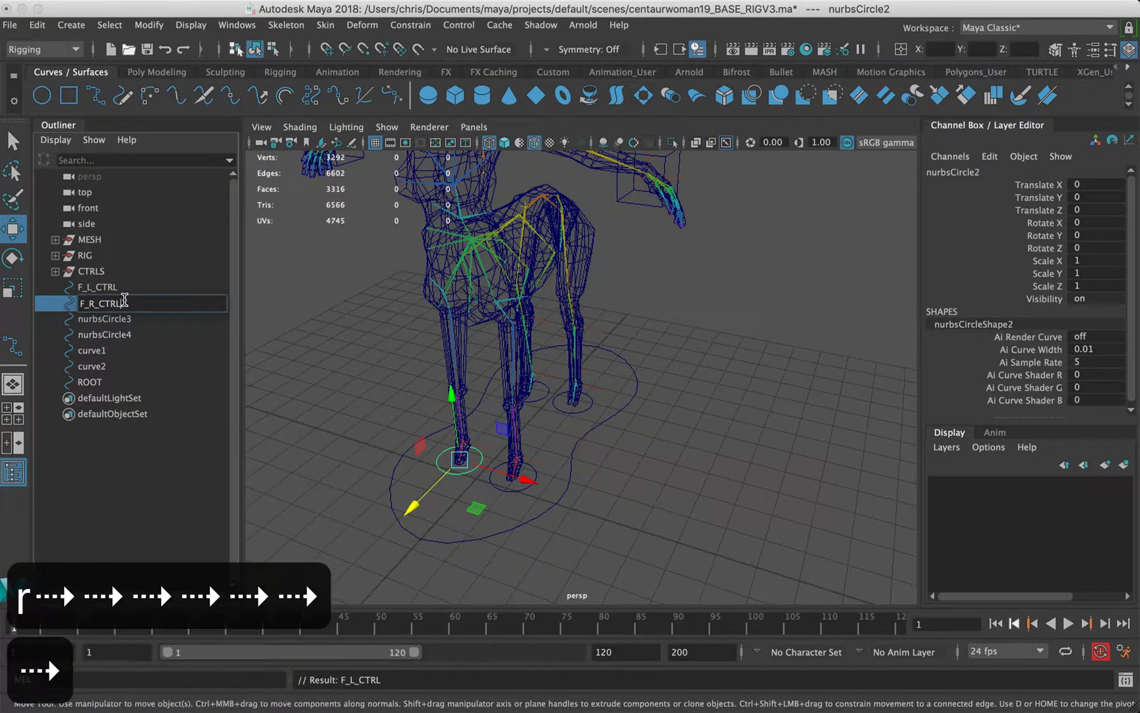
key("BackSpace")
type("L")
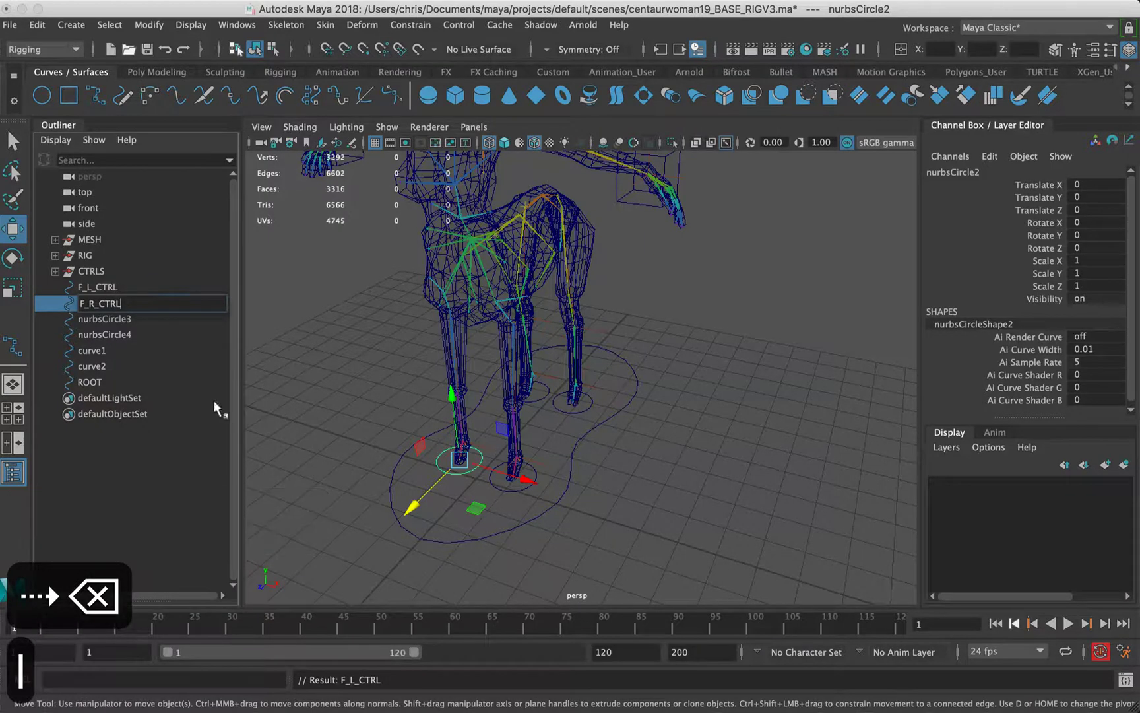
Rename the rear right foot circle to R_R_CTRL, reusing the copied name
left_click(126, 320)
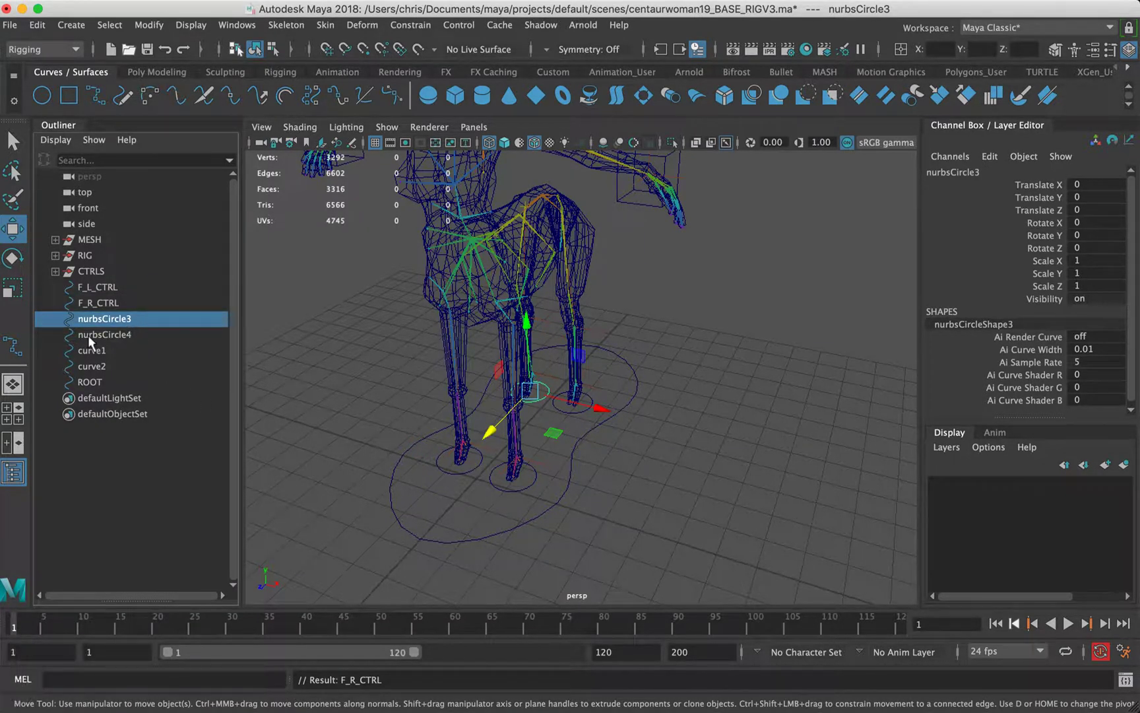
key("Return")
key("cmd+v")
key("Left")
key("Left")
key("Left")
key("Left")
key("Left")
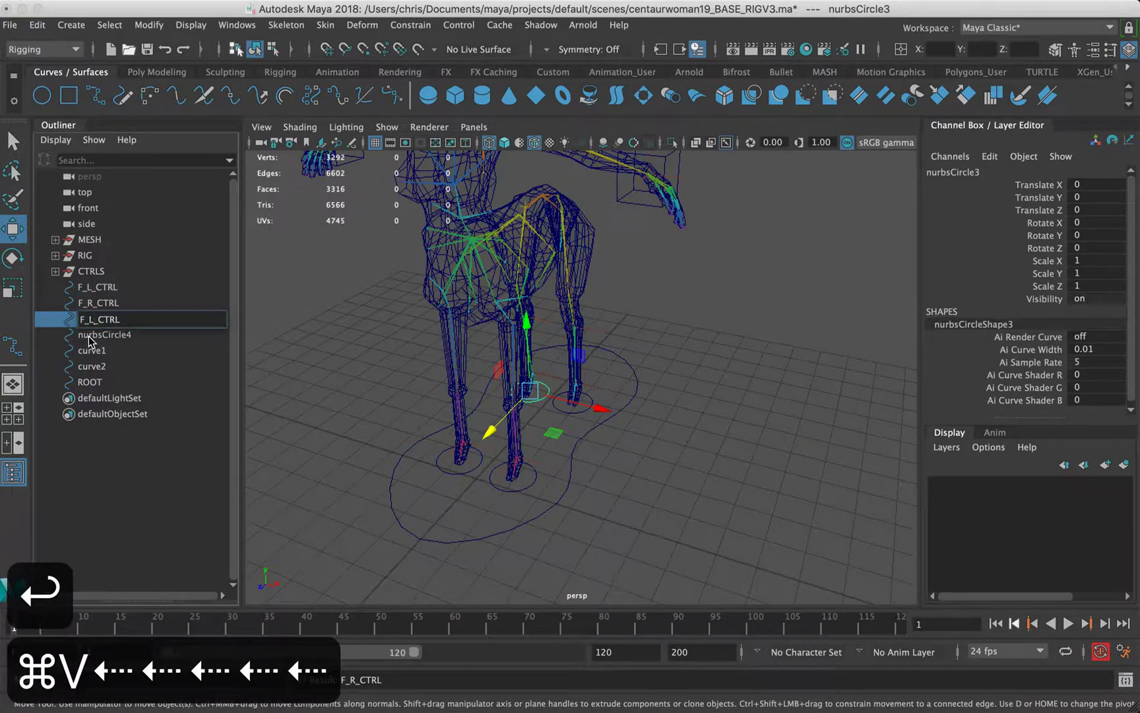
key("BackSpace")
type("R")
key("Left")
key("Left")
type("R")
key("BackSpace")
key("BackSpace")
type("R")
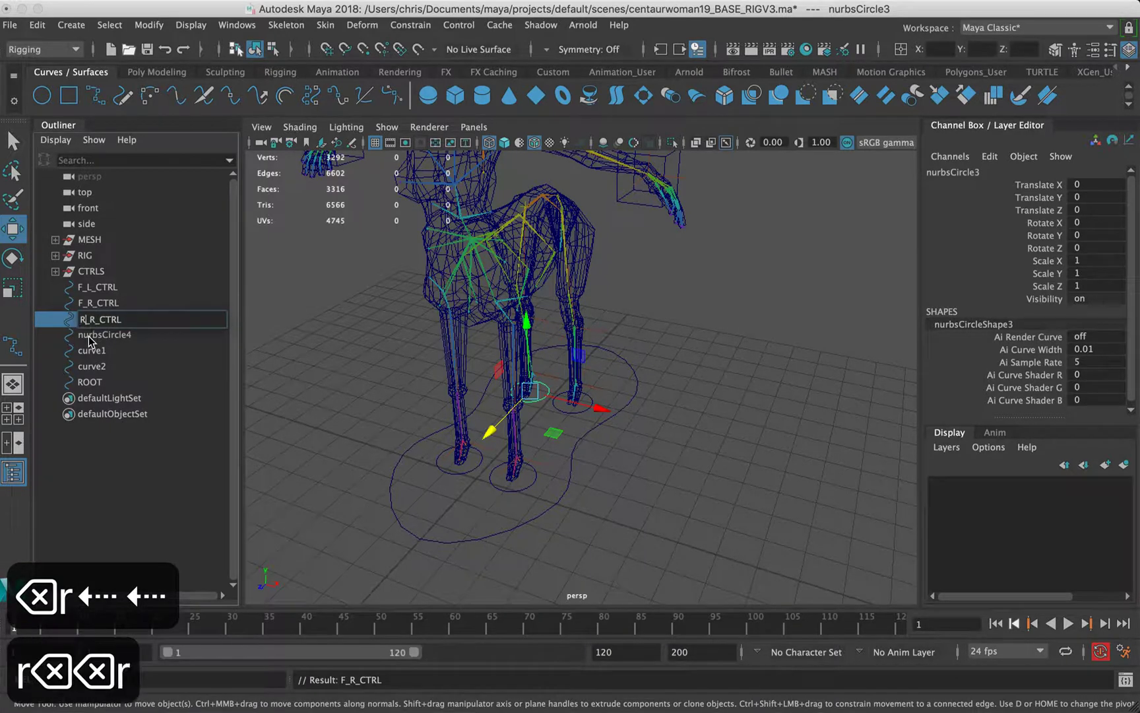
key("Return")
Rename the rear left foot circle to R_L_CTRL, reusing the copied name
left_click(103, 338)
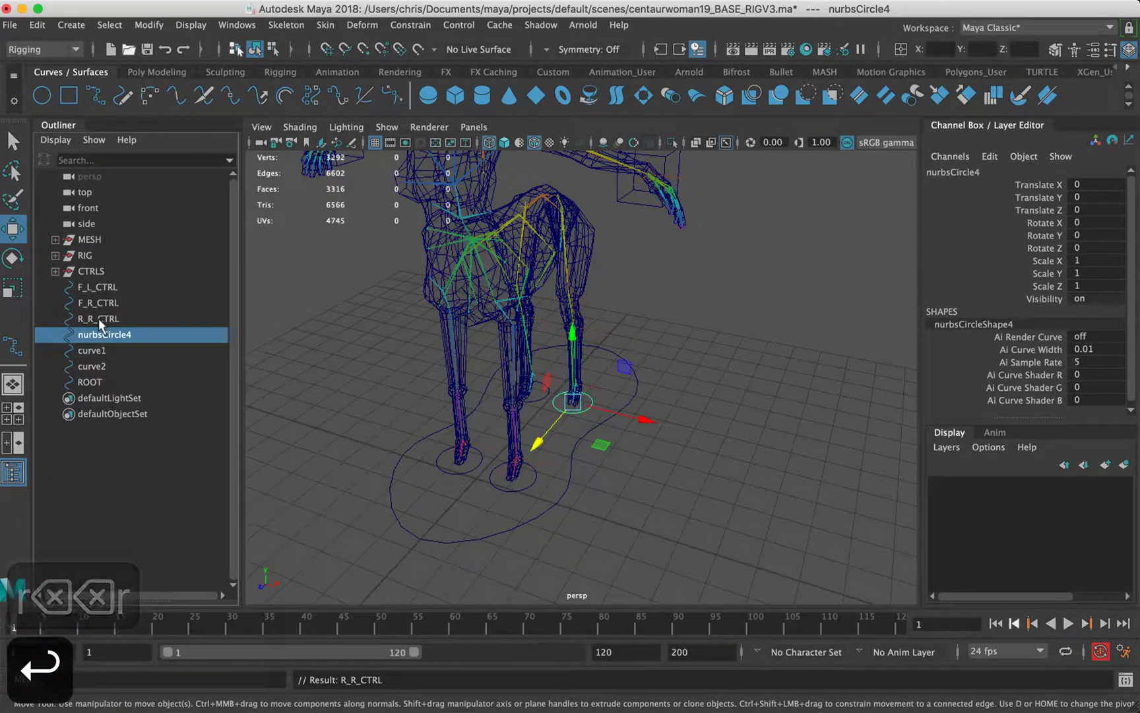
key("Return")
key("cmd+v")
key("Left")
key("Left")
key("Left")
key("Left")
key("Left")
key("Left")
key("Left")
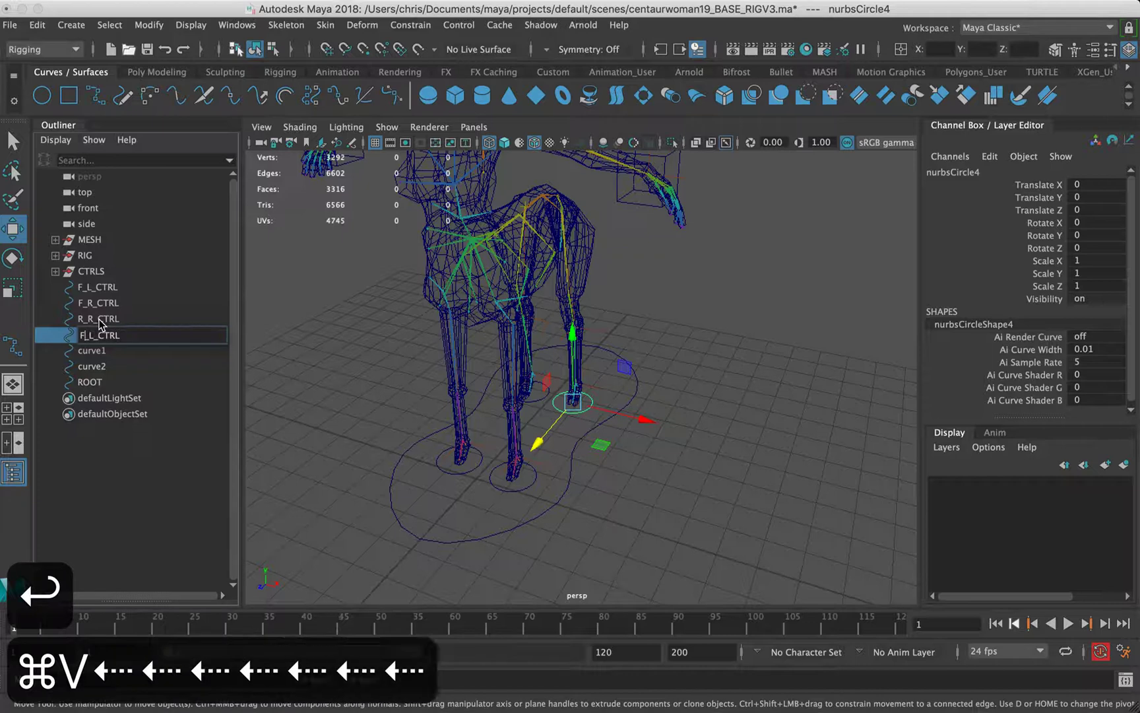
key("BackSpace")
type("R")
key("Return")
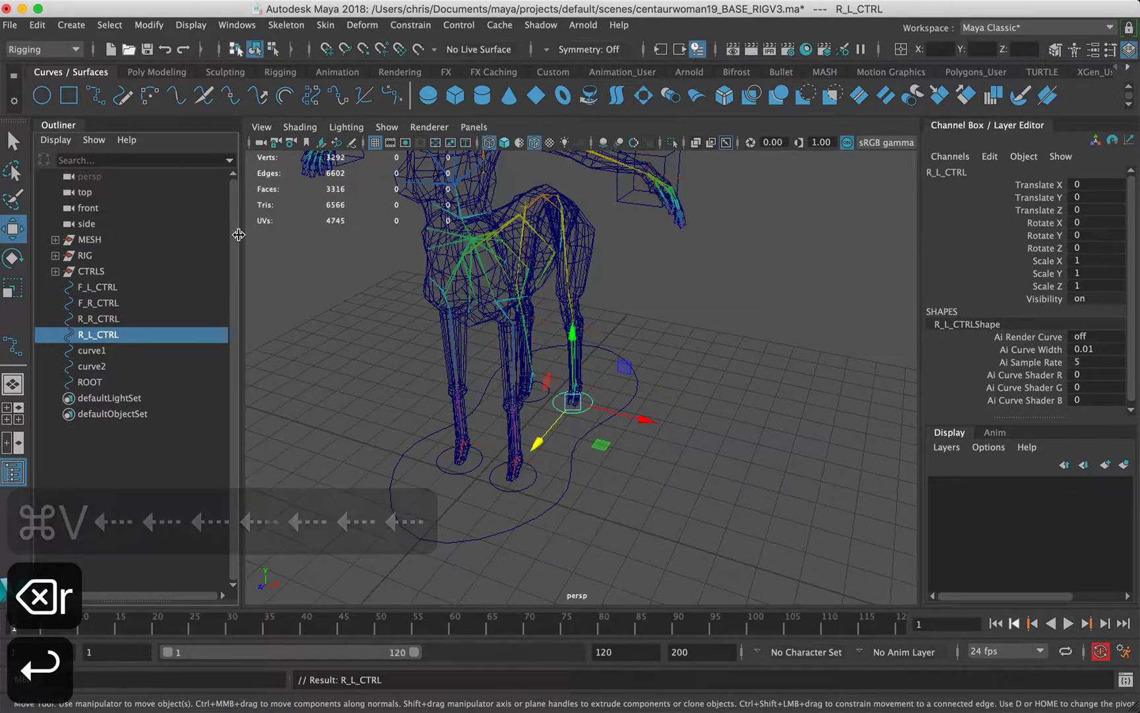
Check the four foot controls against their names and rename the right wrist cube curve to R_ARM_CTRL
left_click(100, 290)
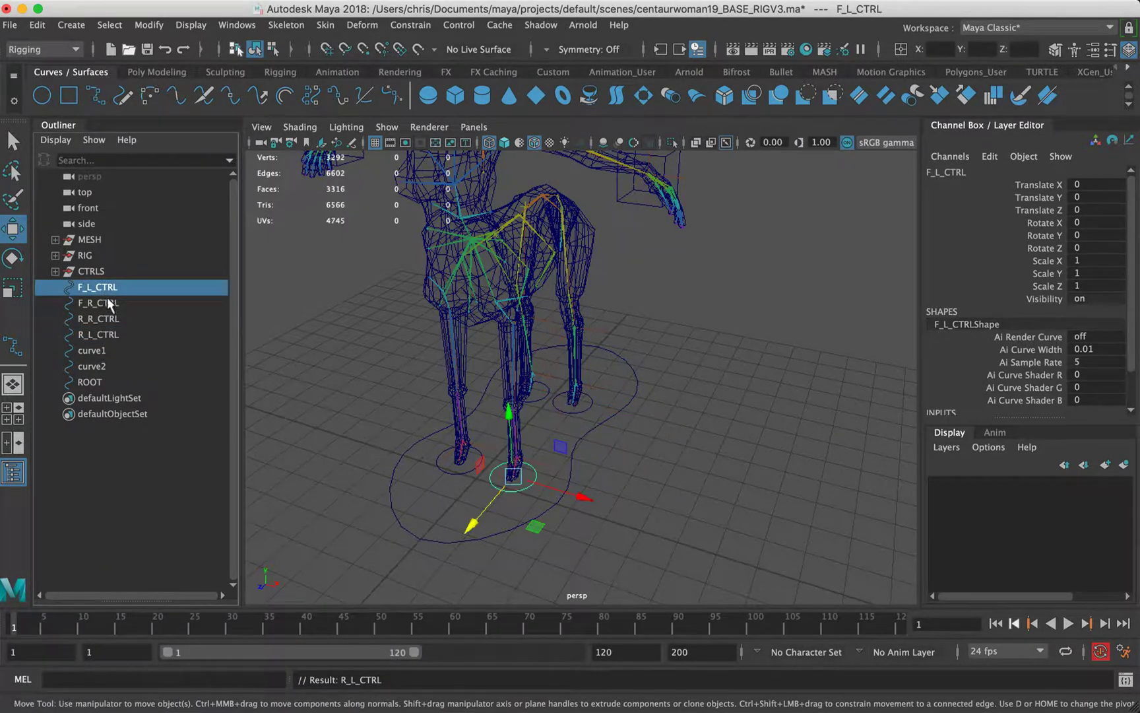
left_click(107, 305)
left_click(108, 320)
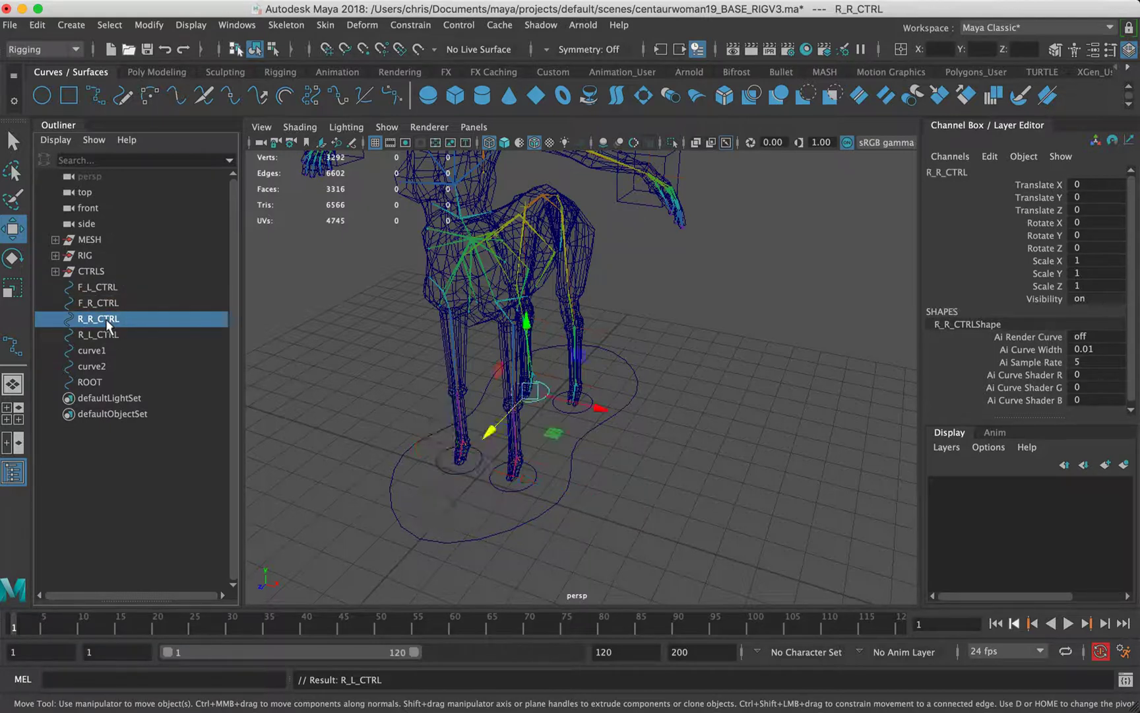
left_click(111, 336)
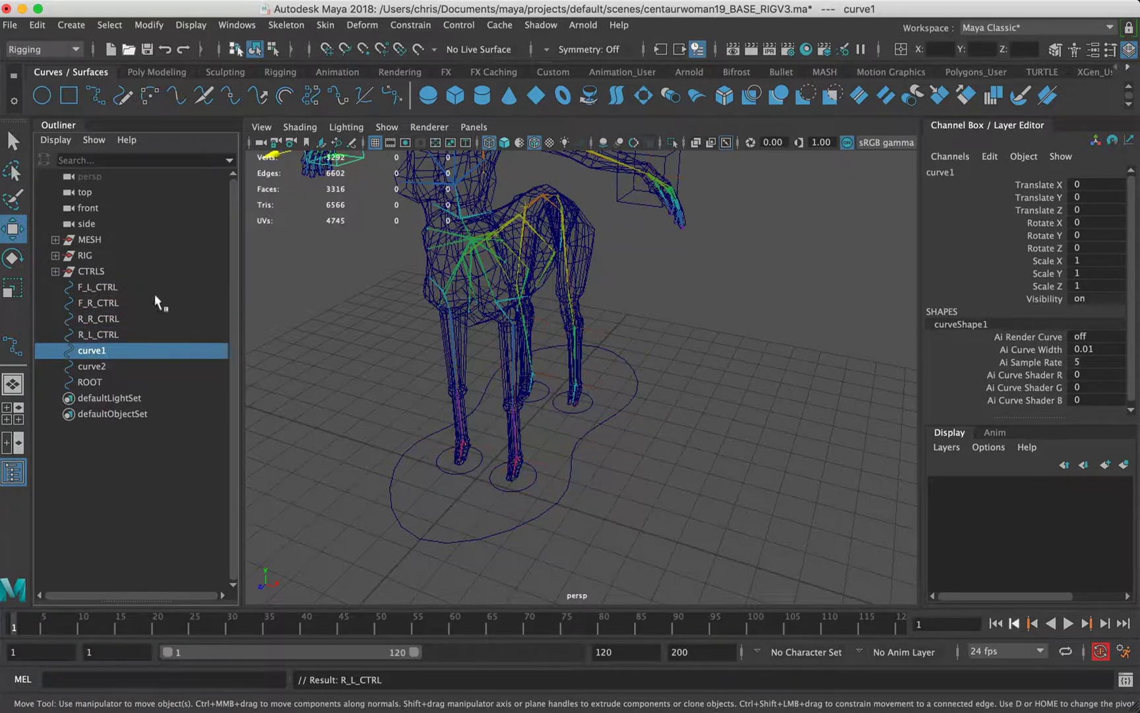
double_click(111, 348)
type("R")
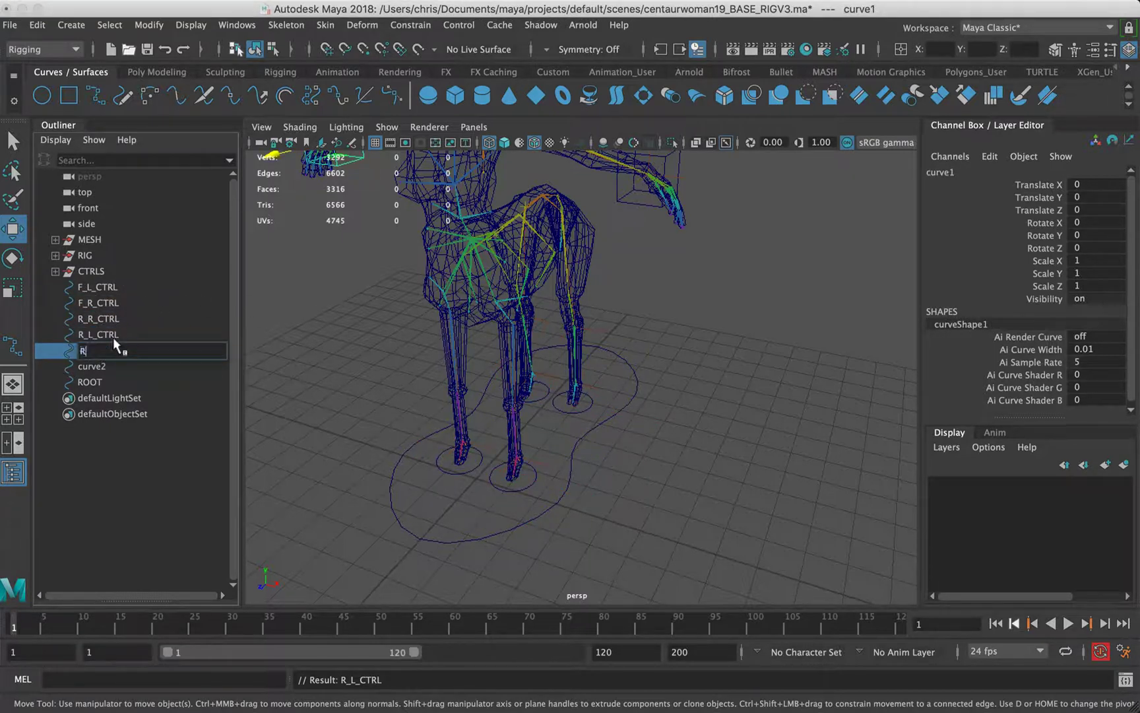
type("_ARM")
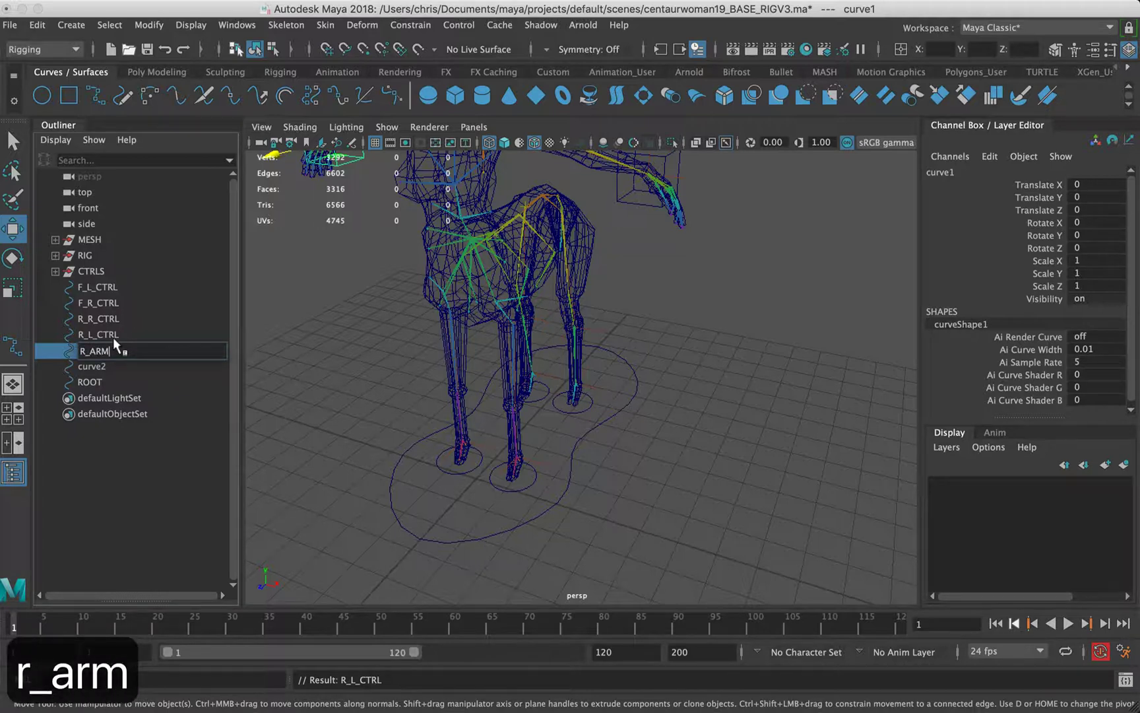
type("_CTRL")
key("Return")
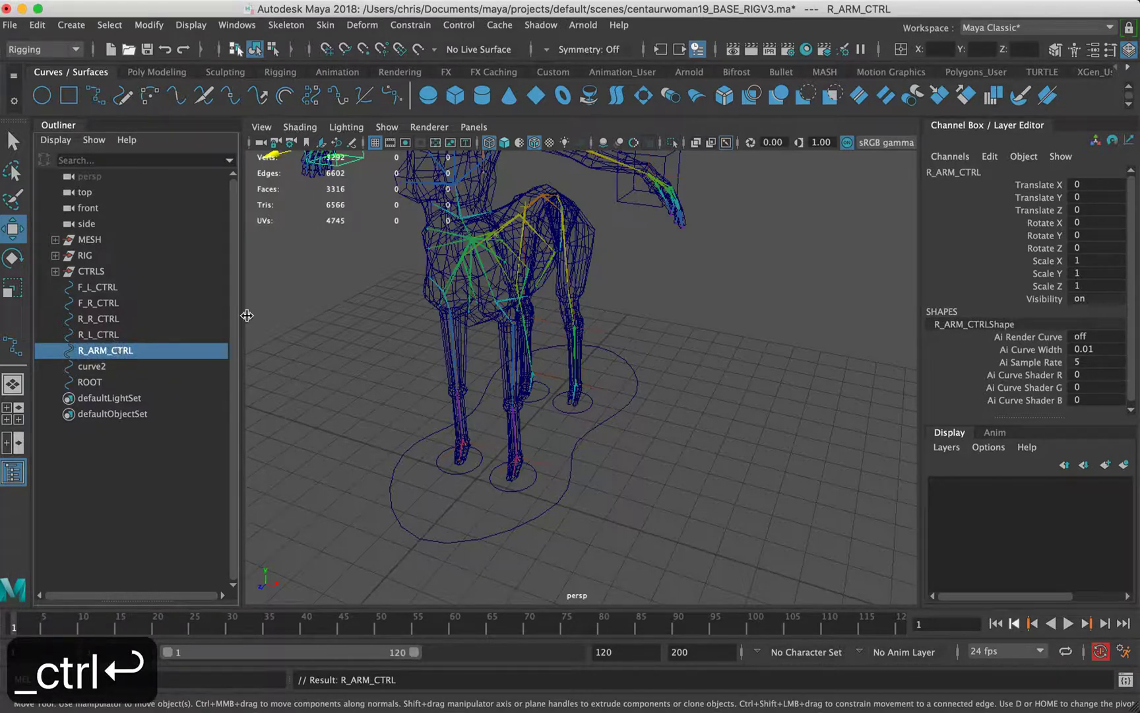
Rename the left wrist cube curve L_ARM_CTRL and clear the selection
left_click(113, 366)
double_click(119, 367)
type("L_")
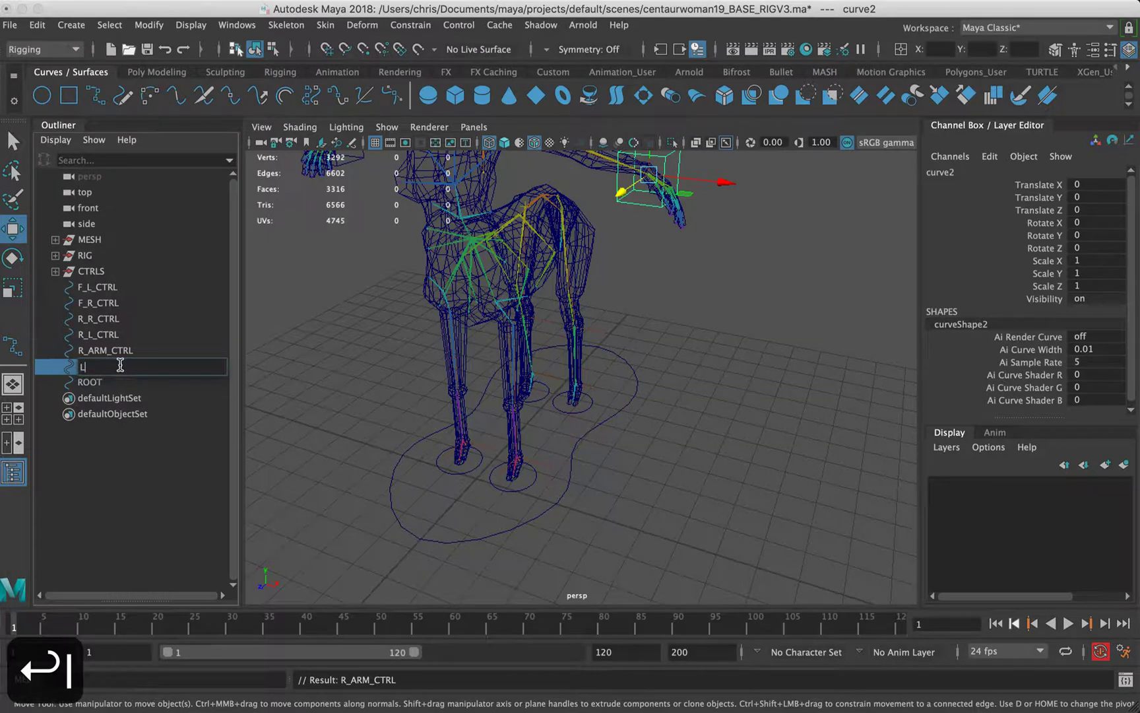
type("ARM_")
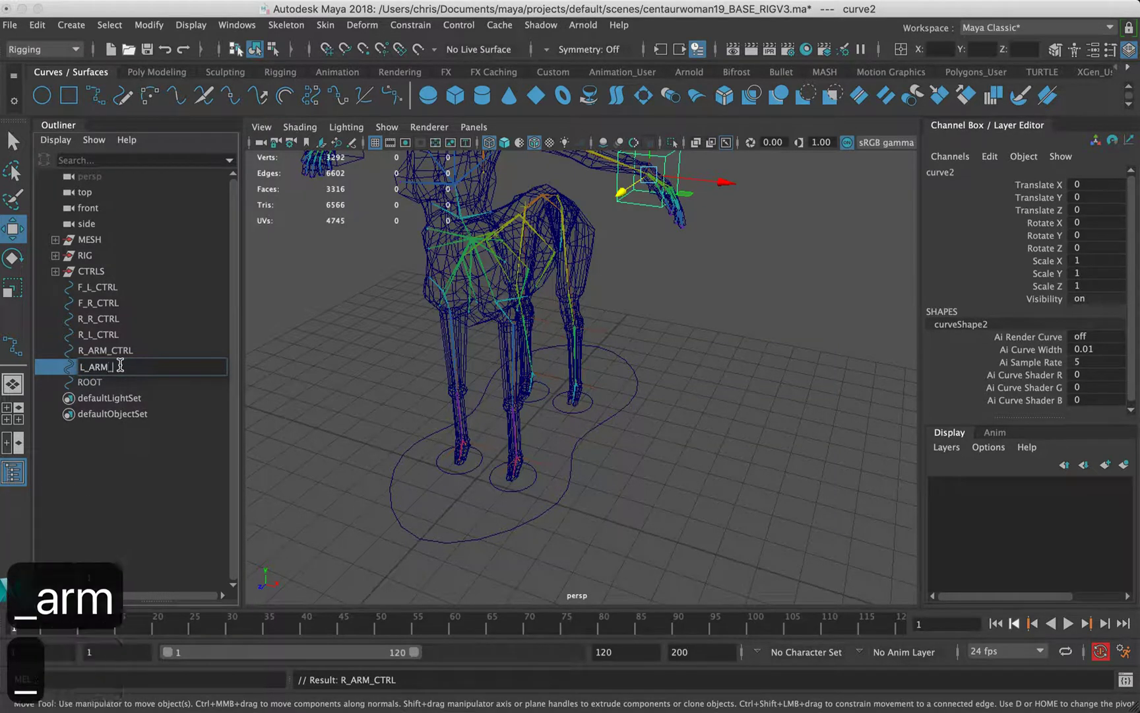
type("CTRL")
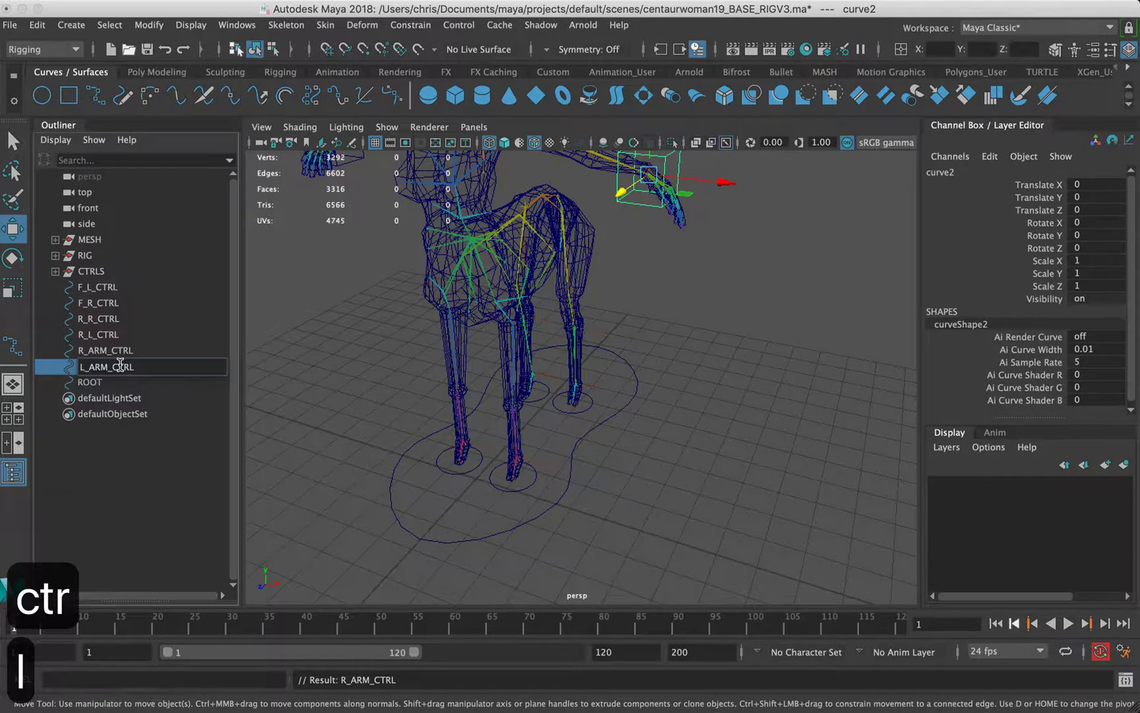
key("Return")
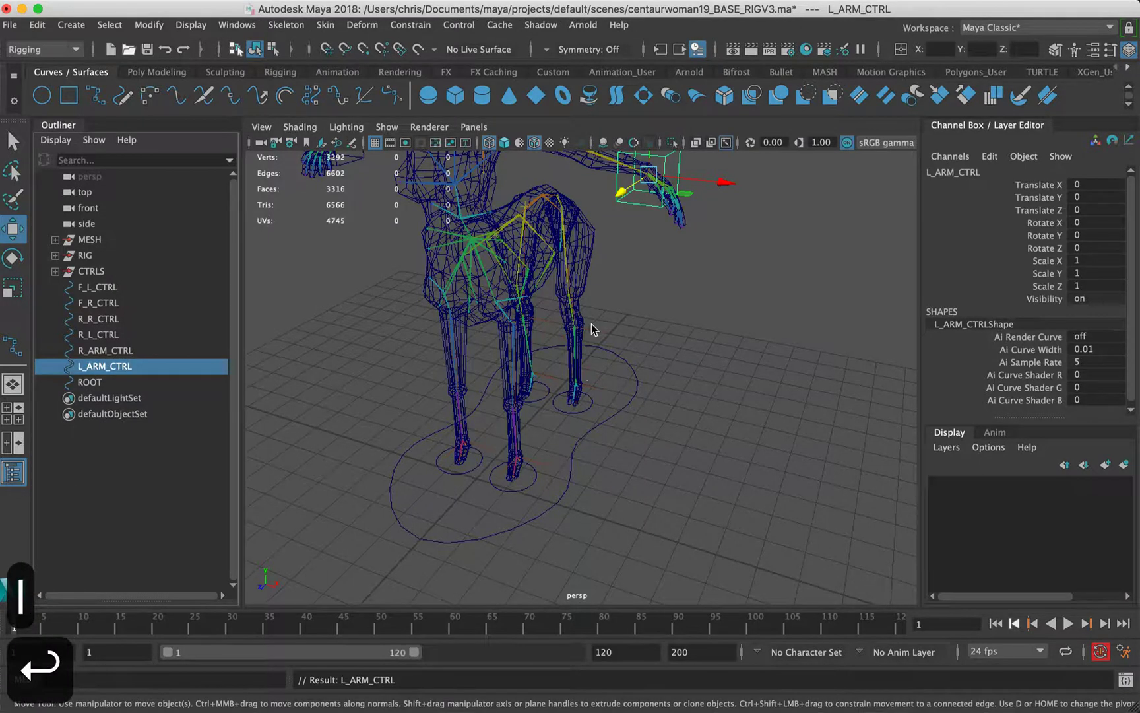
right_click_drag(654, 281, 654, 360, "alt")
left_click(654, 360)
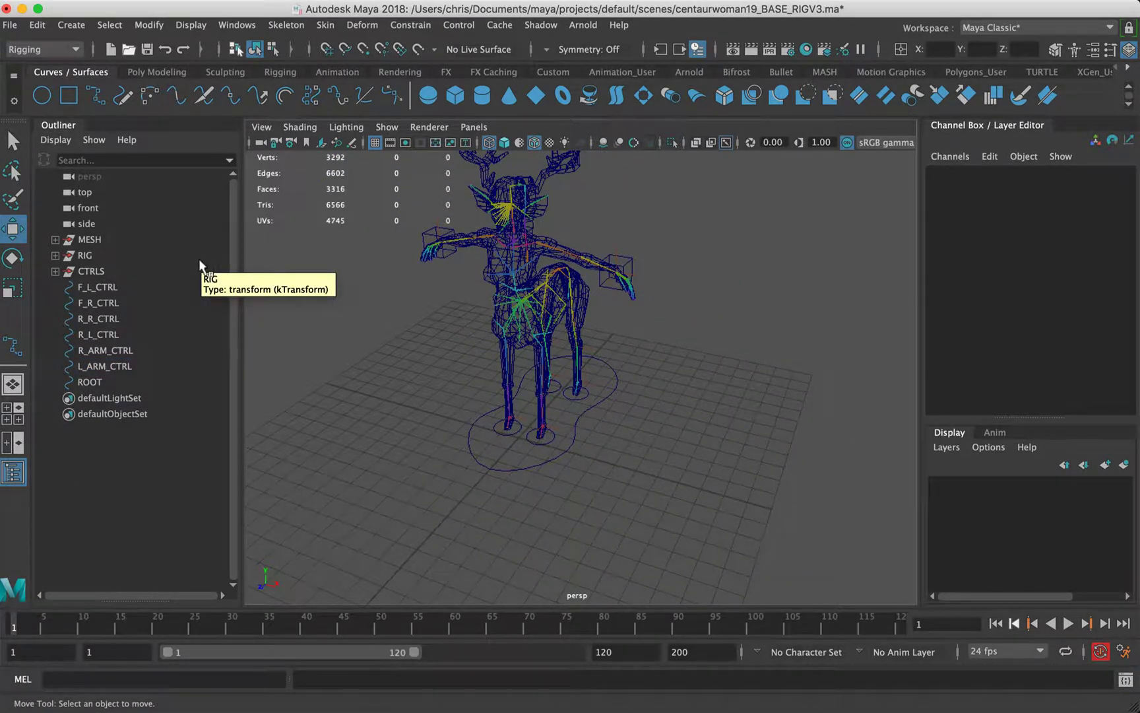
Expand the CTRLS group and put ikHandle1 and ikHandle2 each into a group of its own
left_click(55, 271)
left_click(116, 288)
middle_click_drag(466, 359, 473, 318, "alt")
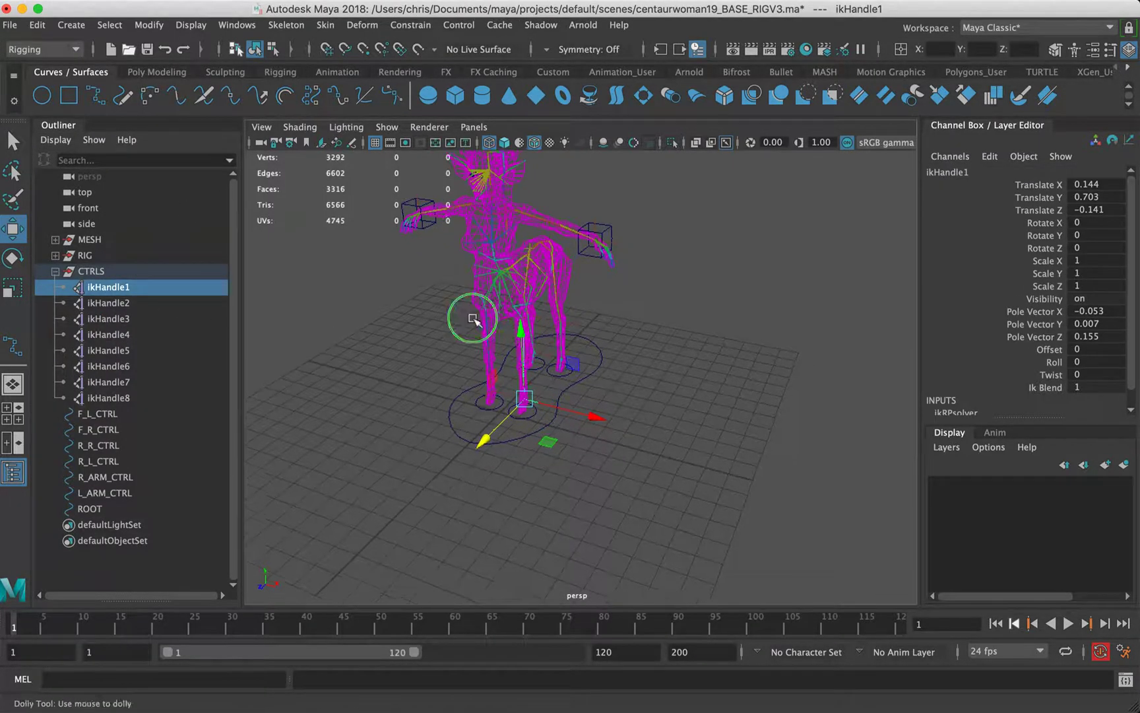
right_click_drag(473, 318, 438, 347, "alt")
middle_click_drag(438, 346, 624, 375, "alt")
left_click_drag(601, 430, 536, 280, "alt")
left_click_drag(645, 337, 590, 356, "alt")
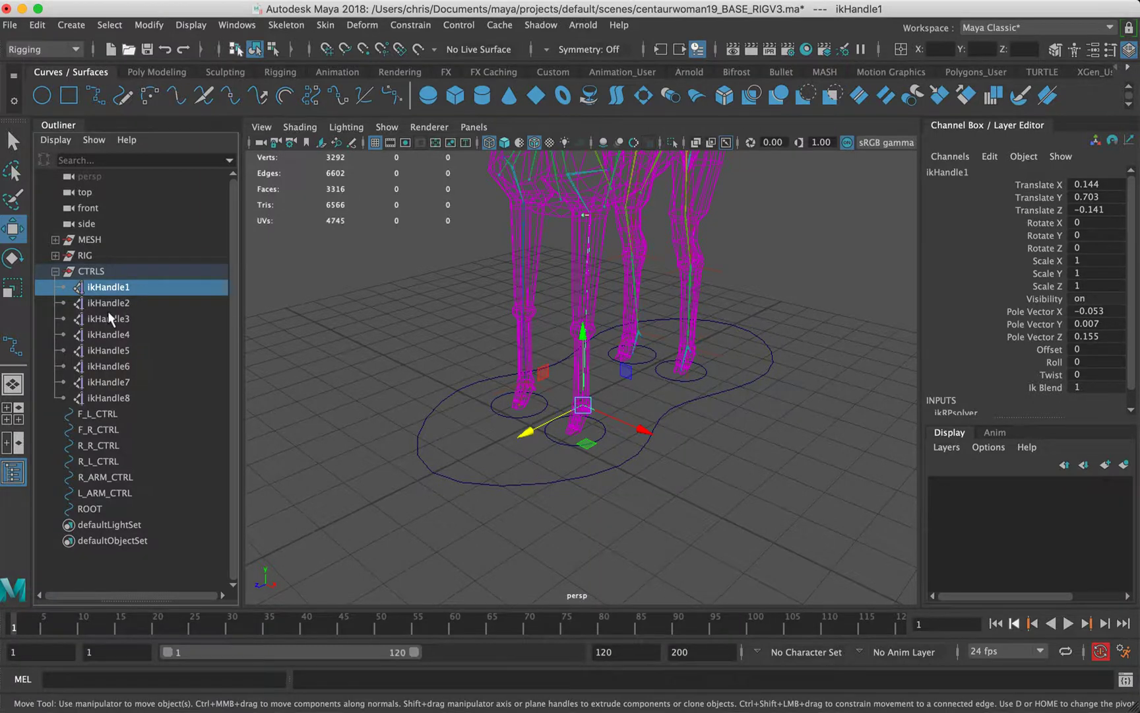
key("super+g")
left_click(116, 290)
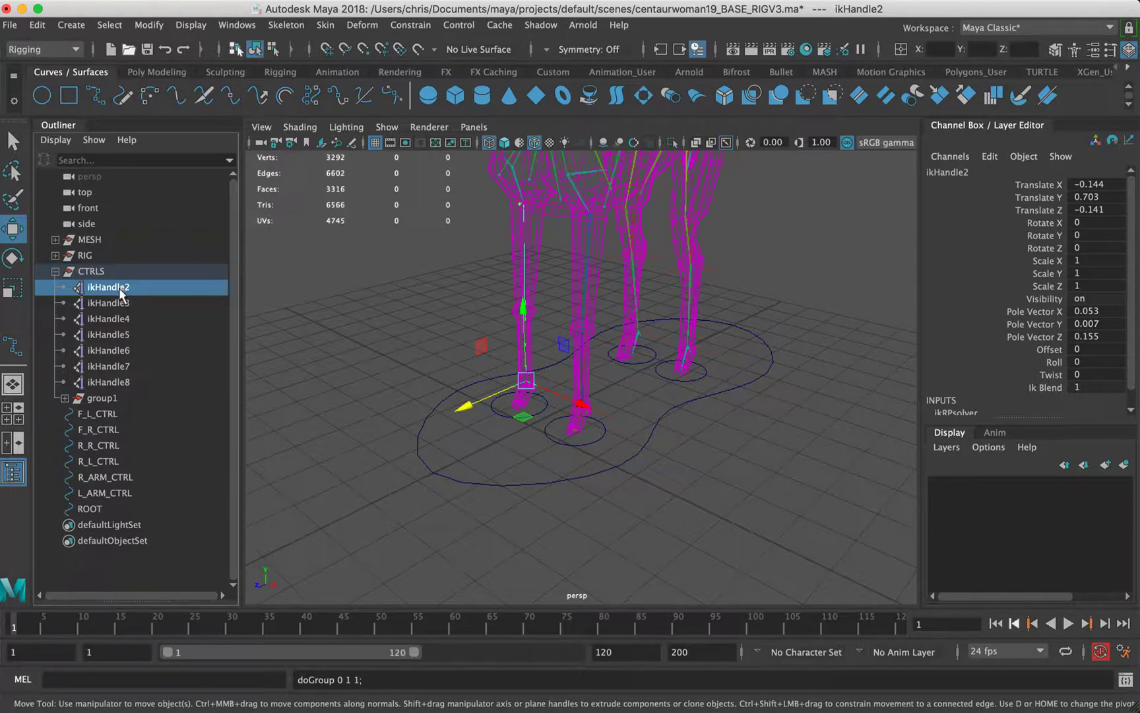
key("super+g")
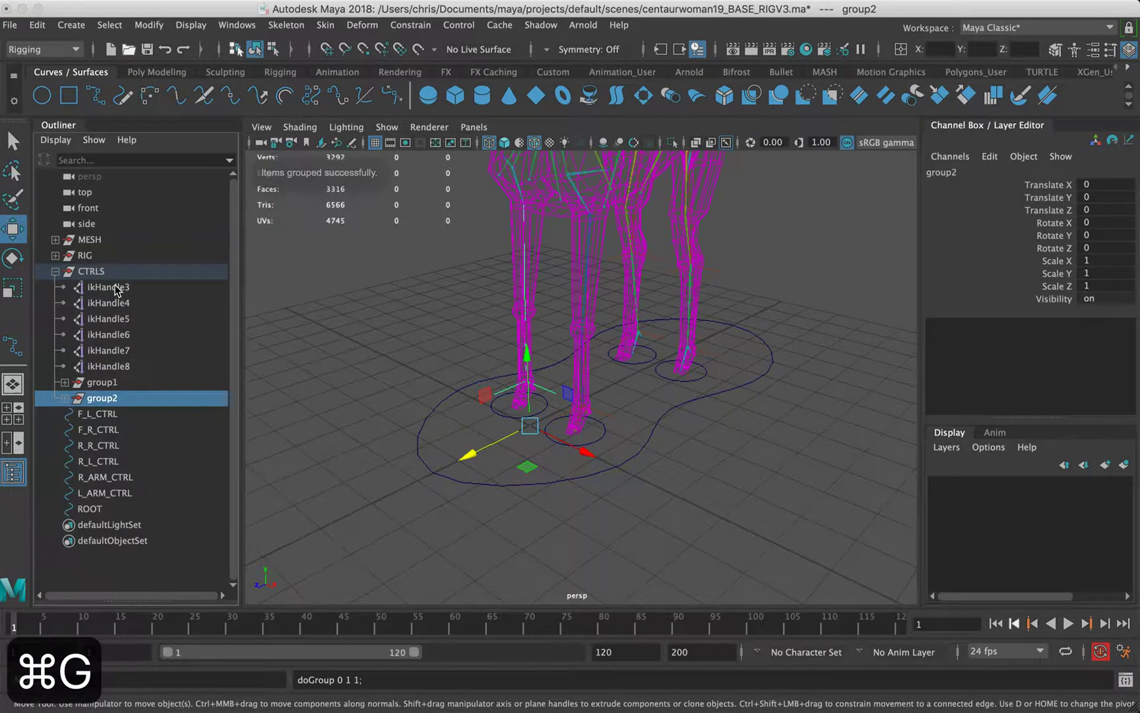
Put each of the remaining IK handles, ikHandle3 through ikHandle8, into its own group inside CTRLS
left_click(115, 288)
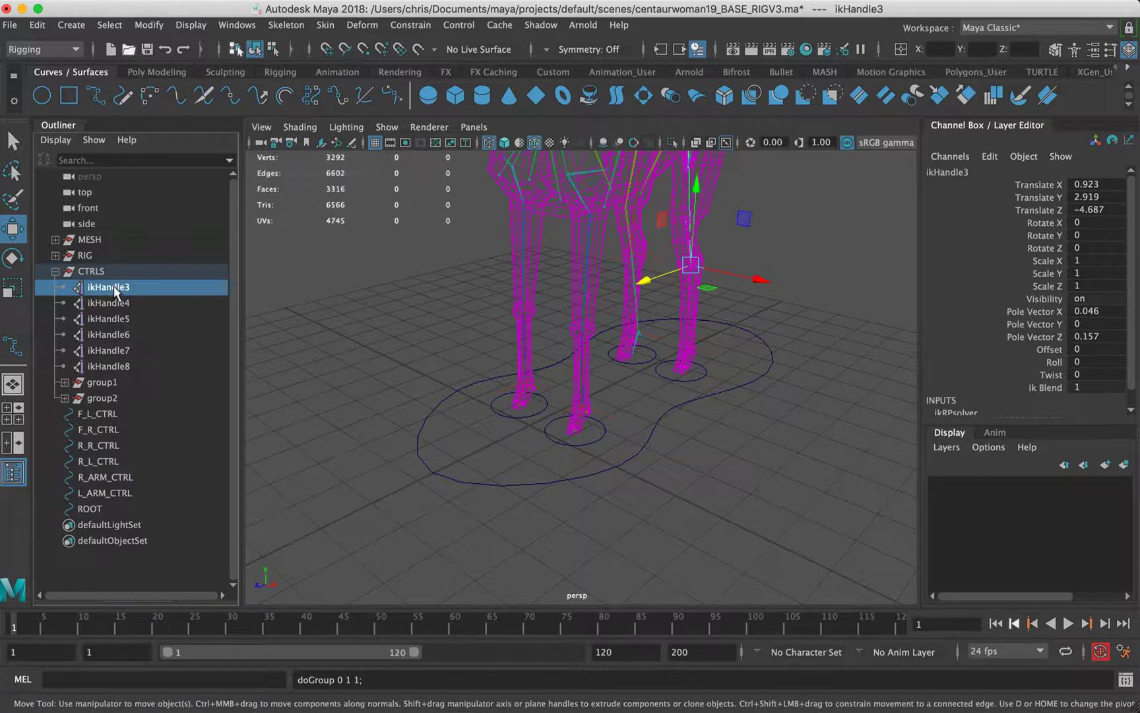
key("super+g")
left_click(117, 291)
key("super+g")
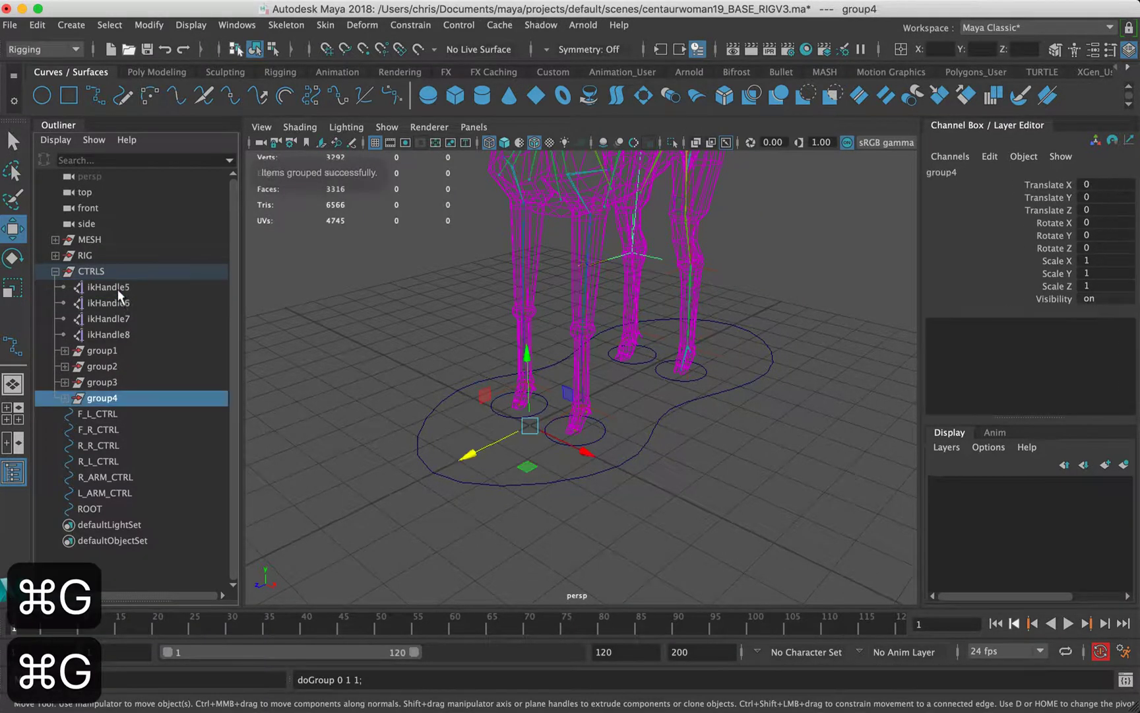
left_click(121, 291)
key("super+g")
left_click(120, 289)
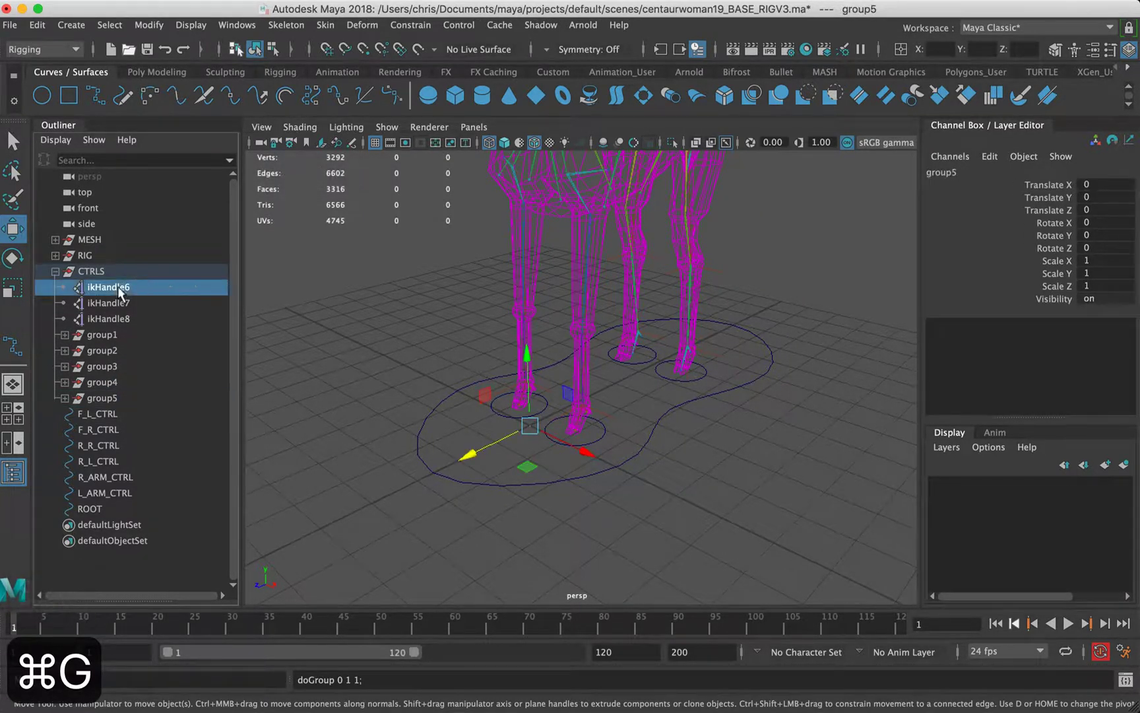
key("super+g")
left_click(120, 288)
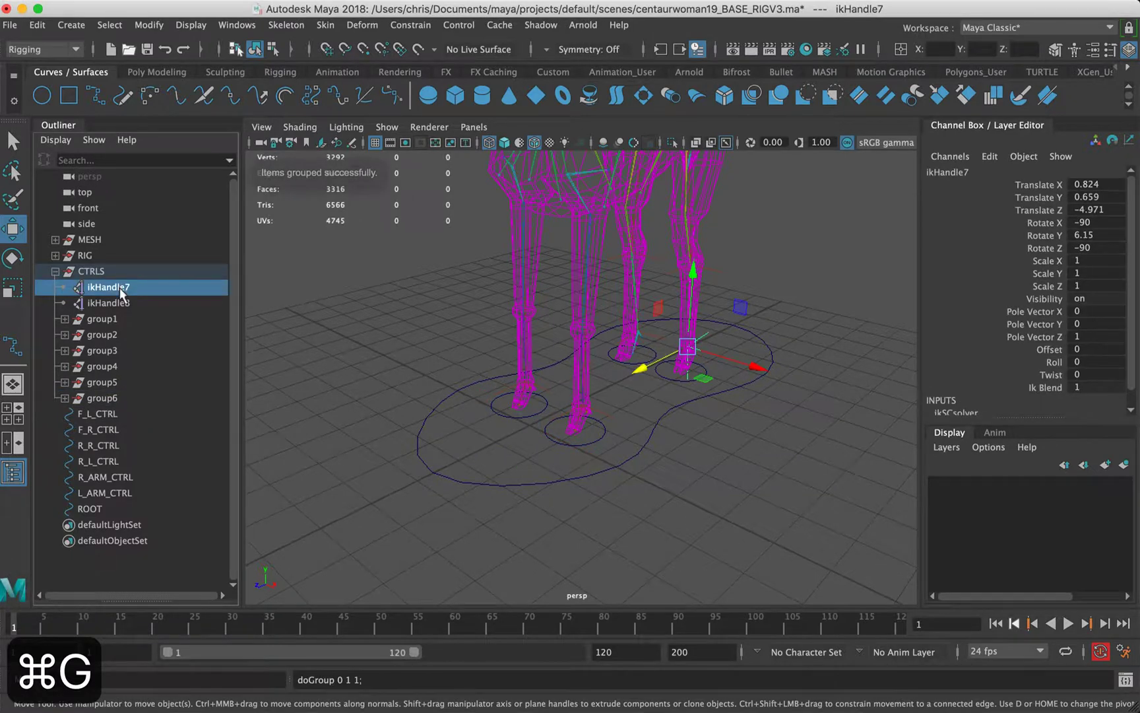
key("super+g")
left_click(119, 287)
key("super+g")
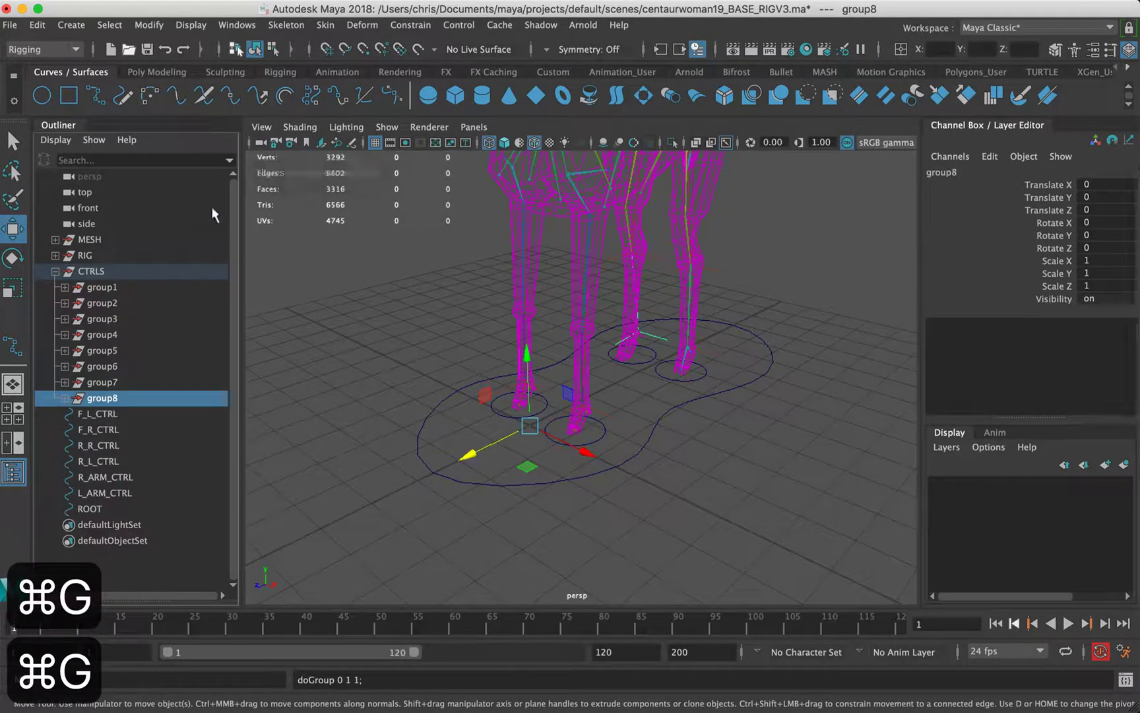
Isolate the CTRLS group in the viewport so only the IK handle groups are displayed
right_click_drag(620, 285, 525, 267, "alt")
middle_click_drag(525, 267, 522, 339, "alt")
left_click_drag(522, 338, 594, 340, "alt")
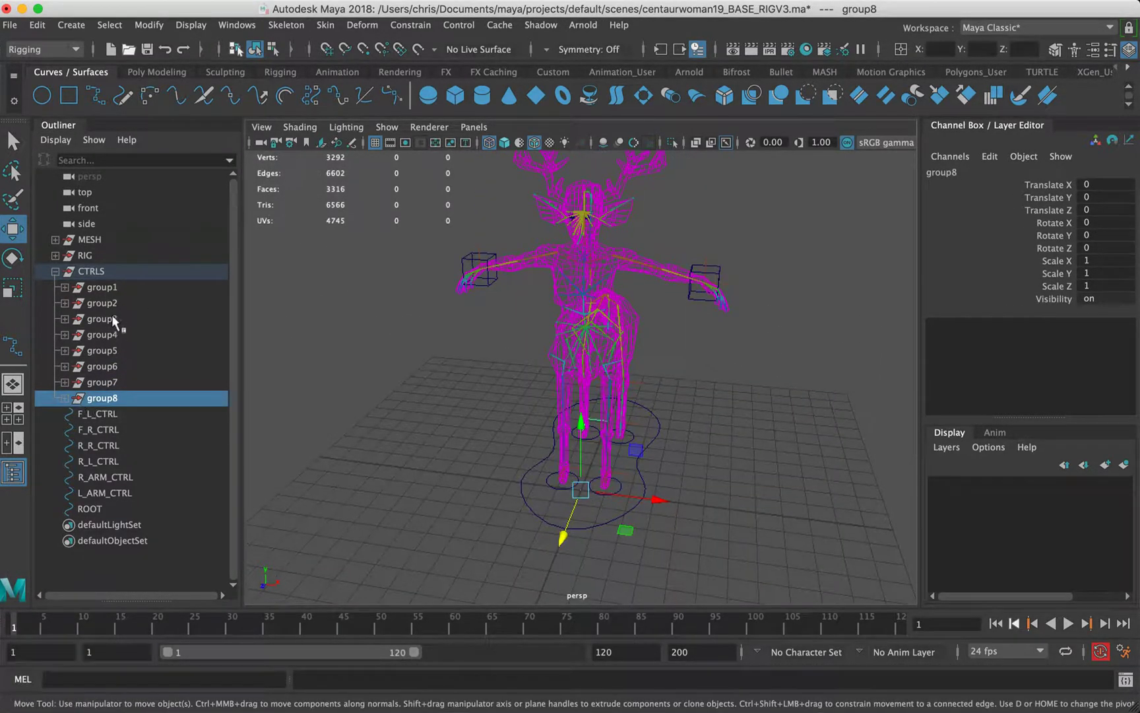
left_click(115, 287)
left_click_drag(423, 339, 447, 282, "alt")
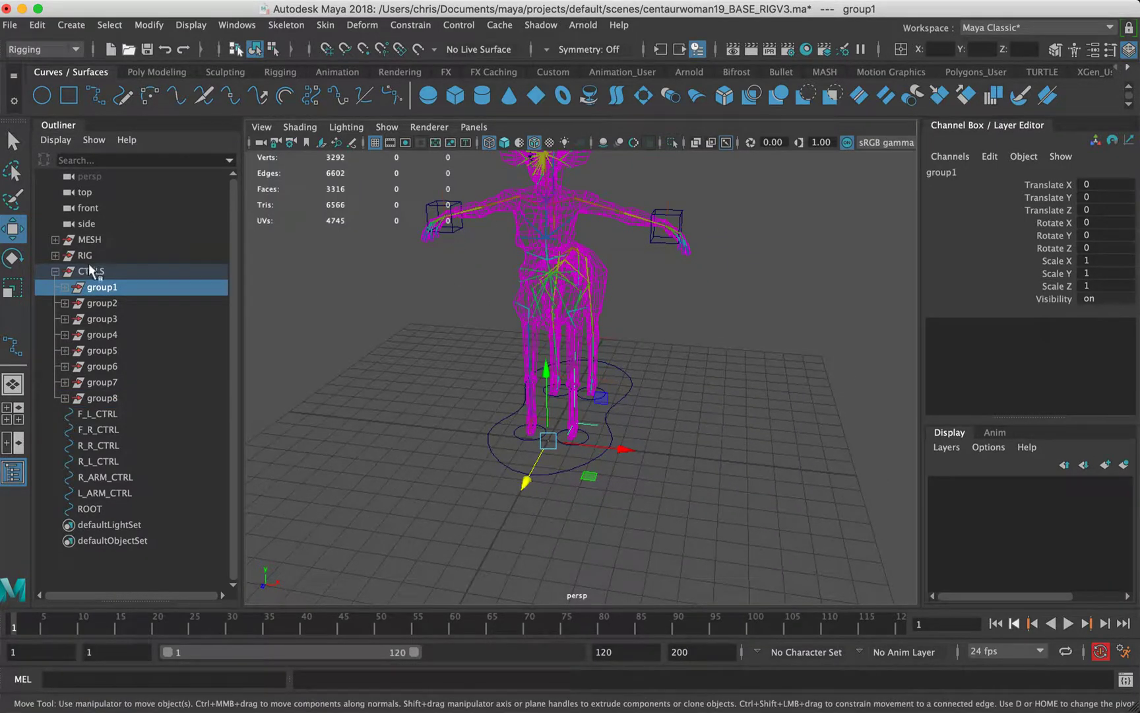
left_click(91, 271)
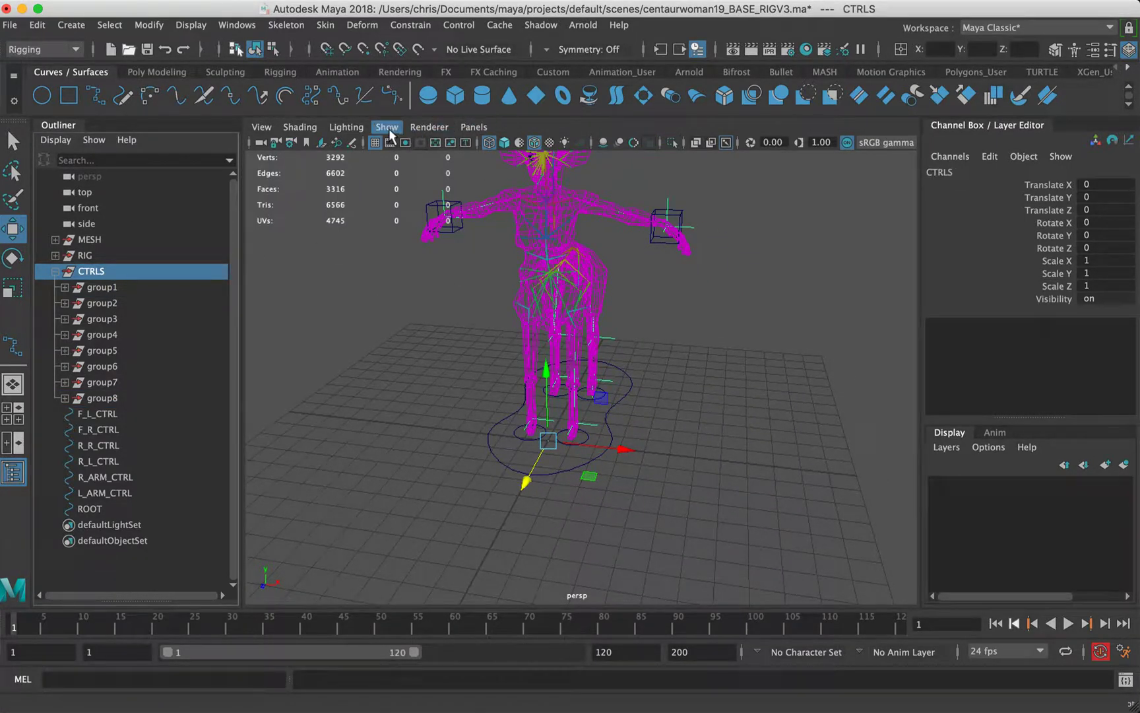
left_click(672, 142)
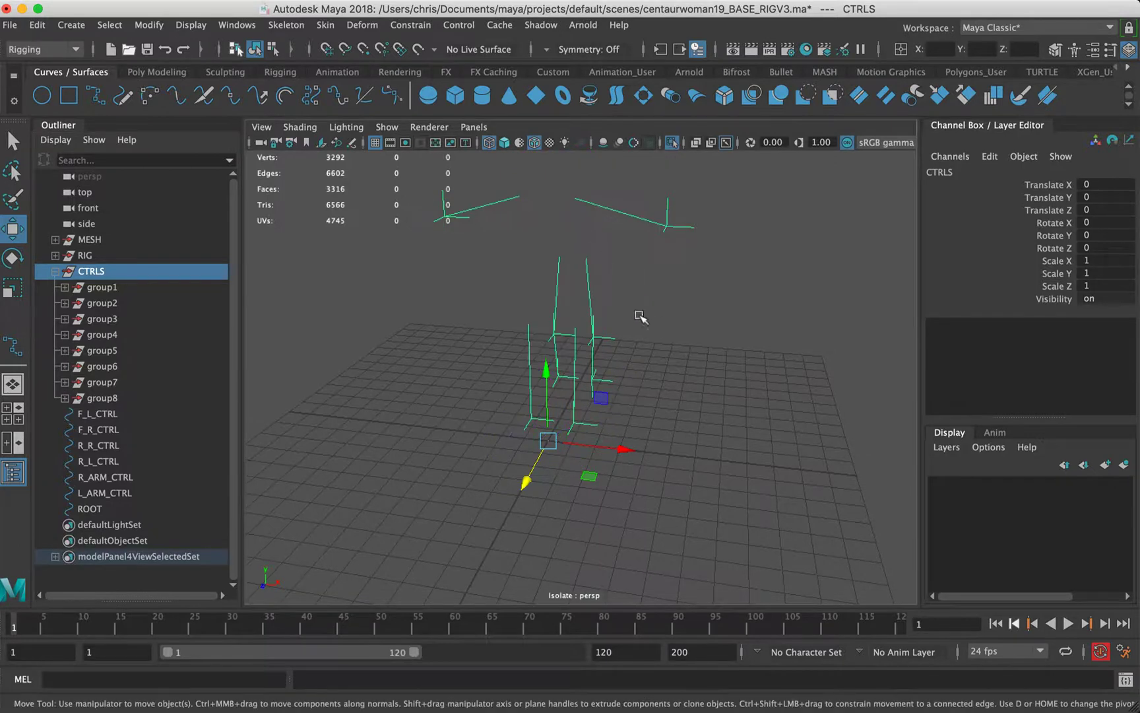
left_click(524, 363)
Compare the transform values of group1 with those of the ikHandle1 nested inside it
left_click(101, 287)
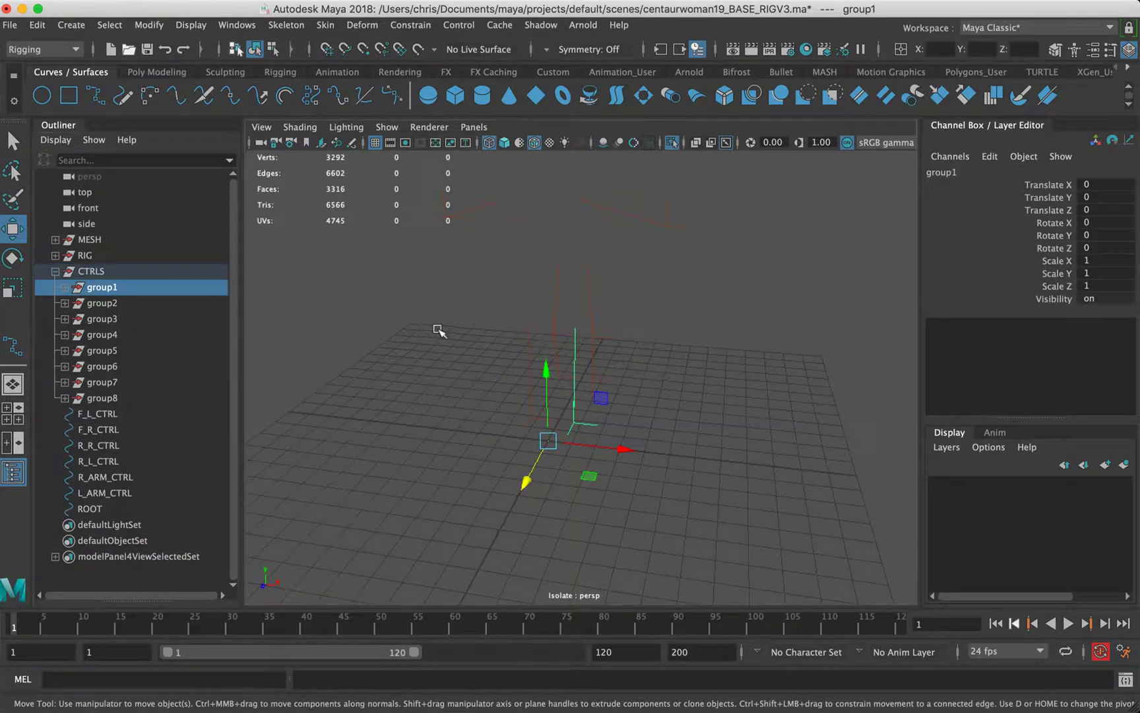
right_click_drag(465, 328, 848, 347, "alt")
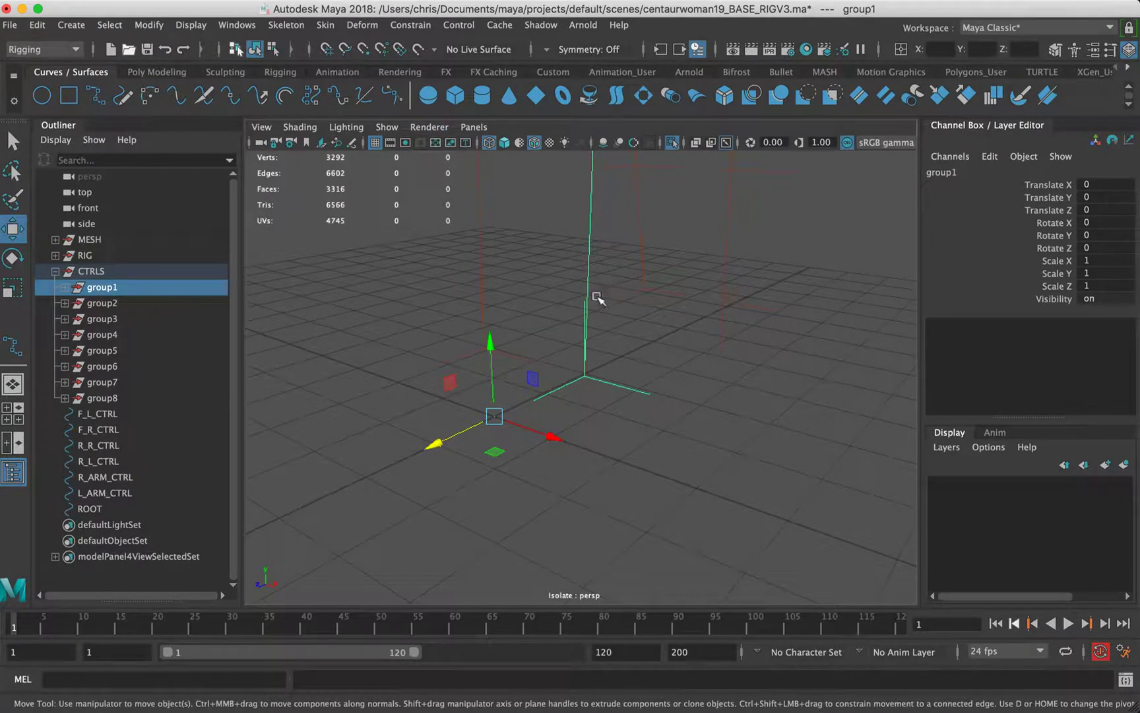
left_click_drag(499, 354, 513, 328, "alt")
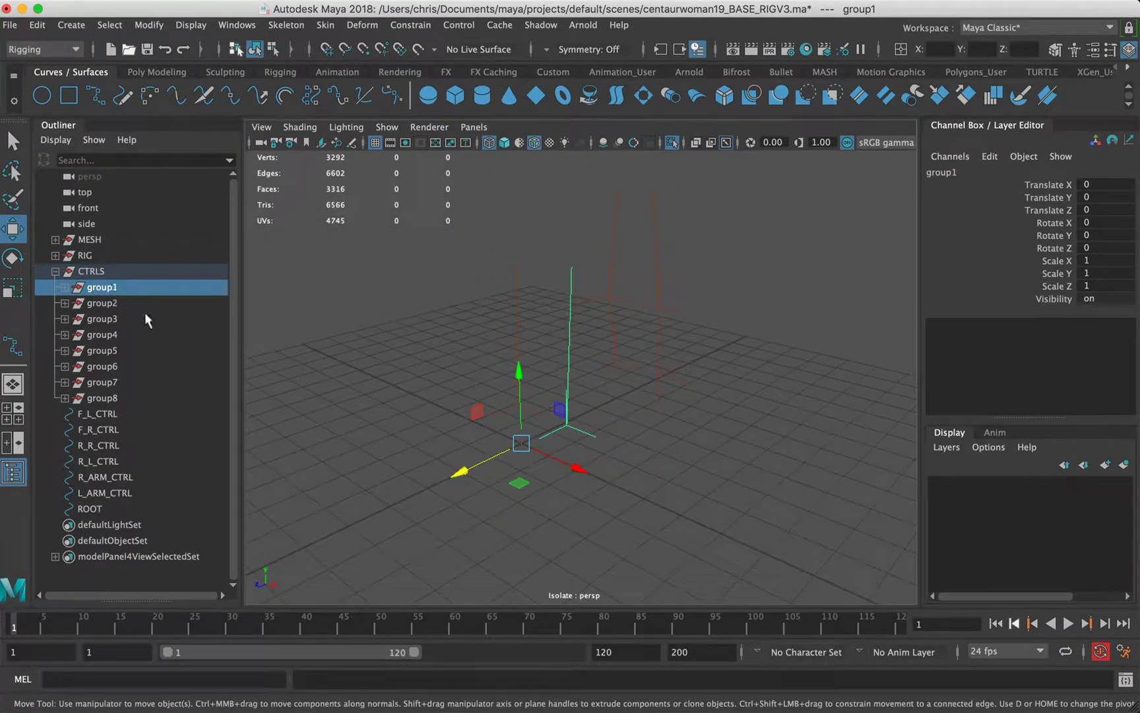
left_click(64, 287)
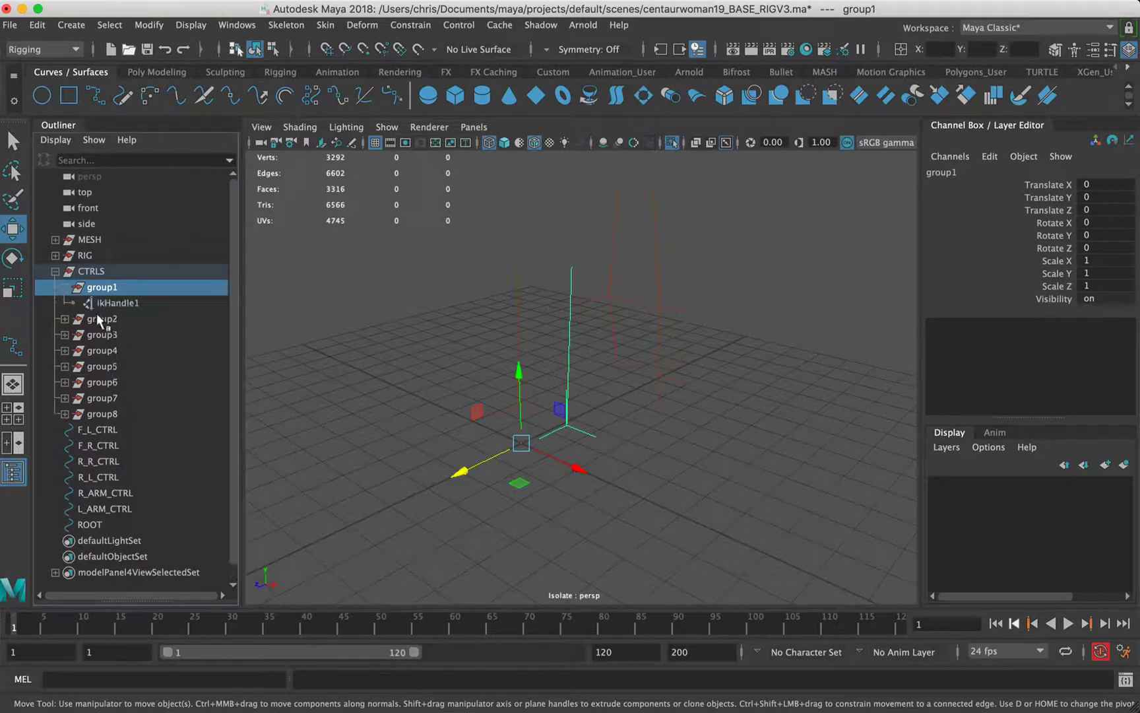
left_click(113, 303)
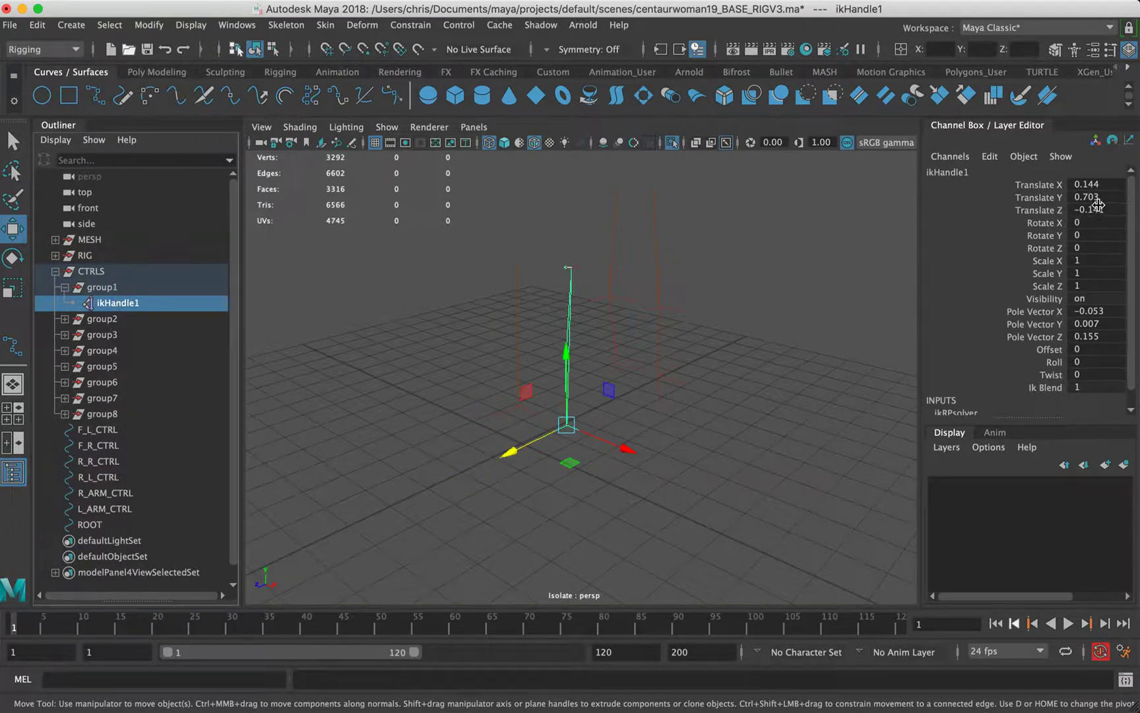
key("Up")
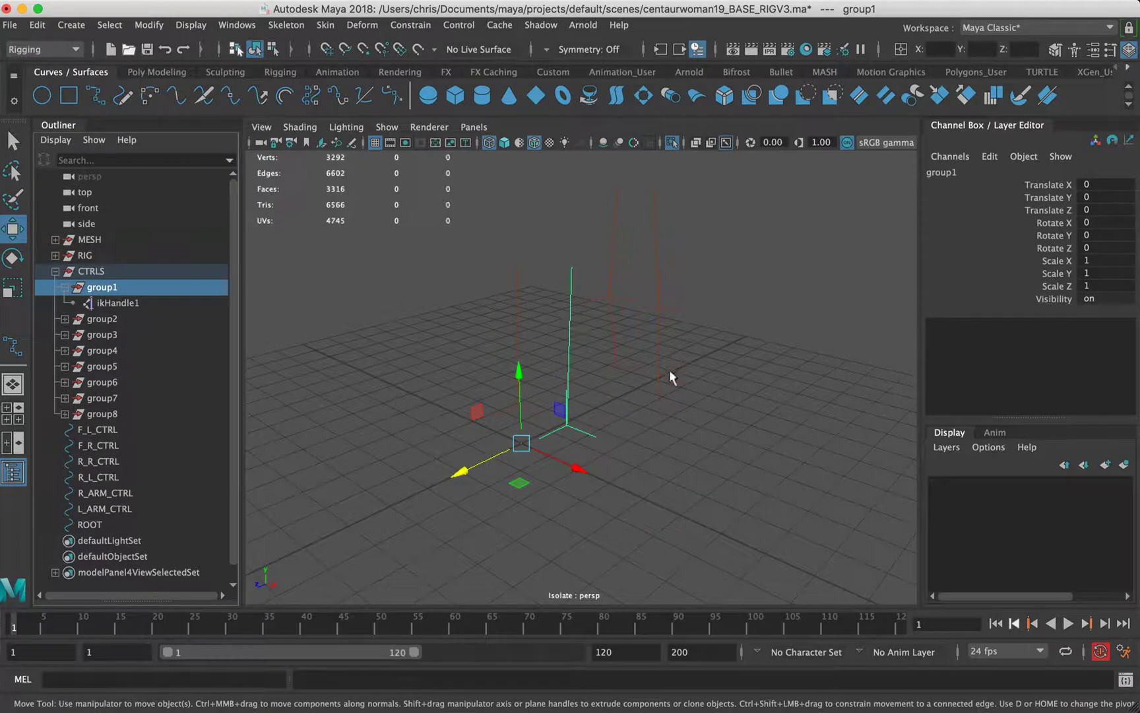
Enter pivot editing for group1 and snap its pivot onto the lower end of its IK handle
left_click_drag(670, 377, 598, 359, "alt")
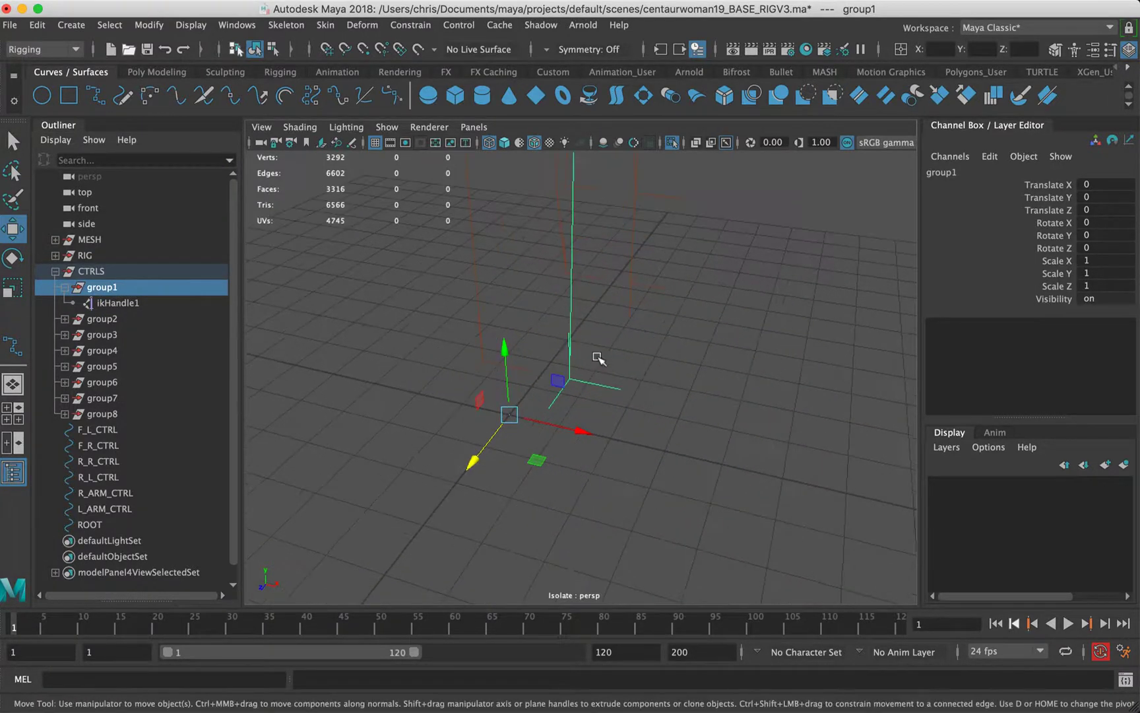
key("d")
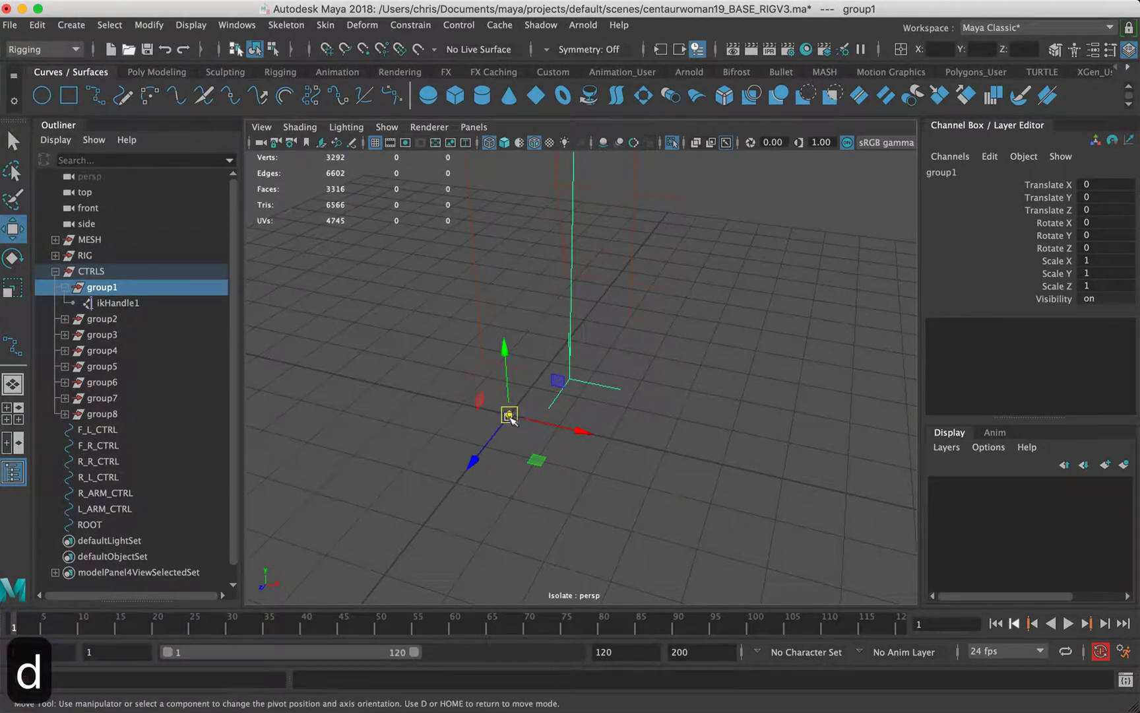
key("v")
left_click_drag(509, 416, 574, 382)
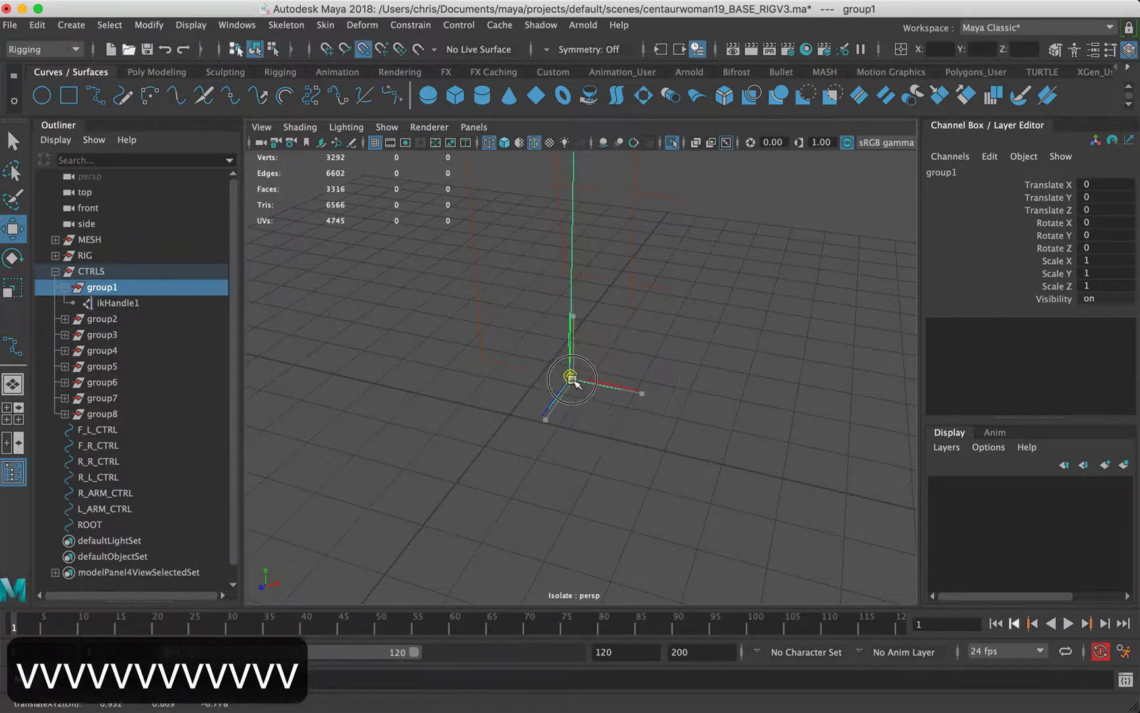
End the isolation to show the whole model and check group1's pivot closely against the front left ankle
left_click(387, 127)
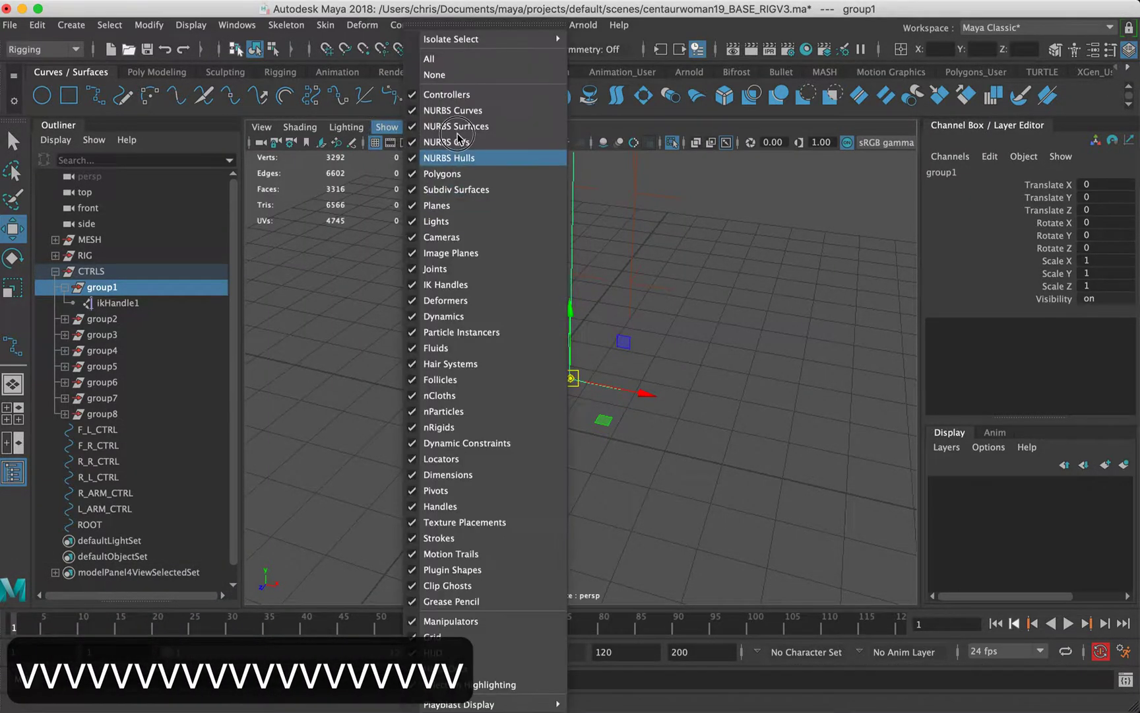
left_click(438, 61)
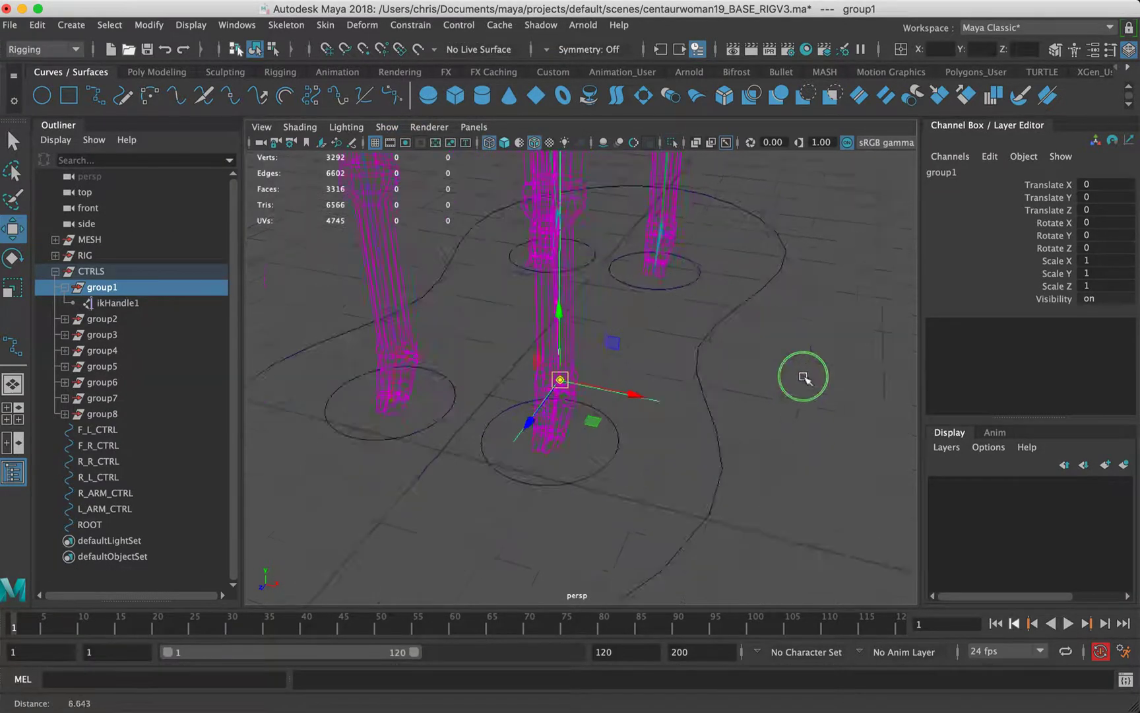
right_click_drag(803, 377, 971, 383, "alt")
left_click_drag(538, 375, 499, 392, "alt")
right_click_drag(499, 392, 983, 416, "alt")
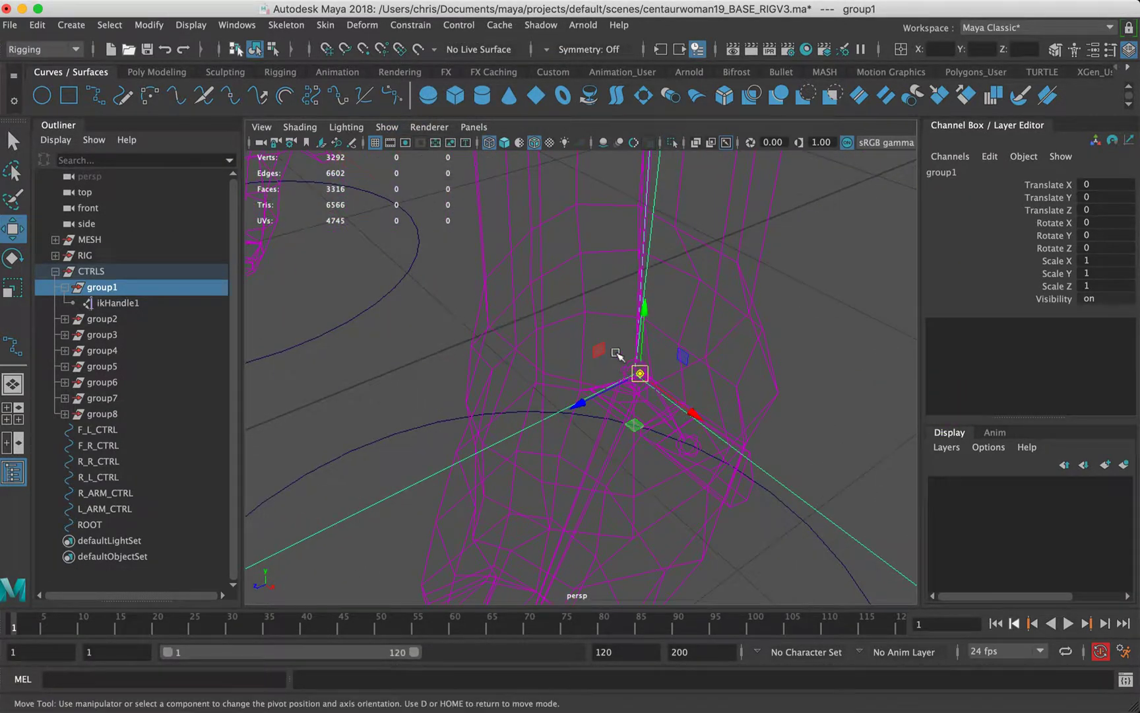
Hide polygons in the viewport and snap group1's pivot onto the front left ankle joint
left_click(393, 128)
left_click(462, 170)
key("v")
left_click_drag(610, 378, 606, 375)
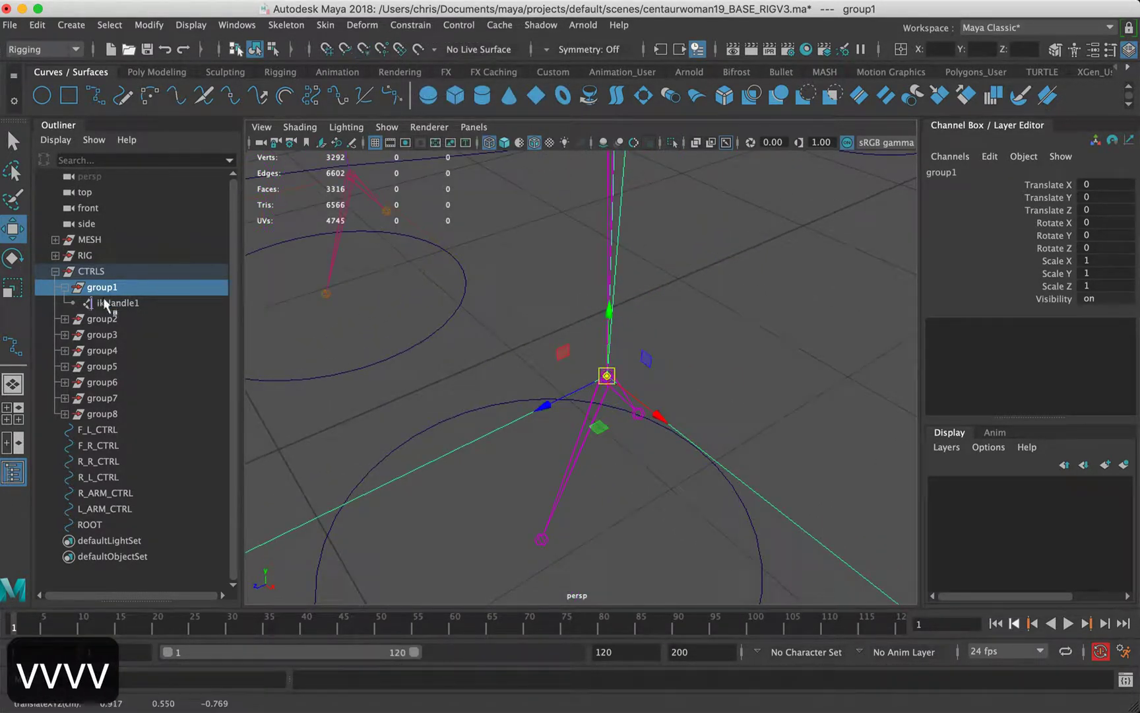
Snap the pivot of group2 onto the front right ankle joint
left_click(104, 321)
right_click_drag(689, 352, 471, 283, "alt")
left_click_drag(471, 283, 532, 350, "alt")
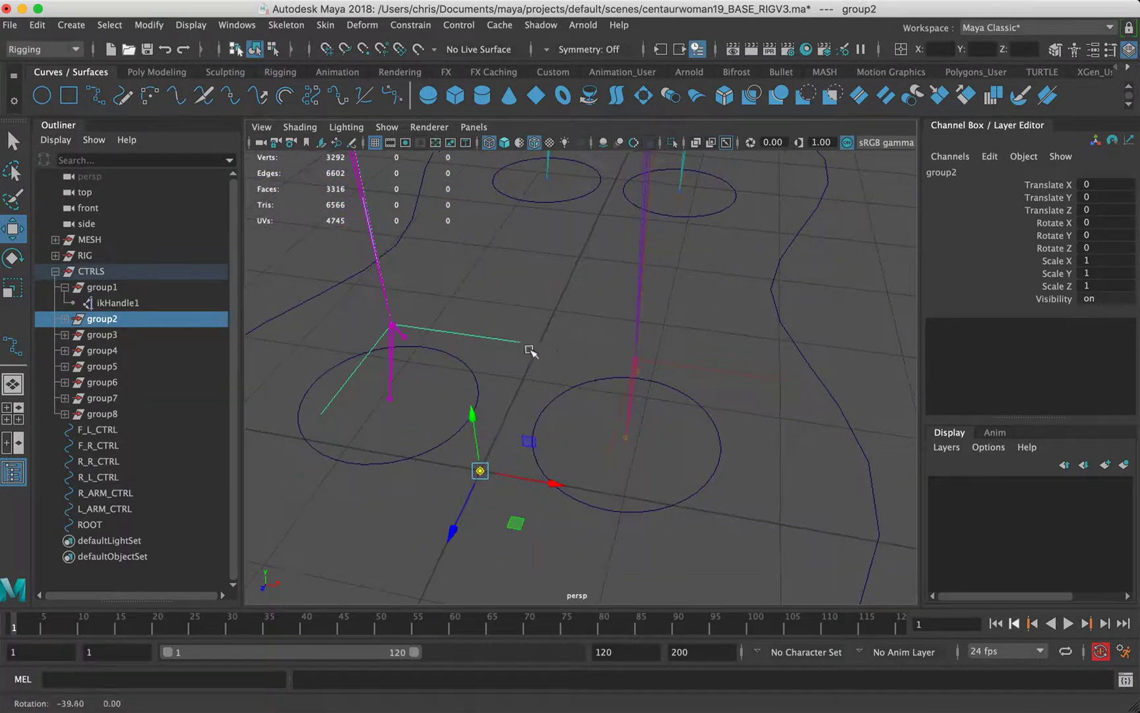
key("v")
left_click_drag(464, 457, 390, 321)
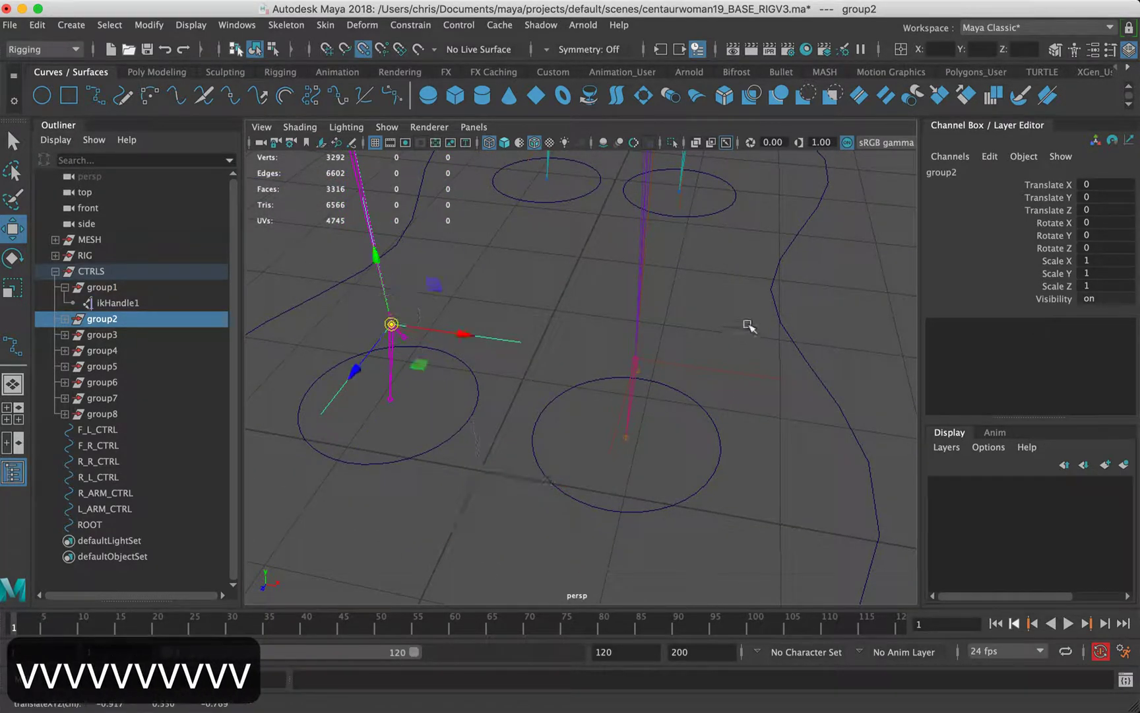
Snap the pivot of group3 onto the rear left hock joint
left_click_drag(749, 326, 317, 370, "alt")
left_click(119, 333)
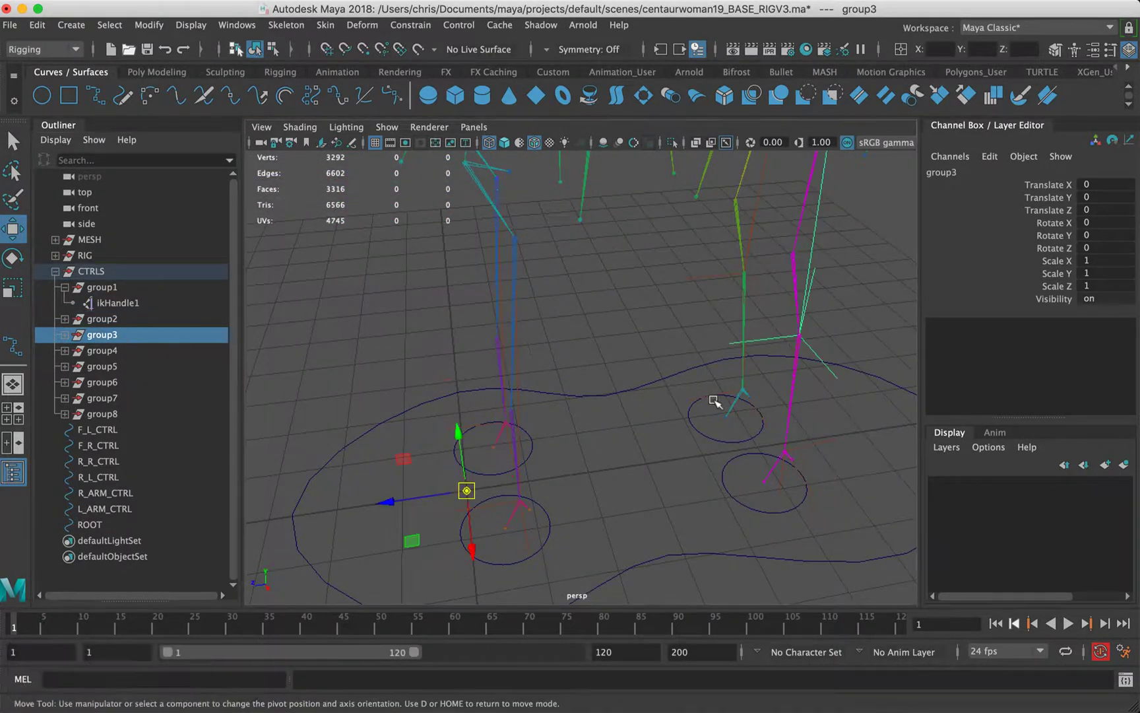
left_click_drag(718, 400, 741, 267, "alt")
key("v")
Snap the pivot of group4 onto the rear right hock joint
left_click(132, 351)
key("v")
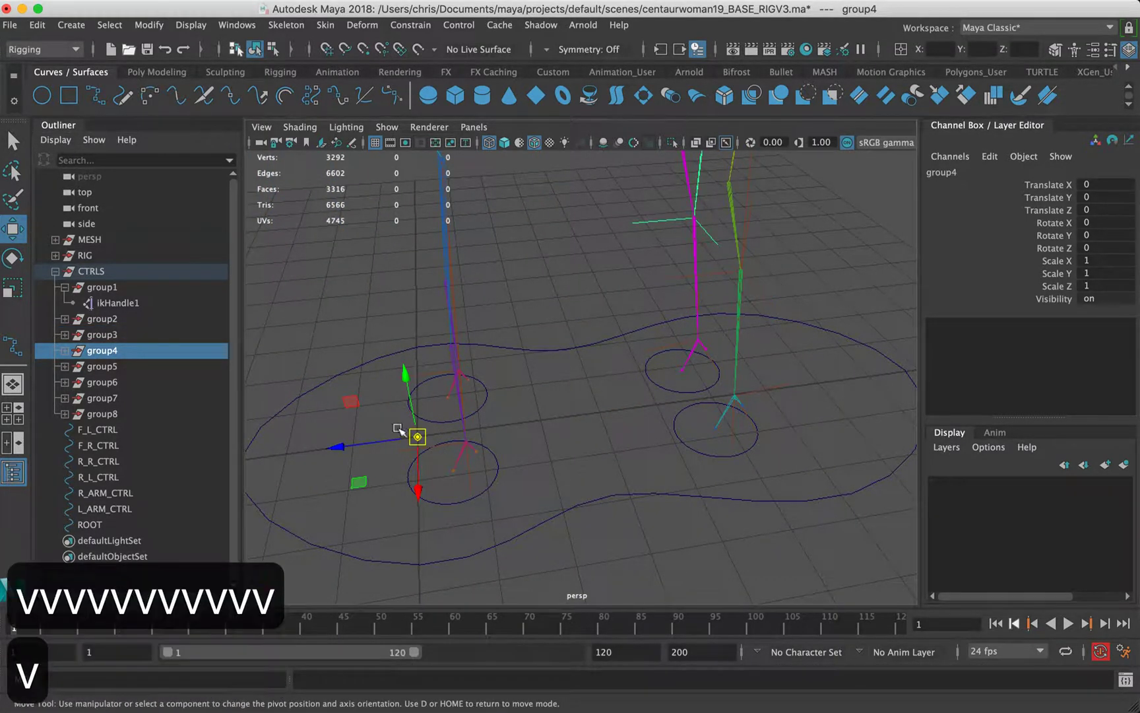
left_click_drag(432, 430, 695, 223)
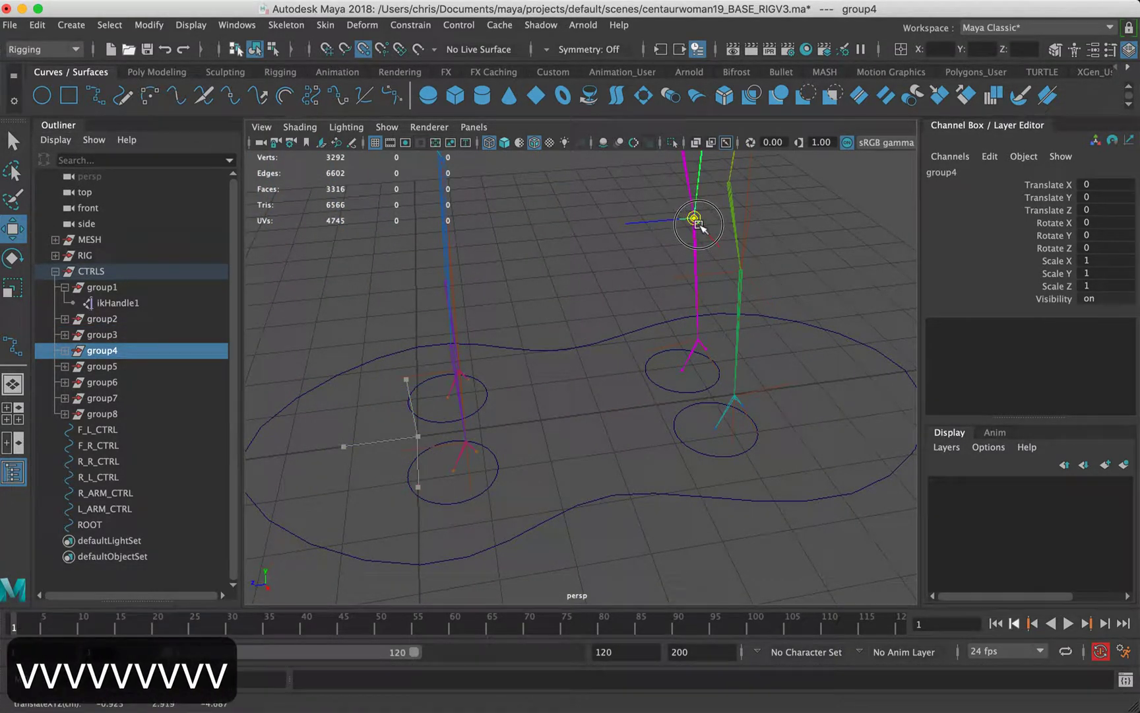
Snap the pivot of group5 onto the left wrist joint inside the arm control cube
left_click(114, 367)
left_click_drag(686, 321, 792, 229, "alt")
key("v")
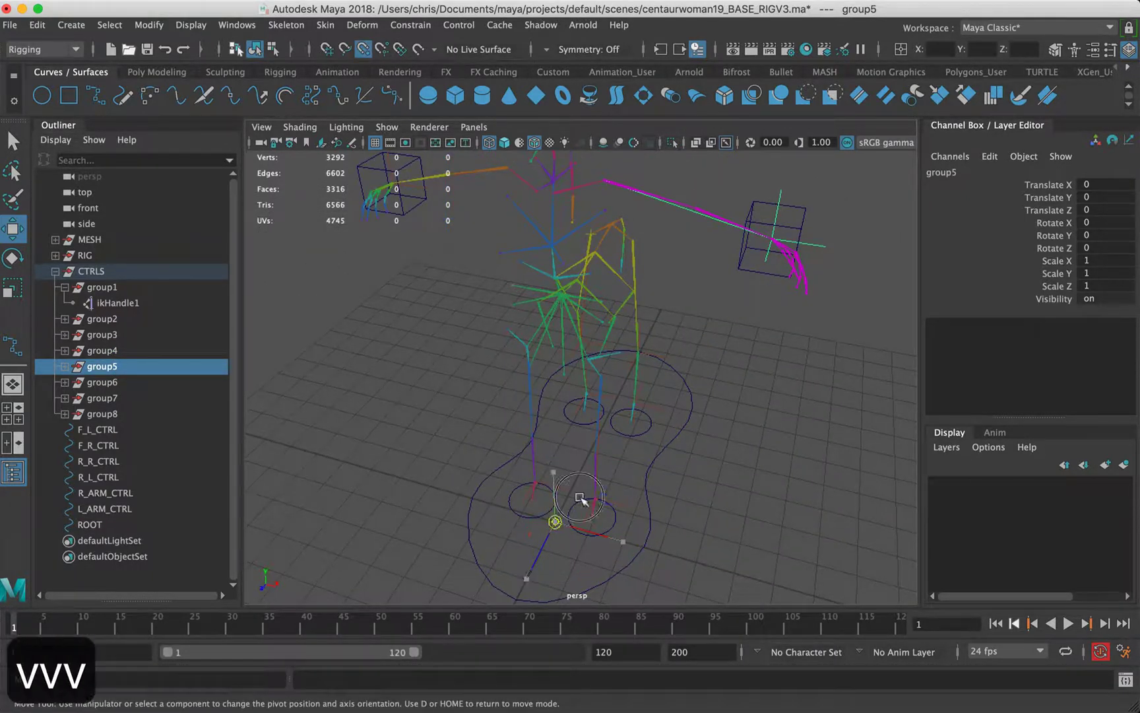
left_click_drag(553, 520, 771, 236)
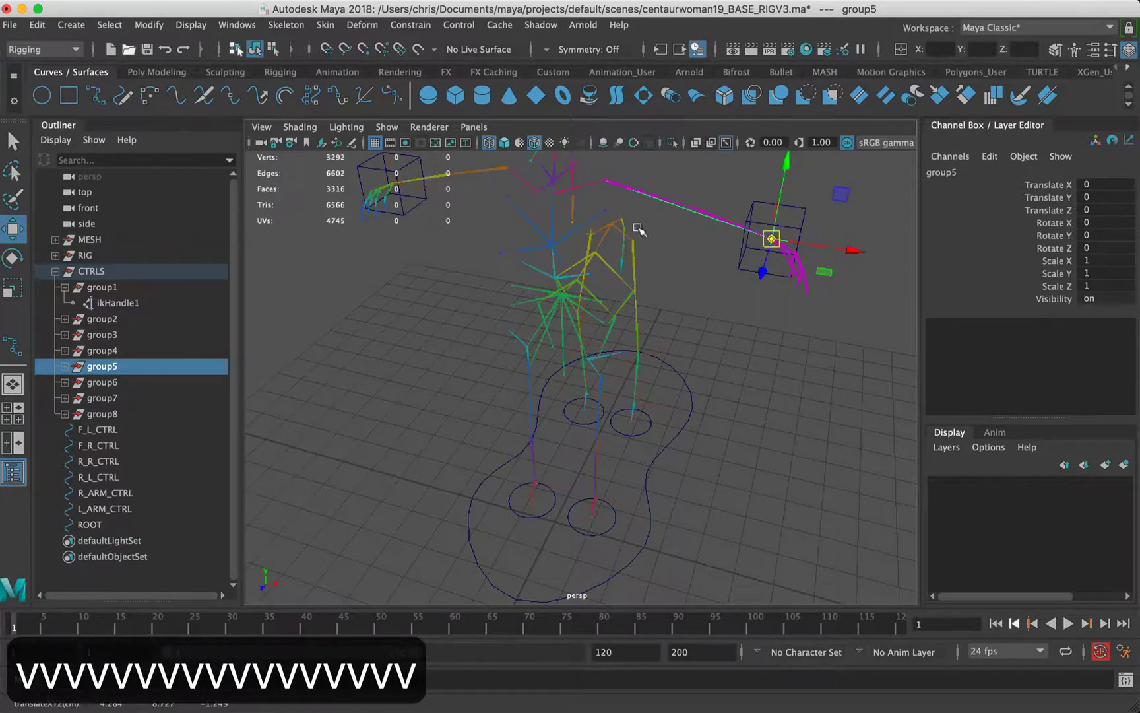
Snap the pivot of group6 onto the right wrist joint inside the opposite arm control cube
left_click(103, 382)
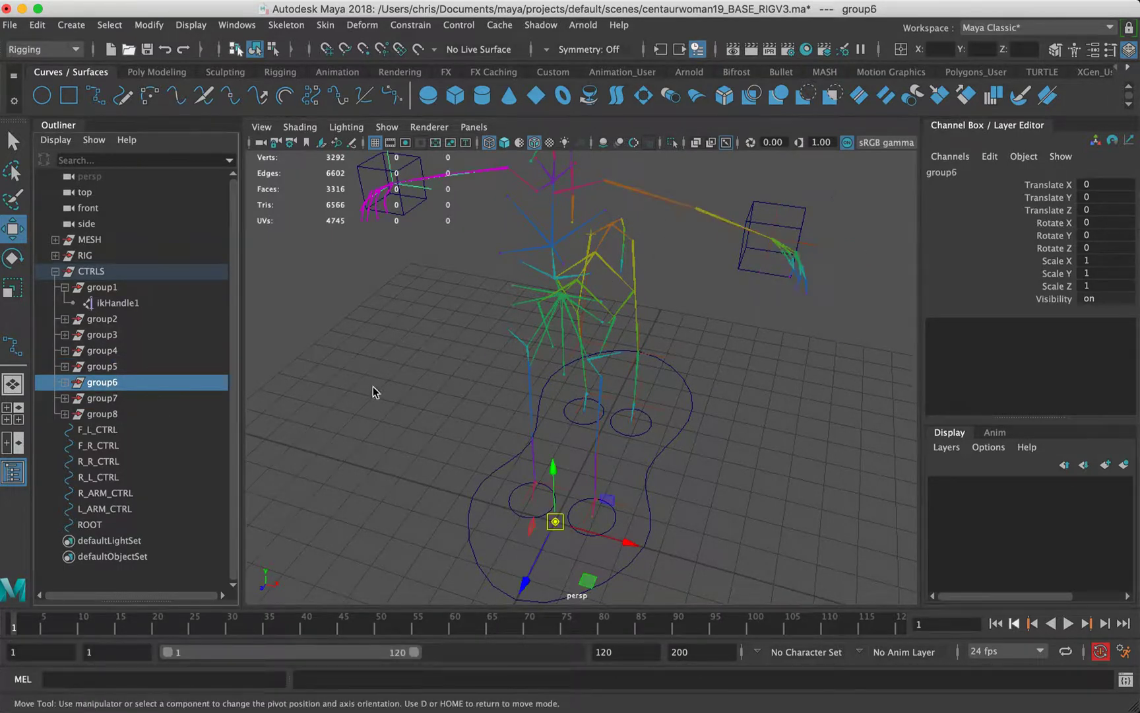
left_click_drag(547, 389, 663, 392, "alt")
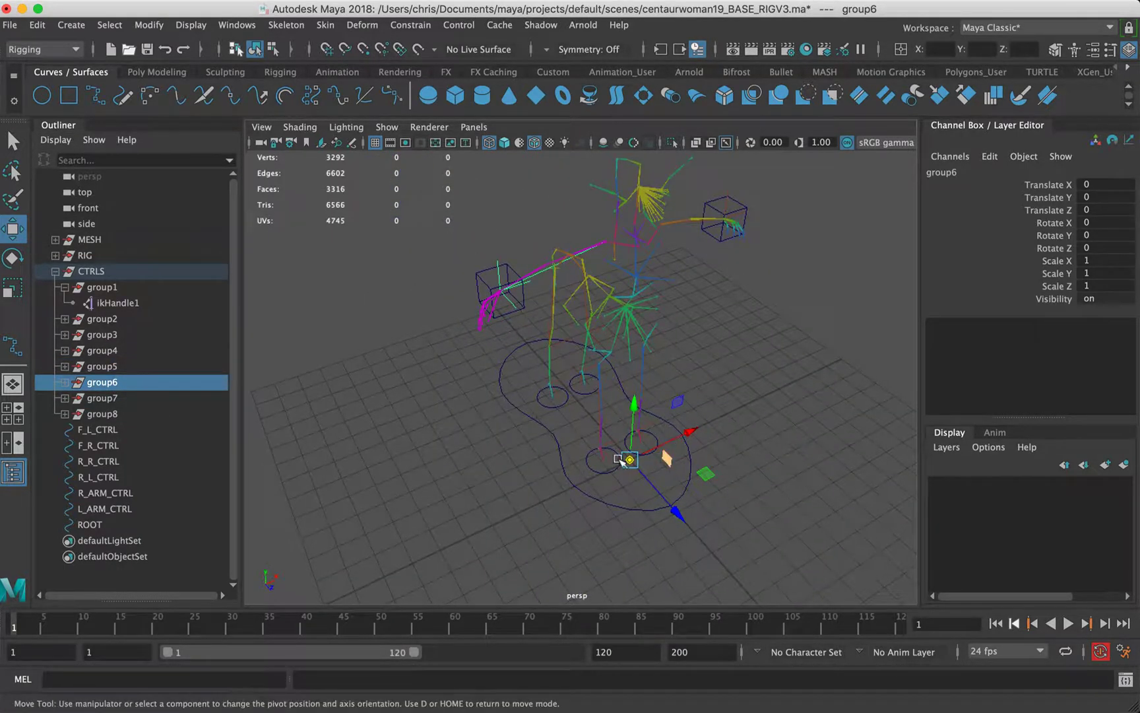
key("v")
left_click_drag(629, 460, 500, 310)
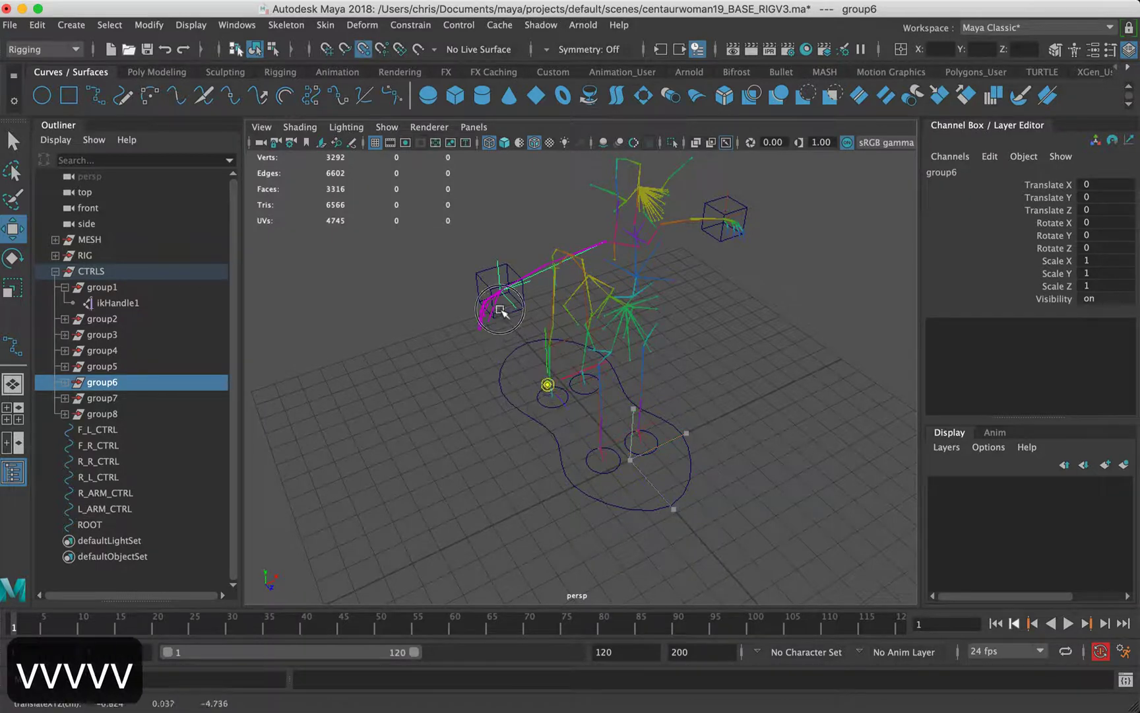
Snap the pivot of group7 onto the rear left ankle joint just above its foot control circle
left_click(127, 398)
left_click_drag(609, 384, 330, 323, "alt")
right_click_drag(330, 323, 766, 374, "alt")
key("v")
left_click_drag(637, 454, 822, 311)
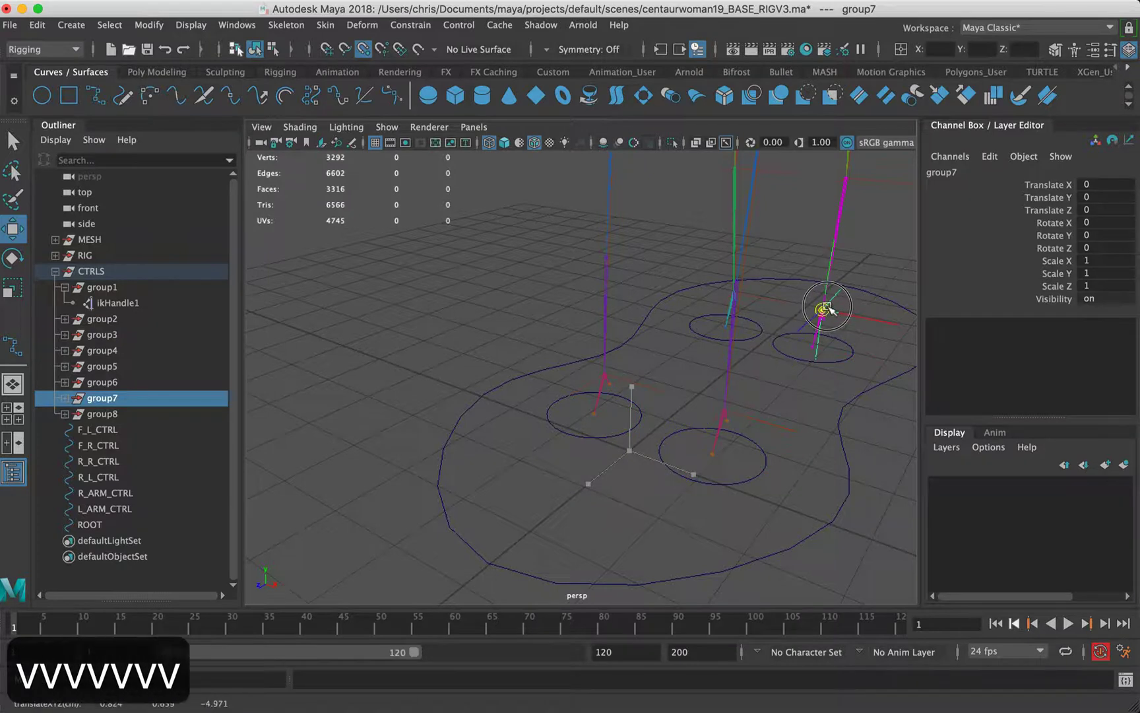
Snap the pivot of group8 onto the rear right ankle joint just above its foot control circle
left_click(118, 414)
key("v")
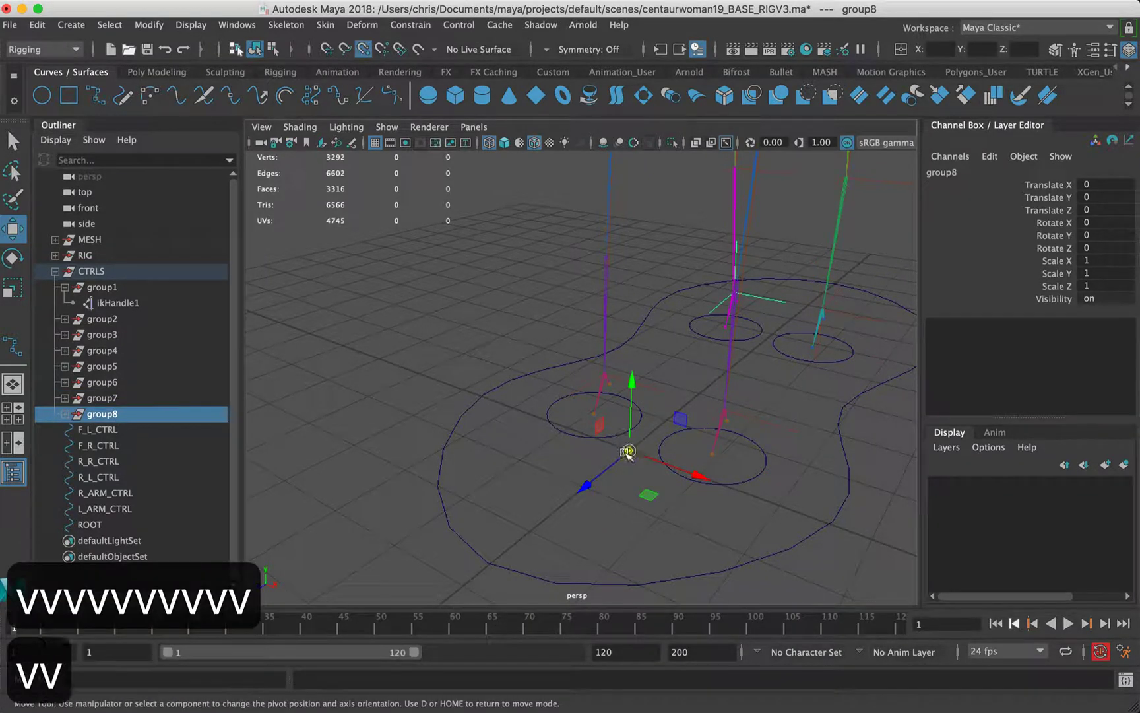
left_click_drag(623, 453, 558, 321)
right_click_drag(558, 321, 606, 365, "alt")
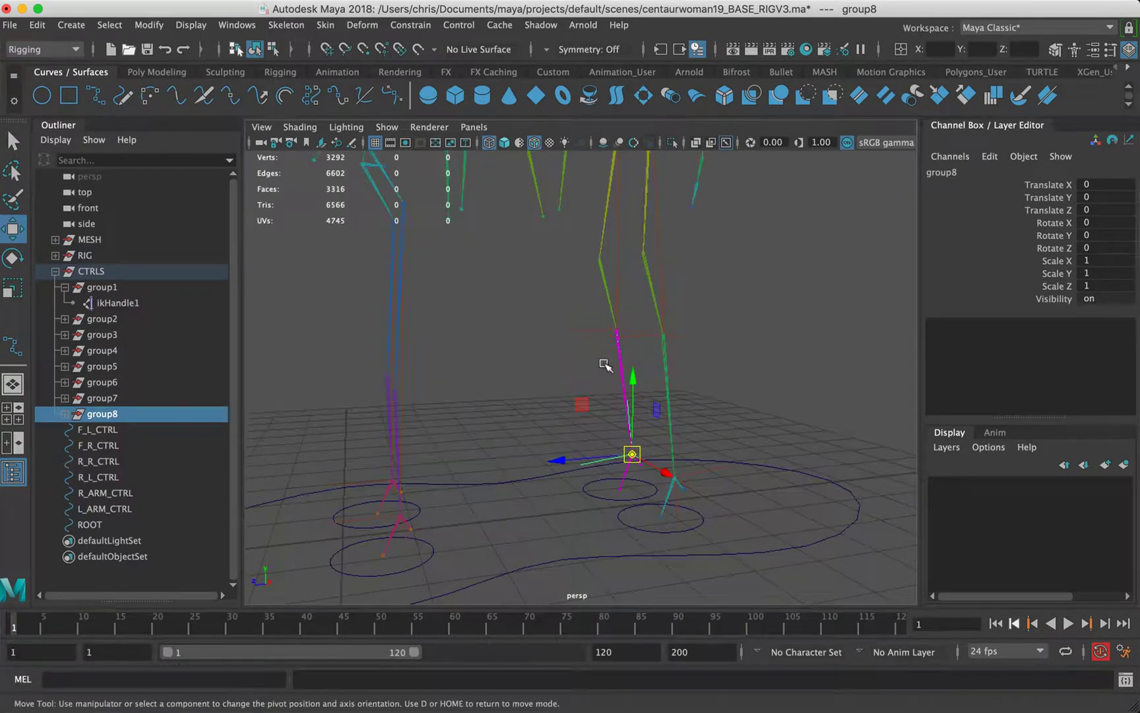
Check the pivot positions of group3, group8, group7, group1 and group4, and of the whole CTRLS hierarchy
left_click_drag(646, 248, 678, 350, "alt")
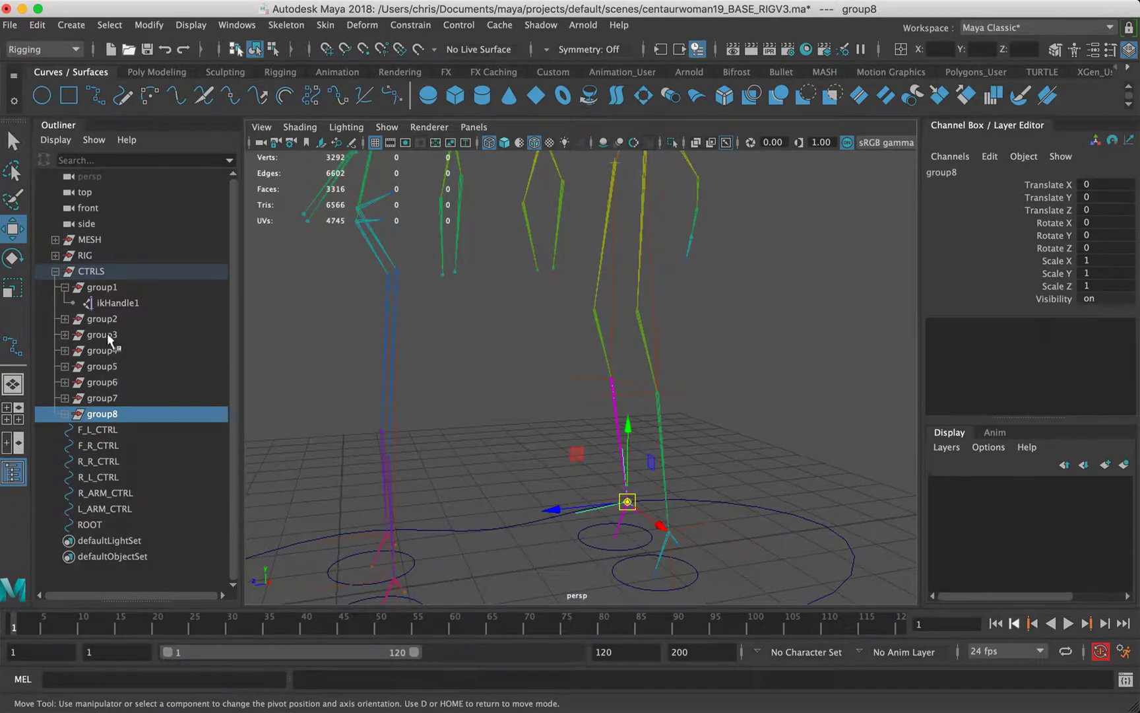
left_click(111, 336)
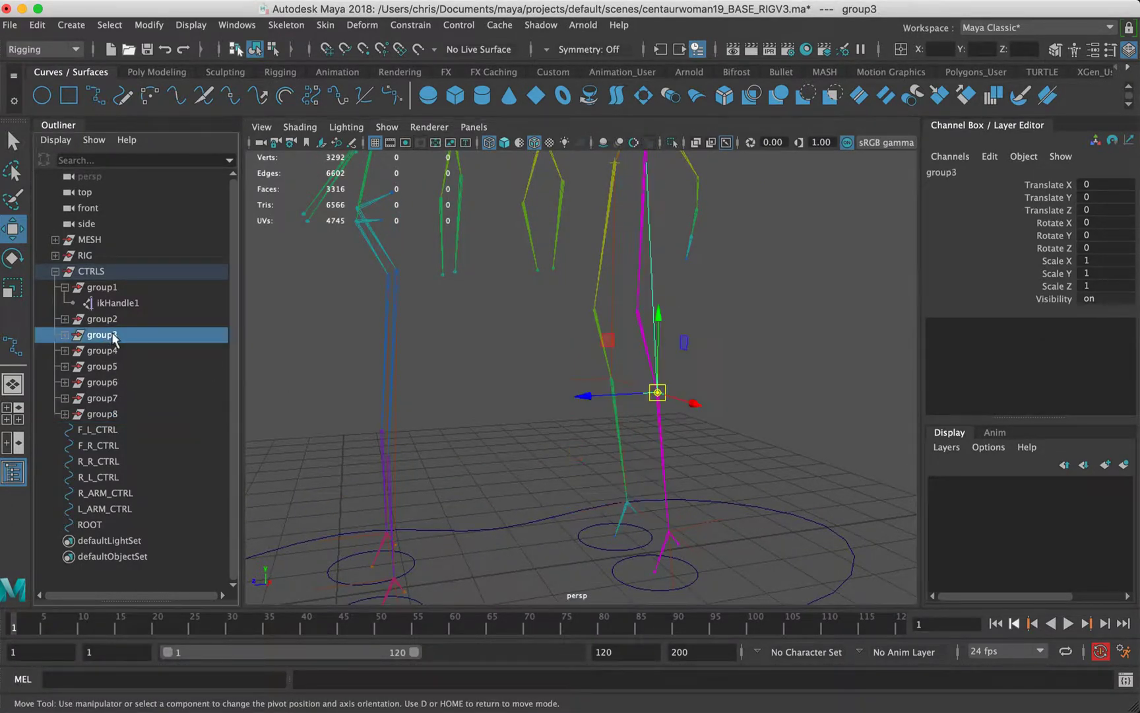
left_click(114, 414)
left_click(114, 398)
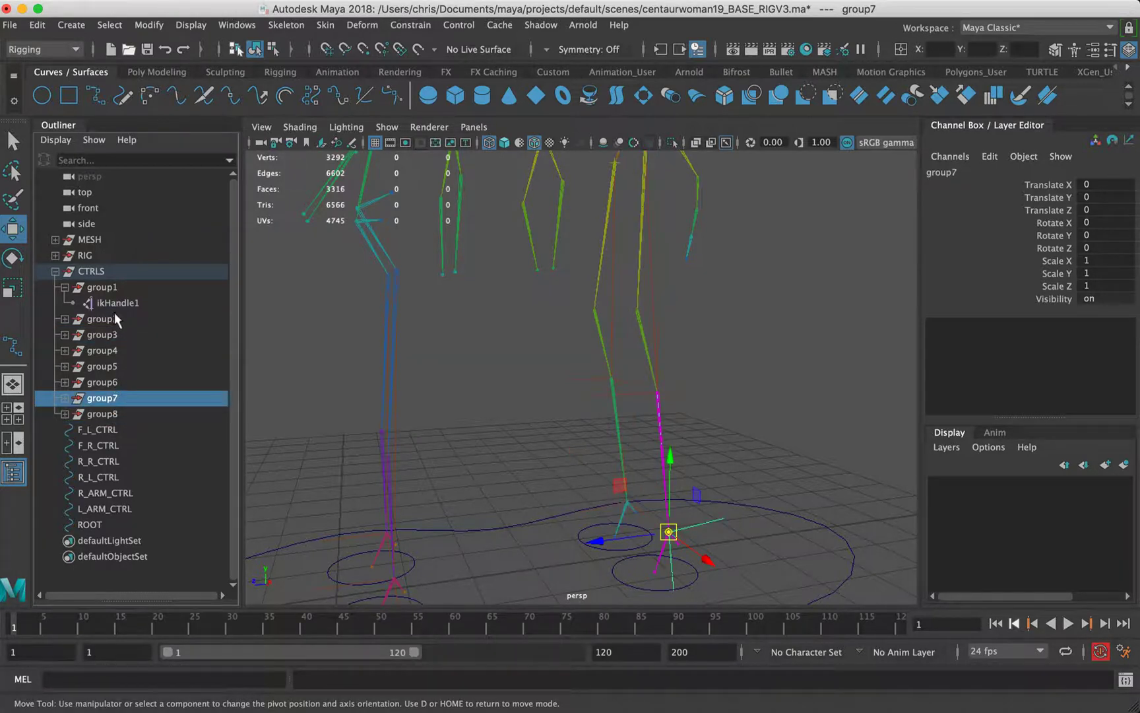
left_click(102, 290)
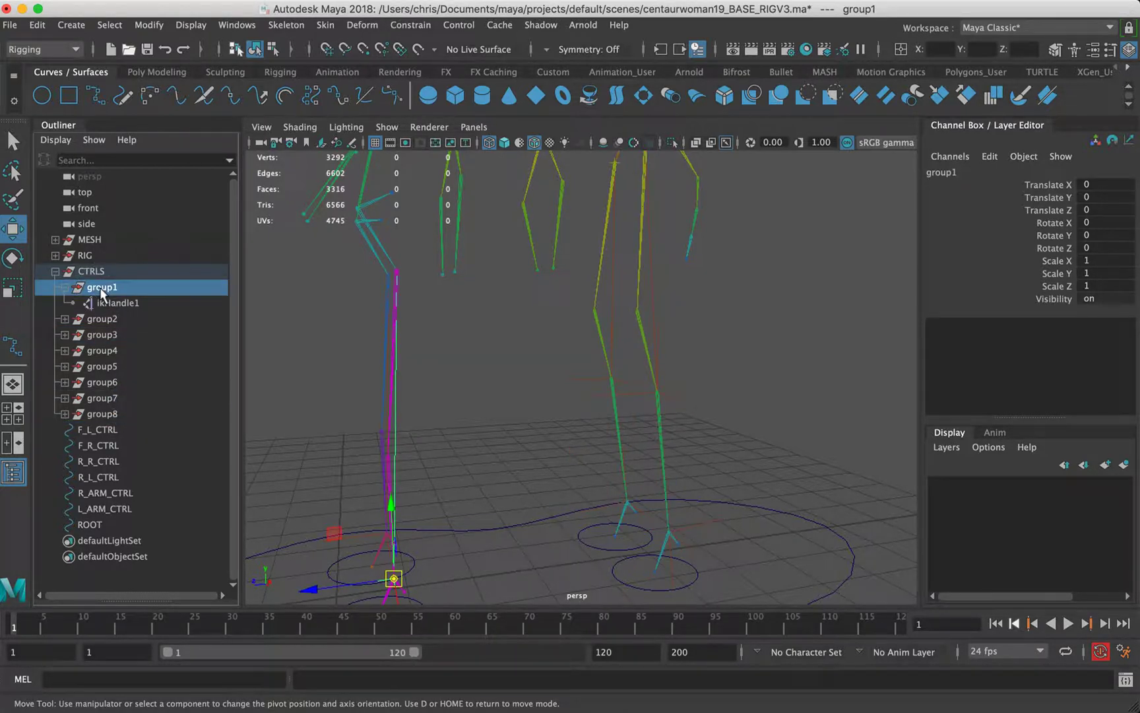
left_click(111, 350)
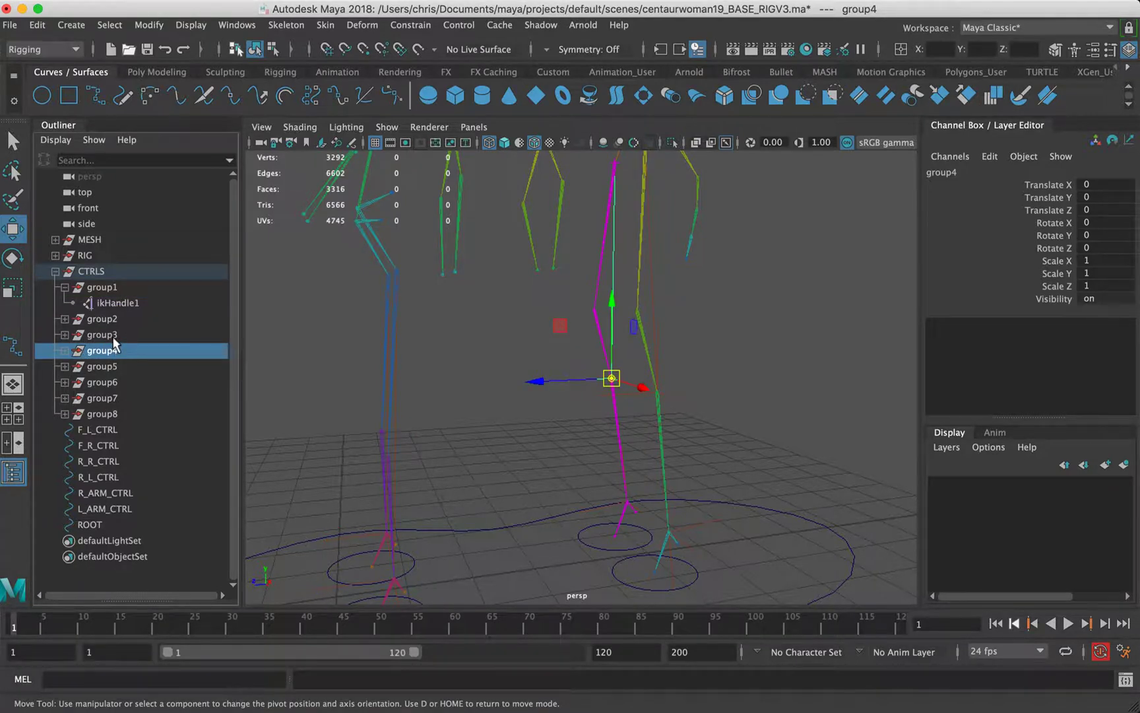
left_click(111, 273)
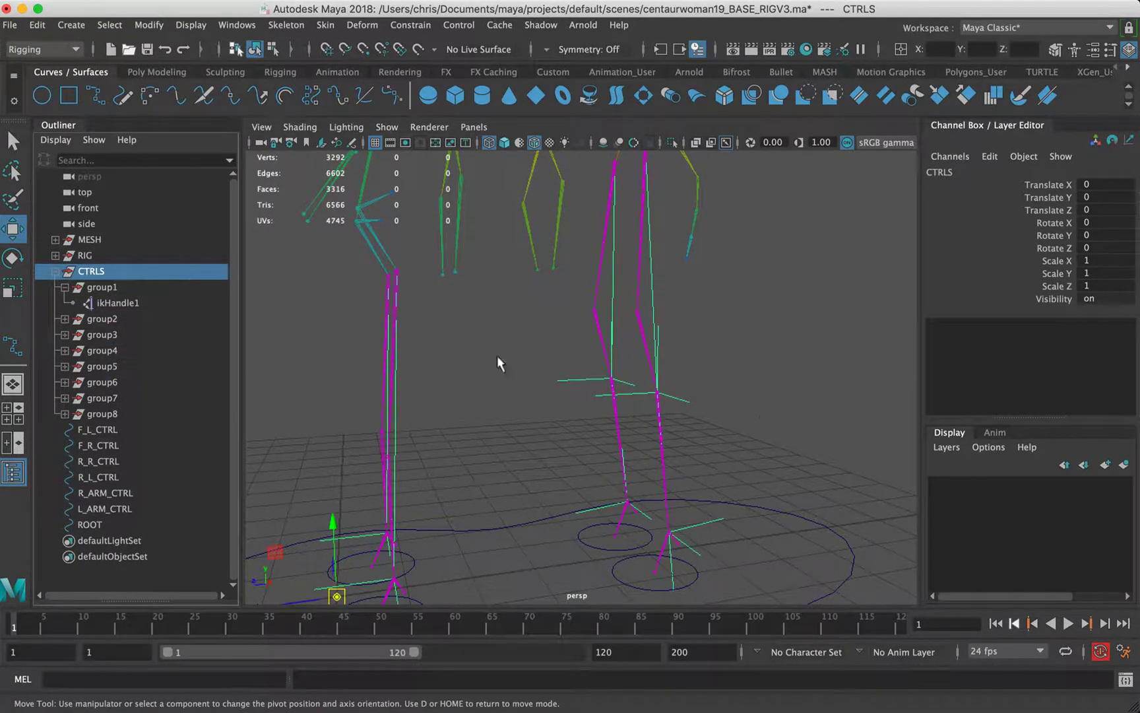
Leave pivot editing for the normal Move tool and collapse group1 inside the CTRLS hierarchy
key("w")
right_click_drag(740, 391, 576, 399, "alt")
left_click_drag(576, 399, 713, 396, "alt")
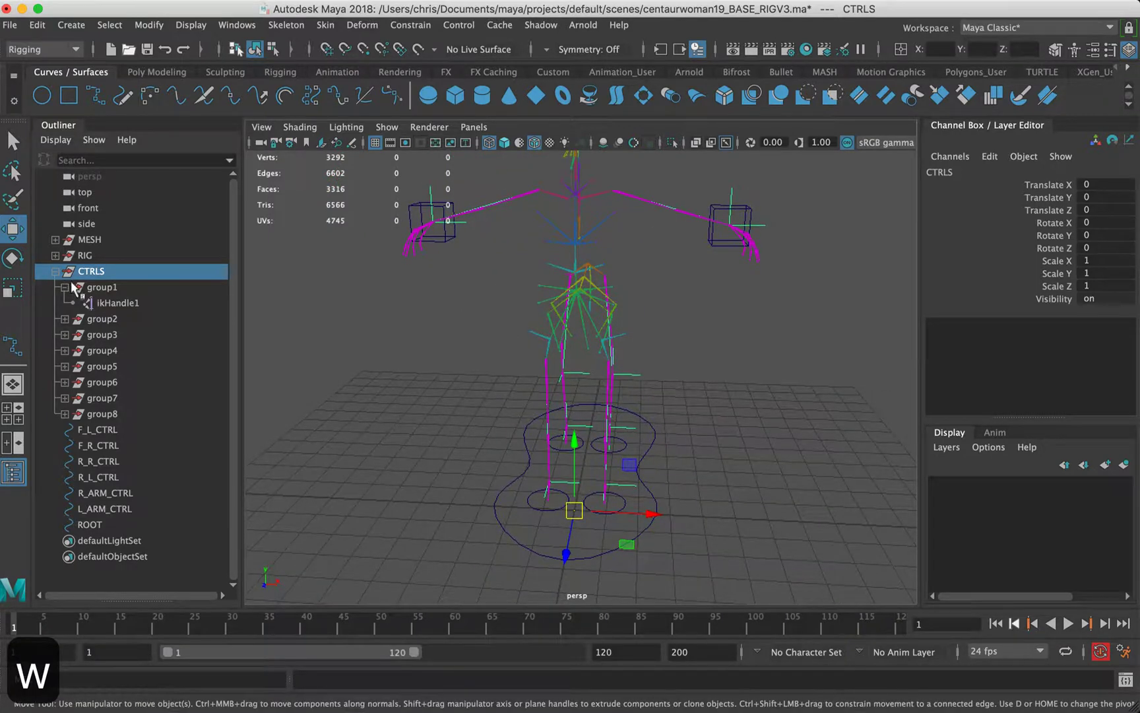
left_click(56, 271)
left_click(56, 271)
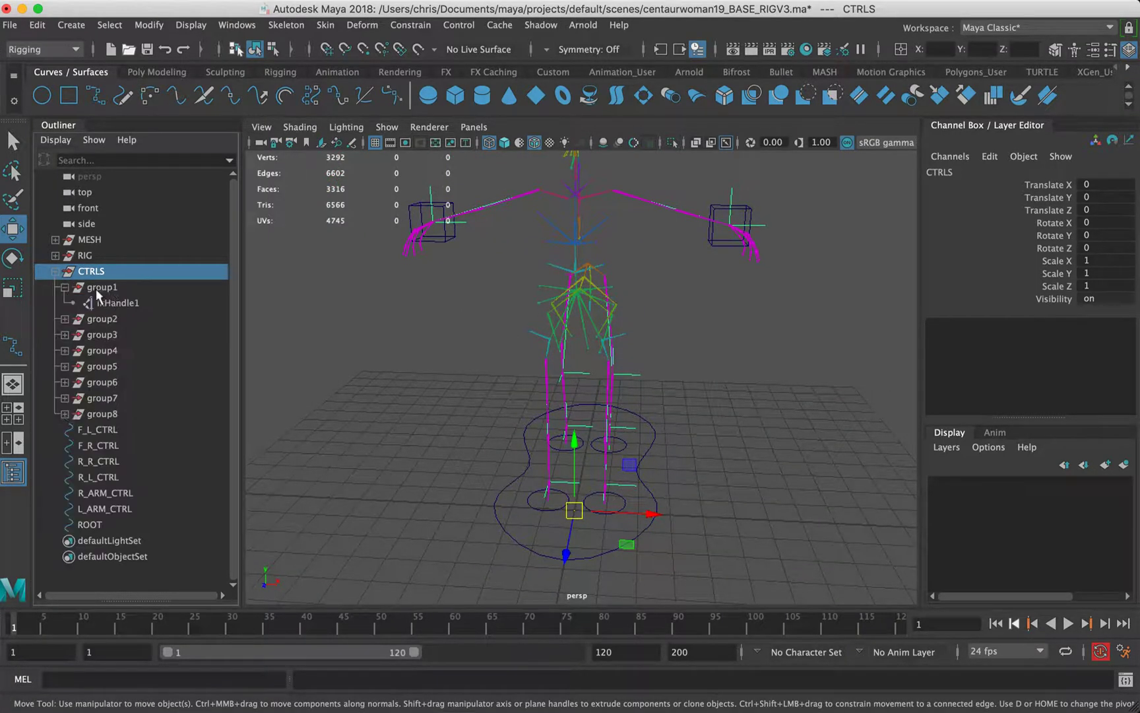
left_click(99, 288)
left_click(65, 287)
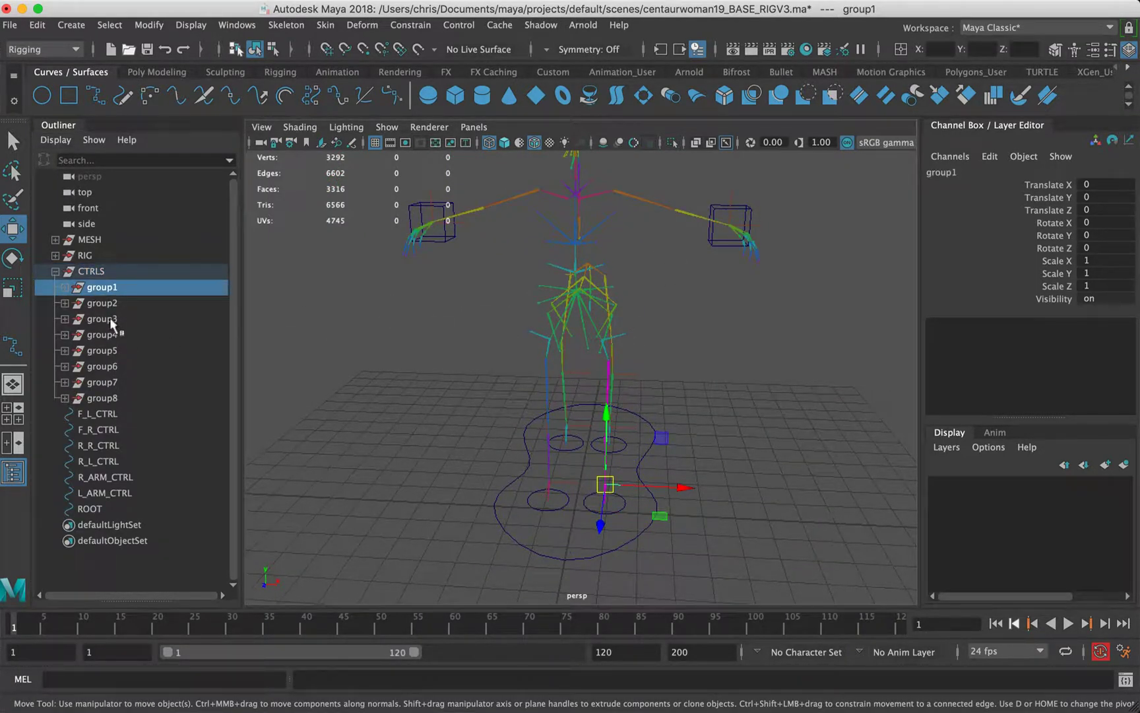
Examine which joints the IK groups sit on, matching the rear hock group3 with the ankle groups group7 and group8
left_click(110, 303)
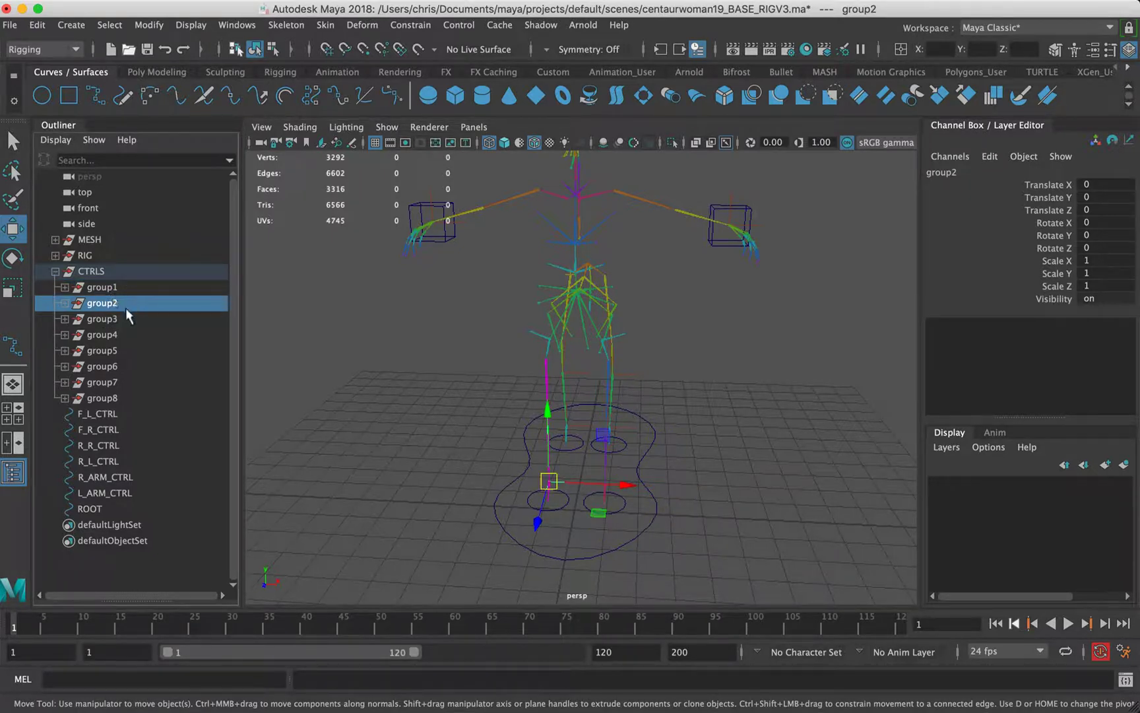
left_click(125, 319)
left_click_drag(598, 387, 675, 342, "alt")
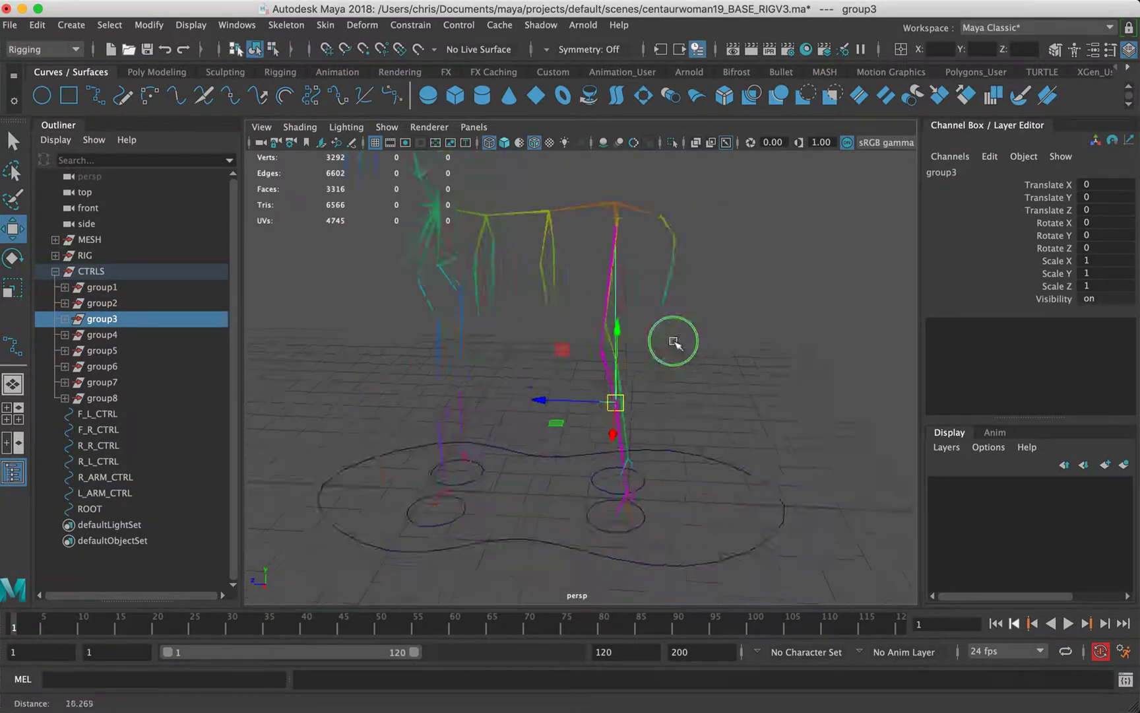
right_click_drag(674, 341, 701, 339, "alt")
left_click(116, 395)
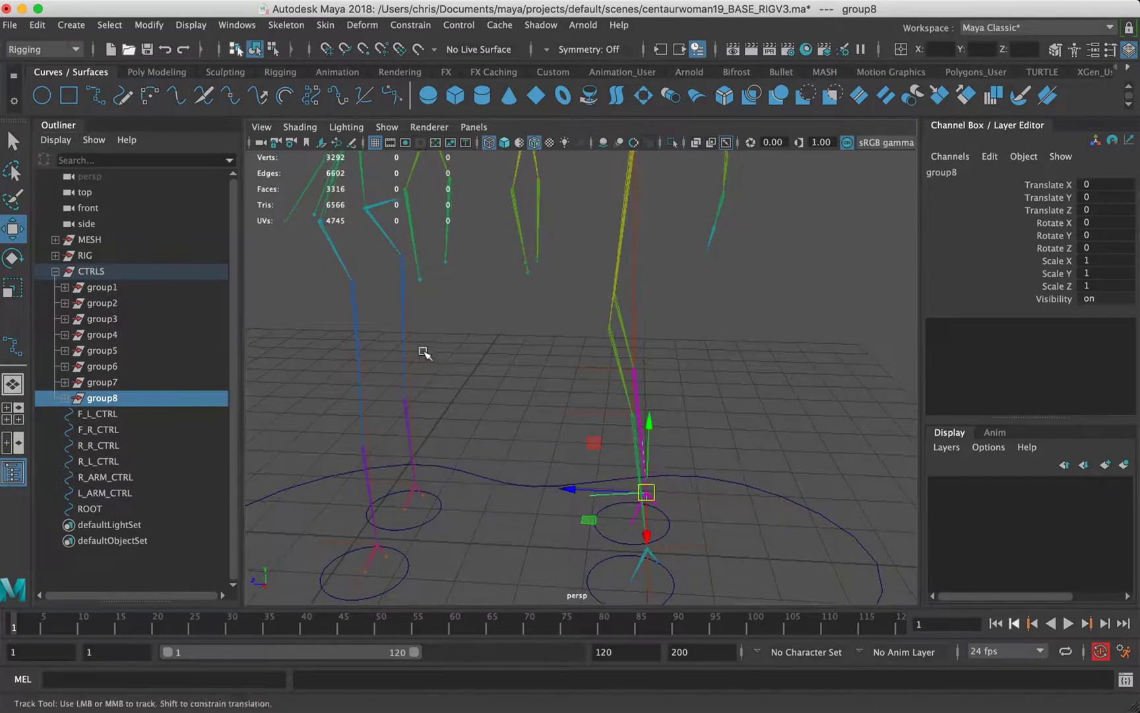
left_click_drag(425, 354, 643, 343, "alt")
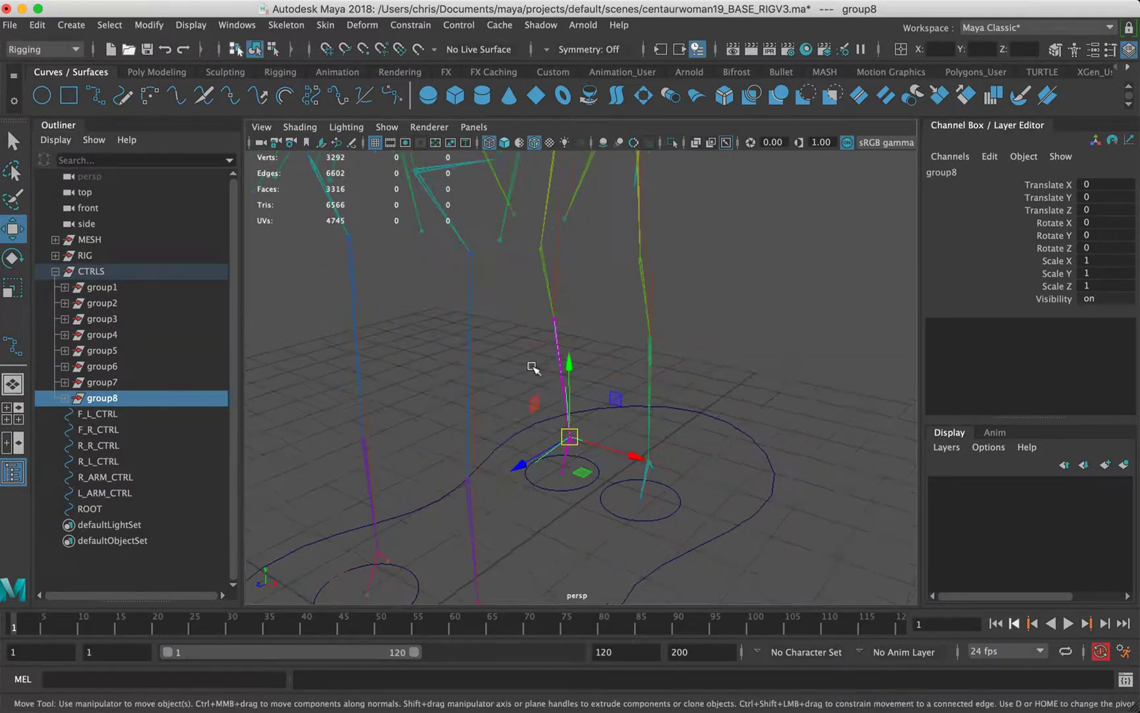
left_click(106, 382)
left_click(109, 367)
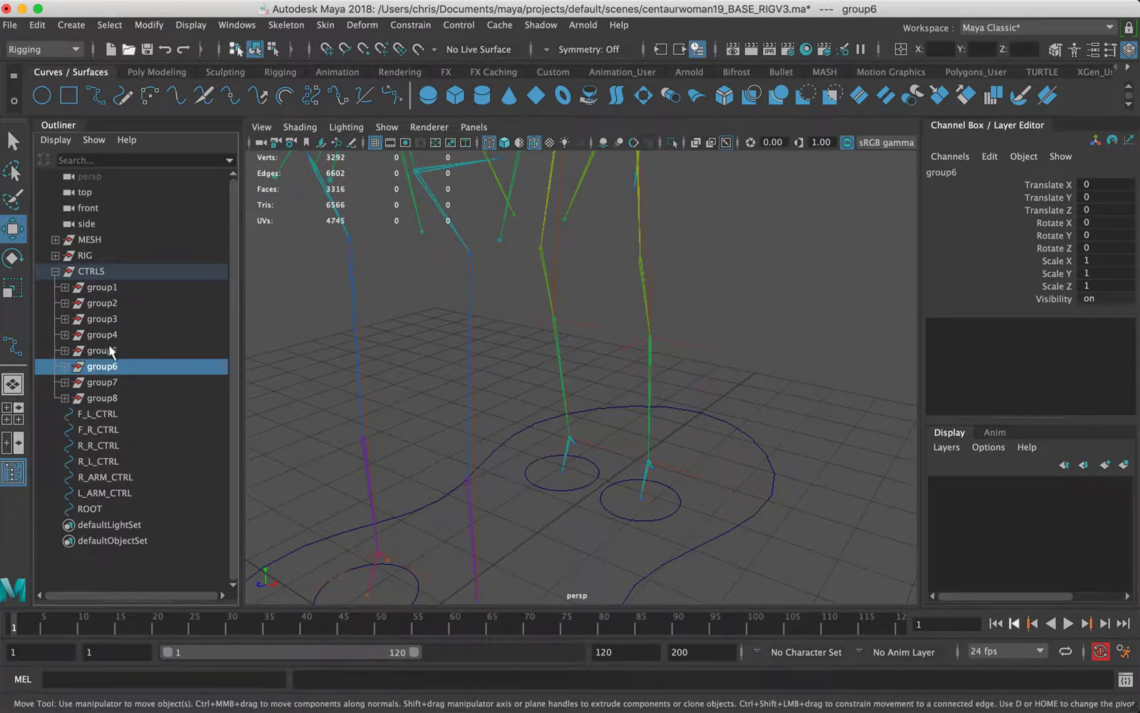
left_click(115, 320)
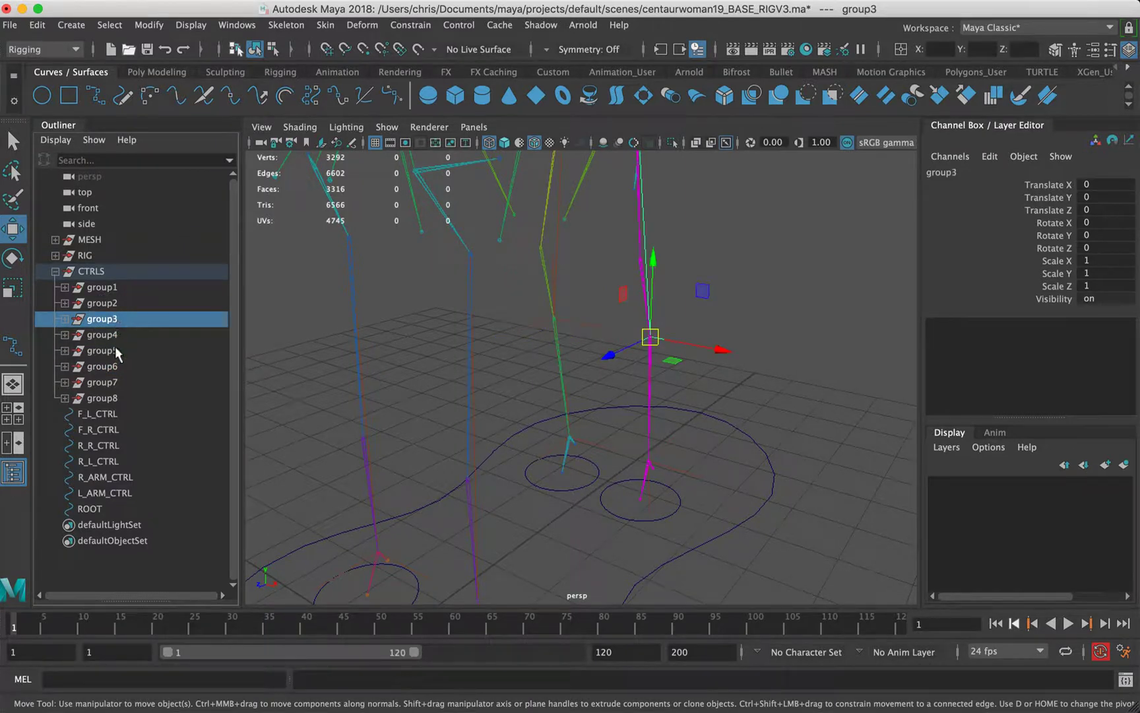
left_click(113, 398)
left_click(112, 382)
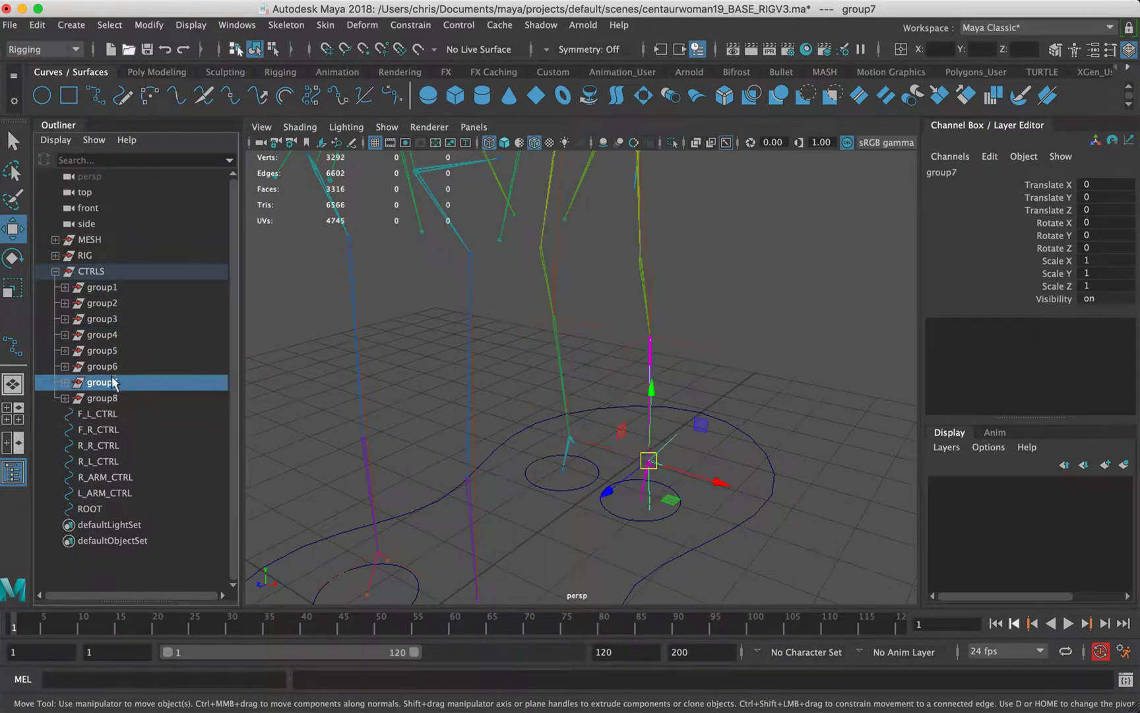
left_click(114, 320)
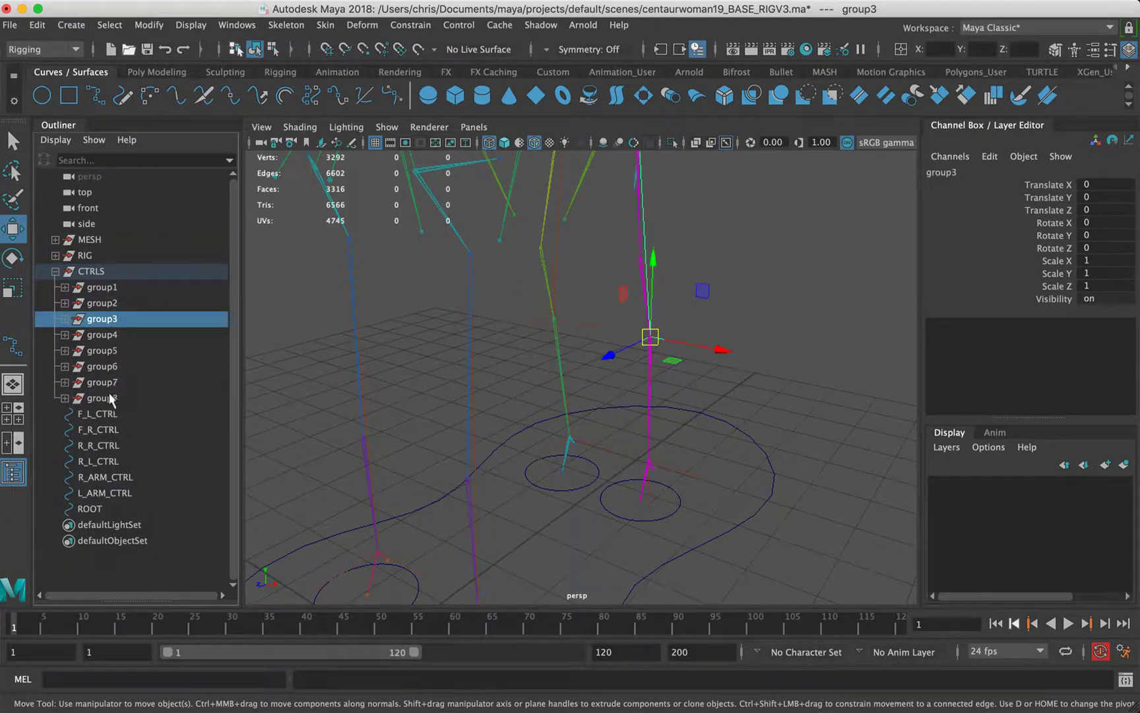
left_click(111, 398)
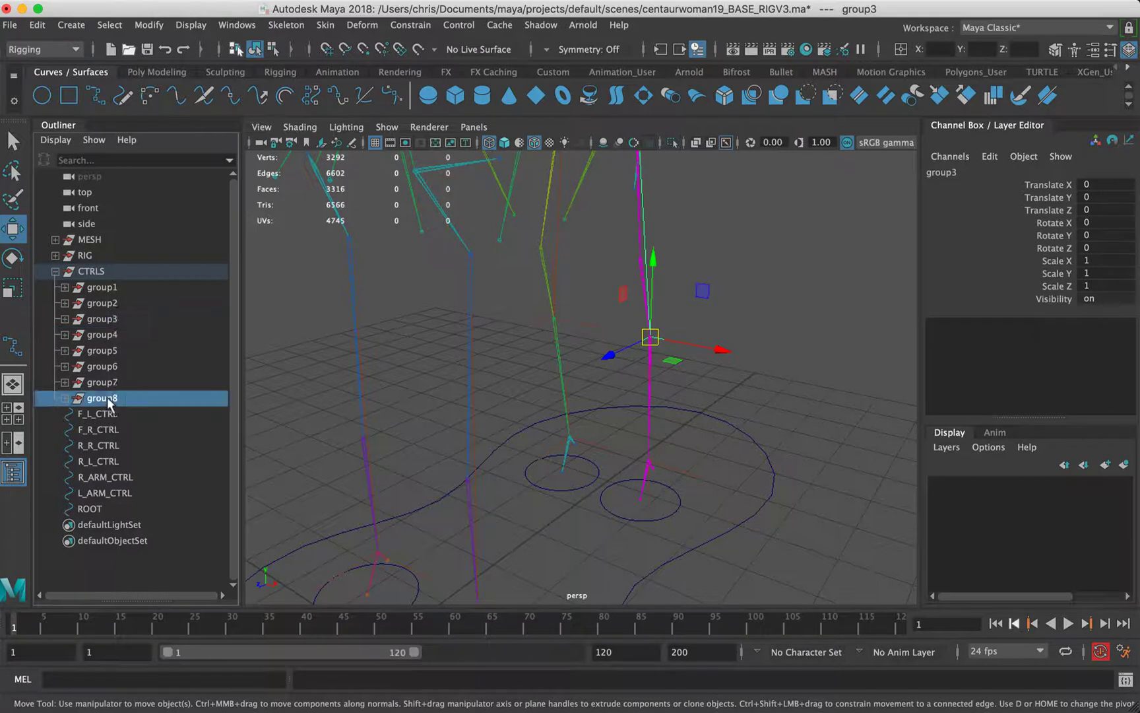
left_click(119, 319)
left_click(108, 386)
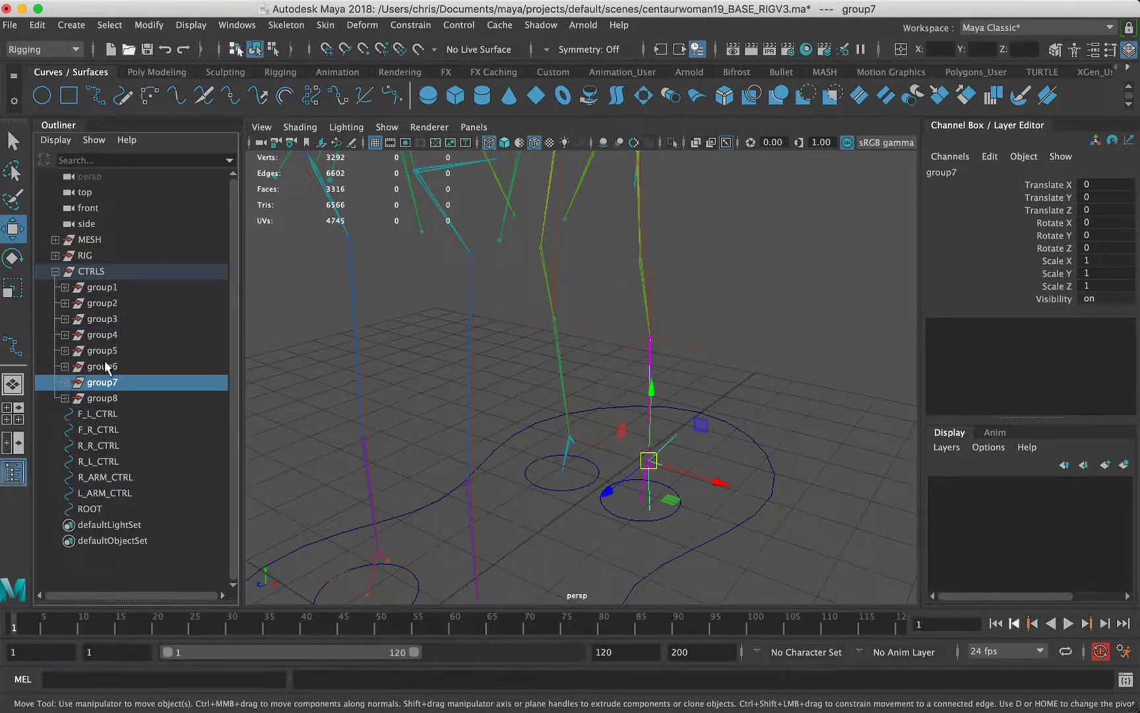
Parent the rear left ankle group7 under the rear left hock group3
left_click(111, 321)
left_click(105, 383)
left_click(113, 322, "super")
key("p")
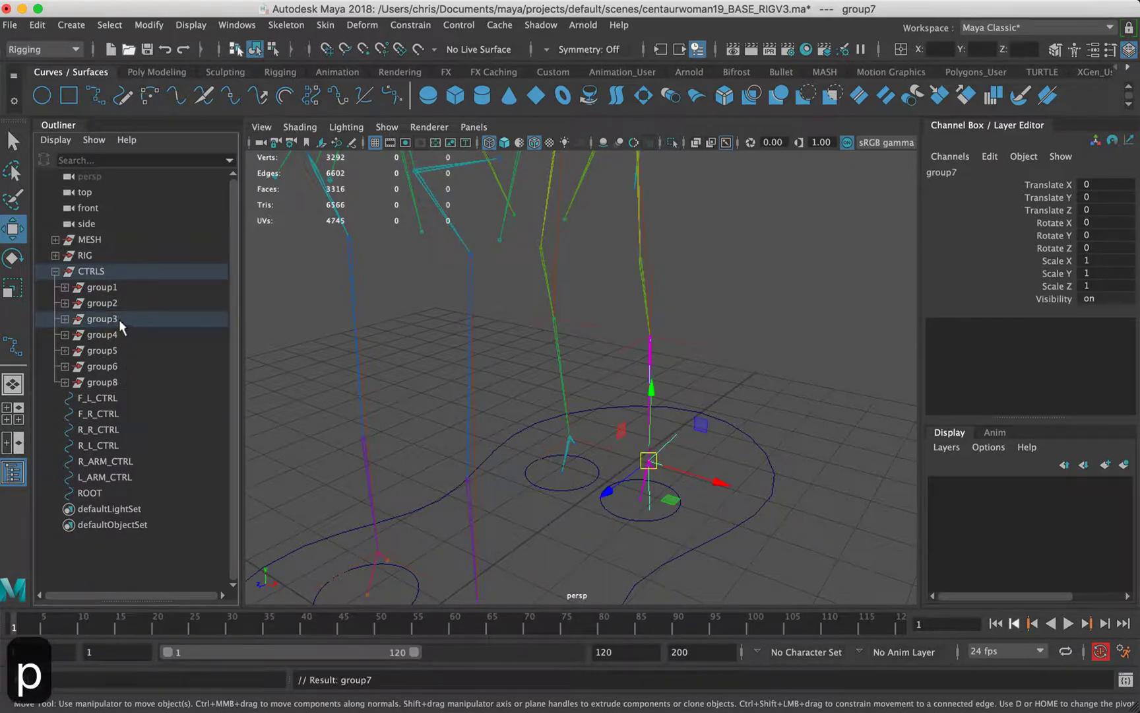
Test the rear left leg by moving group3 in Y and Z, and reset its Translate Y and Translate Z to 0
left_click(119, 320)
mouse_move(644, 355)
left_mouse_down()
mouse_move(692, 348)
mouse_move(652, 333)
mouse_move(815, 319)
mouse_move(652, 338)
mouse_move(458, 409)
mouse_move(656, 336)
left_mouse_up()
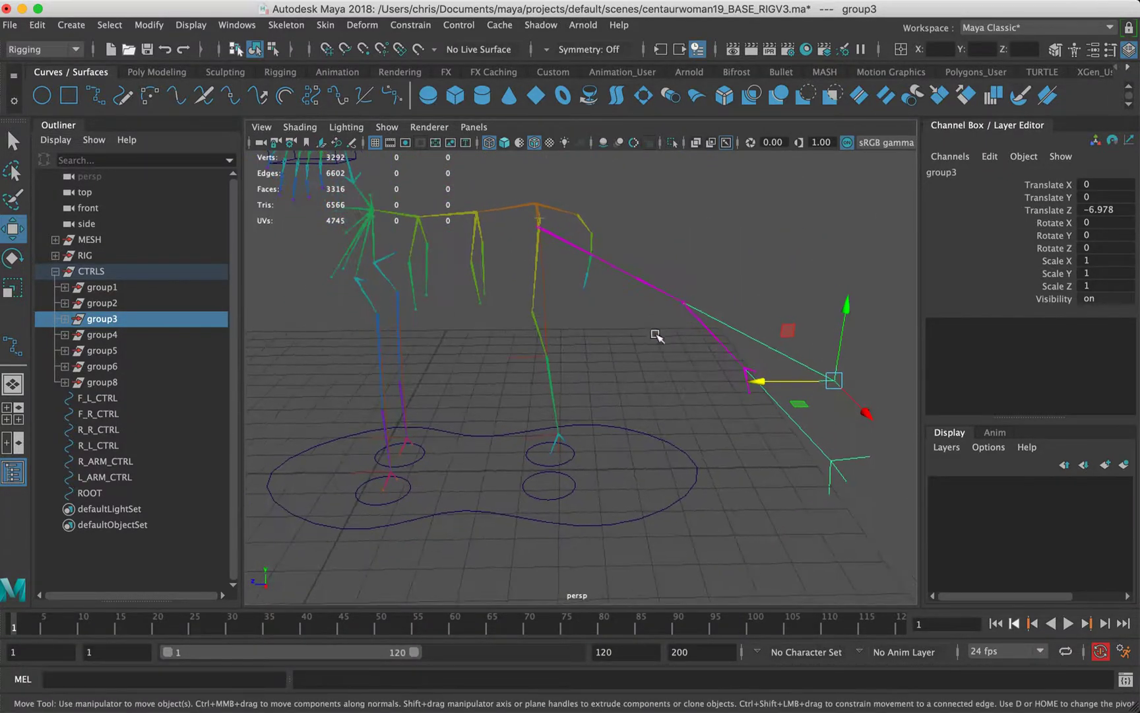
key("super+z")
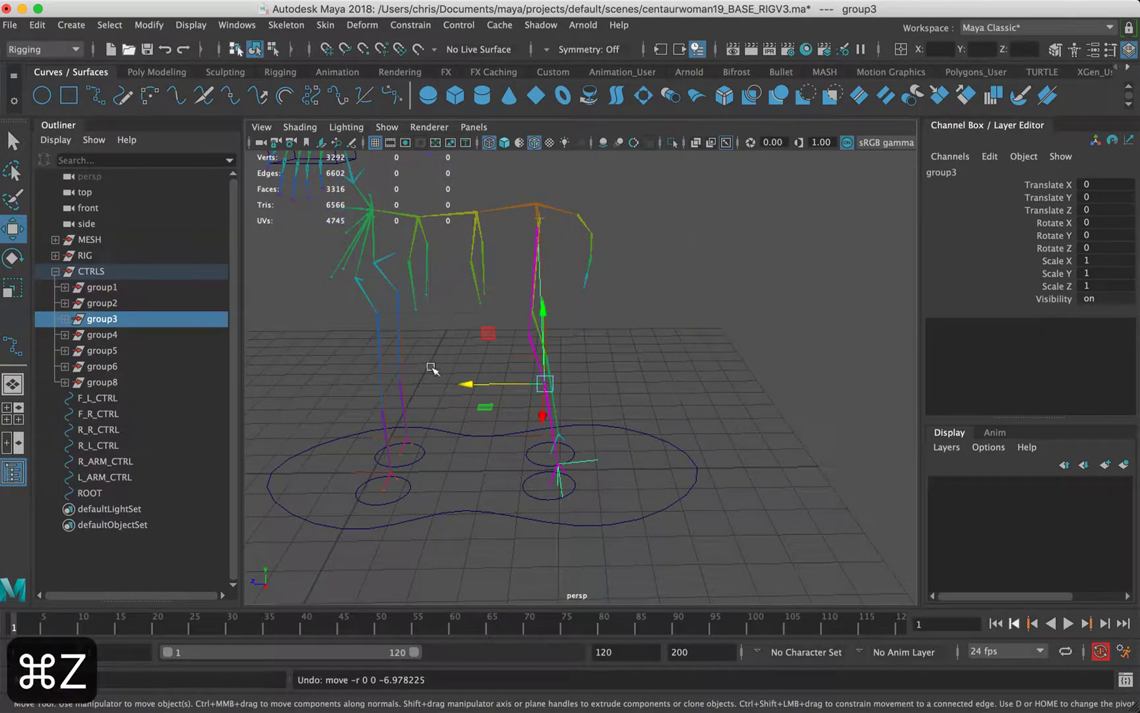
left_click_drag(494, 395, 777, 274)
left_click_drag(723, 304, 578, 351)
key("super+z")
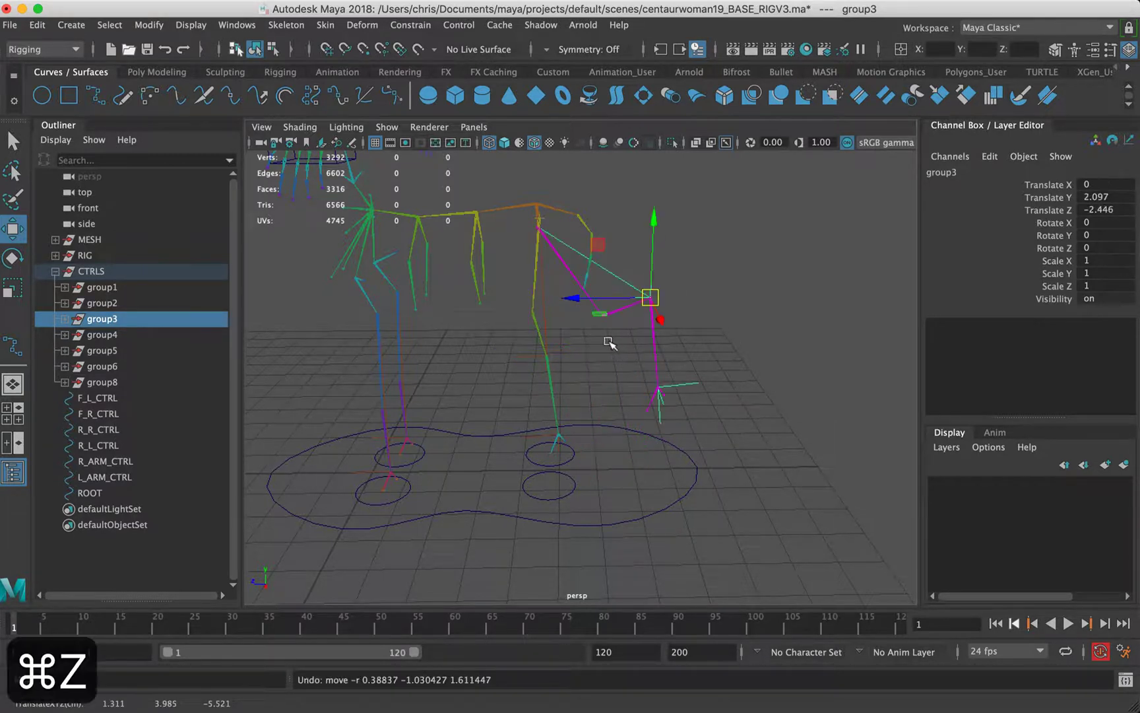
left_click_drag(1099, 198, 1099, 210)
type("0")
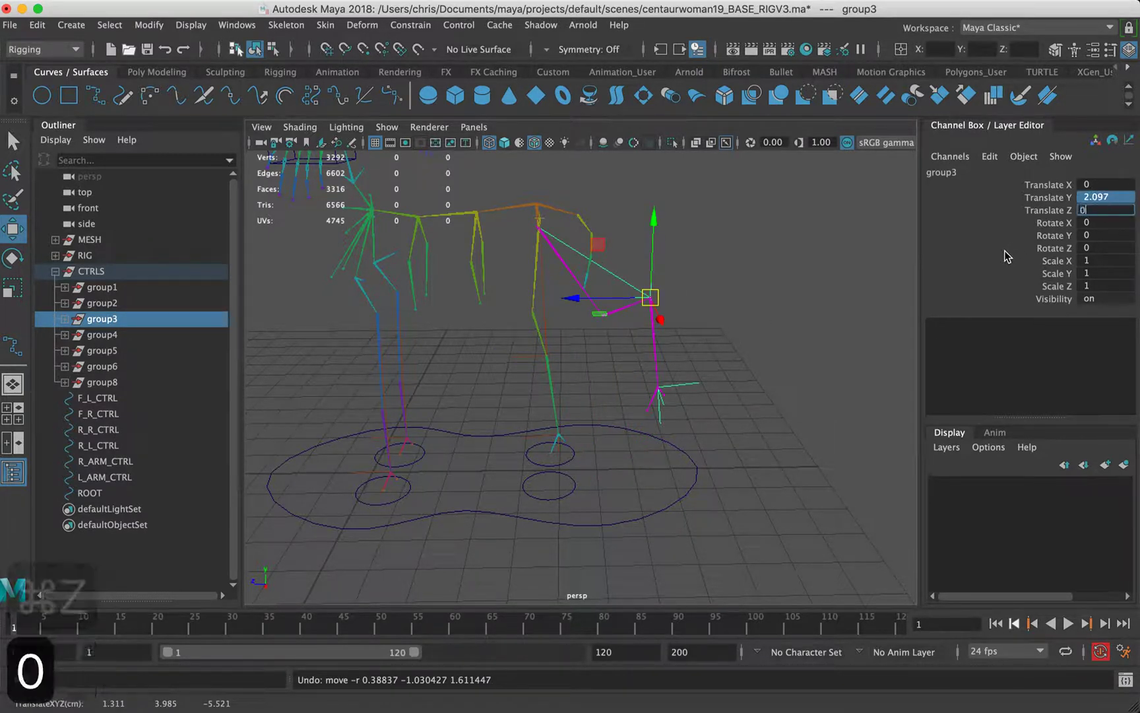
key("Return")
Parent group8 under group4 in the CTRLS hierarchy
left_click_drag(421, 394, 463, 372, "alt")
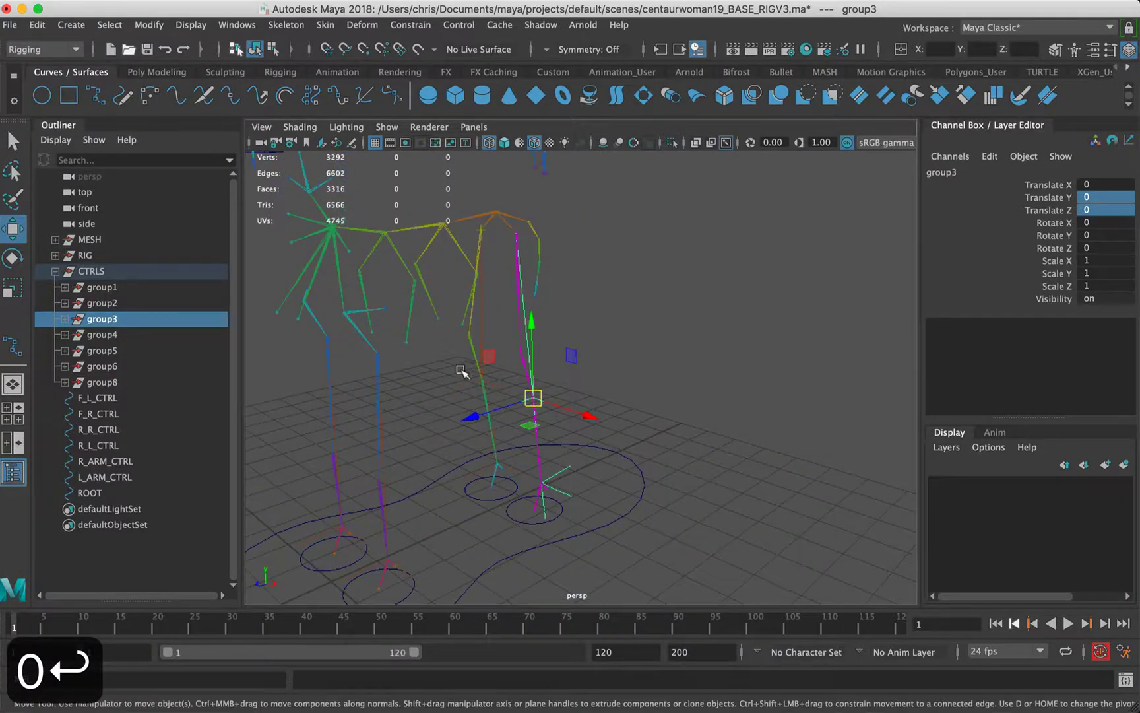
left_click(104, 384)
left_click(112, 336, "ctrl")
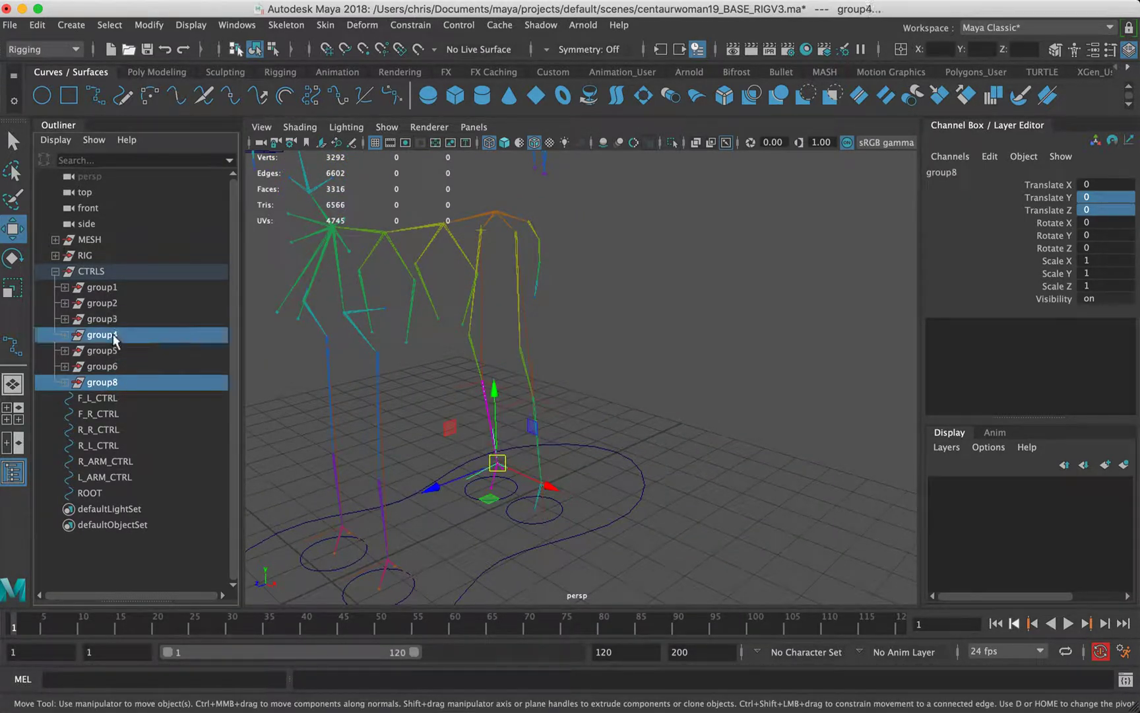
key("p")
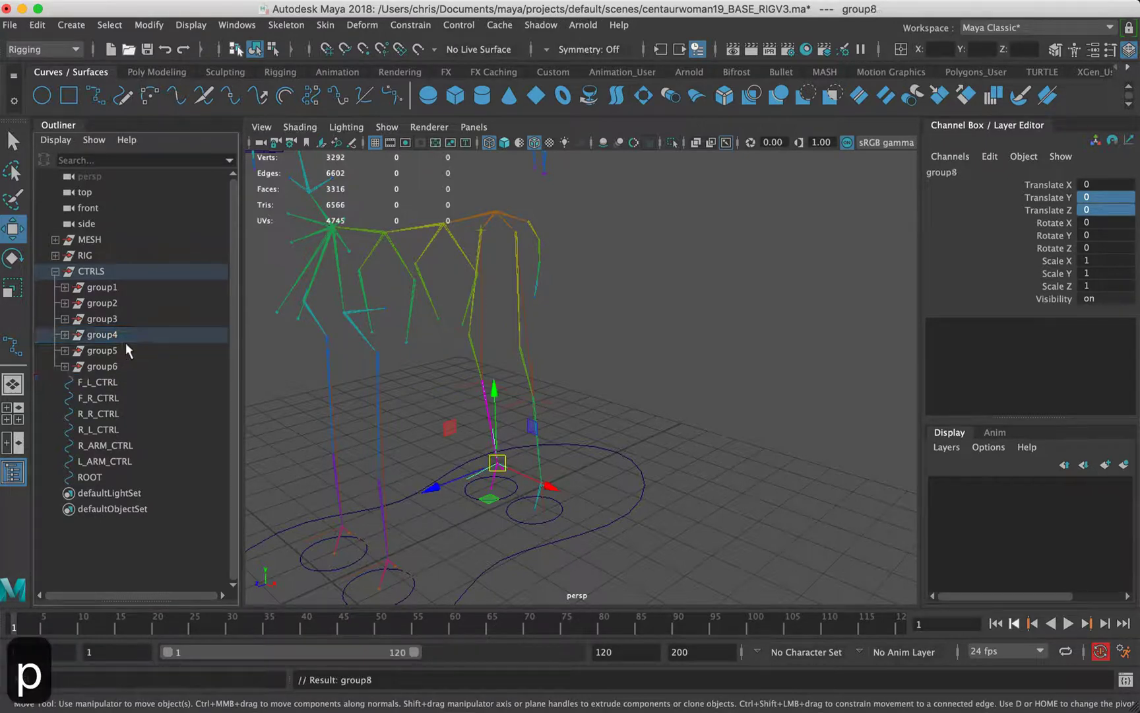
Show polygons in the perspective view with shaded display, and frame the selected group4
left_click(122, 336)
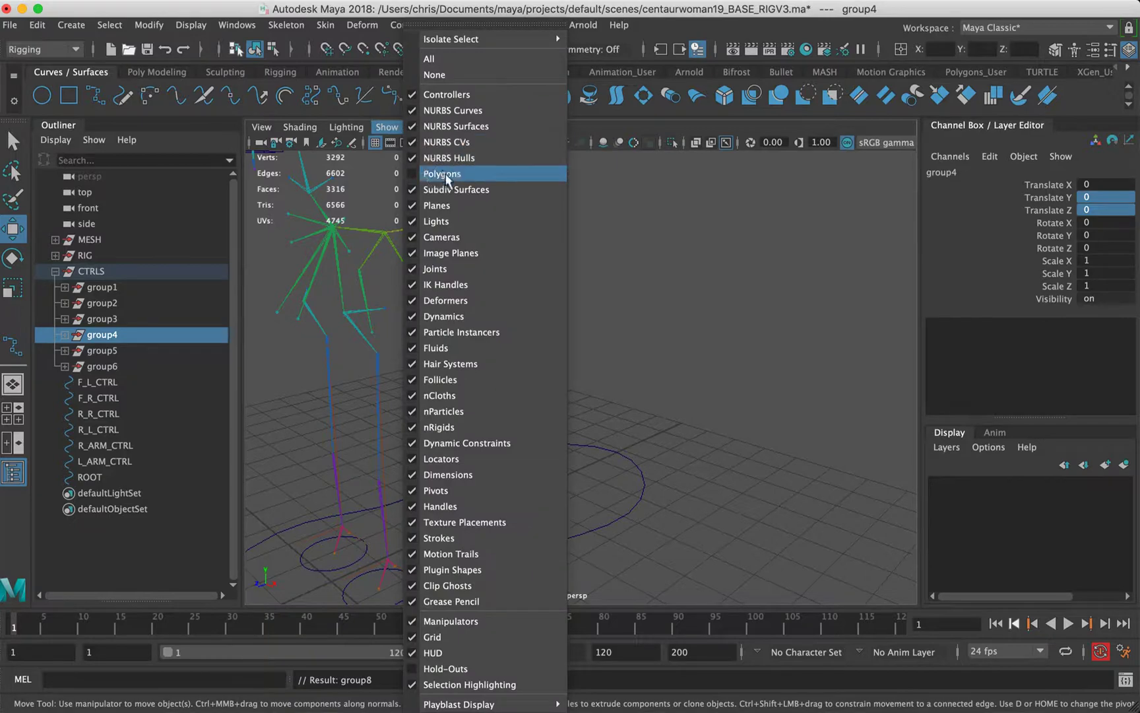
left_click(423, 174)
key("5")
mouse_move(478, 322)
left_mouse_down("alt")
mouse_move(556, 344)
mouse_move(683, 331)
left_mouse_up("alt")
key("f")
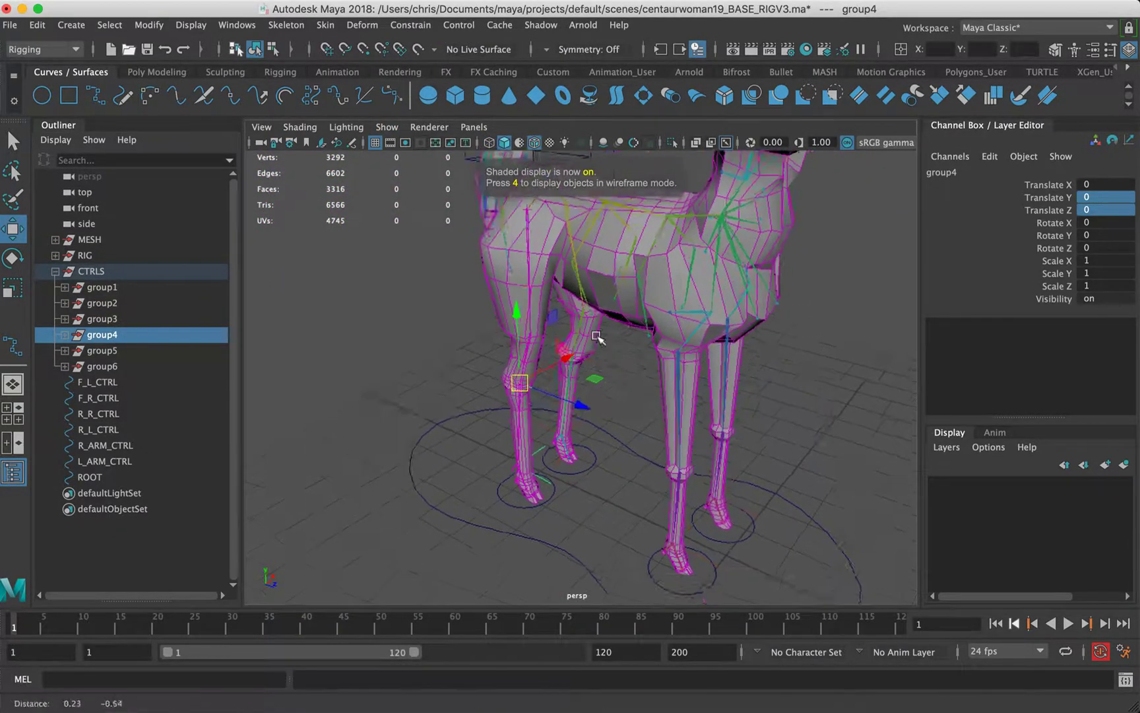
Test the rear right leg by moving and rotating group4, and undo the trial transforms
left_click_drag(658, 384, 611, 382)
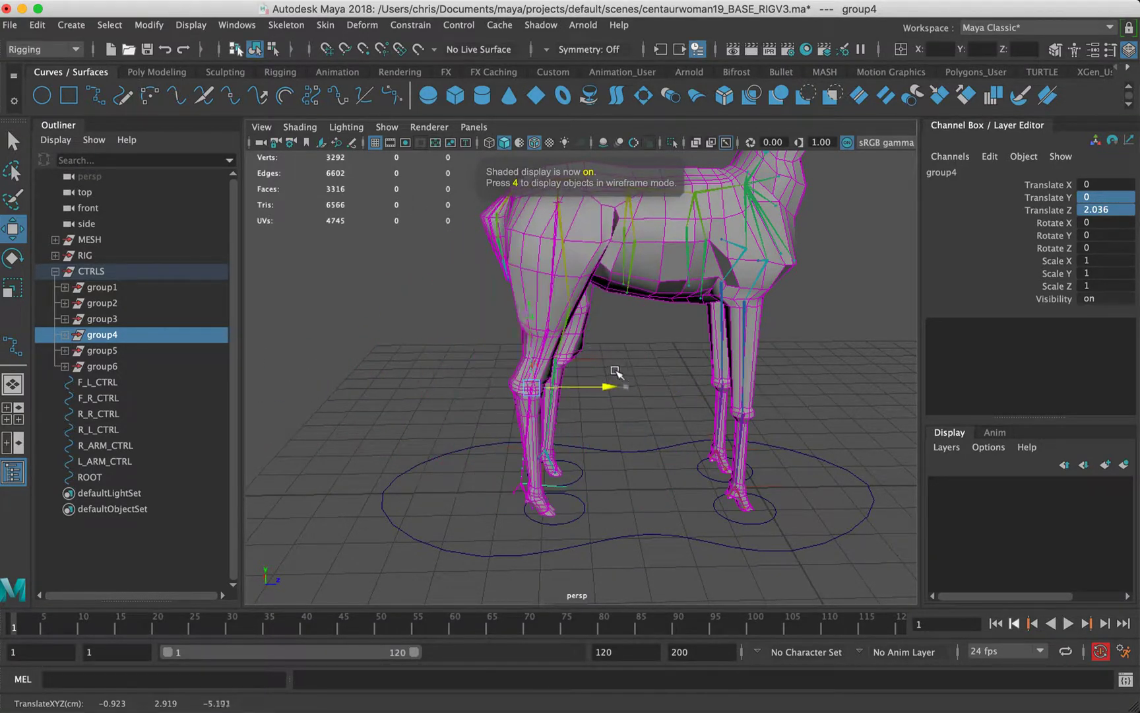
key("super+z")
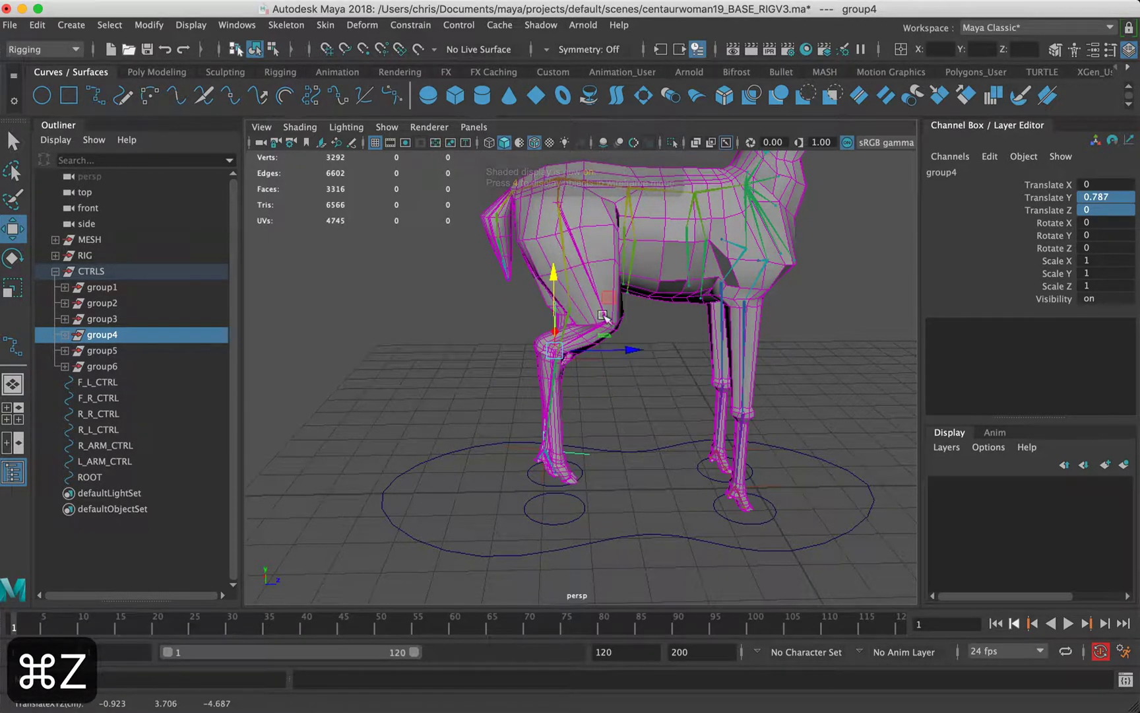
key("e")
left_click_drag(590, 286, 477, 363)
key("w")
key("super+z")
key("super+z")
key("super+z")
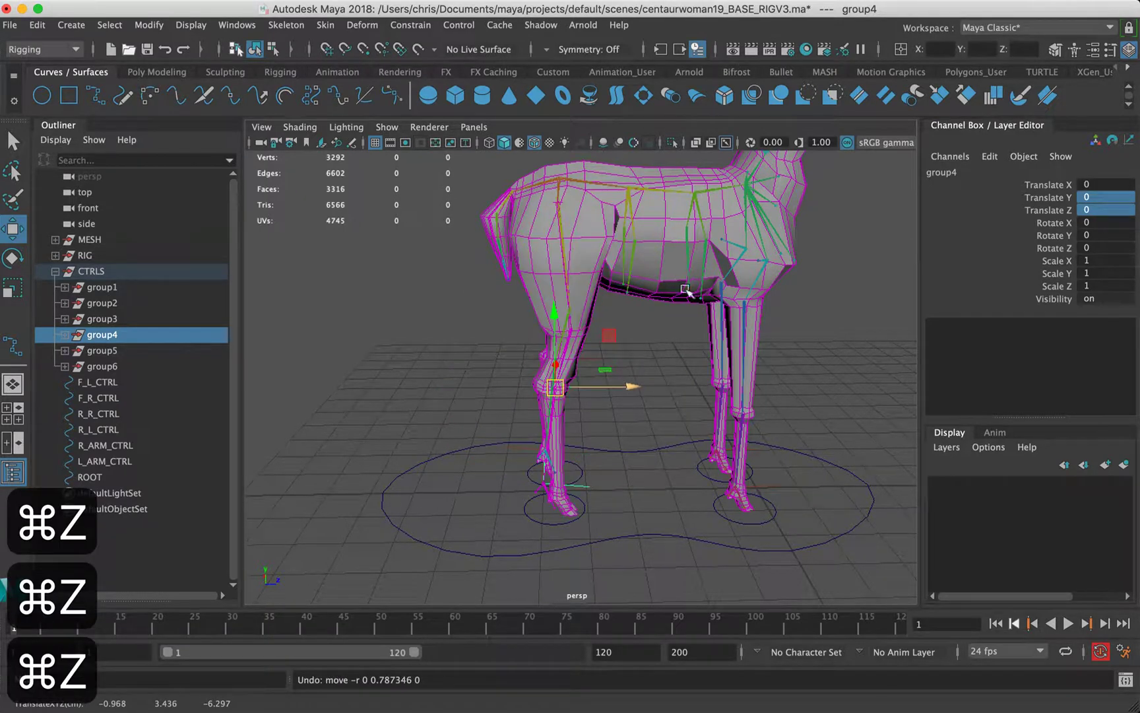
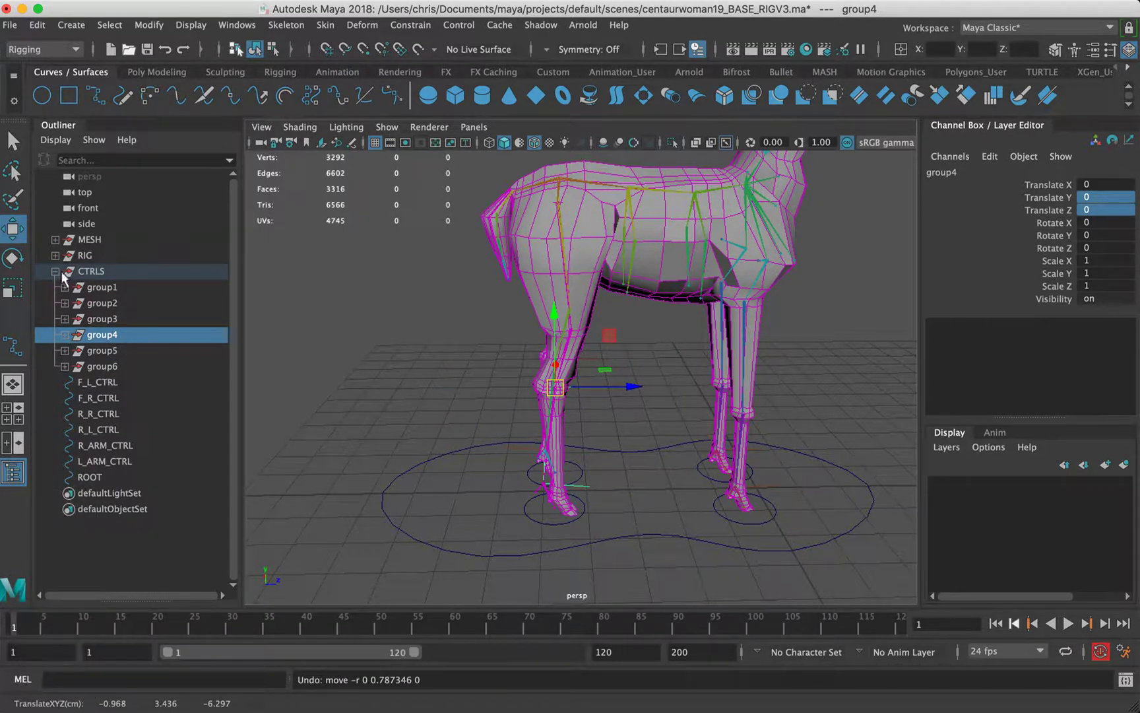
Match group1 to the front left foot control and parent it under F_L_CTRL
left_click(109, 382)
left_click_drag(759, 371, 366, 382, "alt")
left_click(97, 287)
left_click_drag(438, 352, 437, 378, "alt")
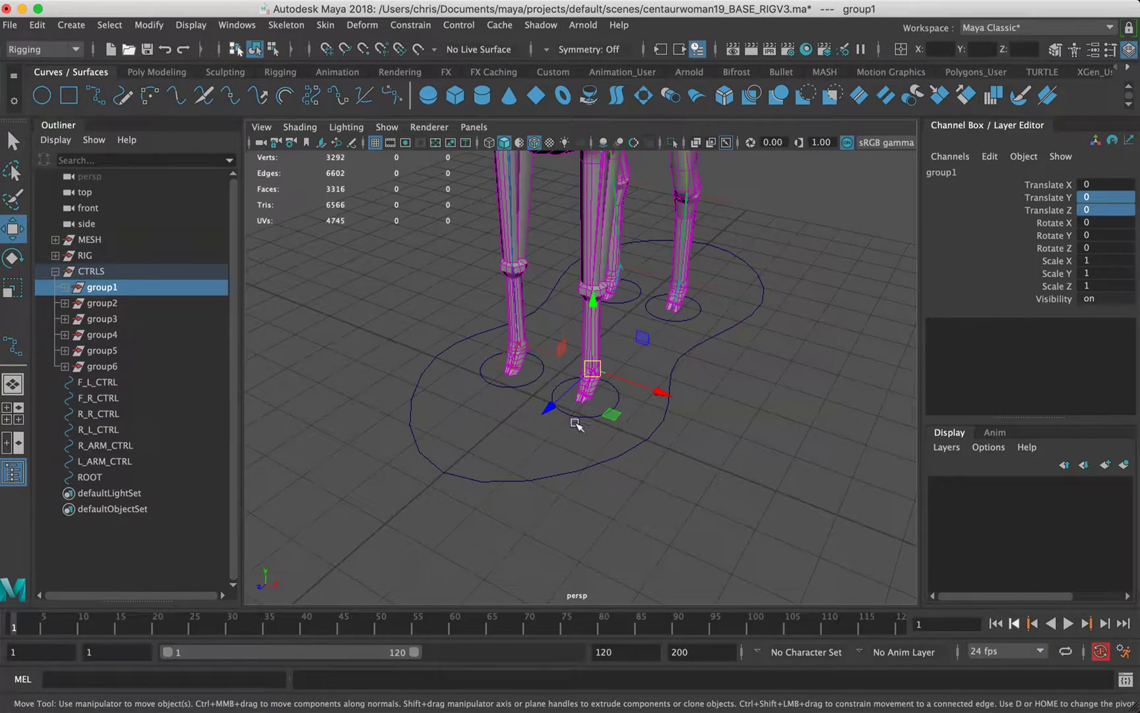
left_click(113, 382)
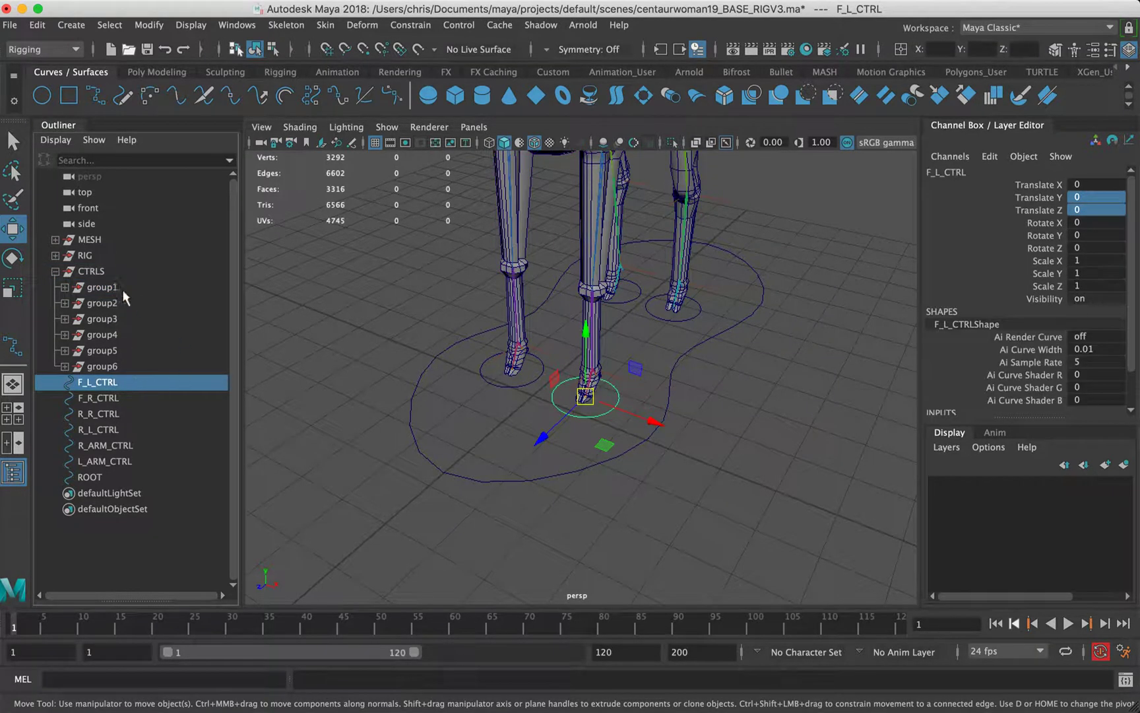
left_click(106, 287)
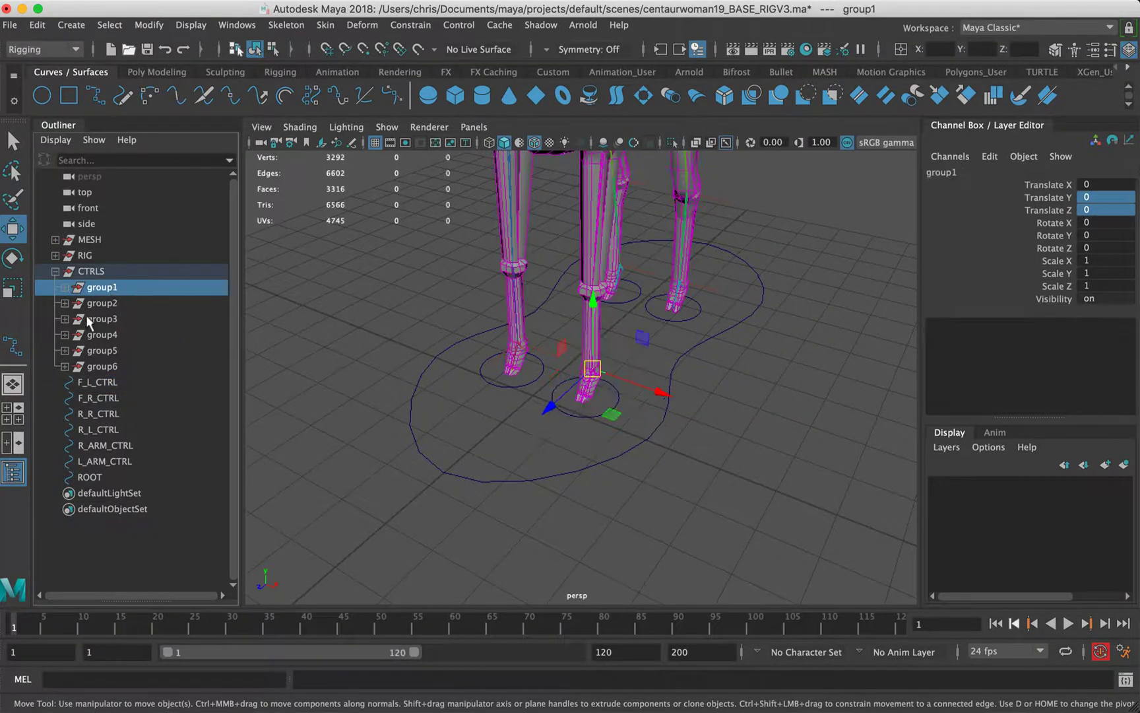
left_click(115, 382, "ctrl")
key("p")
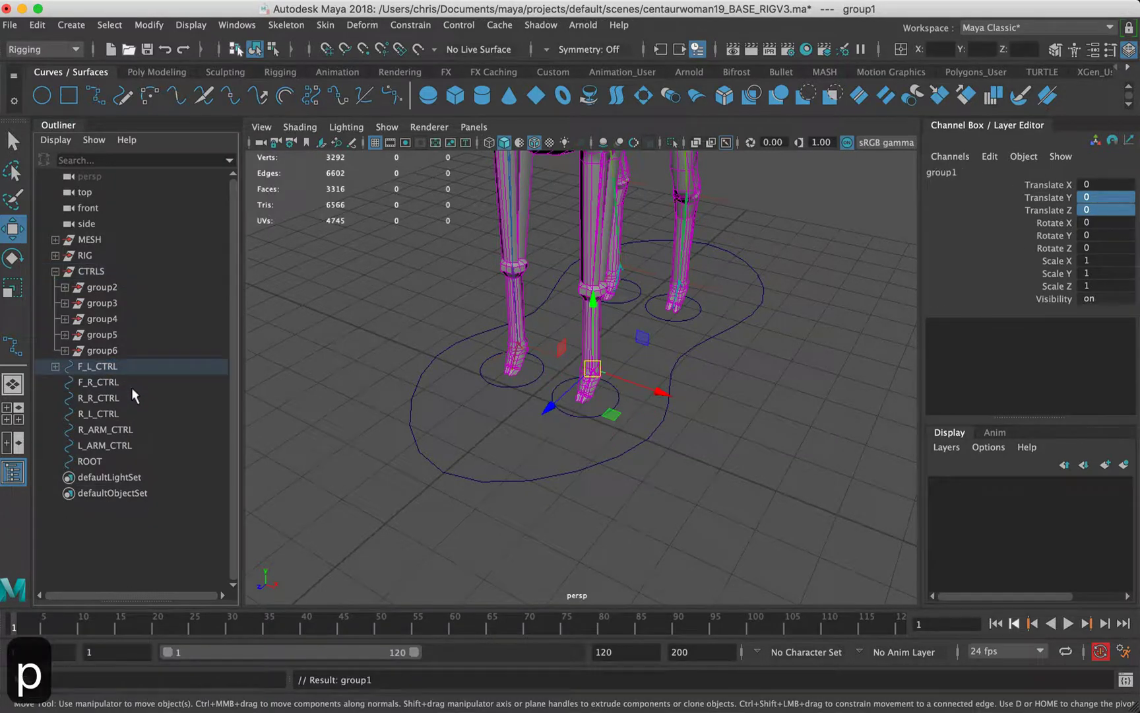
Parent group2 under the front right foot control F_R_CTRL
right_click_drag(599, 318, 555, 393, "alt")
left_click_drag(555, 393, 584, 326, "alt")
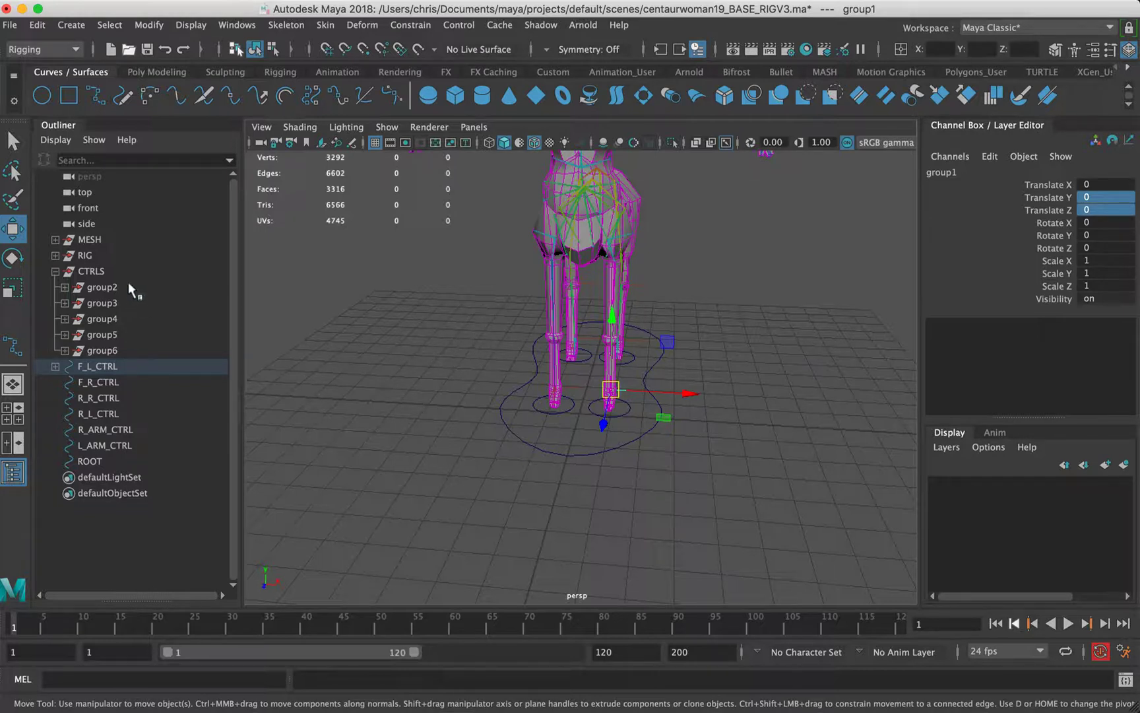
left_click(105, 288)
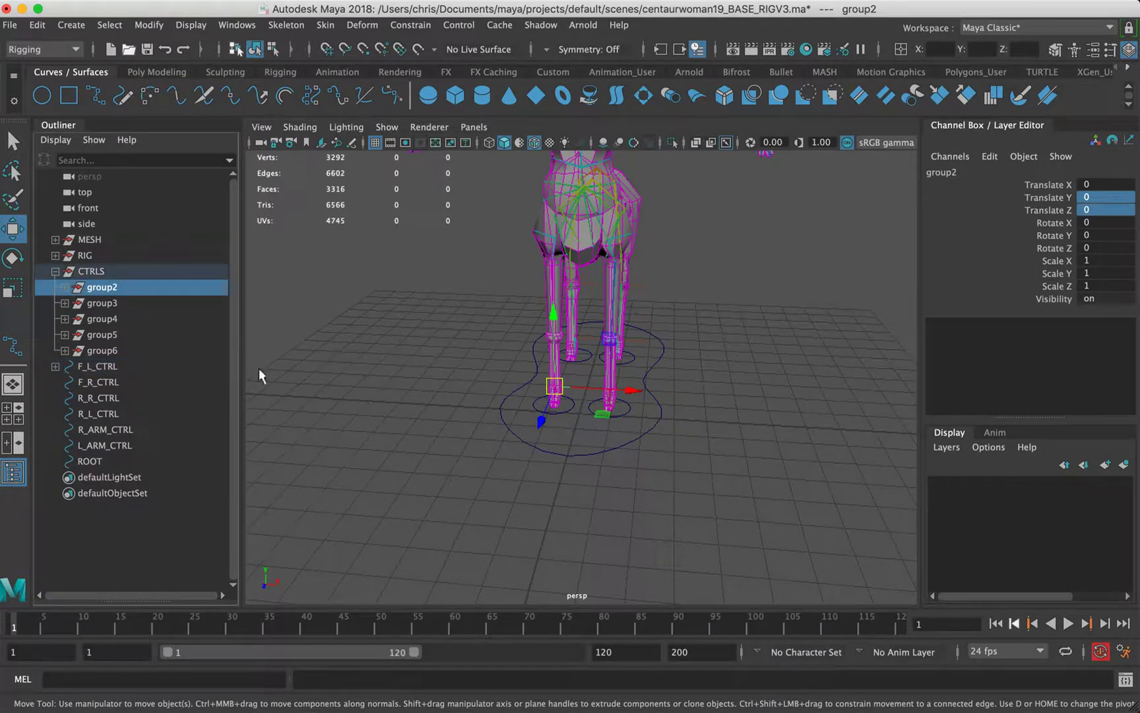
left_click(110, 383, "ctrl")
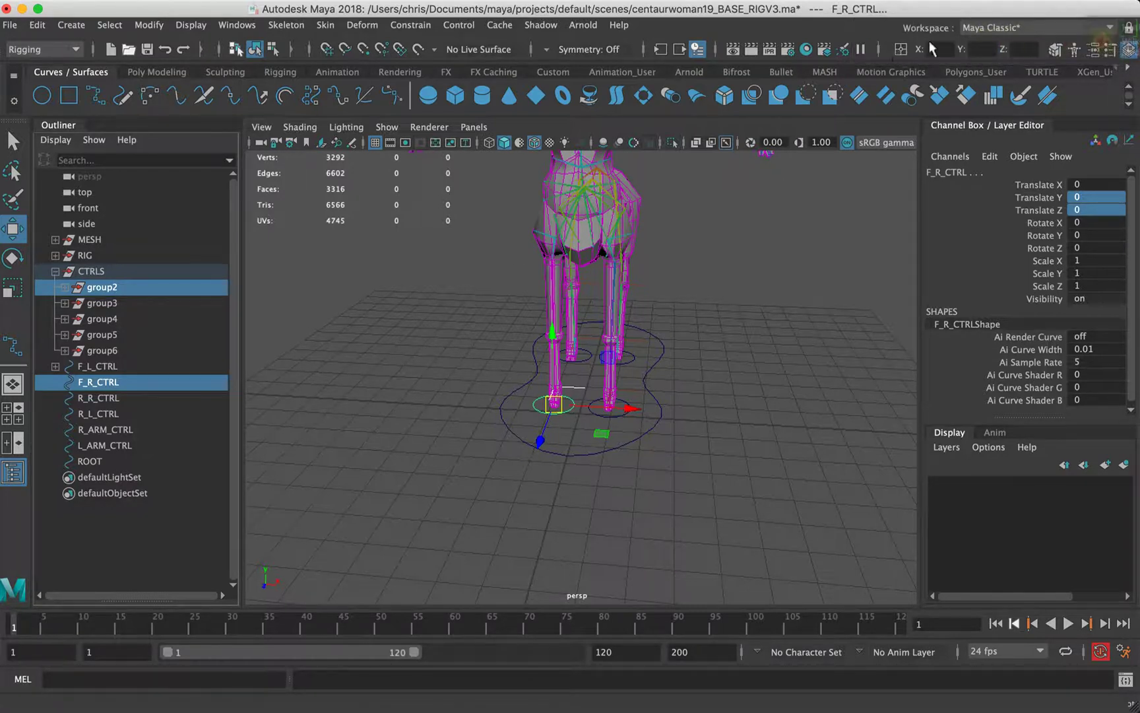
key("p")
left_click(99, 367)
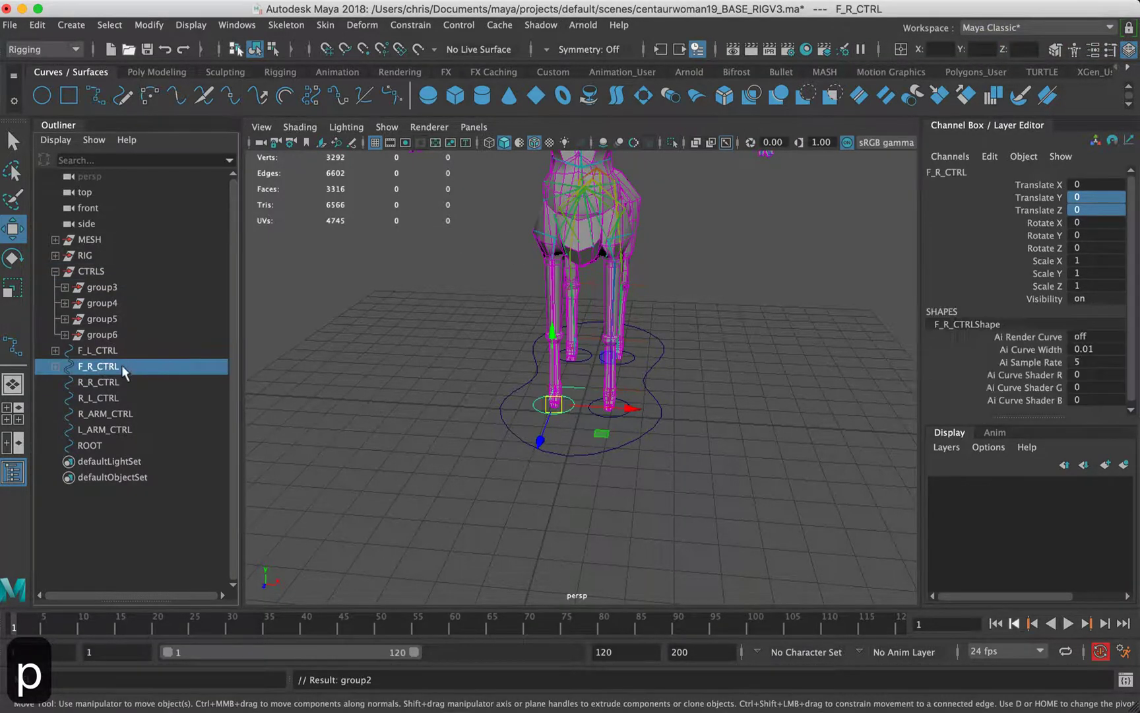
Identify which rear leg group belongs to the right foot and parent group4 under R_R_CTRL
left_click(101, 382)
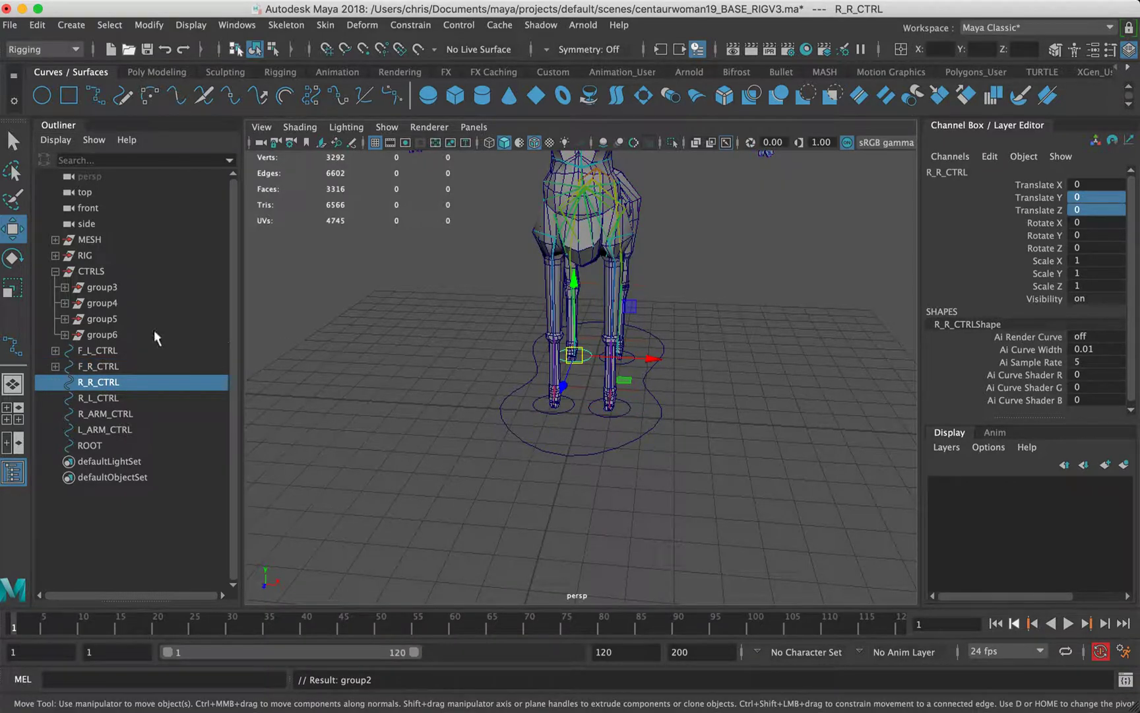
left_click(107, 305)
left_click_drag(642, 367, 565, 369, "alt")
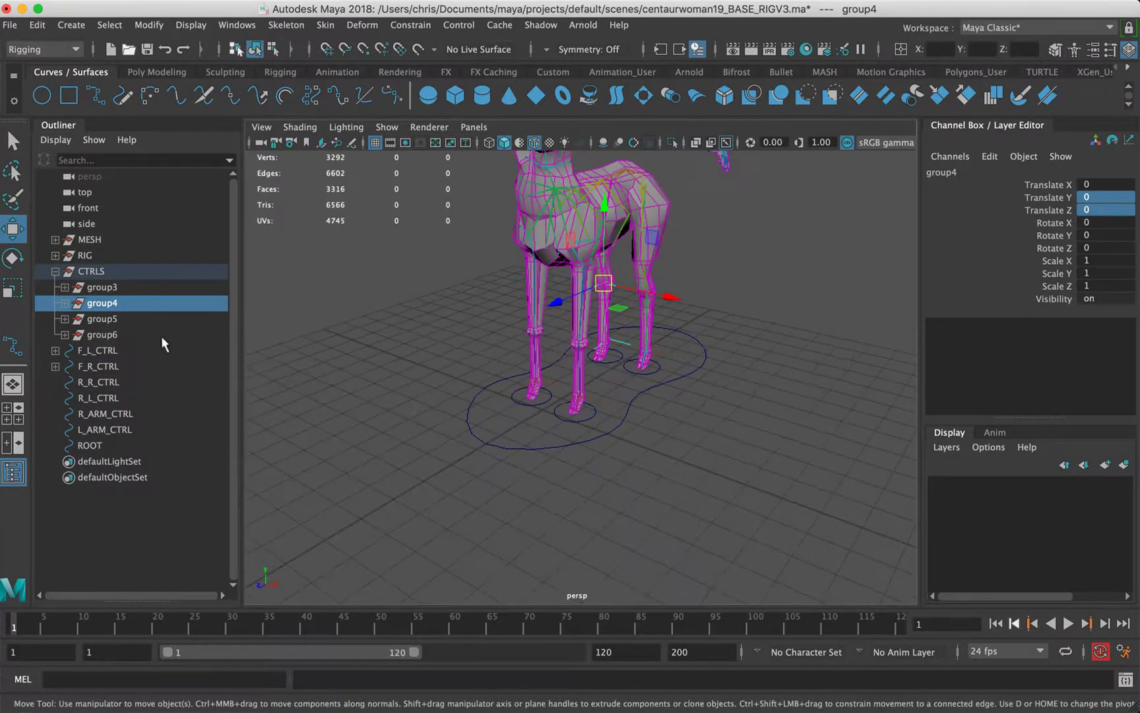
left_click(117, 291)
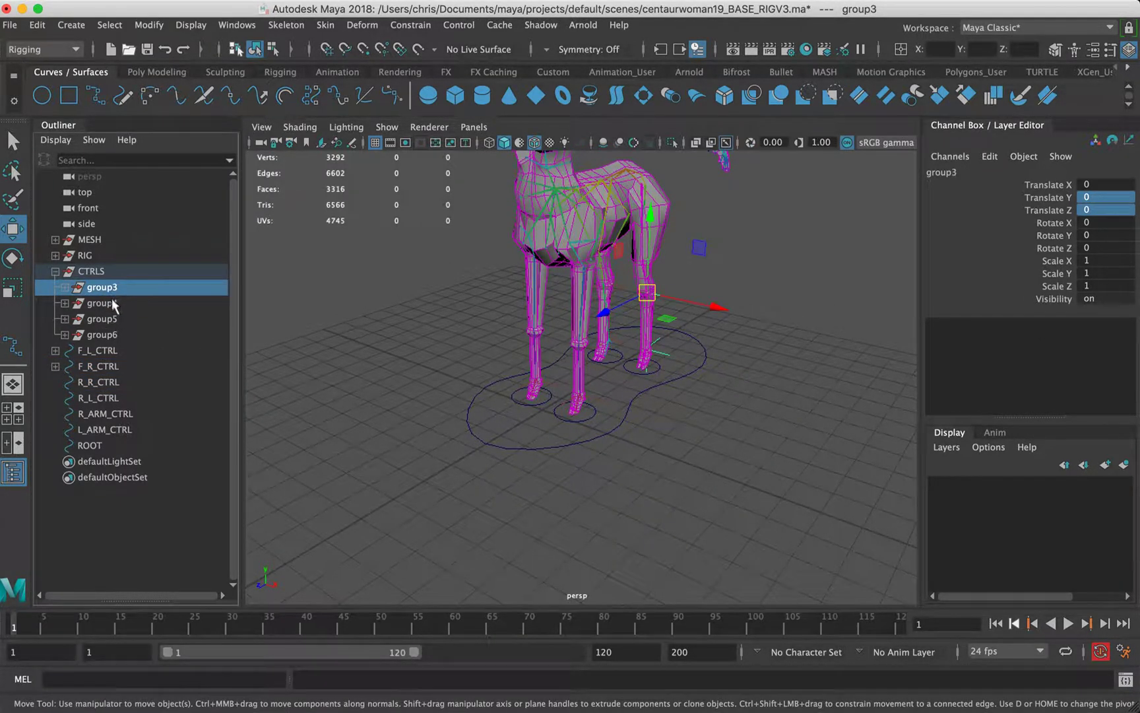
left_click(111, 302)
left_click(104, 383)
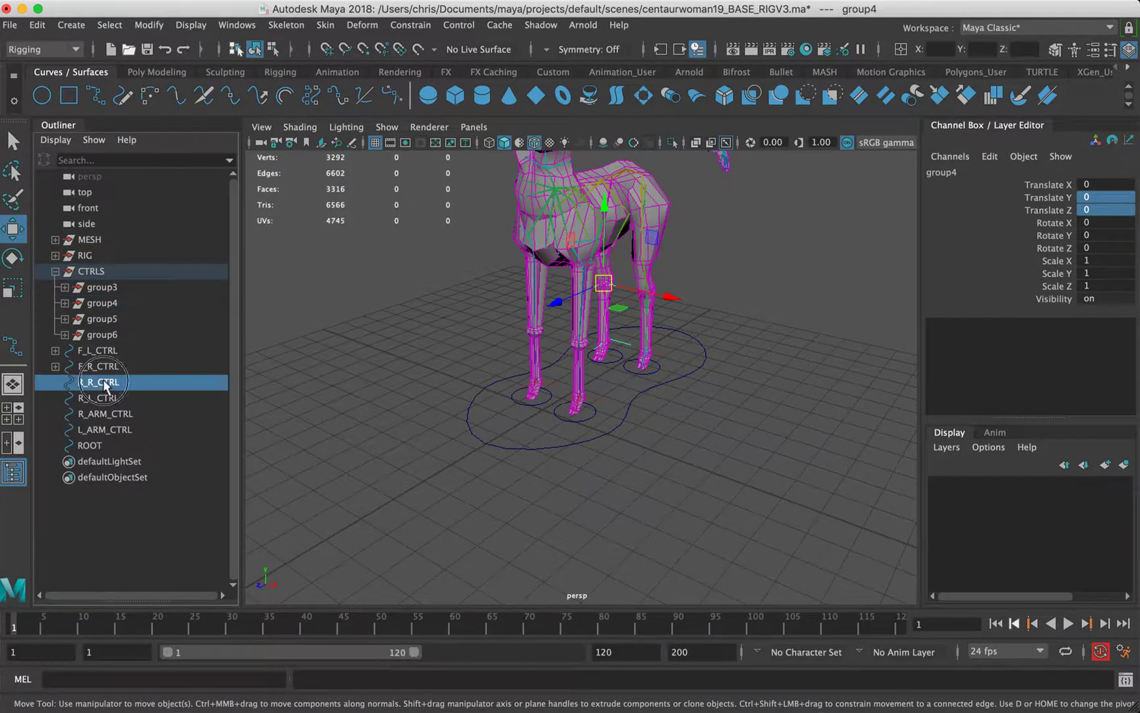
left_click(109, 289)
left_click(120, 306)
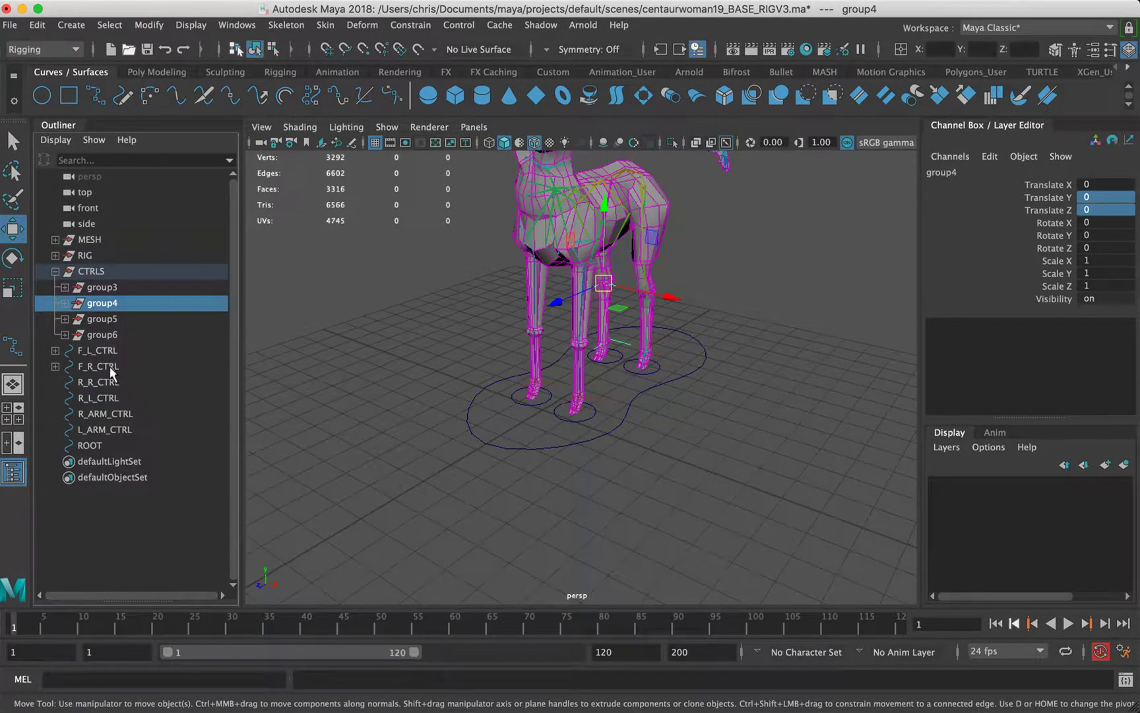
left_click(105, 382, "ctrl")
key("p")
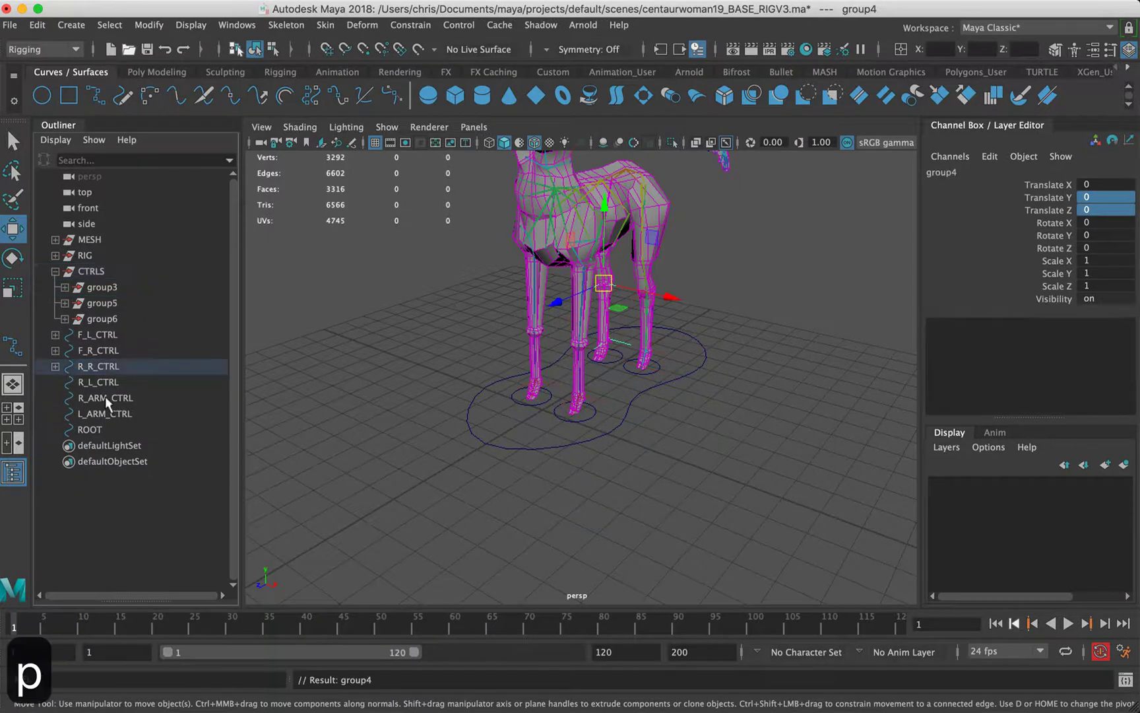
Parent group3 under the rear left foot control R_L_CTRL
left_click(105, 289)
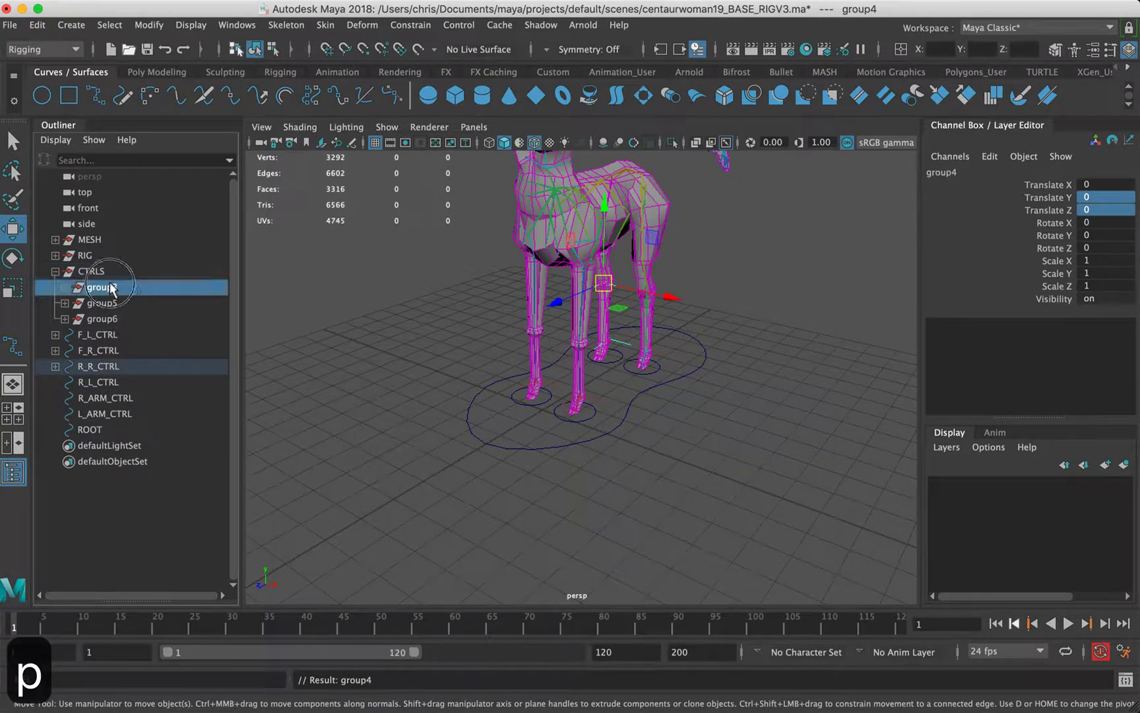
left_click(116, 382, "ctrl")
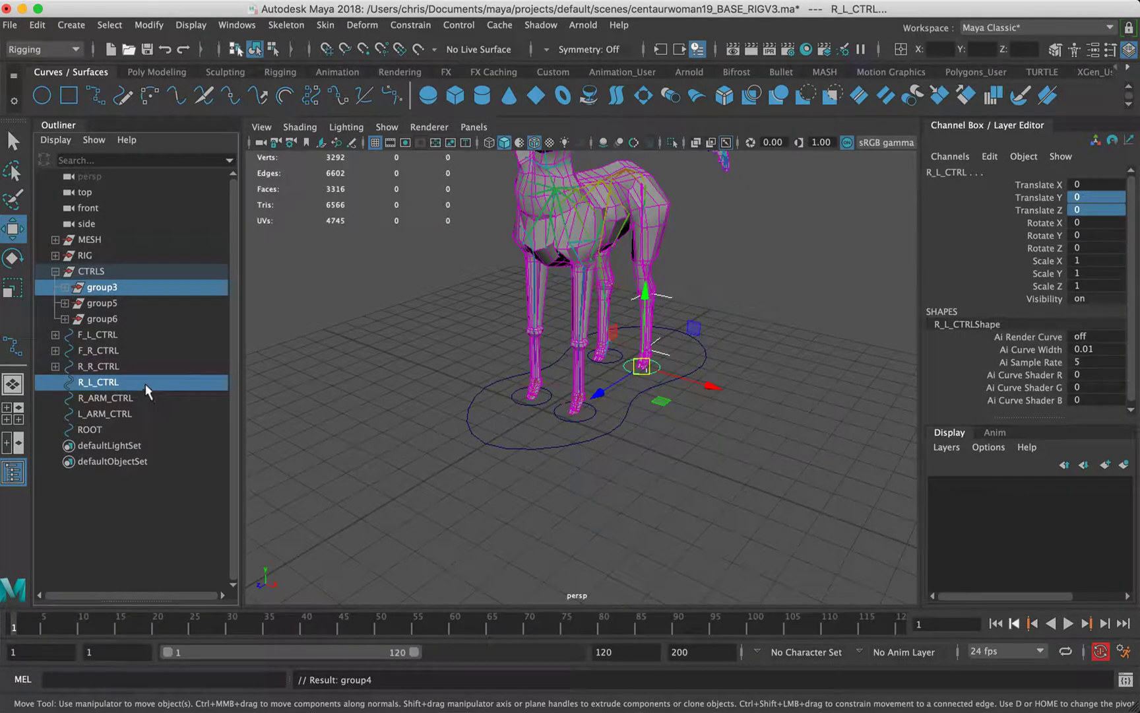
key("p")
Examine the four foot controls, R_ARM_CTRL and ROOT by selecting them one after another
left_click(107, 318)
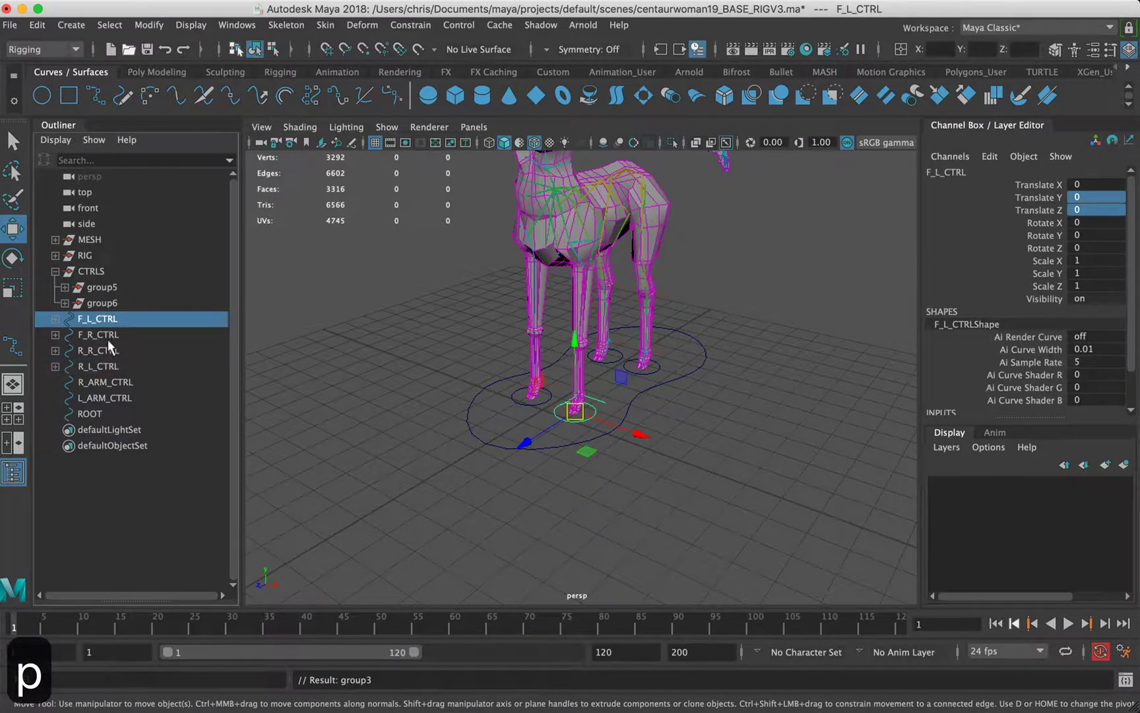
left_click(106, 337)
left_click(104, 349)
left_click(104, 367)
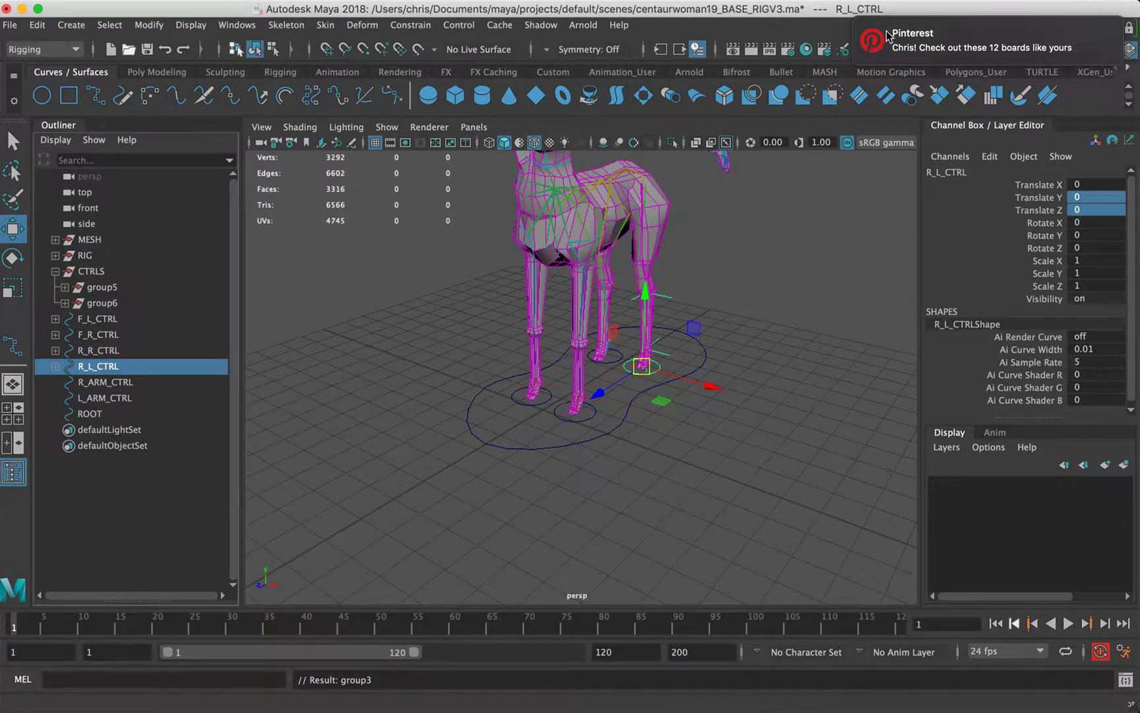
left_click(97, 320)
left_click(98, 334)
left_click(97, 351)
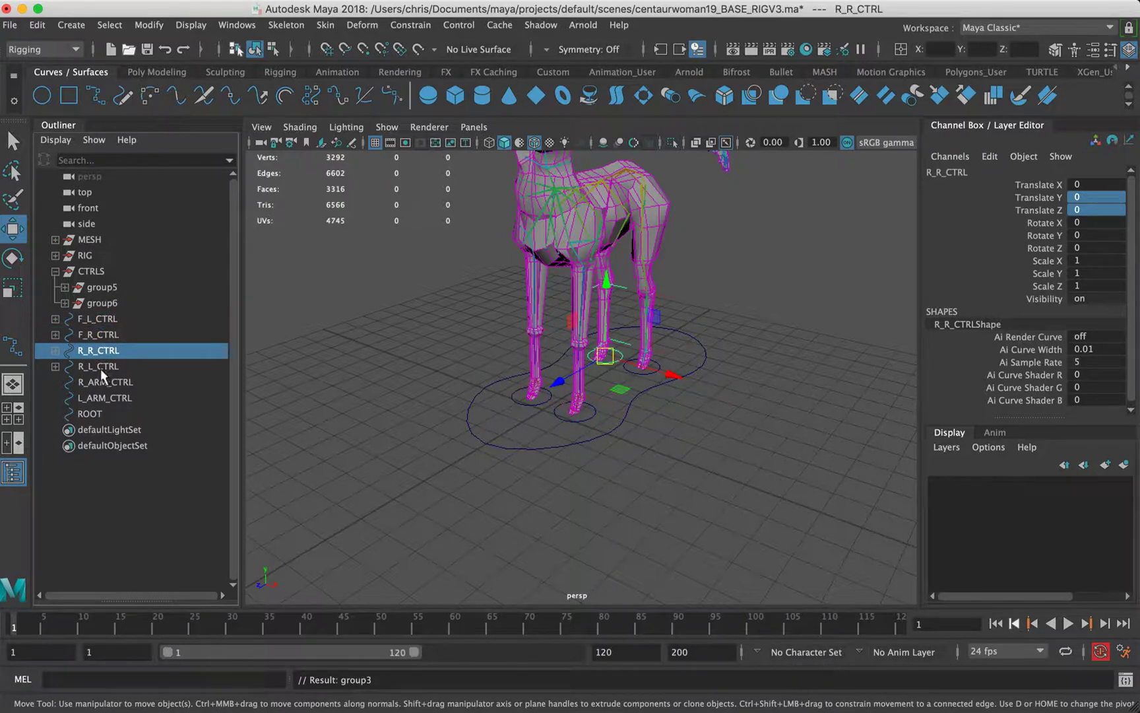
left_click(99, 366)
left_click(101, 382)
left_click(93, 413)
Identify which arm group belongs to the left arm and parent group5 under L_ARM_CTRL
left_click_drag(338, 373, 436, 376, "alt")
left_click(103, 382)
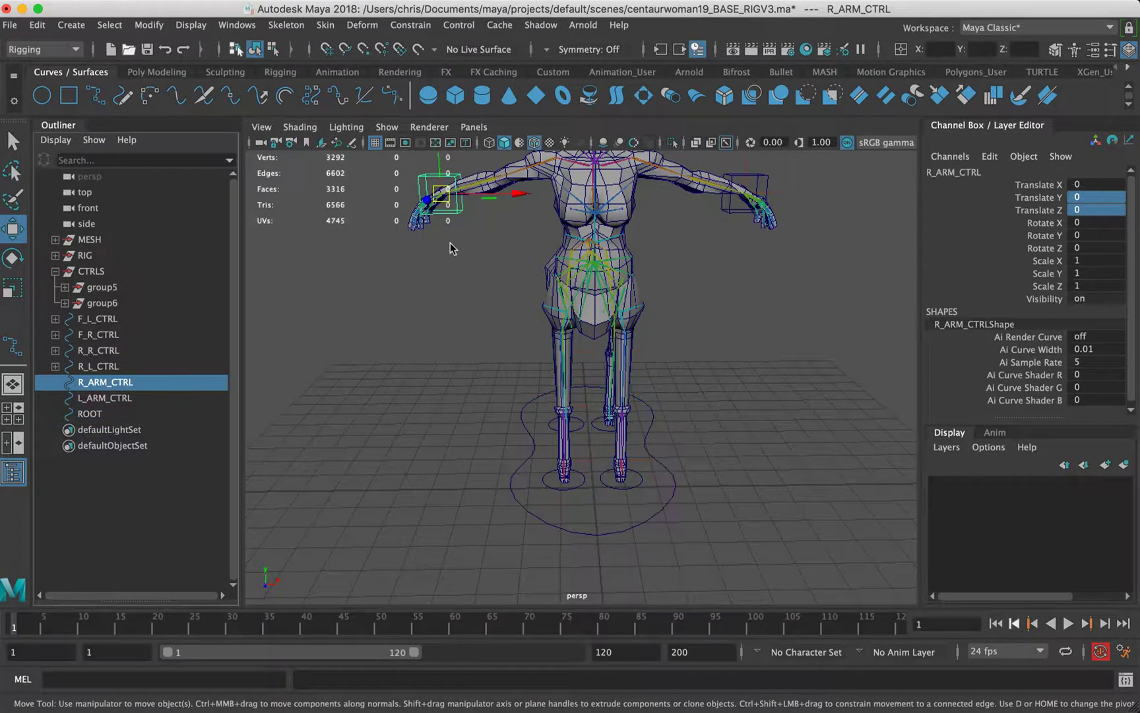
left_click(96, 289)
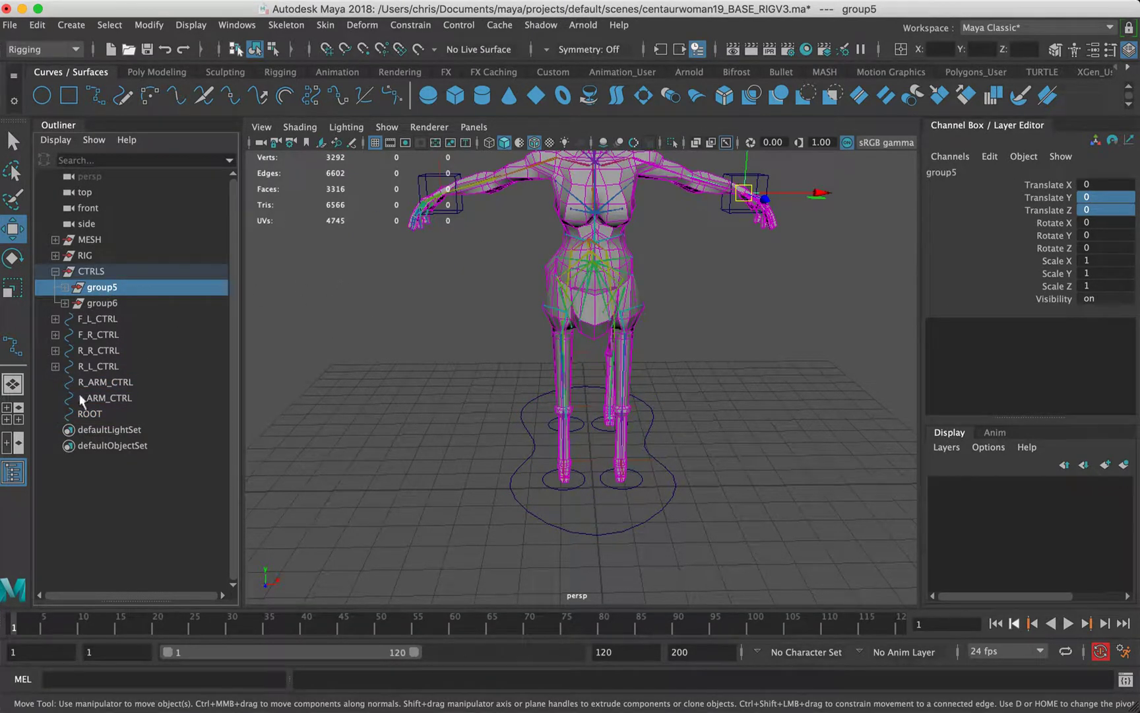
left_click(105, 398)
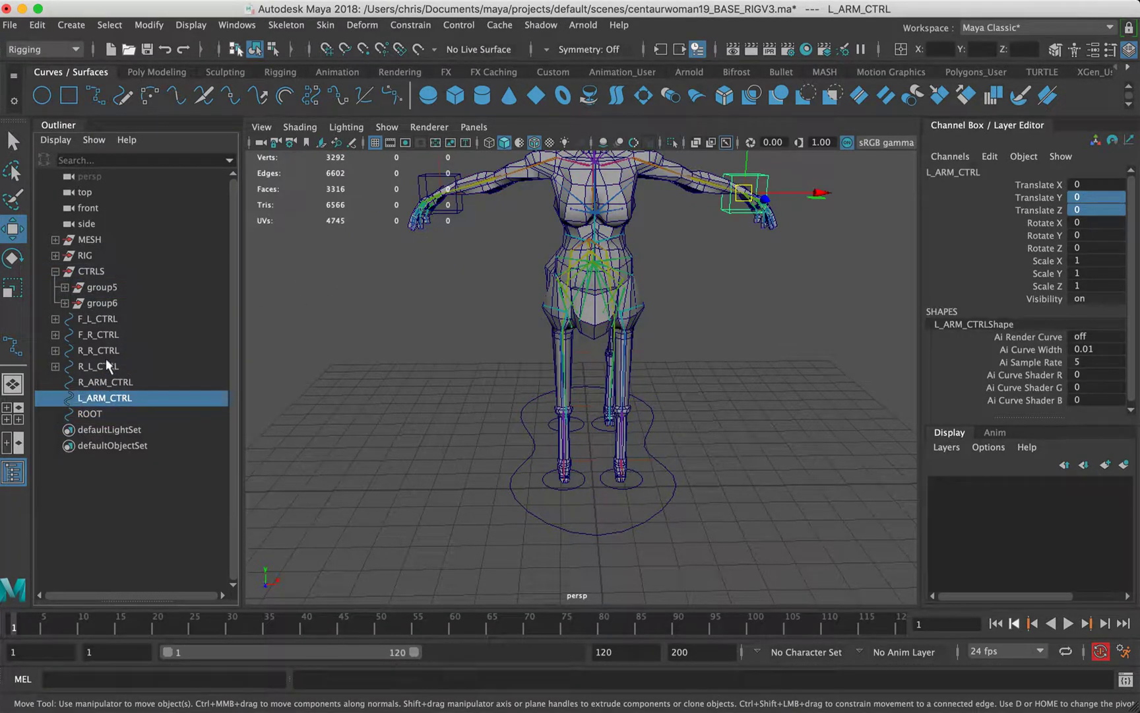
left_click(103, 290)
left_click(107, 397, "ctrl")
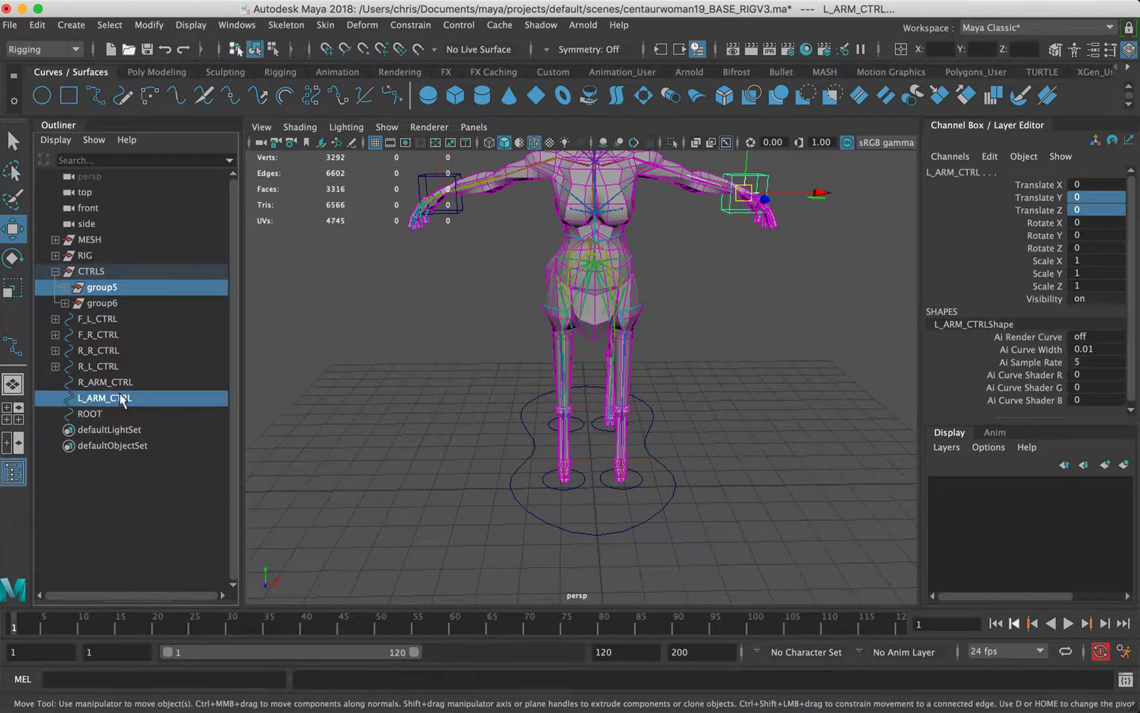
key("p")
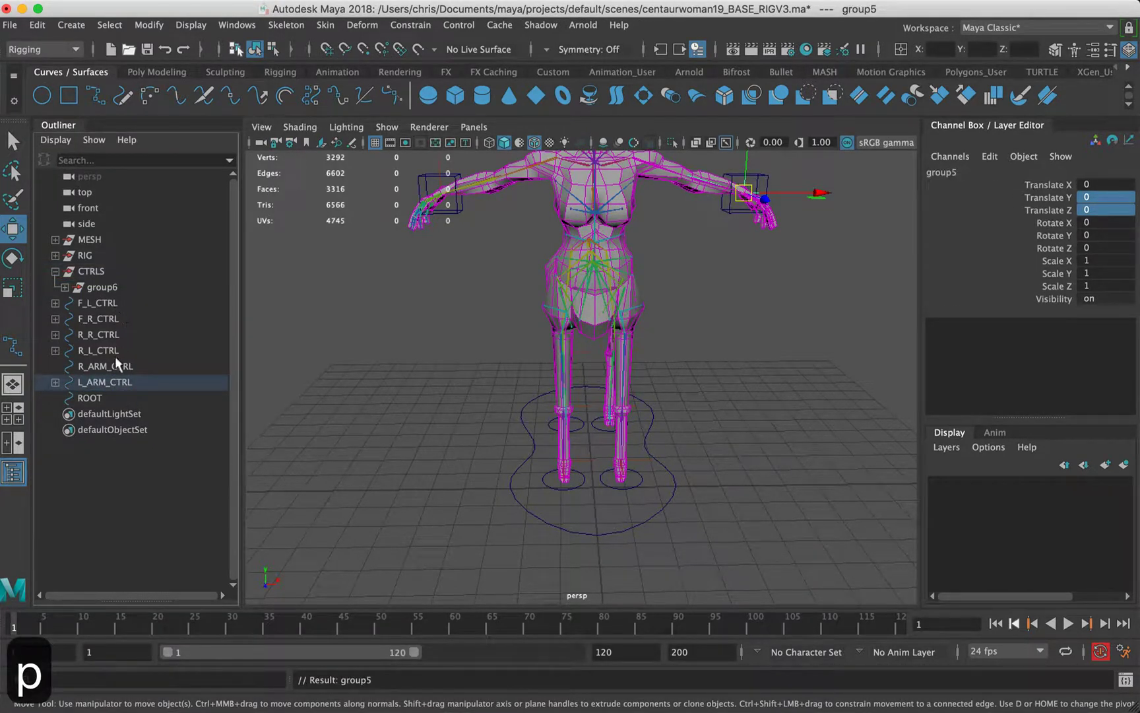
Parent group6 under the right arm control R_ARM_CTRL
left_click(102, 288)
left_click(117, 365, "ctrl")
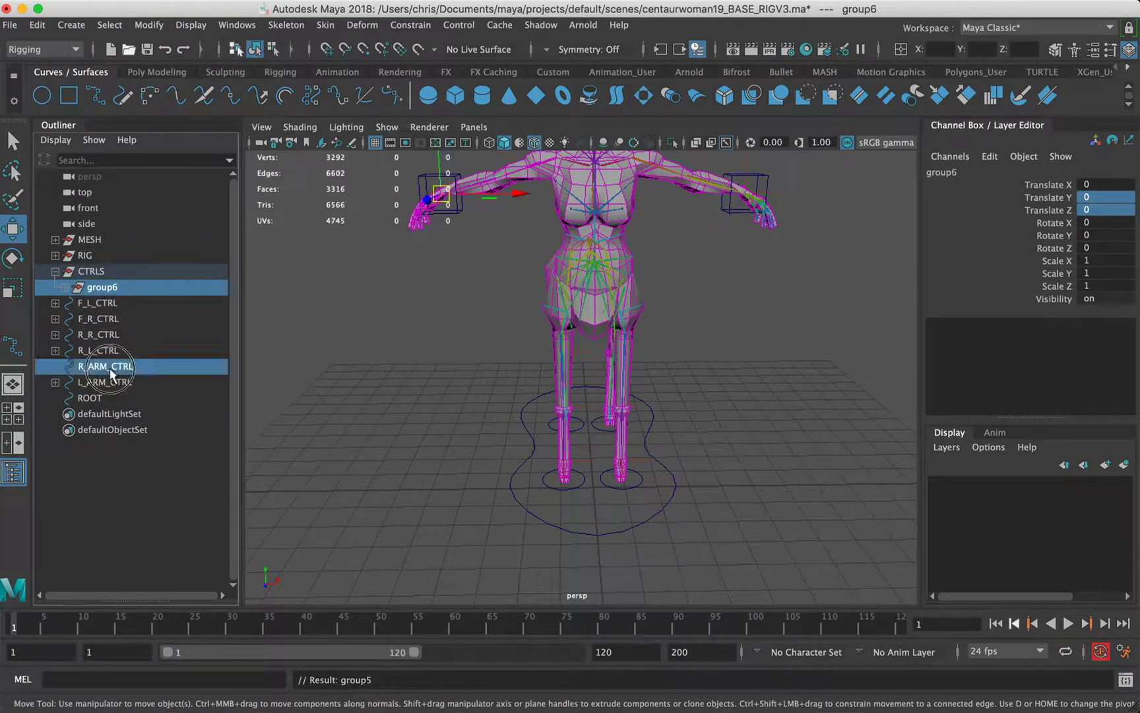
key("p")
Test F_L_CTRL by moving the front left foot outward and up, and reset its translation to 0
left_click(111, 289)
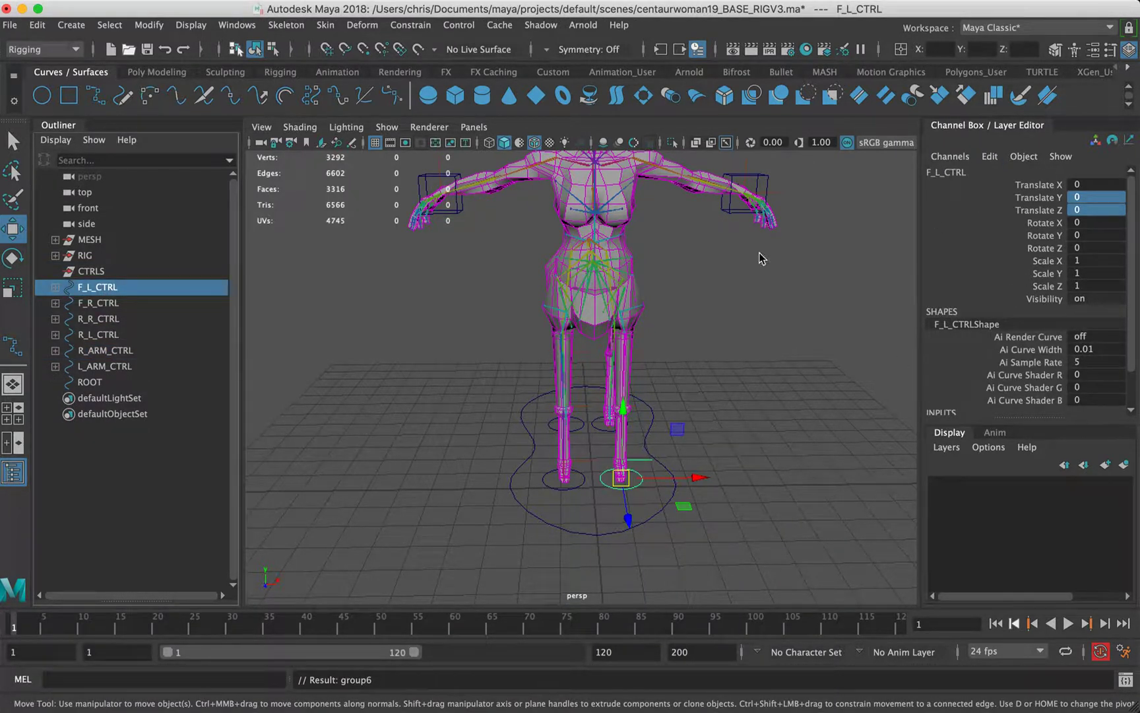
left_click(98, 303)
left_click(101, 286)
left_click_drag(620, 481, 681, 441)
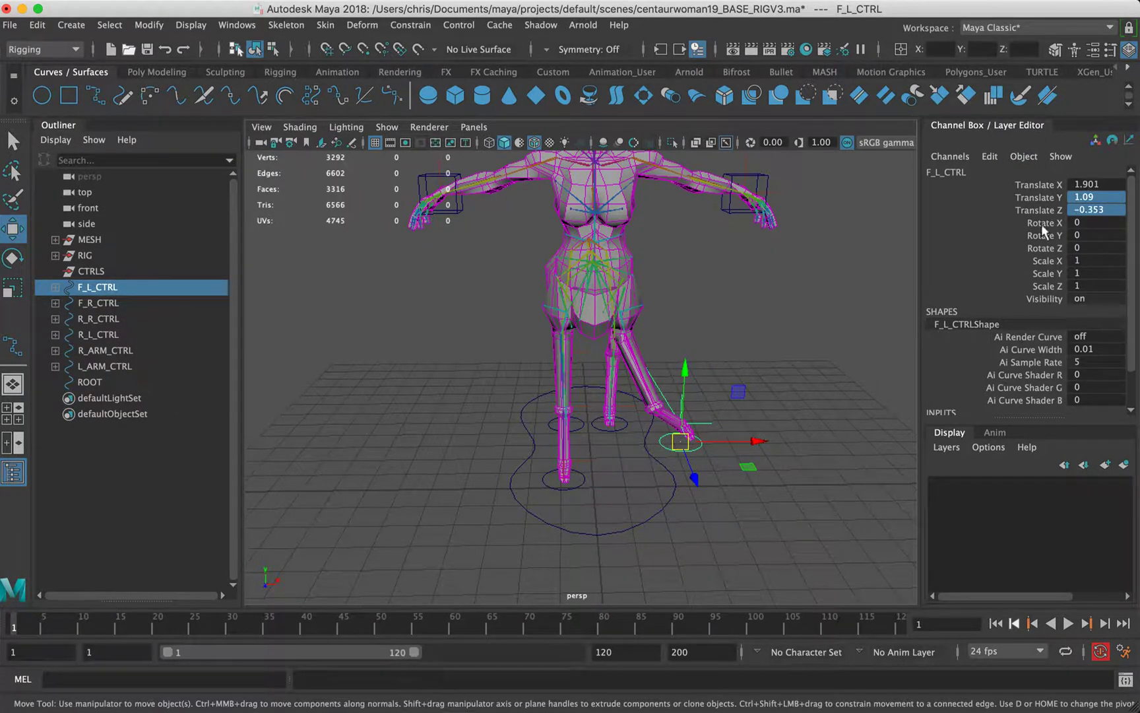
type("0")
key("Return")
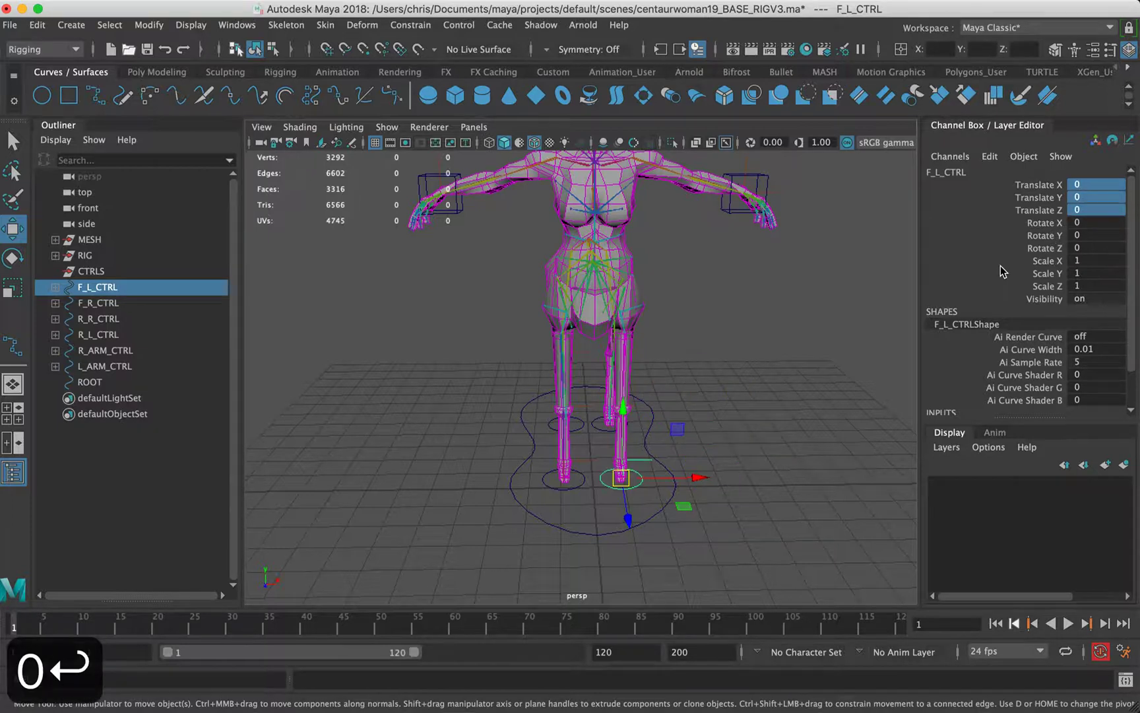
Test-bend the front left leg by moving F_L_CTRL back and up and rotating it about 74° in X, and reset its transforms to 0
left_click_drag(682, 356, 505, 462, "alt")
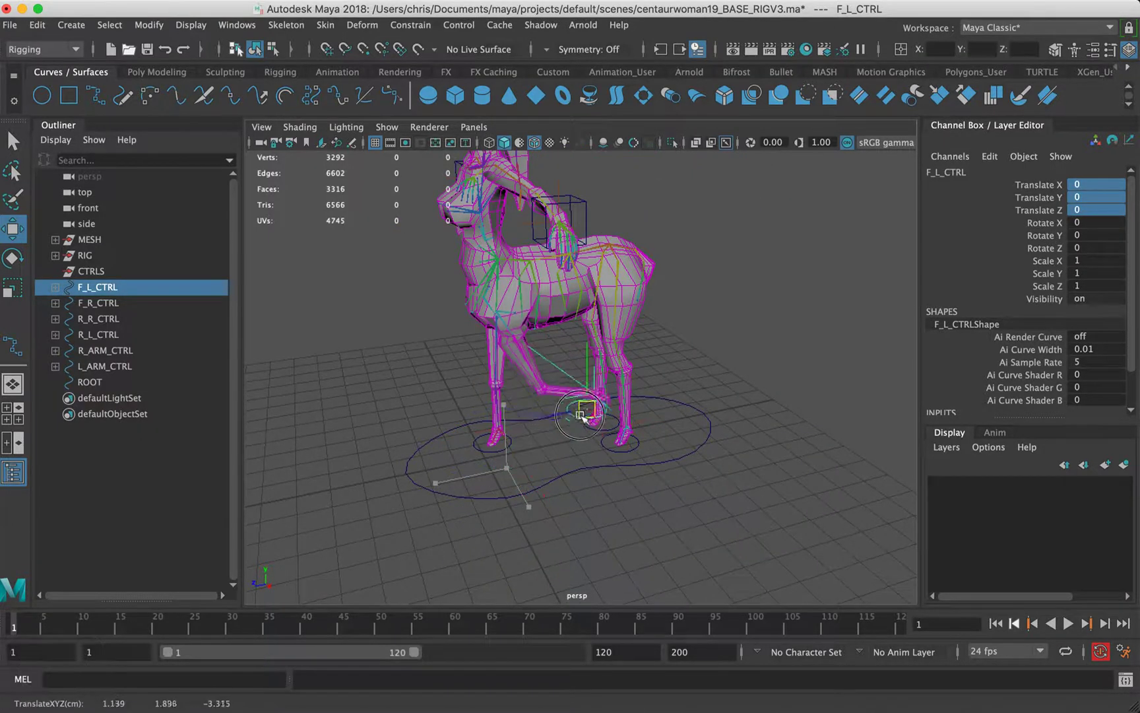
left_click_drag(581, 415, 571, 388)
key("e")
left_click_drag(553, 338, 518, 441)
left_click_drag(541, 370, 549, 322, "alt")
right_click_drag(555, 324, 812, 330, "alt")
left_click_drag(597, 317, 638, 437, "alt")
key("w")
right_click_drag(718, 404, 689, 414, "alt")
left_click_drag(689, 415, 621, 356, "alt")
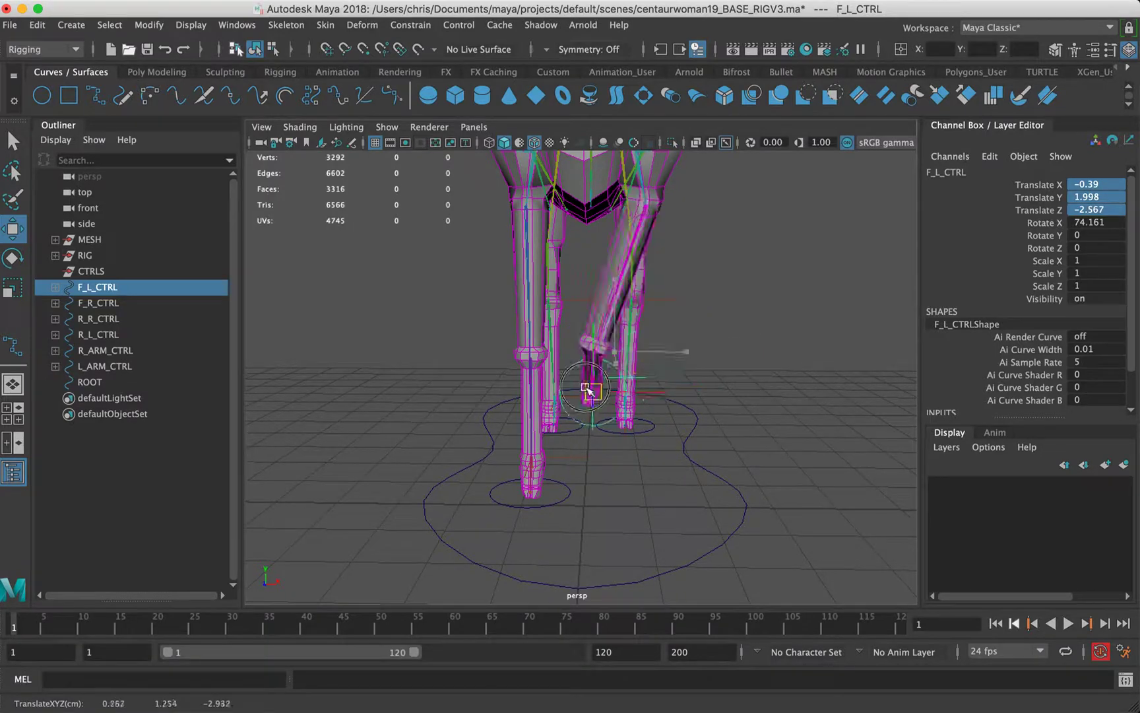
left_click_drag(694, 335, 654, 418, "alt")
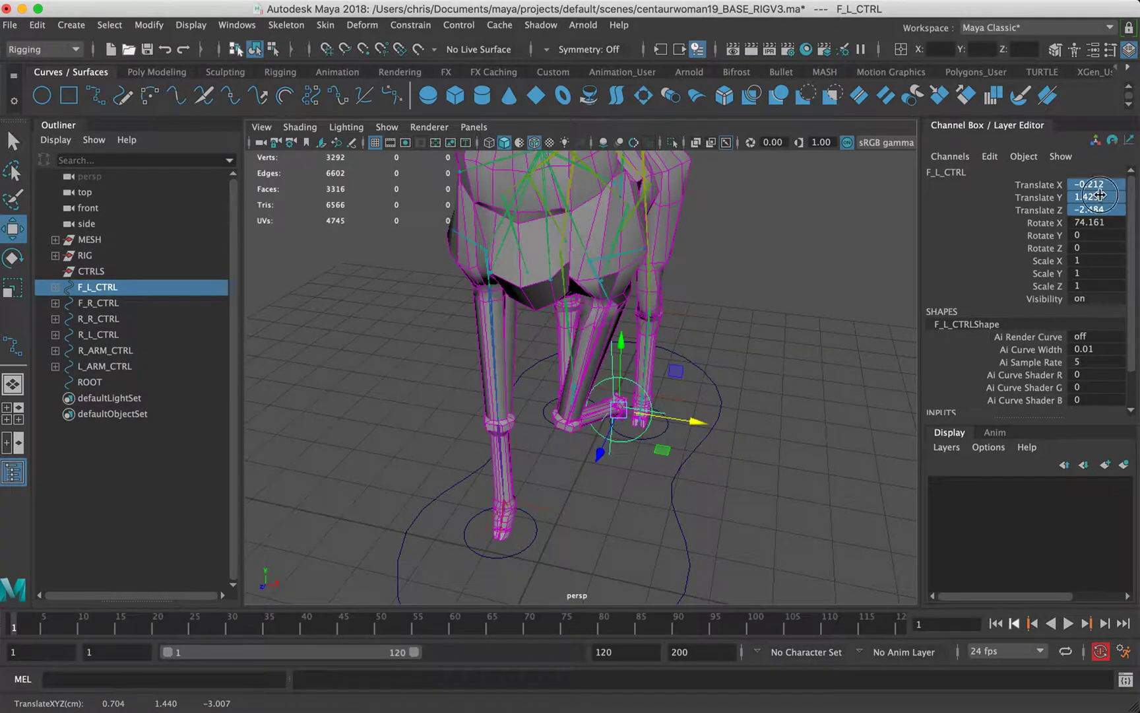
type("0")
key("Return")
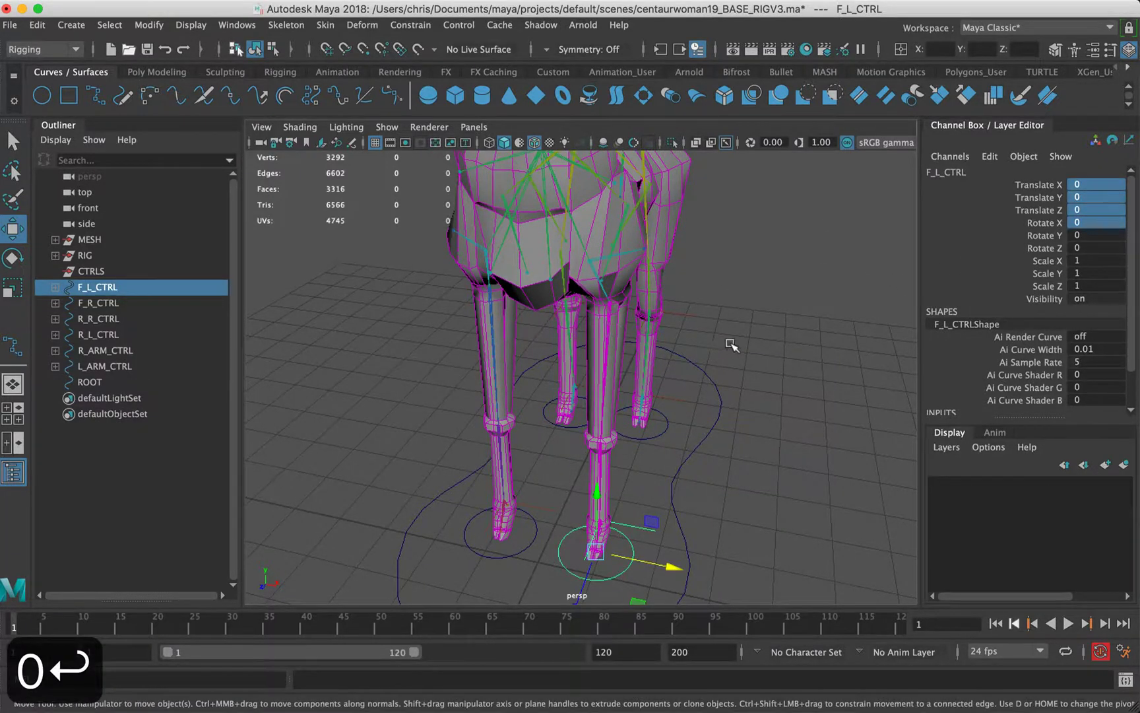
Examine how the front leg joints line up with the mesh at the knee and ankle in the side view
left_click_drag(730, 343, 578, 295, "alt")
middle_click_drag(577, 295, 647, 268, "alt")
right_click_drag(647, 268, 791, 250, "alt")
middle_click_drag(660, 275, 621, 346, "alt")
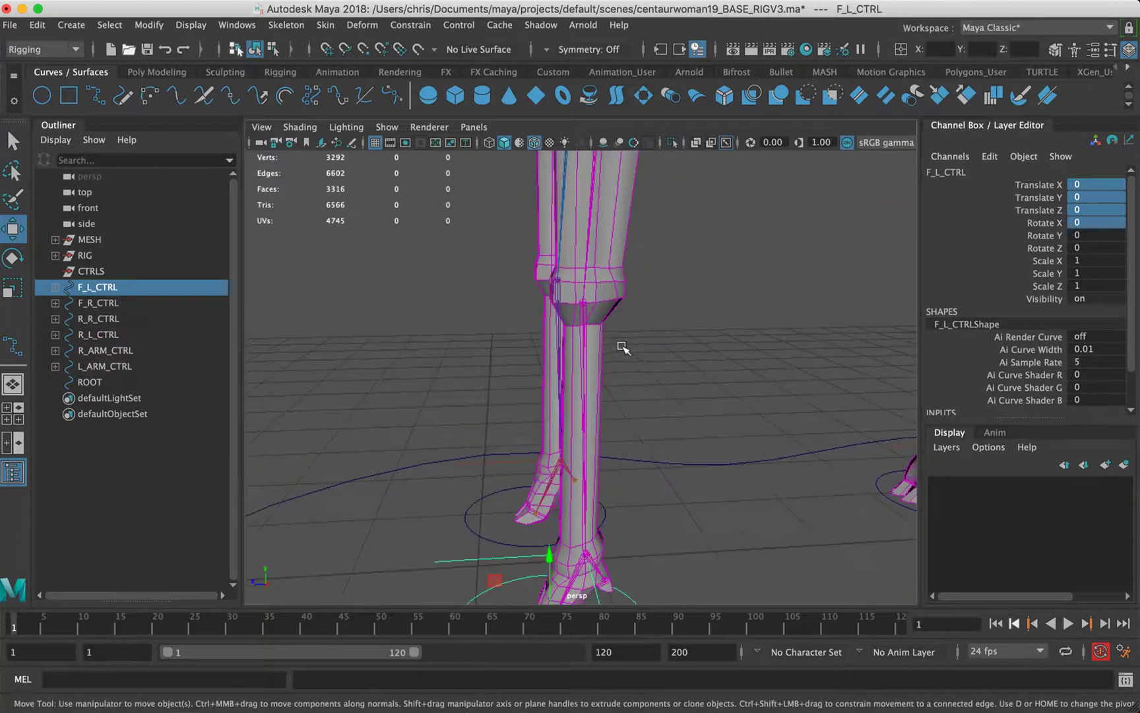
right_click_drag(658, 383, 562, 314, "alt")
key("space")
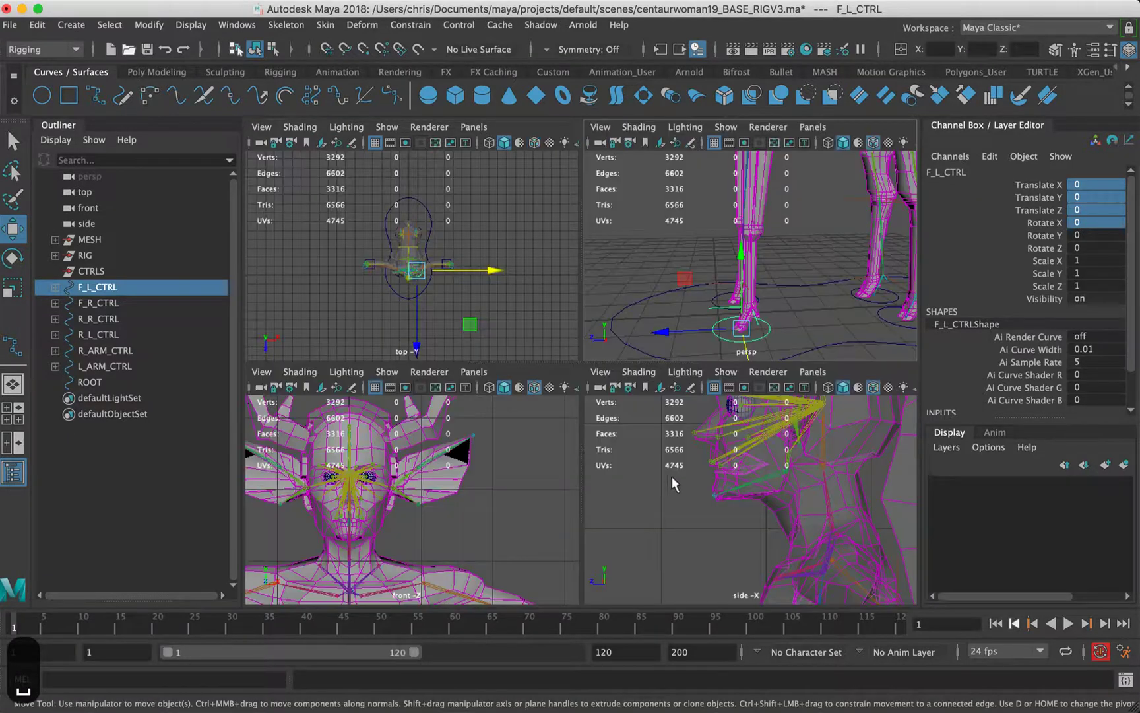
key("space")
right_click_drag(718, 300, 877, 338, "alt")
middle_click_drag(621, 422, 518, 194, "alt")
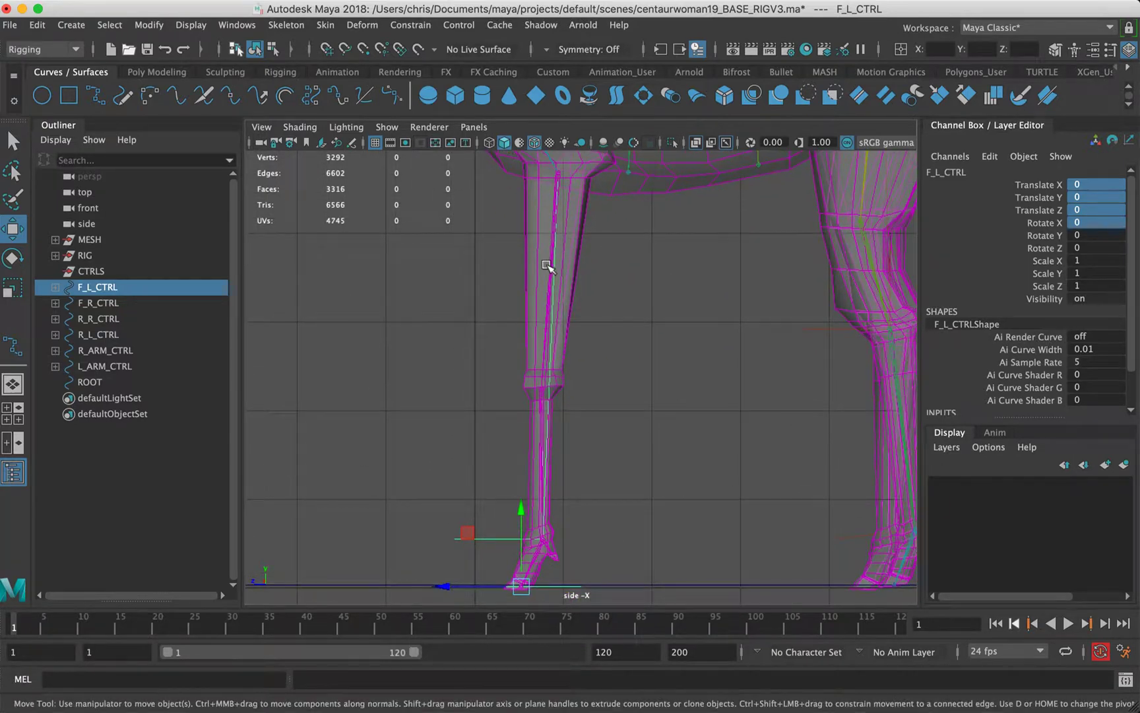
middle_click_drag(550, 267, 557, 222, "alt")
right_click_drag(558, 221, 744, 240, "alt")
middle_click_drag(583, 157, 572, 223, "alt")
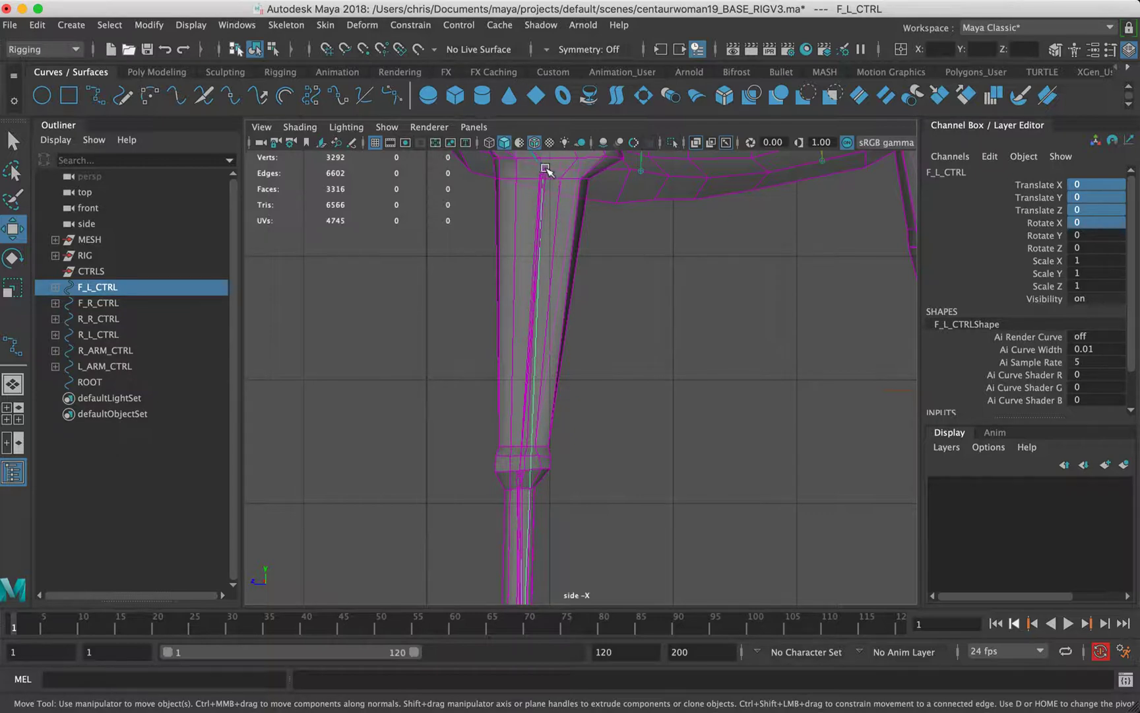
middle_click_drag(576, 442, 593, 211, "alt")
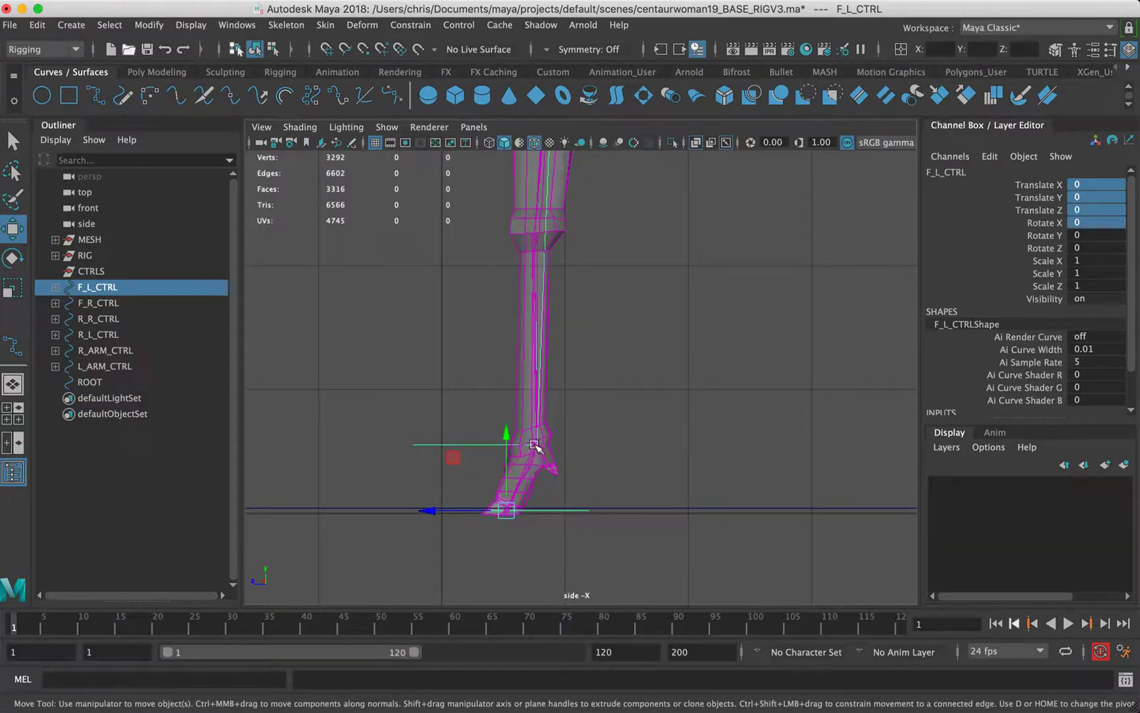
middle_click_drag(555, 297, 565, 374, "alt")
right_click_drag(565, 374, 827, 373, "alt")
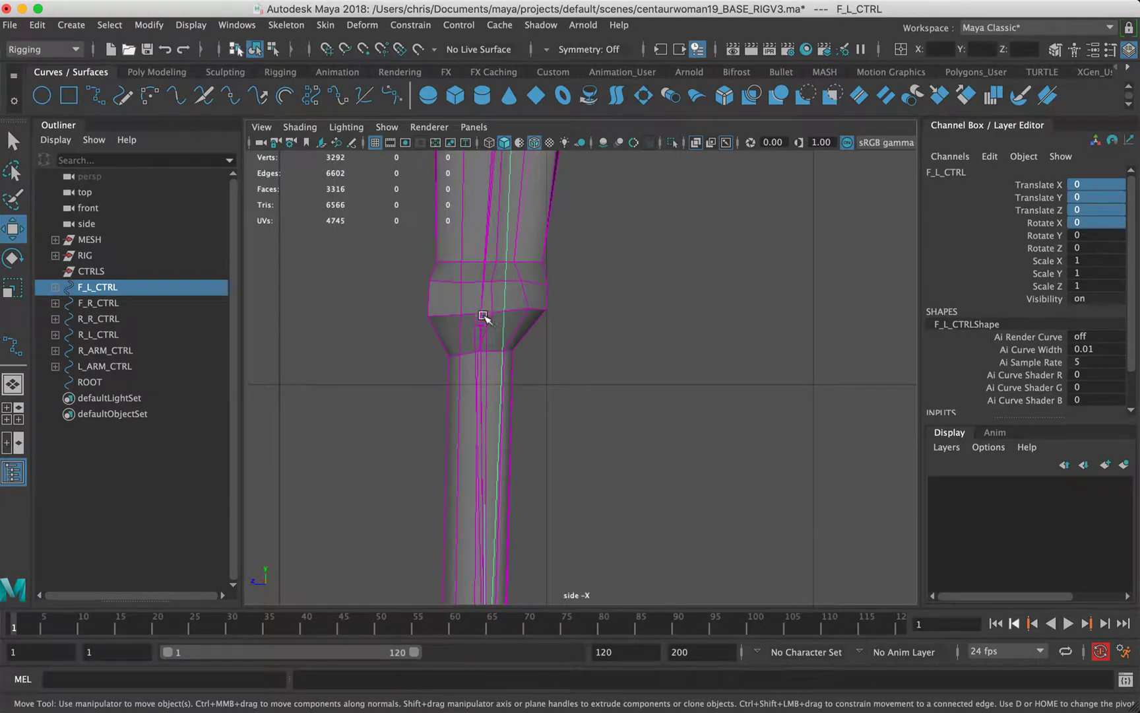
right_click_drag(742, 349, 715, 318, "alt")
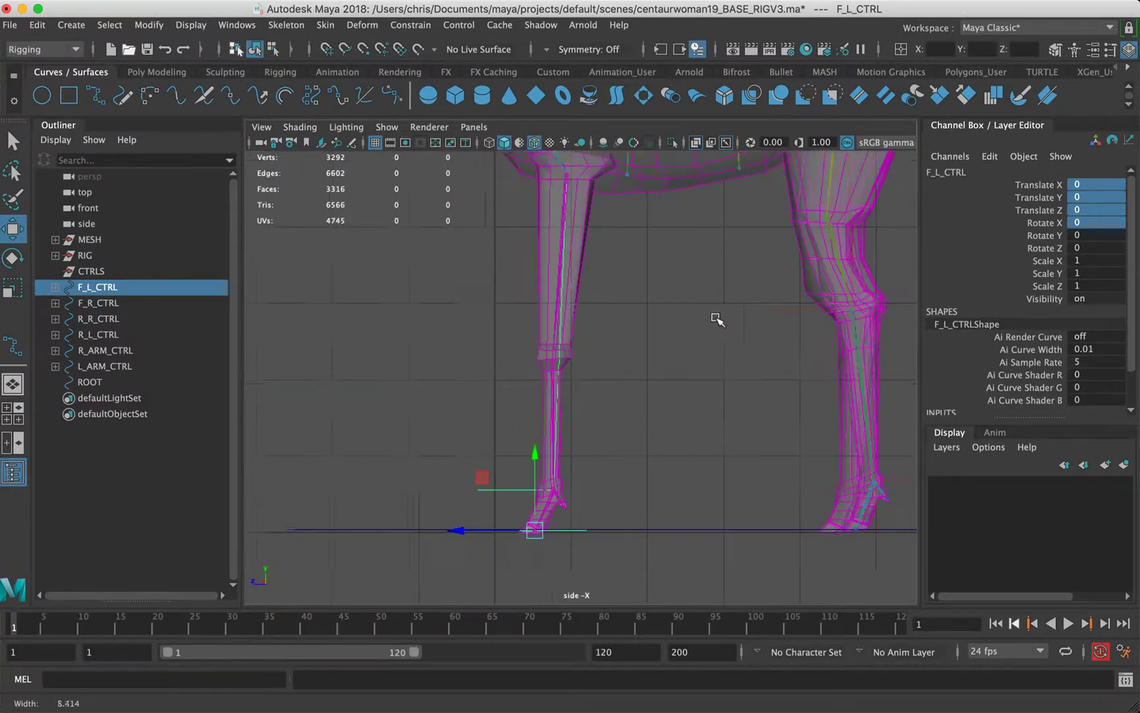
Examine the rear leg joints from hip to hock in the side view, including ikHandle3, and return to the perspective view
middle_click_drag(715, 318, 502, 349, "alt")
right_click_drag(501, 348, 616, 290, "alt")
middle_click_drag(616, 291, 607, 420, "alt")
right_click_drag(607, 419, 670, 355, "alt")
middle_click_drag(603, 204, 580, 366, "alt")
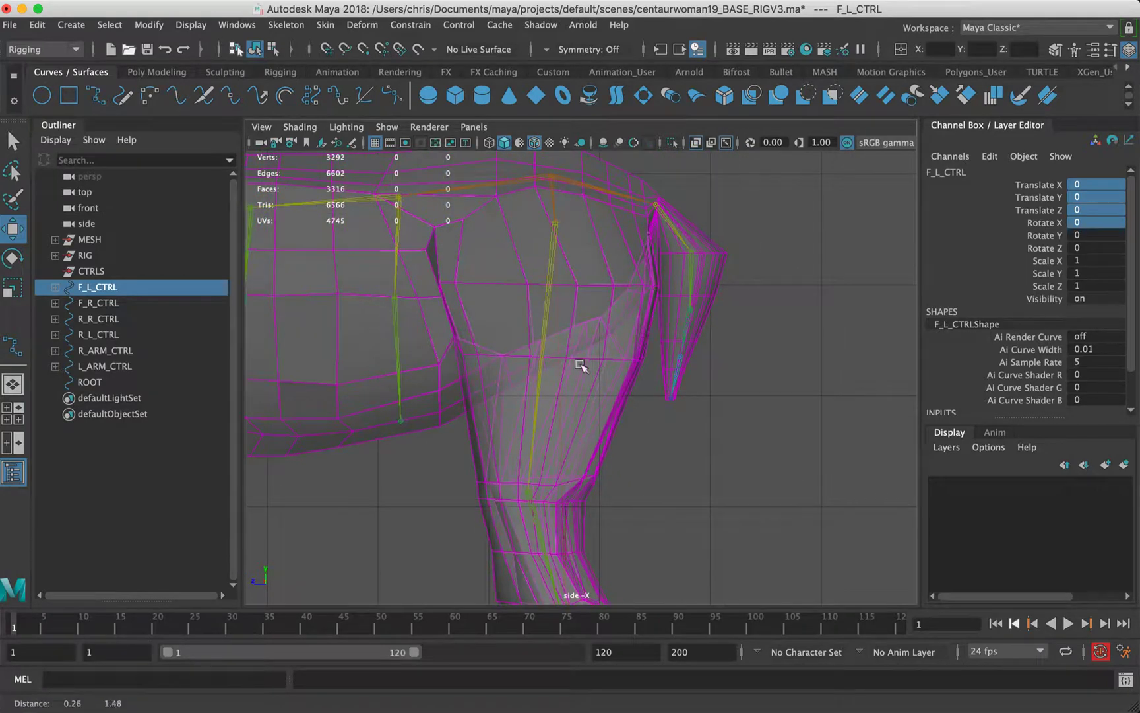
middle_click_drag(577, 413, 568, 204, "alt")
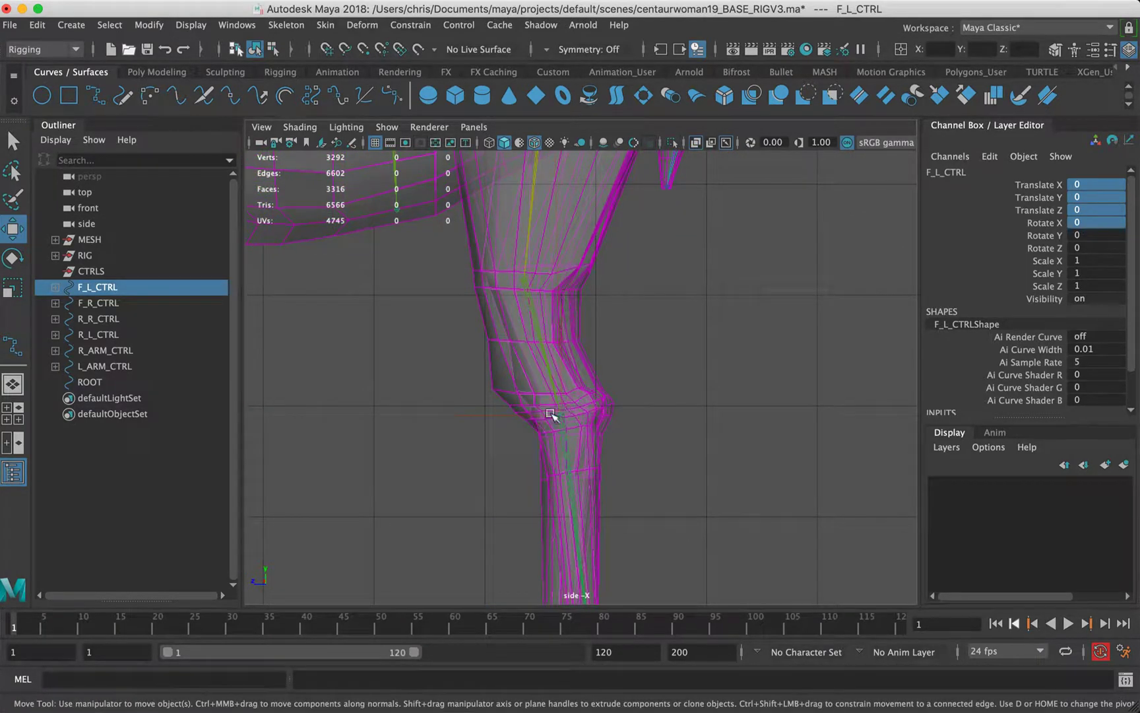
left_click(498, 414)
key("f")
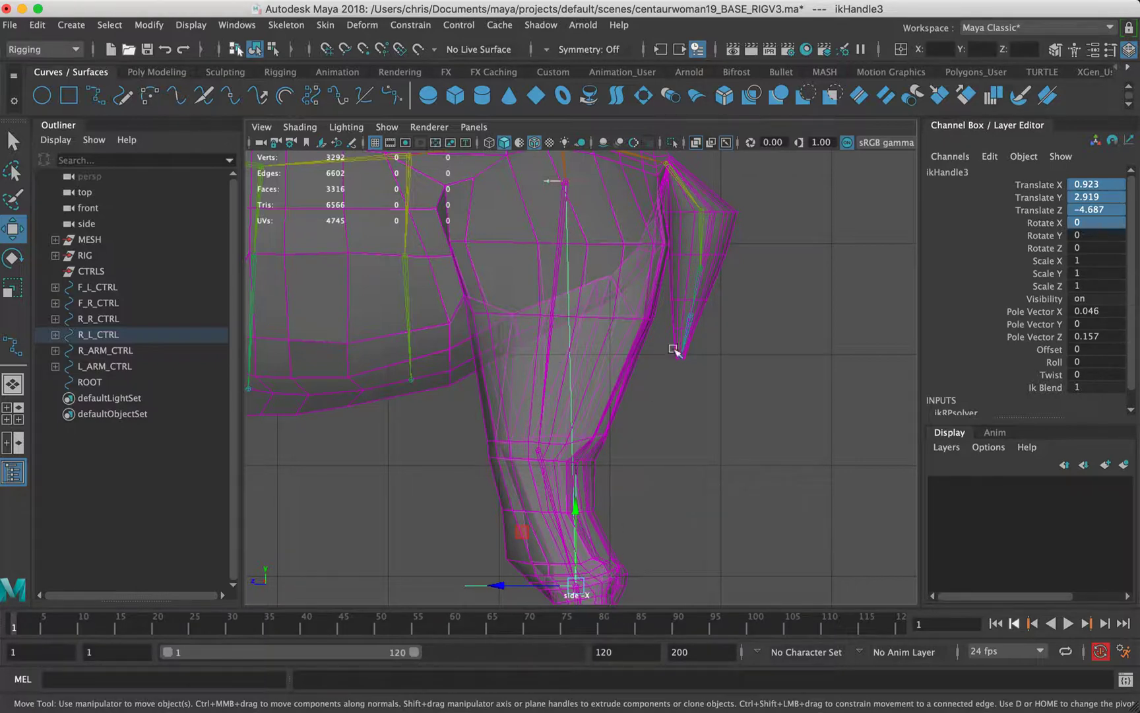
key("space")
key("space")
right_click_drag(723, 281, 541, 360, "alt")
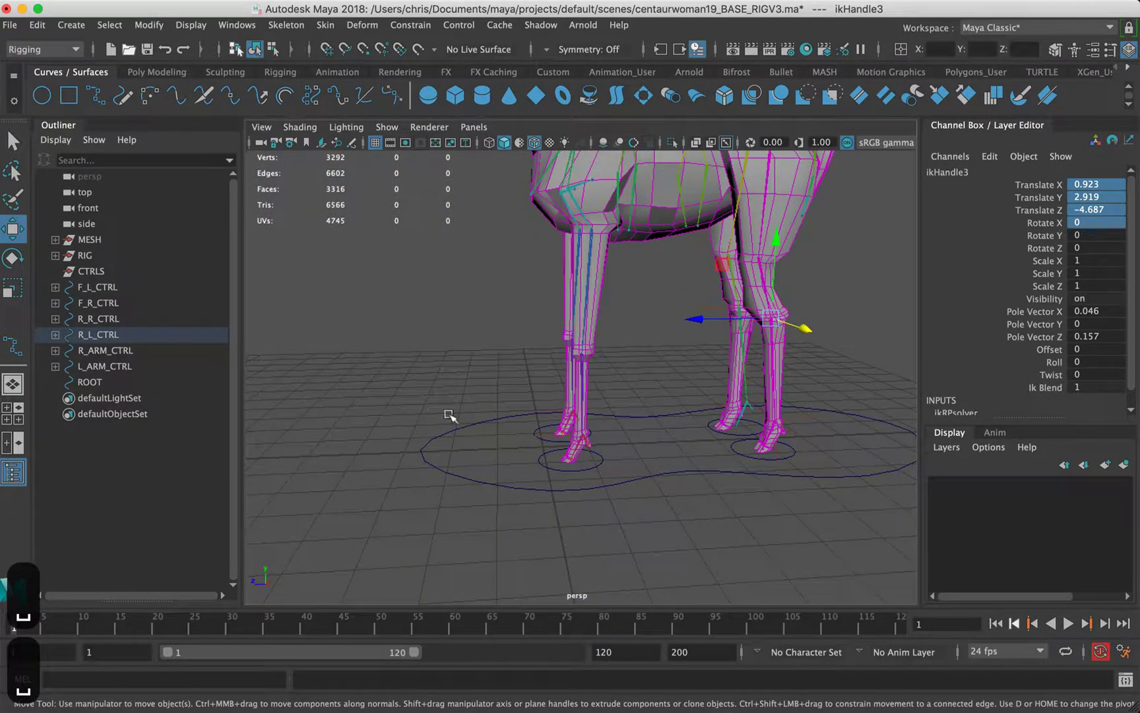
Parent the four foot controls and both arm controls, F_L_CTRL through L_ARM_CTRL, under ROOT
left_click(90, 382)
left_click(112, 286)
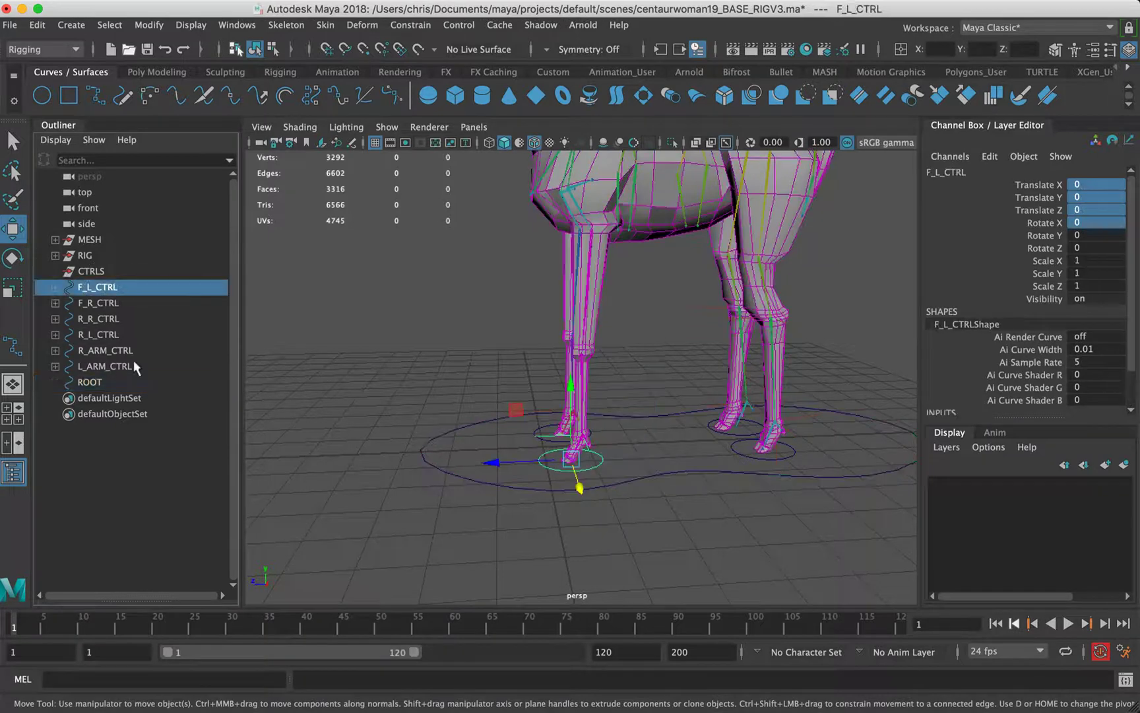
left_click(119, 367, "shift")
left_click(99, 383, "shift")
key("p")
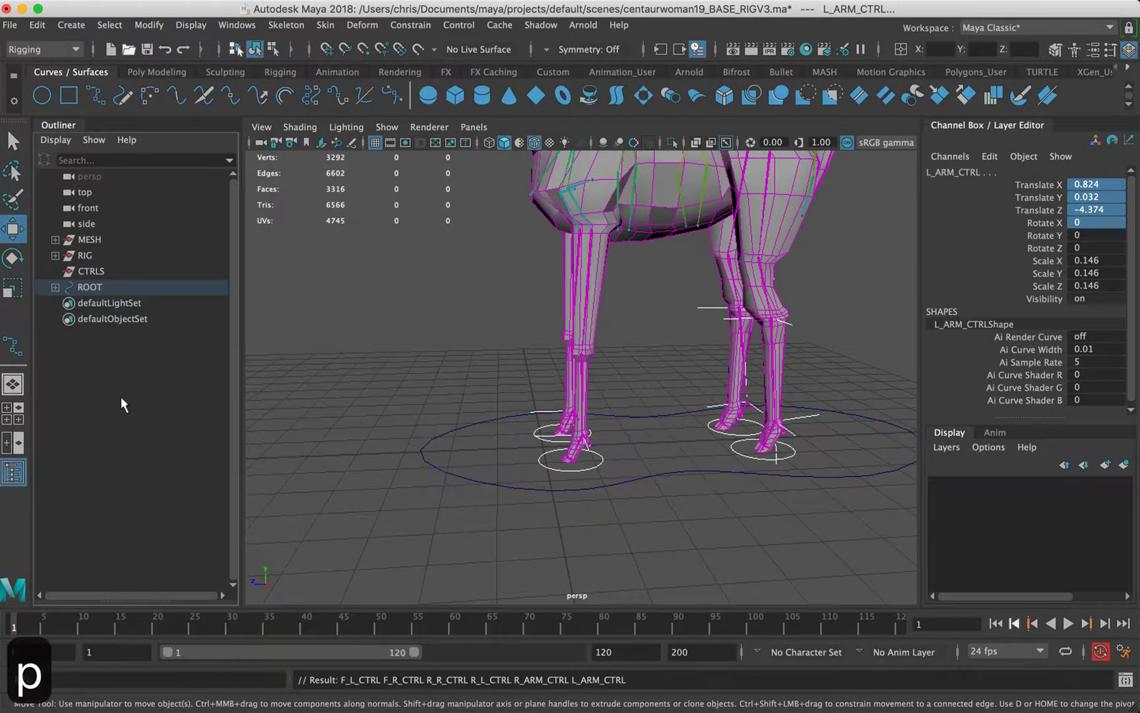
Test the ROOT control by moving it vertically, undo the move and clear the selection
left_click(103, 288)
right_click_drag(686, 301, 573, 319, "alt")
middle_click_drag(574, 320, 556, 371, "alt")
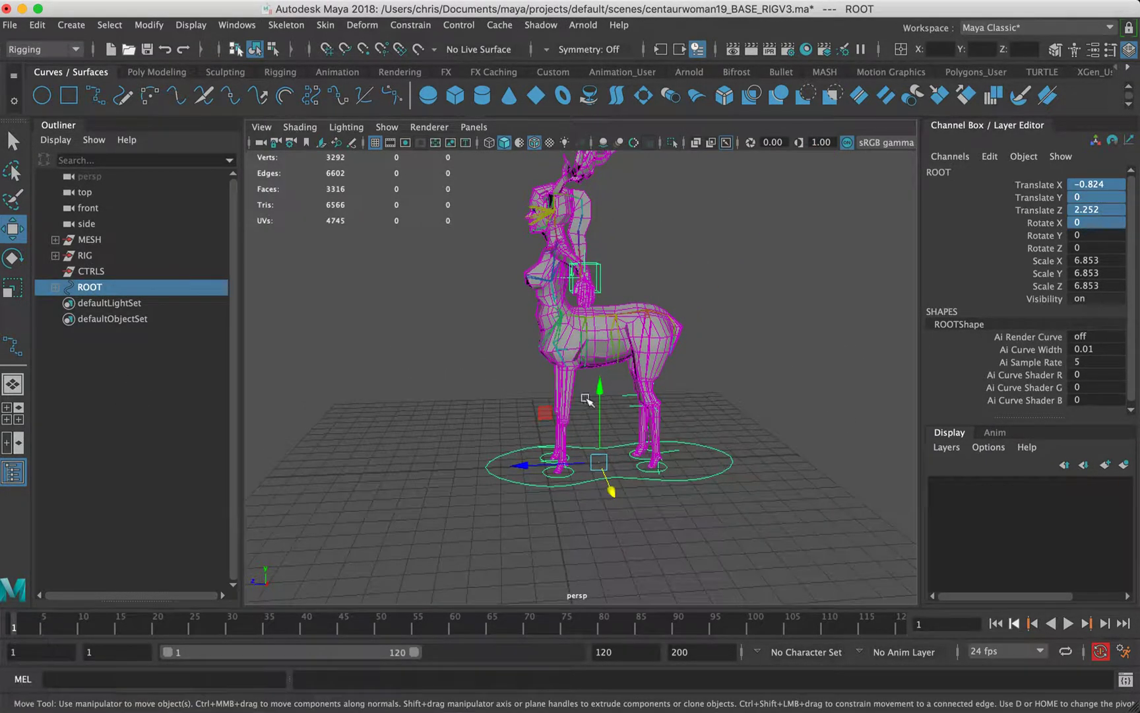
mouse_move(600, 371)
left_mouse_down()
mouse_move(602, 358)
mouse_move(598, 386)
left_mouse_up()
key("super+z")
left_click_drag(370, 363, 565, 359, "alt")
left_click(775, 384)
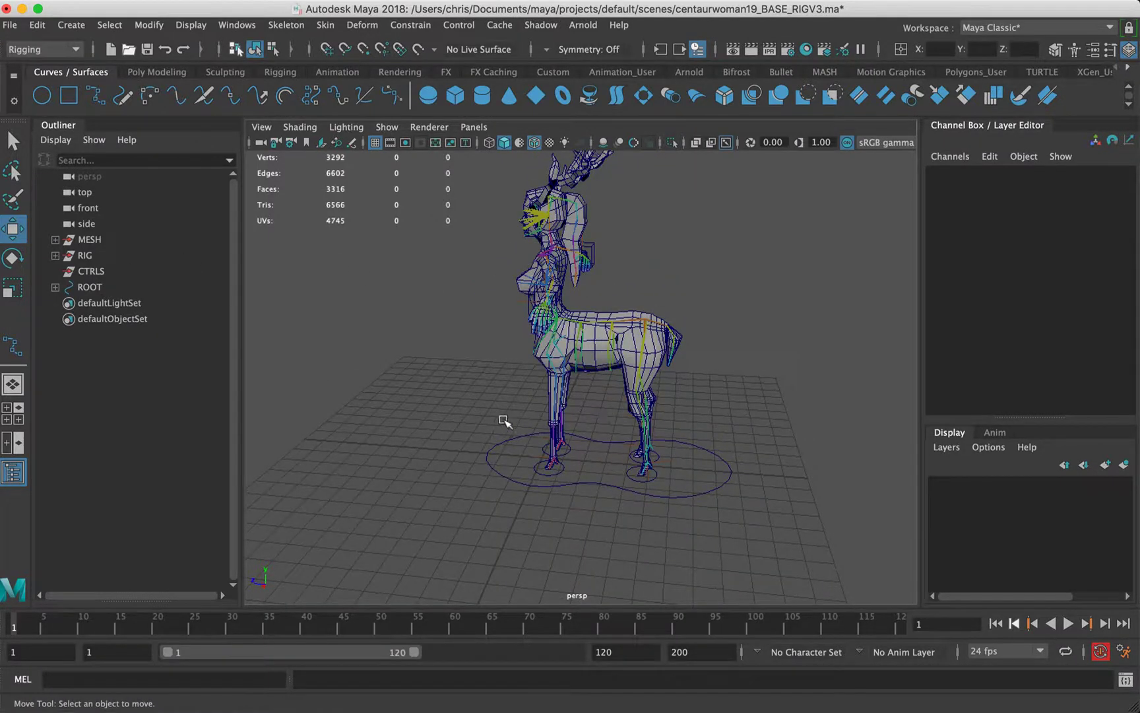
Undo the parenting of the foot and arm controls under ROOT and clear the selection
left_click_drag(505, 420, 598, 358, "alt")
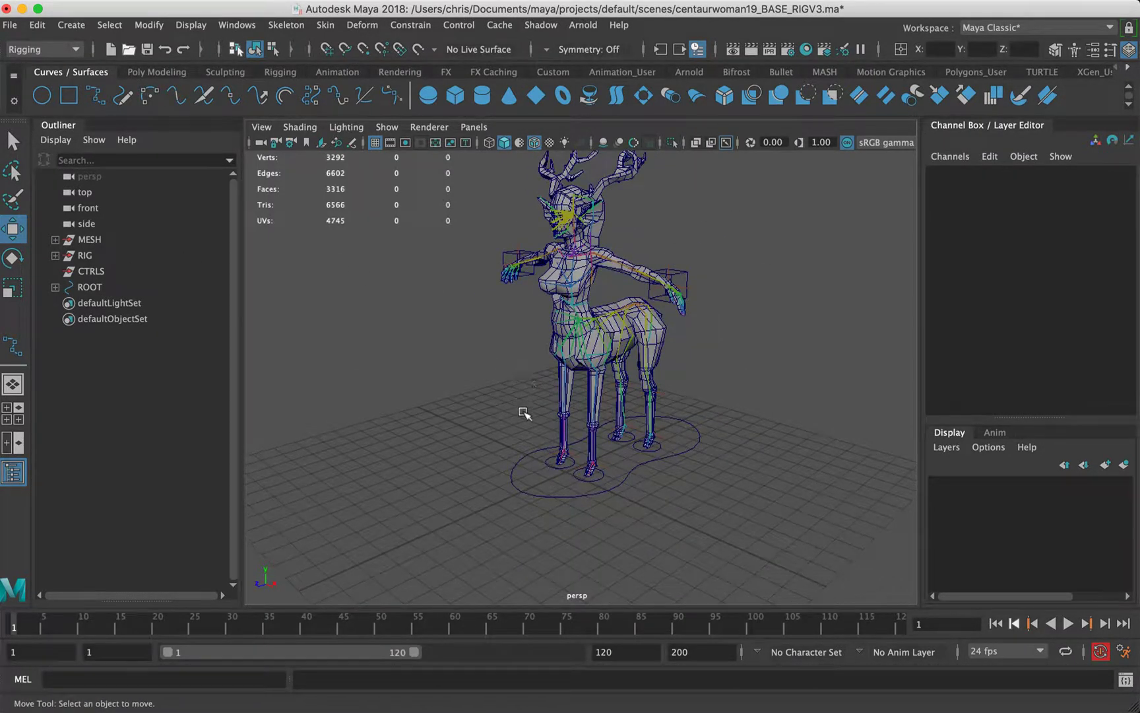
left_click_drag(409, 338, 462, 344, "alt")
key("super+z")
key("super+z")
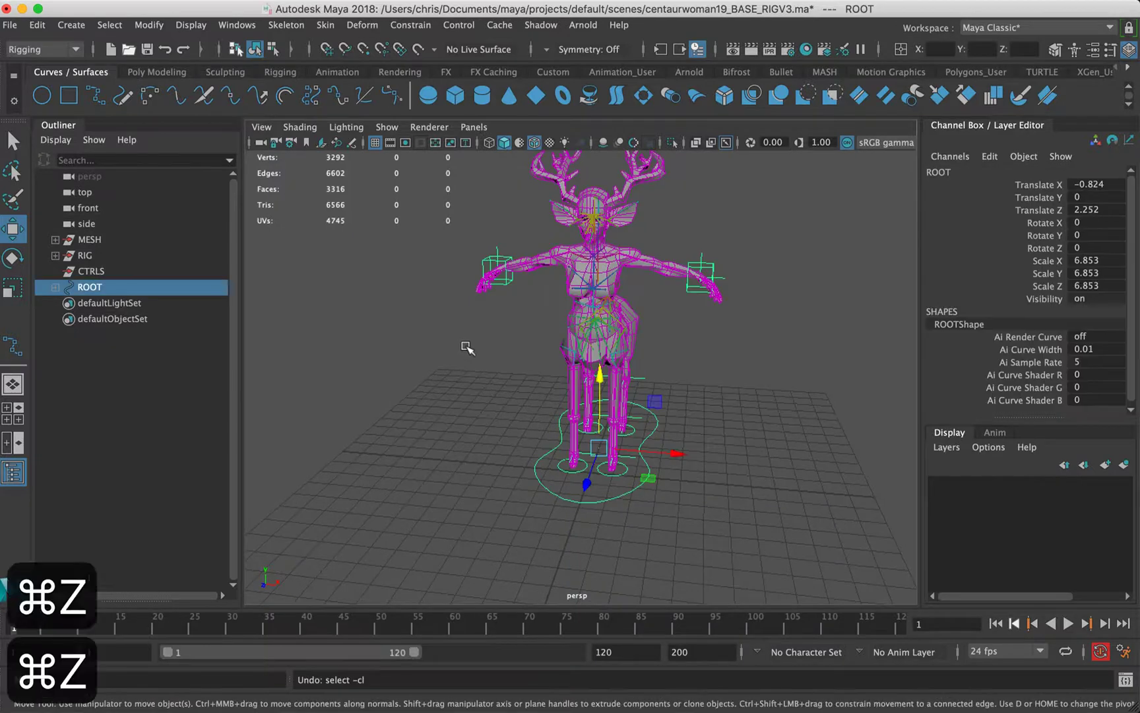
key("super+z")
key("super+z")
left_click(548, 455)
Test the rear right foot control R_R_CTRL by moving it along Z and rotating it about X, and undo both changes
left_click_drag(558, 463, 509, 453, "alt")
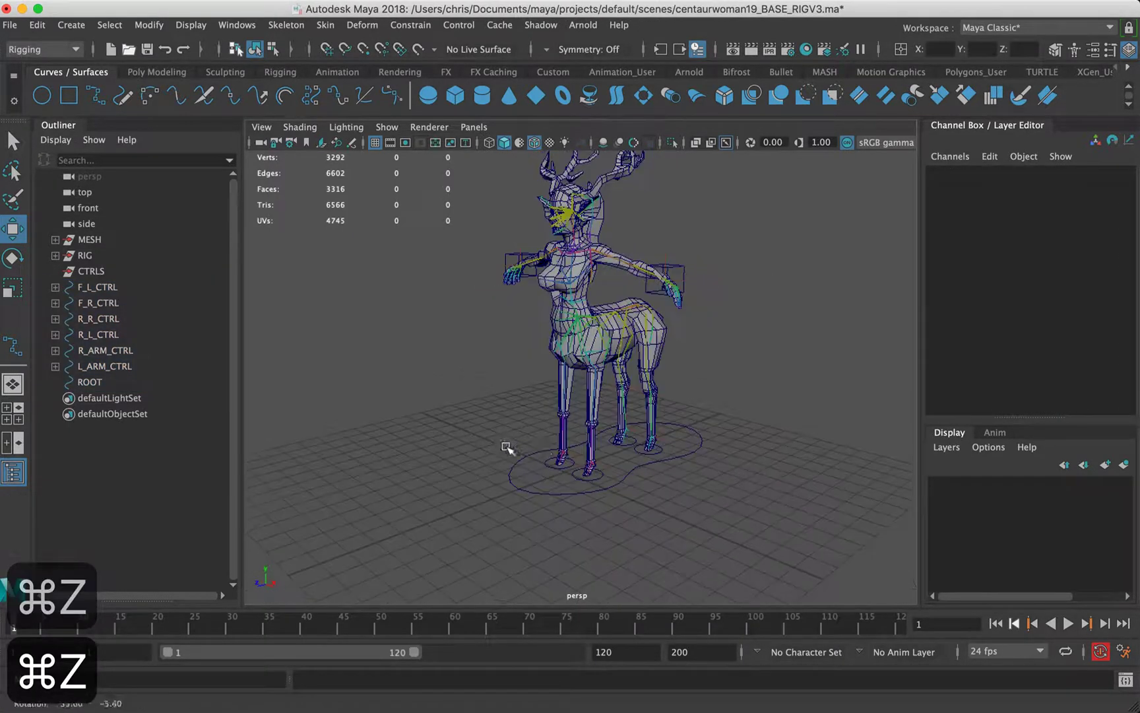
left_click_drag(540, 328, 538, 301, "alt")
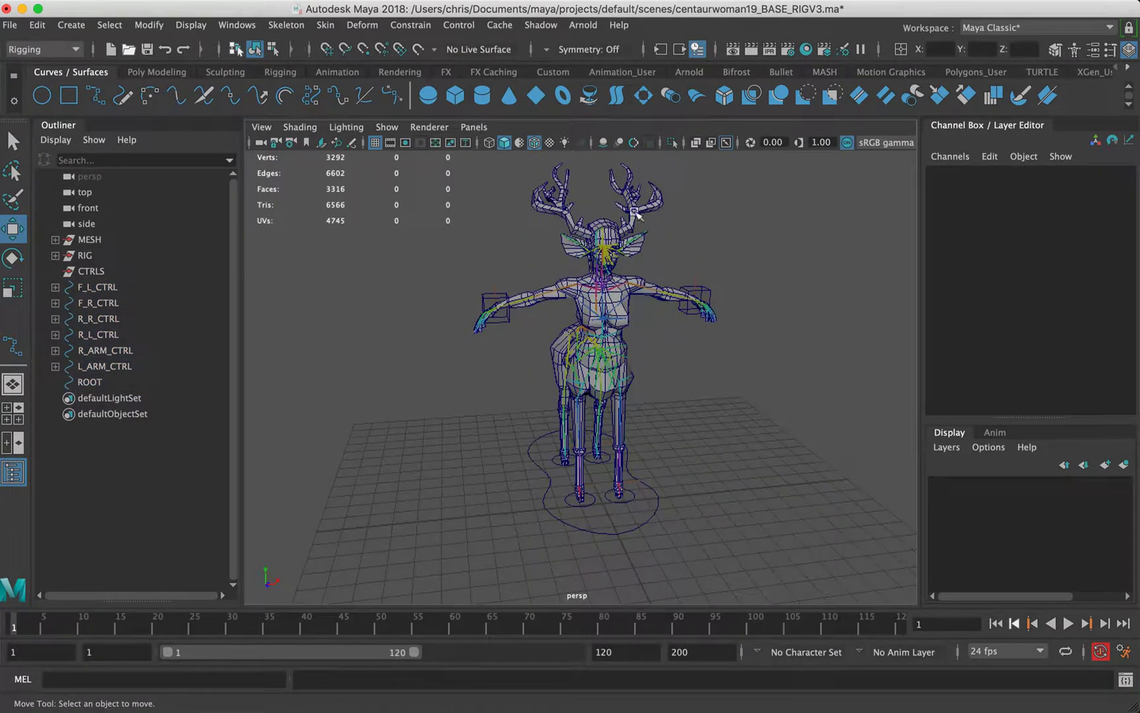
left_click_drag(636, 214, 397, 247, "alt")
right_click_drag(397, 247, 674, 325, "alt")
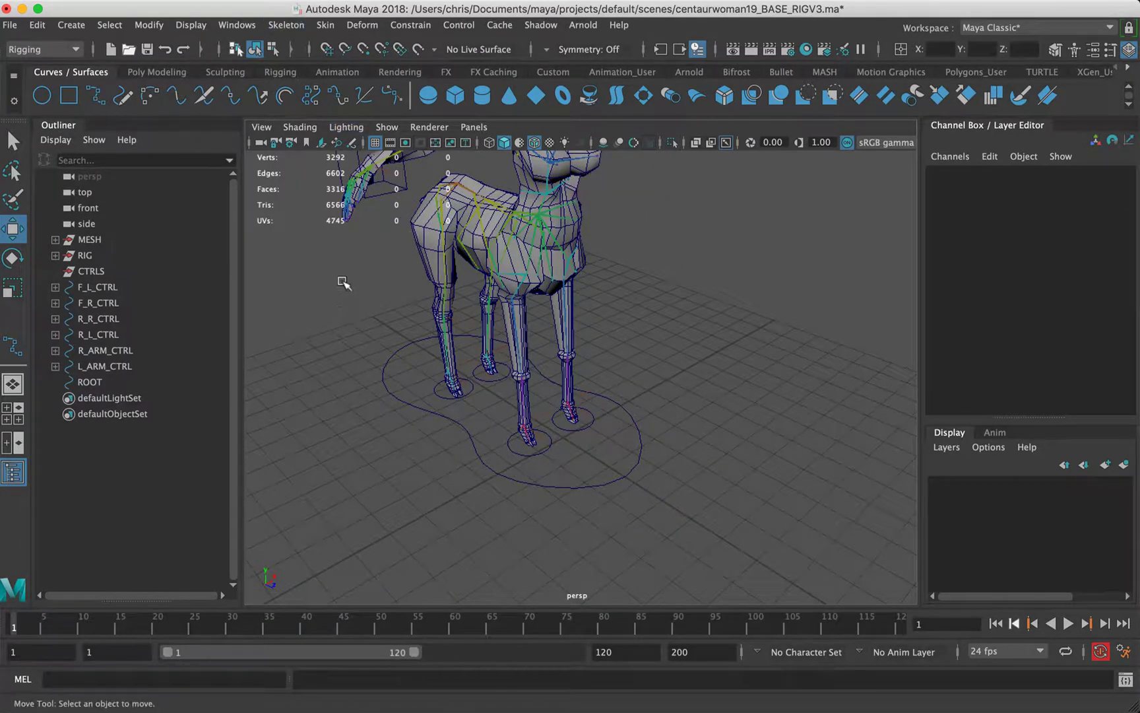
right_click_drag(537, 448, 759, 343, "alt")
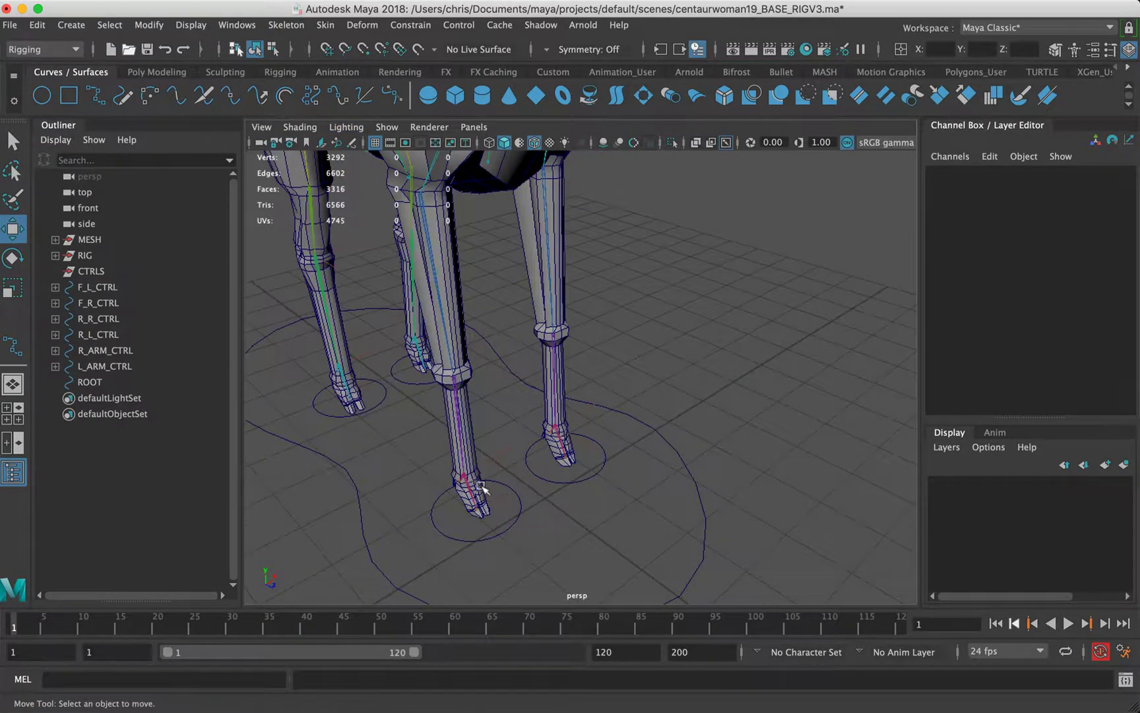
middle_click_drag(482, 487, 553, 470, "alt")
left_click(399, 405)
middle_click_drag(370, 350, 409, 358, "alt")
mouse_move(483, 422)
left_mouse_down()
mouse_move(510, 435)
mouse_move(446, 399)
mouse_move(492, 425)
left_mouse_up()
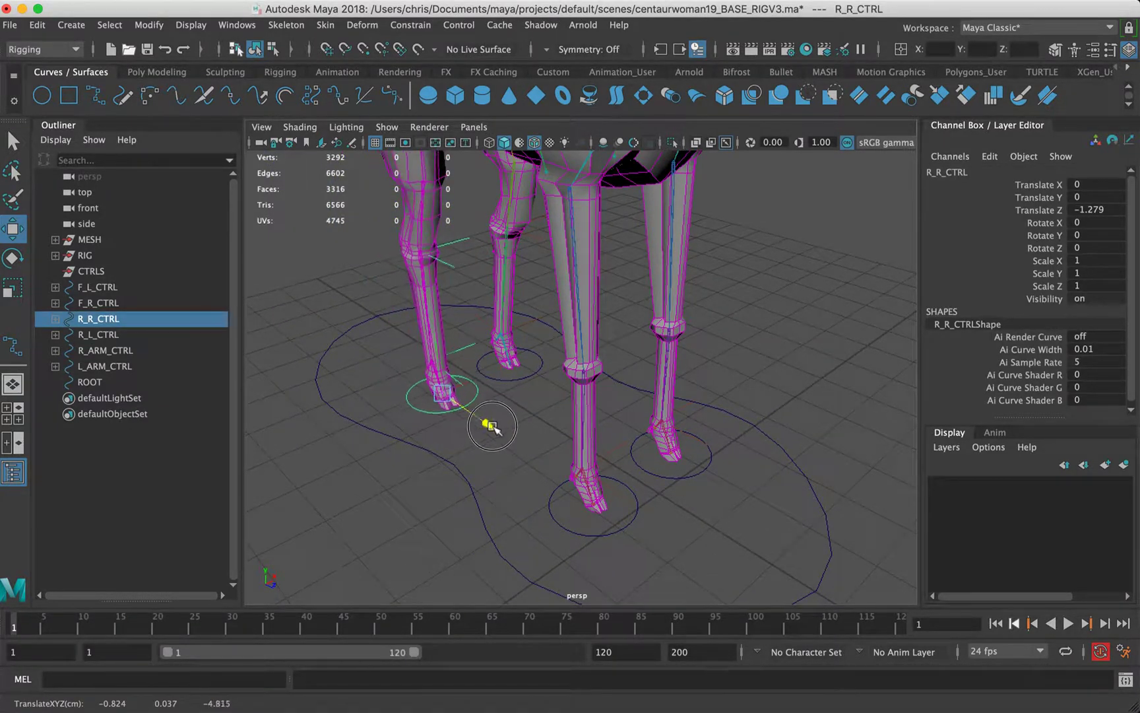
key("e")
left_click_drag(460, 349, 484, 382)
key("super+z")
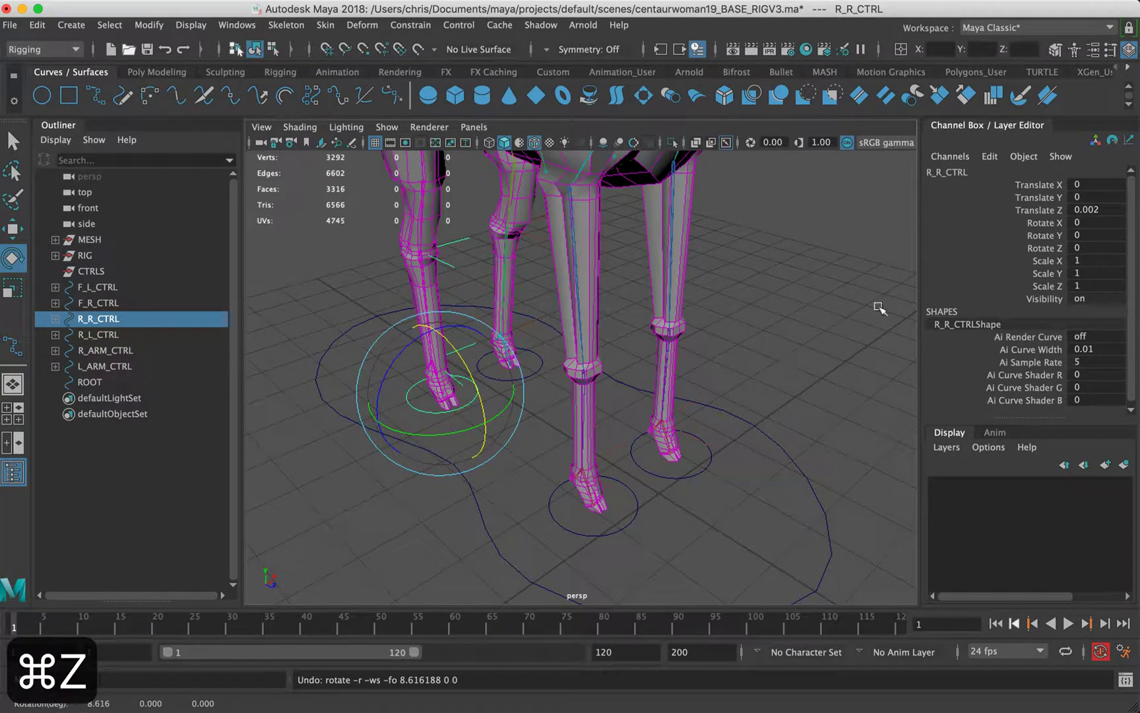
key("super+z")
Test the front right foot control F_R_CTRL by lifting it toward the rear leg, undo the move and clear the selection
left_click(636, 508)
key("w")
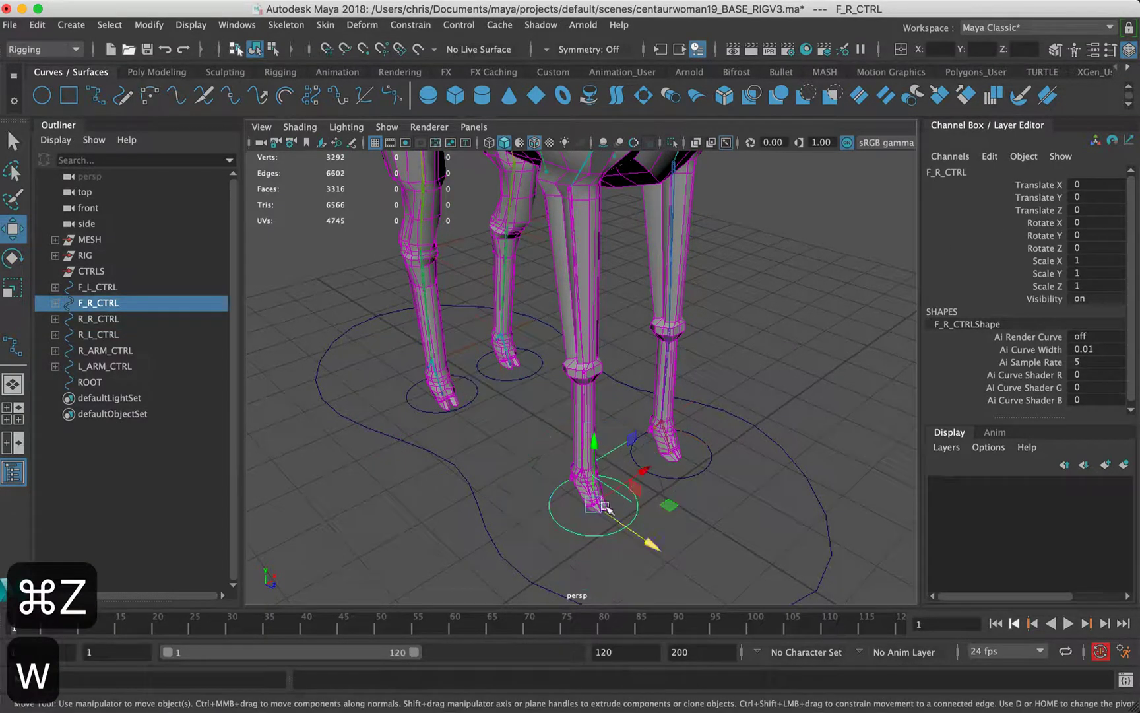
left_click_drag(594, 505, 461, 371)
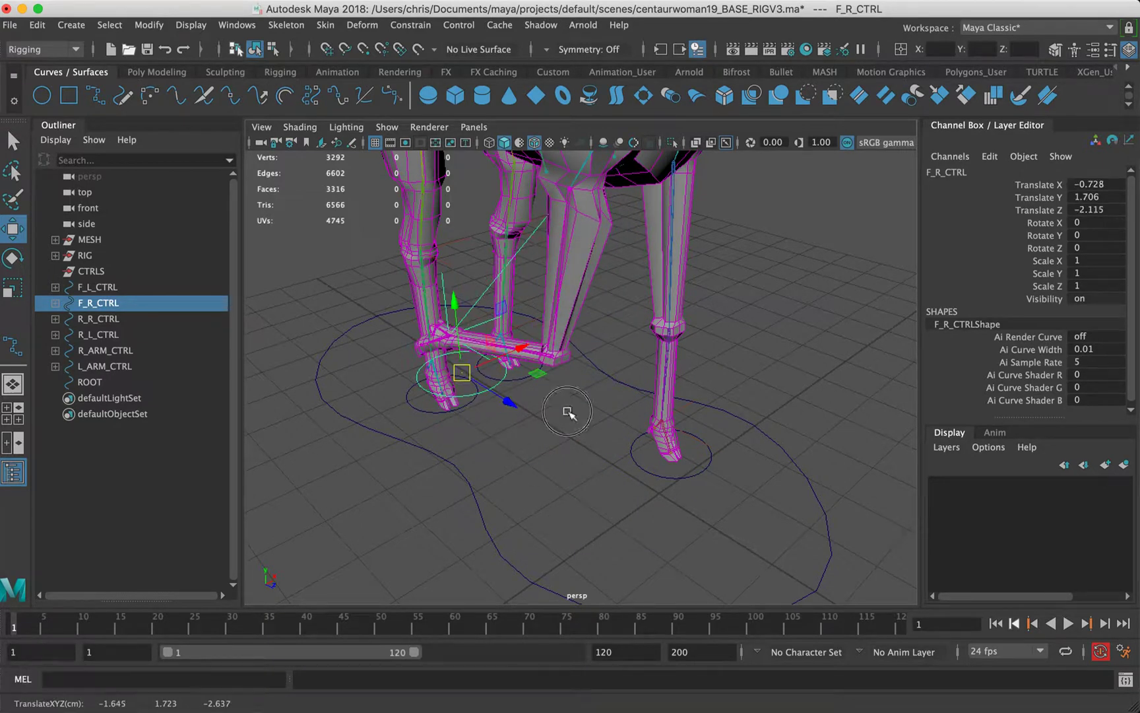
left_click_drag(568, 412, 505, 383, "alt")
key("super+z")
left_click(455, 340)
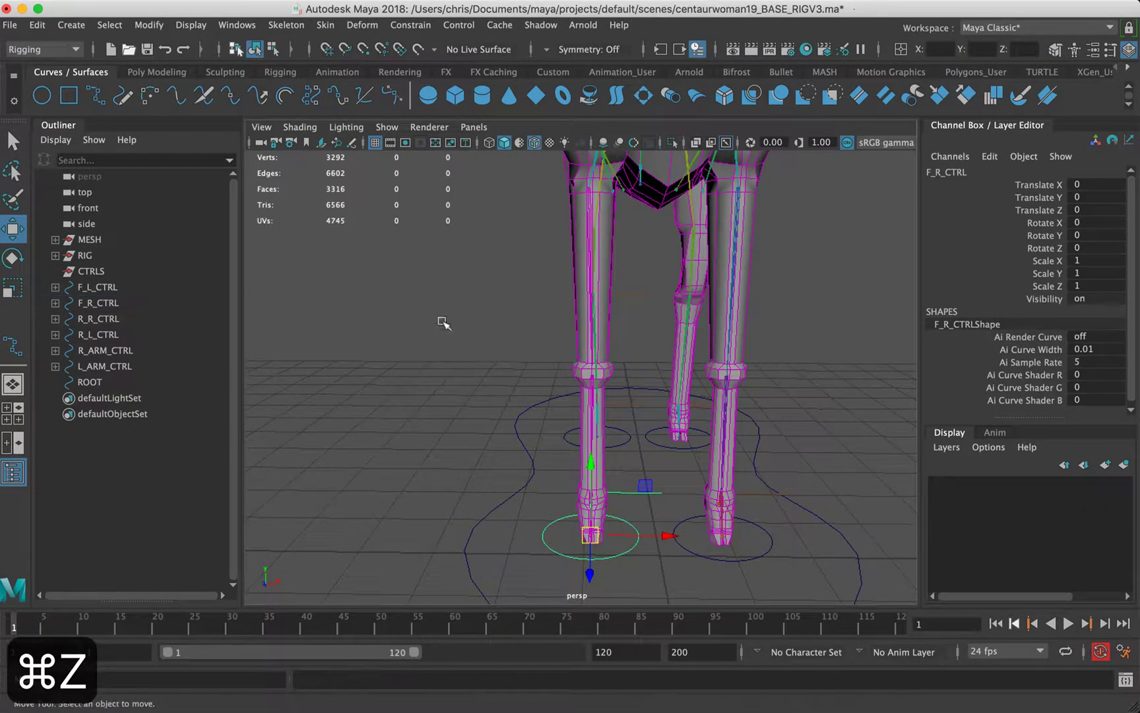
Create a locator and hide polygons in the perspective view
left_click(72, 25)
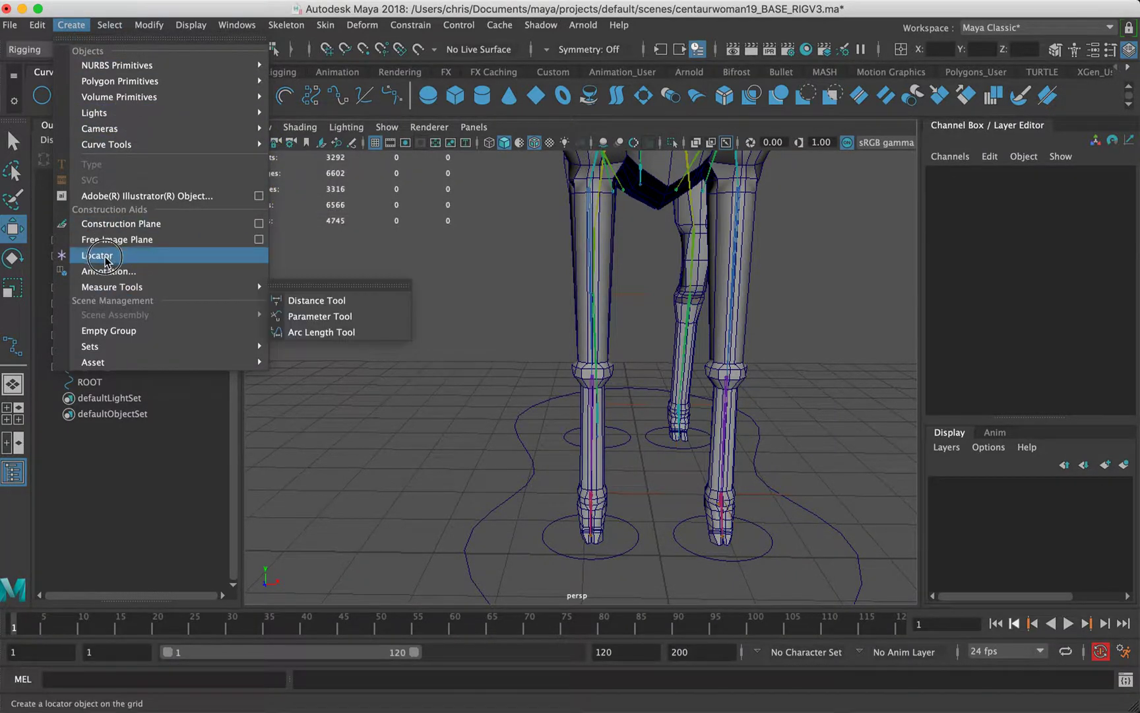
left_click(97, 256)
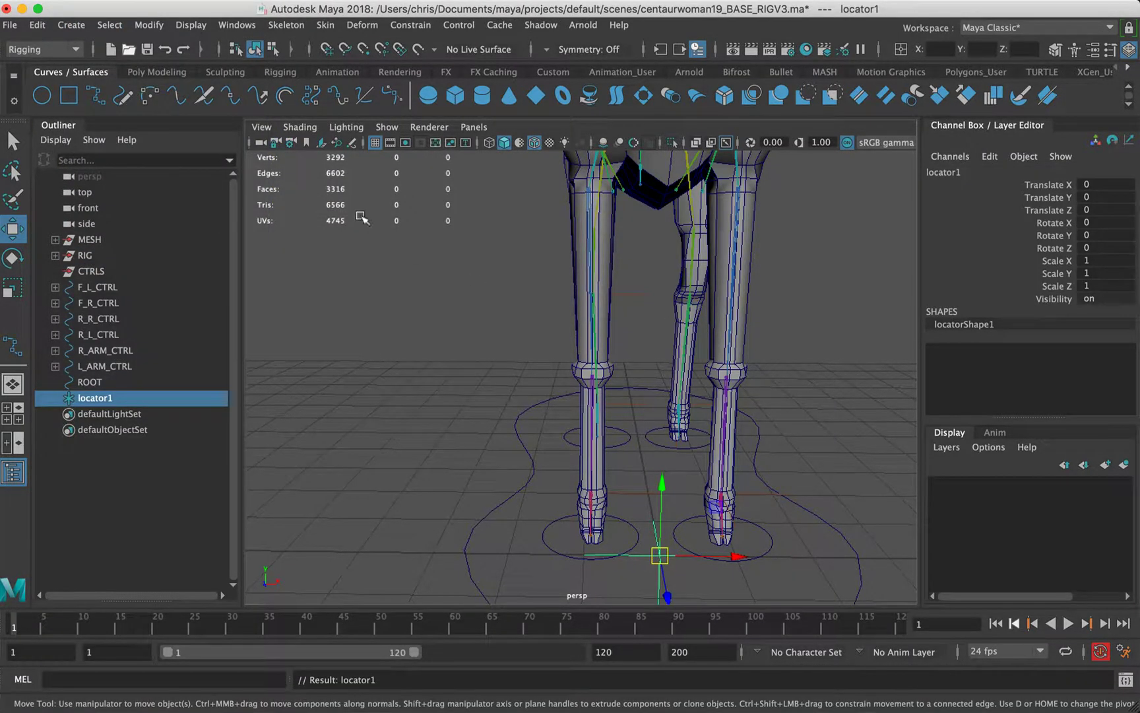
left_click(387, 128)
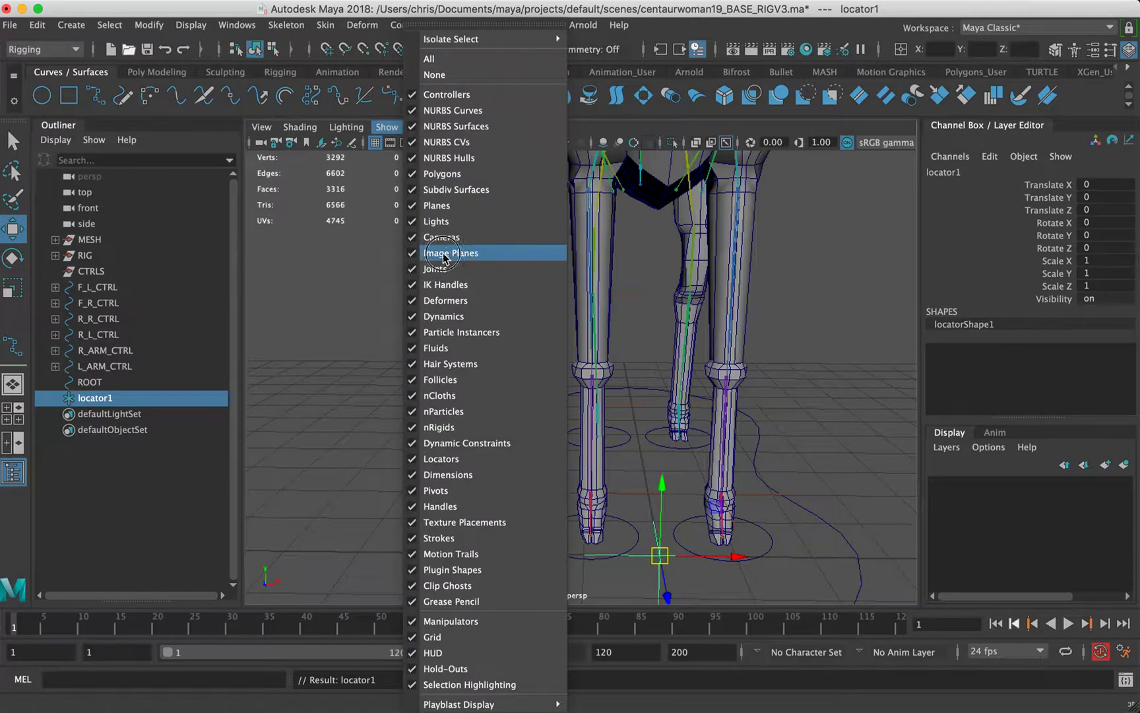
left_click(439, 175)
Snap the locator to the front right knee joint and snap a duplicate to the front left knee joint
left_click_drag(641, 326, 545, 407, "alt")
key("v")
left_click_drag(584, 503, 684, 376)
key("super+d")
key("v")
right_click_drag(778, 382, 702, 285, "alt")
left_click_drag(702, 285, 583, 359, "alt")
Duplicate the locator twice and snap the copies, locator3 and locator4, to the rear left and rear right leg joints
key("super+d")
key("v")
left_click_drag(575, 438, 264, 284)
key("super+d")
key("v")
middle_click_drag(521, 324, 476, 392, "alt")
left_click_drag(587, 410, 277, 414, "alt")
middle_click_drag(681, 413, 754, 456, "alt")
left_click_drag(706, 409, 565, 280, "alt")
Duplicate the locator twice more and snap locator5 to the right elbow joint and locator6 to the left elbow joint
key("super+d")
key("v")
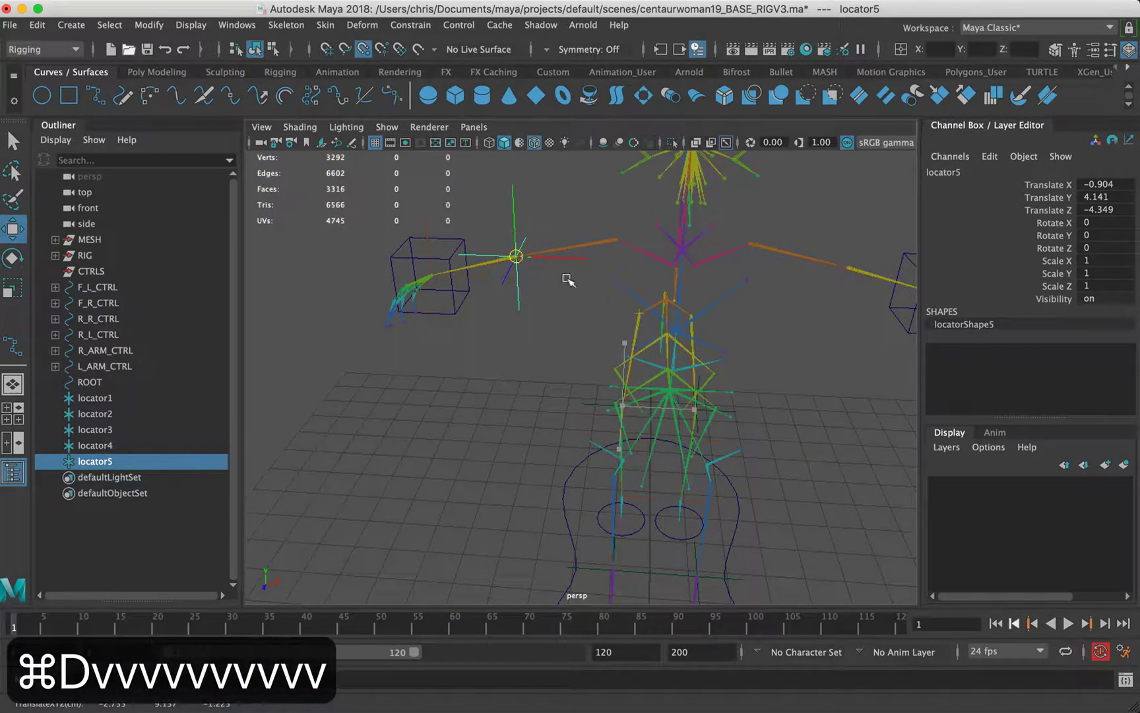
key("super+d")
key("v")
middle_click_drag(792, 265, 848, 265)
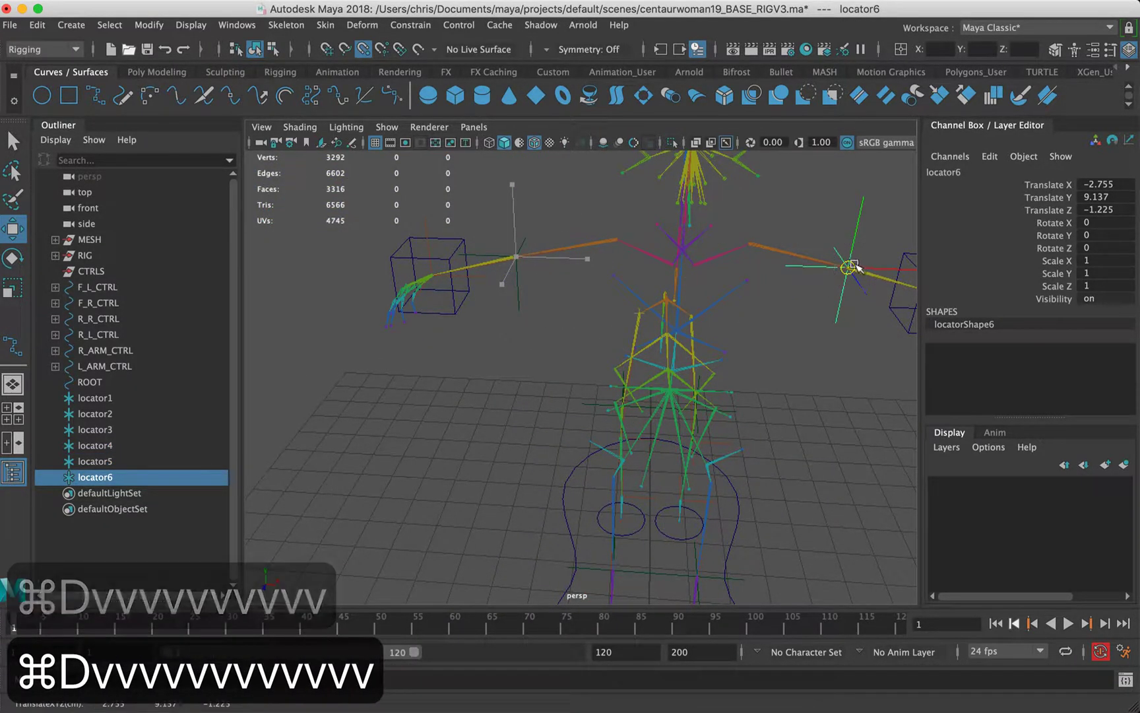
Check the placement of each locator in turn, from locator1 through locator6
left_click_drag(847, 265, 508, 294, "alt")
left_click(105, 399)
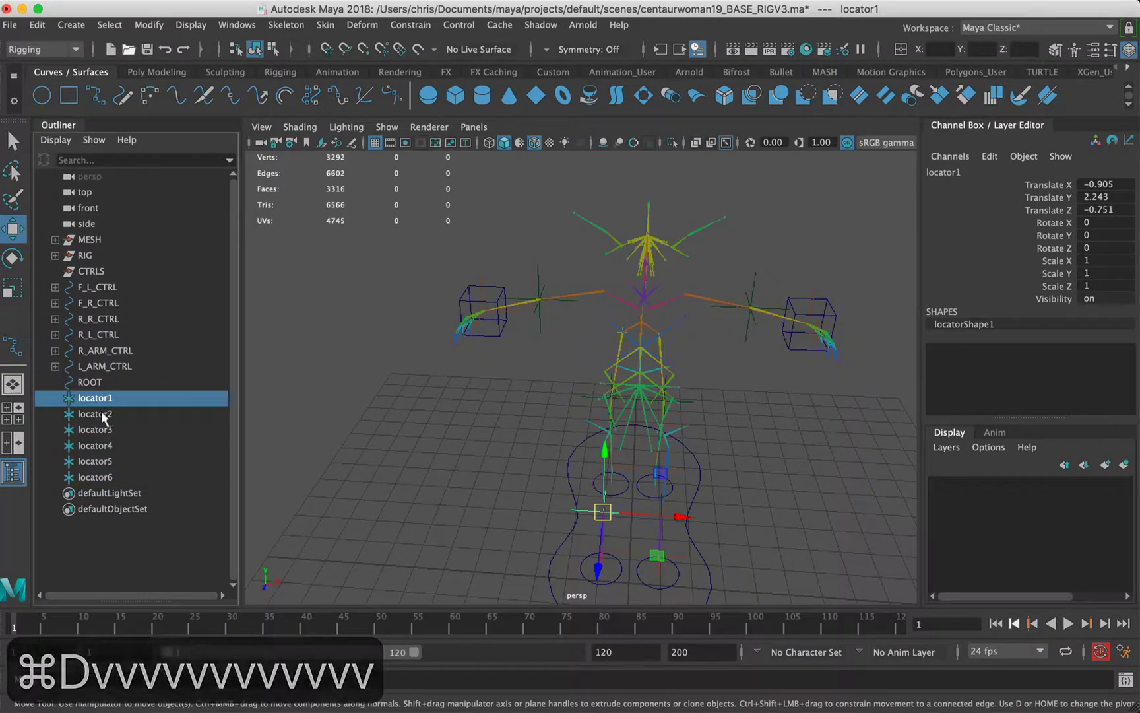
left_click(103, 414)
left_click(102, 430)
left_click(101, 446)
left_click(101, 462)
left_click(107, 475)
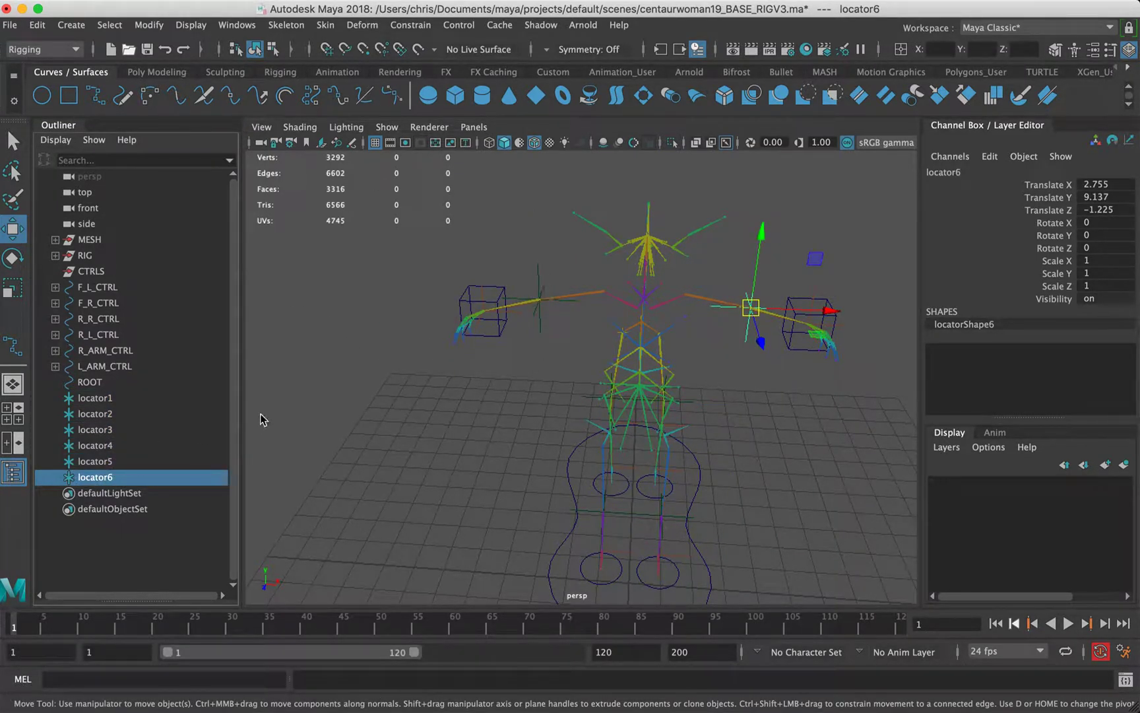
Move locator5 and locator6 behind the elbows to a Z translation of -2.676 and freeze their transformations
left_click(126, 462, "ctrl")
left_click_drag(522, 363, 662, 277, "alt")
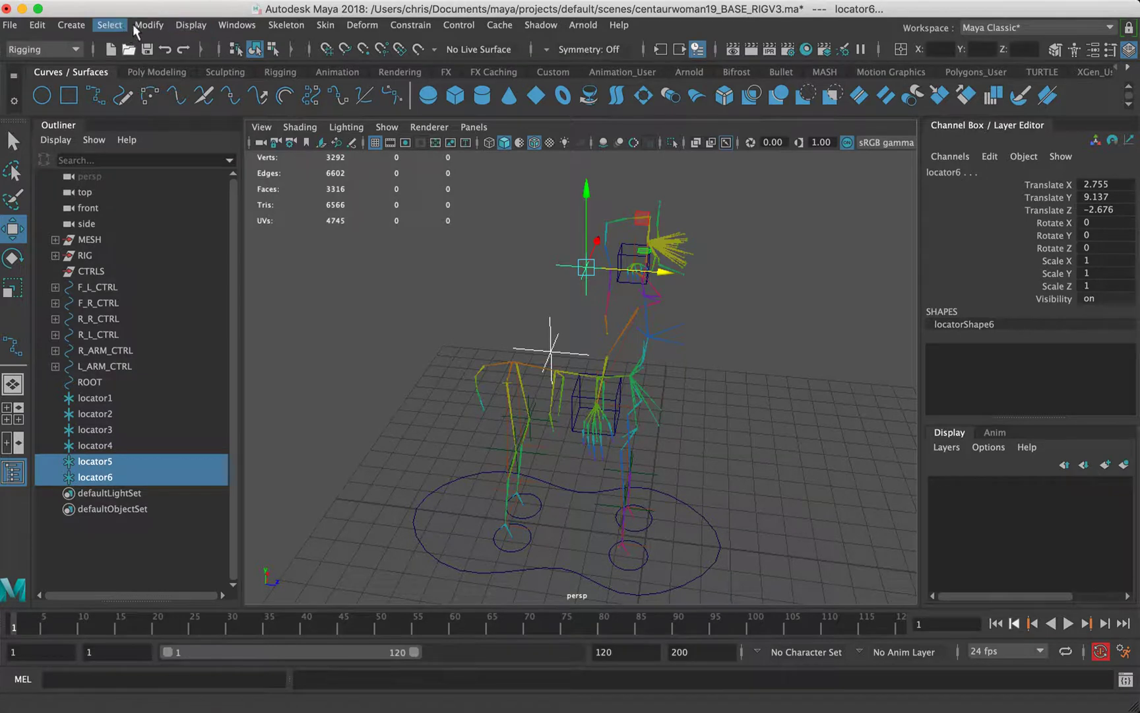
left_click(149, 25)
left_click(198, 97)
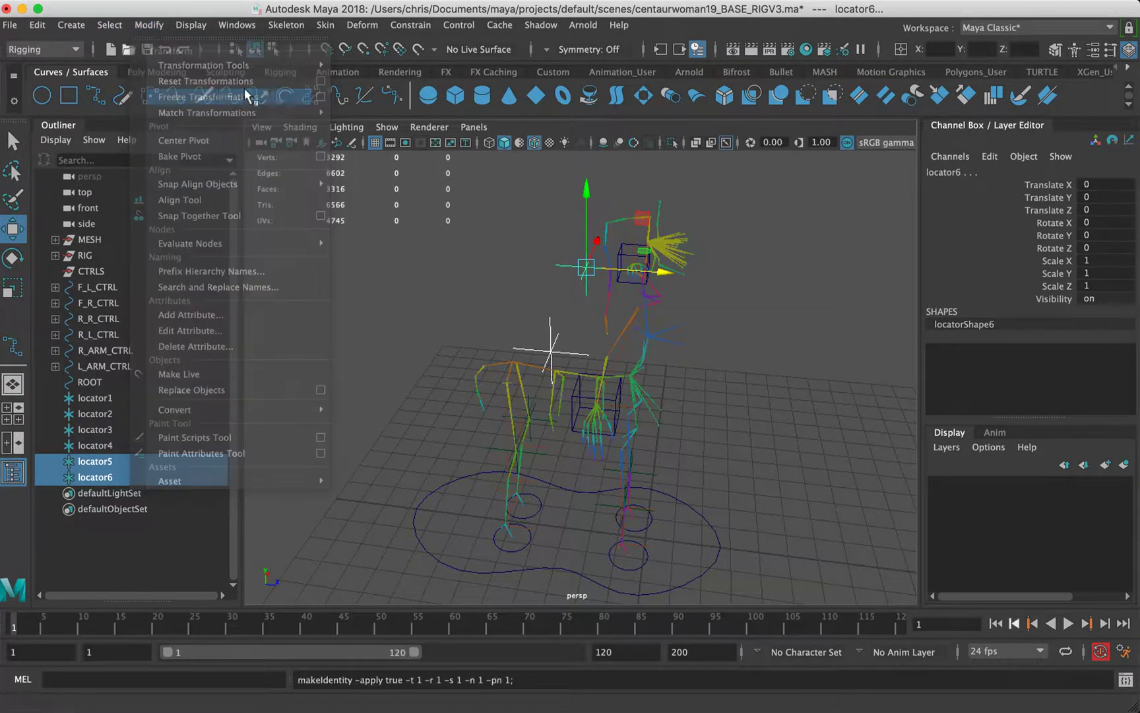
Move locator1 and locator2 forward of the front knees to a Z translation of -0.002 and freeze their transformations
left_click(94, 397)
left_click(122, 415, "shift")
key("f")
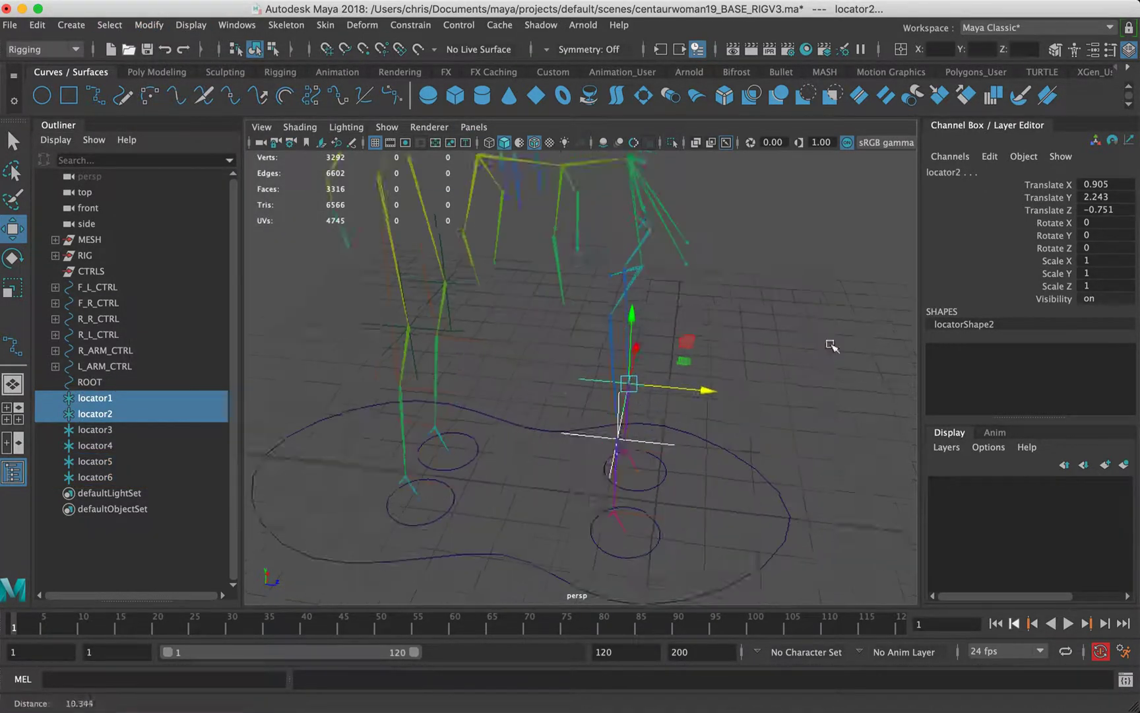
left_click_drag(696, 421, 734, 425)
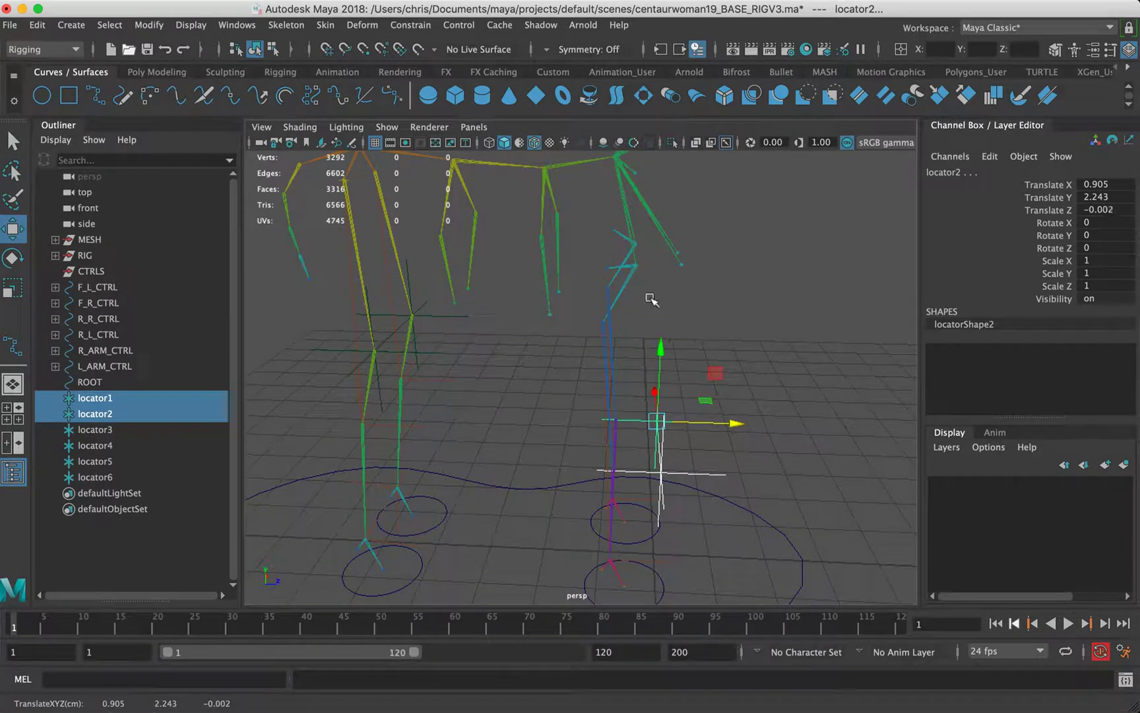
left_click(149, 24)
left_click(254, 101)
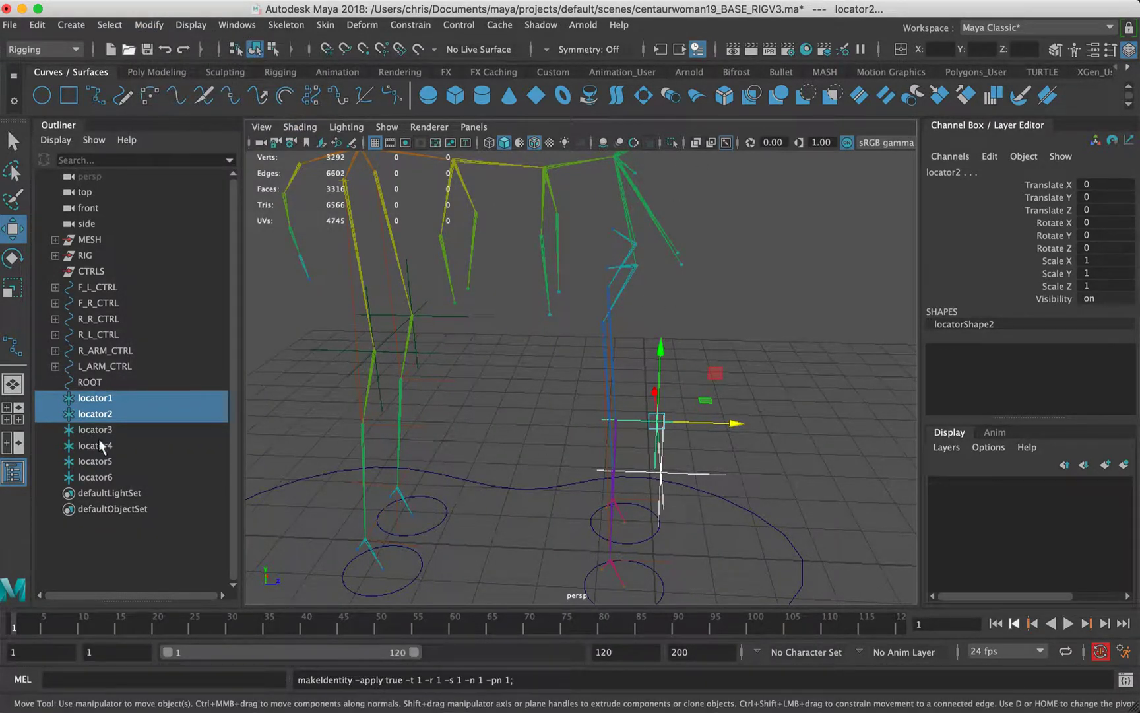
Move locator3 and locator4 forward of the rear legs to a Z translation of about -3.685 and freeze their transformations
left_click_drag(101, 442, 144, 431)
middle_click_drag(443, 344, 522, 381, "alt")
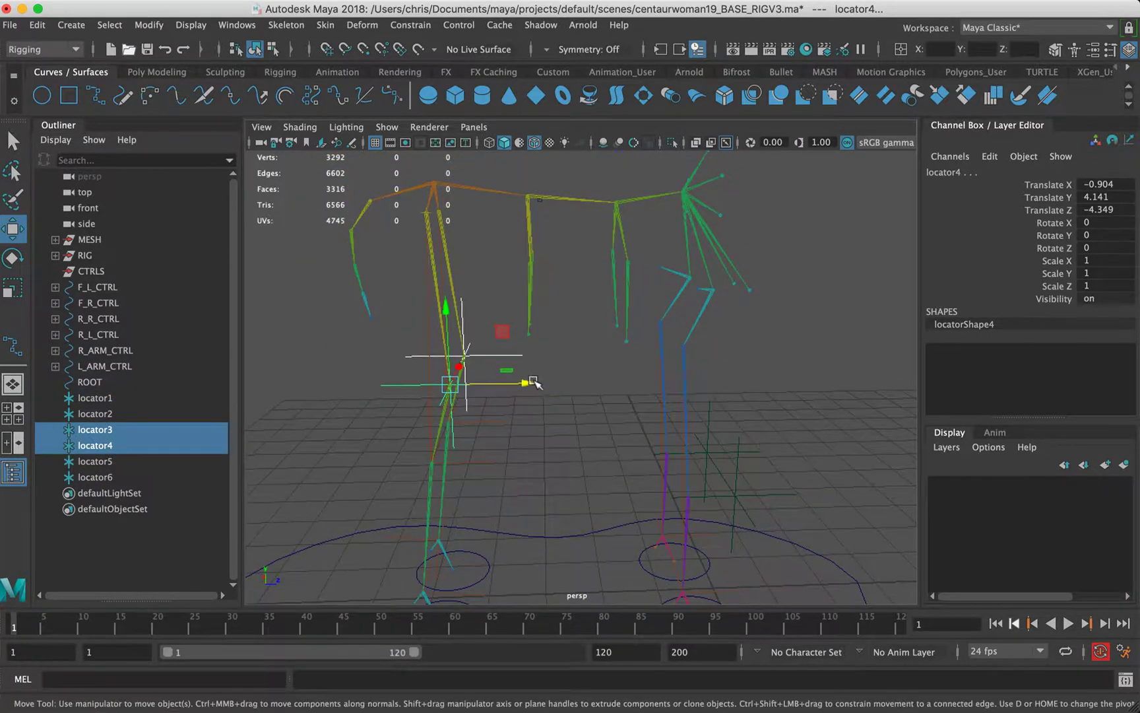
left_click_drag(521, 382, 569, 386)
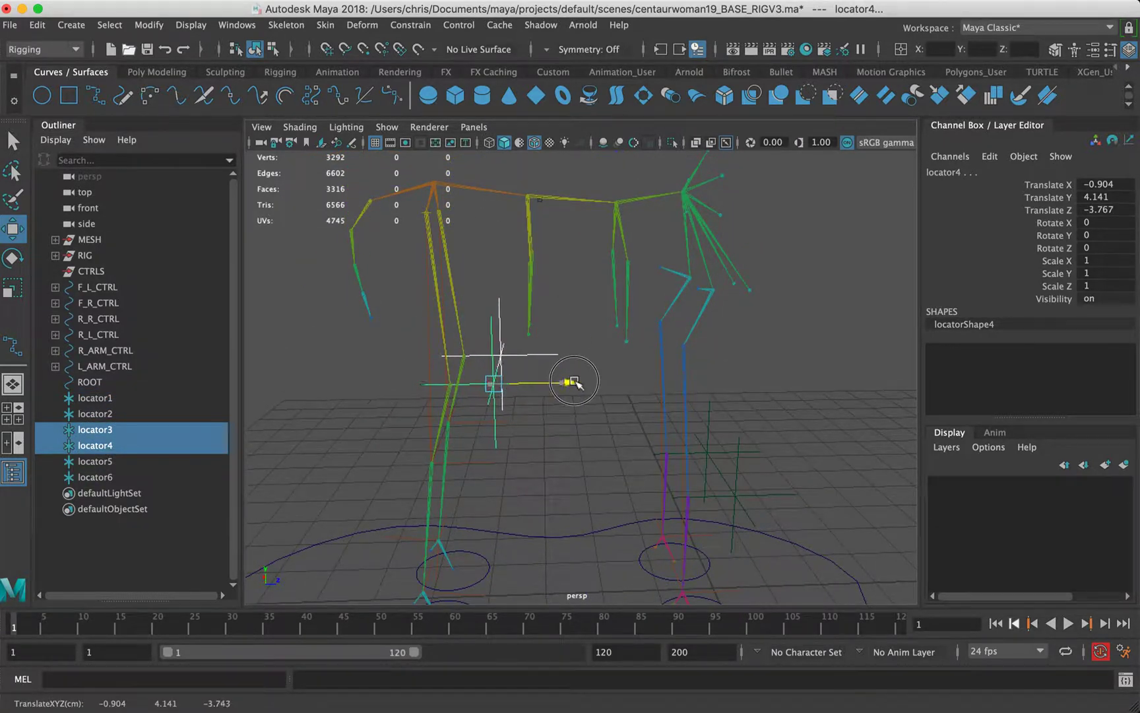
left_click(149, 24)
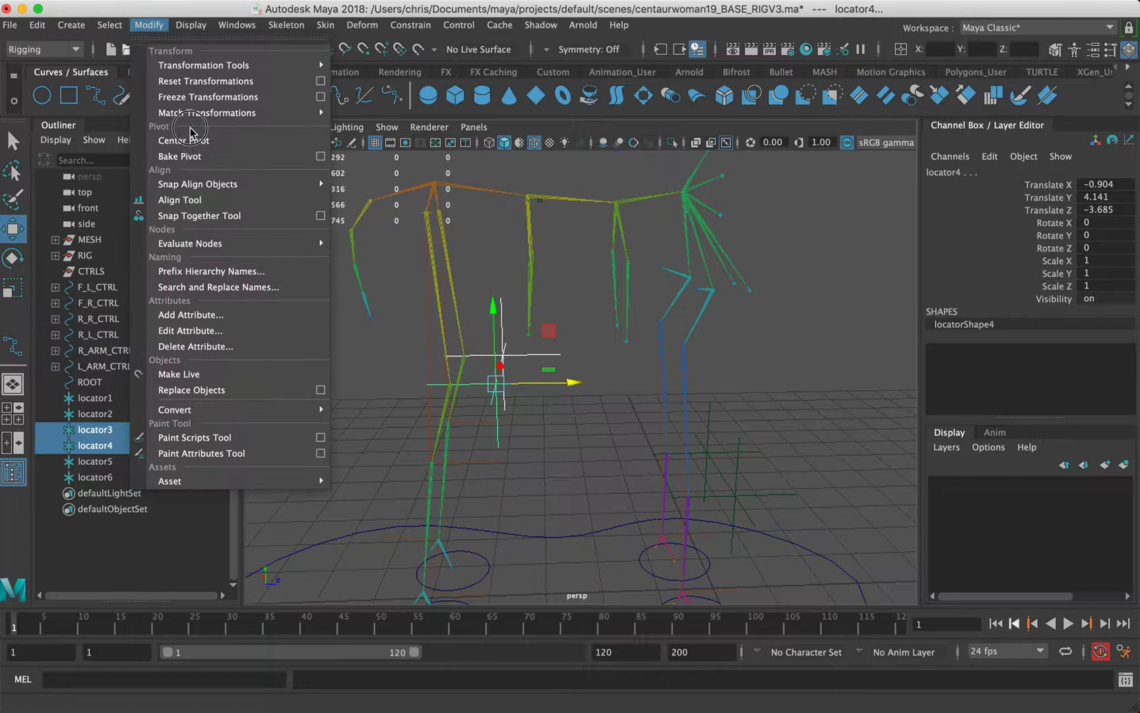
left_click(185, 101)
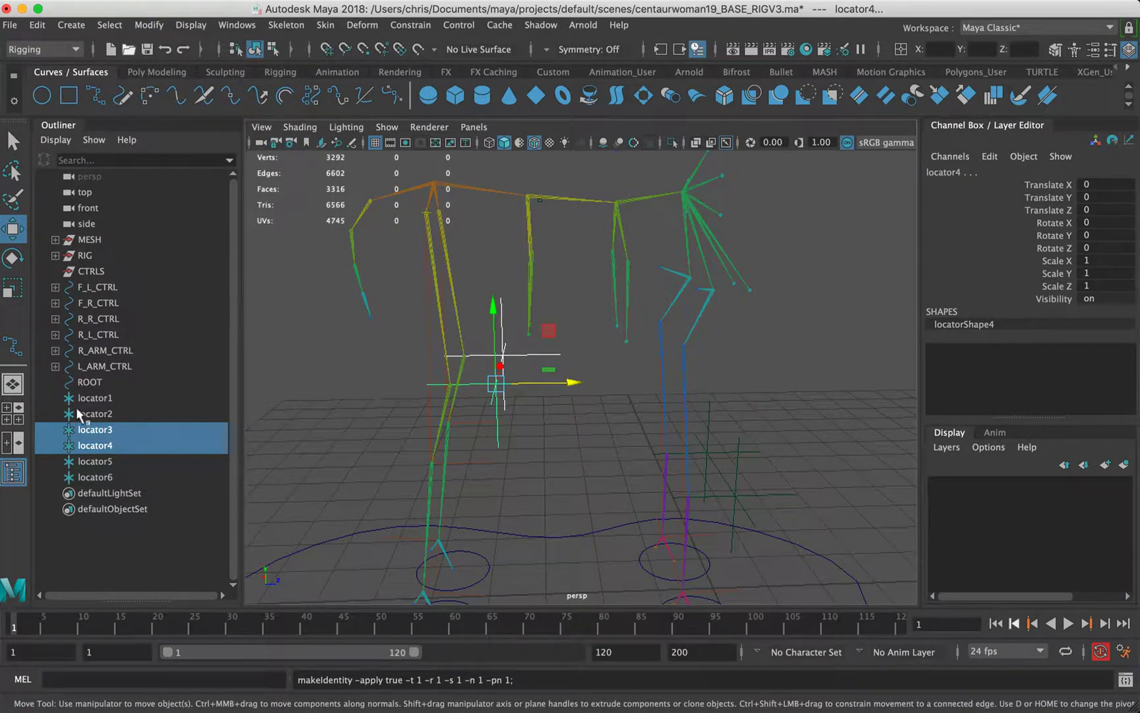
Parent locator4, at the rear right leg, under the foot control R_R_CTRL
left_click(99, 399)
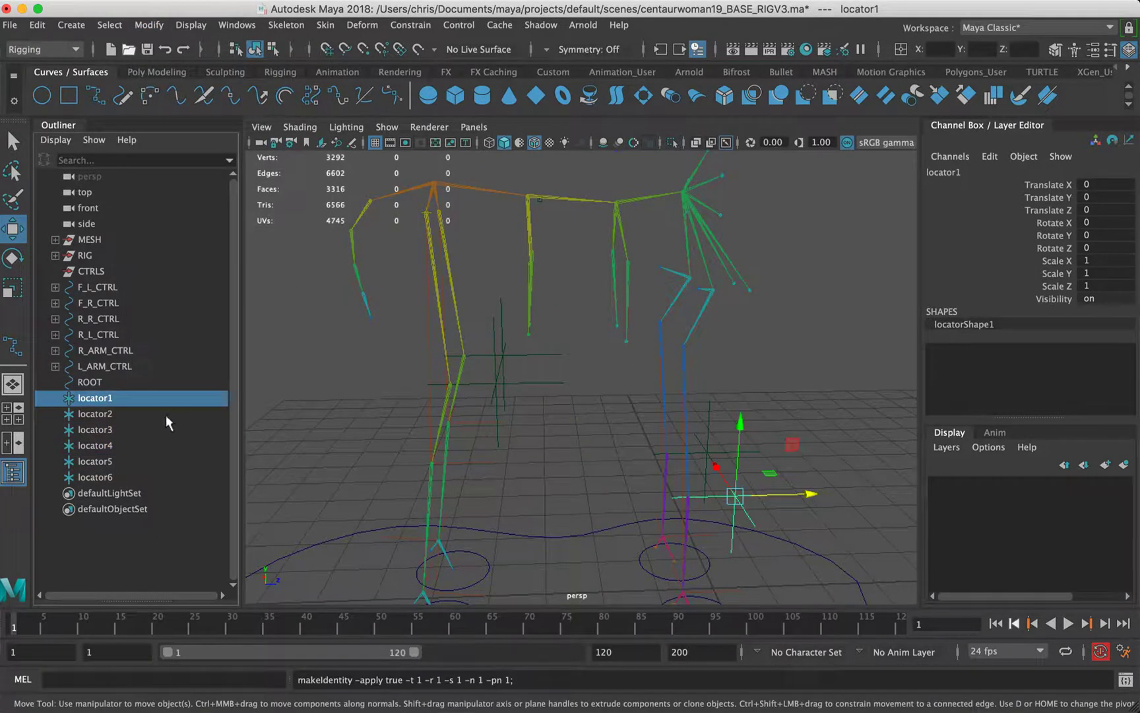
left_click_drag(109, 428, 108, 445)
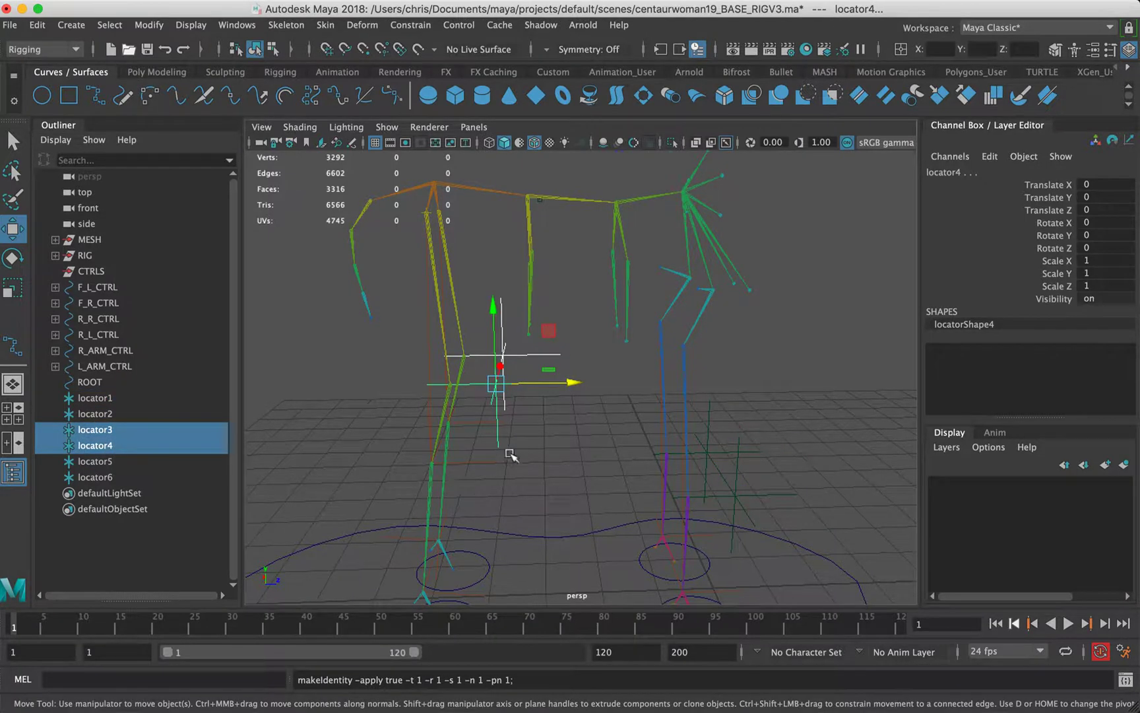
middle_click_drag(509, 453, 574, 330, "alt")
left_click(573, 329)
left_click(539, 311)
left_click_drag(542, 425, 537, 455, "alt")
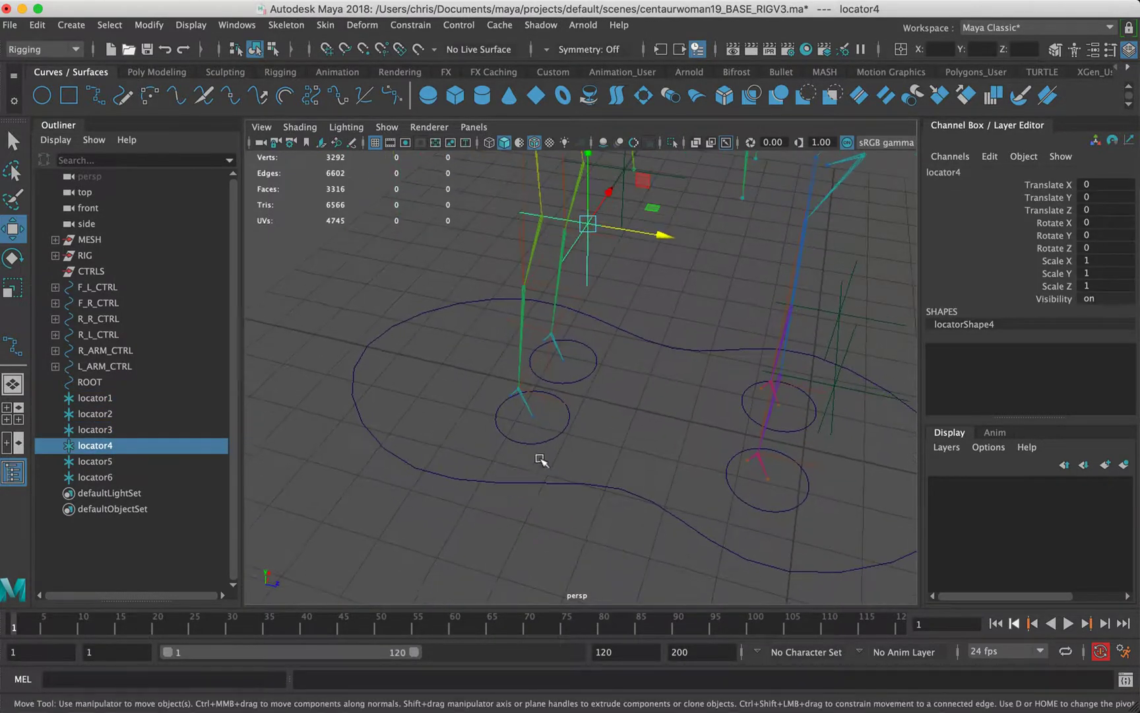
left_click(555, 430, "shift")
key("p")
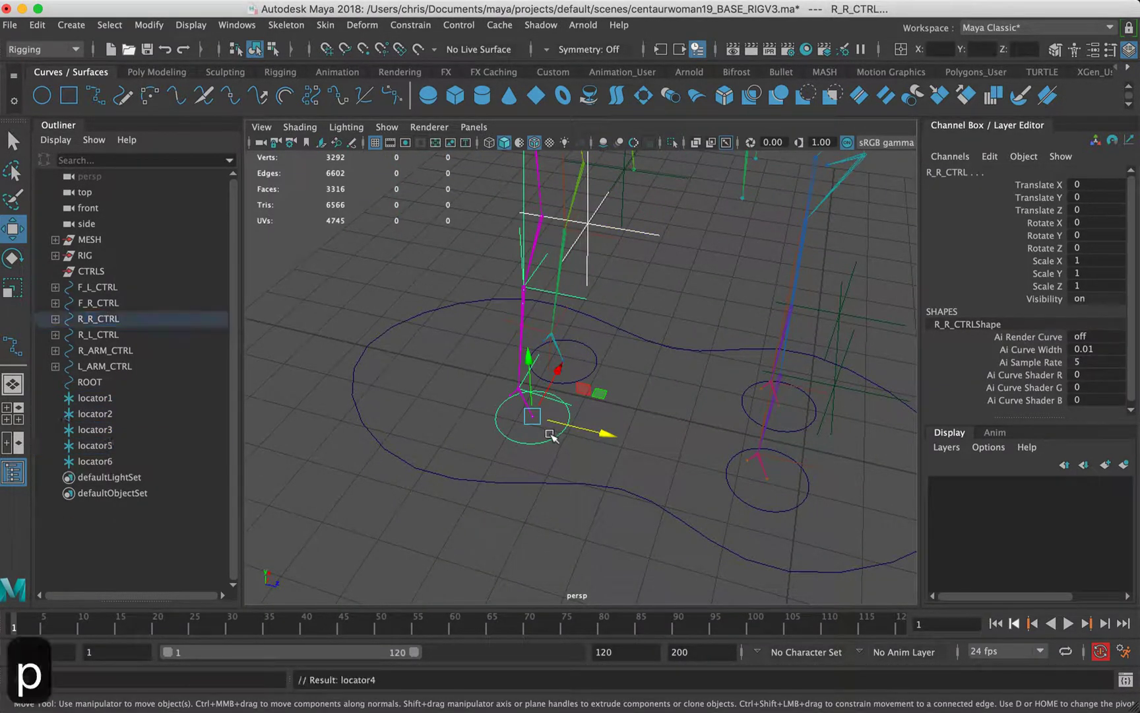
Parent locator3, at the rear left leg, under the foot control R_L_CTRL
left_click_drag(610, 346, 603, 288, "alt")
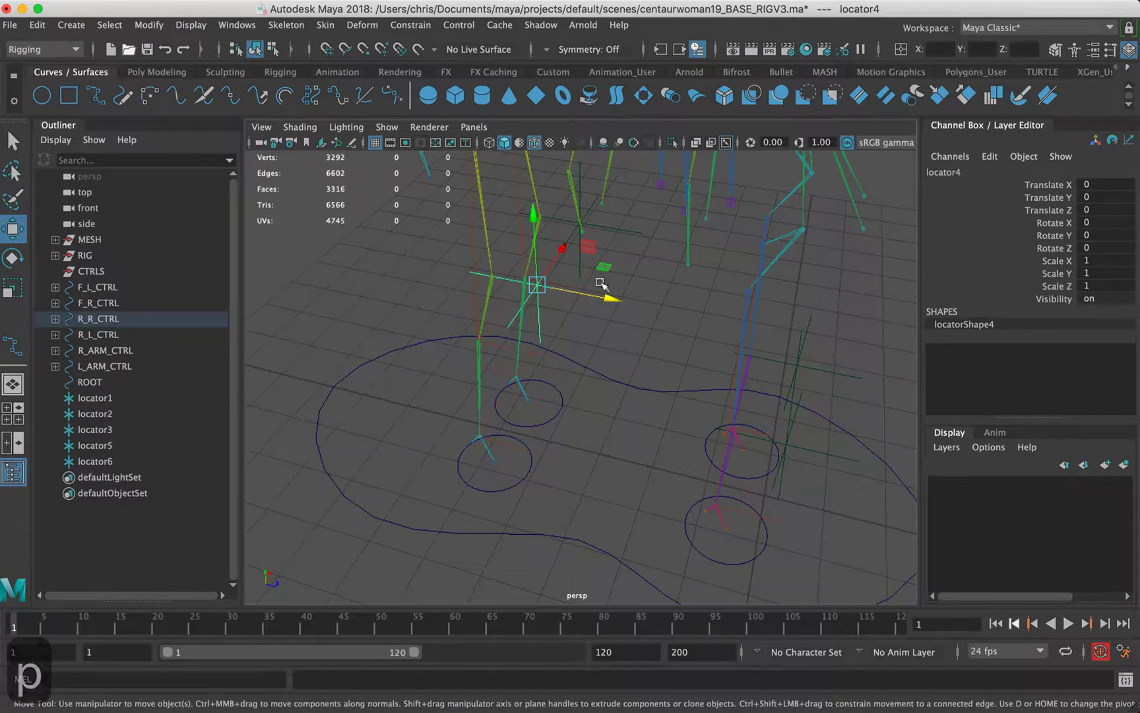
left_click(519, 470)
left_click_drag(519, 473, 644, 318, "alt")
left_click(579, 266)
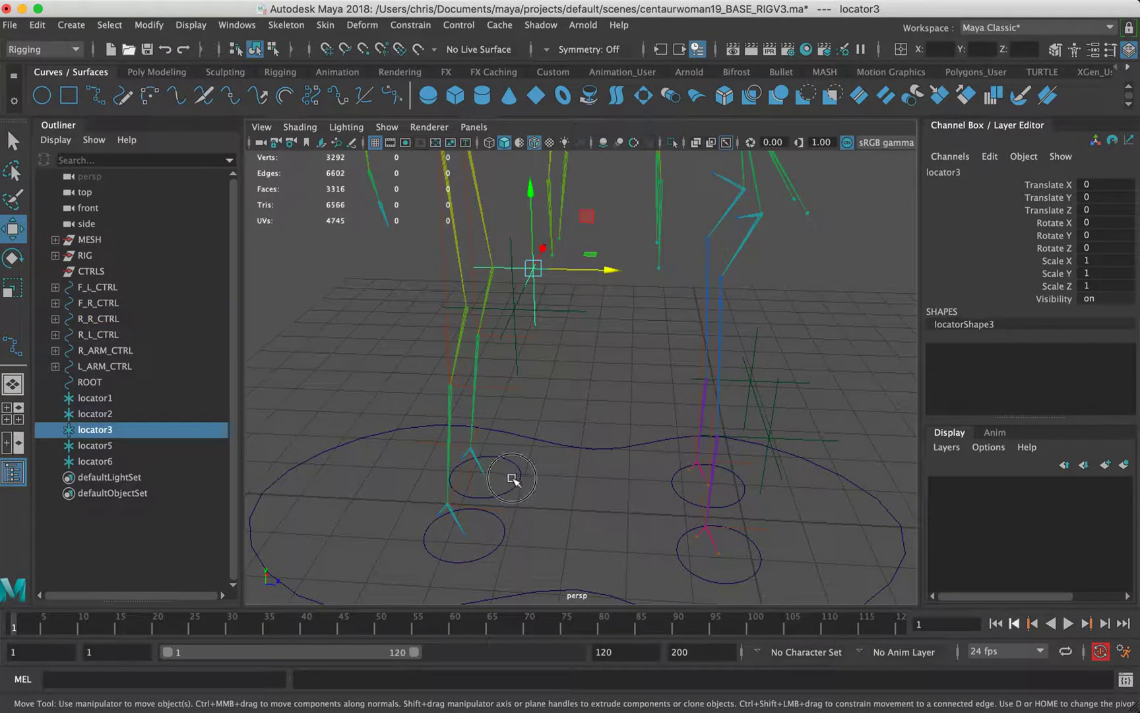
left_click(513, 479, "shift")
key("p")
left_click(520, 476)
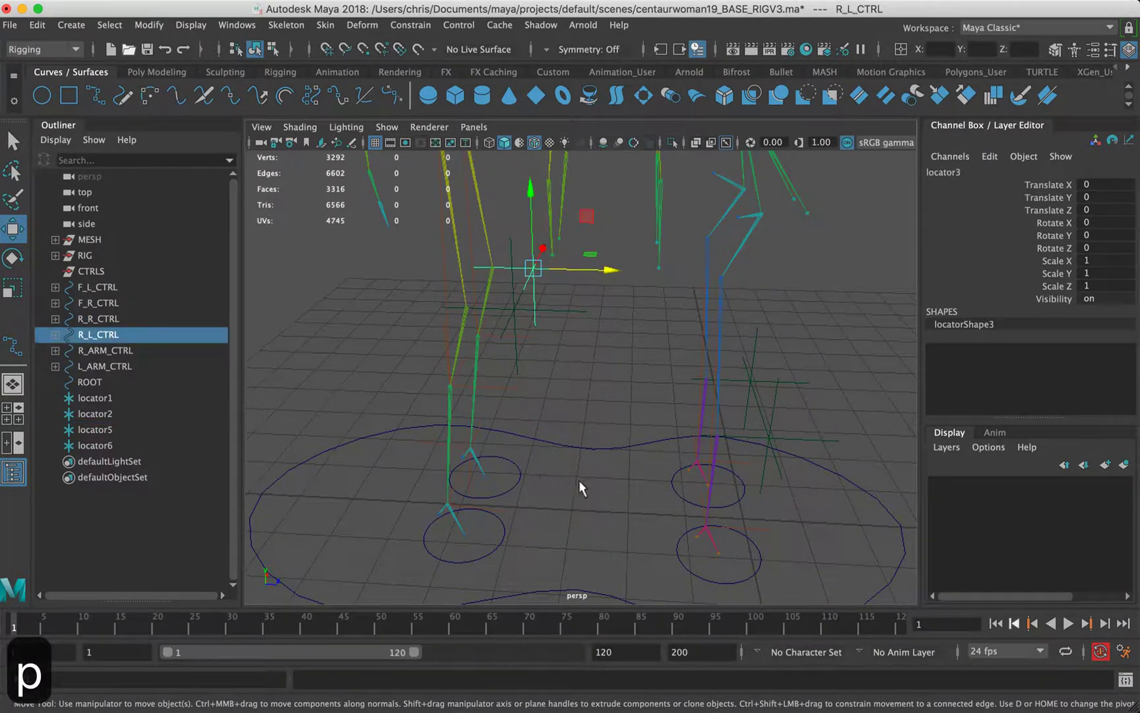
left_click_drag(562, 479, 568, 479)
key("super+z")
Parent locator2, in front of the front left leg, under the foot control F_L_CTRL
left_click_drag(840, 387, 781, 417, "alt")
left_click(755, 501)
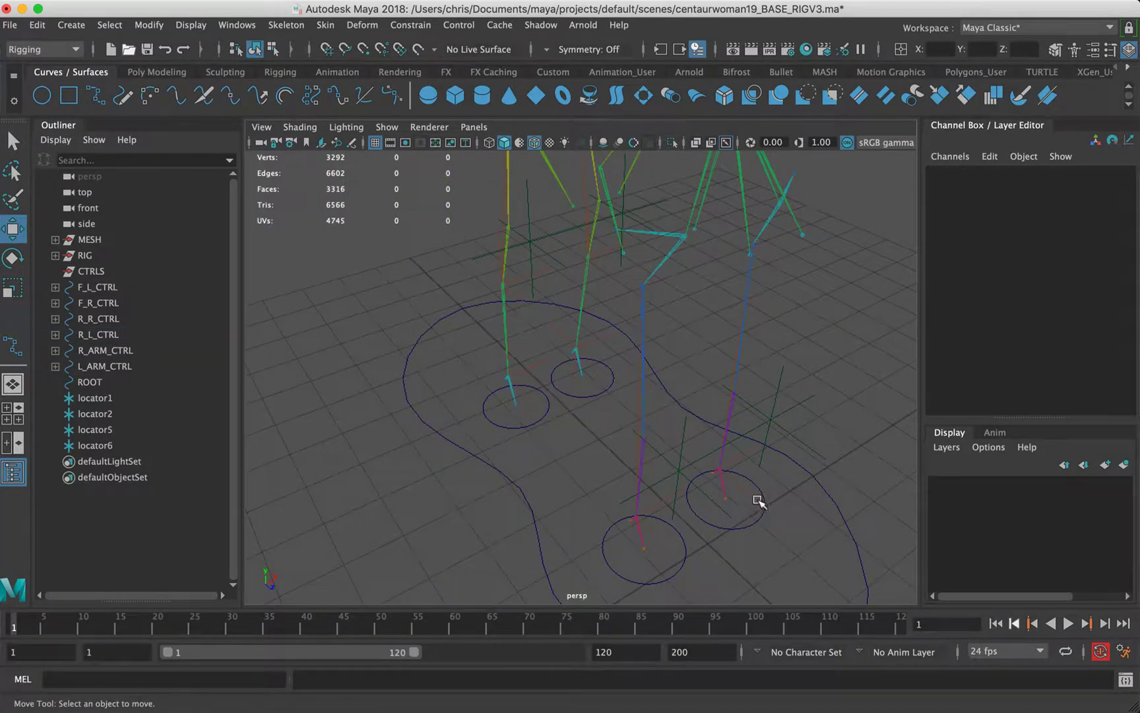
left_click(797, 437)
left_click(760, 525, "shift")
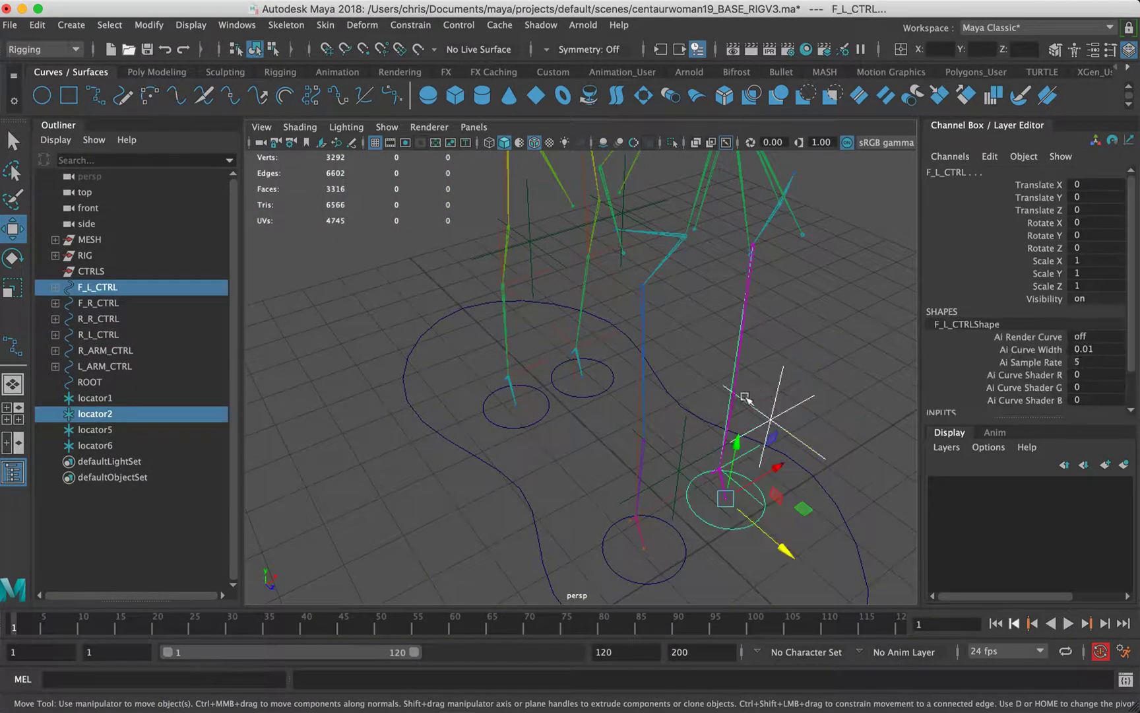
key("p")
Parent locator1, in front of the front right leg, under the foot control F_R_CTRL
left_click(676, 449)
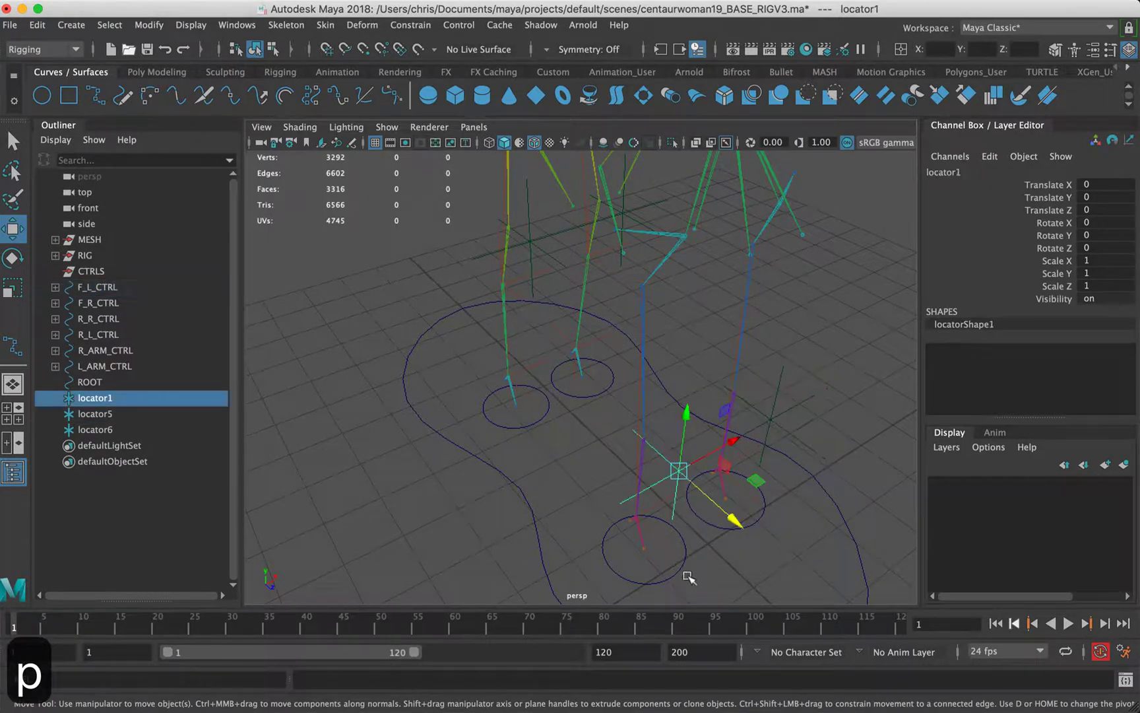
left_click(671, 575, "shift")
key("p")
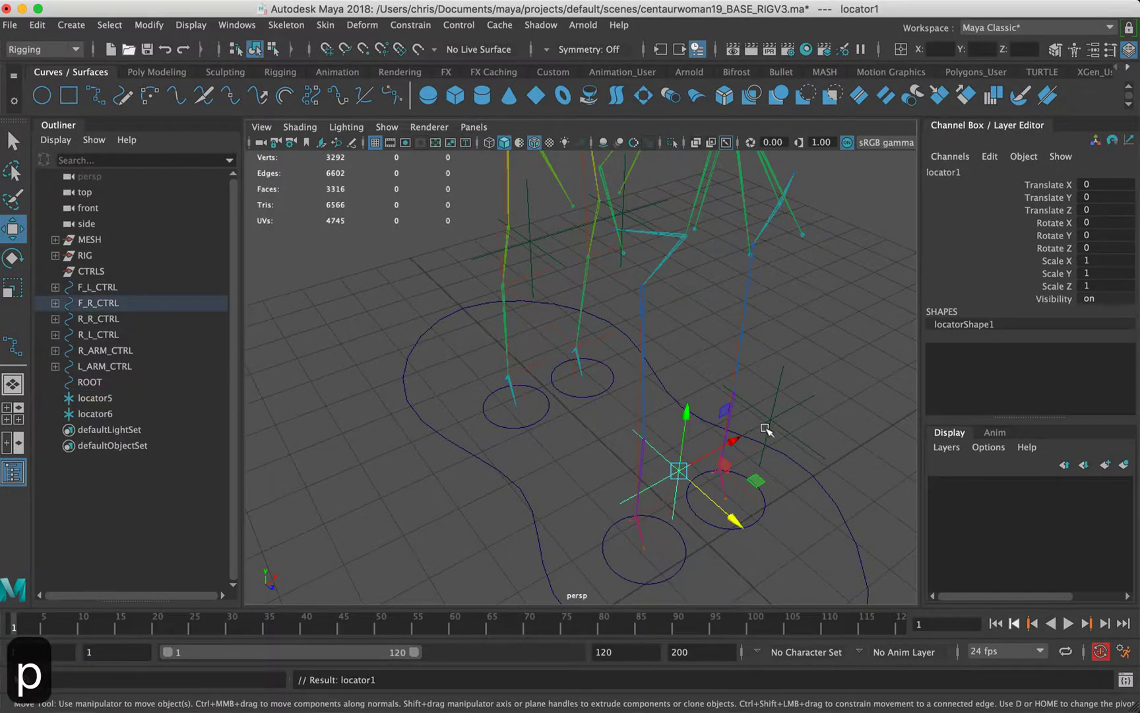
Parent locator5, behind the right elbow, under the arm control R_ARM_CTRL
scroll(615, 265, "down", 5)
left_click_drag(615, 265, 478, 326, "alt")
left_click(460, 241)
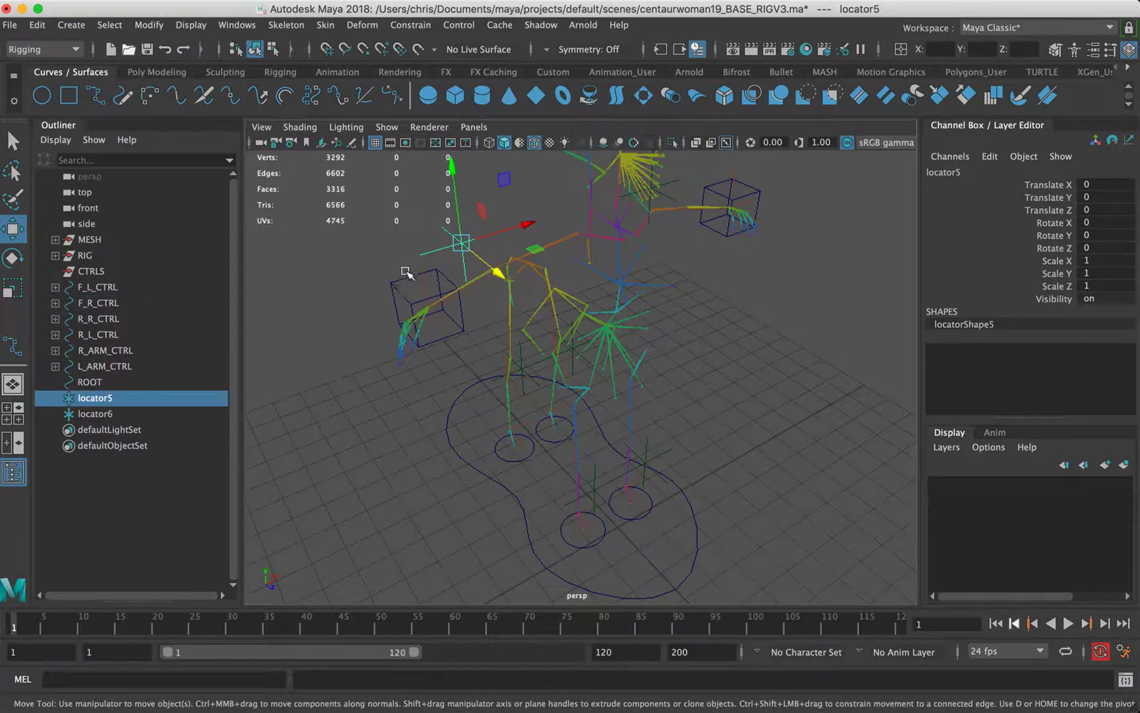
left_click(404, 269, "shift")
key("p")
Parent locator6, behind the left elbow, under the arm control L_ARM_CTRL
left_click_drag(769, 219, 650, 201, "alt")
left_click(762, 238)
left_click(751, 221)
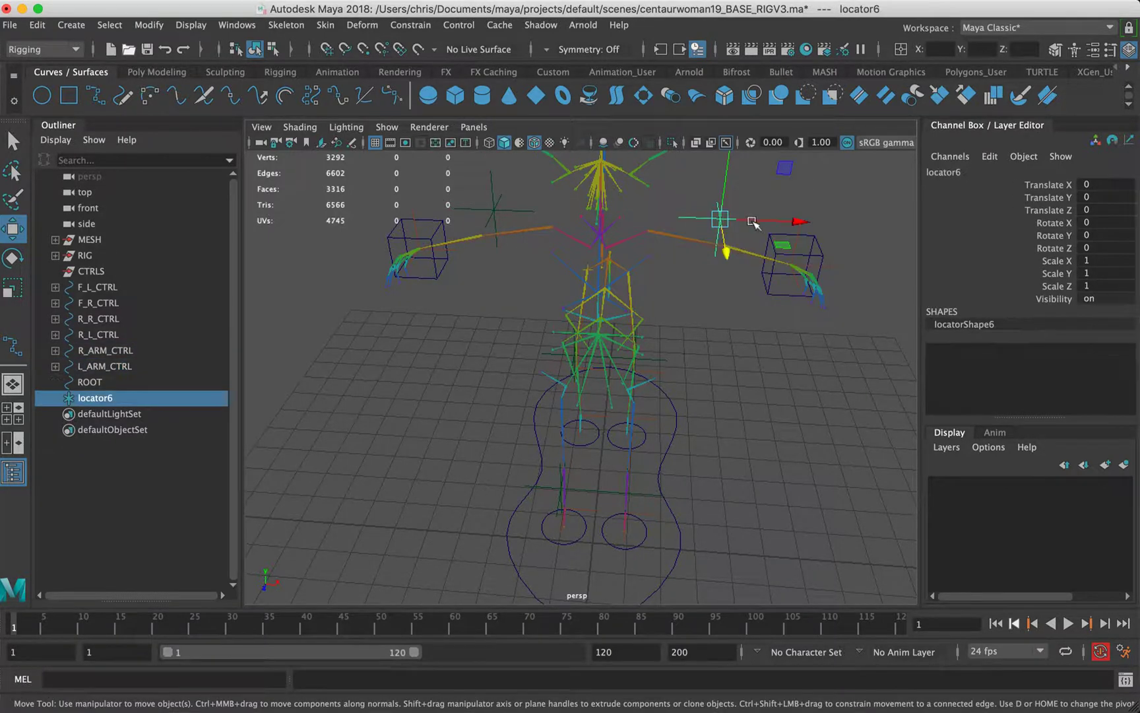
left_click(773, 240, "shift")
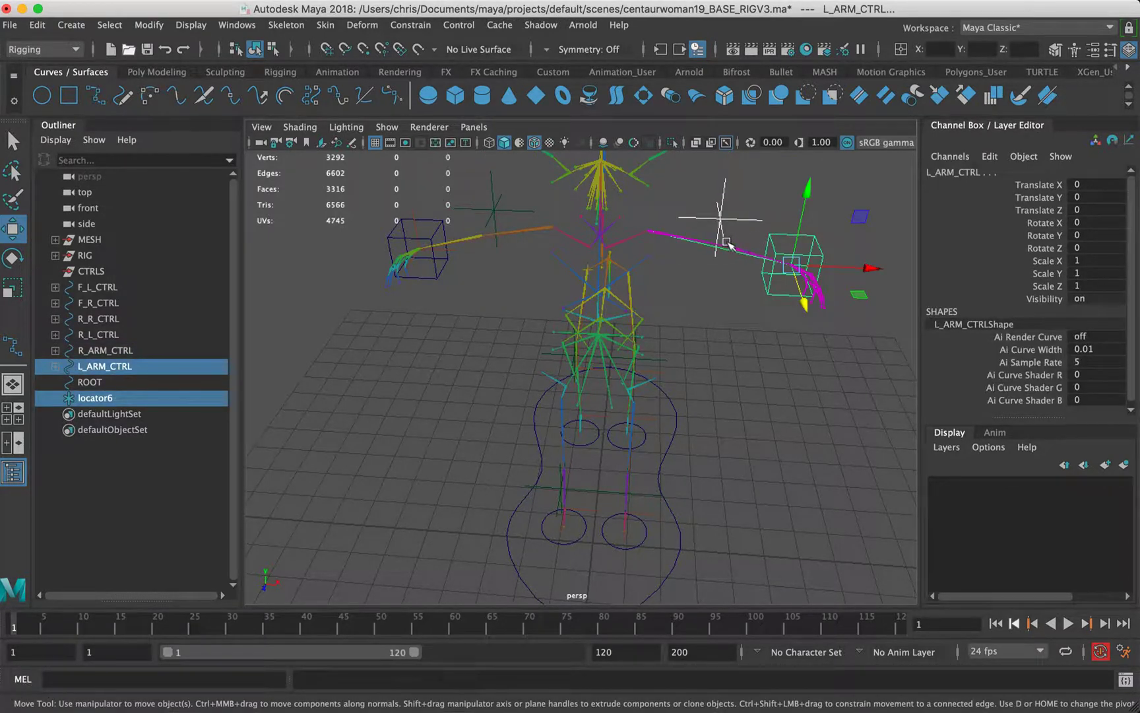
key("p")
left_click(851, 246)
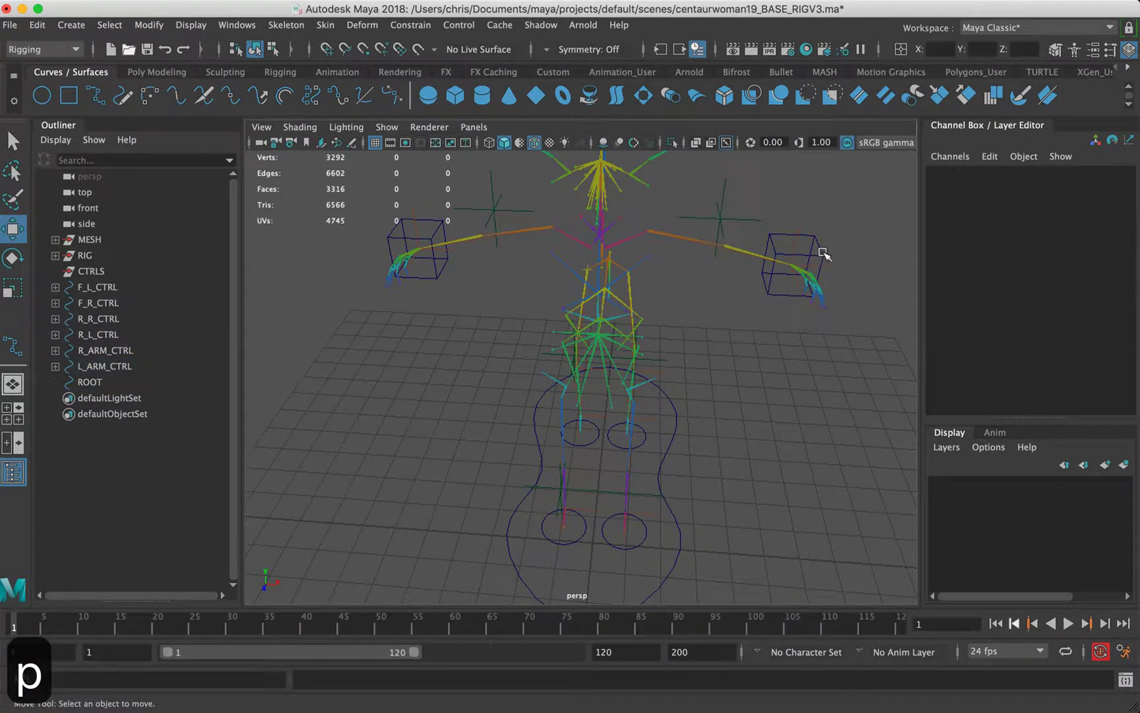
Test both arm controls by selecting them and nudging R_ARM_CTRL, and undo the changes
left_click(819, 256)
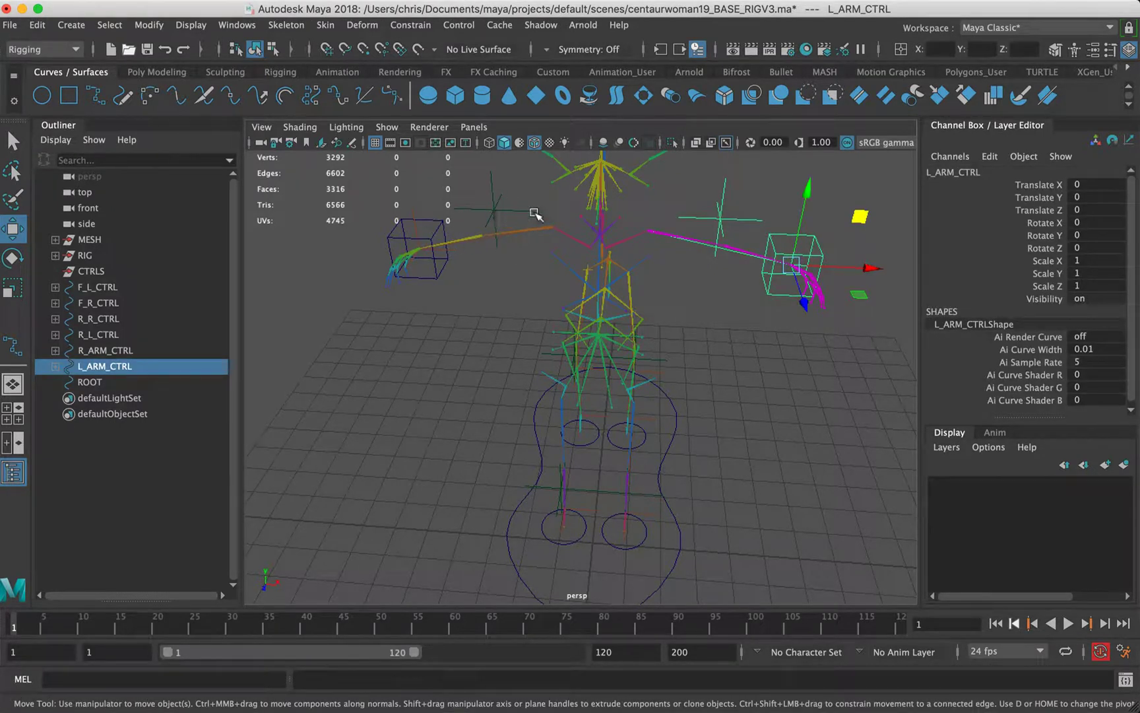
left_click(406, 231)
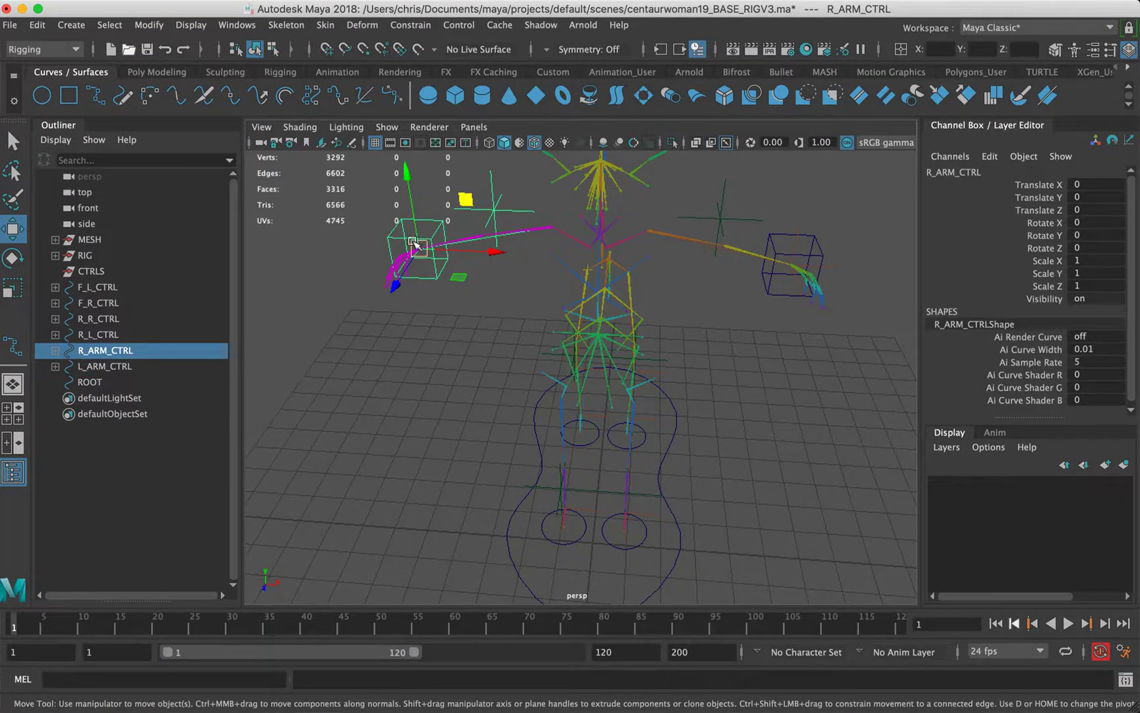
left_click_drag(409, 246, 402, 248)
key("super+z")
key("super+z")
key("super+z")
key("super+z")
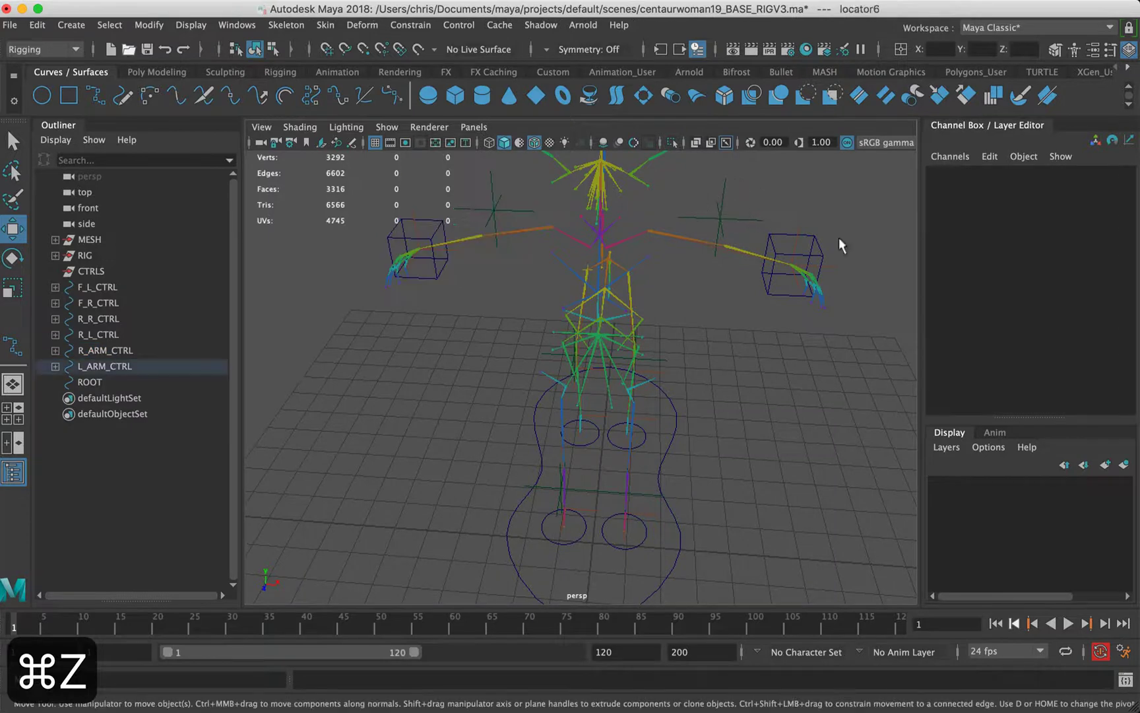
key("super+z")
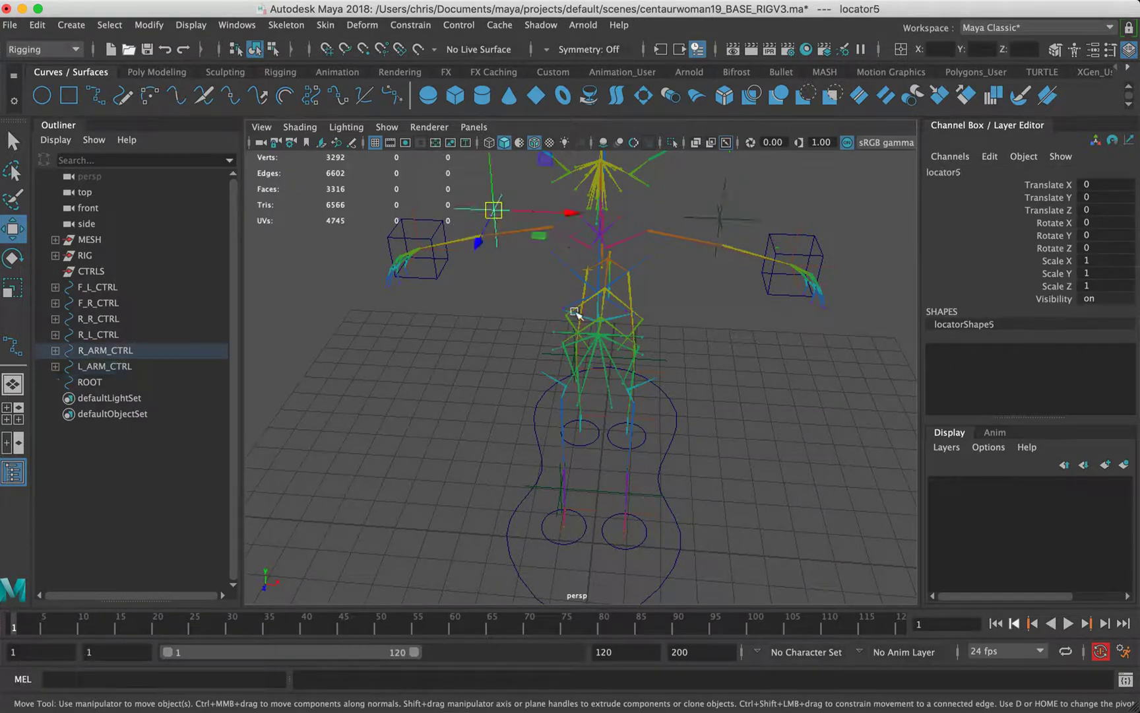
Check the transform values of the front and rear leg locators
left_click_drag(571, 424, 470, 459, "alt")
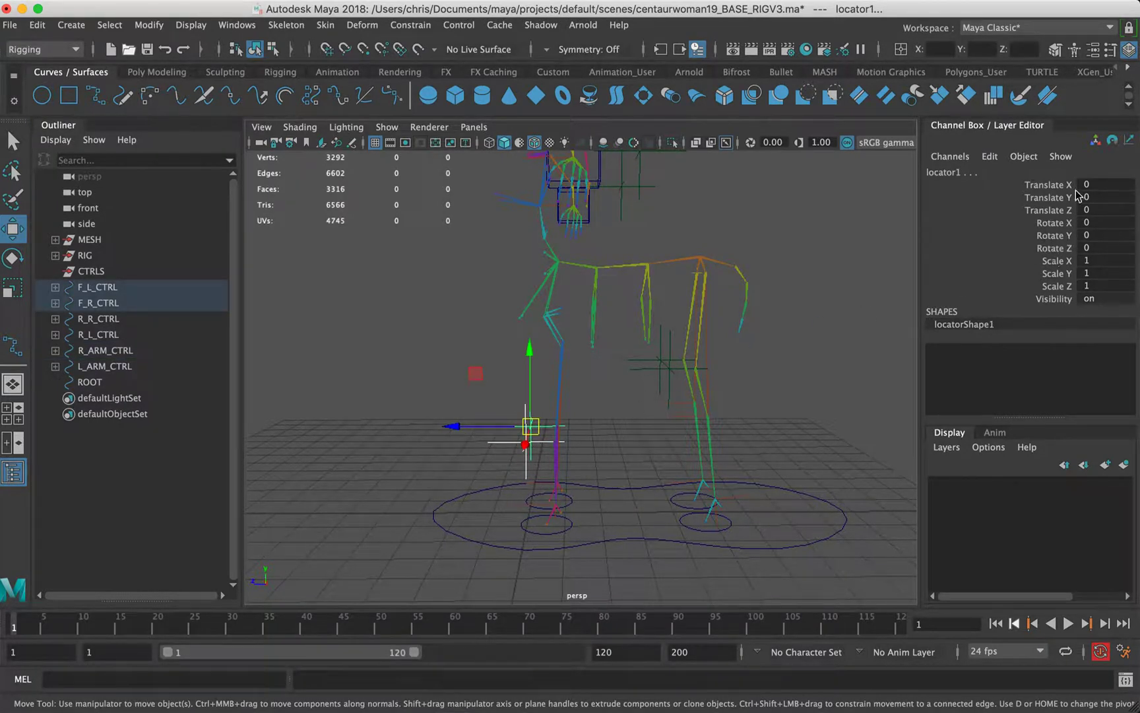
left_click_drag(627, 373, 635, 391)
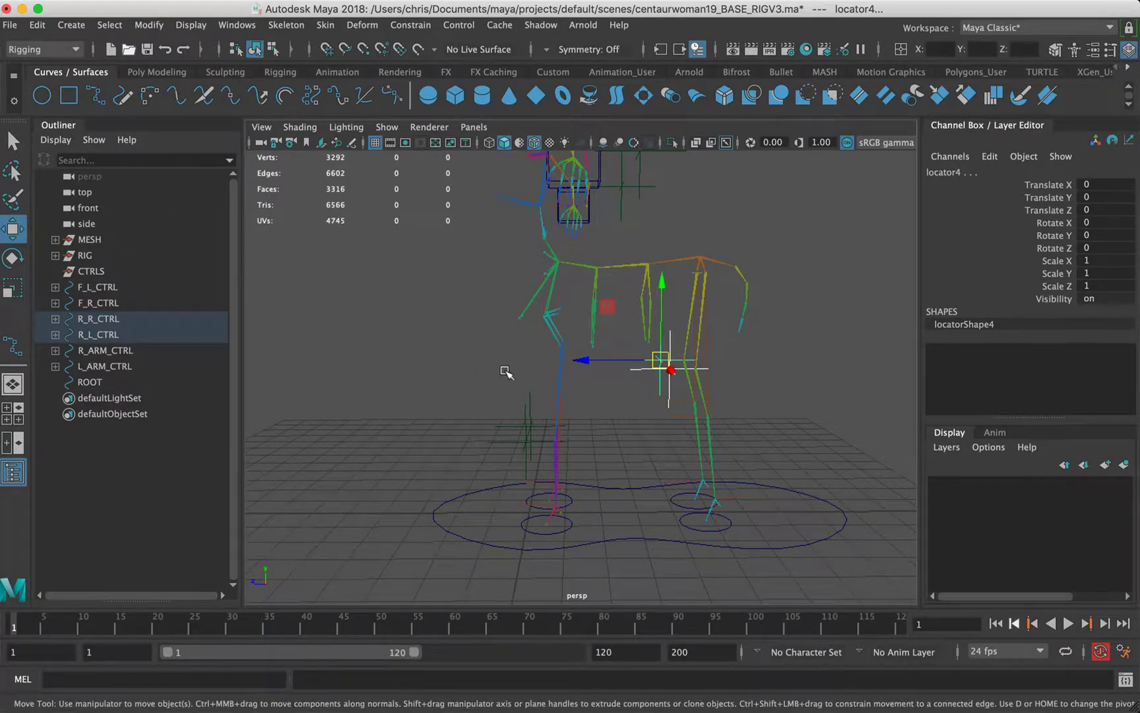
left_click(753, 401)
Constrain the front left leg's ikHandle1 to locator2 with a Pole Vector constraint
right_click_drag(582, 367, 818, 429, "alt")
middle_click_drag(819, 429, 739, 359, "alt")
left_click_drag(589, 347, 624, 359, "alt")
left_click_drag(535, 237, 455, 404, "alt")
middle_click_drag(456, 404, 508, 379, "alt")
left_click(487, 401)
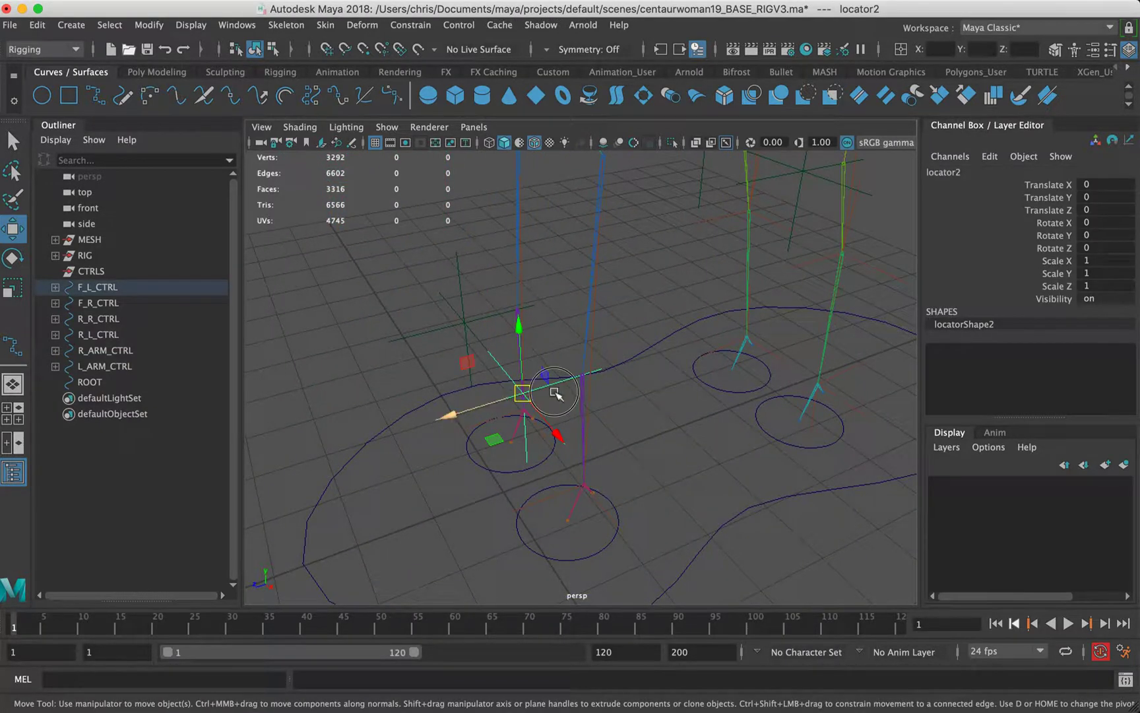
left_click_drag(555, 394, 540, 383, "alt")
left_click(556, 492)
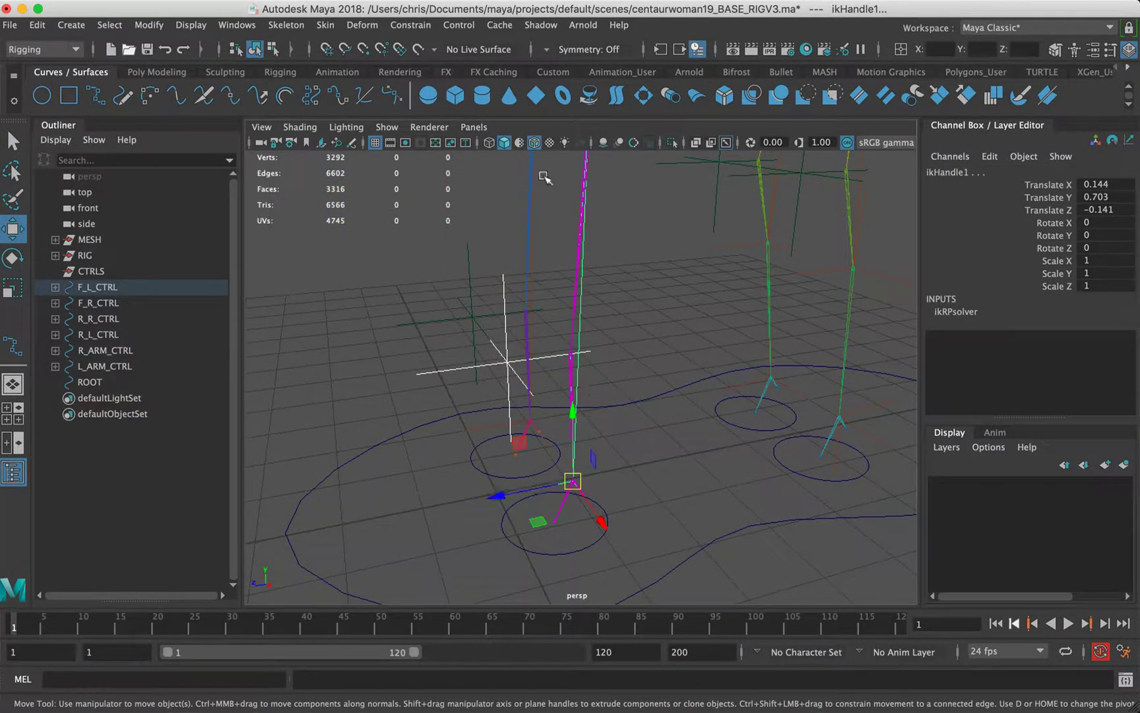
left_click(412, 25)
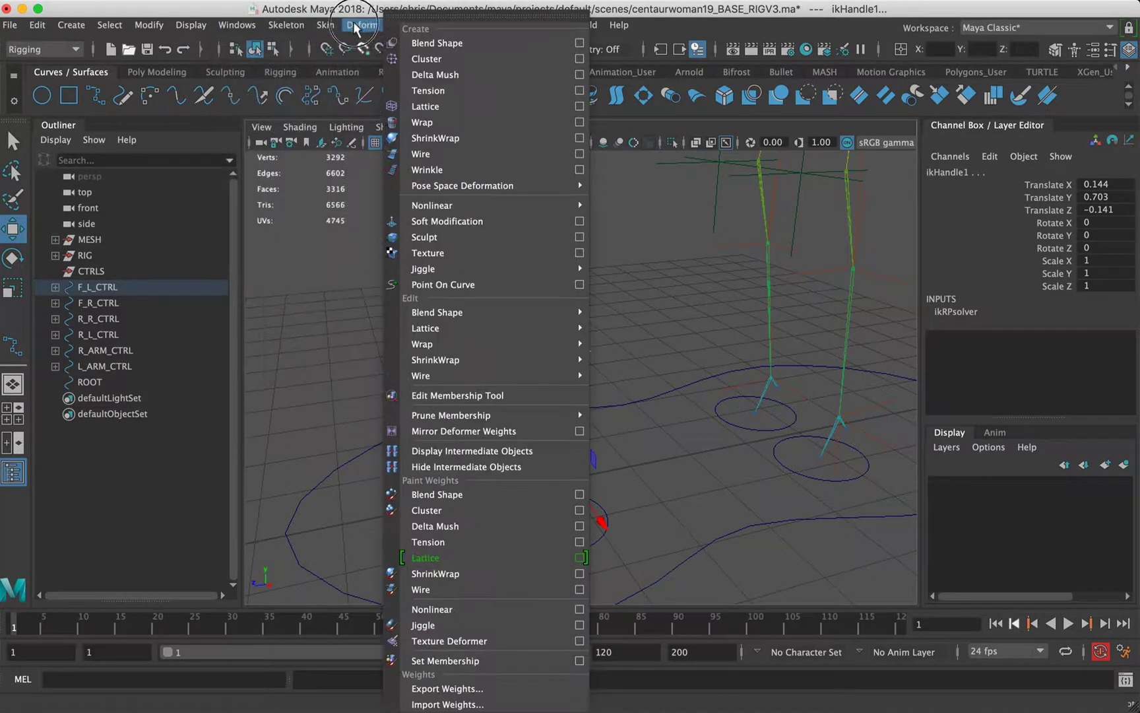
mouse_move(328, 26)
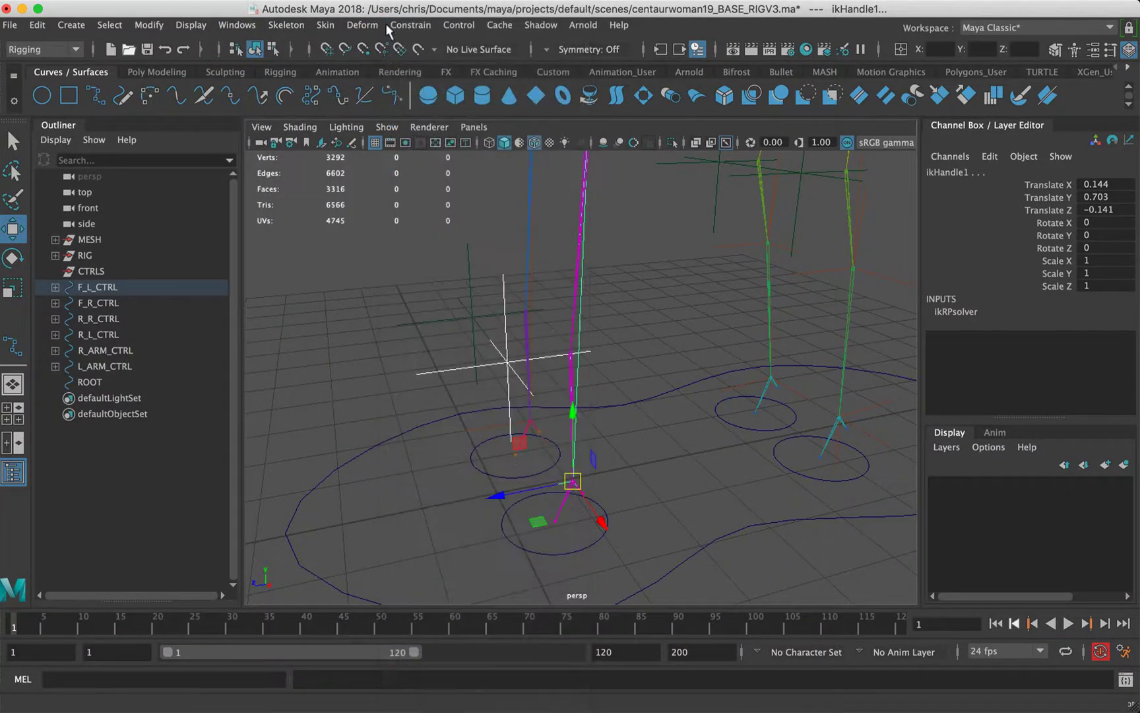
left_click(409, 25)
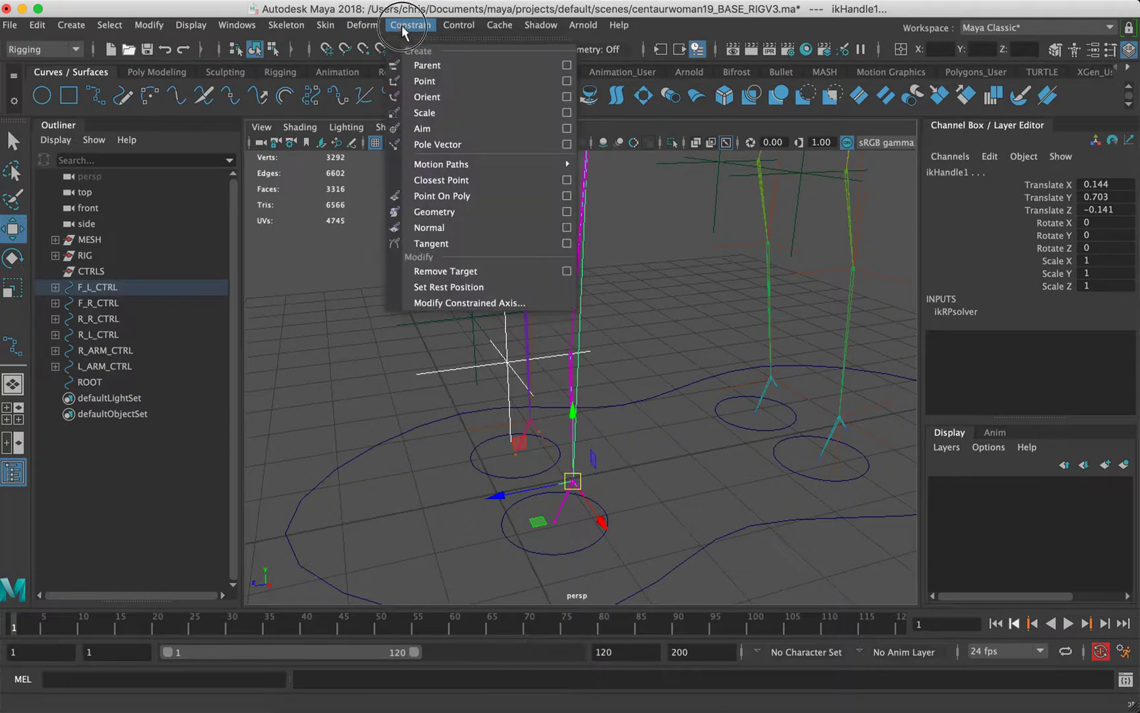
left_click(443, 165)
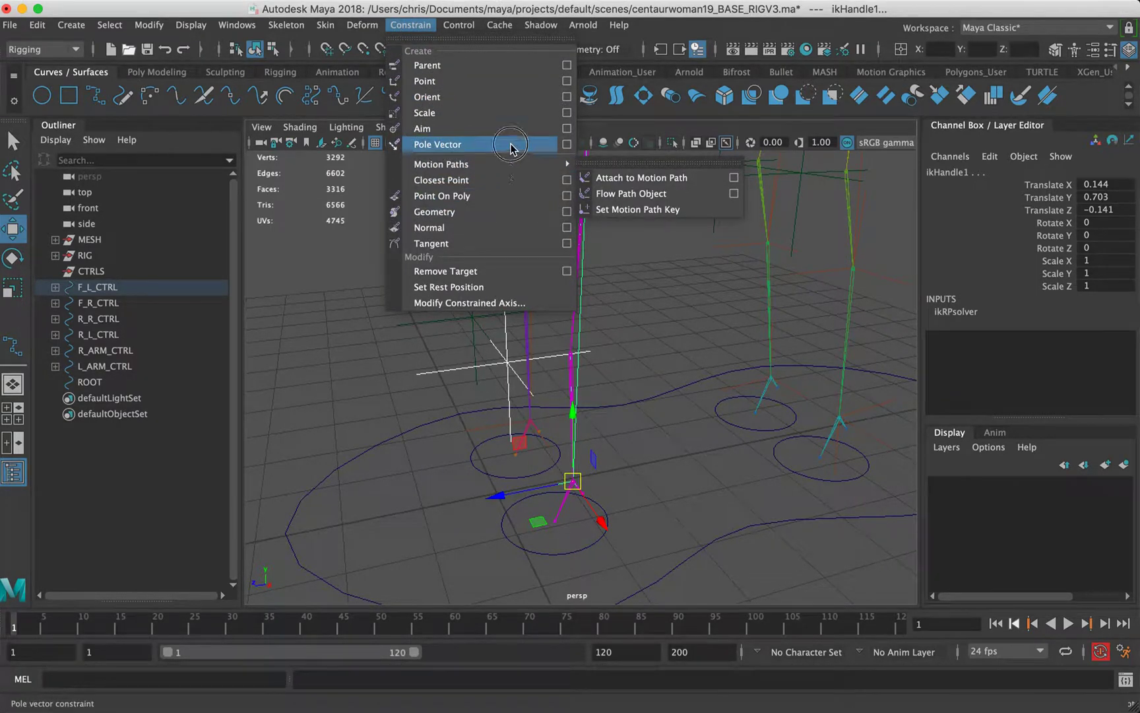
left_click(566, 144)
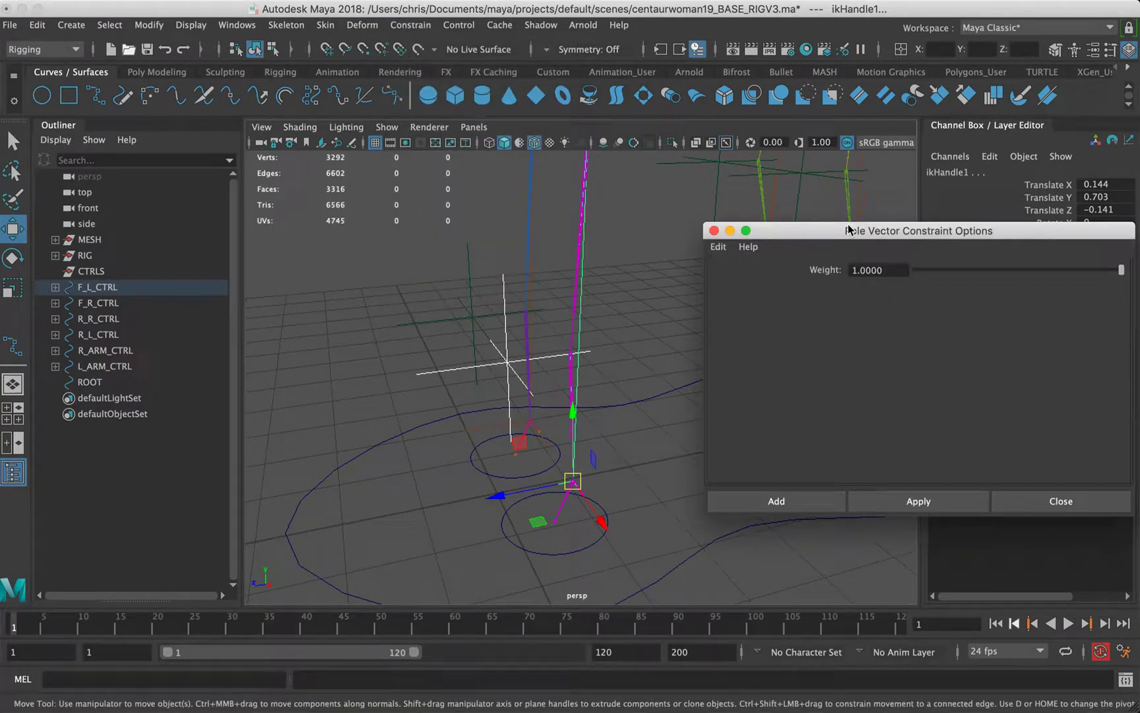
left_click(716, 231)
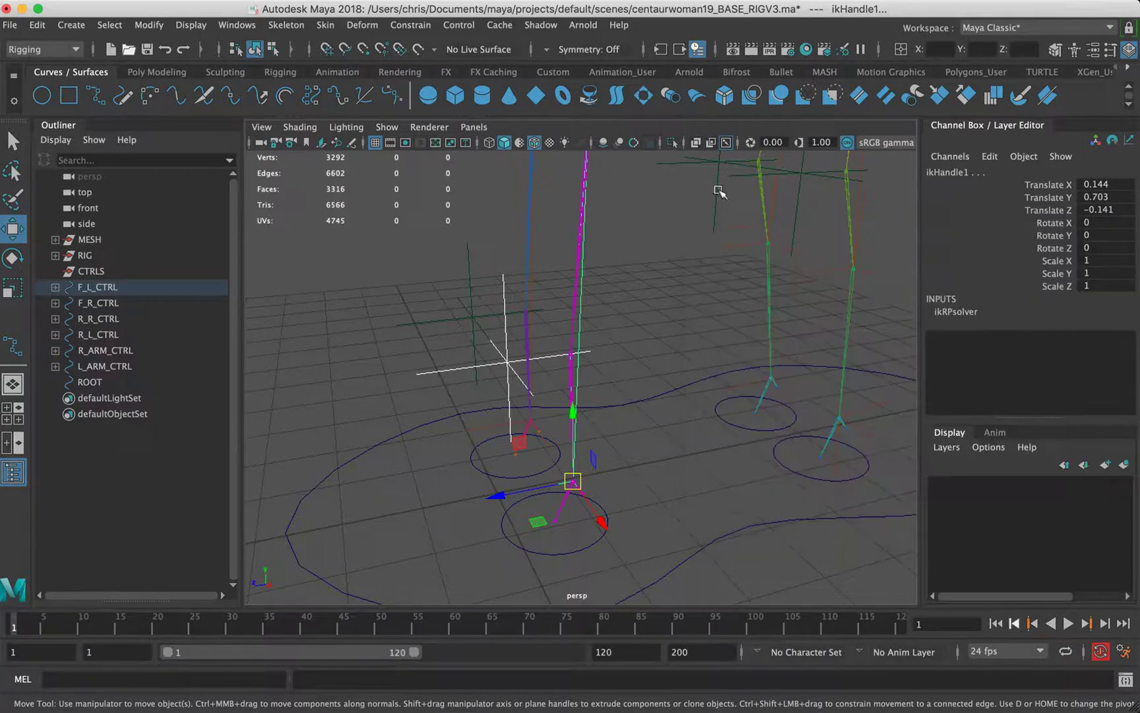
left_click(409, 25)
left_click(437, 144)
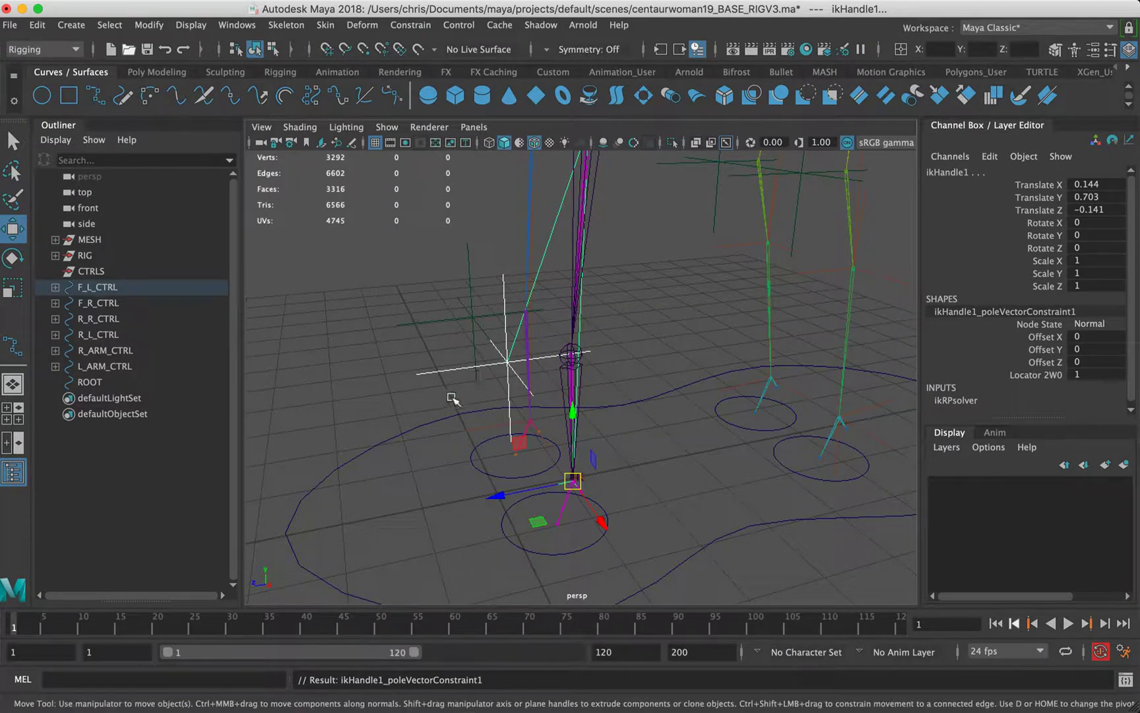
Test the pole vector by moving locator2 sideways along X, and undo the move
left_click(351, 394)
left_click_drag(411, 395, 652, 366, "alt")
left_click(532, 367)
scroll(545, 367, "down", 4)
key("super+z")
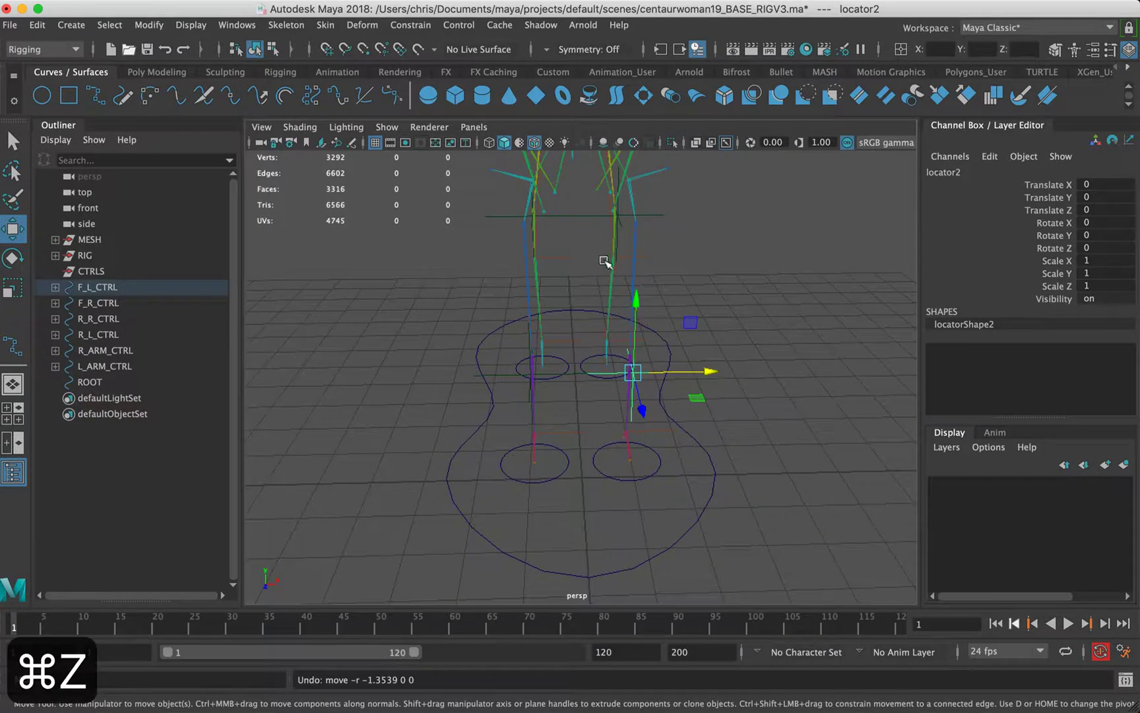
Show the polygon meshes in the viewport and shift locator2 along X to test the front left leg
left_click(387, 127)
left_click(442, 173)
left_click_drag(703, 373, 660, 395)
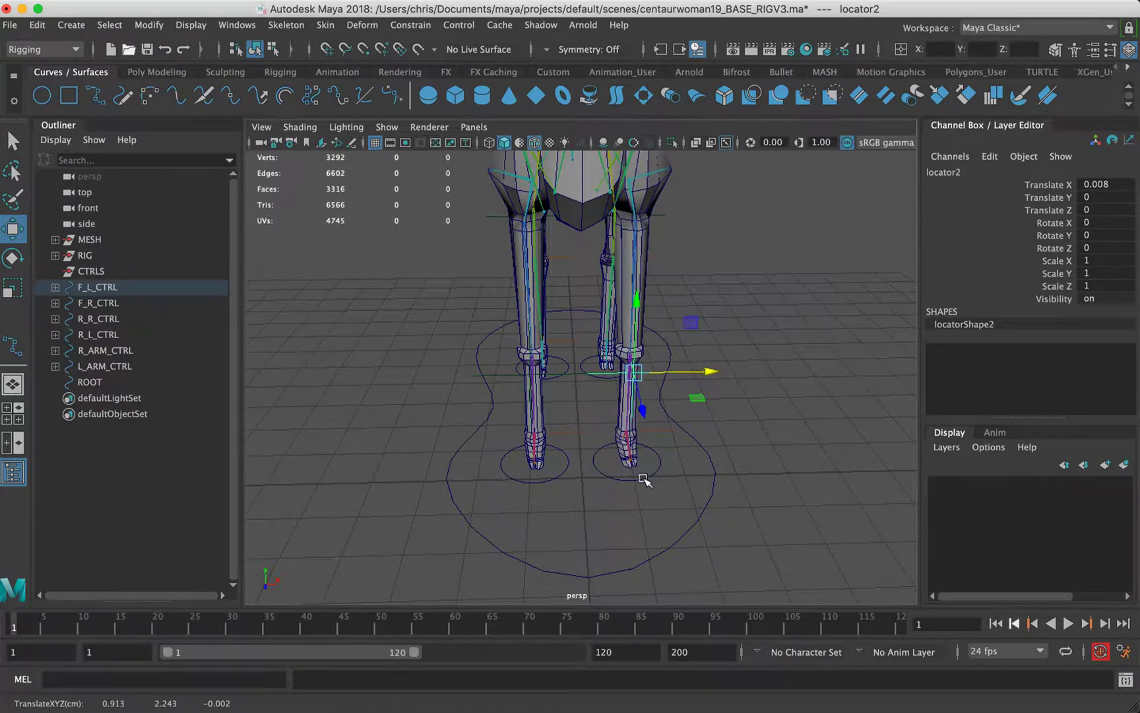
Test the front left leg by moving F_L_CTRL and locator2 sideways along X, and undo both moves
left_click(660, 463)
left_click_drag(706, 458, 756, 455)
left_click(723, 371)
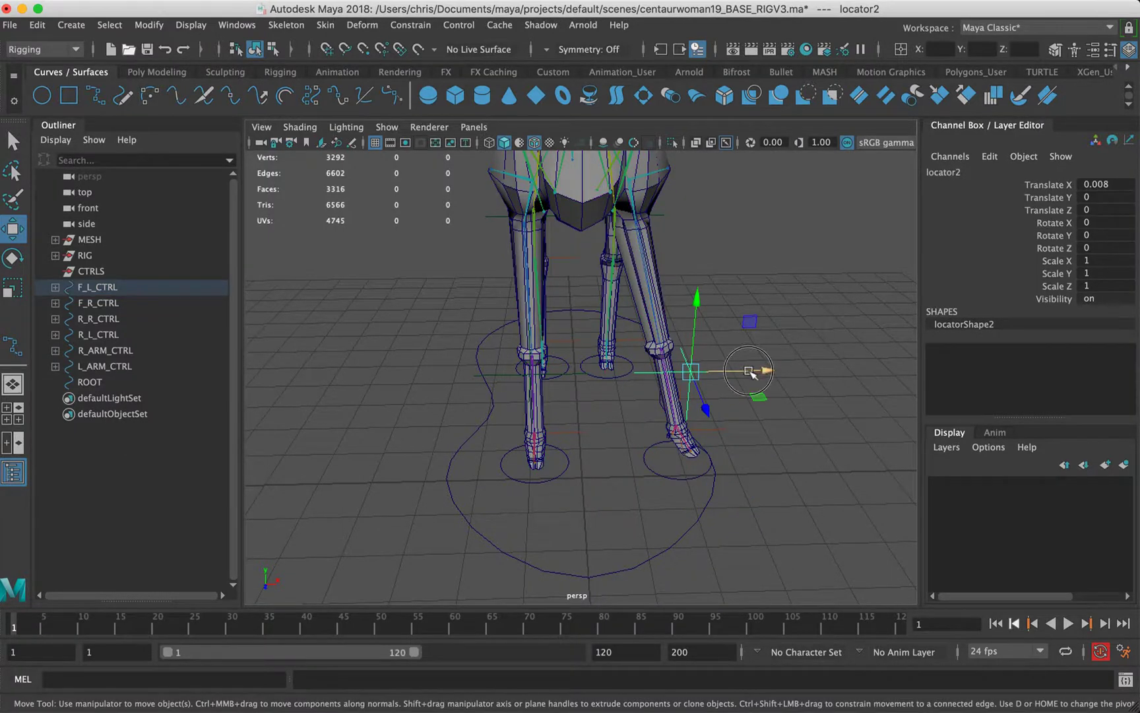
left_click_drag(751, 372, 738, 408)
key("super+z")
key("super+z")
key("super+z")
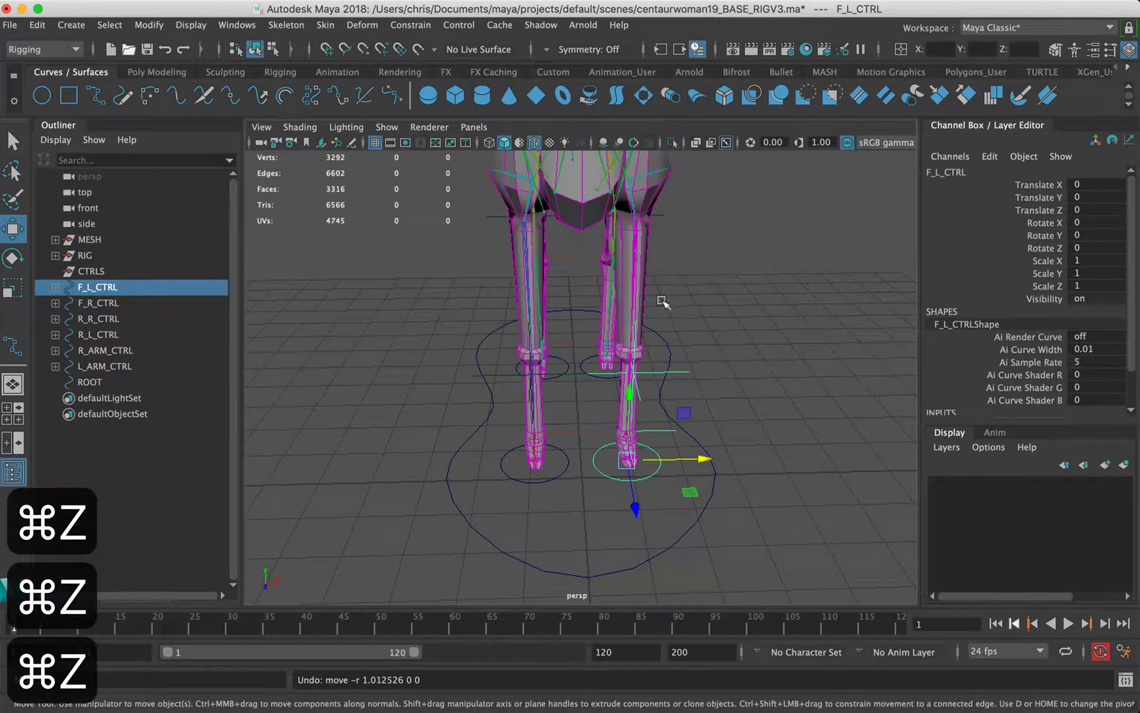
Try a Pole Vector constraint from locator1 to the front right leg's ikHandle2, and undo it
left_click(728, 350)
left_click_drag(508, 460, 456, 449, "alt")
right_click_drag(502, 409, 637, 388, "alt")
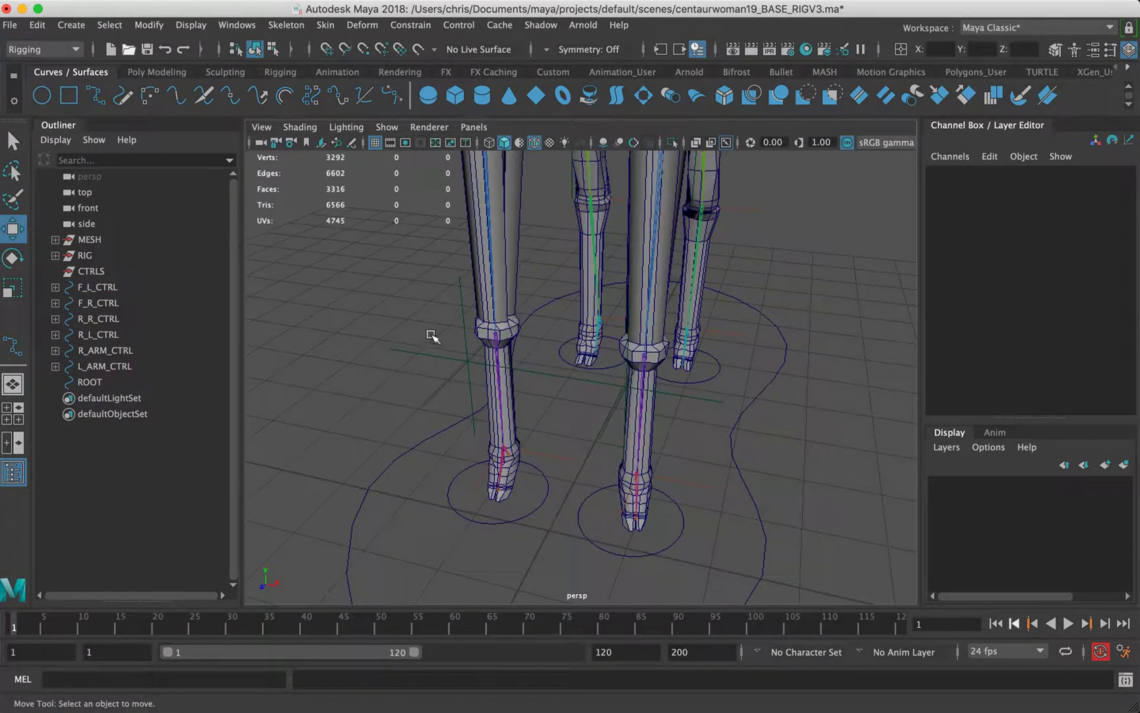
left_click_drag(405, 343, 429, 371)
left_click_drag(549, 461, 557, 452, "shift")
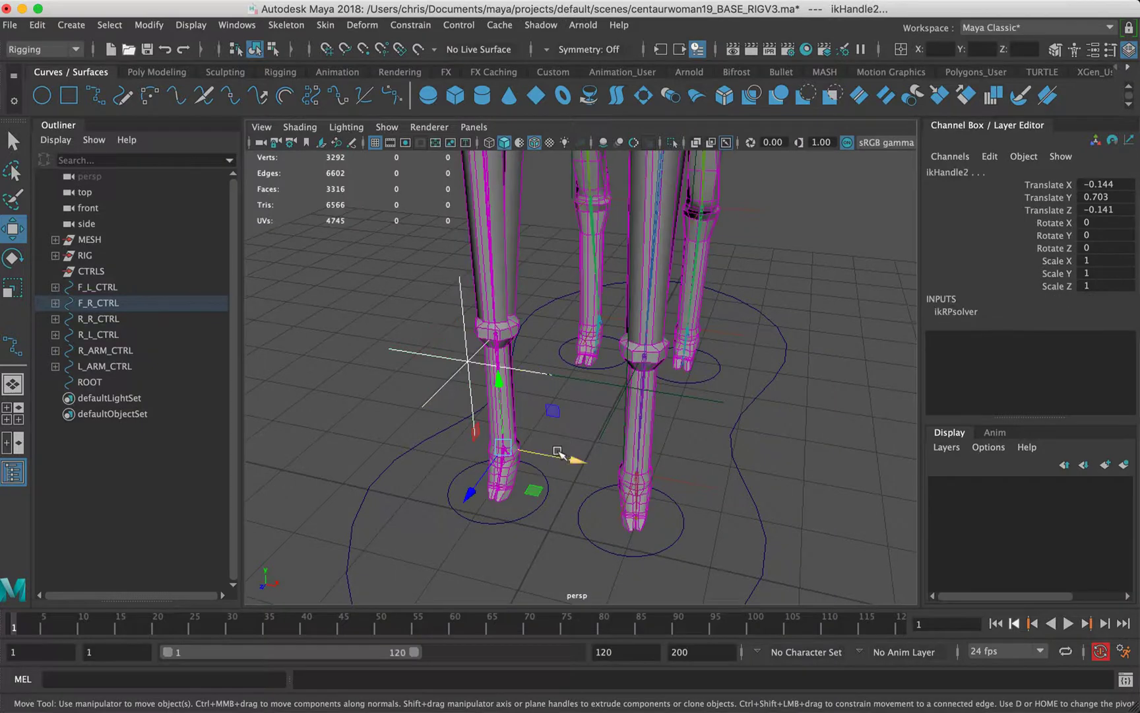
left_click(455, 25)
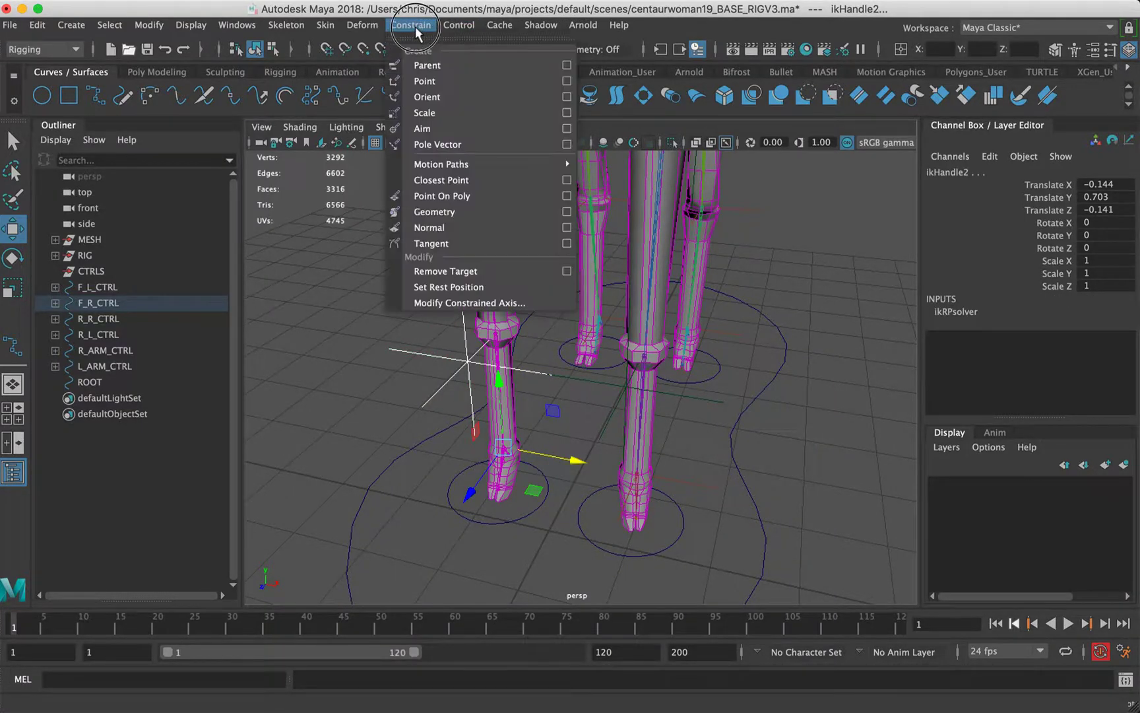
left_click(441, 143)
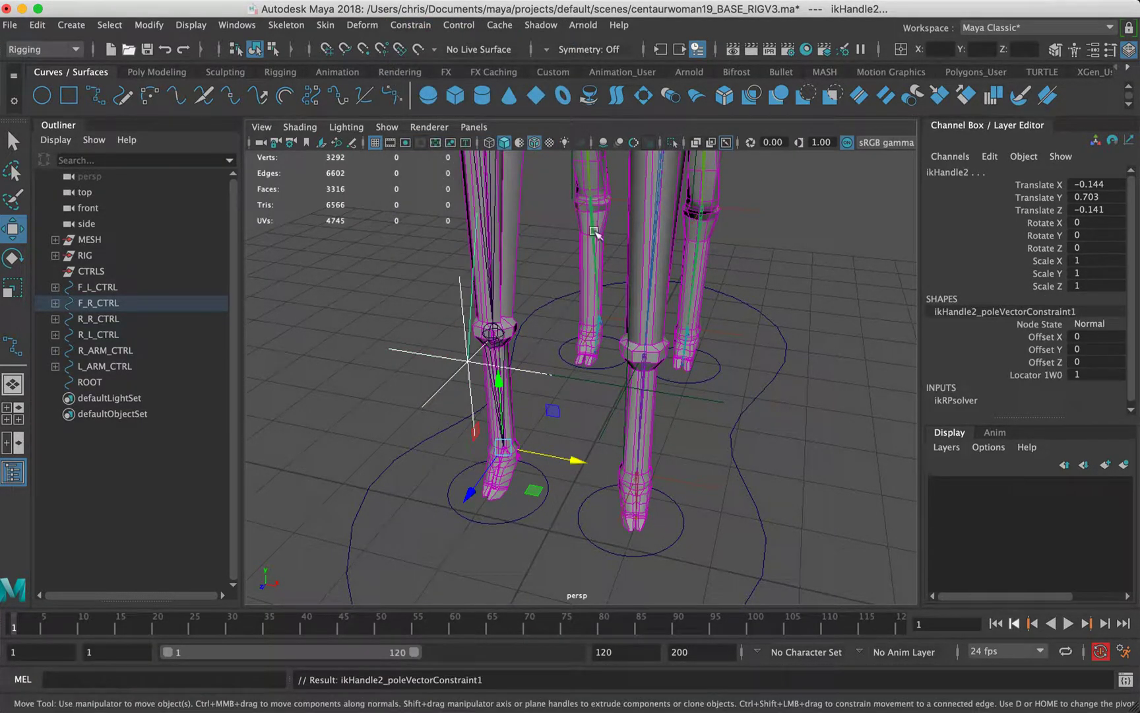
left_click_drag(590, 226, 533, 335, "alt")
key("super+z")
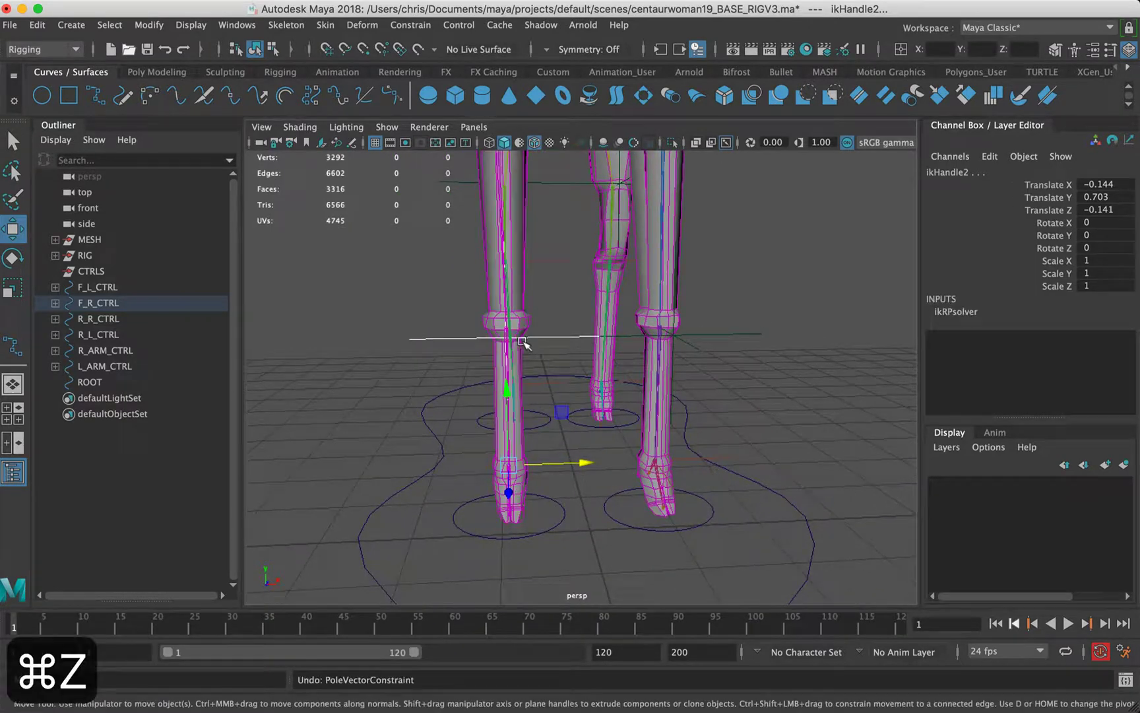
Apply a Pole Vector constraint from locator1 to the front right leg's ikHandle2
left_click(359, 361)
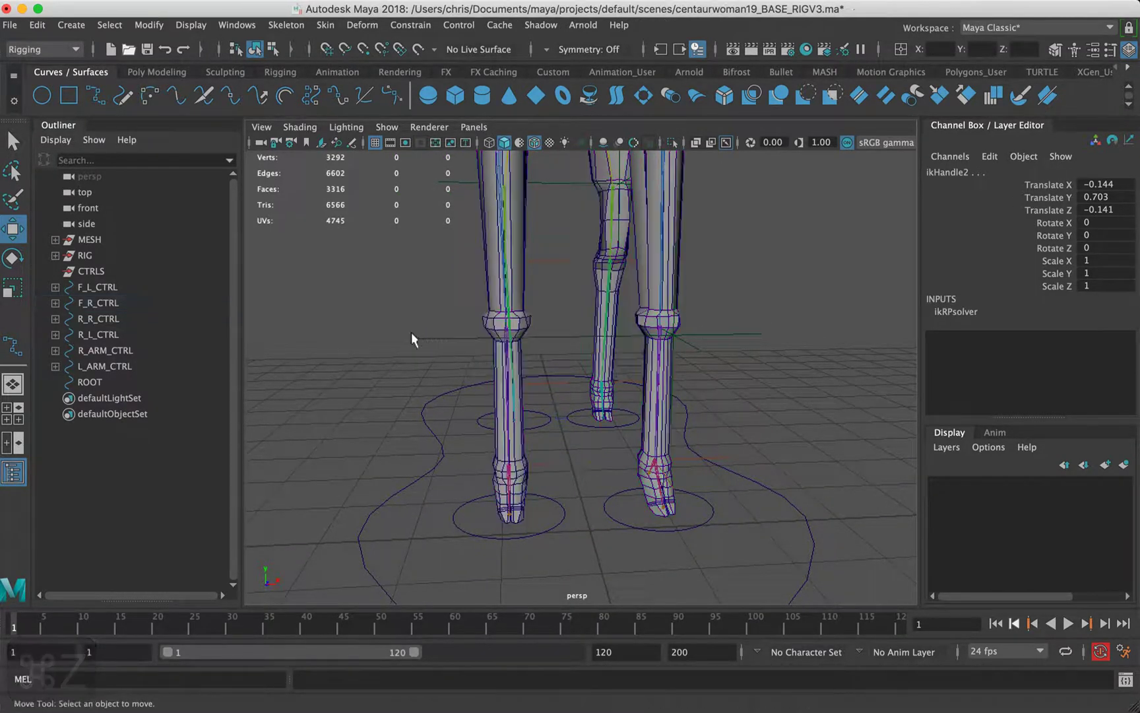
left_click(433, 337)
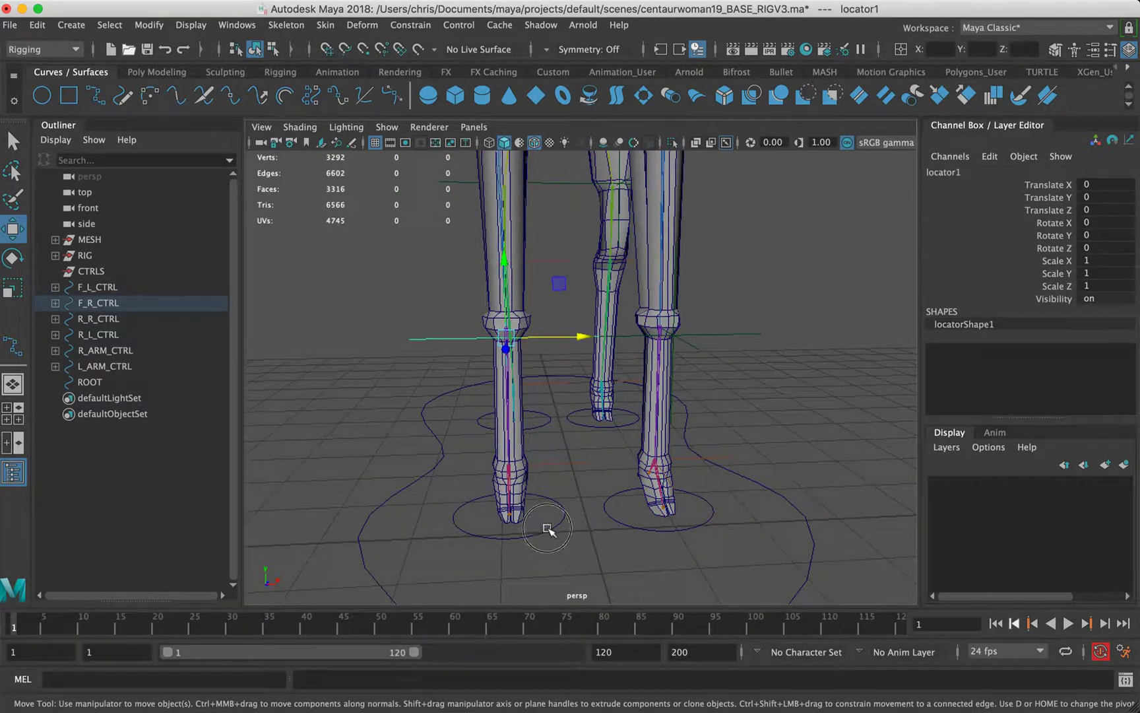
left_click(553, 529)
left_click_drag(540, 380, 464, 385, "alt")
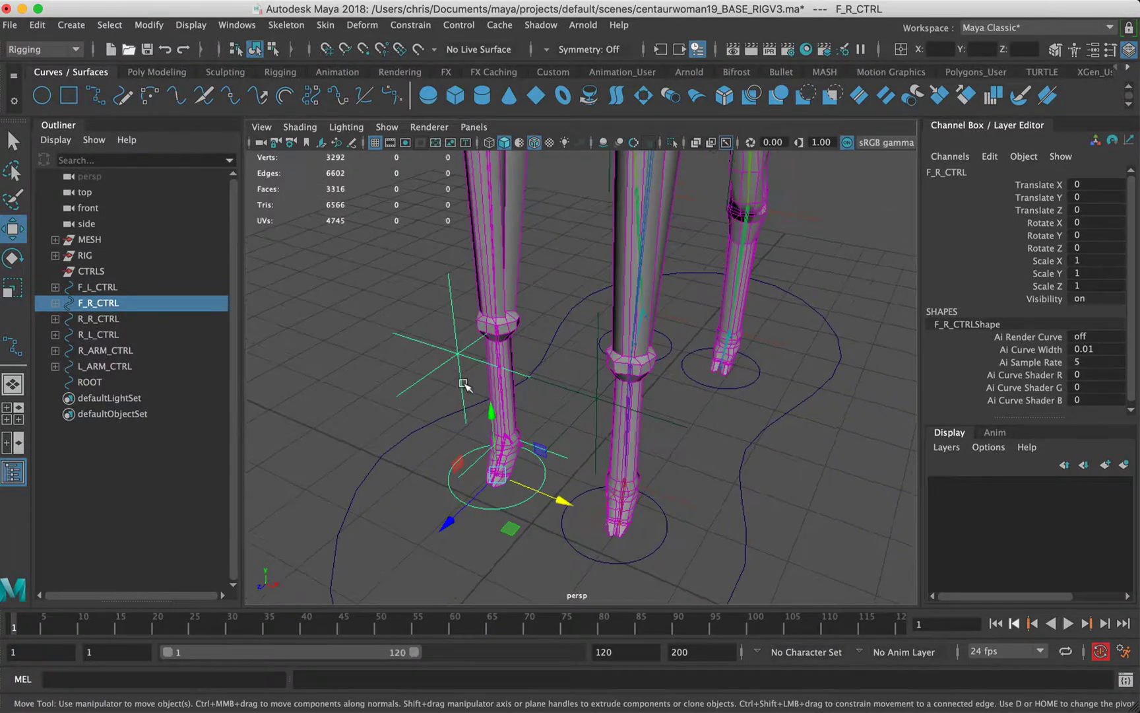
left_click(469, 358)
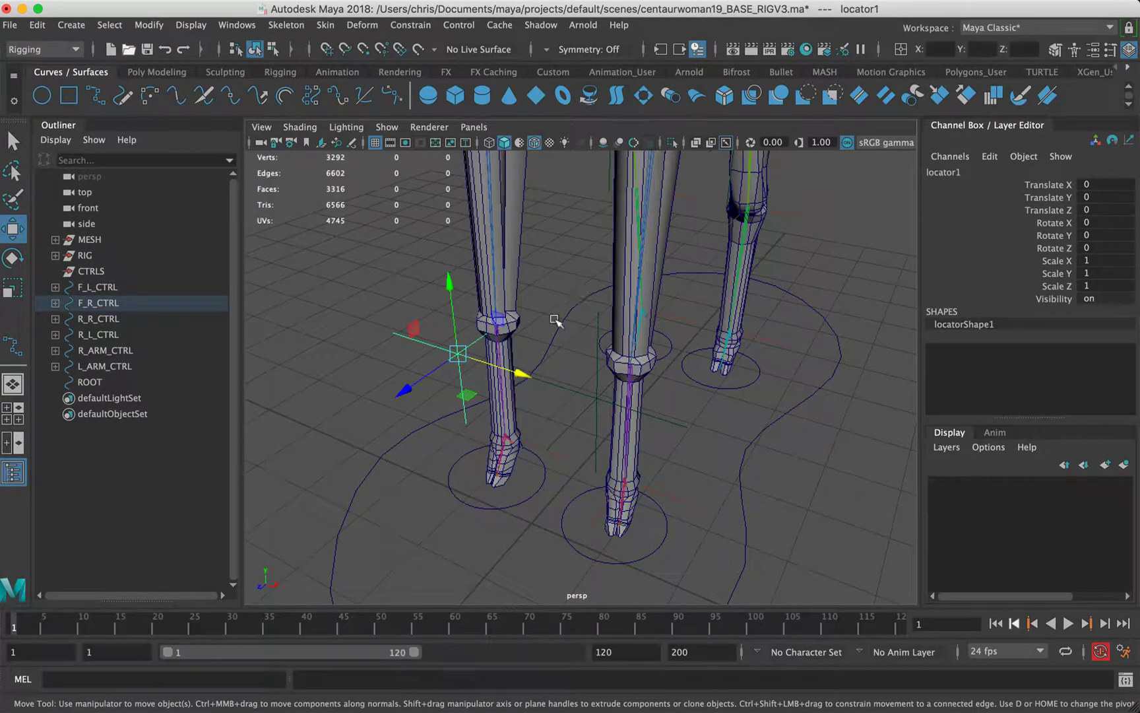
left_click(543, 444)
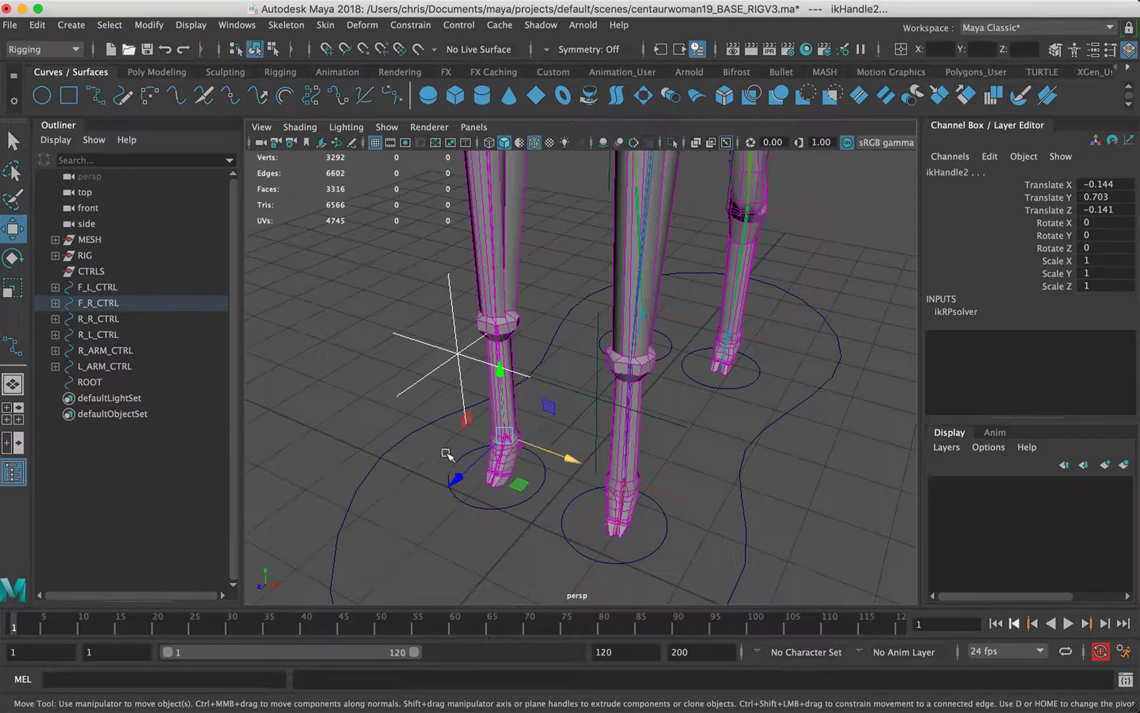
left_click(397, 359)
left_click(462, 410)
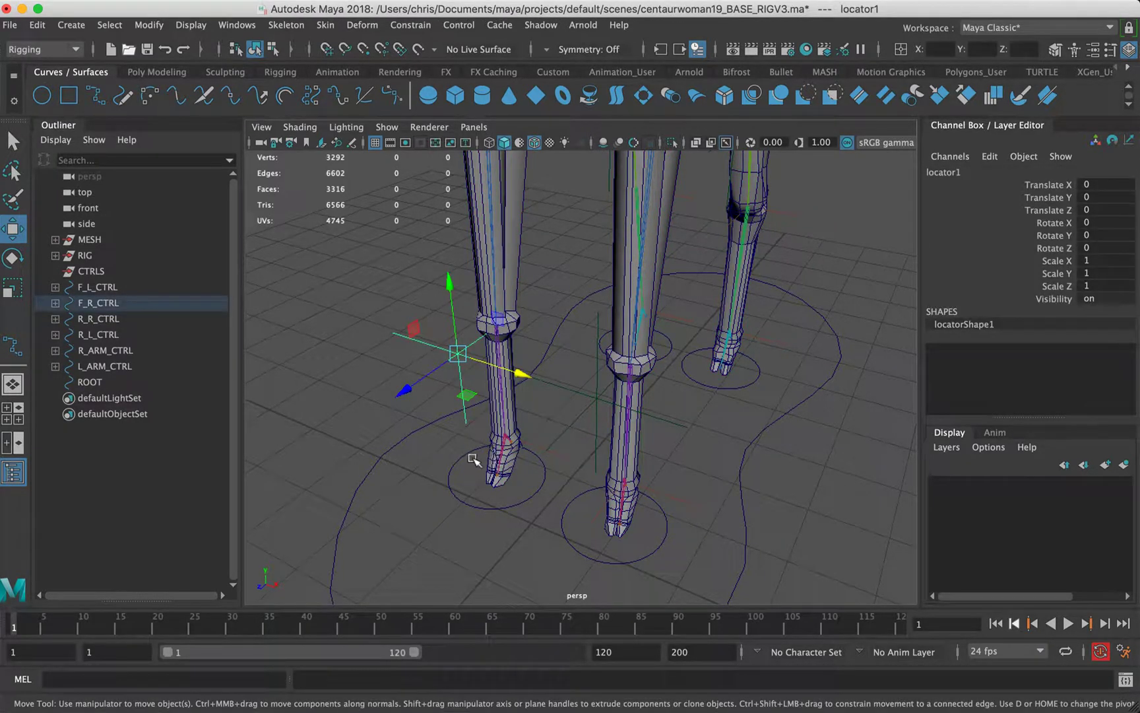
left_click(475, 456, "shift")
left_click(400, 26)
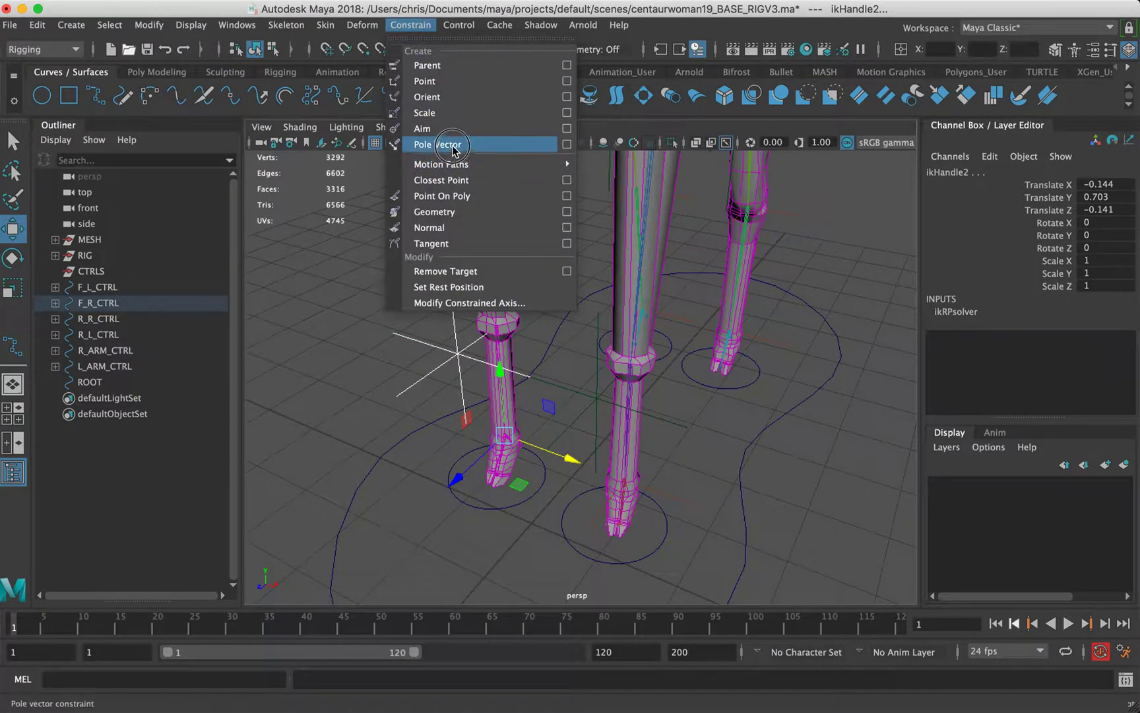
left_click(436, 145)
Test the front right leg by shifting locator1 sideways along X, and return locator1's and locator2's Translate X to 0
left_click_drag(521, 361, 591, 280, "alt")
middle_click_drag(590, 280, 592, 342, "alt")
left_click_drag(562, 379, 593, 467, "alt")
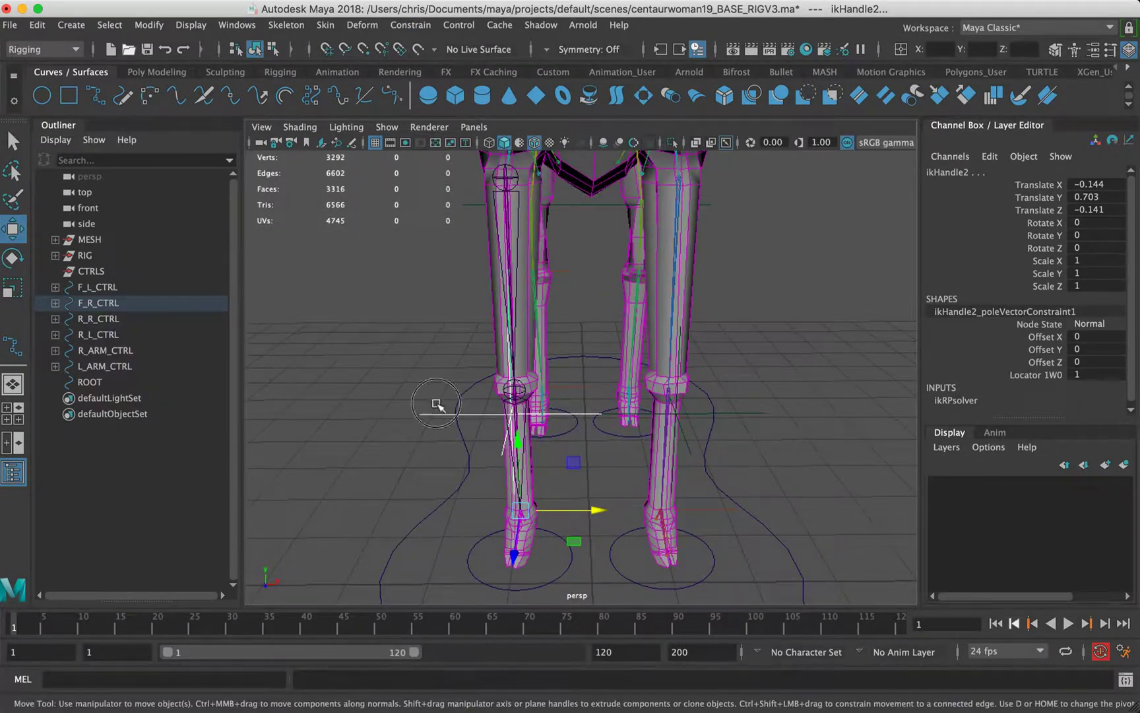
left_click(586, 417)
left_click_drag(587, 415, 607, 415)
key("super+z")
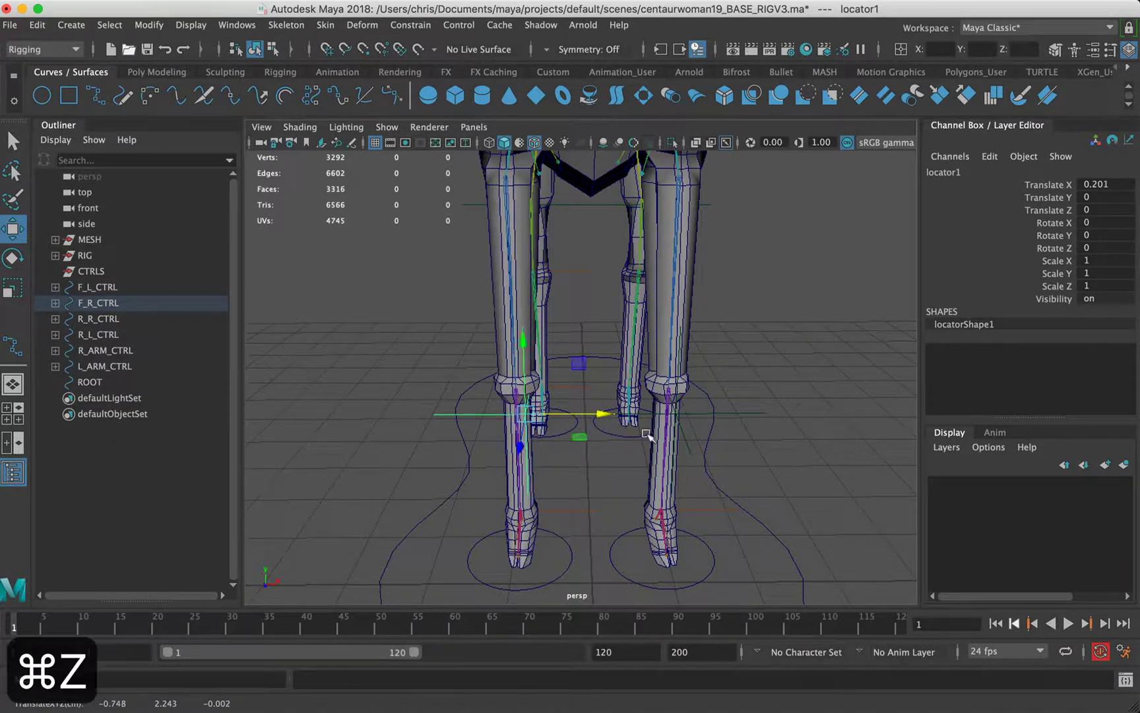
left_click(736, 415)
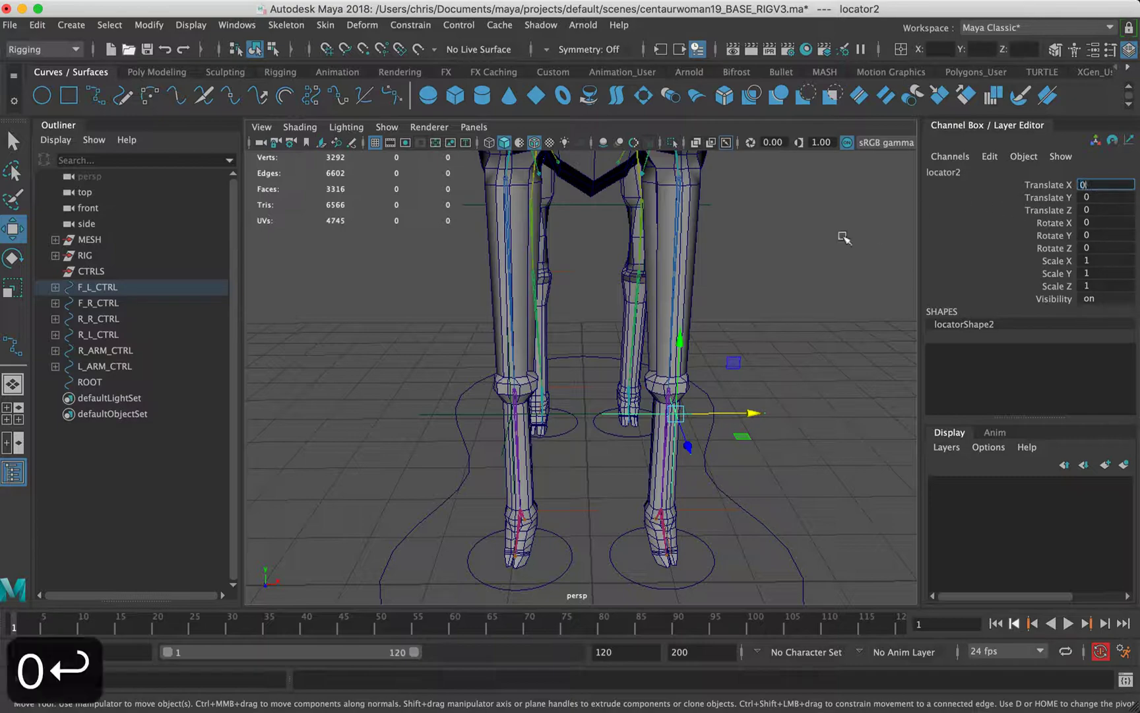
left_click(484, 414)
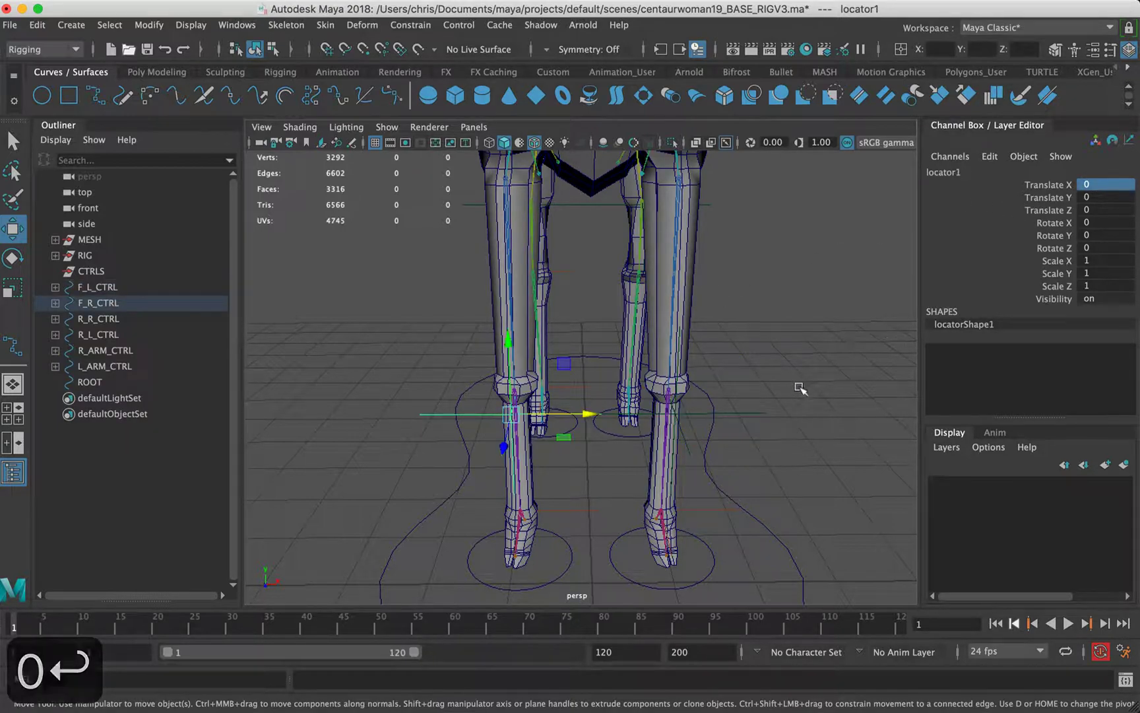
Try a Pole Vector constraint from locator3 to the rear left leg's ikHandle3, and undo it
left_click(761, 402)
middle_click_drag(686, 297, 680, 365, "alt")
left_click_drag(680, 364, 491, 401, "alt")
middle_click_drag(660, 335, 488, 264, "alt")
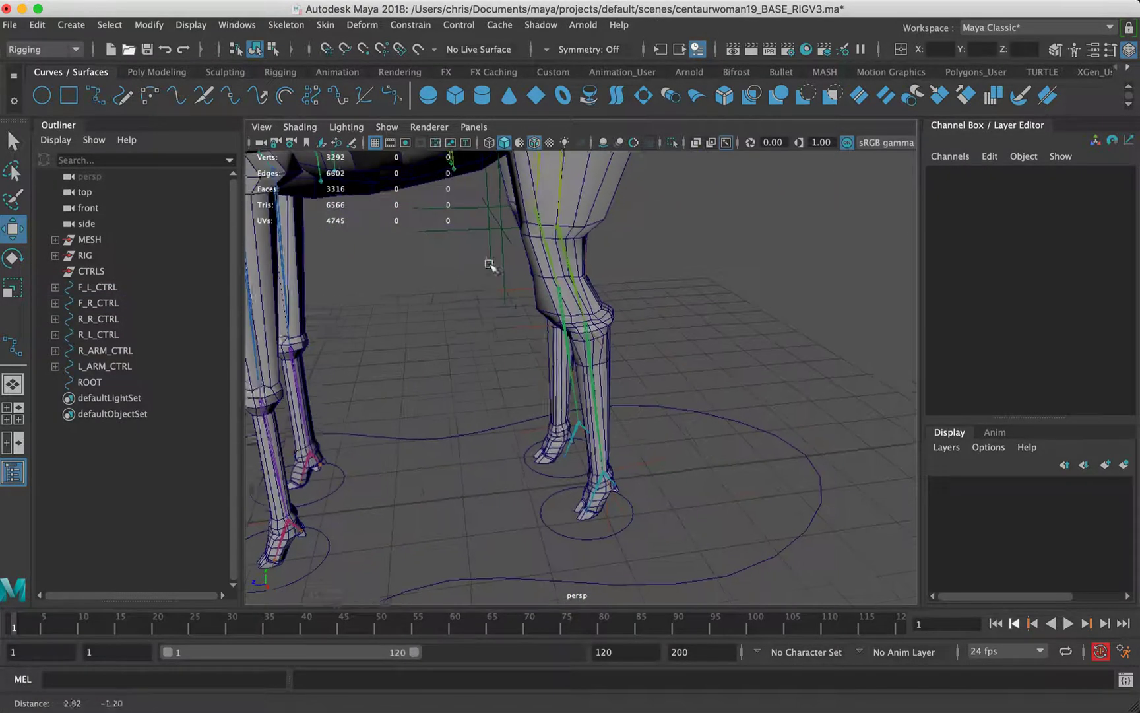
mouse_move(490, 264)
left_mouse_down("alt")
mouse_move(506, 269)
mouse_move(493, 282)
left_mouse_up("alt")
left_click(500, 272)
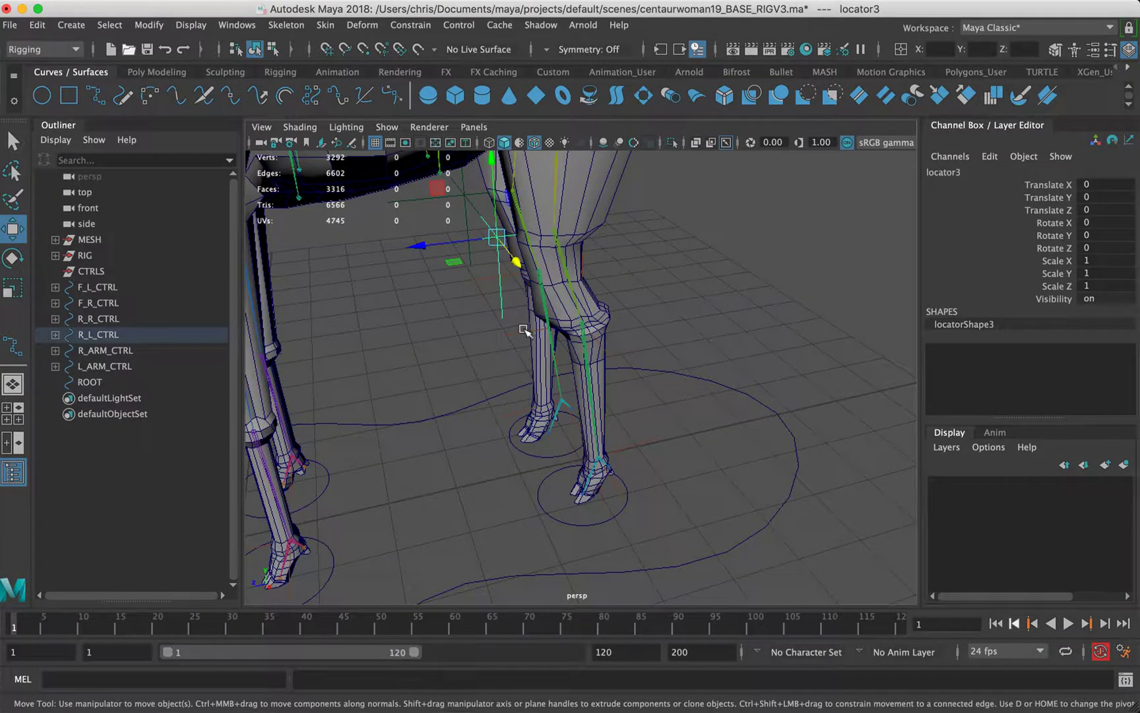
left_click(582, 323, "shift")
left_click_drag(540, 323, 595, 310, "alt")
middle_click_drag(565, 262, 604, 327, "alt")
left_click(682, 330)
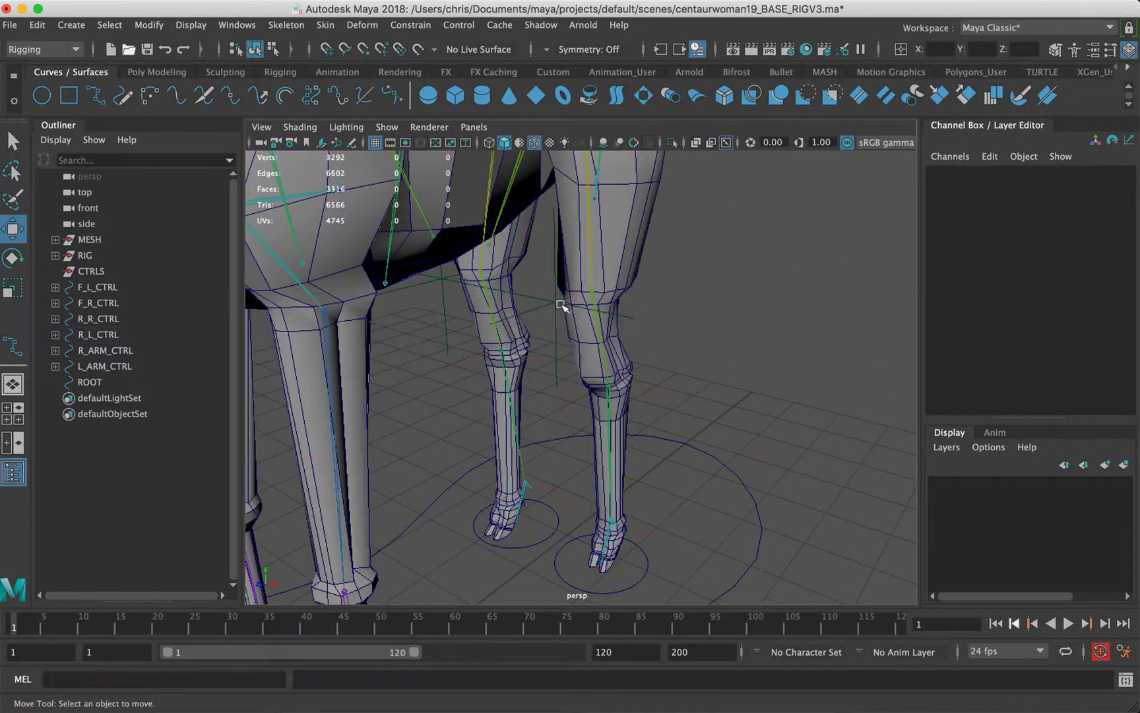
left_click(560, 308)
left_click(565, 386, "shift")
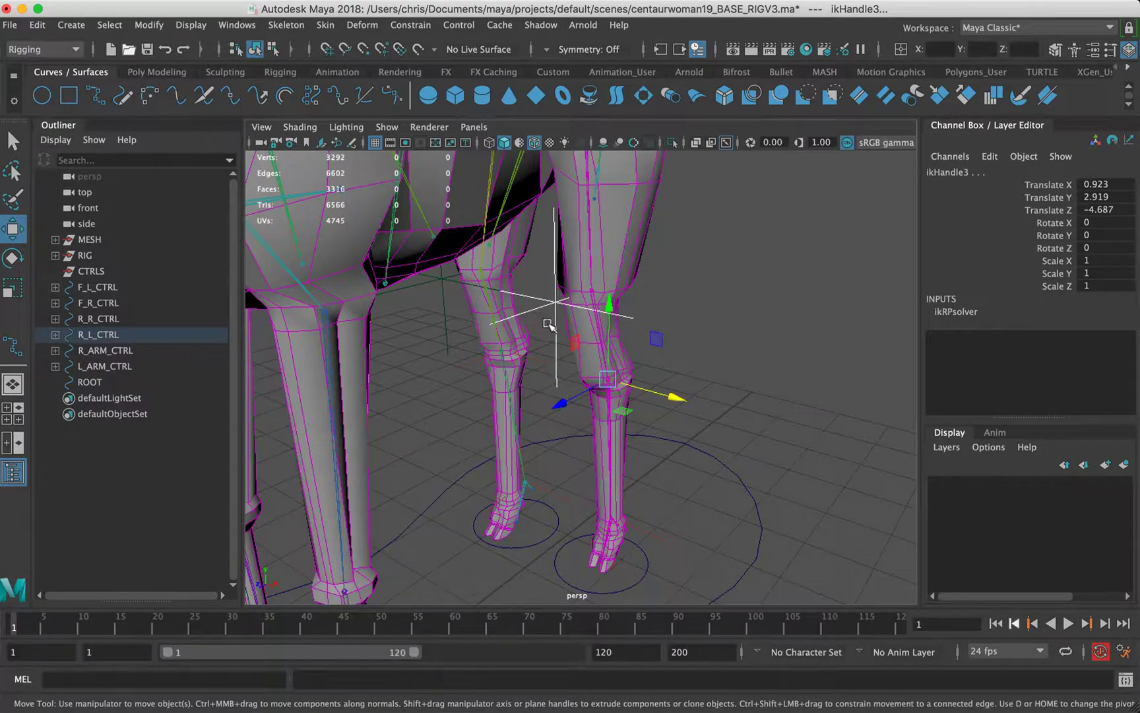
key("g")
left_click_drag(551, 357, 643, 248, "alt")
key("super+z")
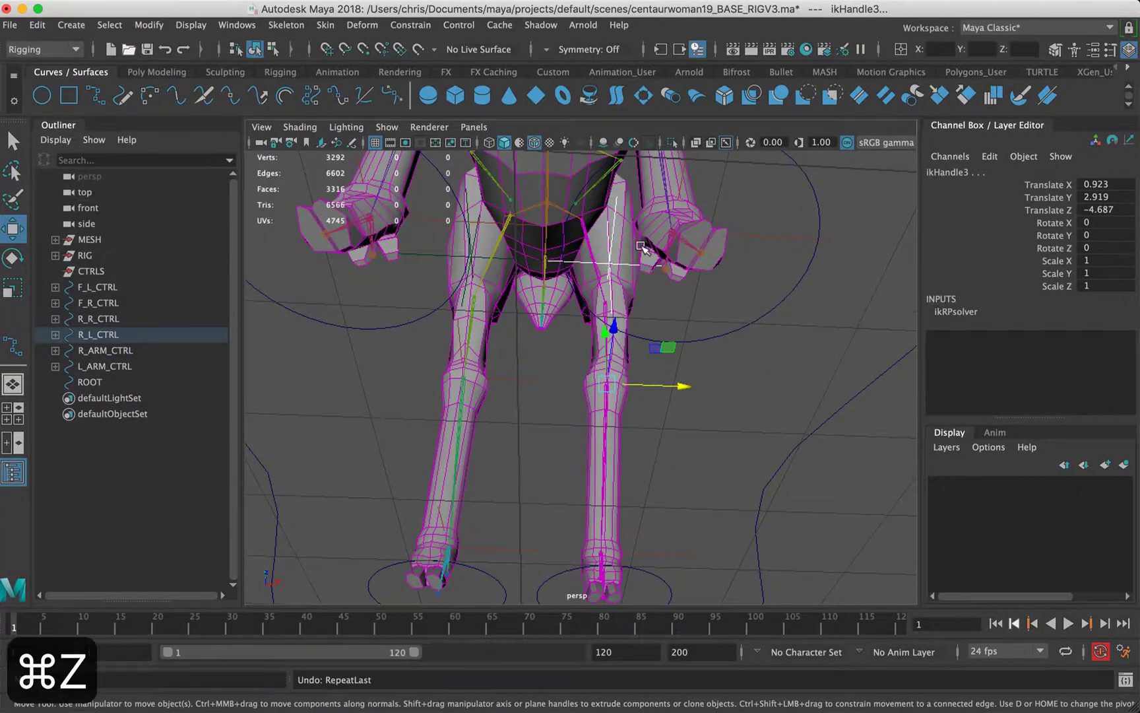
Undo the recent edits back through locator1's pole vector constraint and the earlier locator2 test moves
left_click_drag(627, 307, 606, 379, "alt")
middle_click_drag(601, 439, 629, 331, "alt")
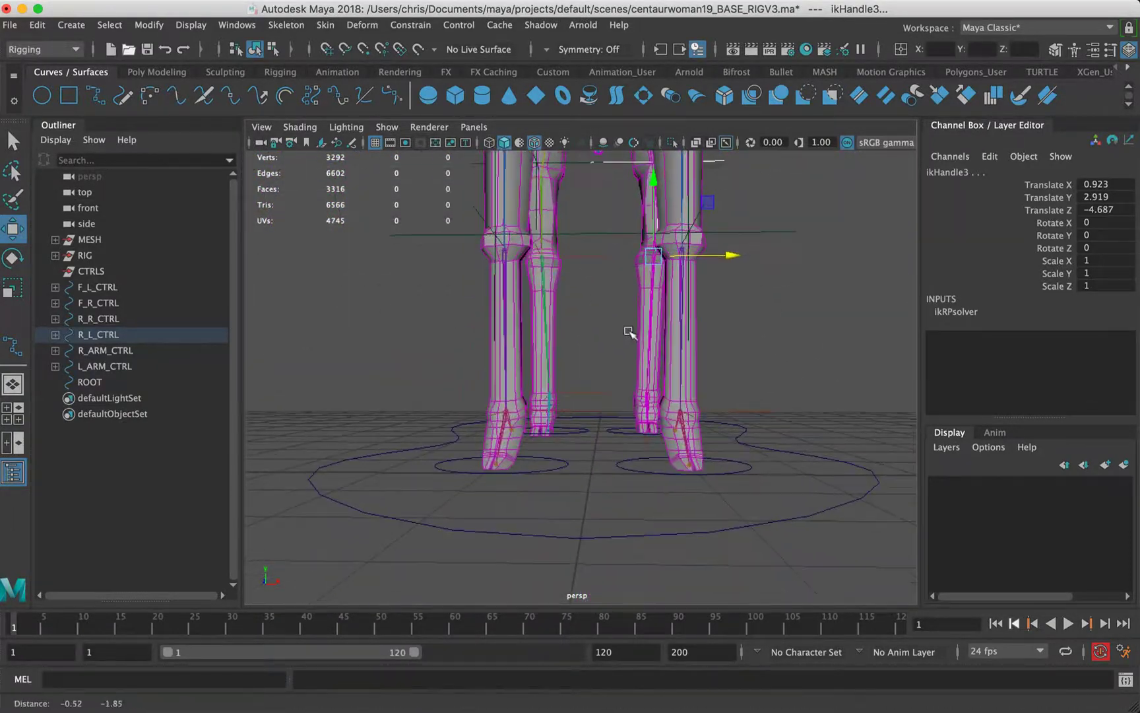
right_click_drag(629, 331, 598, 326, "alt")
key("super+z")
key("super+z")
key("super+z")
key("super+z")
key("super+z")
key("super+z")
key("super+z")
key("super+z")
key("super+z")
key("super+z")
key("super+z")
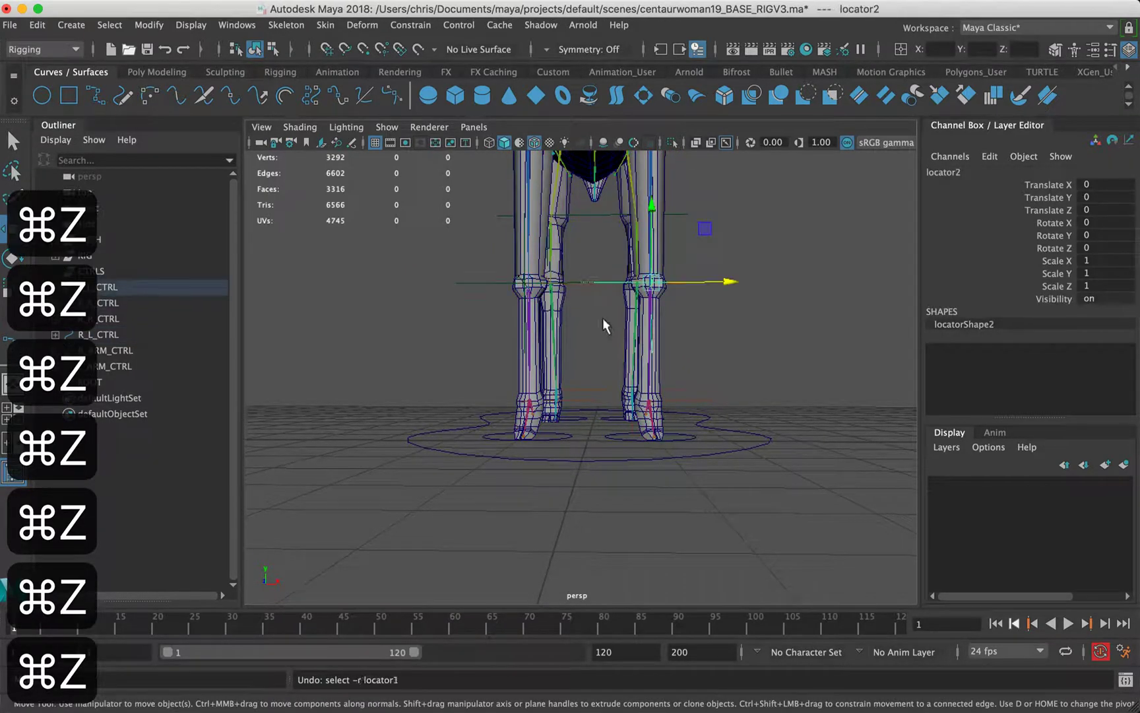
key("super+z")
key("super+z")
key("super+z")
key("super+z")
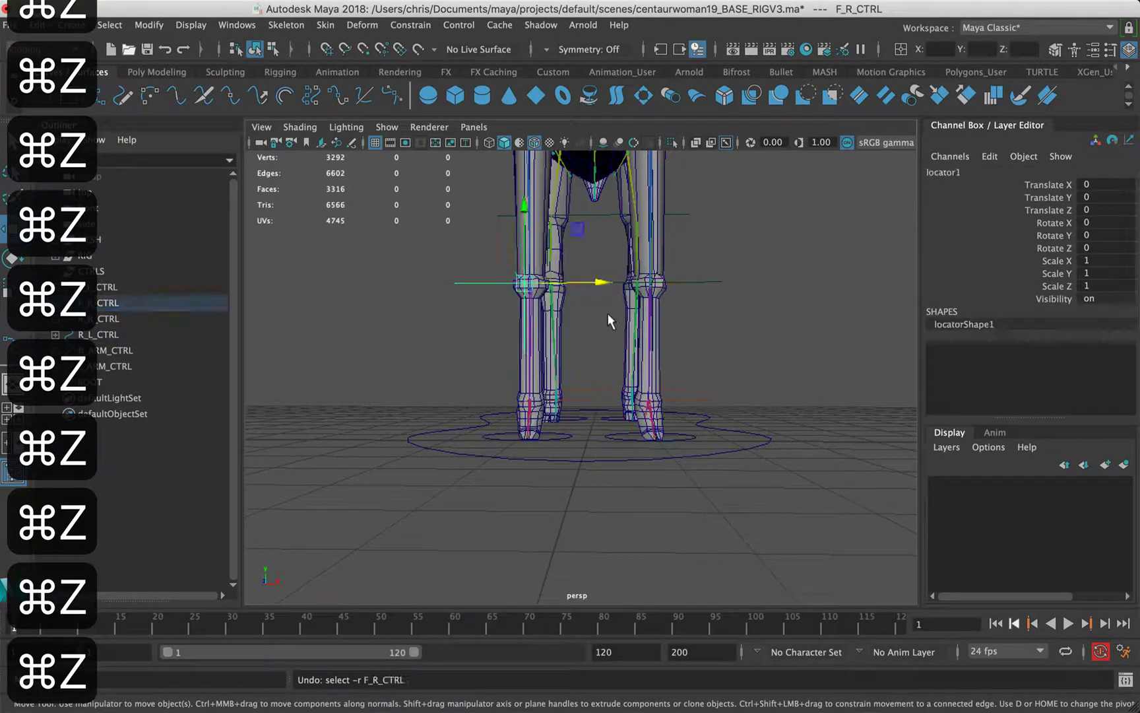
key("super+z")
key("super+z")
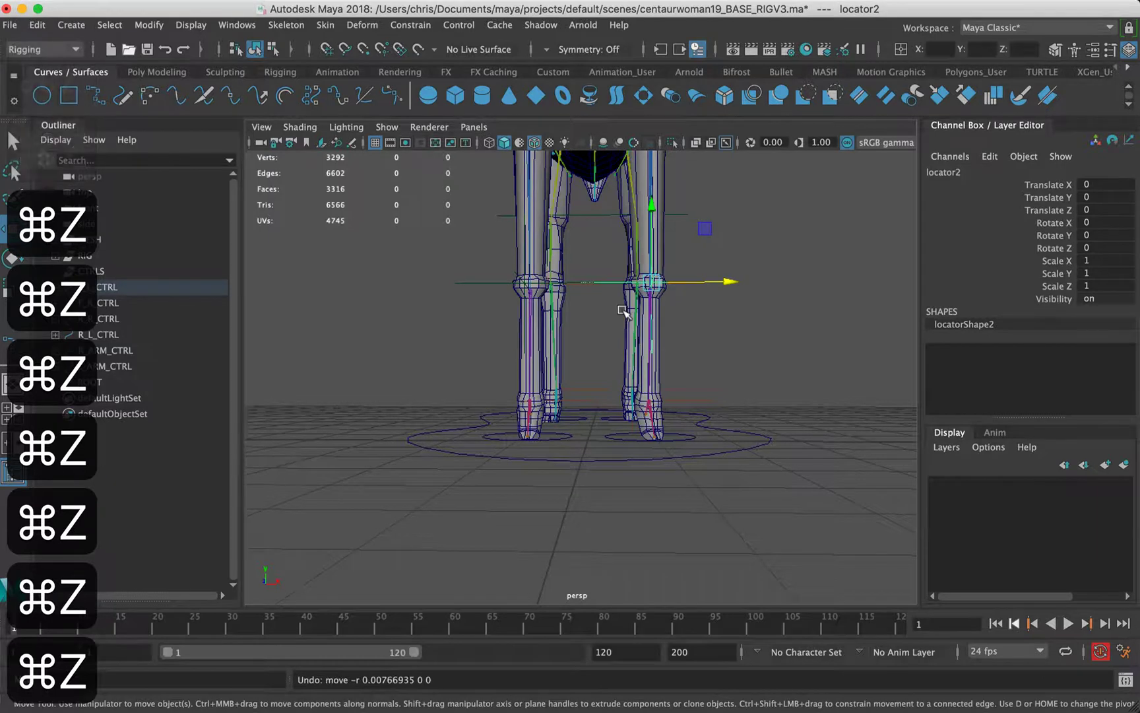
Shift locator2 slightly along X as a test, and undo back through its pole vector constraint on the front left leg's ikHandle1
left_click(708, 282)
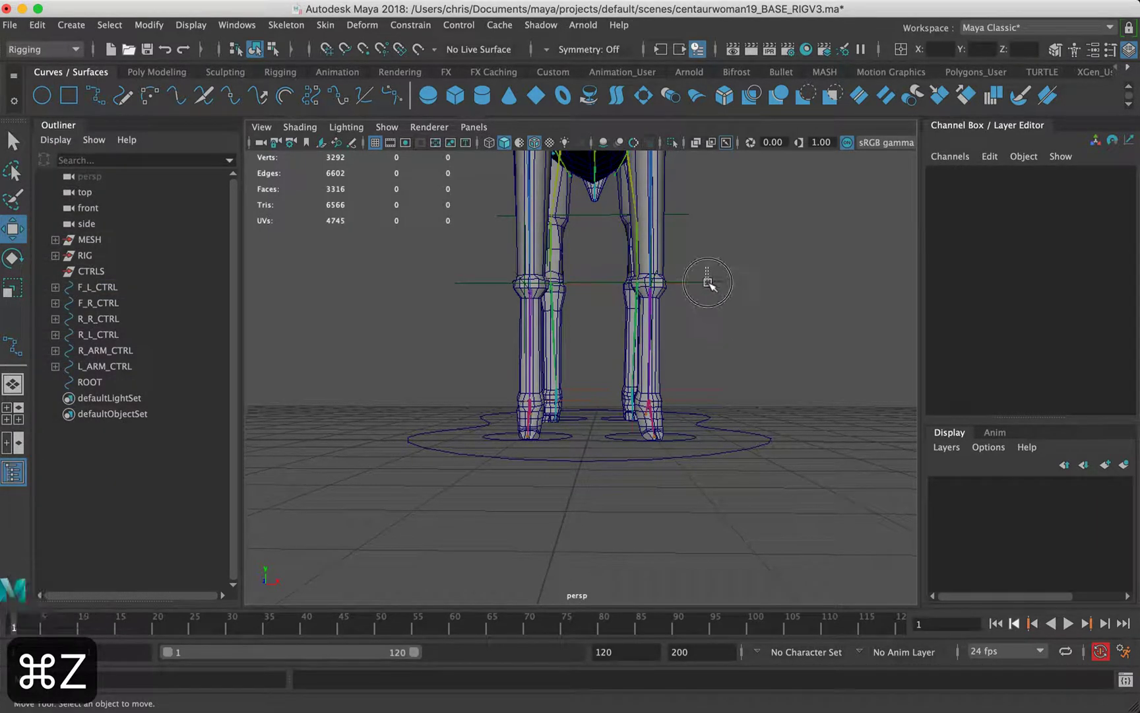
left_click_drag(697, 294, 701, 357, "alt")
left_click_drag(718, 430, 726, 431)
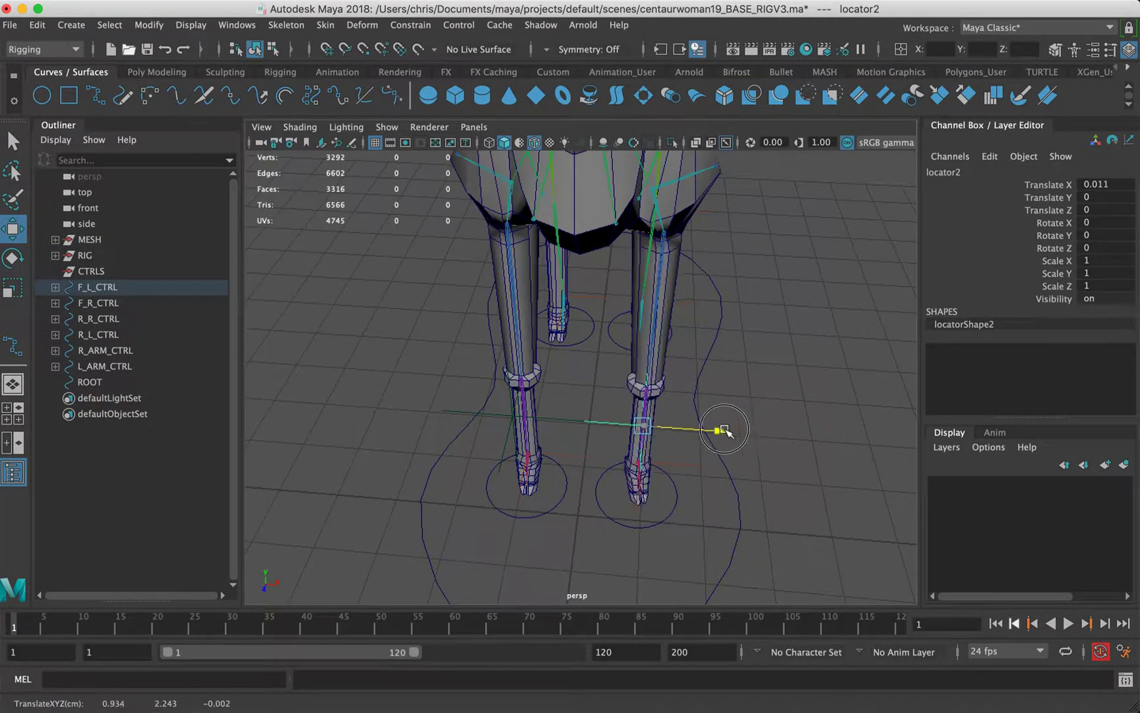
key("super+z")
key("super+z")
key("super+z")
key("super+z")
key("super+z")
key("super+z")
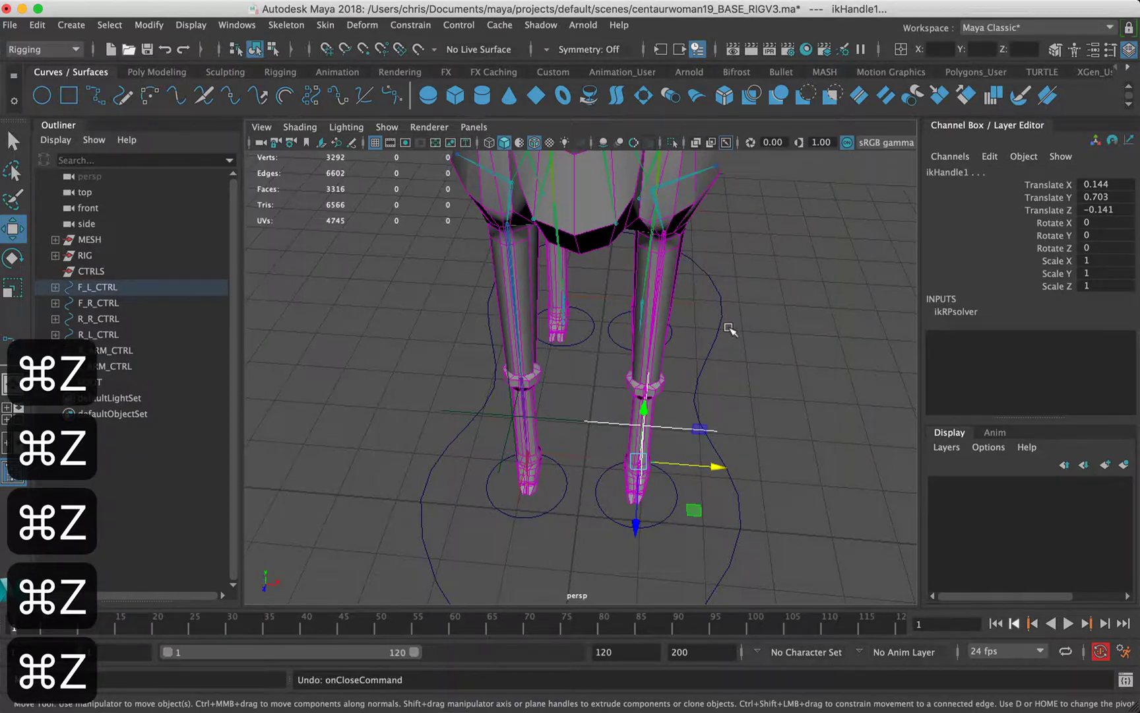
Try moving locator2 freely near the front left knee, and undo the move
left_click(799, 384)
middle_click_drag(641, 354, 616, 295, "alt")
right_click_drag(616, 295, 713, 377, "alt")
middle_click_drag(713, 377, 677, 380, "alt")
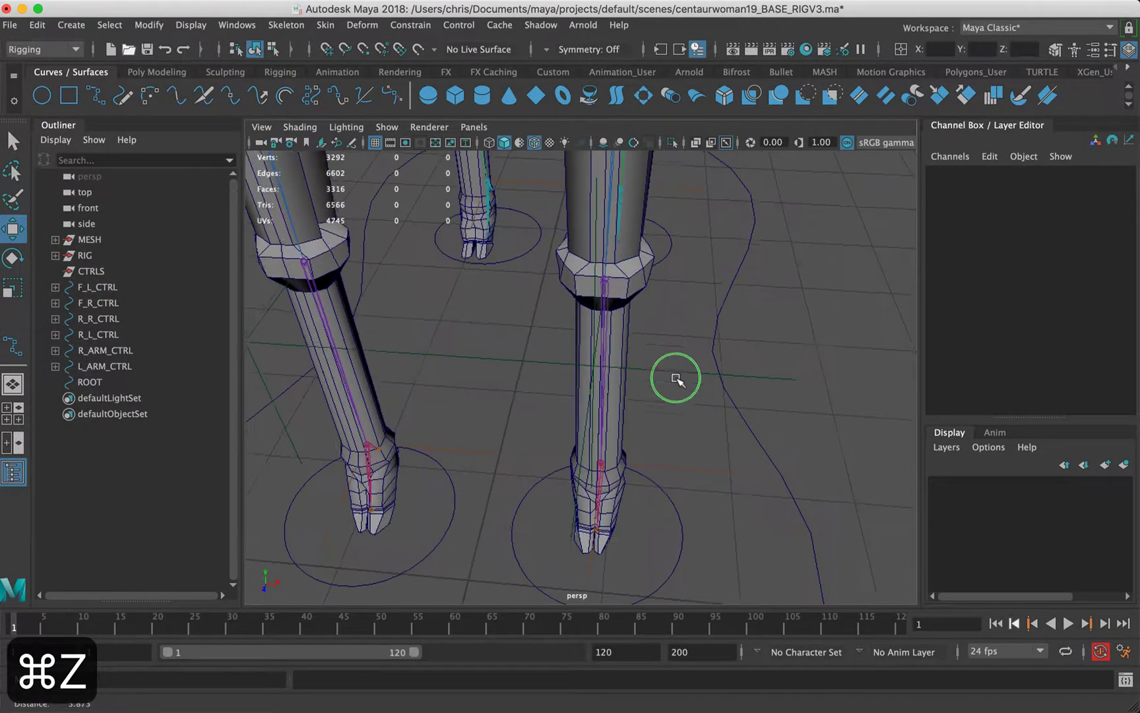
right_click_drag(677, 379, 658, 367, "alt")
left_click(657, 370)
left_click_drag(590, 370, 593, 377)
key("super+z")
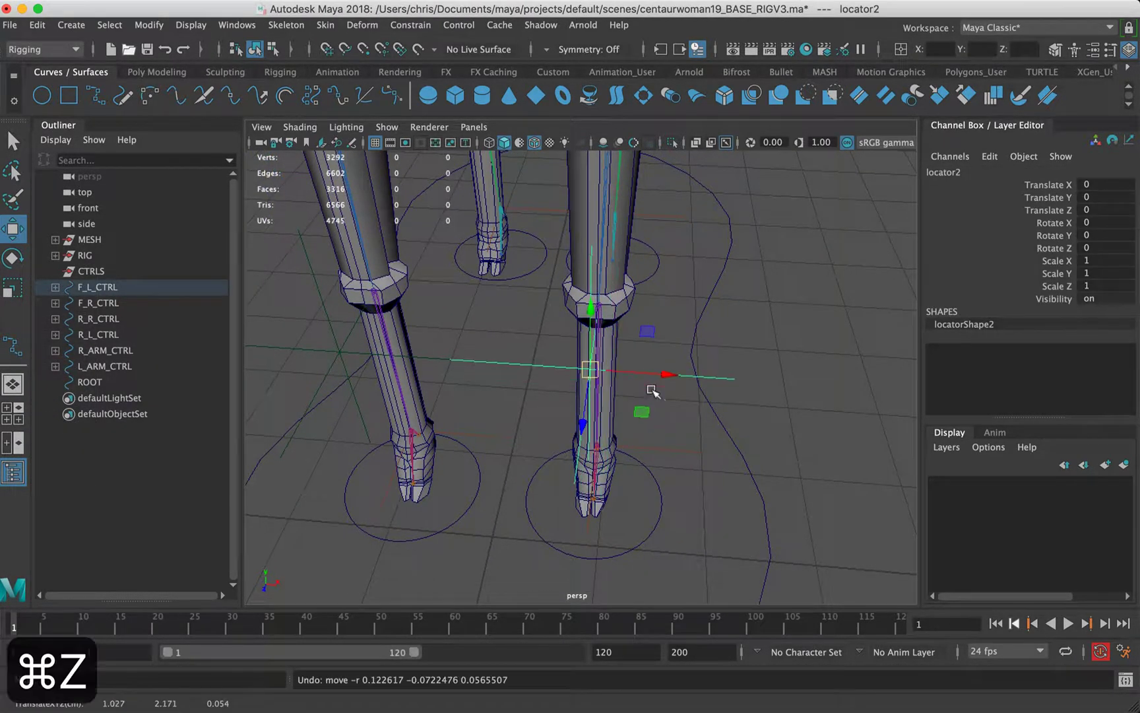
Hide the polygon meshes and snap locator2 and locator1 onto the front left and front right knee joints
left_click_drag(650, 411, 388, 190, "alt")
left_click(388, 128)
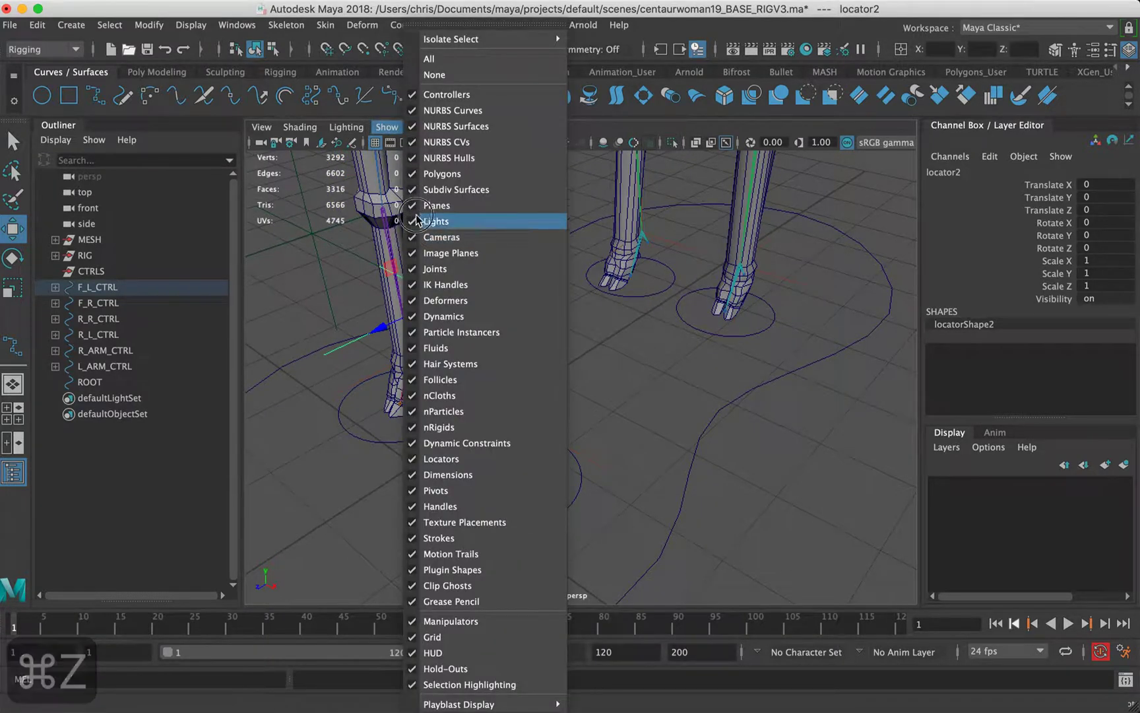
left_click(479, 174)
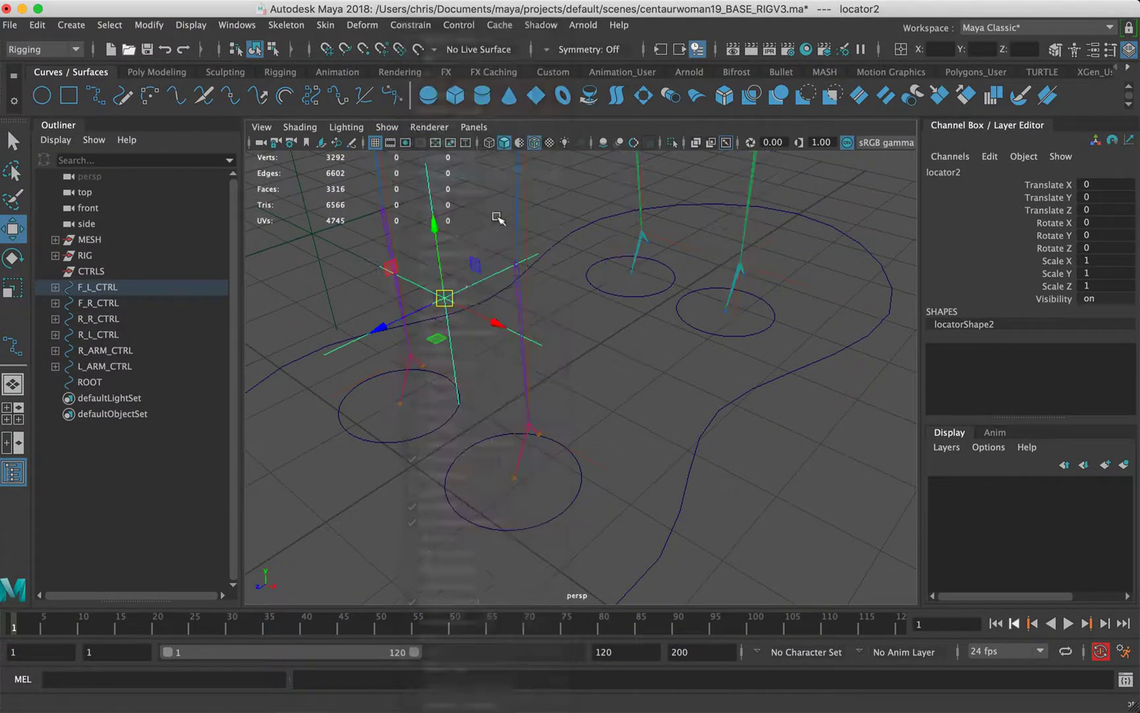
scroll(509, 310, "up", 5)
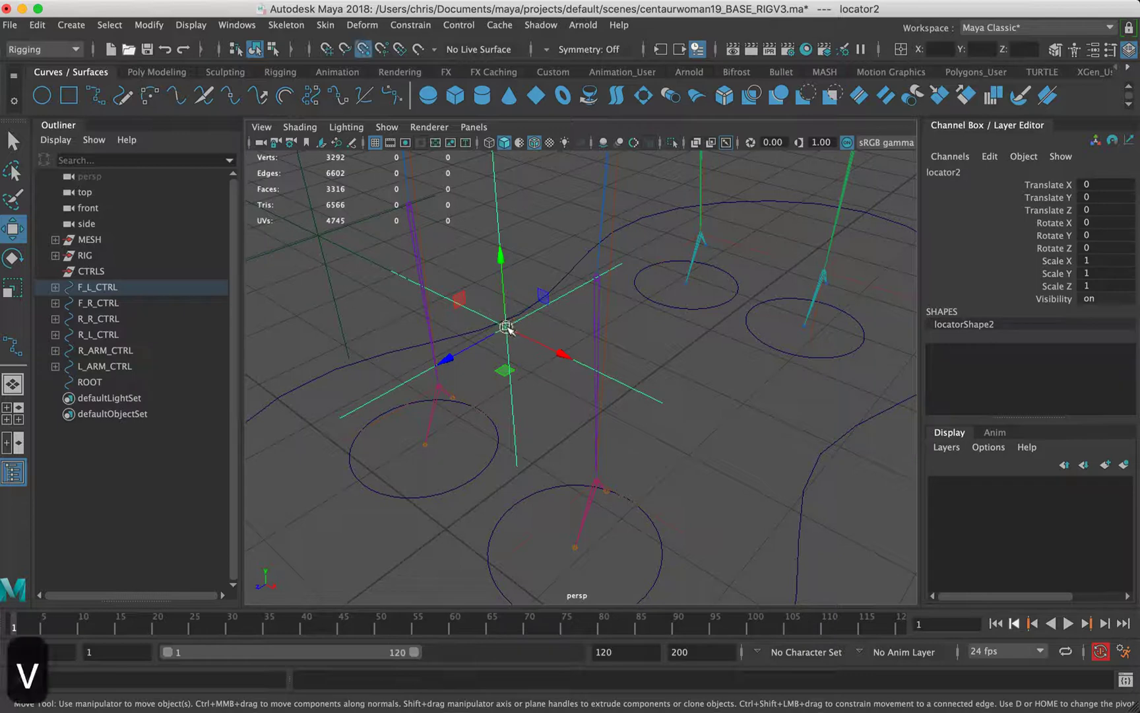
left_click_drag(507, 327, 598, 277)
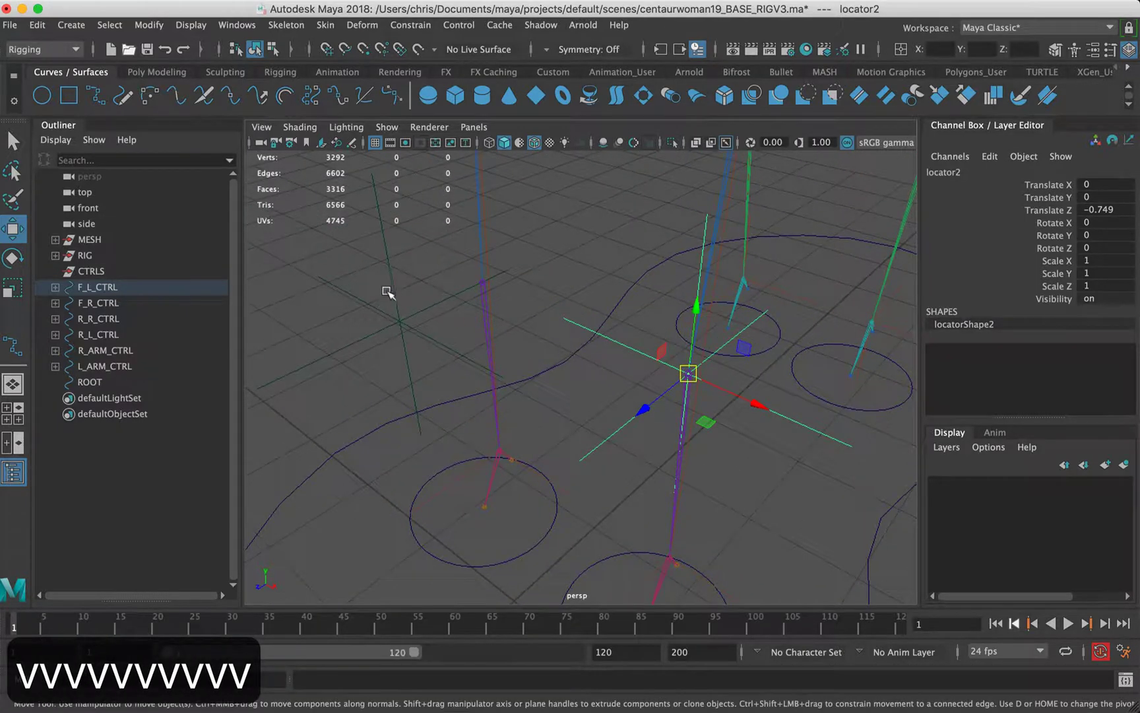
middle_click_drag(408, 324, 401, 322)
left_click_drag(401, 322, 496, 286)
Snap locator3 and locator4 onto the rear left and rear right knee joints
left_click_drag(769, 262, 608, 377, "alt")
scroll(720, 230, "down", 3)
middle_click_drag(719, 230, 651, 295, "alt")
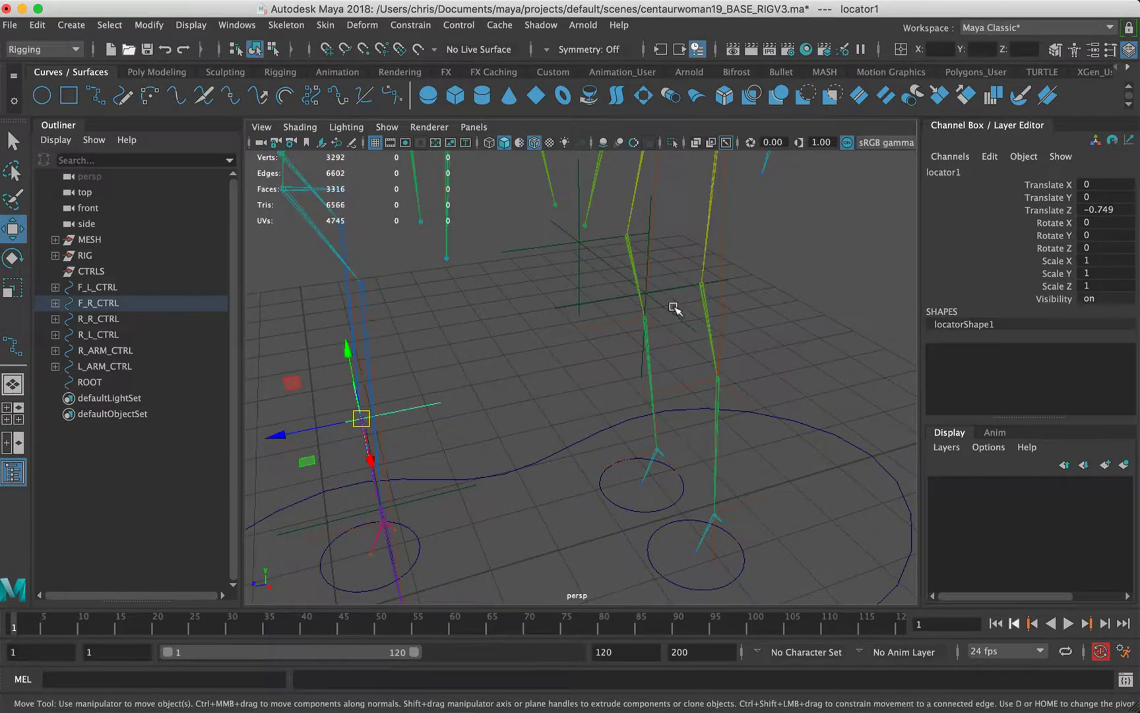
left_click(678, 309)
left_click_drag(689, 322, 679, 314, "alt")
left_click(653, 276)
key("v")
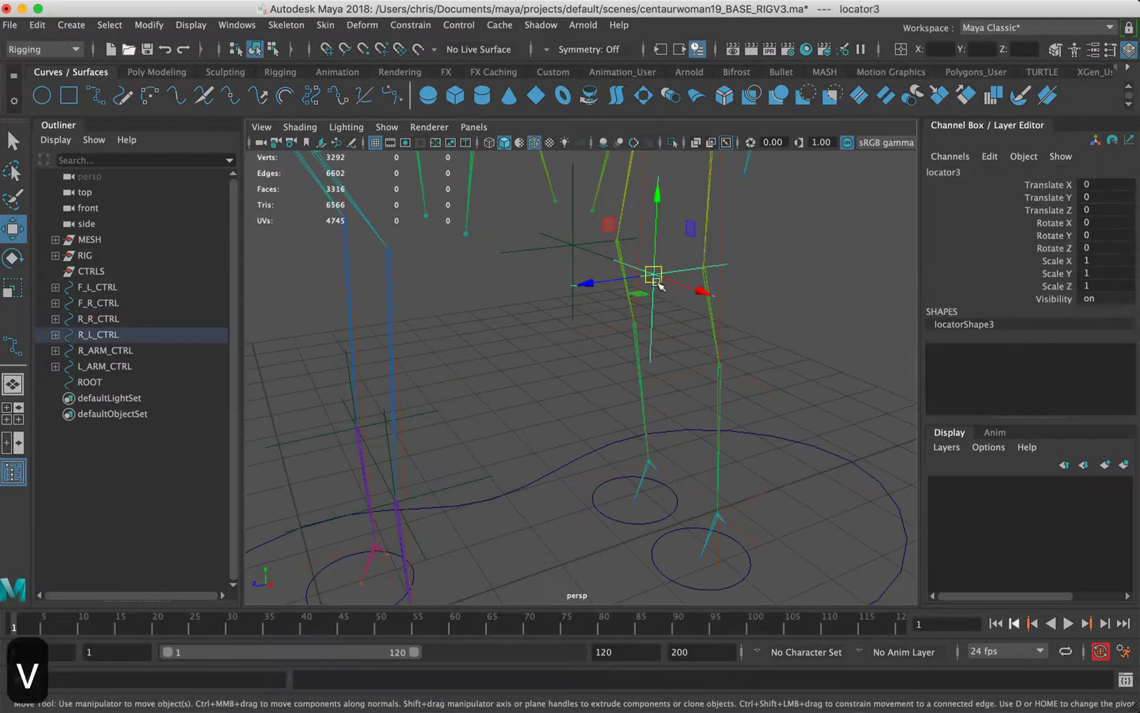
mouse_move(708, 273)
left_mouse_down()
mouse_move(705, 286)
mouse_move(705, 267)
left_mouse_up()
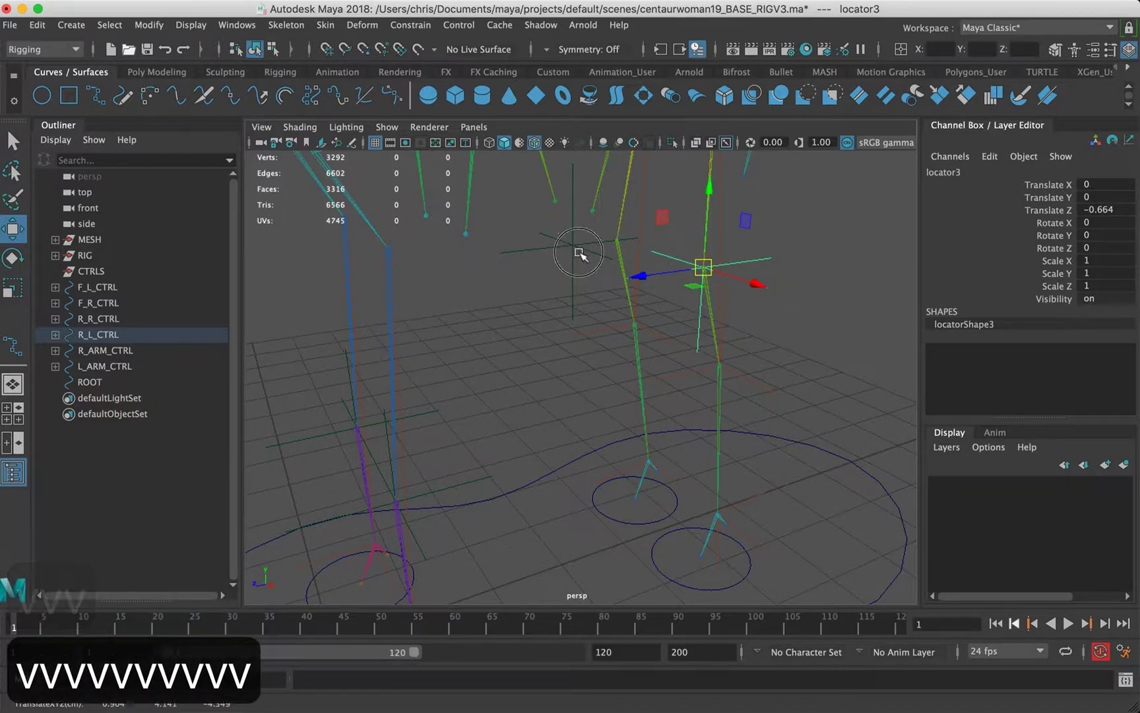
left_click(579, 252)
key("v")
left_click_drag(576, 248, 623, 242)
Snap locator5 and the left arm's locator onto the right and left elbow joints
right_click_drag(764, 291, 606, 196, "alt")
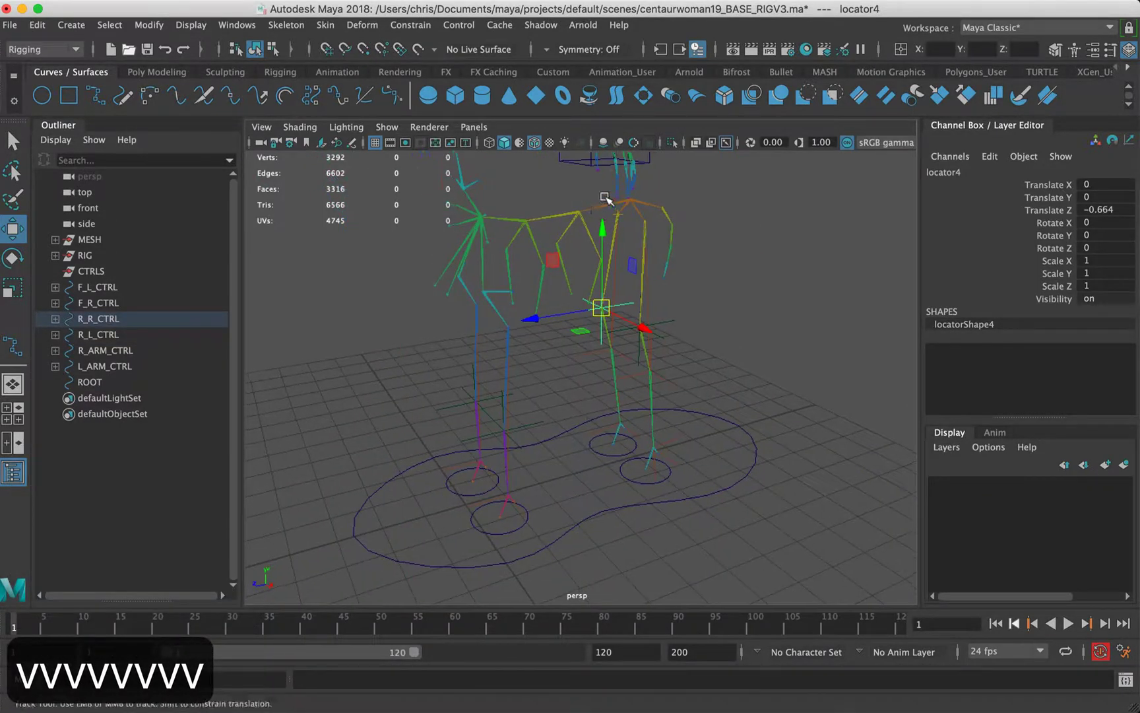
left_click_drag(606, 196, 619, 284, "alt")
left_click(683, 257)
left_click_drag(449, 246, 585, 269, "alt")
key("v")
left_click_drag(585, 310, 624, 232, "alt")
key("v")
left_click_drag(702, 250, 663, 255, "alt")
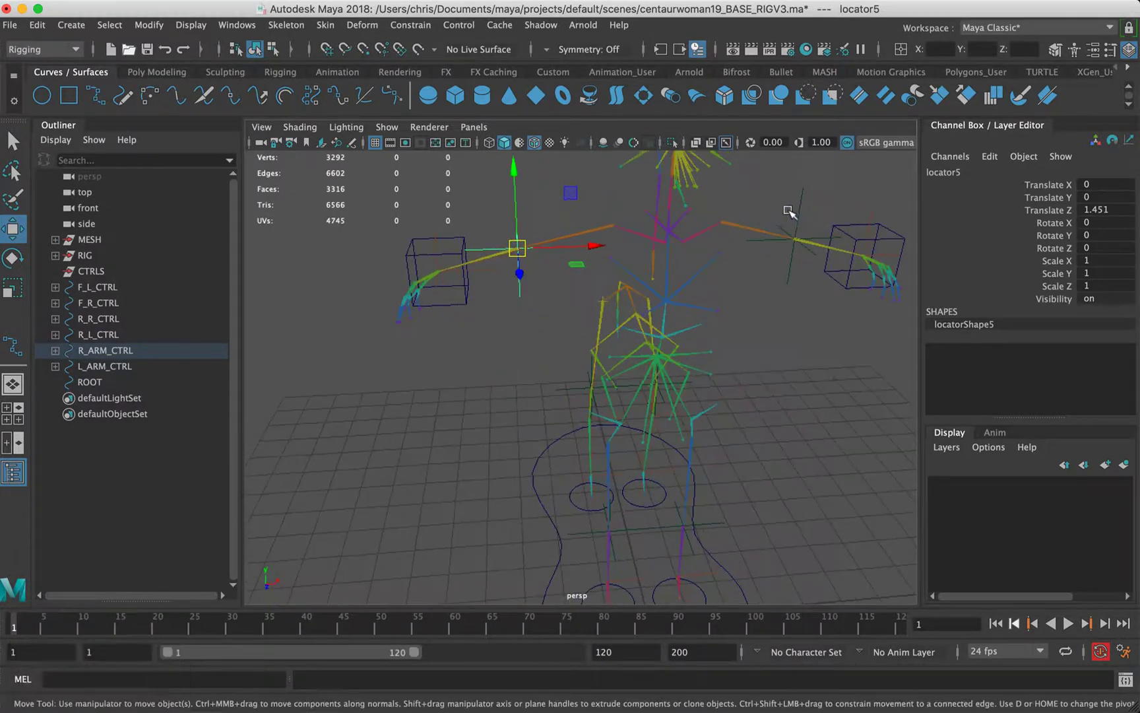
Select all six knee and elbow locators and freeze their transformations
left_click(809, 213, "shift")
left_click_drag(781, 335, 578, 422, "alt")
middle_click_drag(441, 423, 509, 316, "alt")
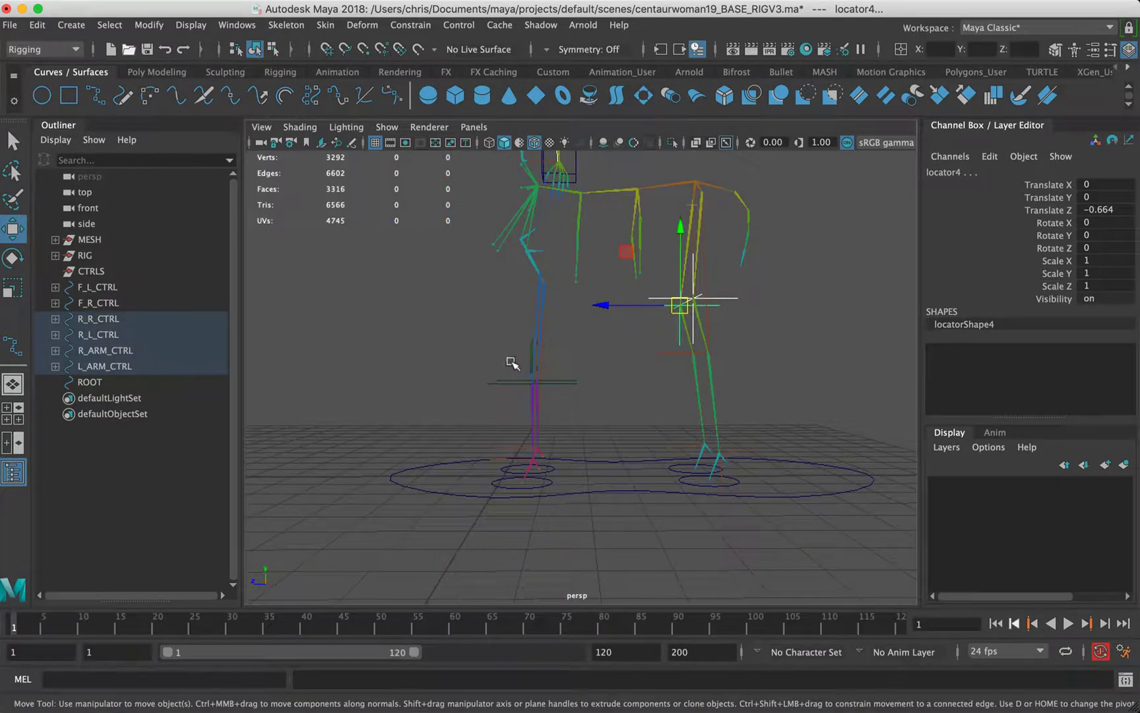
left_click_drag(518, 359, 476, 411, "shift")
left_click(149, 25)
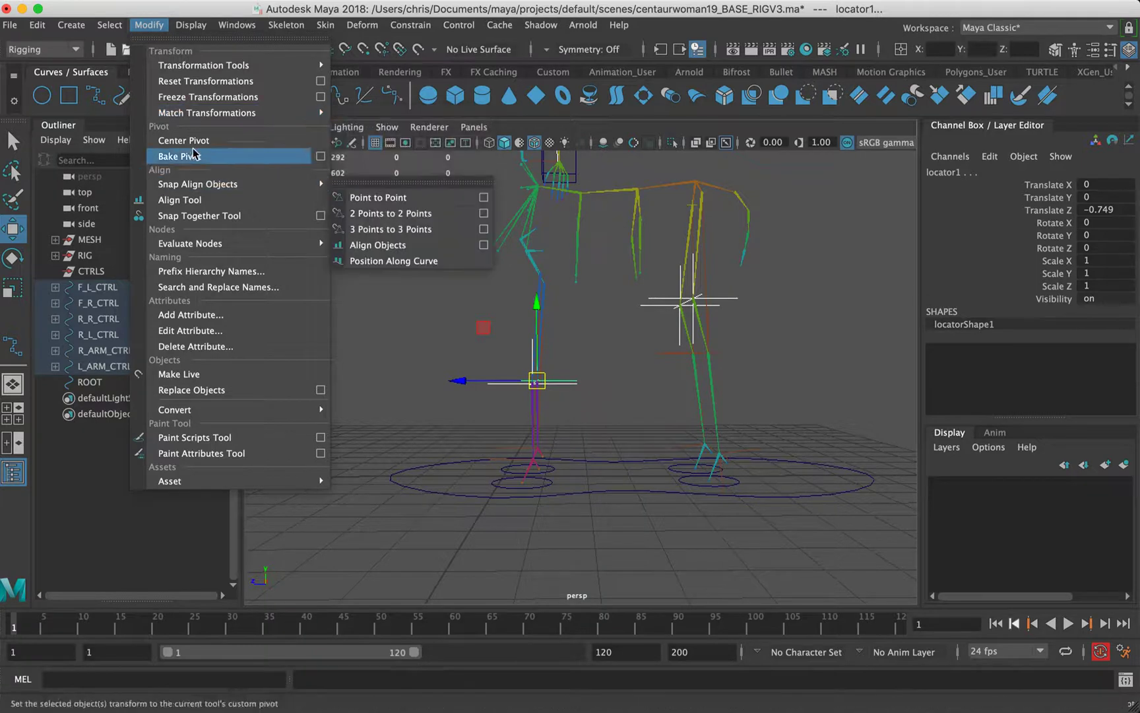
left_click(228, 99)
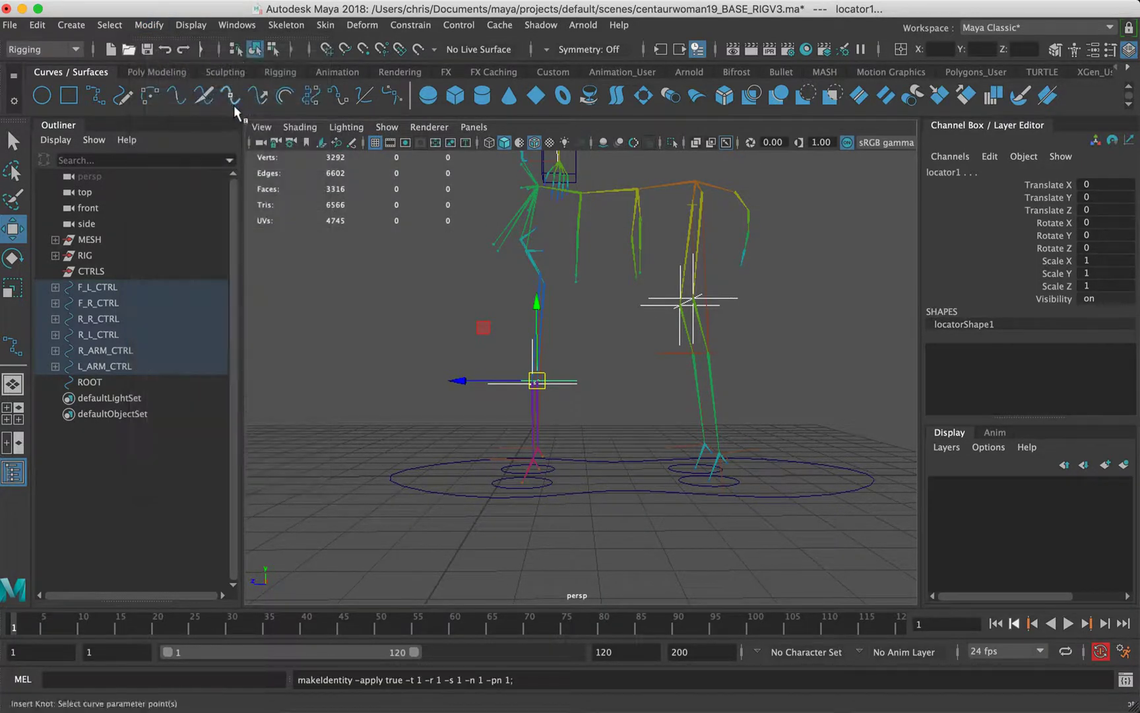
left_click(360, 323)
Pole-vector constrain the front left leg's IK handle, ikHandle1, to locator2
left_click_drag(415, 382, 535, 438, "alt")
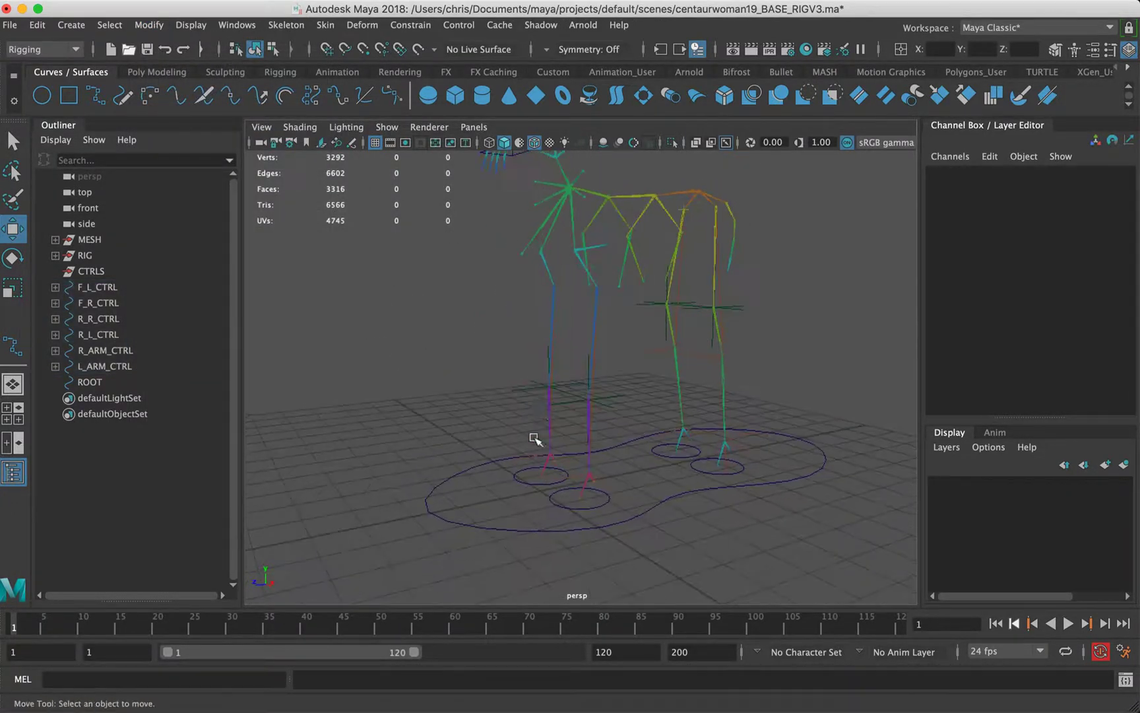
left_click(570, 404)
right_click_drag(534, 407, 731, 391, "alt")
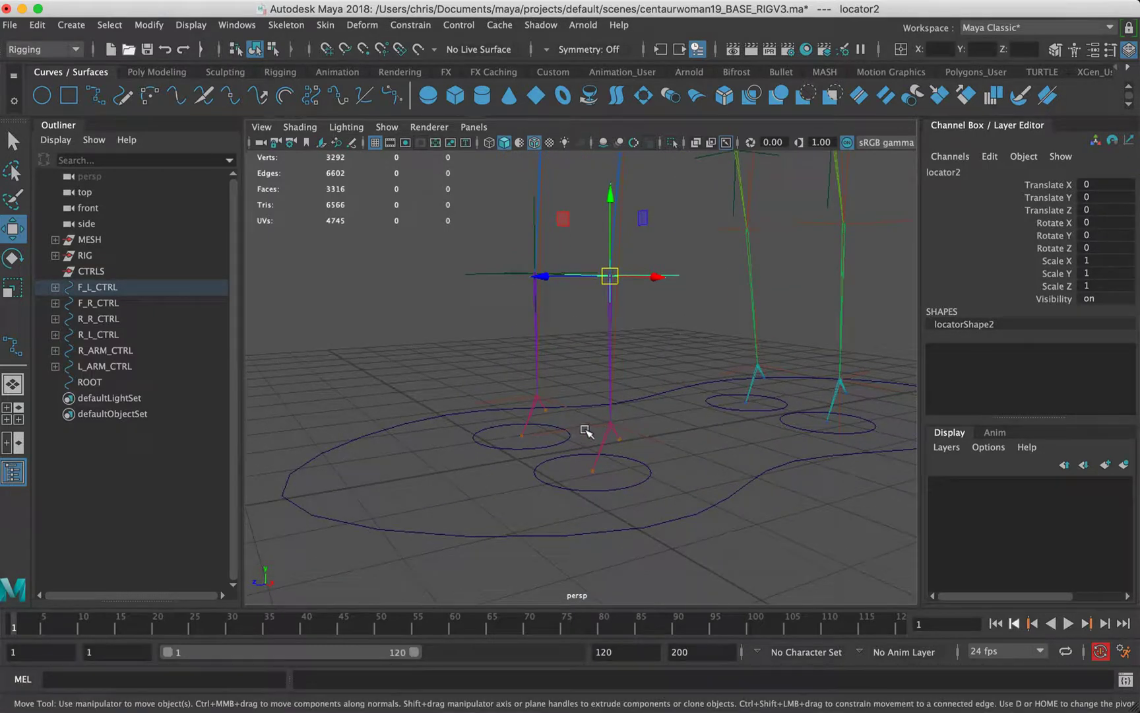
left_click(604, 427)
left_click(397, 29)
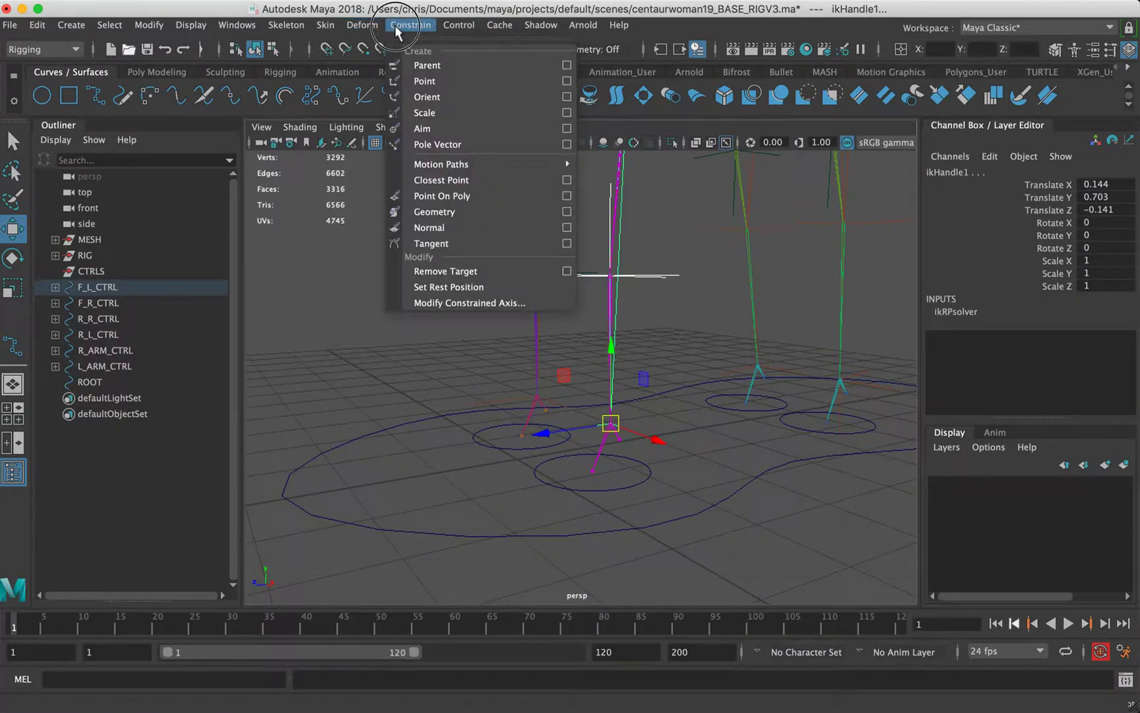
left_click(452, 149)
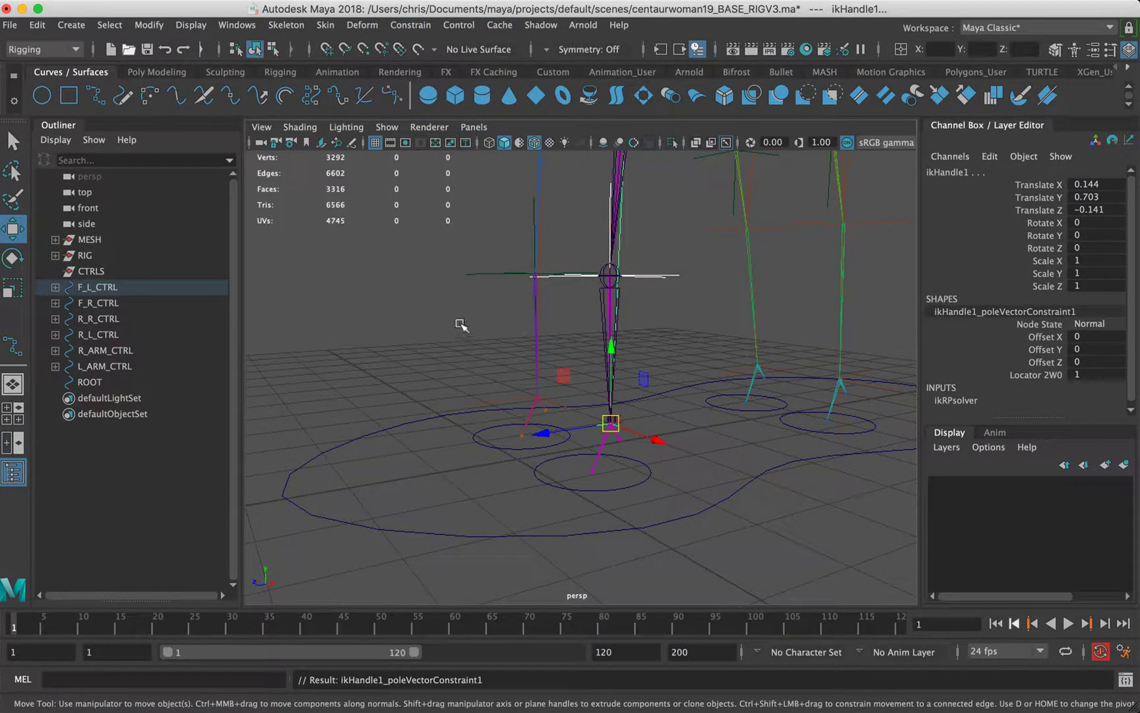
Pole-vector constrain the front right leg's IK handle, ikHandle2, to its knee locator, locator1
left_click(461, 323)
left_click(491, 276)
left_click(506, 402)
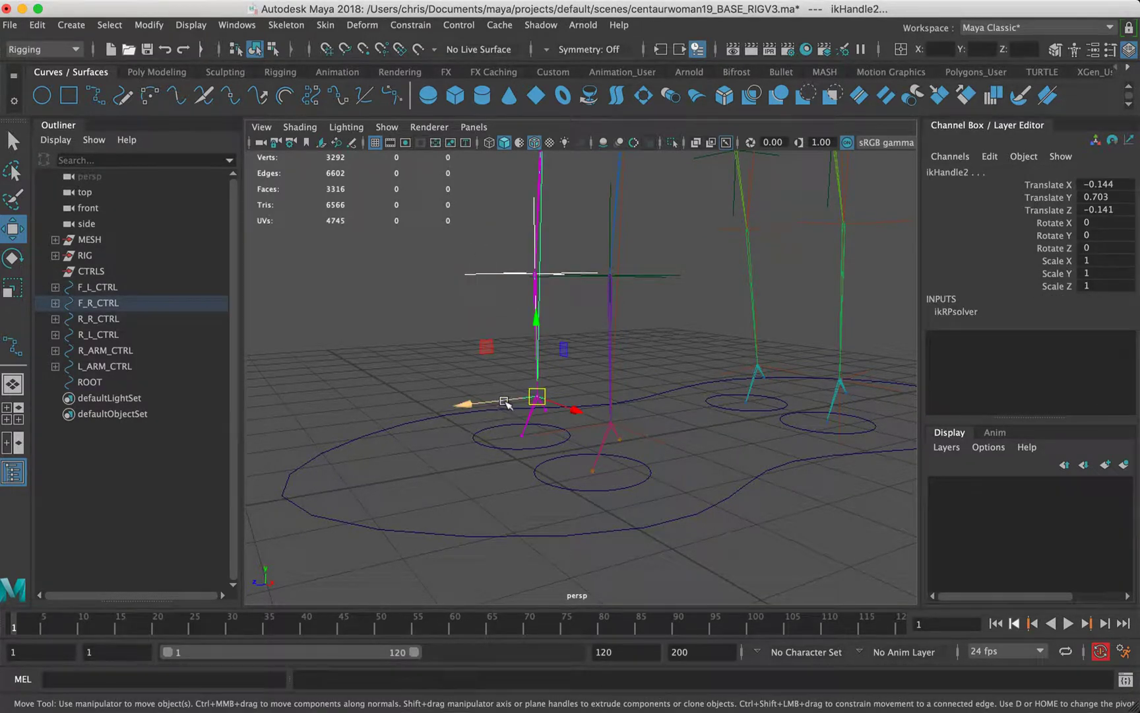
key("g")
Pole-vector constrain the rear right leg's ikHandle4 to locator4 and the rear left leg's ikHandle3 to locator3
left_click_drag(507, 404, 661, 224, "alt")
left_click(661, 225)
mouse_move(688, 317)
left_mouse_down("alt")
mouse_move(699, 328)
mouse_move(678, 313)
left_mouse_up("alt")
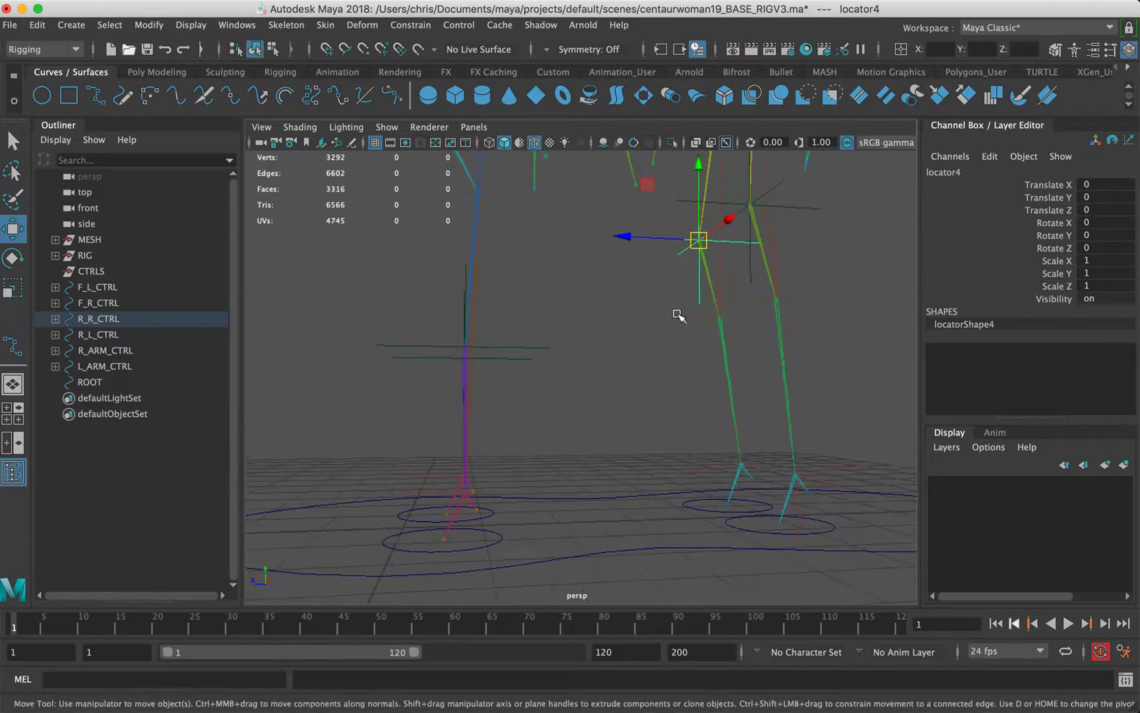
left_click(670, 322, "shift")
key("g")
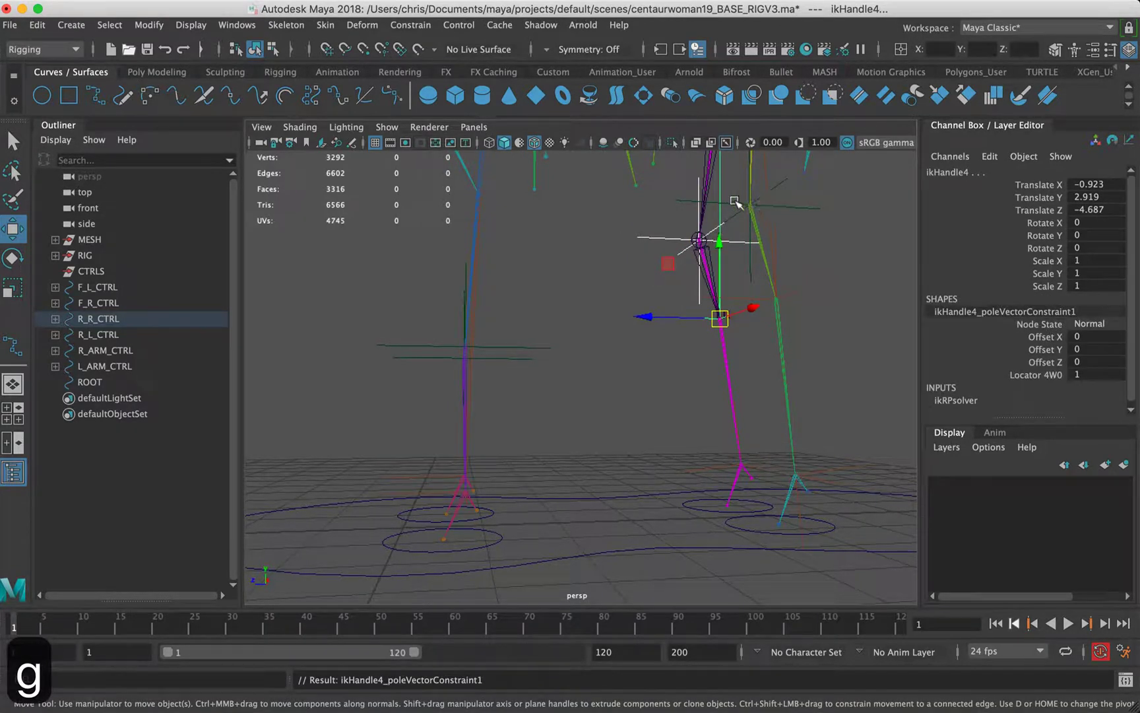
left_click(737, 203)
left_click(739, 301, "shift")
key("g")
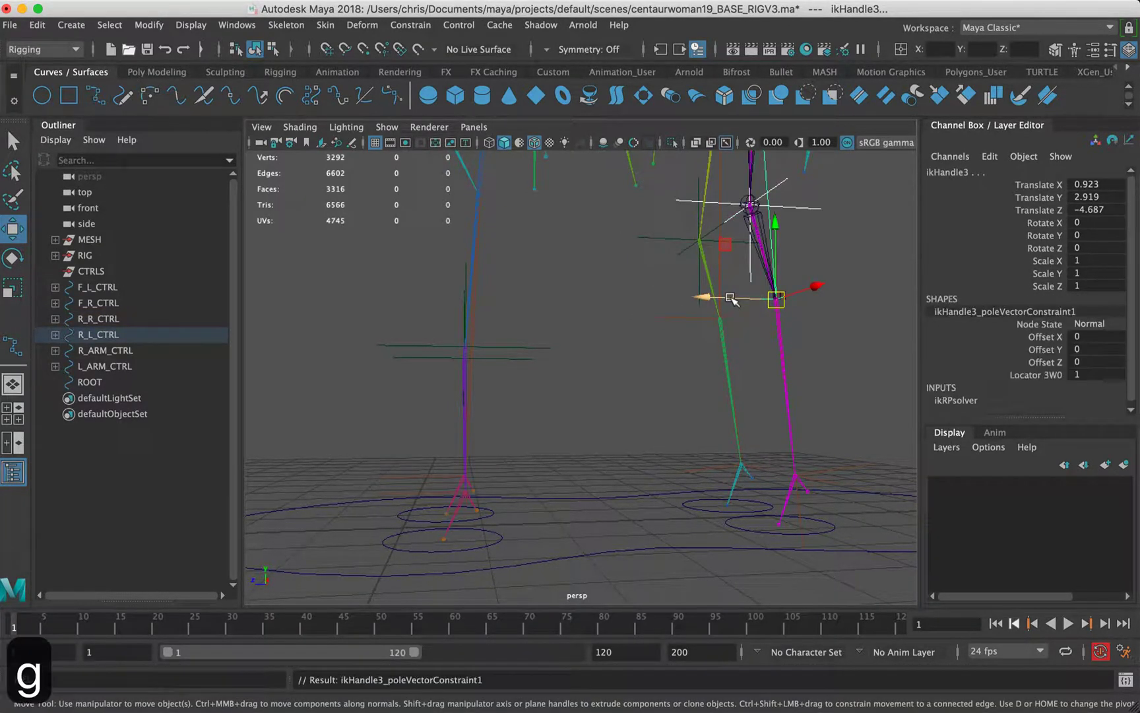
Pole-vector constrain the left arm's ikHandle5 to locator6 and the right arm's ikHandle6 to locator5
mouse_move(738, 300)
left_mouse_down("alt")
mouse_move(629, 340)
mouse_move(624, 364)
mouse_move(601, 326)
mouse_move(591, 349)
mouse_move(756, 299)
left_mouse_up("alt")
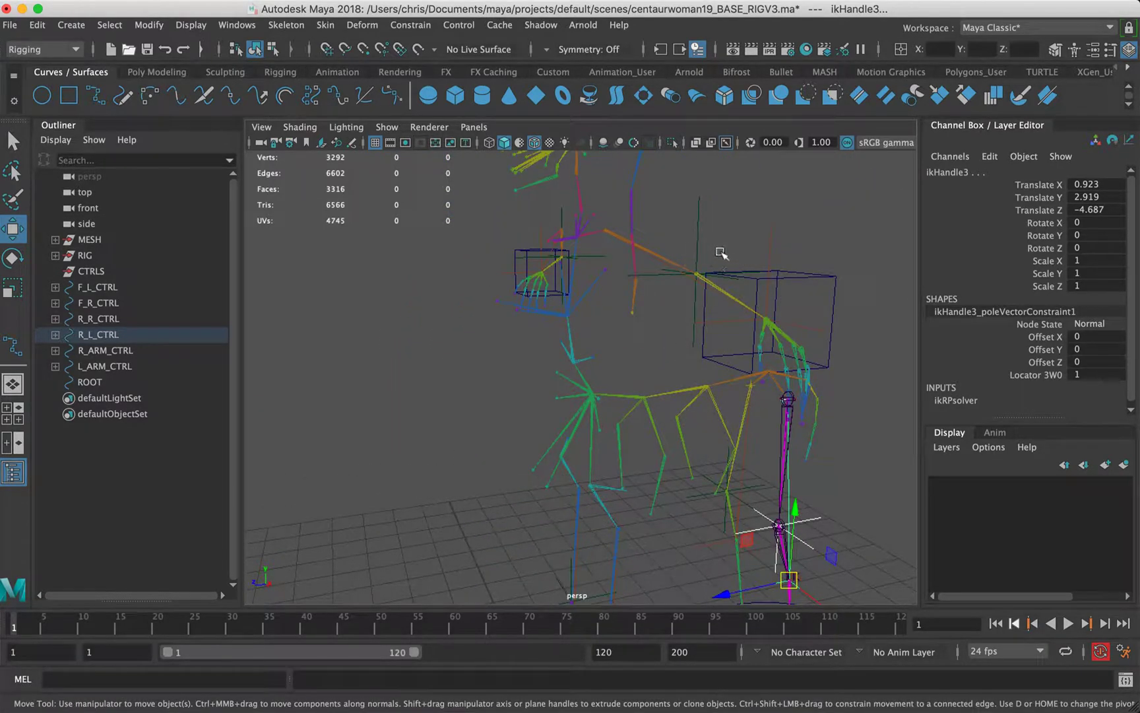
left_click(695, 232)
left_click(774, 252)
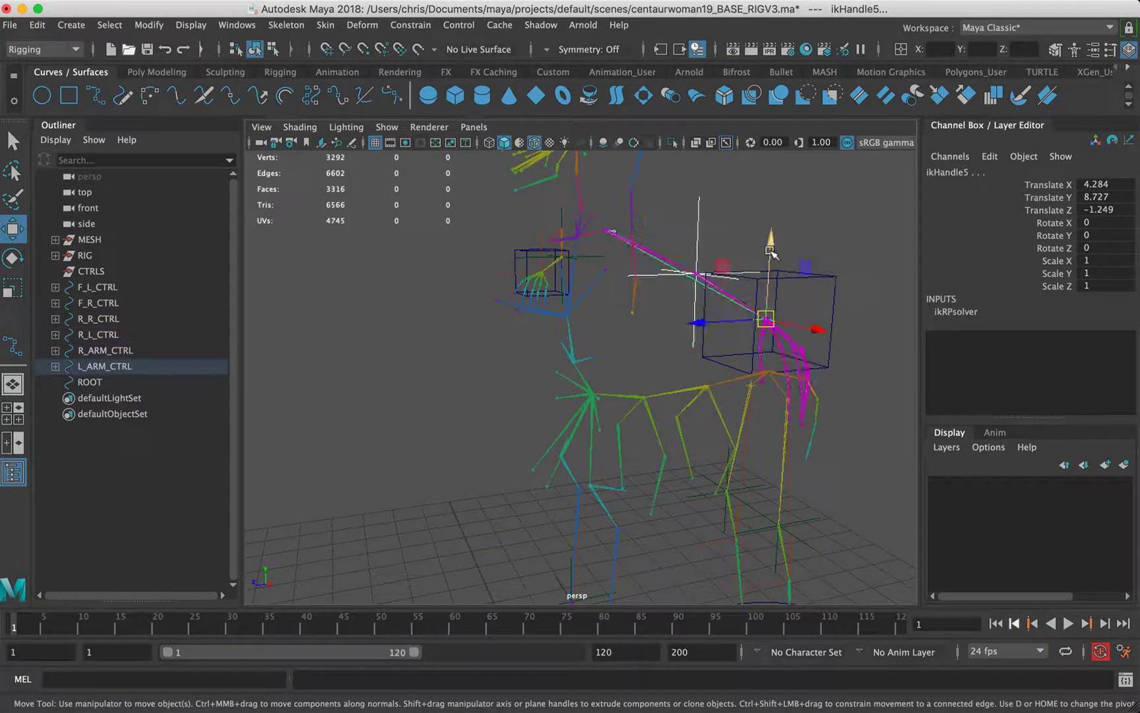
key("g")
left_click_drag(660, 262, 493, 238, "alt")
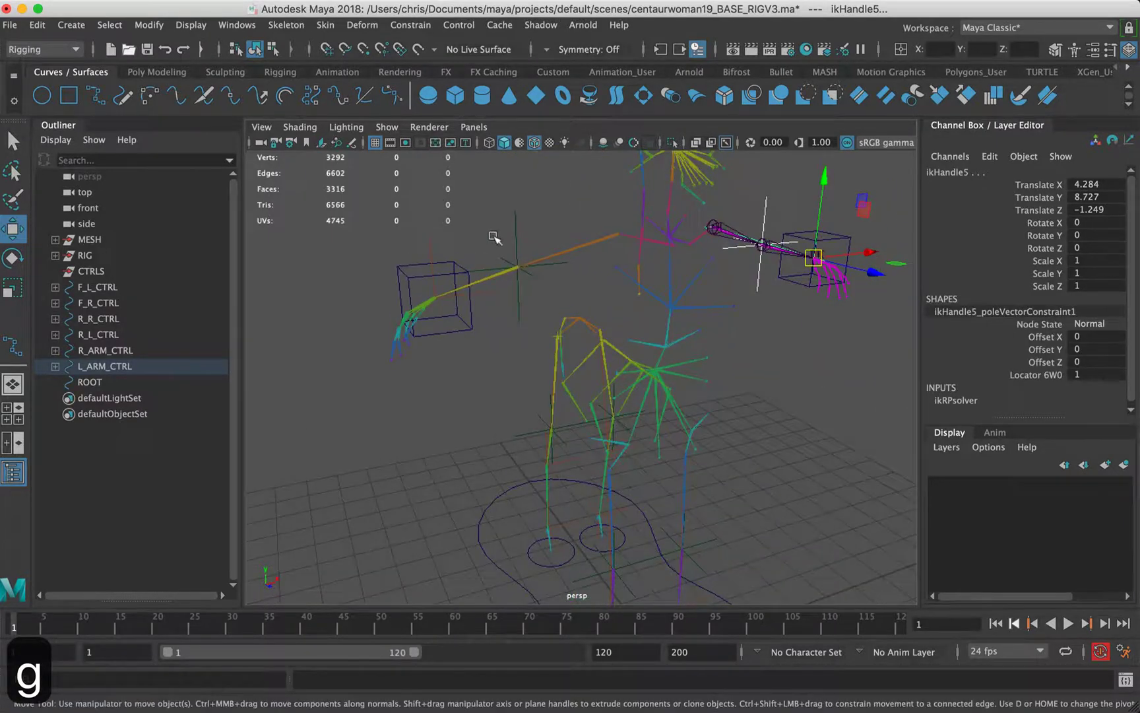
left_click(433, 241)
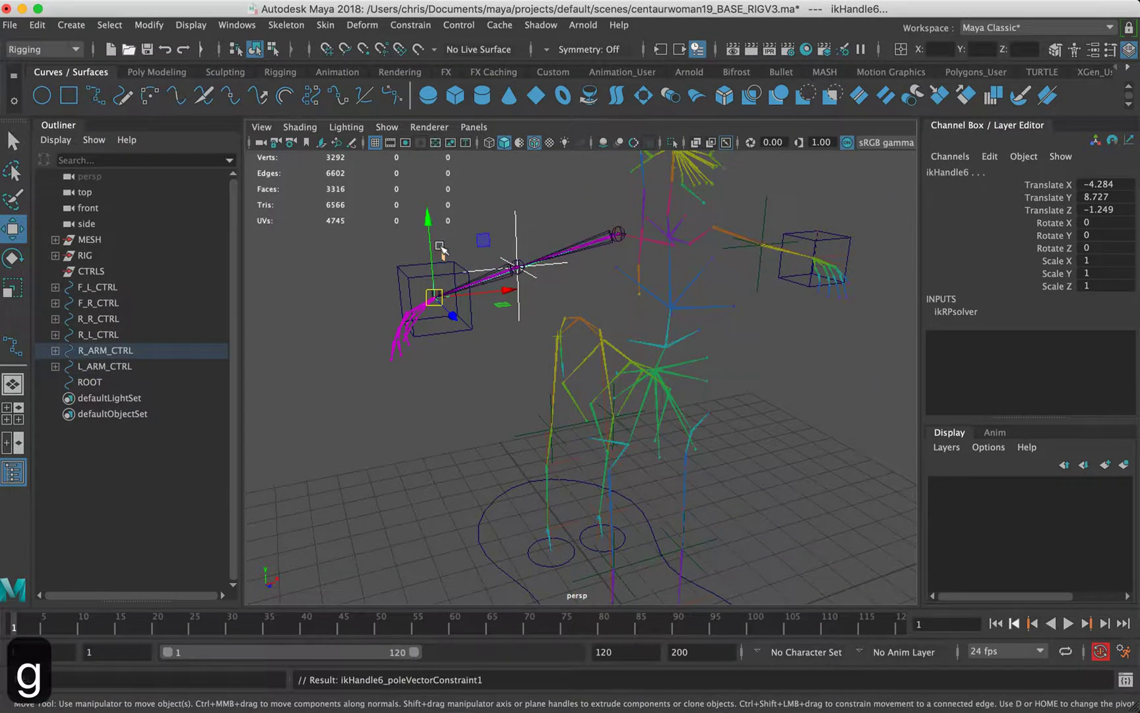
Show the polygon meshes in the viewport again
left_click(383, 130)
left_click(432, 173)
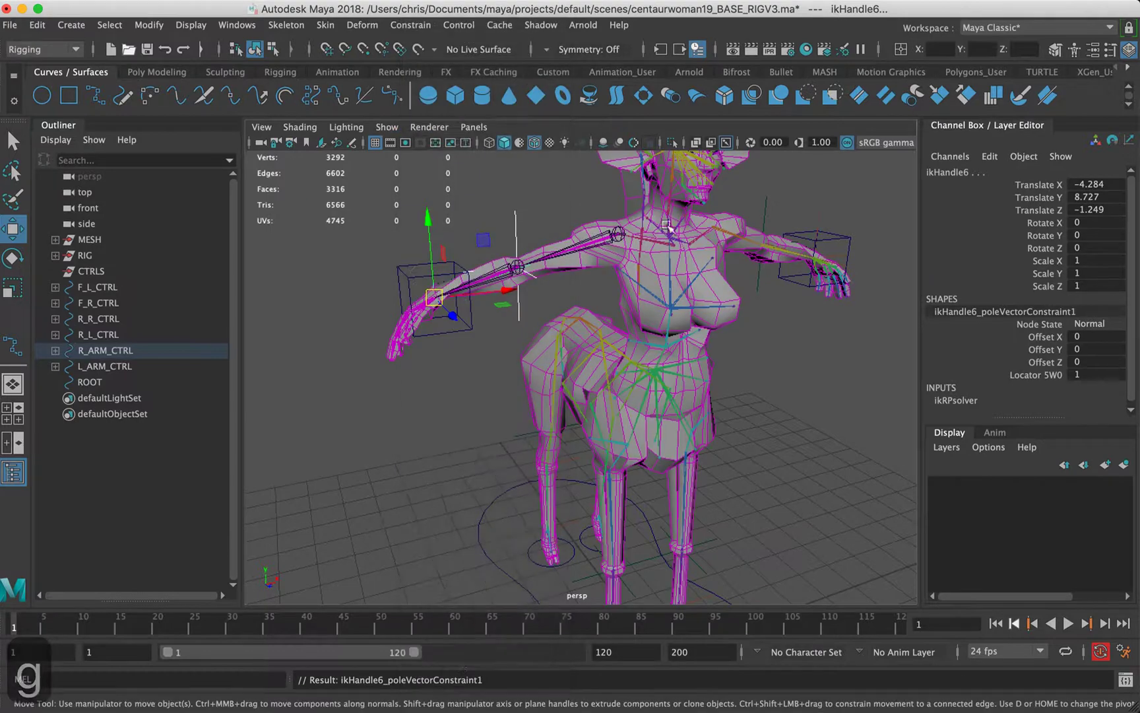
left_click_drag(608, 363, 586, 331, "alt")
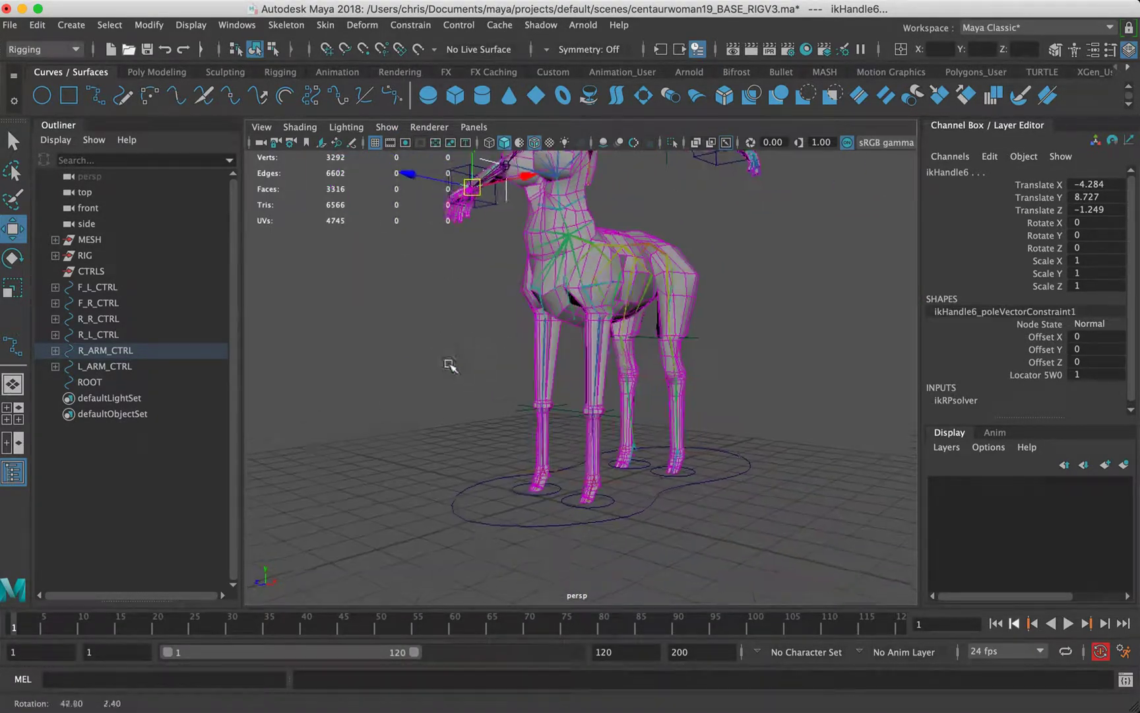
right_click_drag(586, 331, 707, 307, "alt")
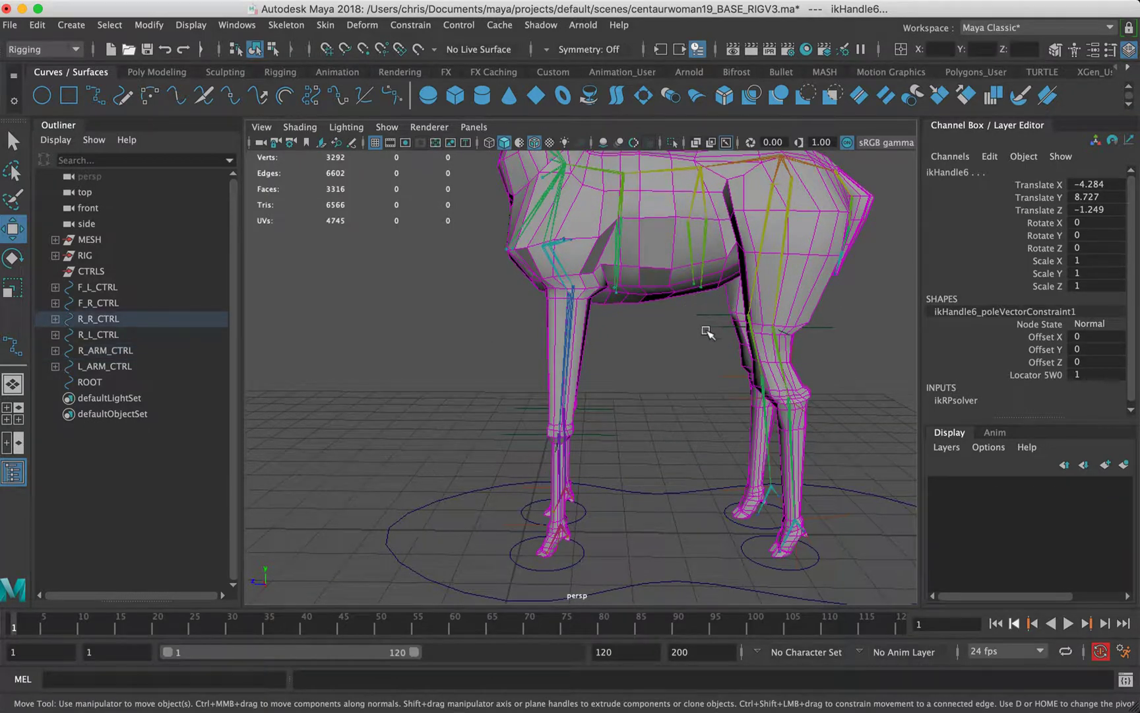
Try moving locator3 at the rear left knee, and undo the move
left_click(706, 328)
left_click(692, 353)
left_click(724, 335)
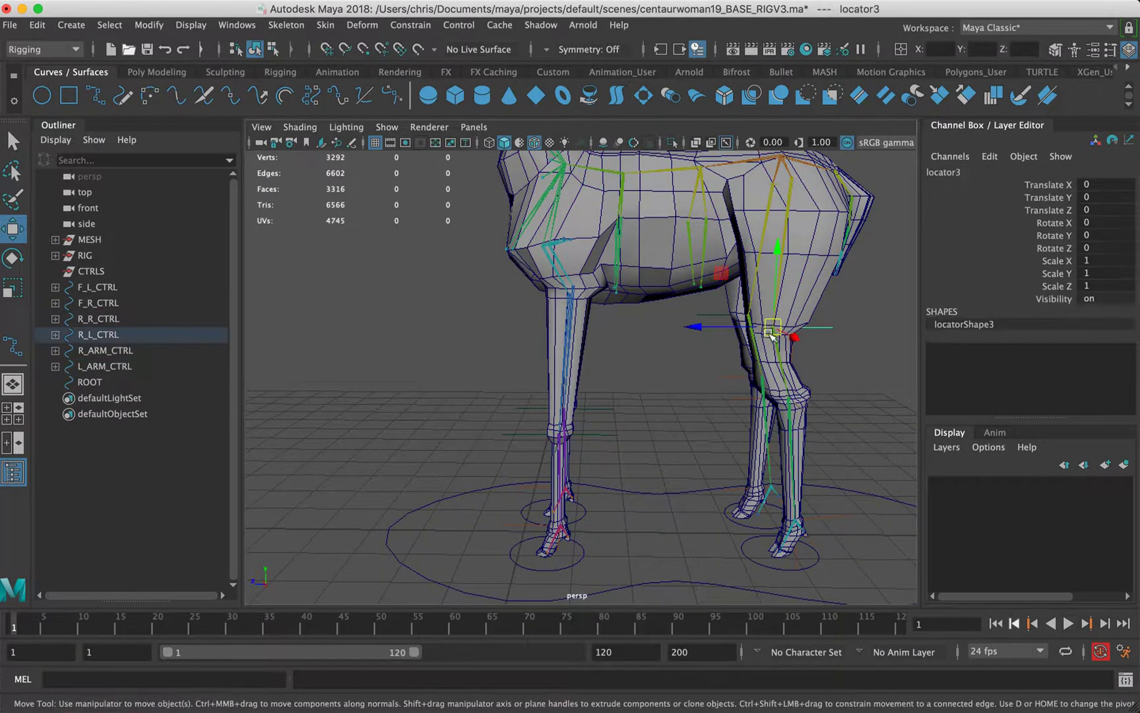
left_click_drag(772, 327, 740, 336)
key("super+z")
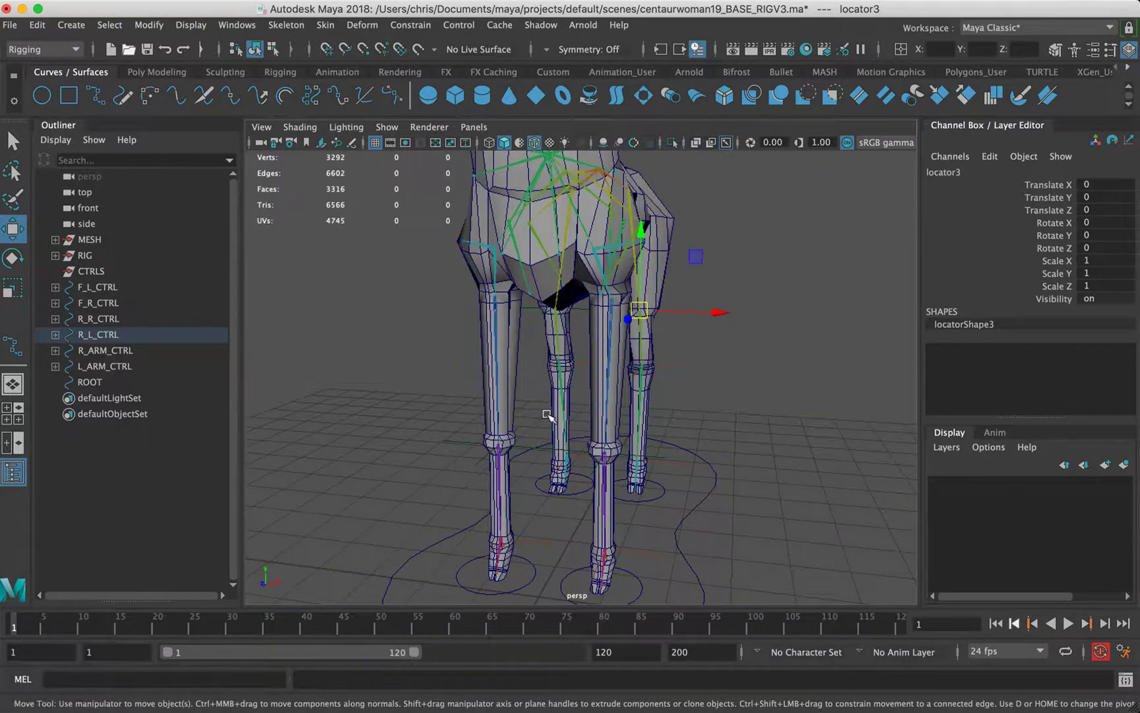
Examine the front knee locators, locator1 and locator2, against the leg mesh from several angles
left_click_drag(550, 415, 376, 414, "alt")
left_click_drag(469, 396, 428, 462)
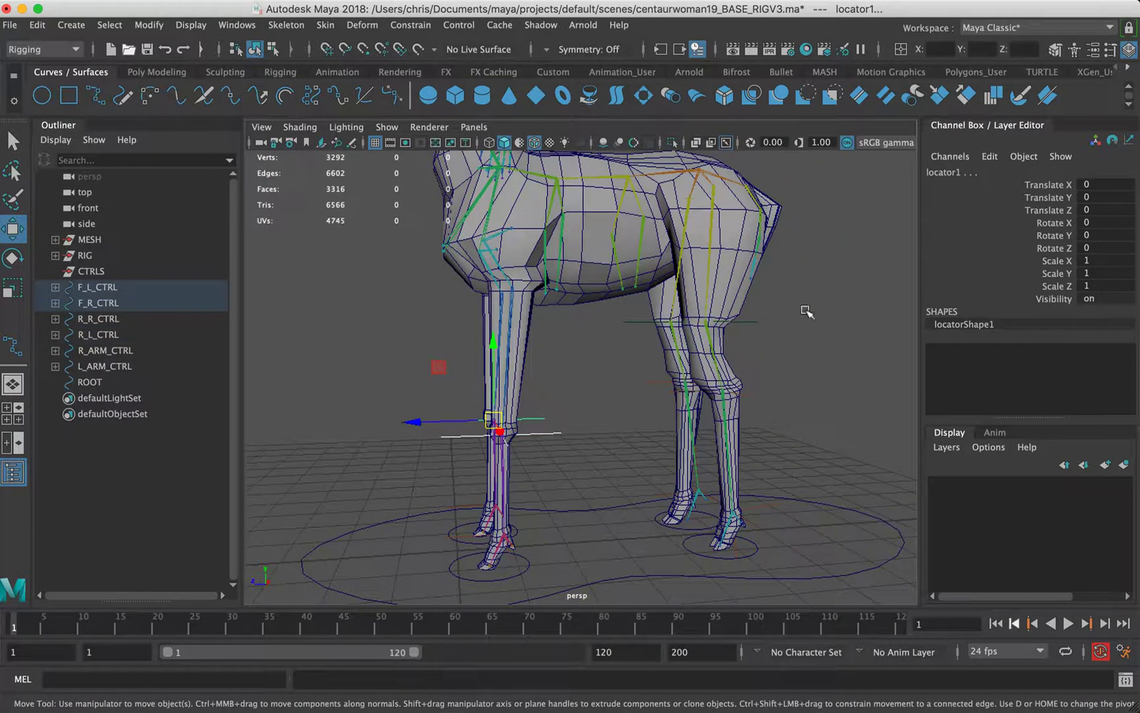
mouse_move(637, 336)
left_mouse_down("alt")
mouse_move(621, 331)
mouse_move(646, 337)
left_mouse_up("alt")
middle_click_drag(582, 262, 583, 267, "alt")
left_click_drag(582, 266, 719, 347, "alt")
left_click(307, 272)
Lower L_ARM_CTRL beside the hips to about X -2.831, Y -2.348, Z 0.328 and rotate it to -90.5° in Y
left_click(770, 332)
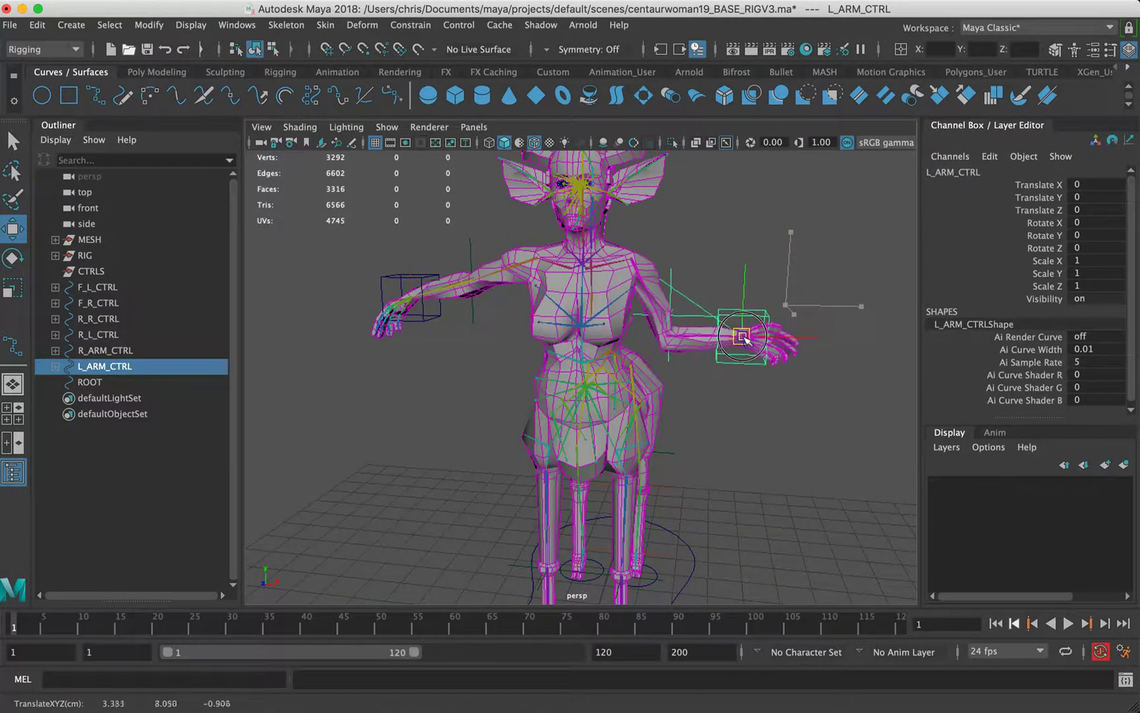
left_click_drag(732, 345, 658, 375)
key("e")
key("w")
left_click_drag(687, 391, 427, 347, "alt")
middle_click_drag(428, 348, 521, 340, "alt")
right_click_drag(522, 340, 775, 346, "alt")
left_click_drag(591, 366, 610, 398, "alt")
left_click_drag(614, 398, 851, 403, "alt")
left_click_drag(675, 353, 792, 388, "alt")
key("e")
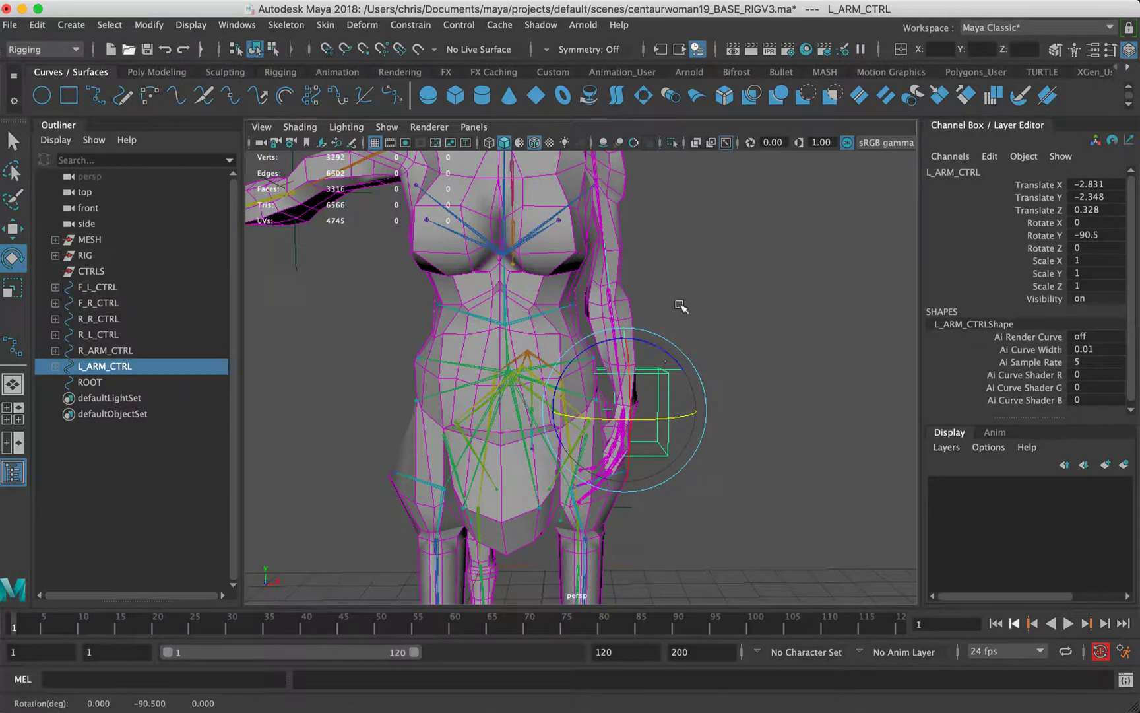
Move the left arm's elbow locator outward, away from the lowered arm
left_click_drag(679, 306, 703, 380, "alt")
left_click(691, 383)
key("w")
left_click_drag(638, 397, 690, 374)
middle_click_drag(630, 390, 634, 321, "alt")
Rotate the left wrist joint, joint43, to about X -2.6°, Y -4.3°, Z 35° so the hand hangs relaxed
left_click(606, 380)
right_click_drag(651, 382, 709, 373, "alt")
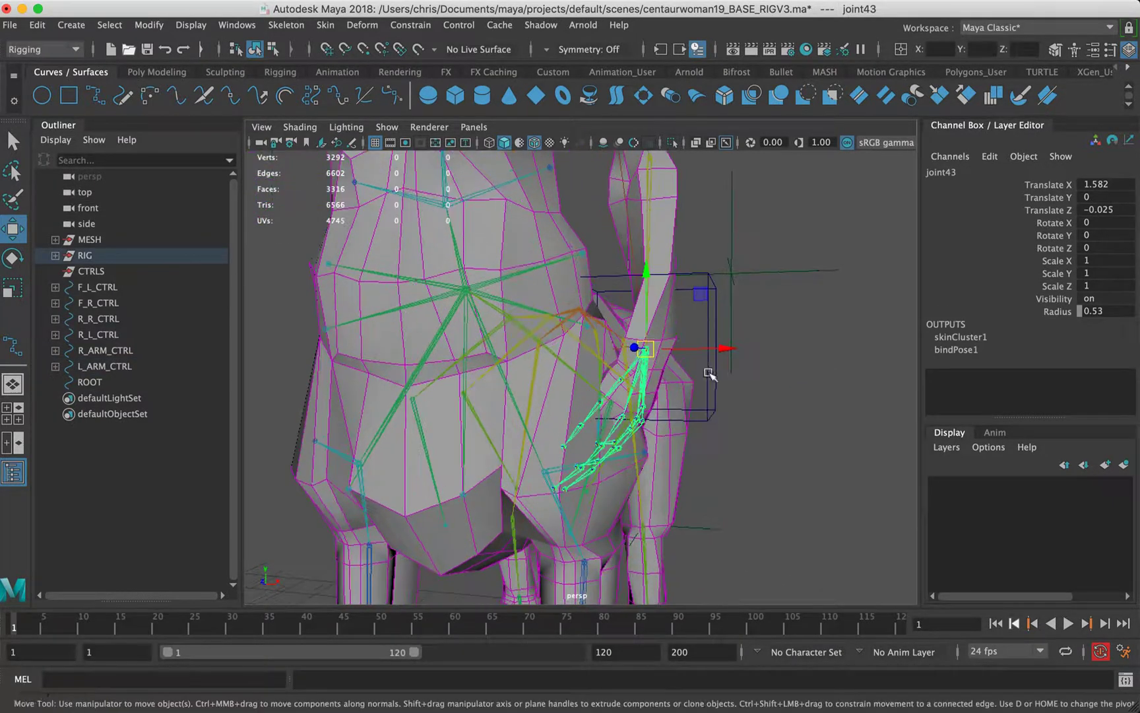
key("e")
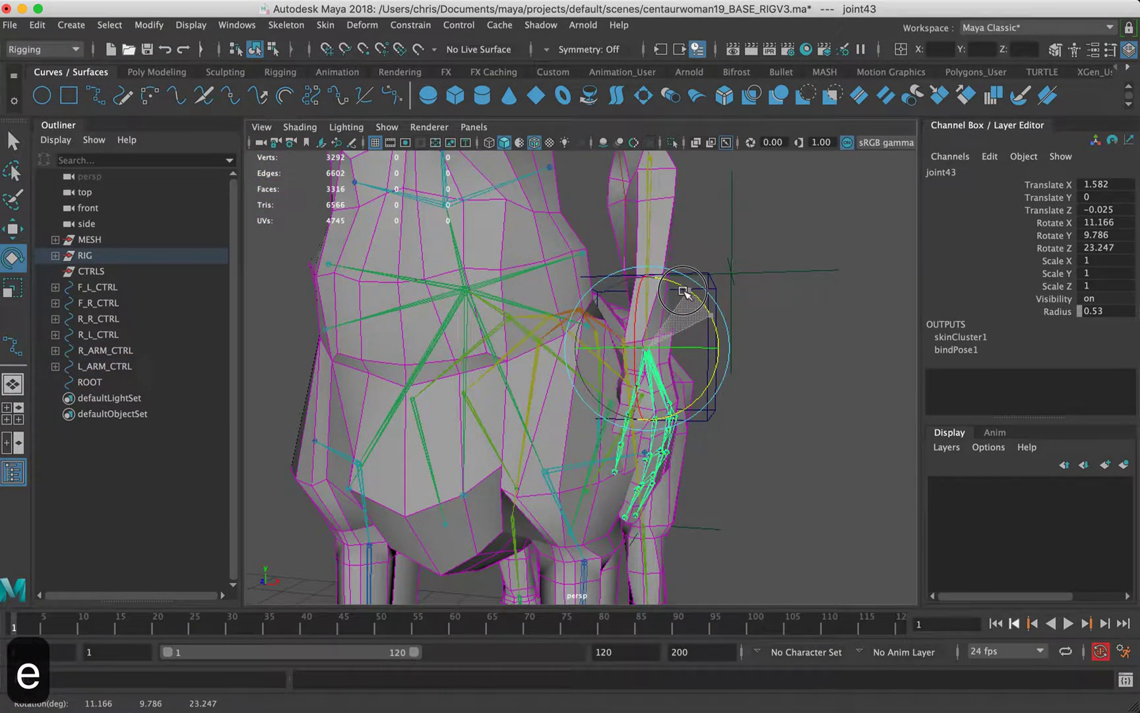
left_click_drag(687, 319, 578, 291, "alt")
right_click_drag(577, 291, 449, 328, "alt")
middle_click_drag(449, 328, 497, 402, "alt")
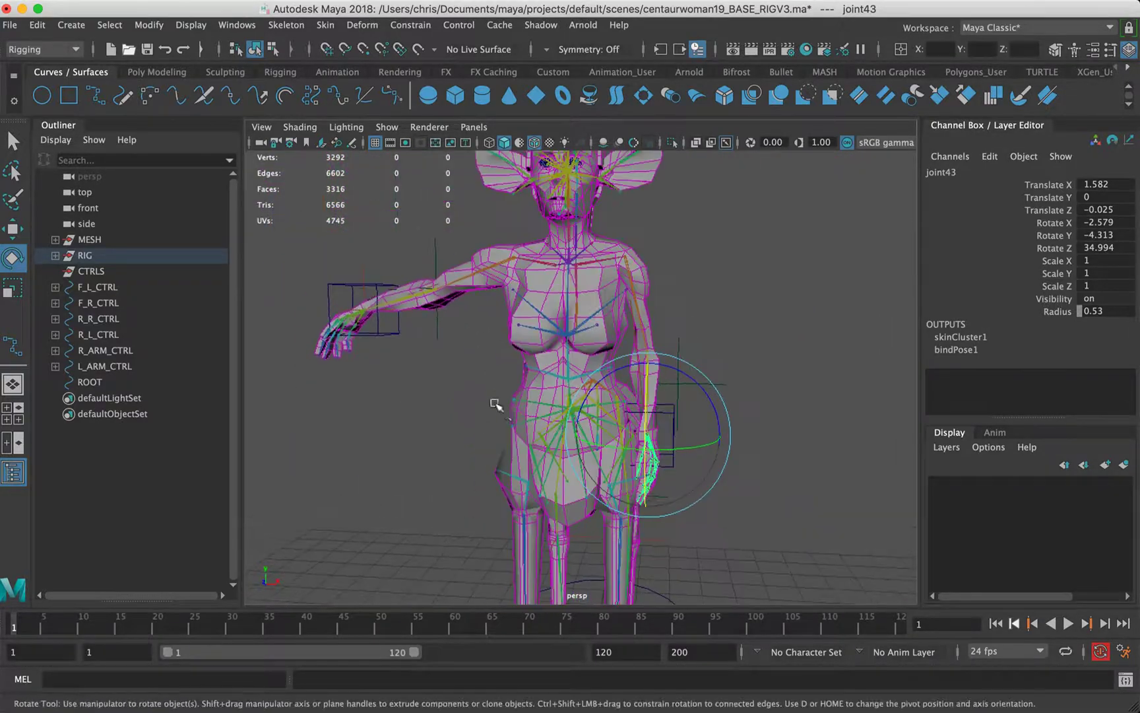
left_click_drag(496, 402, 506, 388, "alt")
left_click(401, 424)
Lower R_ARM_CTRL until the right arm hangs beside the body, and turn it about Y
left_click(339, 284)
key("w")
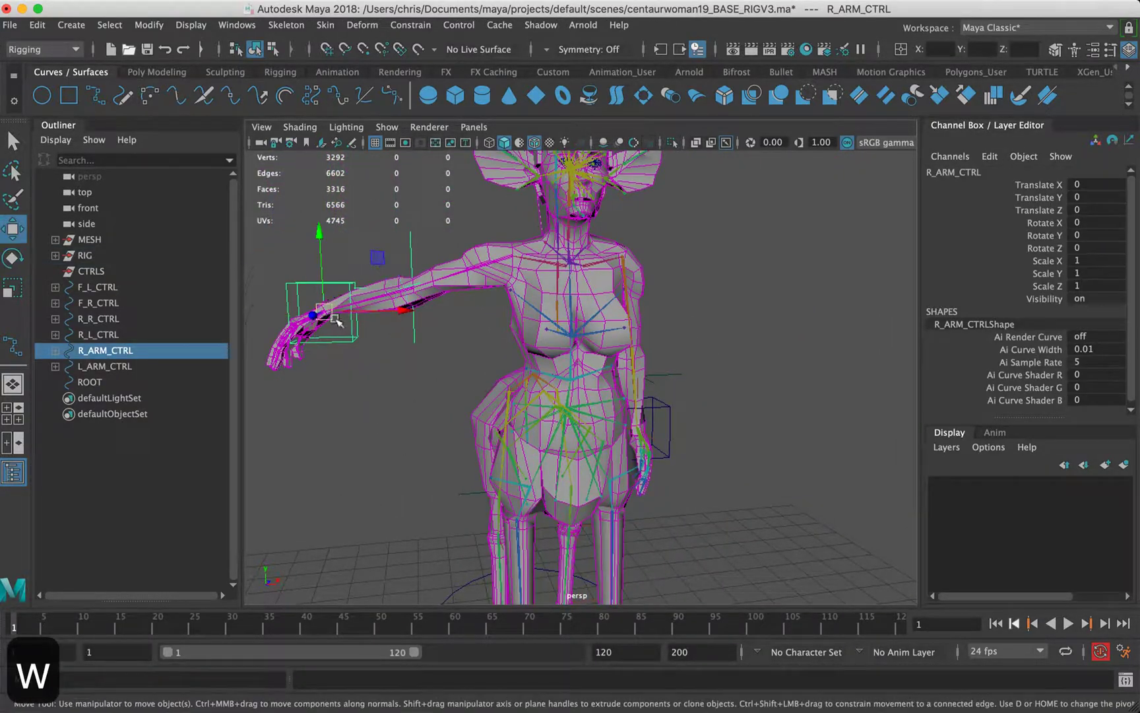
left_click_drag(326, 312, 477, 452)
key("e")
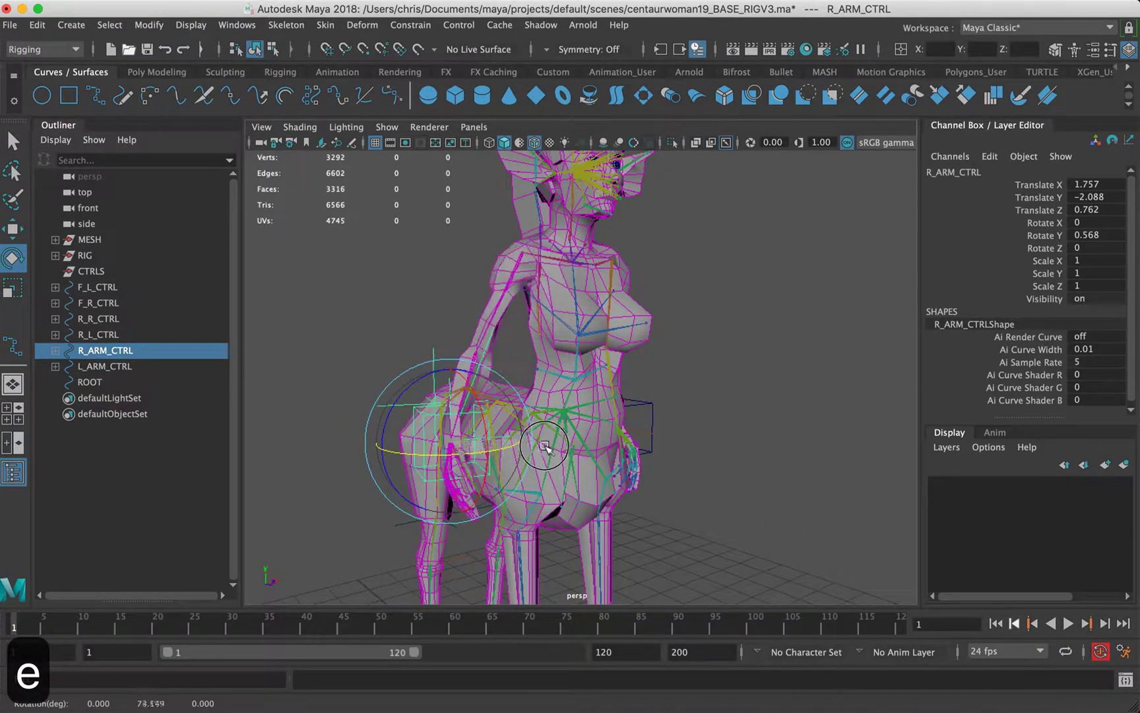
left_click_drag(545, 446, 544, 446)
key("w")
Refine the right arm's pose at the hip, rotating R_ARM_CTRL to about 132.9° in Y
right_click_drag(467, 367, 538, 425, "alt")
middle_click_drag(538, 426, 555, 336, "alt")
left_click_drag(469, 385, 649, 358, "alt")
key("e")
left_click_drag(635, 421, 485, 359)
key("w")
key("e")
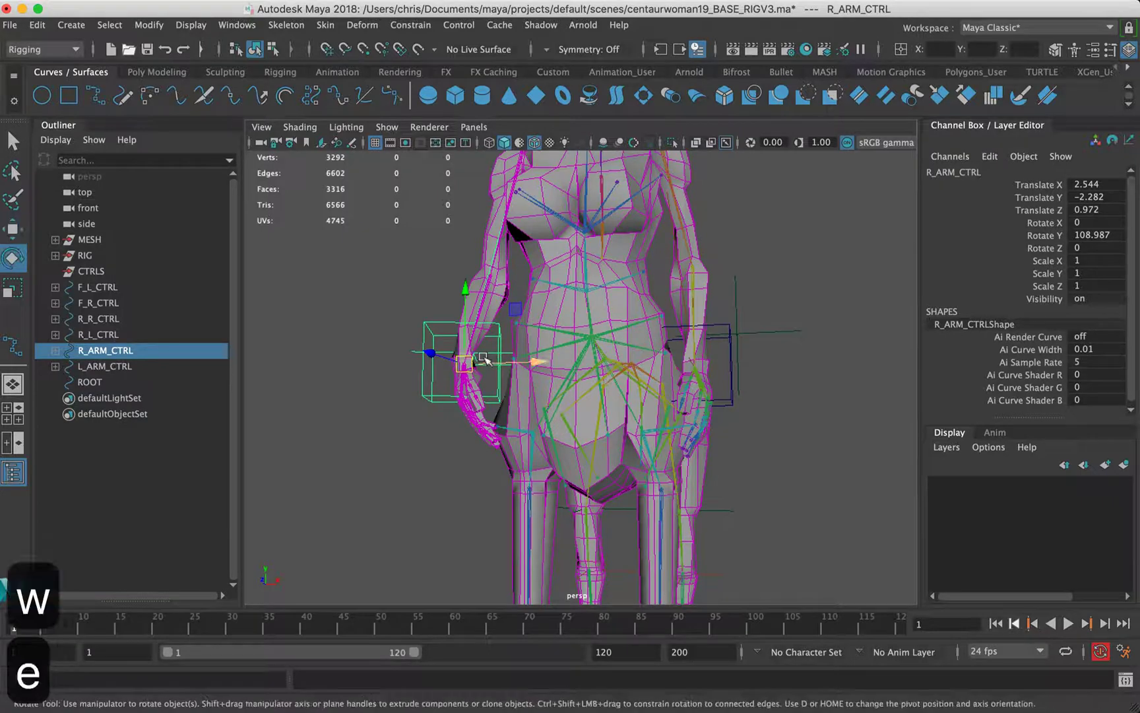
key("w")
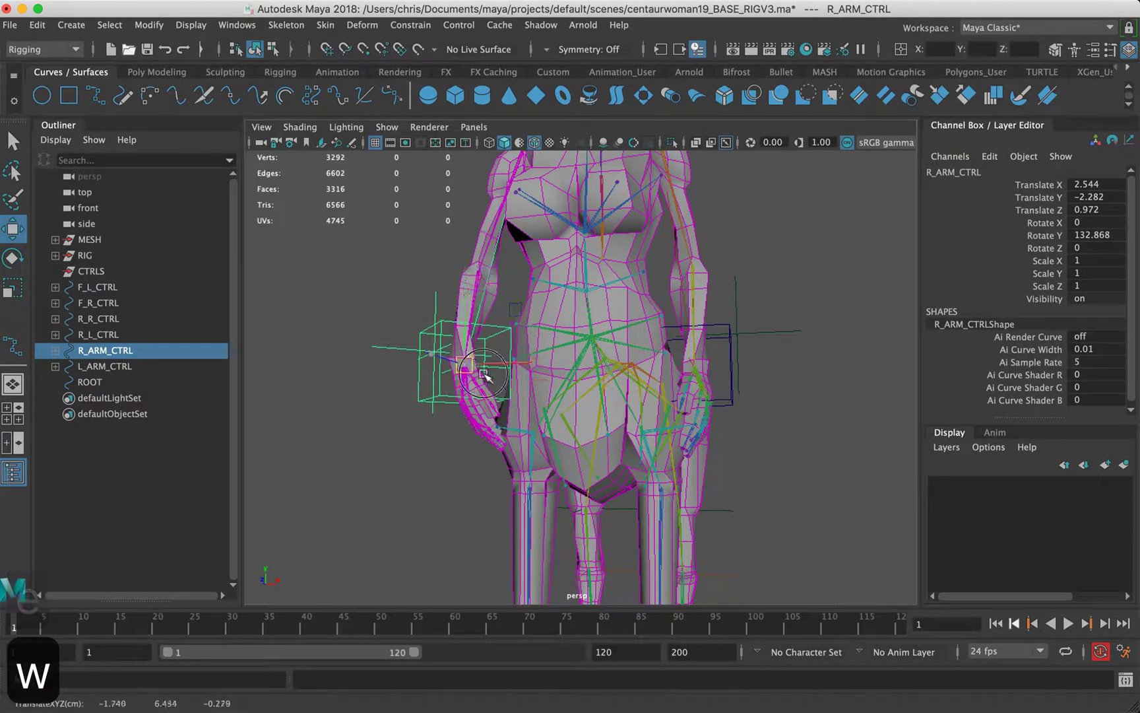
left_click_drag(412, 373, 440, 368, "alt")
left_click_drag(421, 301, 451, 317)
left_click_drag(463, 338, 492, 397, "alt")
Rotate the right wrist joint, joint55, by about X 5.4°, Y 5.7°, Z 24.4° so the hand hangs relaxed
left_click(670, 396)
right_click_drag(498, 395, 549, 376, "alt")
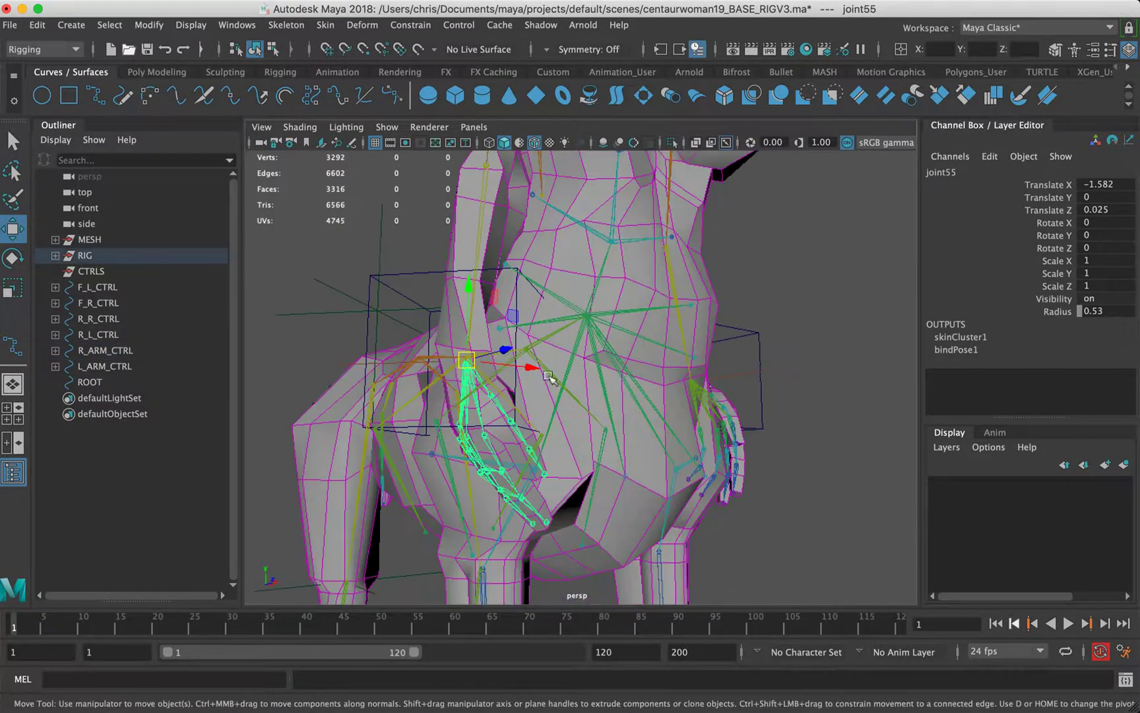
key("e")
left_click_drag(404, 336, 419, 309)
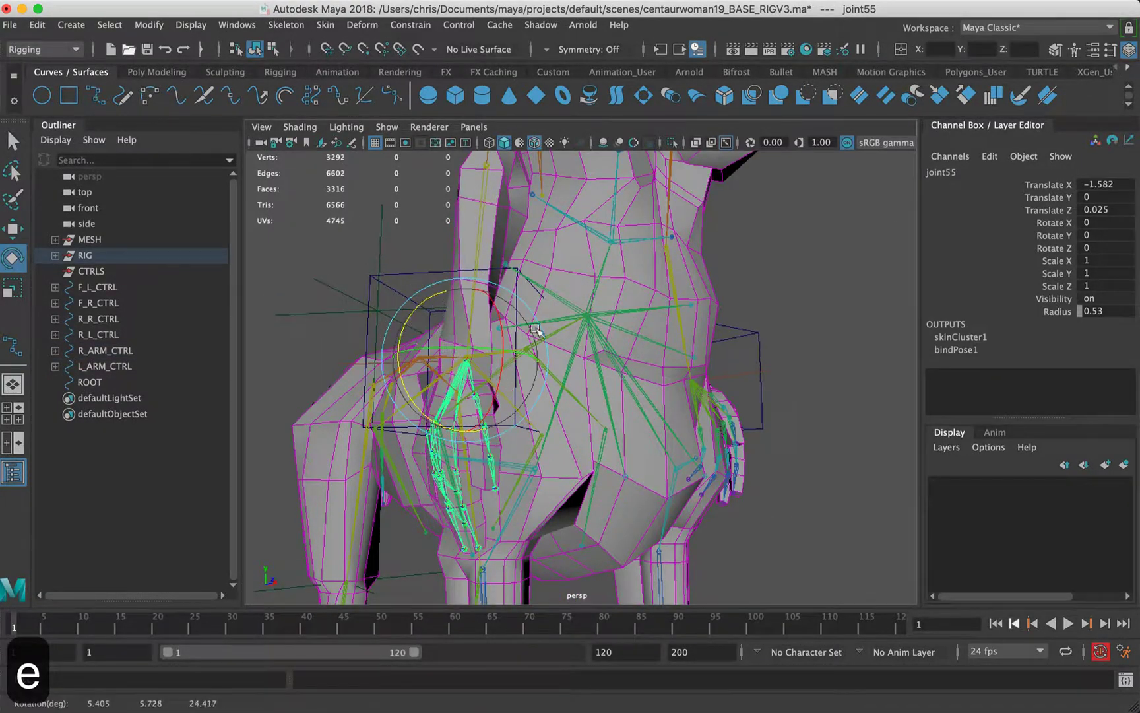
left_click_drag(610, 368, 443, 387, "alt")
left_click(348, 290)
left_click(379, 315)
key("w")
Rotate the head joint, joint9, about its Z axis to tilt the head
right_click_drag(521, 276, 461, 288, "alt")
left_click_drag(461, 288, 514, 288, "alt")
middle_click_drag(552, 313, 545, 402, "alt")
left_click_drag(544, 402, 411, 393, "alt")
left_click(569, 284)
middle_click_drag(484, 305, 476, 364, "alt")
left_click_drag(476, 363, 561, 358, "alt")
key("e")
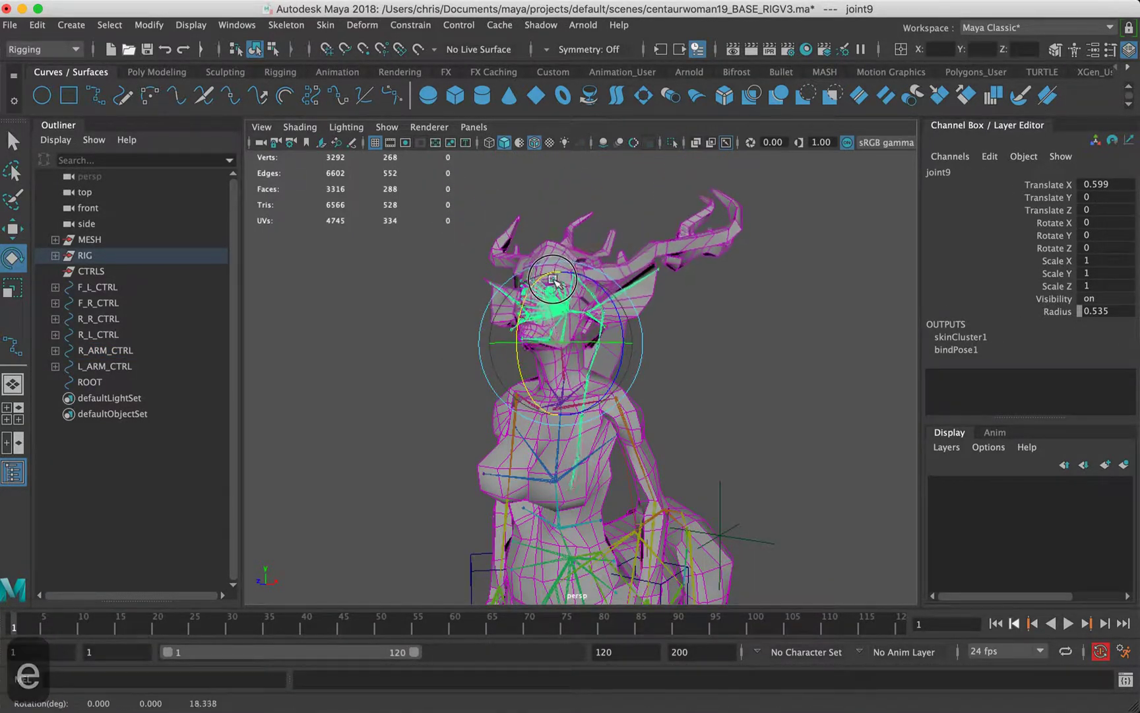
left_click(737, 351)
Rotate the hair joints joint112 and joint114 to swing the hair away from the back
left_click_drag(732, 355, 610, 360, "alt")
left_click(639, 312)
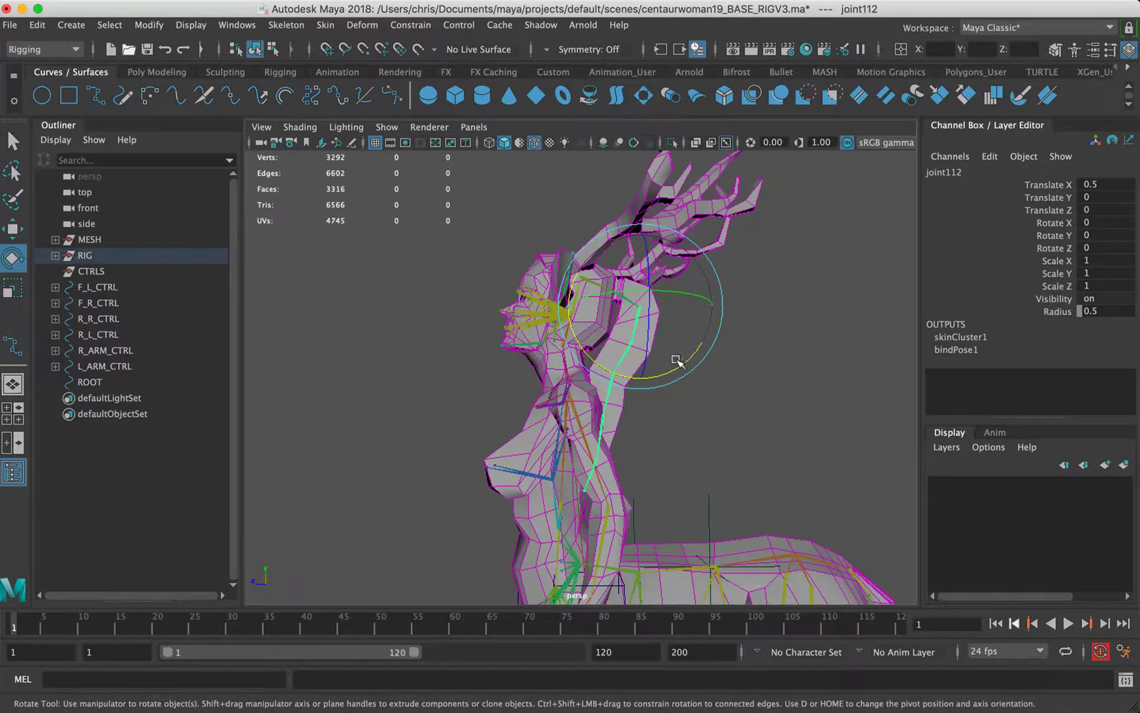
left_click(665, 396)
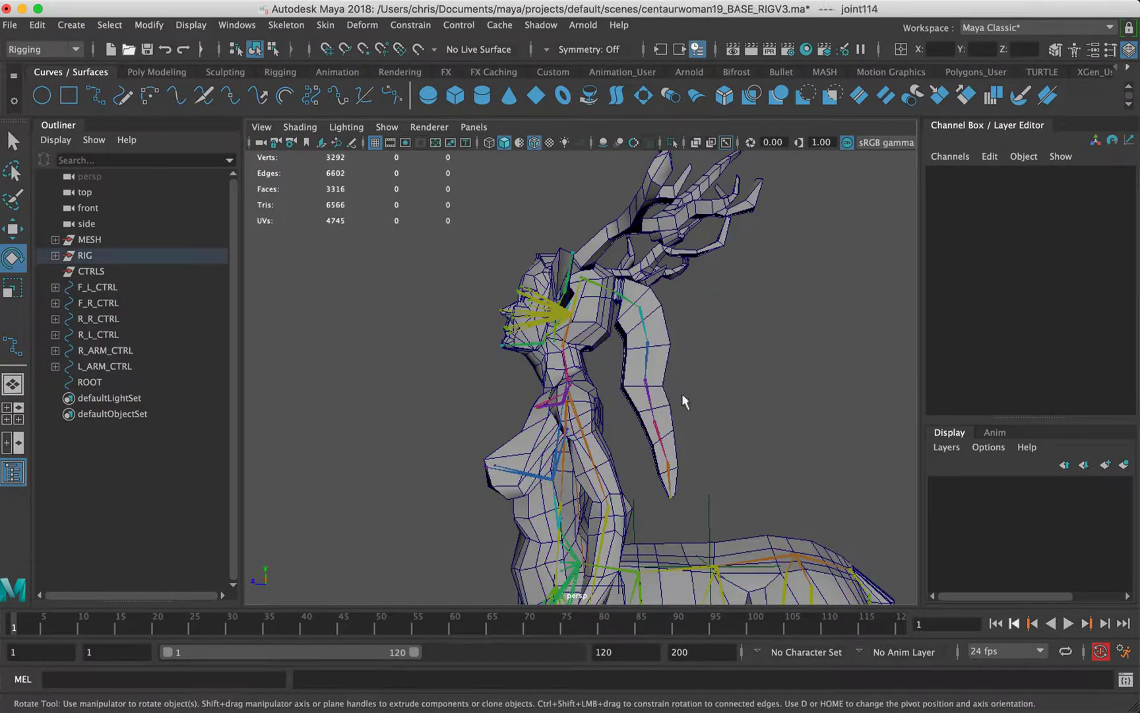
Rotate the lower hair joint, joint115, about its Z axis to curl the end of the hair inward
left_click(727, 425)
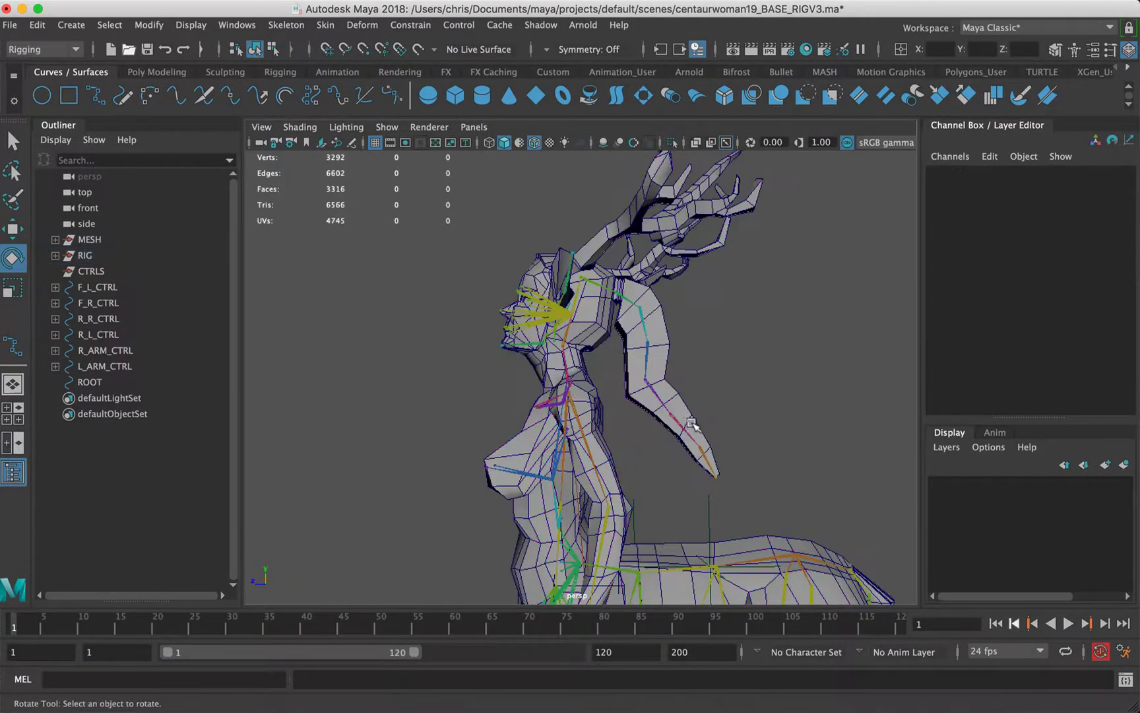
left_click(679, 426)
left_click_drag(616, 456, 600, 460)
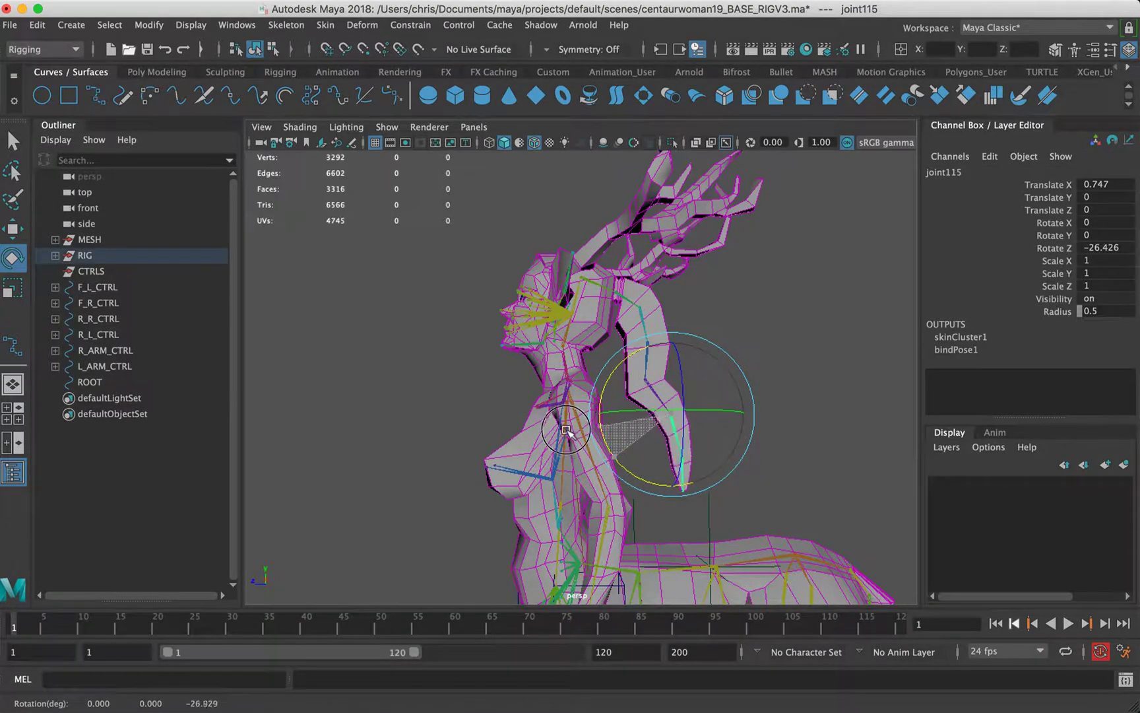
left_click(728, 286)
Examine the posed head, ears, shoulders and arms up close, and the whole body from the front
left_click_drag(476, 347, 632, 332, "alt")
scroll(627, 330, "up", 5)
middle_click_drag(598, 321, 584, 357, "alt")
left_click_drag(584, 357, 465, 376, "alt")
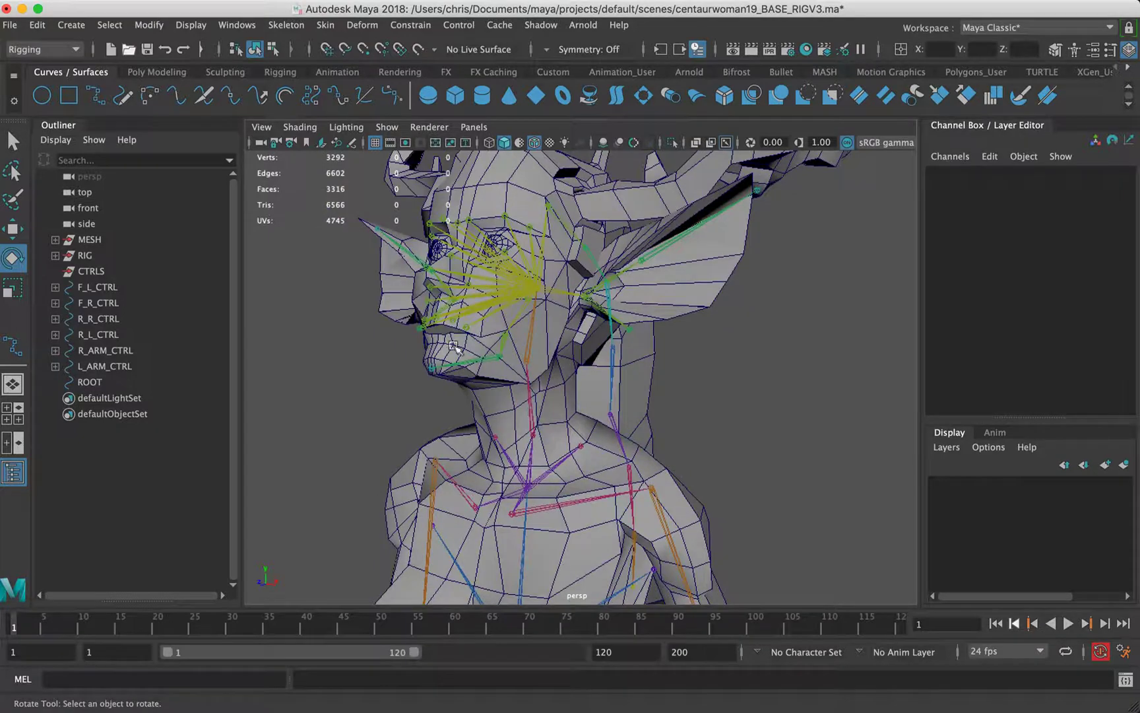
right_click_drag(604, 317, 501, 262, "alt")
left_click_drag(492, 476, 561, 449, "alt")
middle_click_drag(551, 374, 587, 262, "alt")
right_click_drag(587, 263, 535, 311, "alt")
left_click_drag(541, 396, 580, 363, "alt")
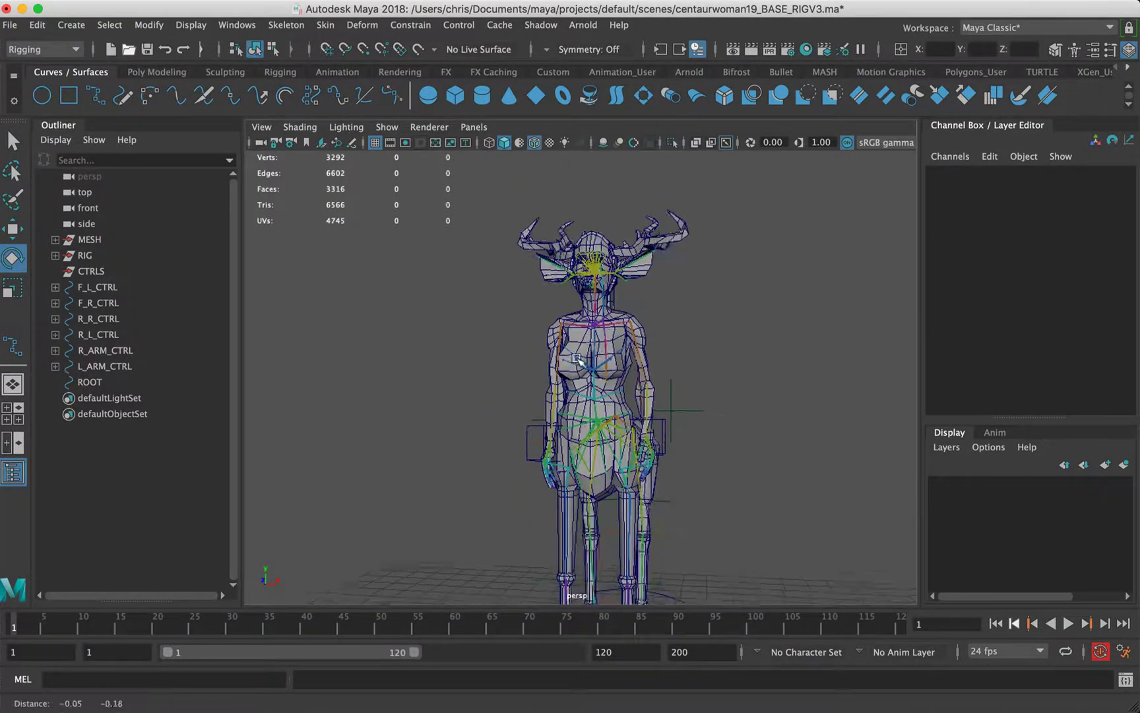
Lift the front left hoof by moving F_L_CTRL to about X -0.878, Y 2.057, Z 0.48
middle_click_drag(716, 482, 707, 287, "alt")
right_click_drag(707, 287, 726, 297, "alt")
middle_click_drag(596, 422, 586, 304, "alt")
left_click_drag(564, 411, 472, 441, "alt")
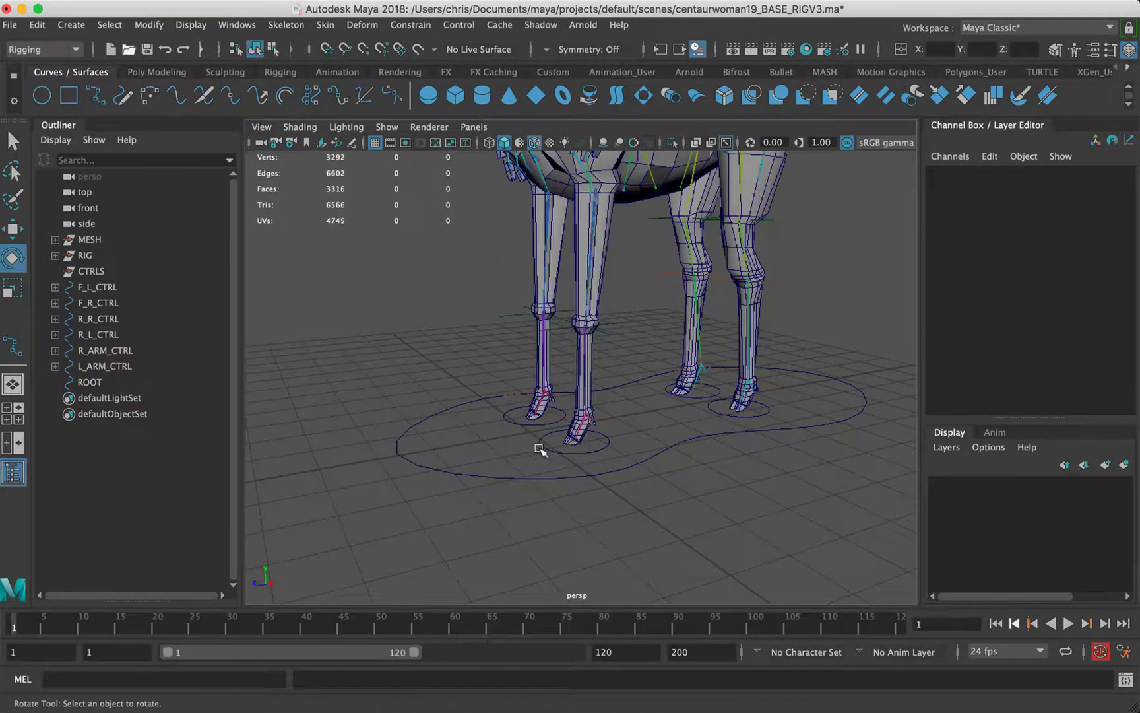
left_click(568, 450)
key("w")
left_click_drag(568, 450, 531, 333)
middle_click_drag(505, 316, 491, 359, "alt")
left_click_drag(491, 359, 638, 381, "alt")
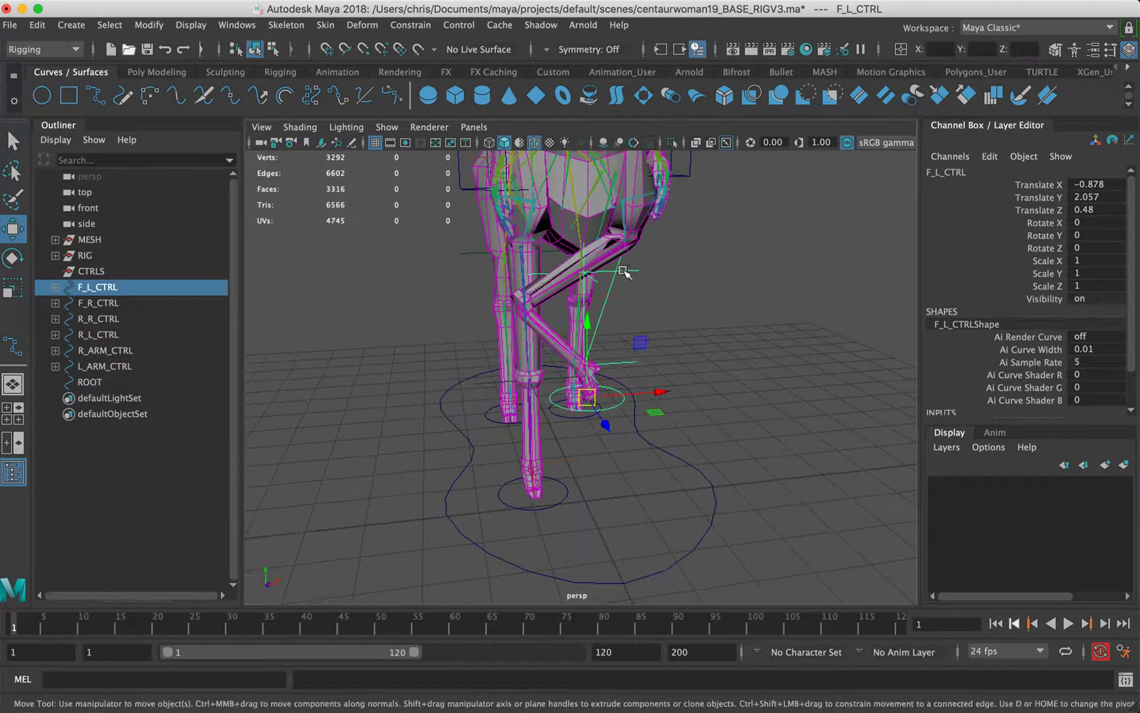
Correct the front left leg's direction by repositioning F_L_CTRL and moving its knee locator, locator2, to about 0.29 in X
left_click(623, 271)
left_click_drag(650, 275, 709, 275)
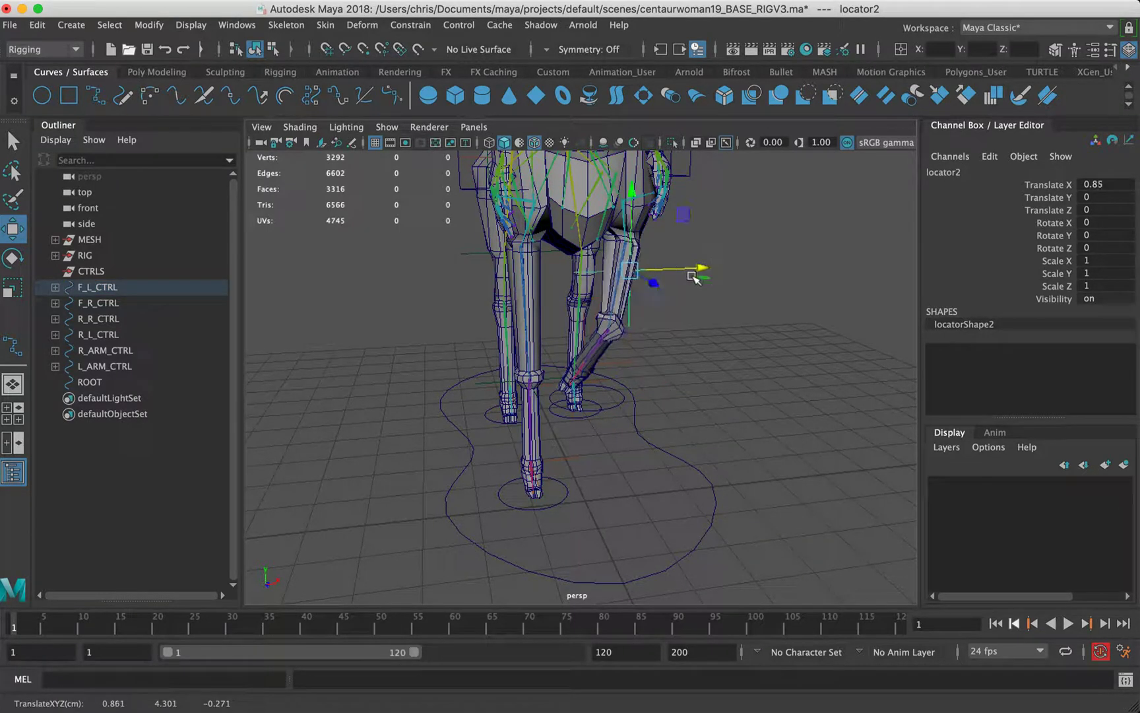
left_click(609, 408)
left_click_drag(611, 407, 660, 426, "alt")
left_click_drag(562, 401, 608, 419)
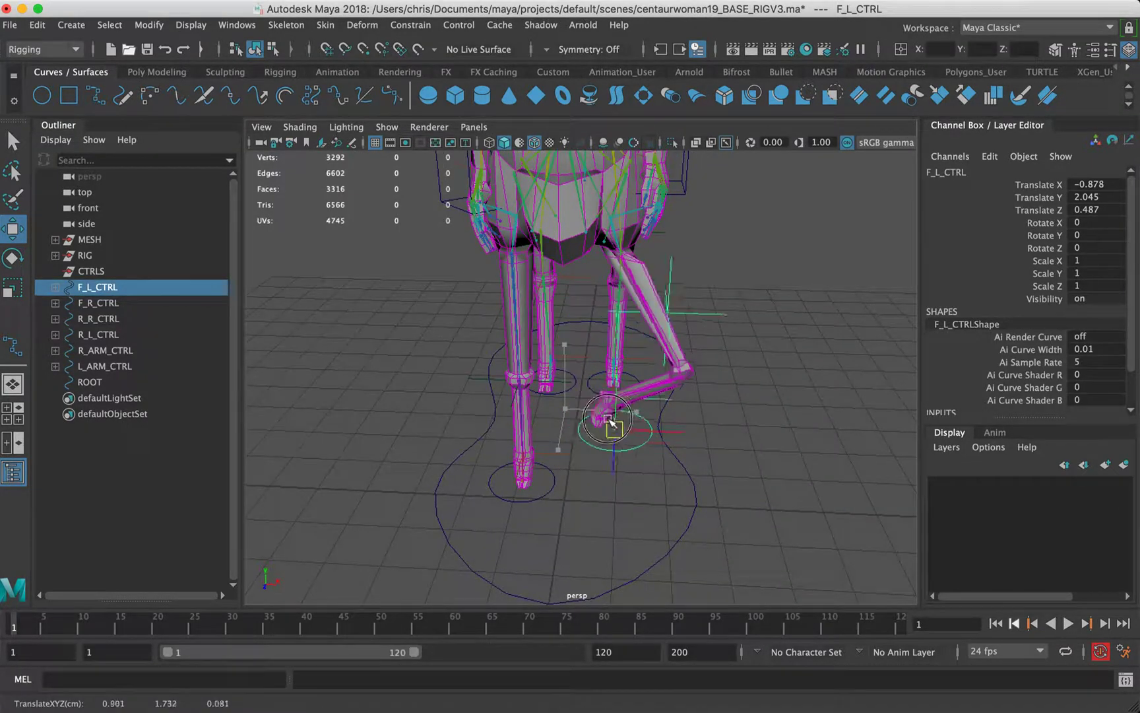
left_click(690, 324)
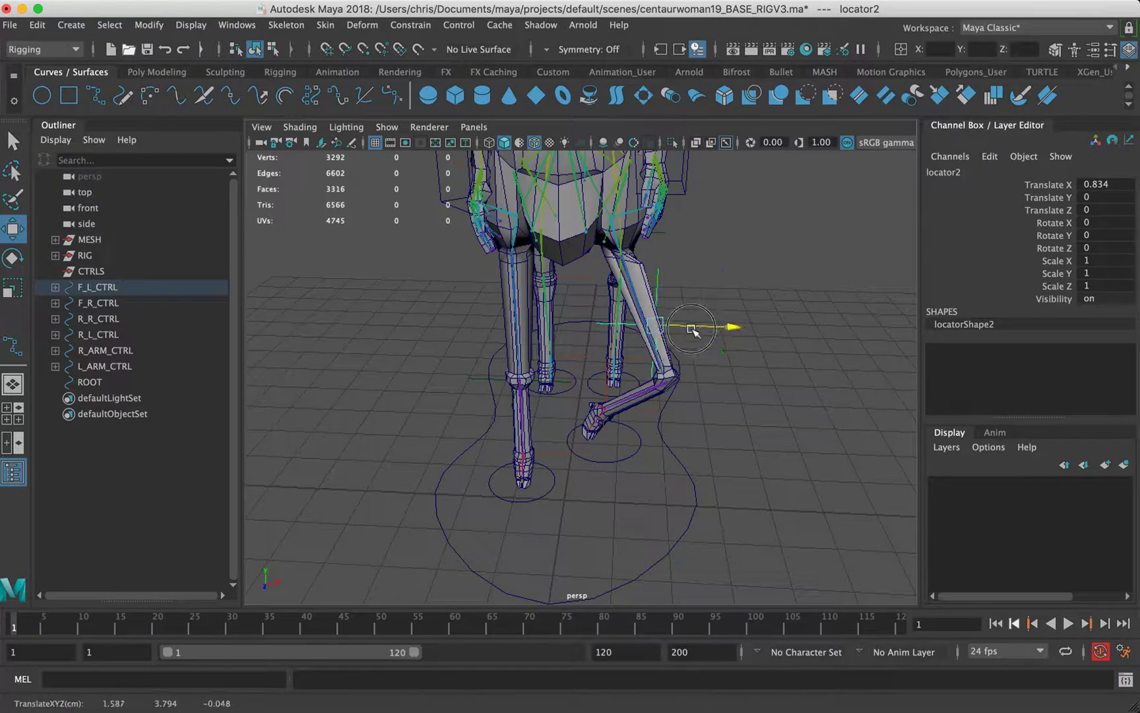
left_click_drag(696, 361, 491, 367, "alt")
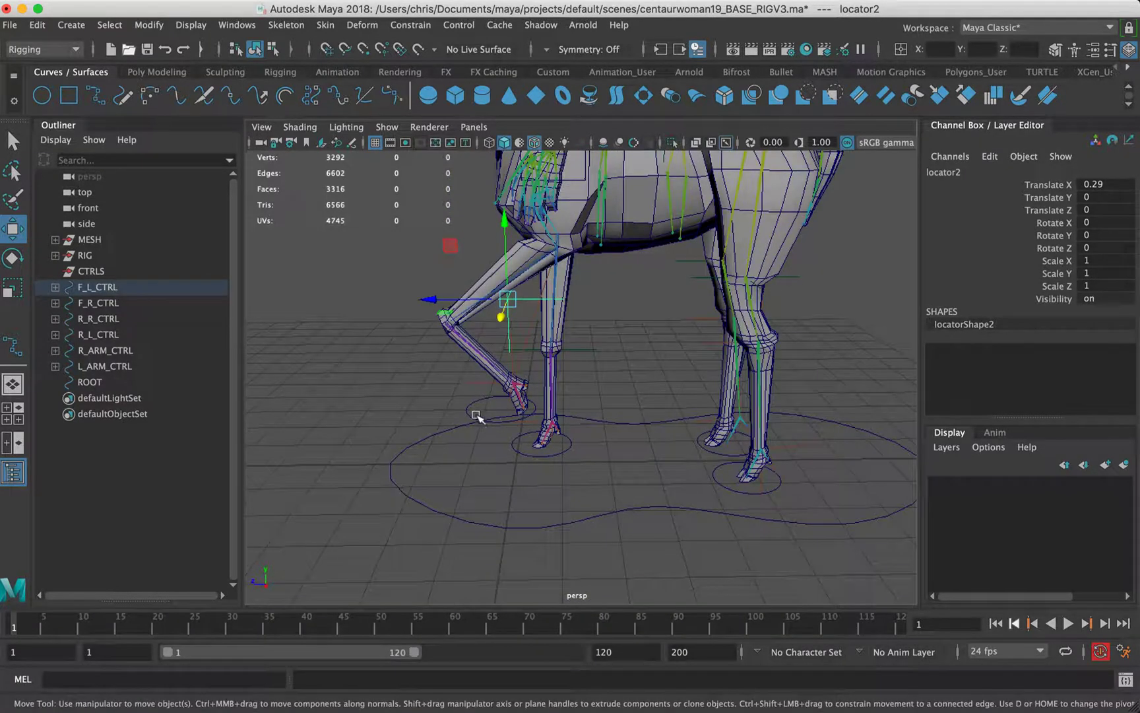
Rotate F_L_CTRL to about 43.4° in X and move it forward to about X -0.115, Y 1.391, Z 1.475
left_click(476, 415)
key("e")
left_click(520, 346)
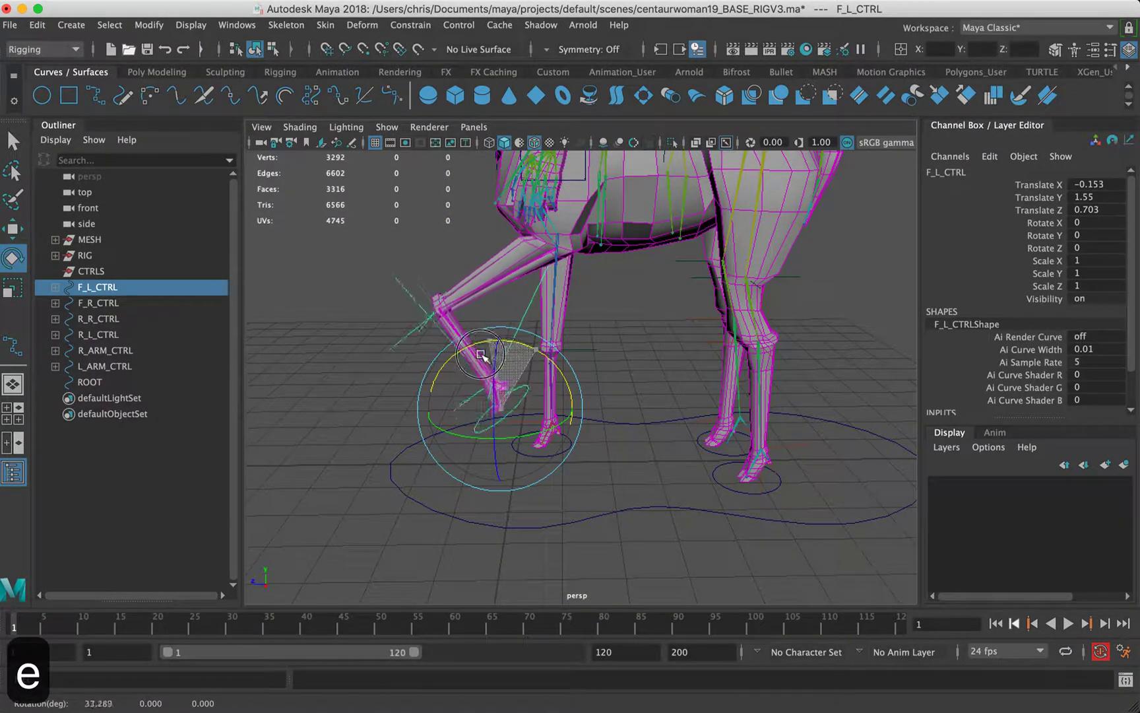
key("w")
left_click_drag(498, 379, 465, 323)
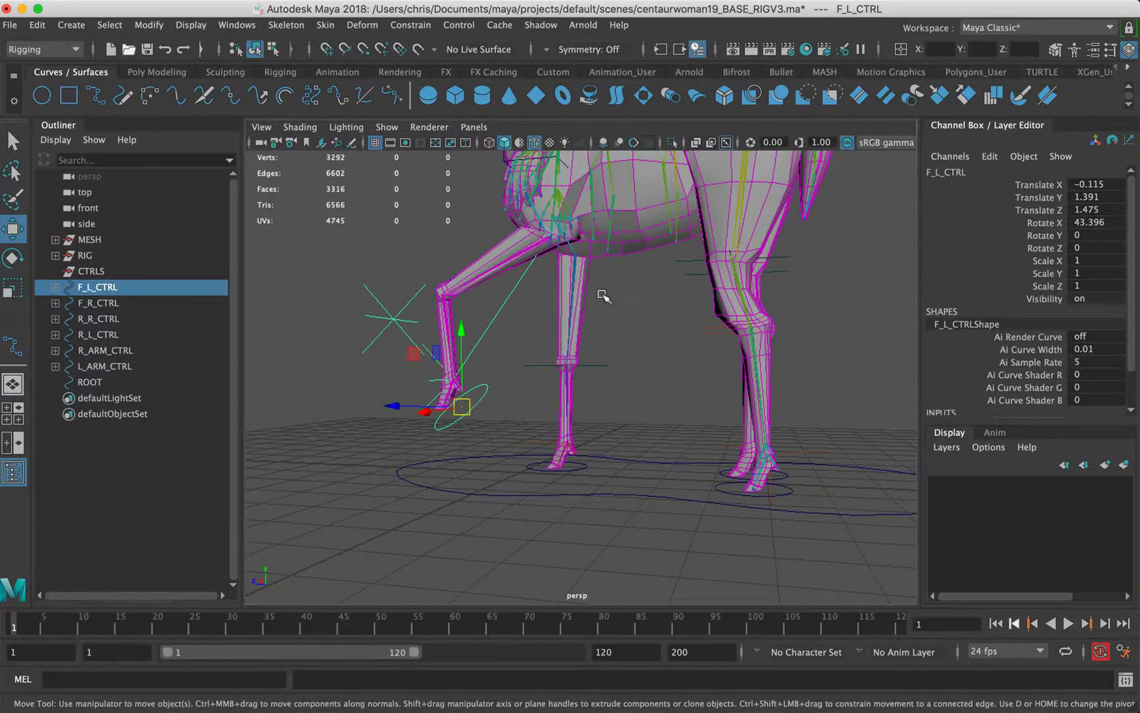
Rotate the hip root joint, joint1, to about 28.1° in Z and lower it to about 6.66 in Y
left_click_drag(602, 295, 686, 284, "alt")
left_click(712, 248)
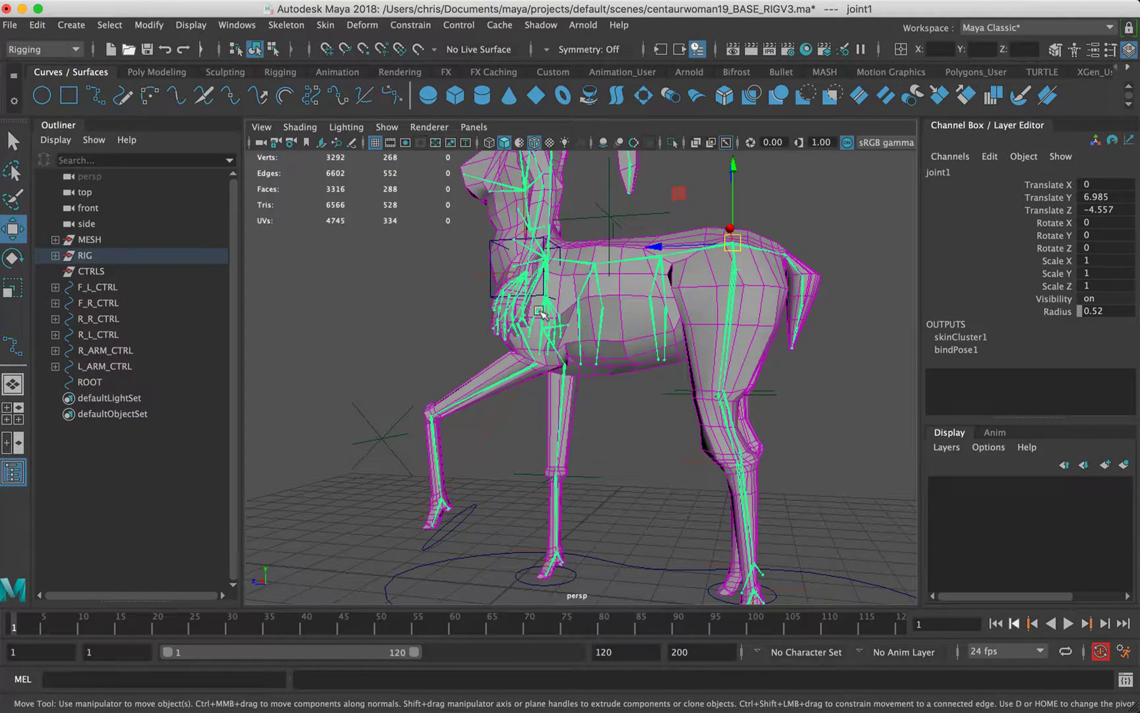
left_click_drag(540, 313, 461, 415, "alt")
key("e")
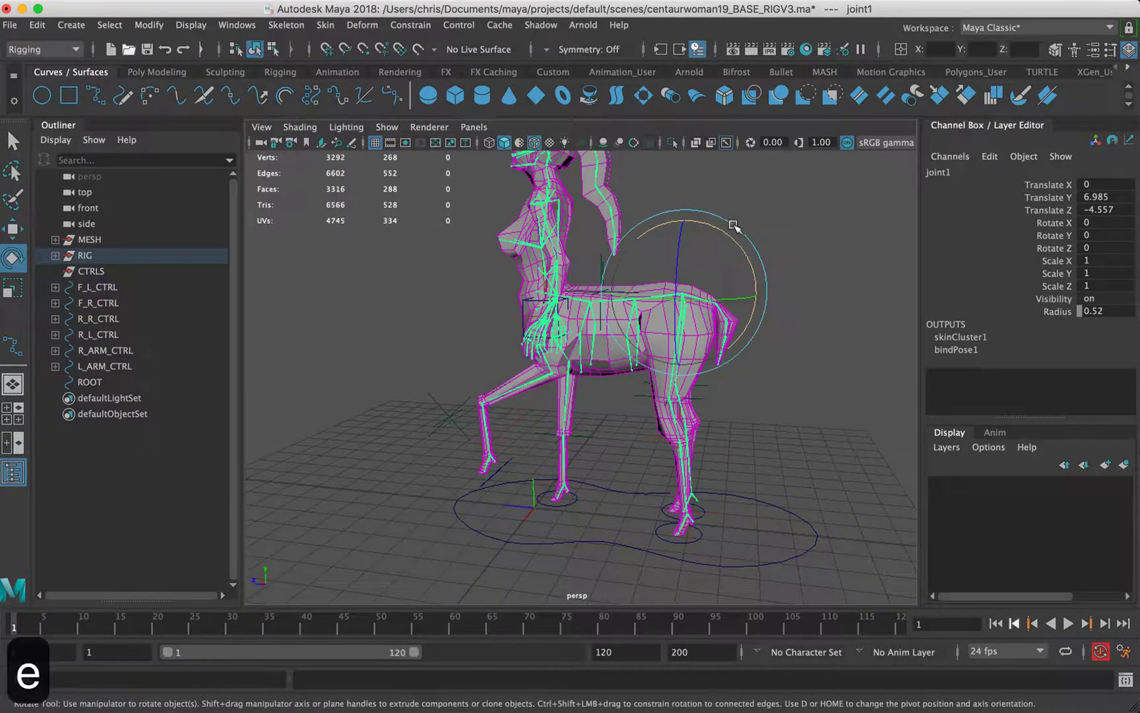
left_click_drag(730, 235, 747, 270)
key("w")
left_click_drag(690, 226, 691, 255)
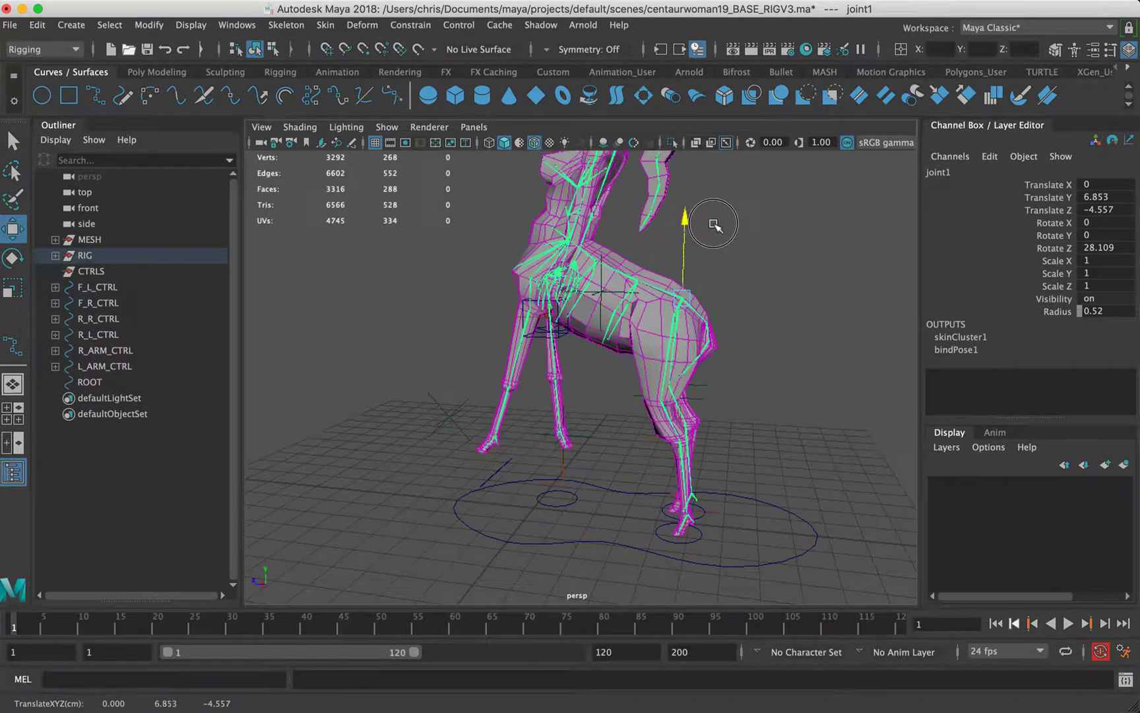
Set joint1's Z rotation to 0, and rotate it about Z again to rear the front of the body up
key("e")
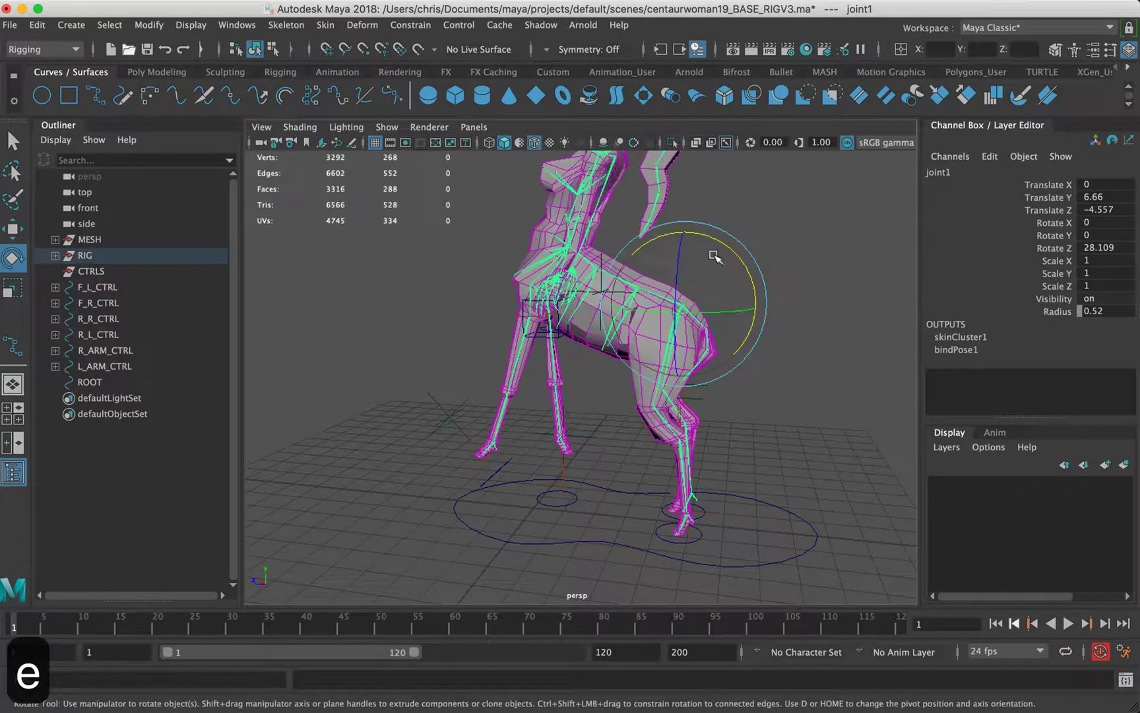
left_click_drag(714, 239, 716, 242)
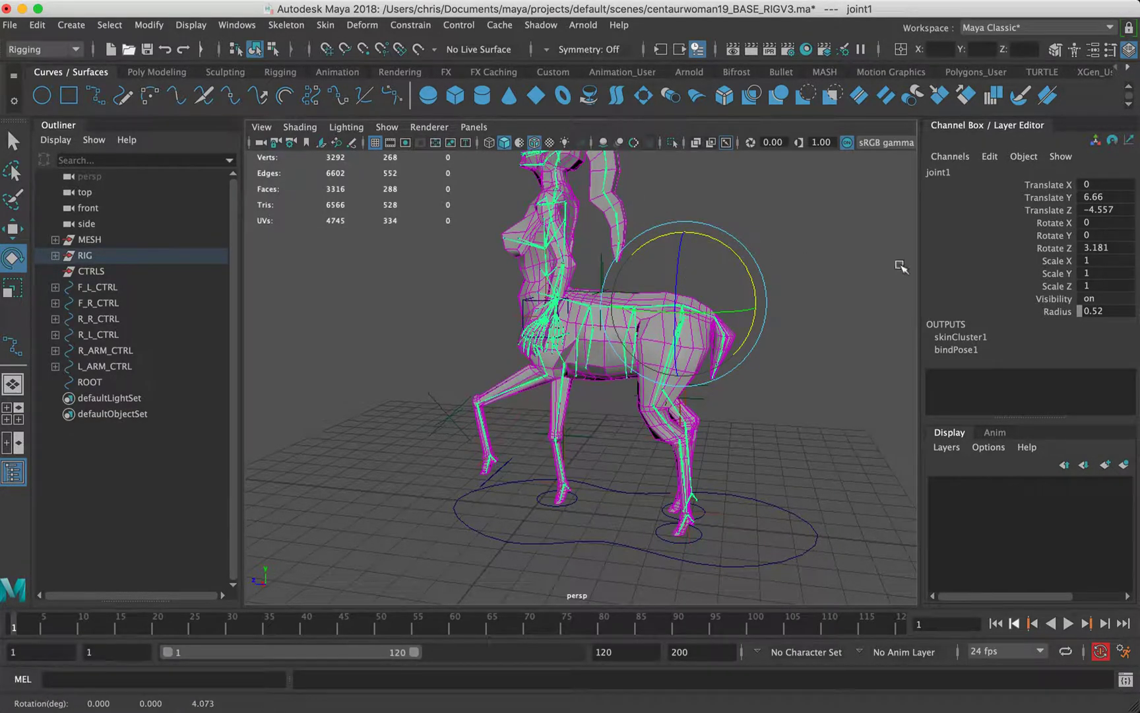
key("Return")
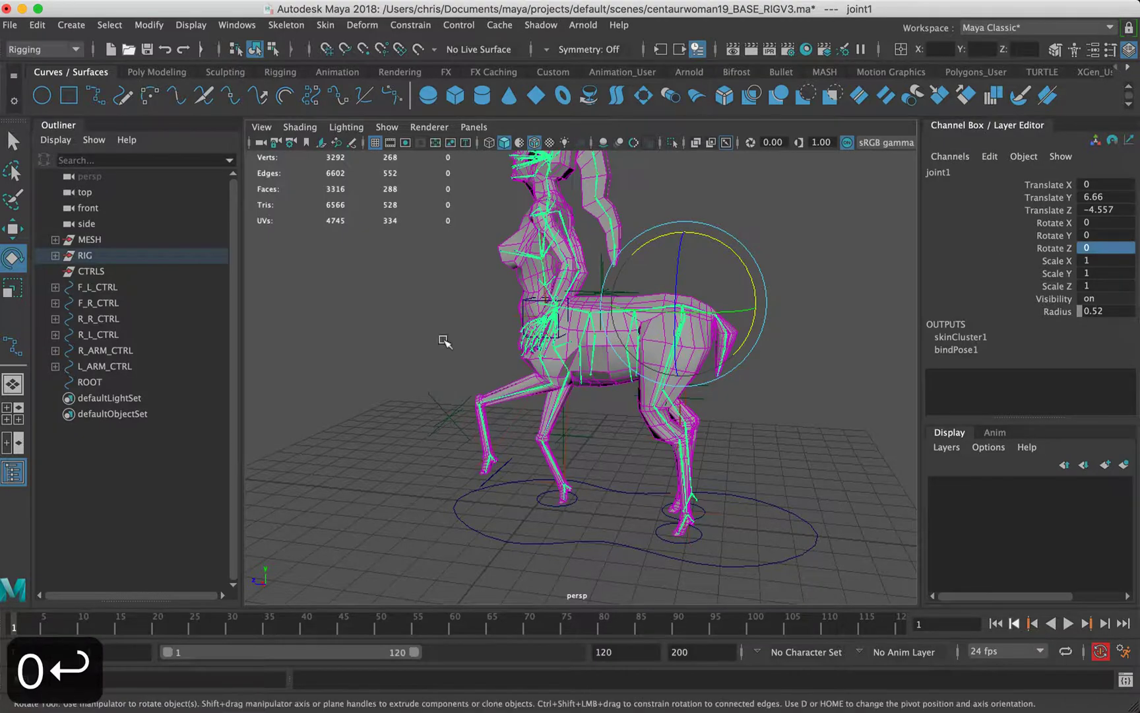
left_click_drag(456, 432, 537, 409, "alt")
middle_click_drag(471, 377, 560, 364, "alt")
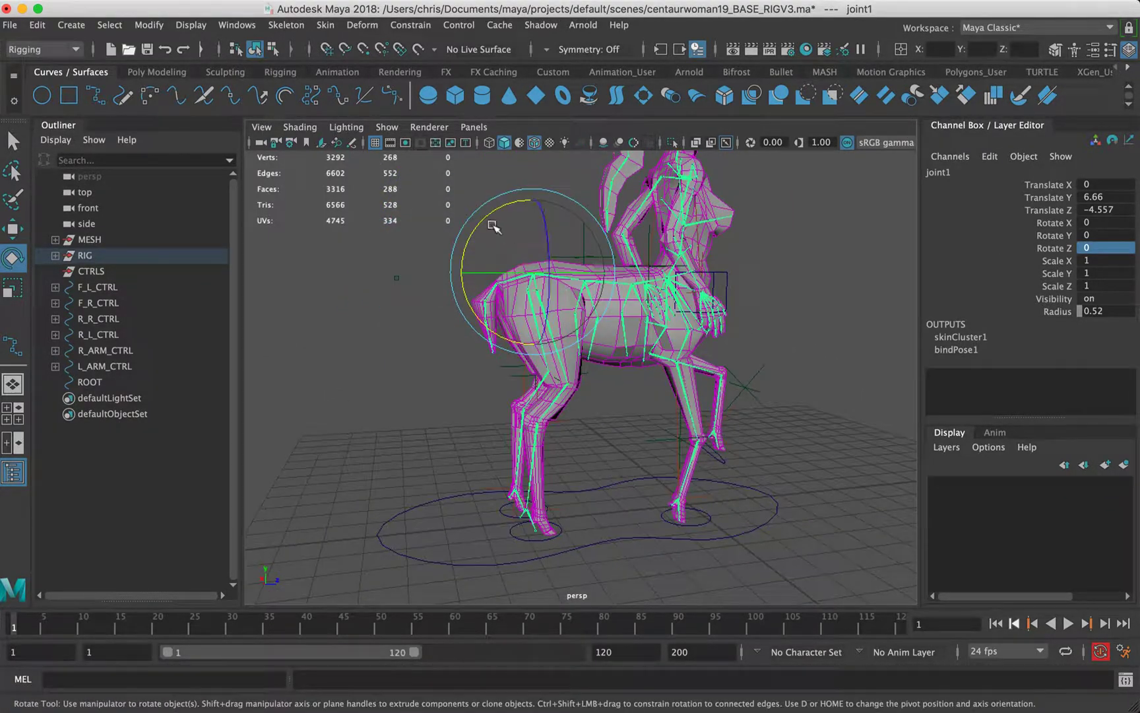
left_click_drag(494, 227, 519, 292)
Rotate the tail joints, starting at joint76, about Z to swing the tail away from the hindquarters
key("w")
left_click(481, 328)
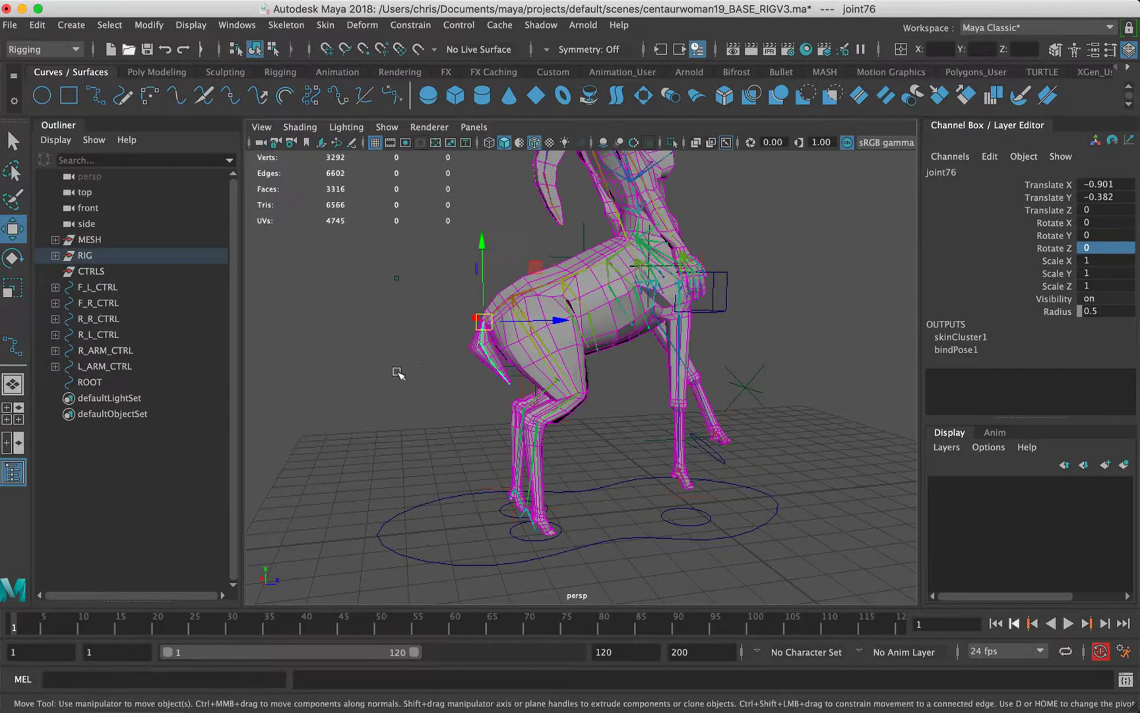
right_click_drag(394, 374, 443, 310, "alt")
key("e")
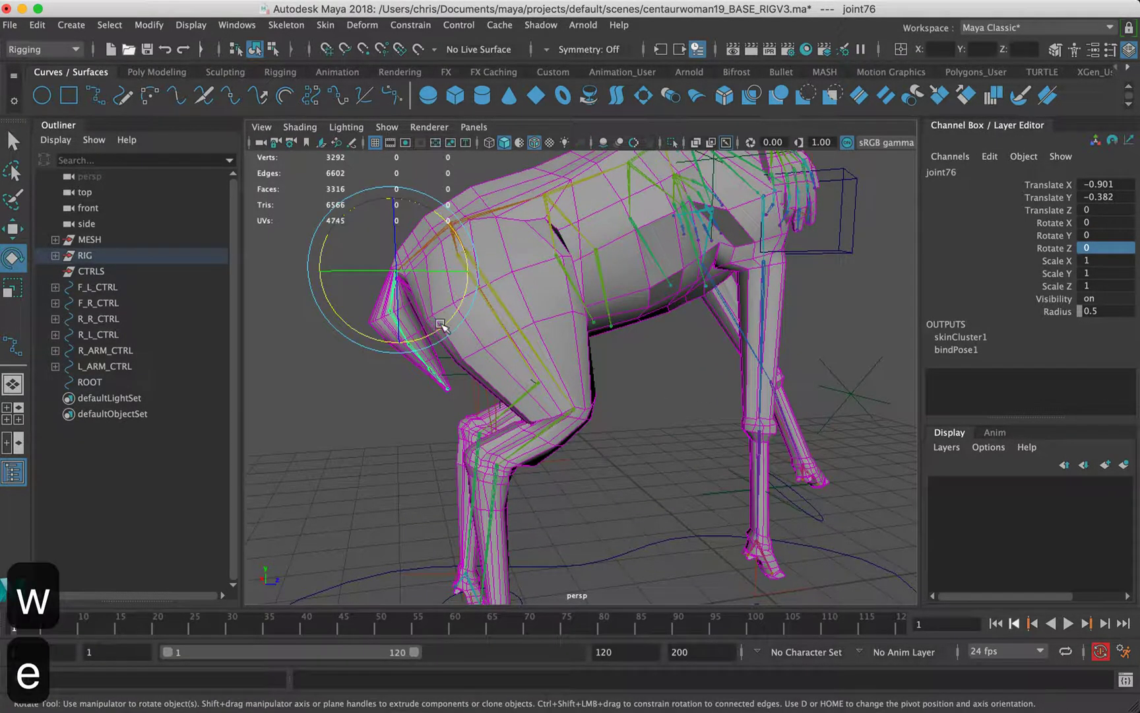
left_click_drag(440, 325, 412, 389)
left_click(356, 353)
left_click(365, 342)
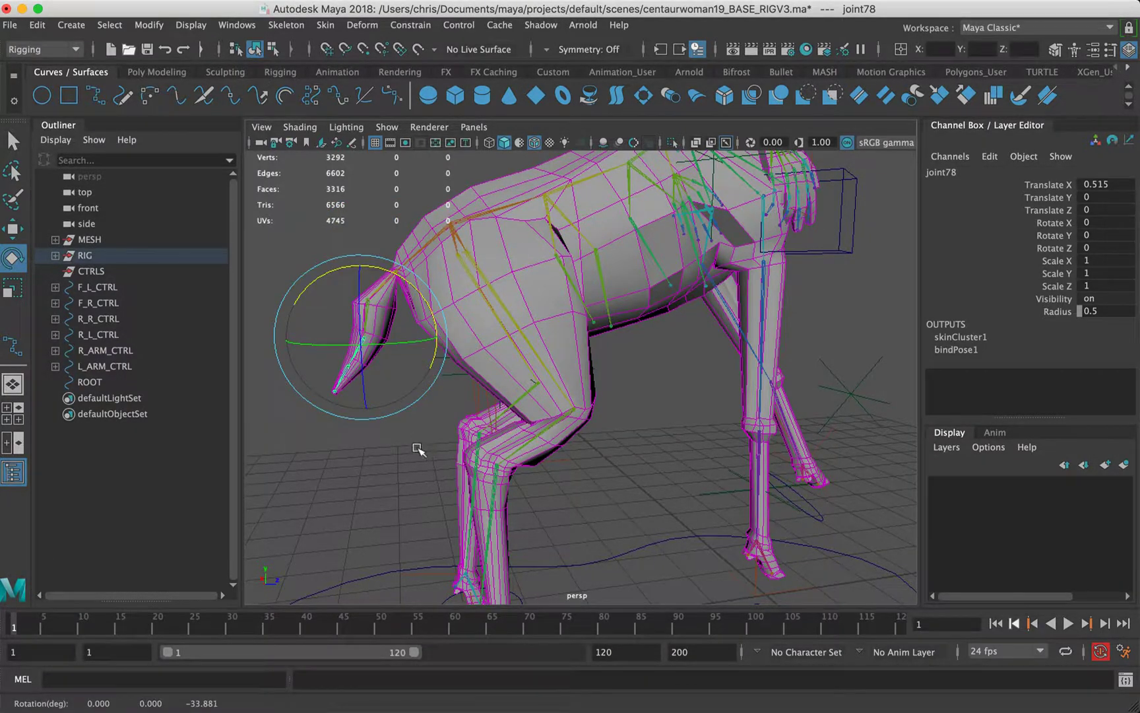
left_click(419, 449)
Raise the front left hoof by moving F_L_CTRL to about X -0.051, Y 3.332, Z 1.038, and shift locator2 outward in X
left_click_drag(762, 275, 345, 462, "alt")
left_click(398, 545)
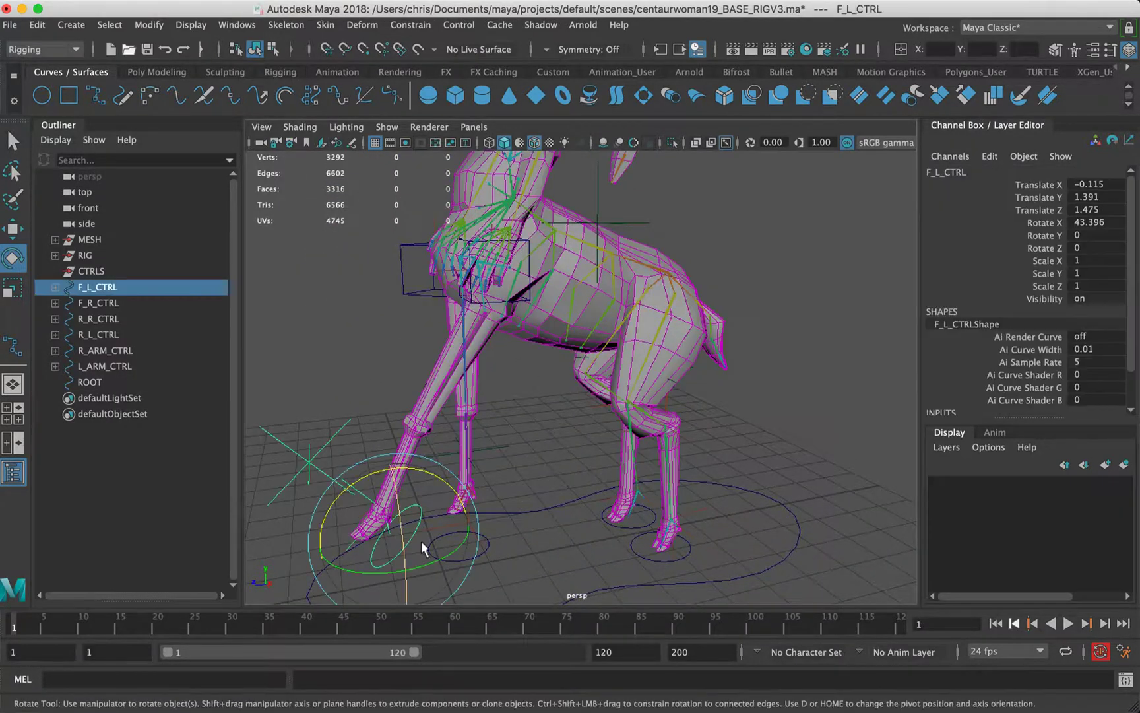
key("w")
left_click_drag(428, 535, 414, 437, "alt")
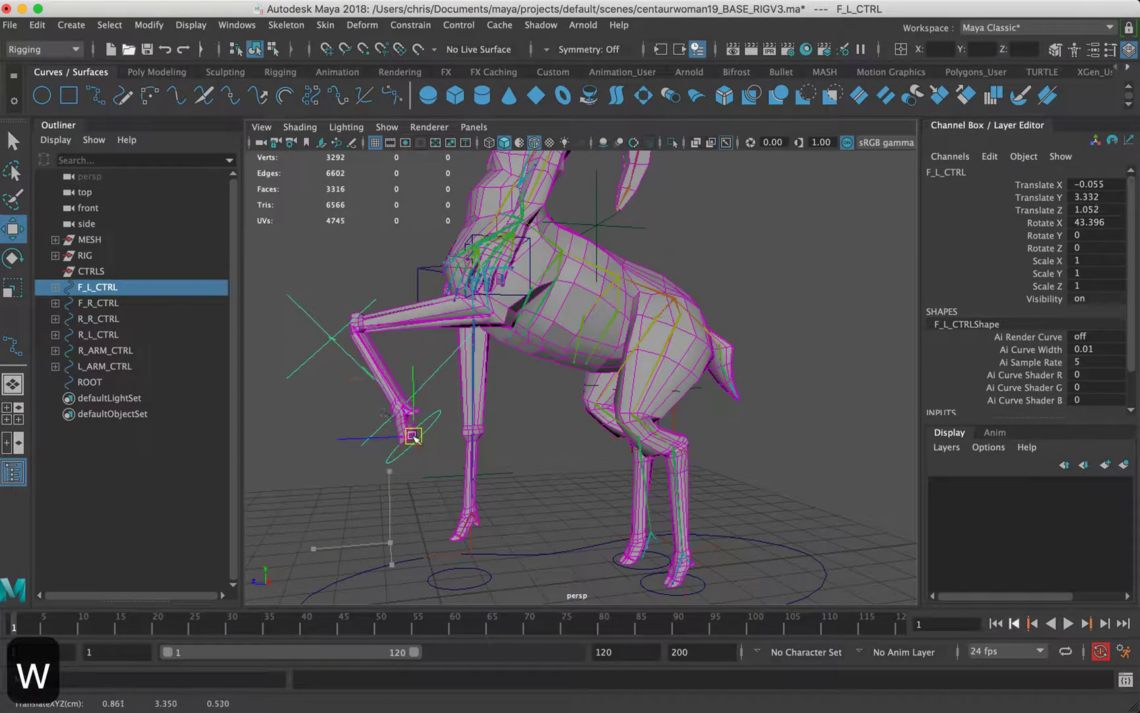
left_click(326, 336)
left_click_drag(333, 392, 519, 391, "alt")
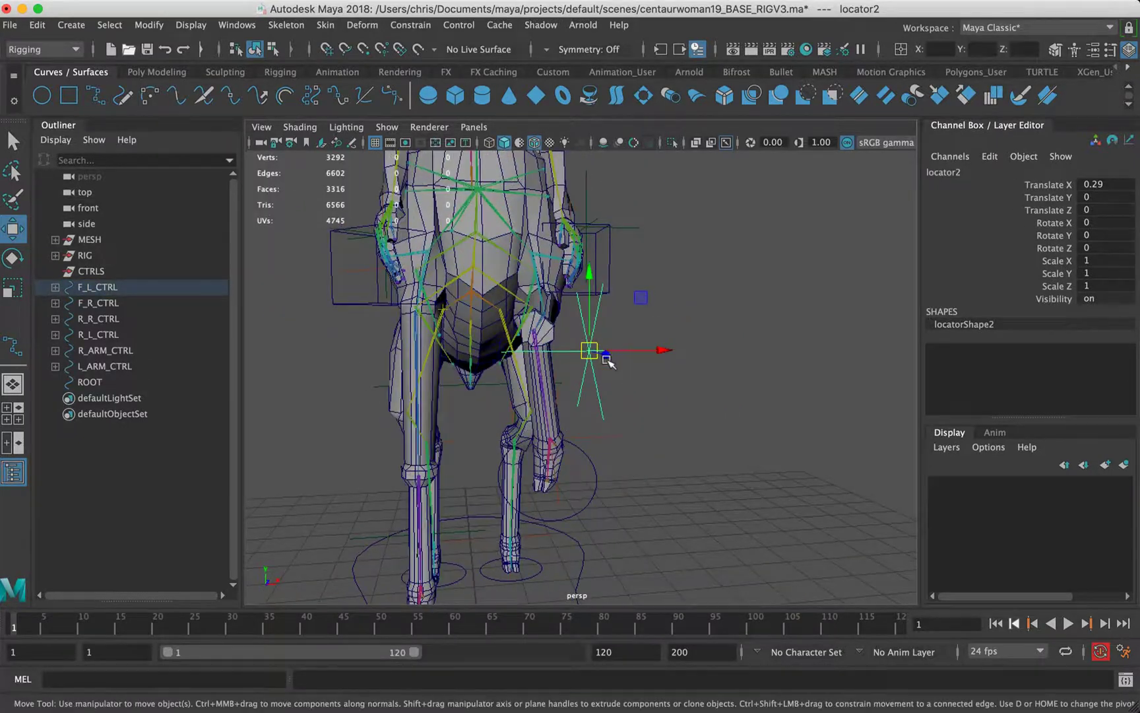
left_click_drag(584, 350, 623, 349)
Rotate F_L_CTRL to about X 43°, Y -5.3°, Z 2° and move it to about X 0.184, Y 2.903, Z 1.125
left_click(592, 472)
key("e")
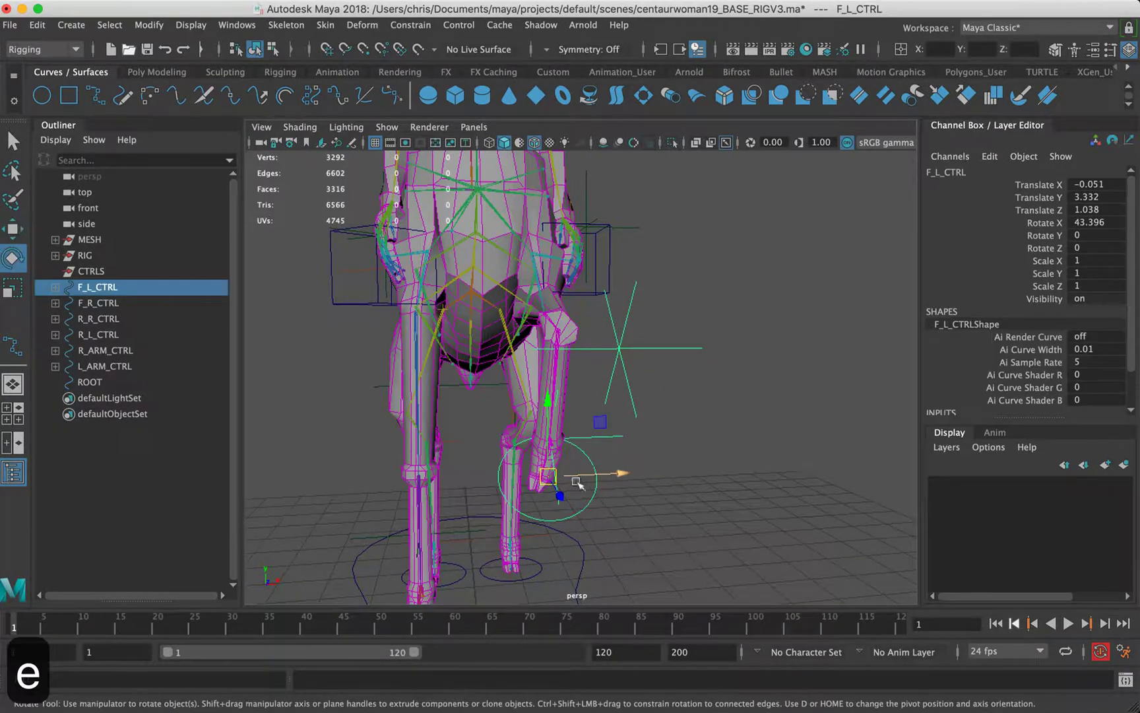
left_click_drag(579, 492, 605, 484)
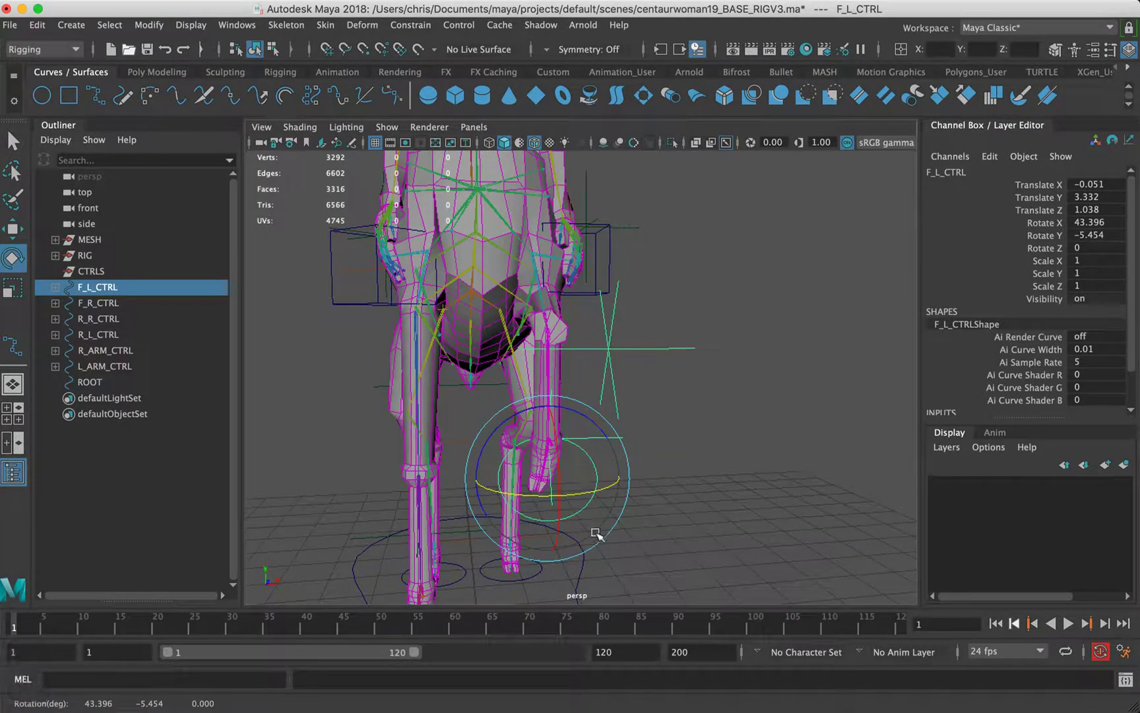
key("w")
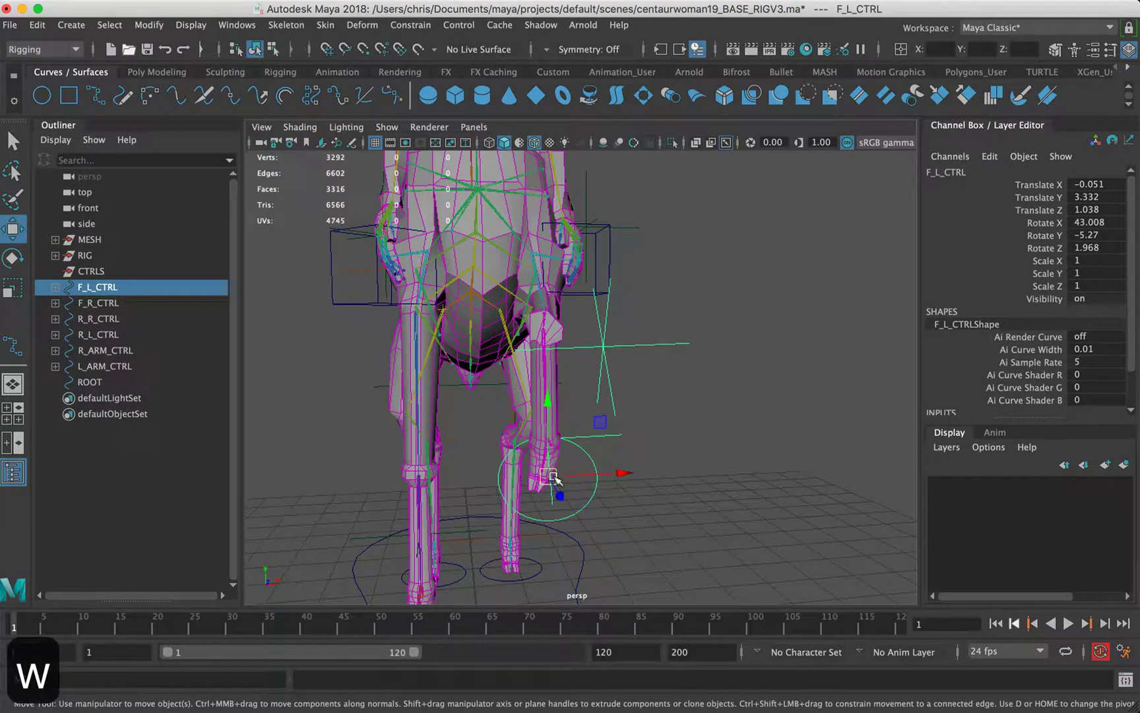
left_click_drag(553, 476, 574, 505)
left_click_drag(611, 514, 402, 485, "alt")
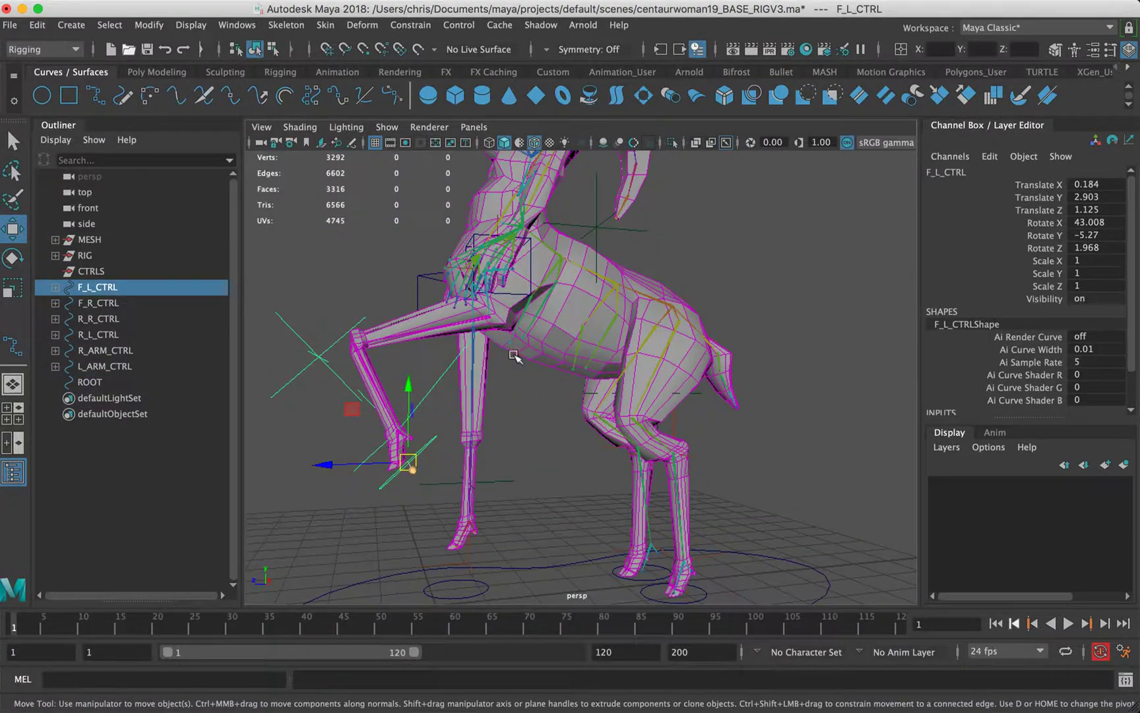
Lift the front right hoof by moving F_R_CTRL to about X 0.125, Y 2.25, Z 0.098
left_click_drag(513, 356, 594, 297, "alt")
left_click(526, 508)
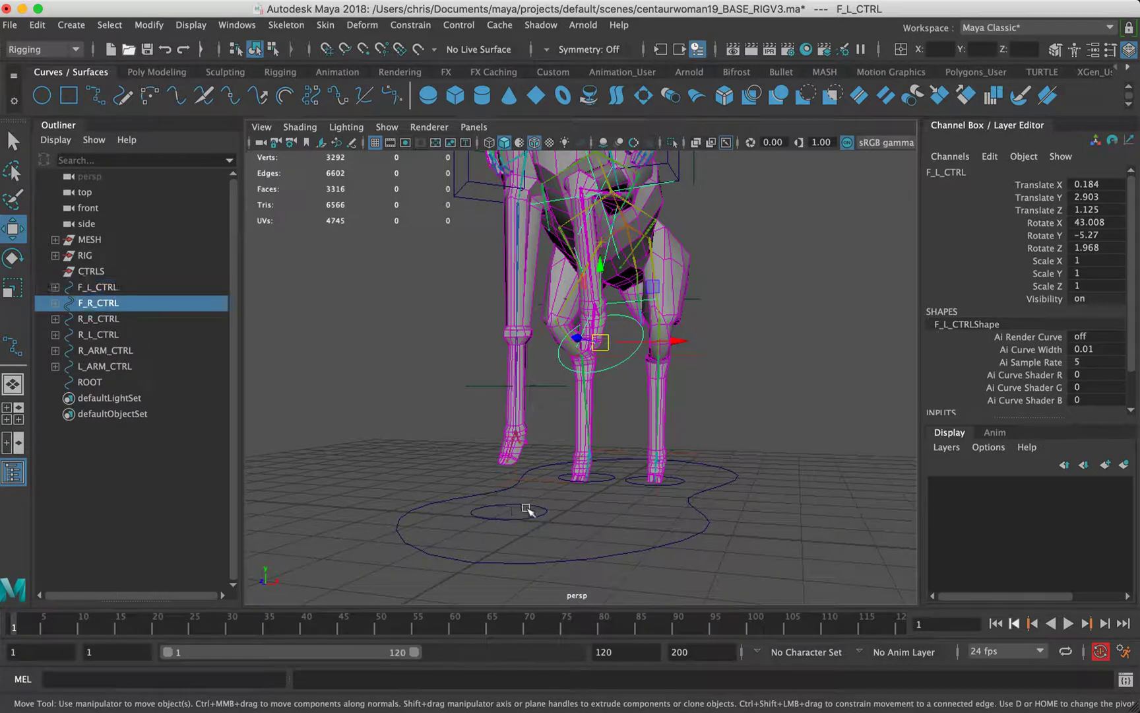
left_click_drag(515, 509, 584, 480)
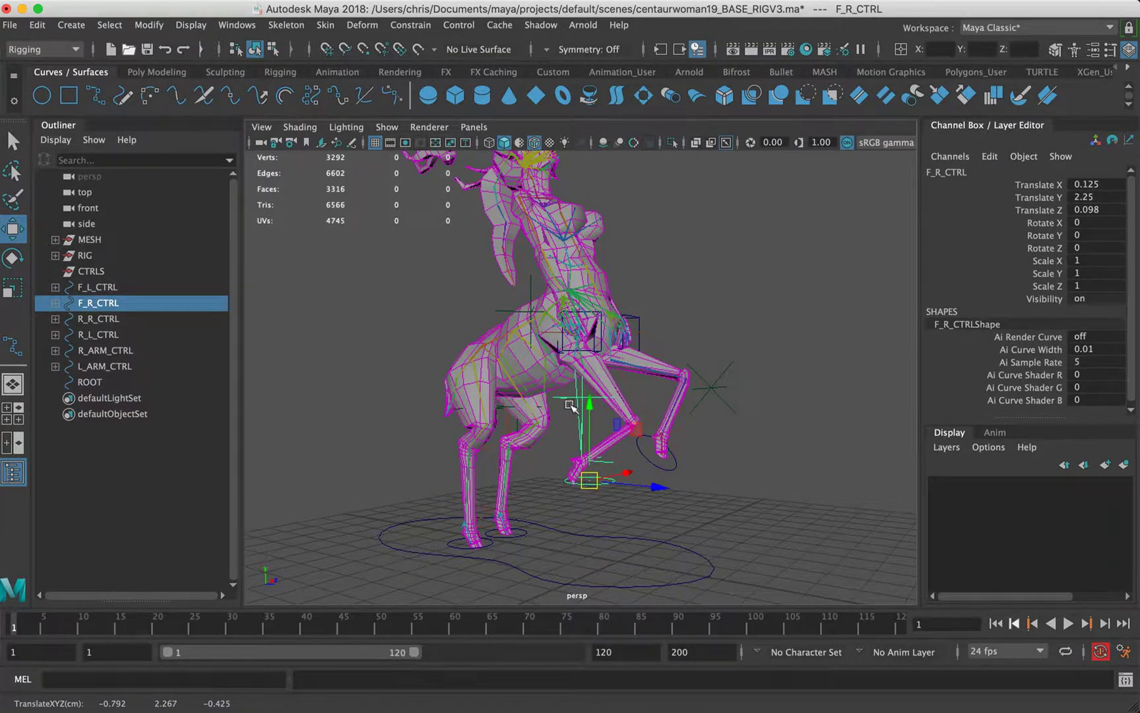
Rotate F_R_CTRL to about 36.5° in X to angle the raised front right hoof
left_click(571, 404)
left_click_drag(616, 420, 346, 411, "alt")
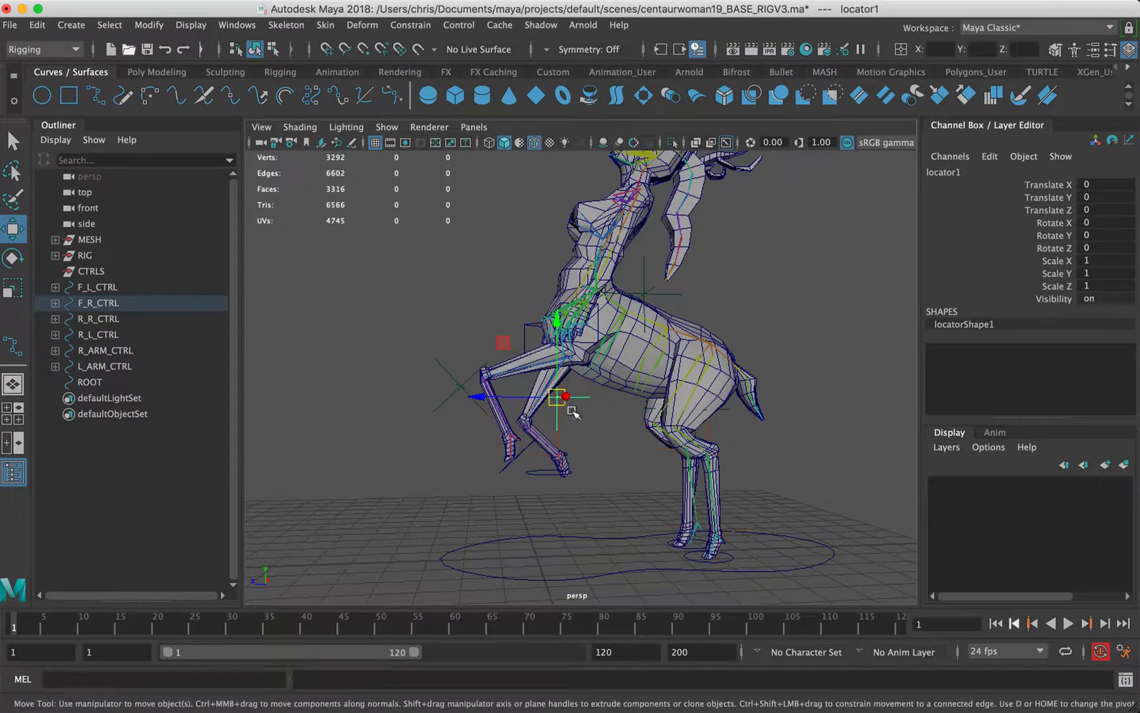
left_click_drag(574, 412, 687, 420, "alt")
left_click_drag(614, 404, 624, 484)
left_click(601, 489)
left_click(598, 486)
key("e")
Move R_ARM_CTRL upward to bend the right arm and bring its hand in front of the torso
left_click_drag(618, 423, 509, 400, "alt")
middle_click_drag(502, 326, 487, 395, "alt")
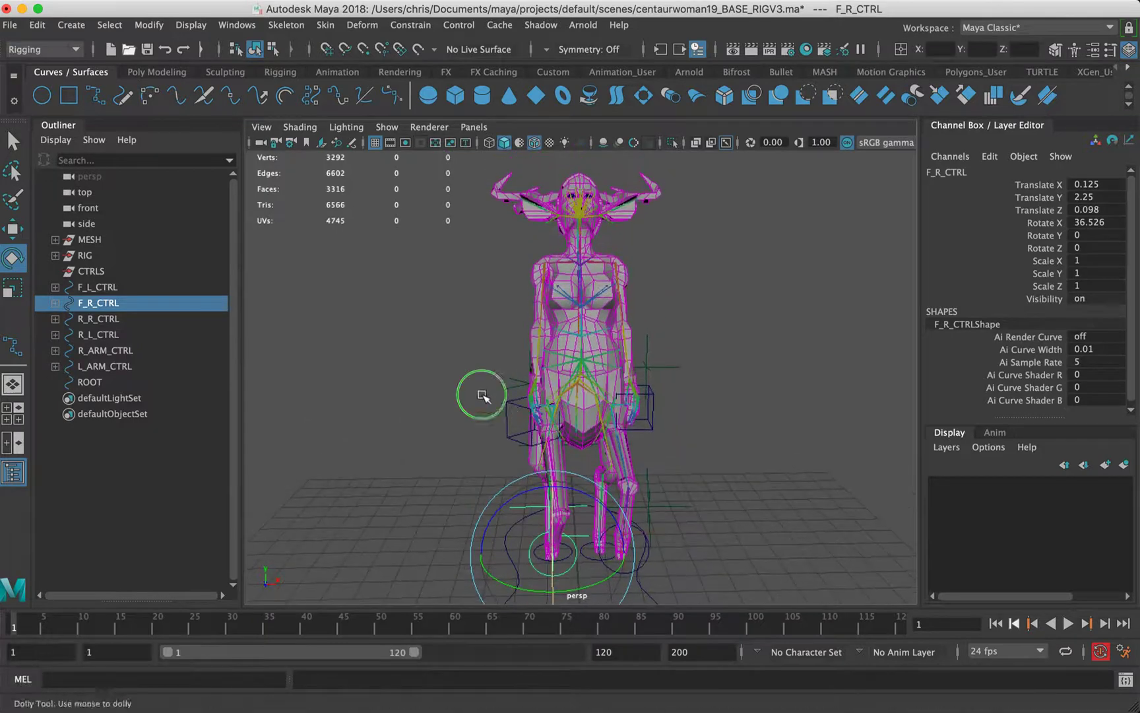
right_click_drag(484, 395, 566, 370, "alt")
left_click(470, 432)
key("w")
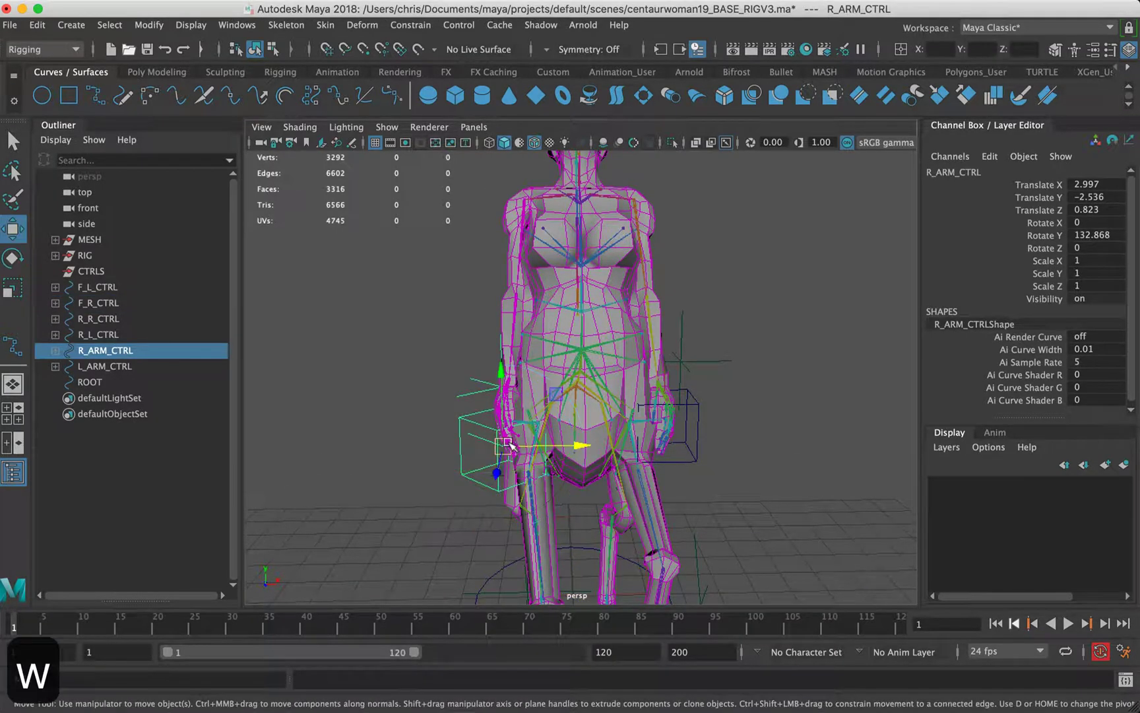
left_click_drag(505, 445, 476, 269)
Move R_ARM_CTRL to about X 3.641, Y 1.76, Z 1.114 and lower the elbow locator to raise the right forearm
left_click_drag(470, 336, 660, 367, "alt")
left_click(577, 297)
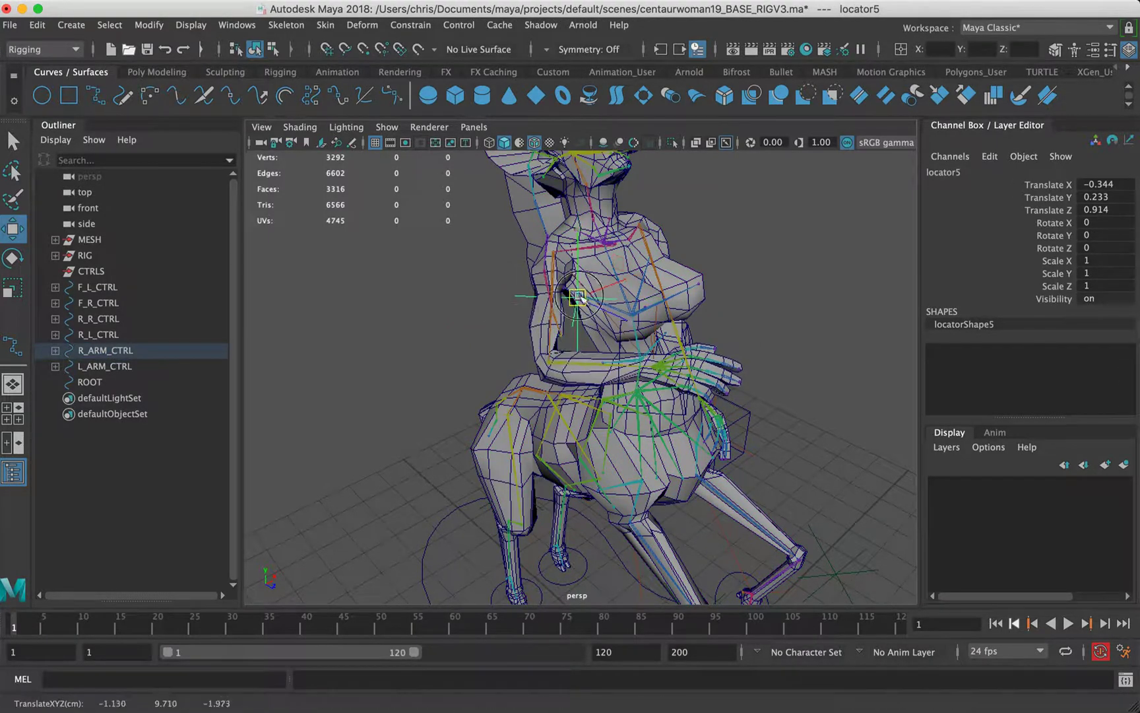
left_click_drag(499, 364, 510, 381)
left_click_drag(648, 387, 717, 226, "alt")
left_click(694, 284)
left_click(632, 337)
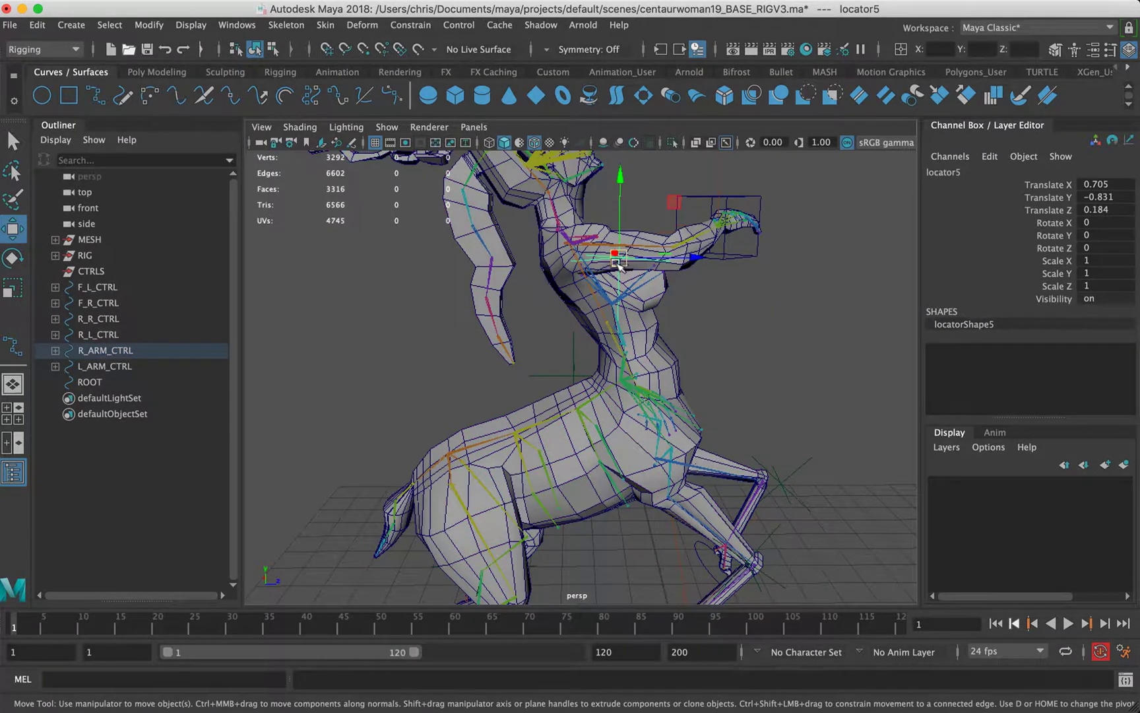
Refine the right arm's pose with its arm and elbow controls so the raised hand sits in front of the face
left_click(744, 251)
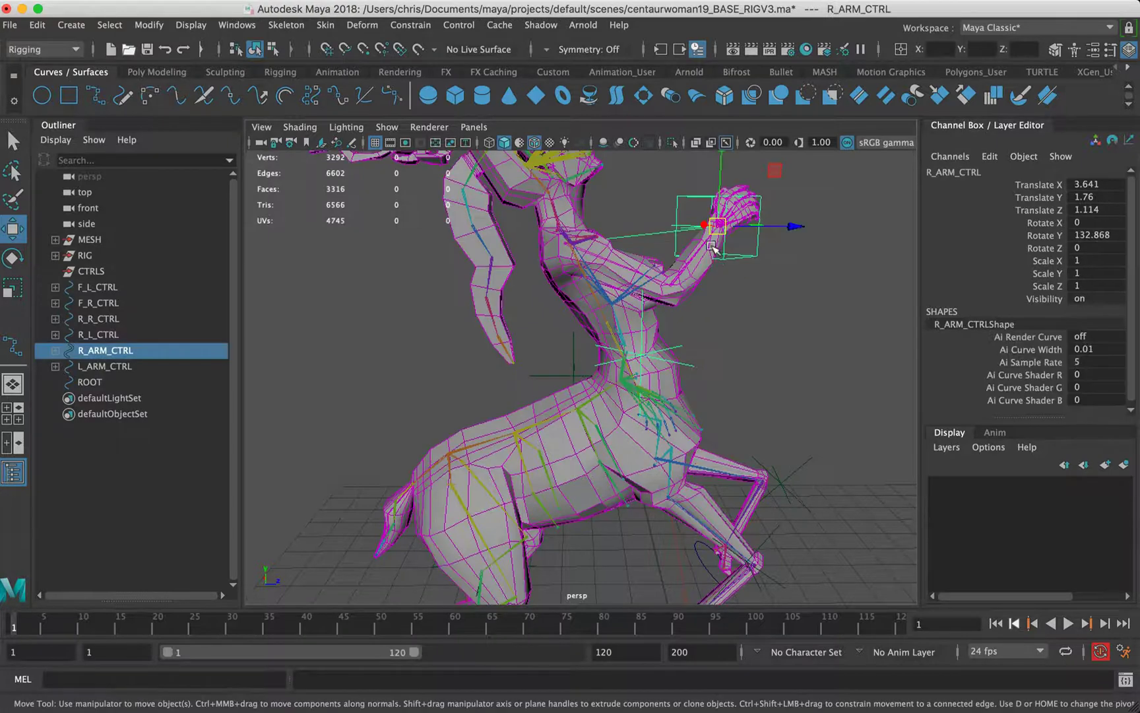
left_click_drag(744, 251, 415, 303, "alt")
left_click(507, 304)
left_click_drag(521, 306, 547, 332)
left_click_drag(526, 262, 488, 254, "alt")
left_click(481, 262)
left_click_drag(440, 327, 568, 363, "alt")
left_click(500, 363)
Create a polygon cylinder at the scene origin as a prop for the raised hand
left_click_drag(630, 277, 454, 272, "alt")
right_click_drag(454, 272, 634, 231, "alt")
middle_click_drag(634, 231, 787, 377, "alt")
right_click_drag(468, 336, 428, 319, "alt")
left_click(161, 73)
left_click(96, 97)
Move the cylinder to the raised right hand, snapping it to about X -0.051, Y 12.136, Z -1.079
middle_click_drag(660, 475, 670, 280, "alt")
left_click_drag(554, 288, 506, 290, "alt")
middle_click_drag(507, 290, 512, 192, "alt")
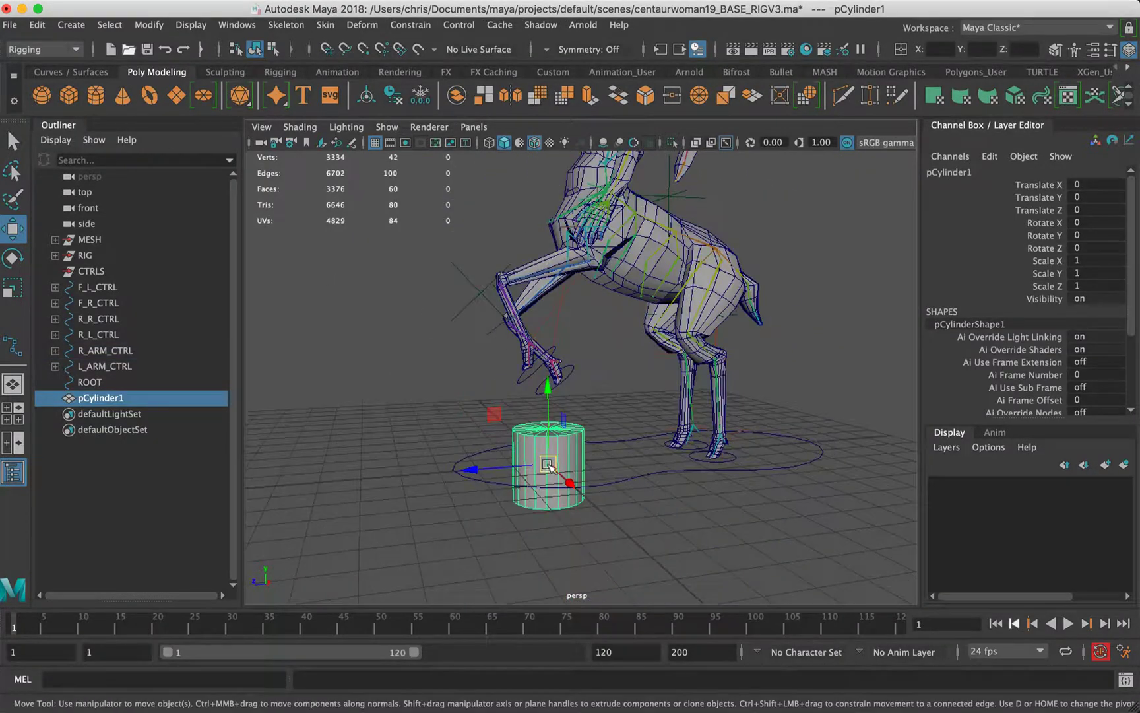
left_click_drag(549, 469, 528, 215)
middle_click_drag(528, 214, 514, 365, "alt")
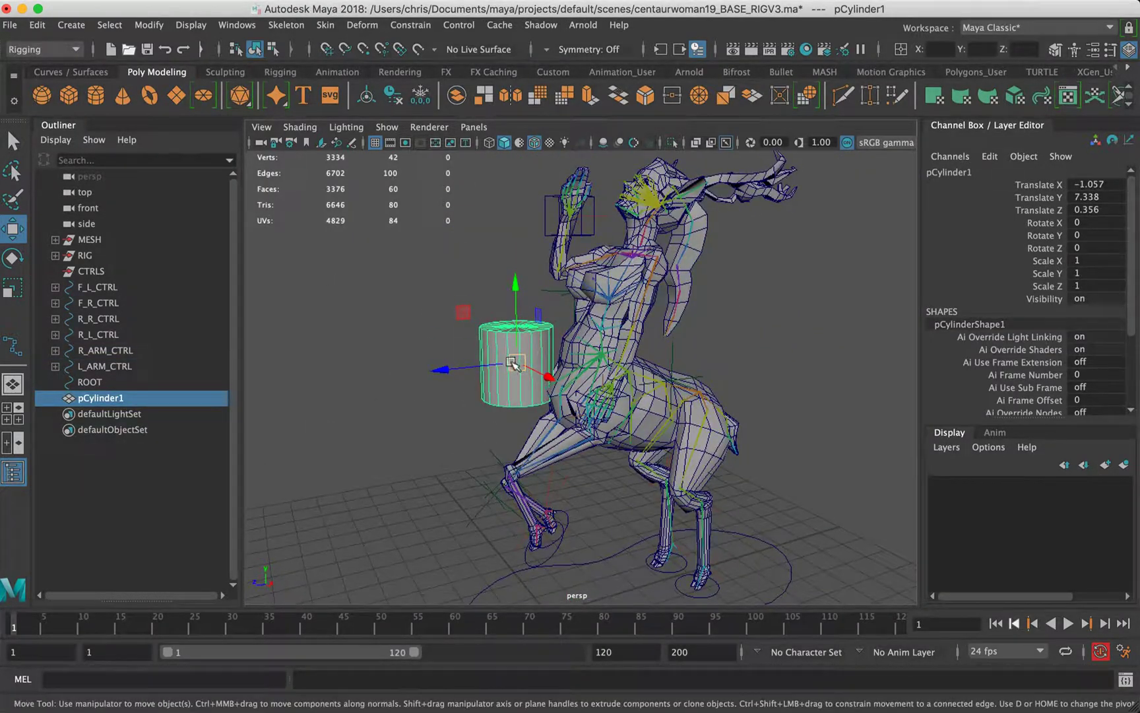
key("v")
left_click_drag(513, 365, 584, 192)
key("f")
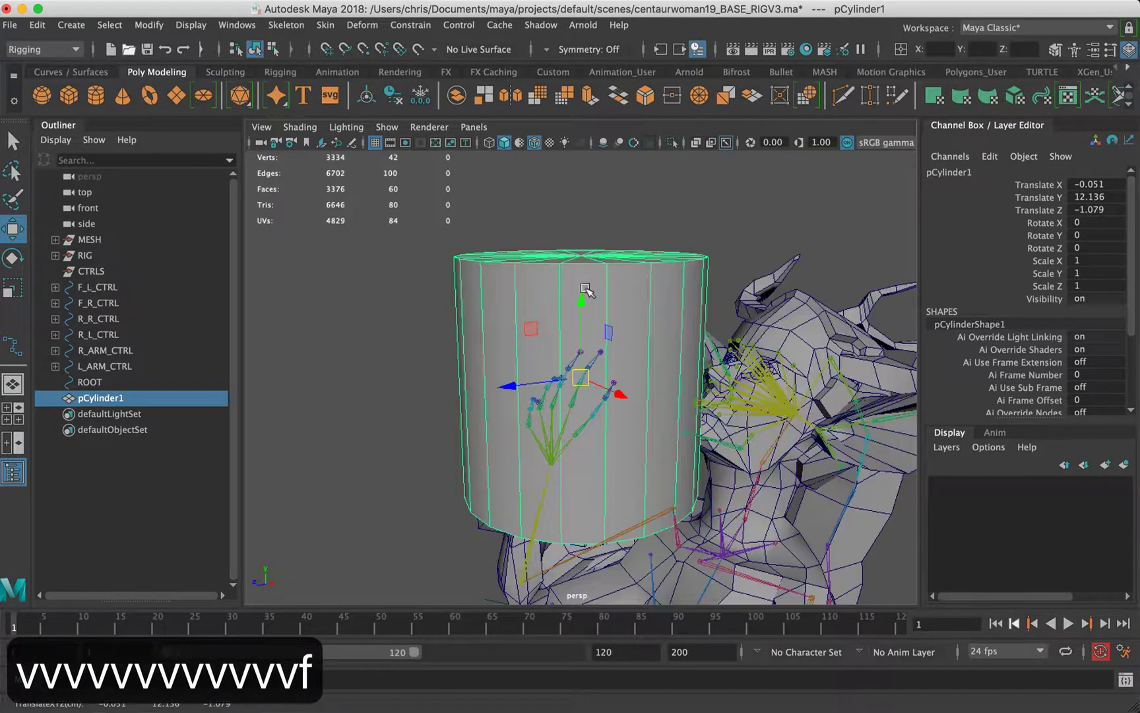
Scale the cylinder uniformly to about 0.302 and rotate it to about -88.154° in X
key("r")
left_click_drag(581, 378, 438, 386)
key("e")
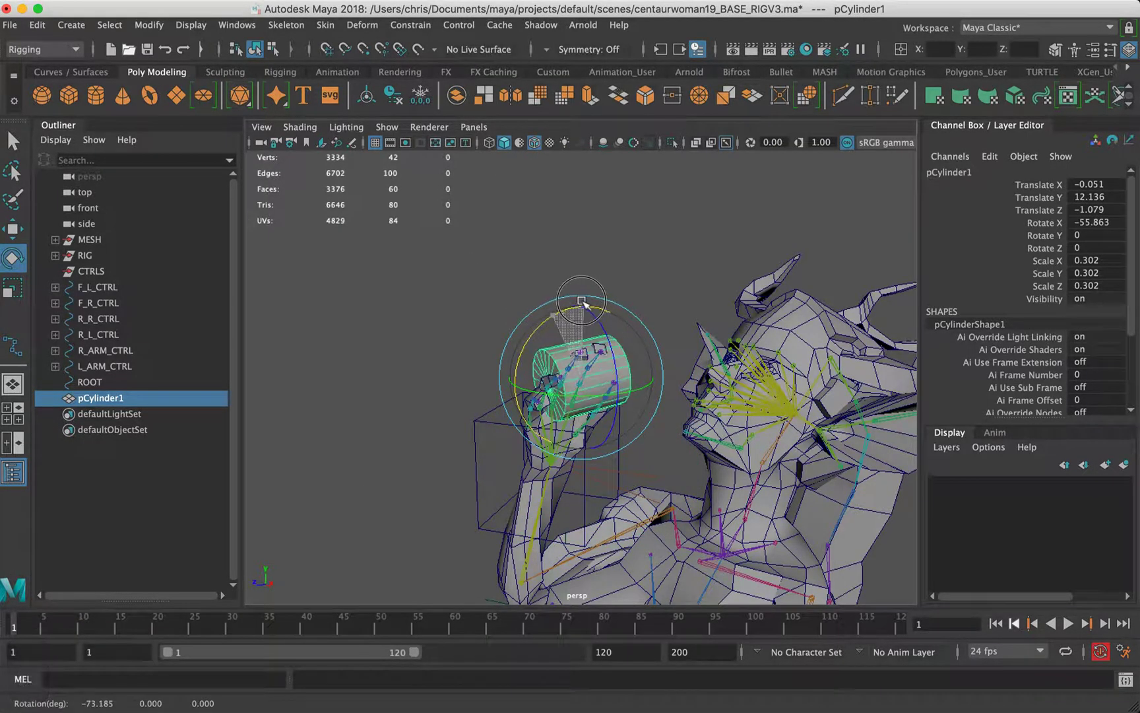
Shift the cylinder to about X 0.365 and scale it to about 0.382 in X and Z and 0.787 in Y
key("w")
key("r")
left_click_drag(627, 396, 758, 375)
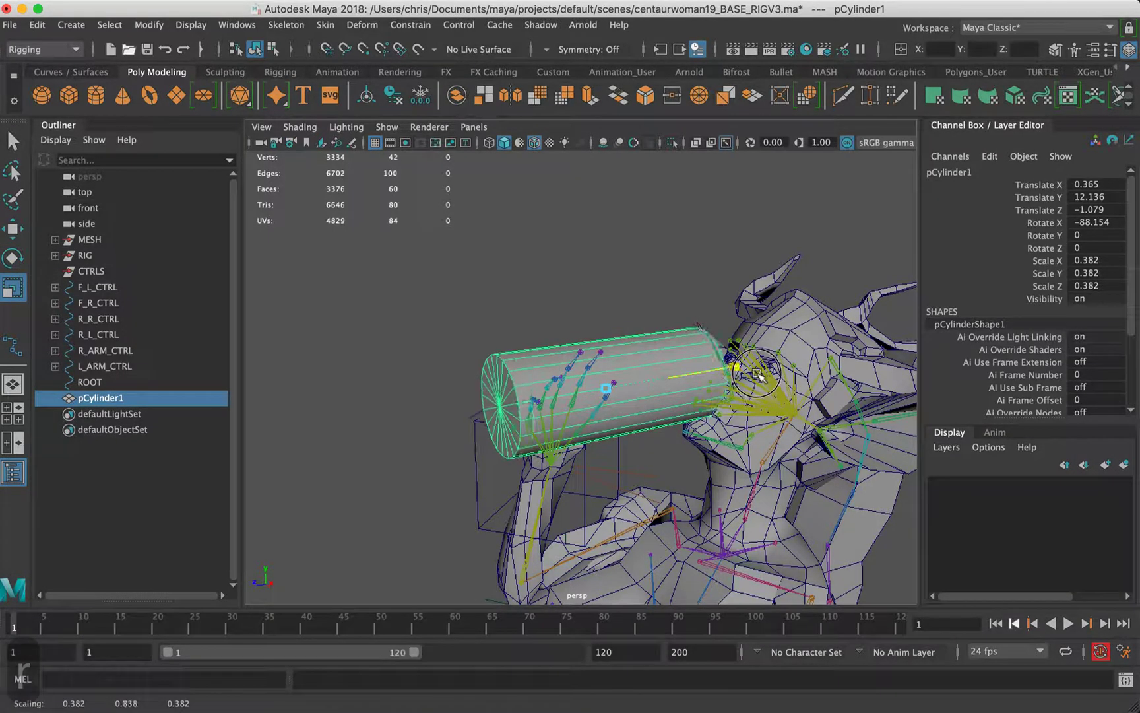
key("e")
key("w")
Move the cylinder to about Y 11.985, Z -1.433 to line it up with the hand and face
left_click_drag(611, 422, 598, 391, "alt")
left_click_drag(508, 379, 552, 379)
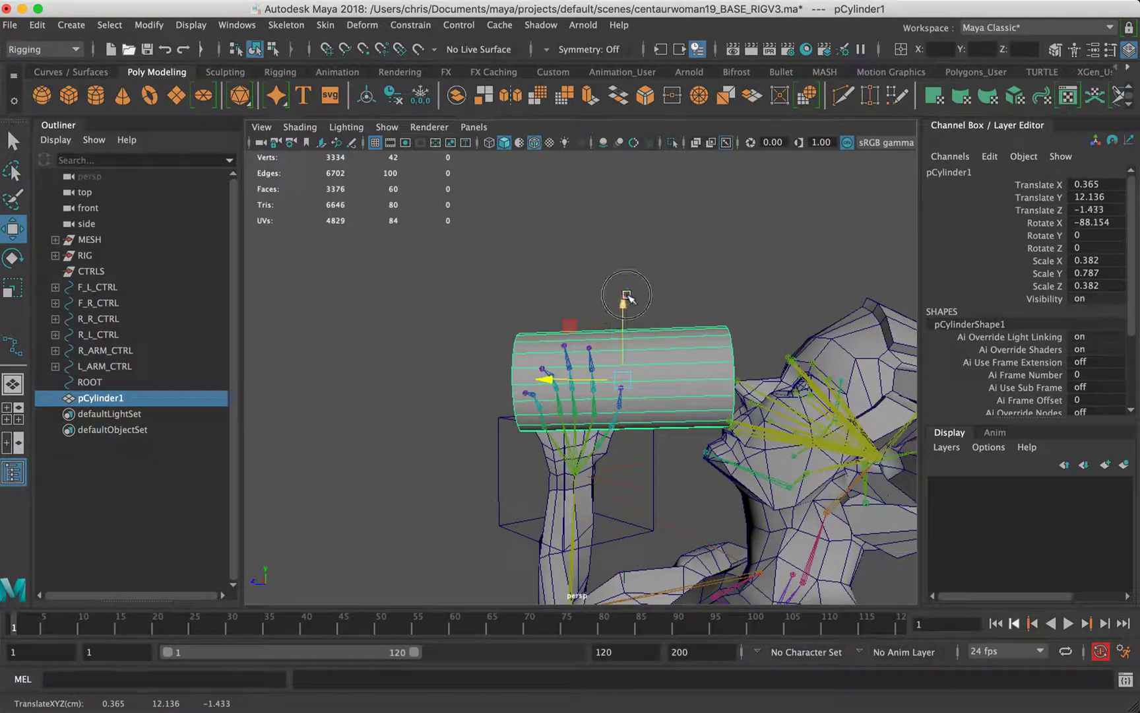
left_click_drag(626, 295, 625, 318)
left_click_drag(624, 346, 832, 366, "alt")
left_click(831, 367)
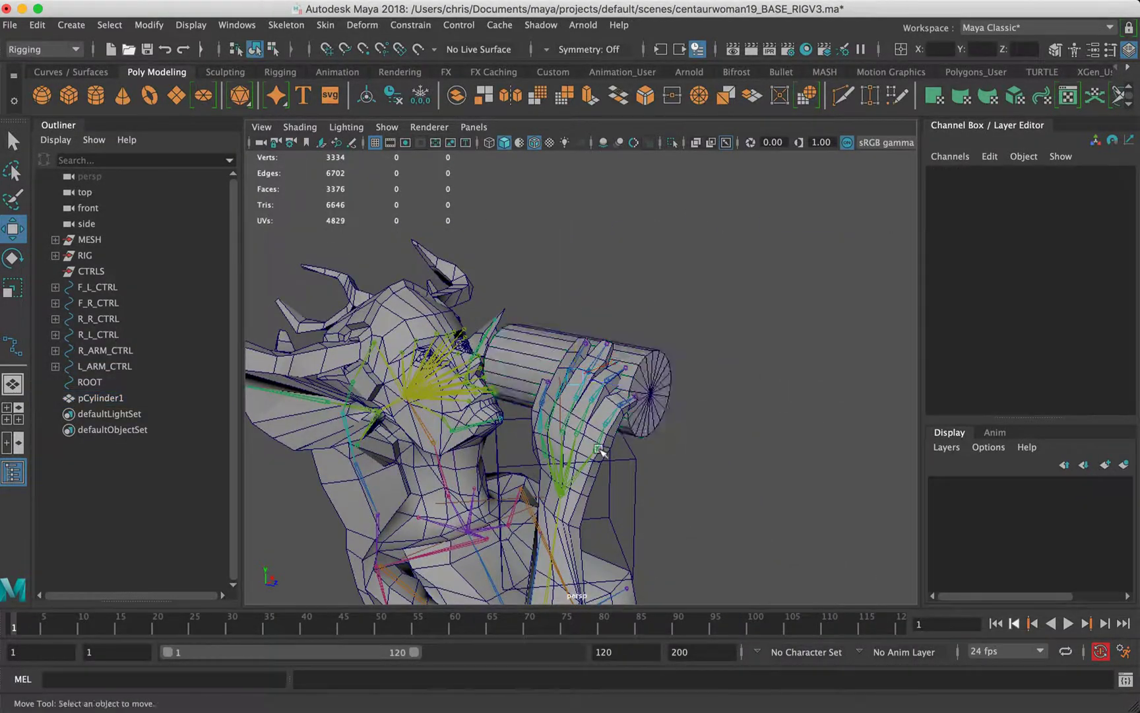
Slim the cylinder to about 0.31 in X and Z, lengthen it to 0.799 in Y, and nudge it slightly down
left_click_drag(599, 450, 540, 249, "alt")
left_click(508, 371)
key("r")
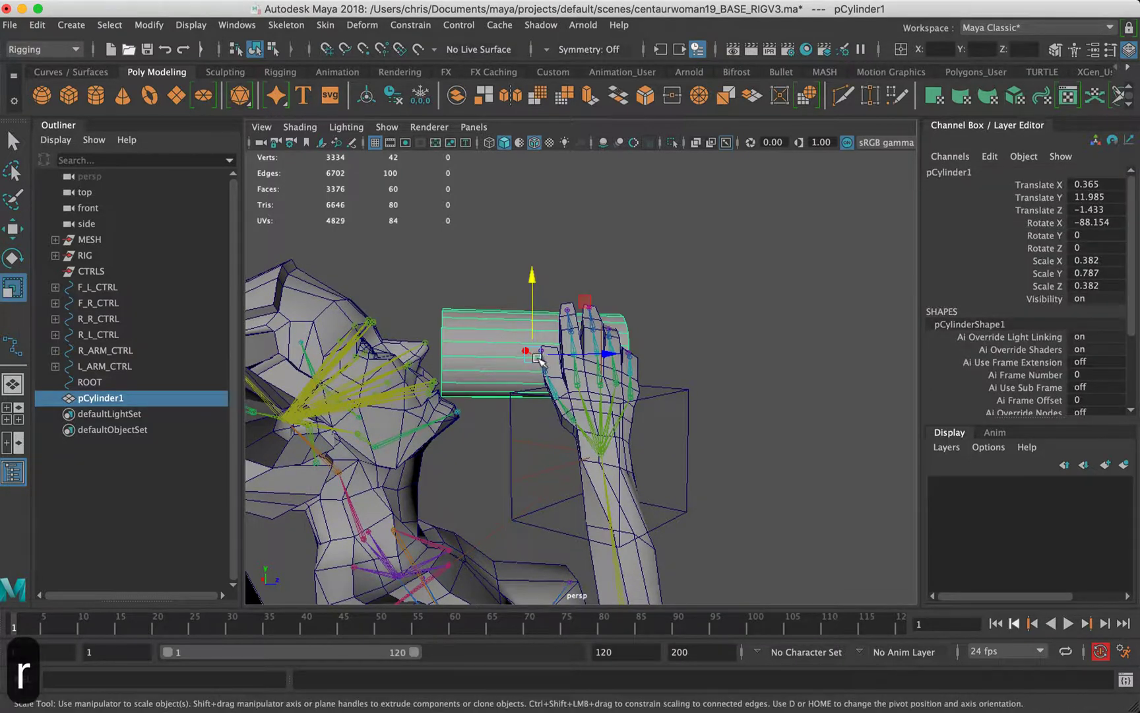
left_click_drag(539, 359, 517, 358)
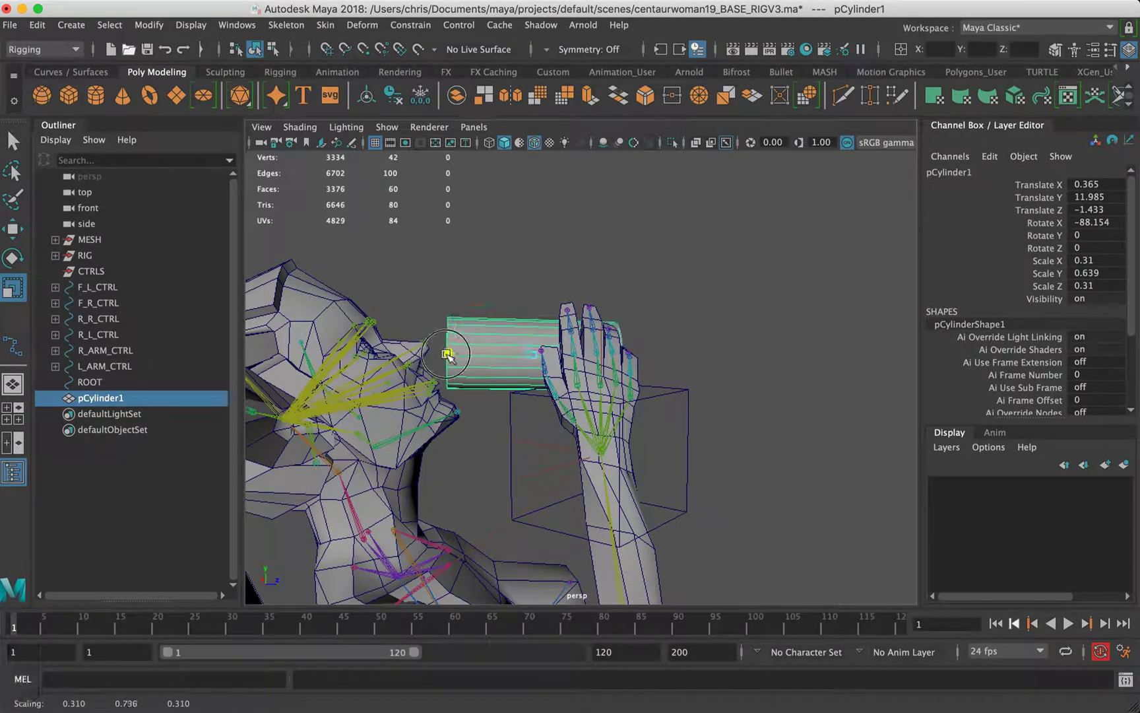
key("e")
key("w")
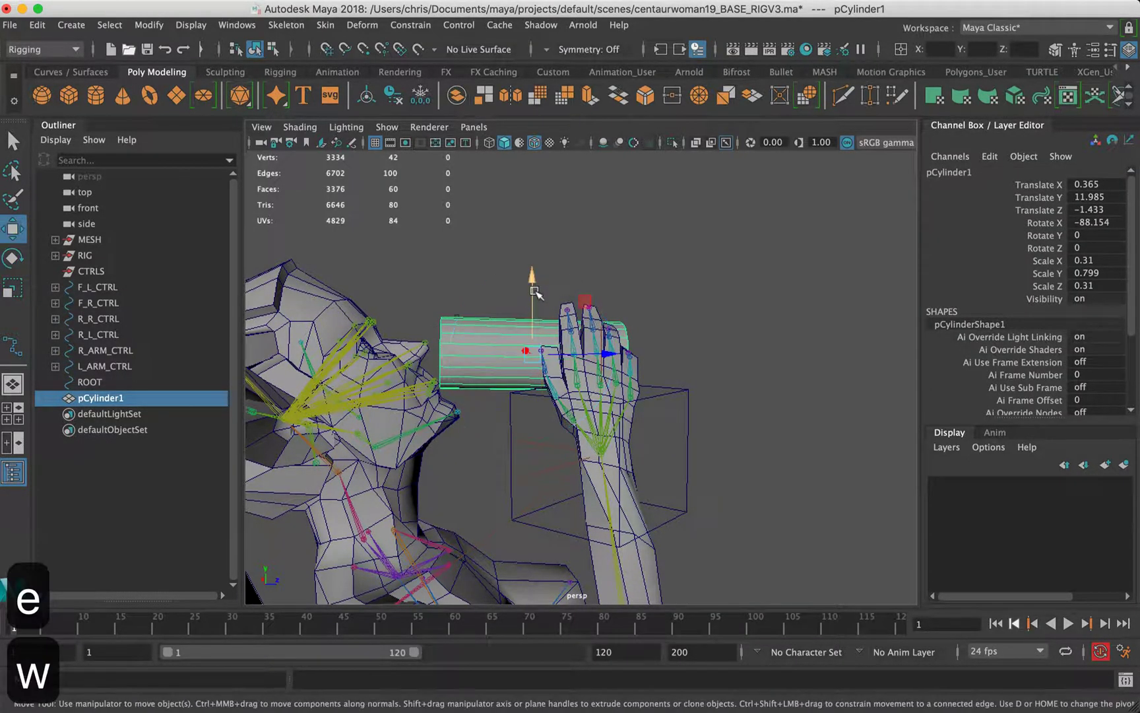
left_click_drag(539, 291, 538, 296)
left_click(647, 335)
Select the base and middle joints of the raised right hand's four fingers
left_click_drag(650, 340, 385, 393, "alt")
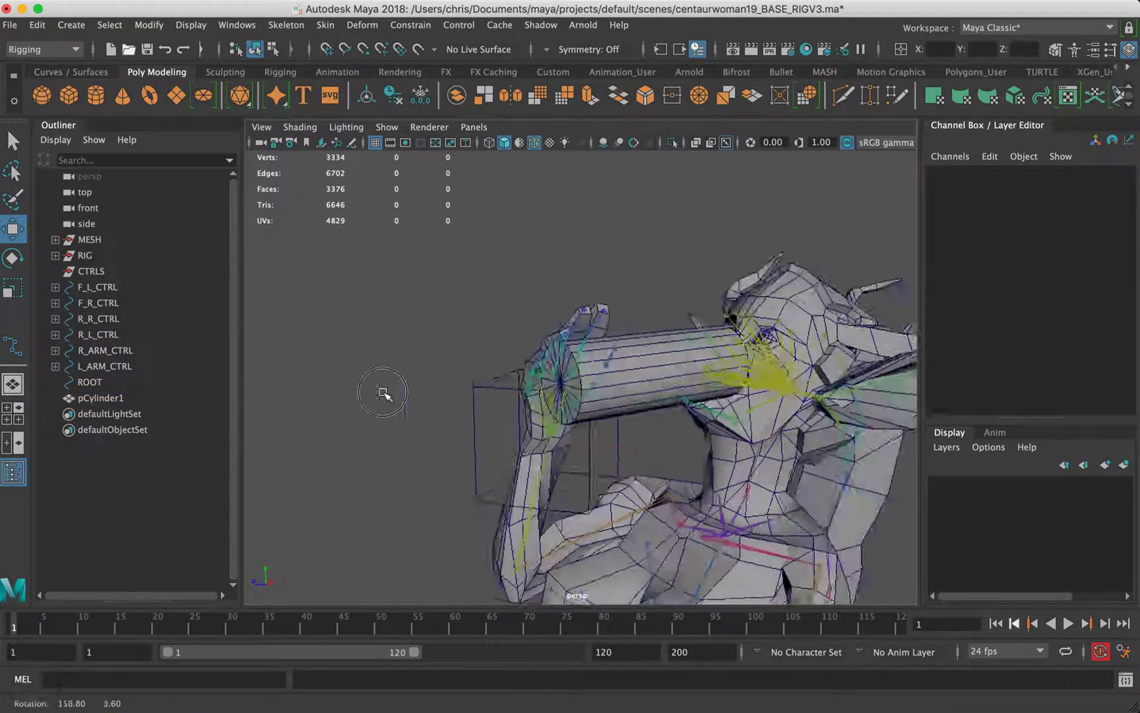
right_click_drag(385, 392, 606, 341, "alt")
left_click_drag(607, 374, 736, 426, "alt")
left_click_drag(442, 443, 577, 394, "alt")
left_click(579, 351)
key("w")
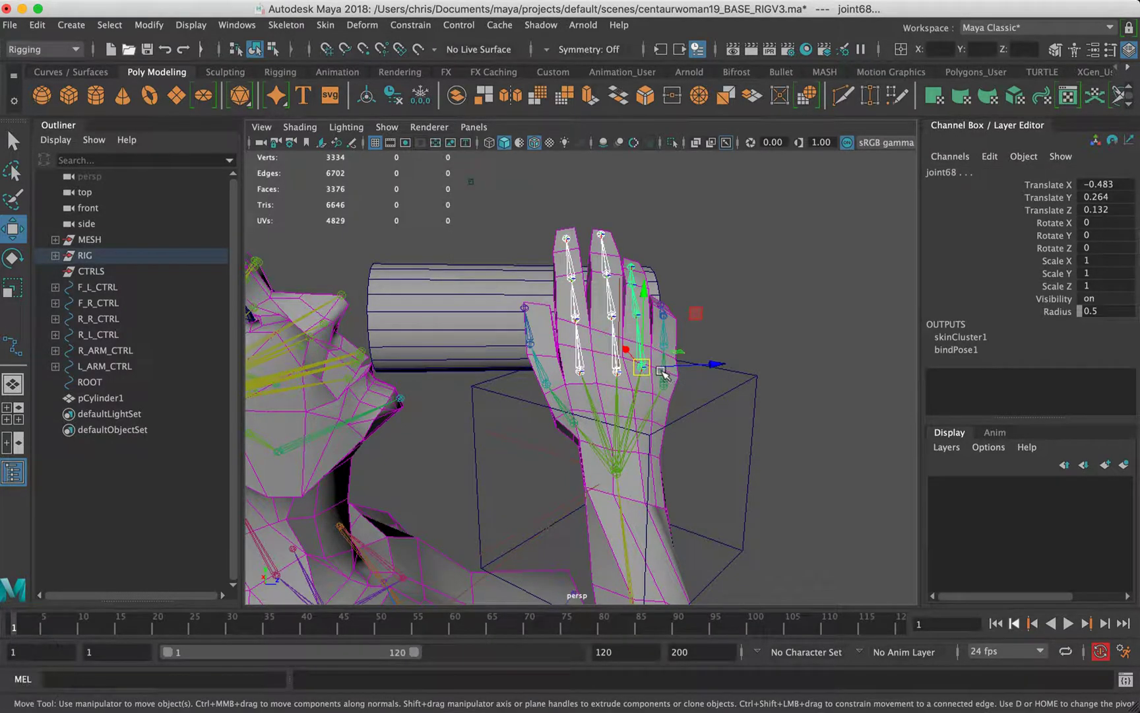
middle_click_drag(542, 313, 539, 371, "alt")
right_click_drag(540, 373, 568, 363, "alt")
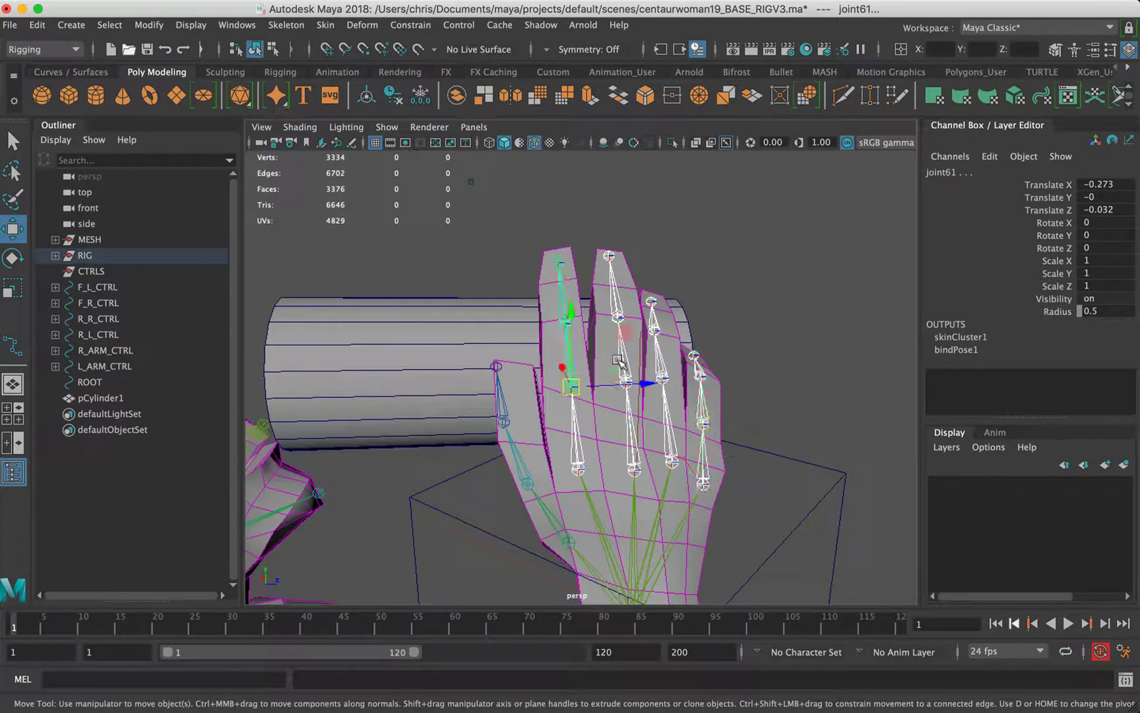
left_click(701, 409, "shift")
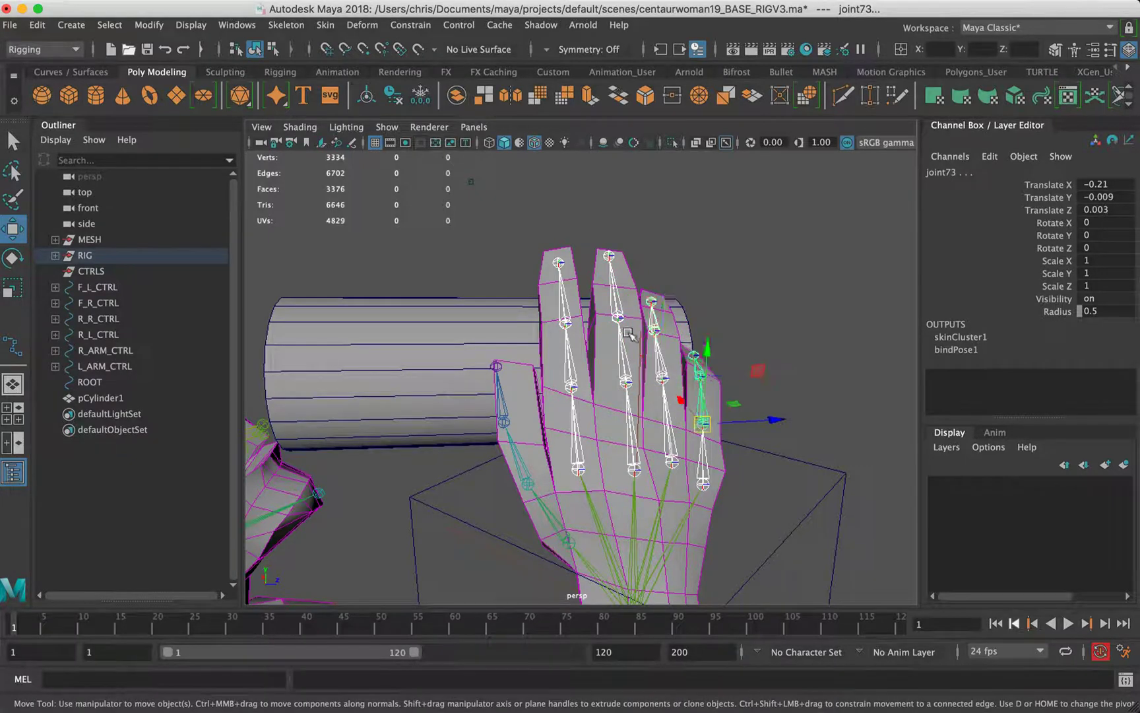
Add the outer joints of the four fingers to the selection and rotate them to curl the fingers around the cylinder
left_click_drag(629, 332, 701, 374, "alt")
key("super+z")
key("super+z")
key("super+z")
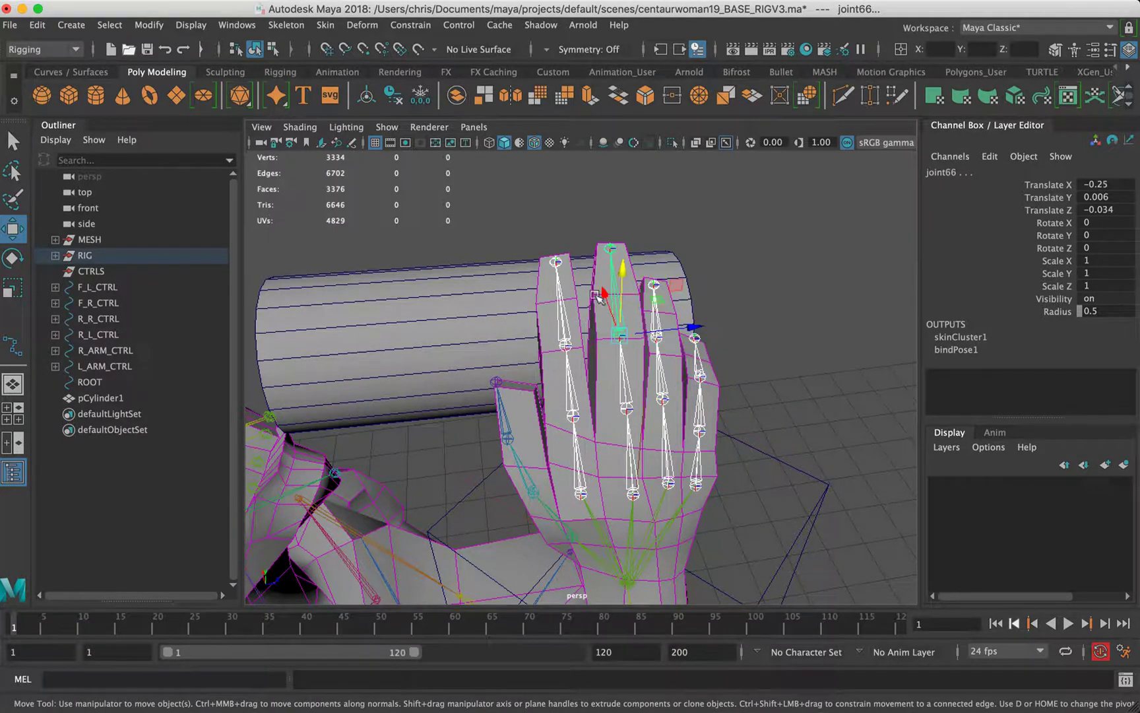
left_click(563, 313, "shift")
left_click_drag(631, 390, 532, 264, "alt")
key("e")
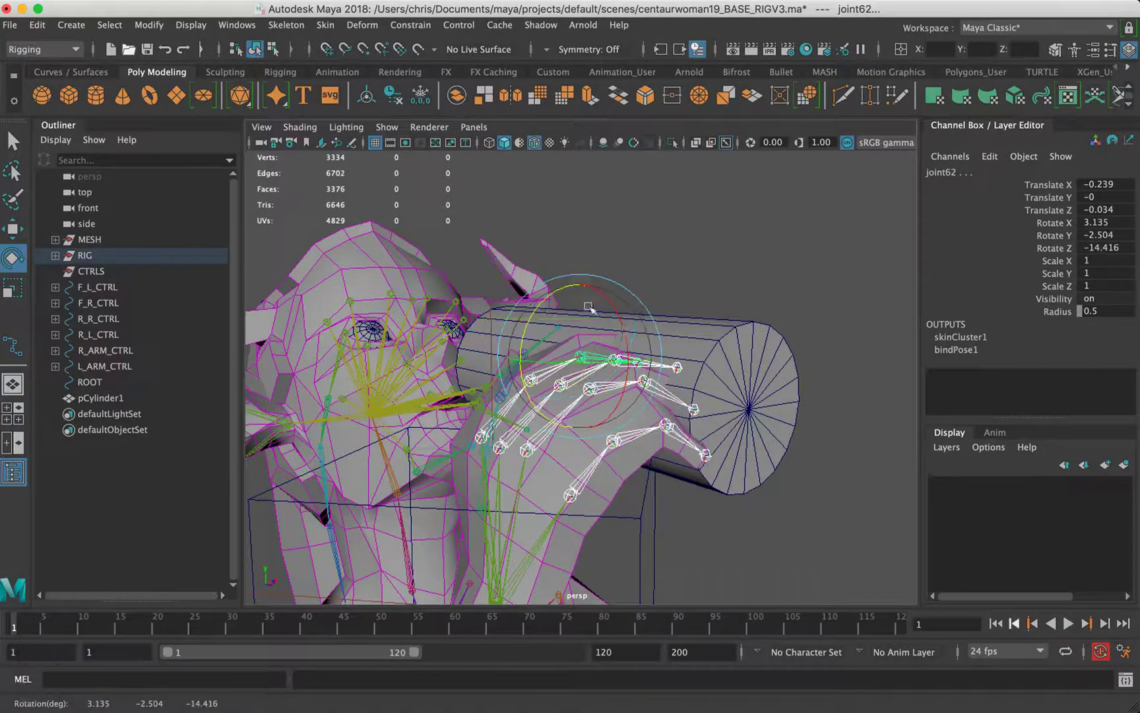
Nudge the cylinder into the grip of the curled right hand
left_click(757, 362)
left_click_drag(641, 347, 386, 417)
key("w")
scroll(654, 411, "down", 5)
left_click_drag(682, 445, 634, 438)
left_click(636, 295)
Examine the centaur's full pose with the cylinder held to the eye from several angles
scroll(488, 391, "down", 8)
left_click_drag(488, 391, 301, 348, "alt")
scroll(667, 397, "down", 6)
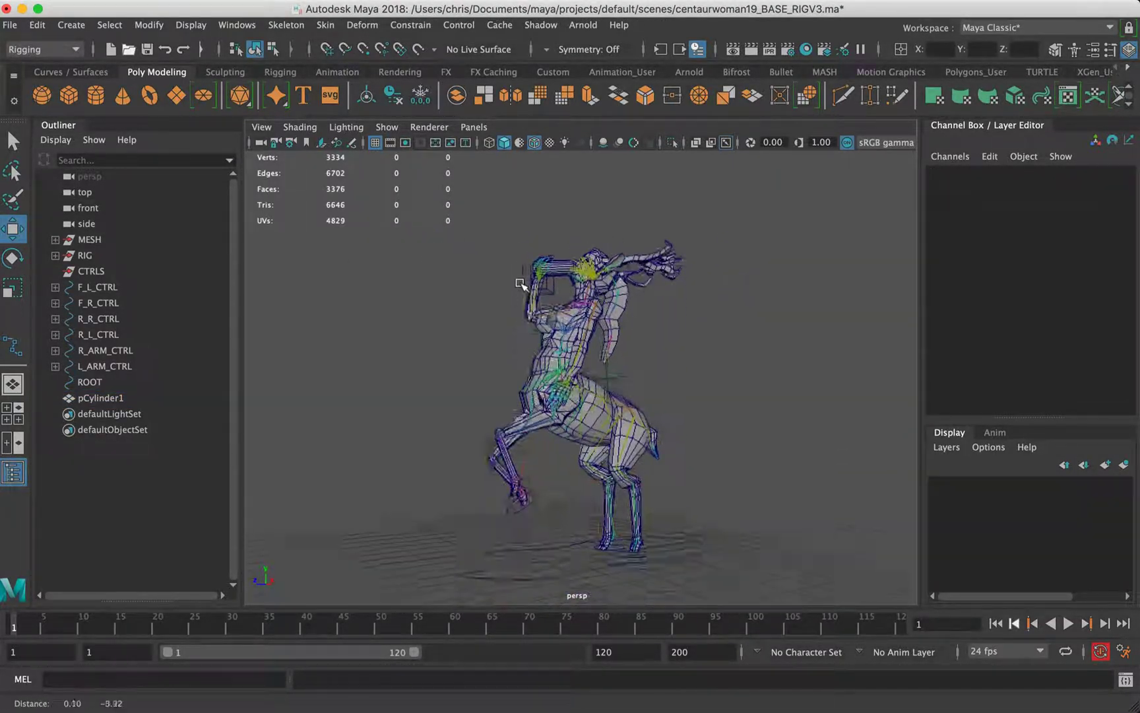
left_click_drag(525, 356, 672, 317, "alt")
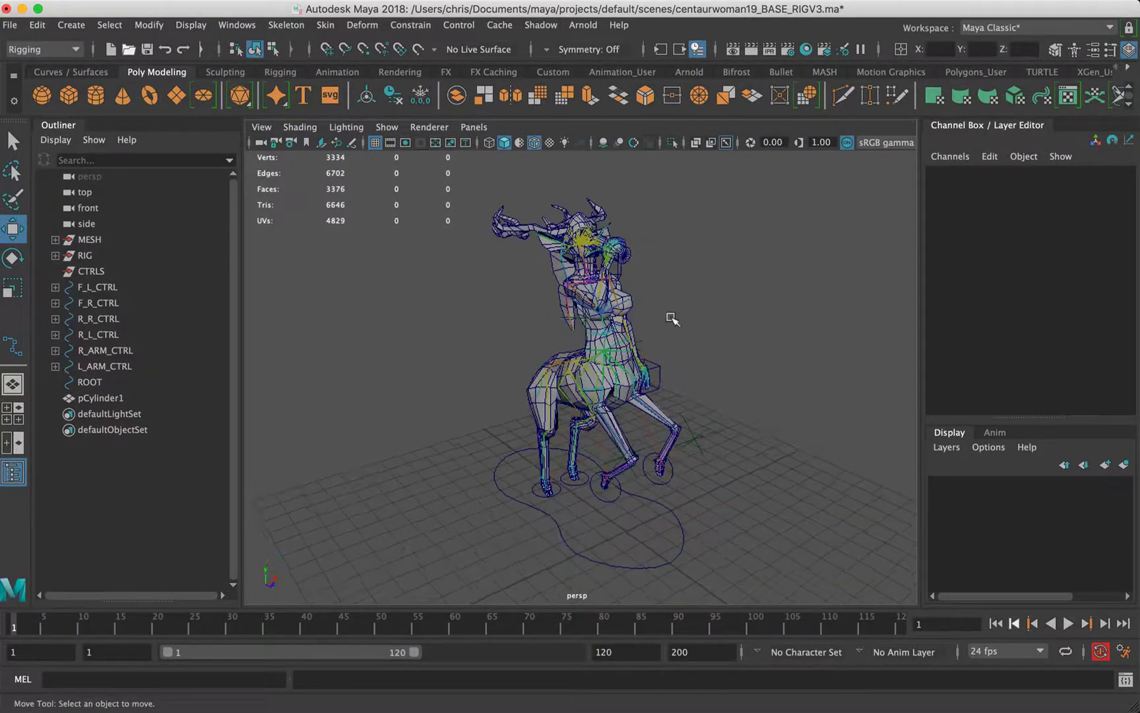
left_click_drag(582, 352, 631, 272, "alt")
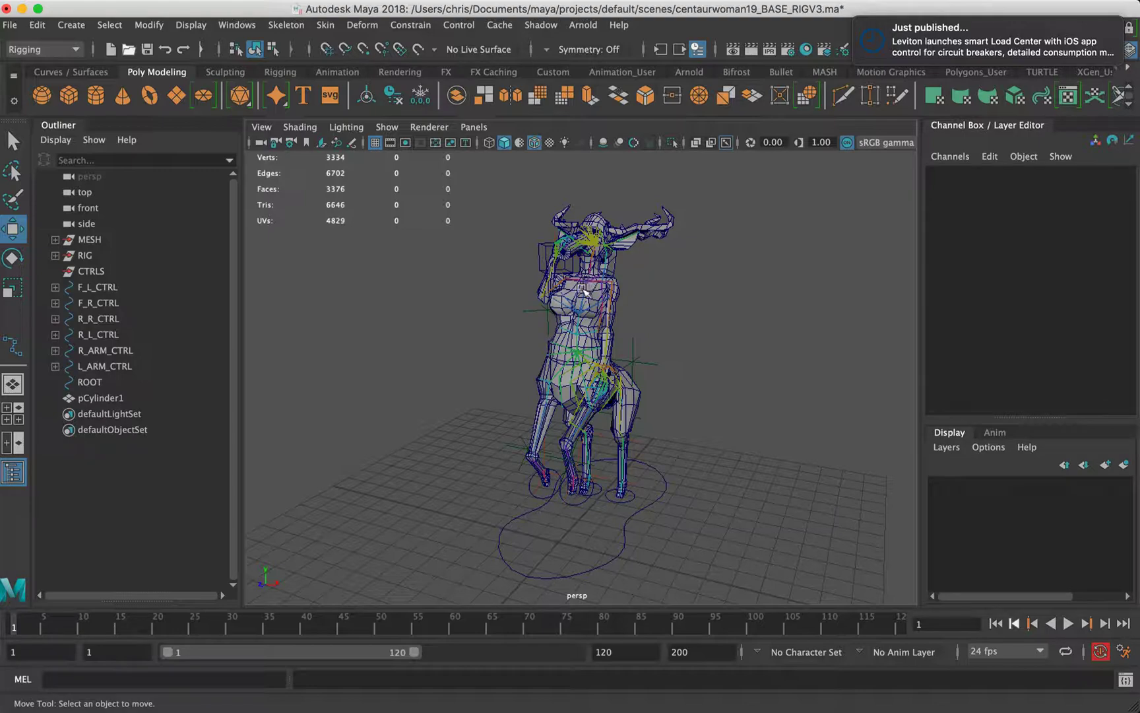
right_click_drag(596, 348, 846, 341, "alt")
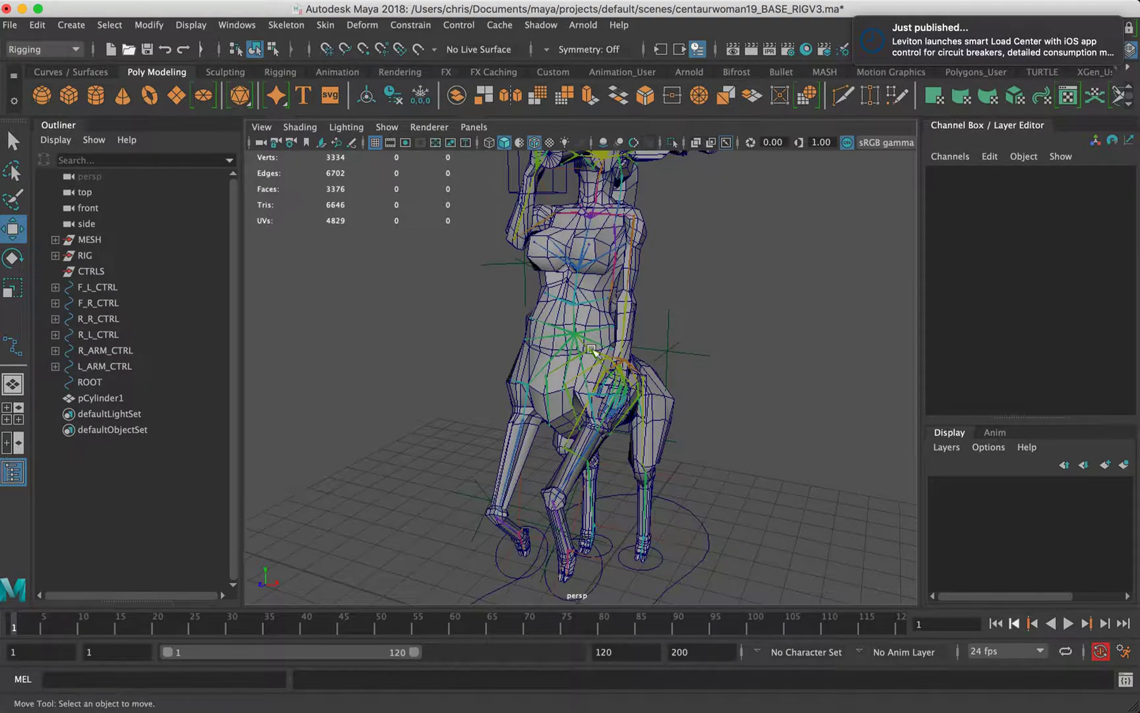
left_click_drag(596, 350, 392, 342, "alt")
left_click_drag(495, 246, 640, 365, "alt")
left_click_drag(505, 323, 642, 322, "alt")
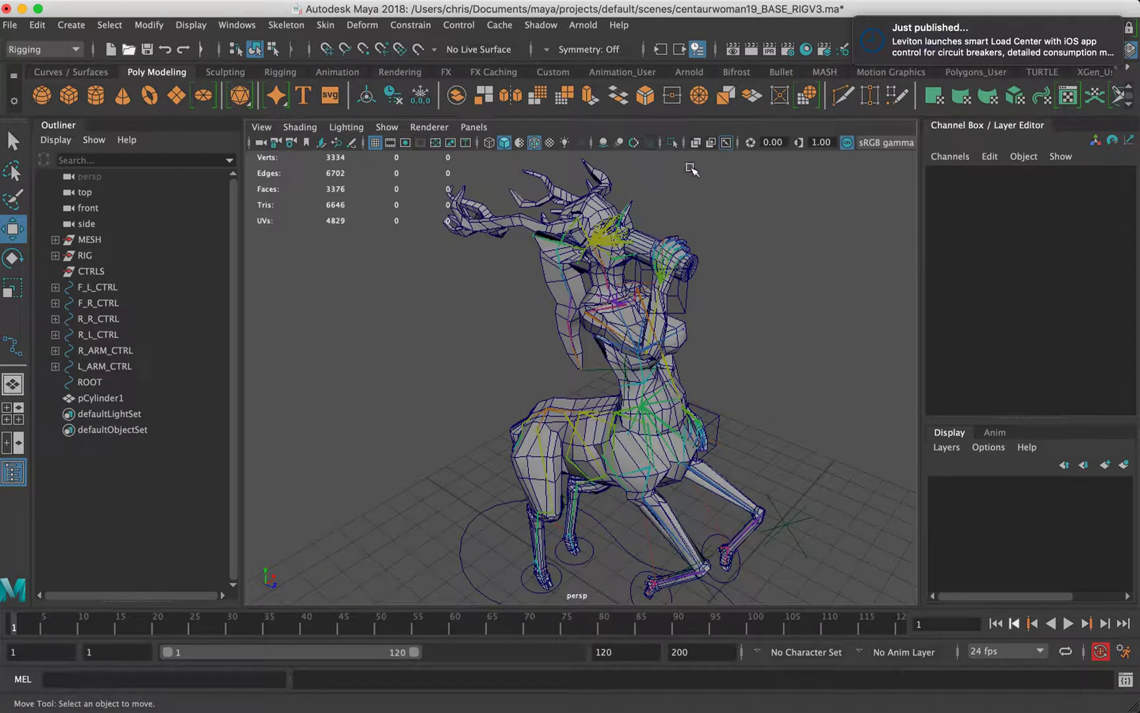
Inspect the head, raised arm, torso and bent legs up close for how the mesh deforms
right_click_drag(533, 335, 679, 304, "alt")
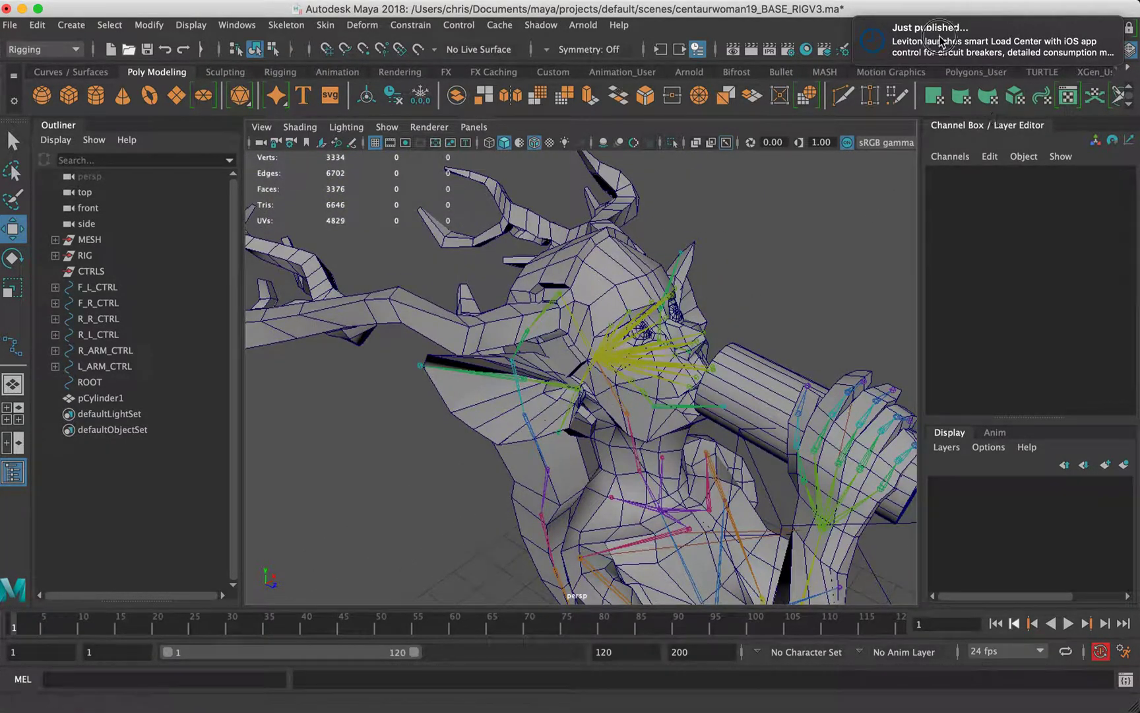
left_click_drag(695, 332, 499, 323, "alt")
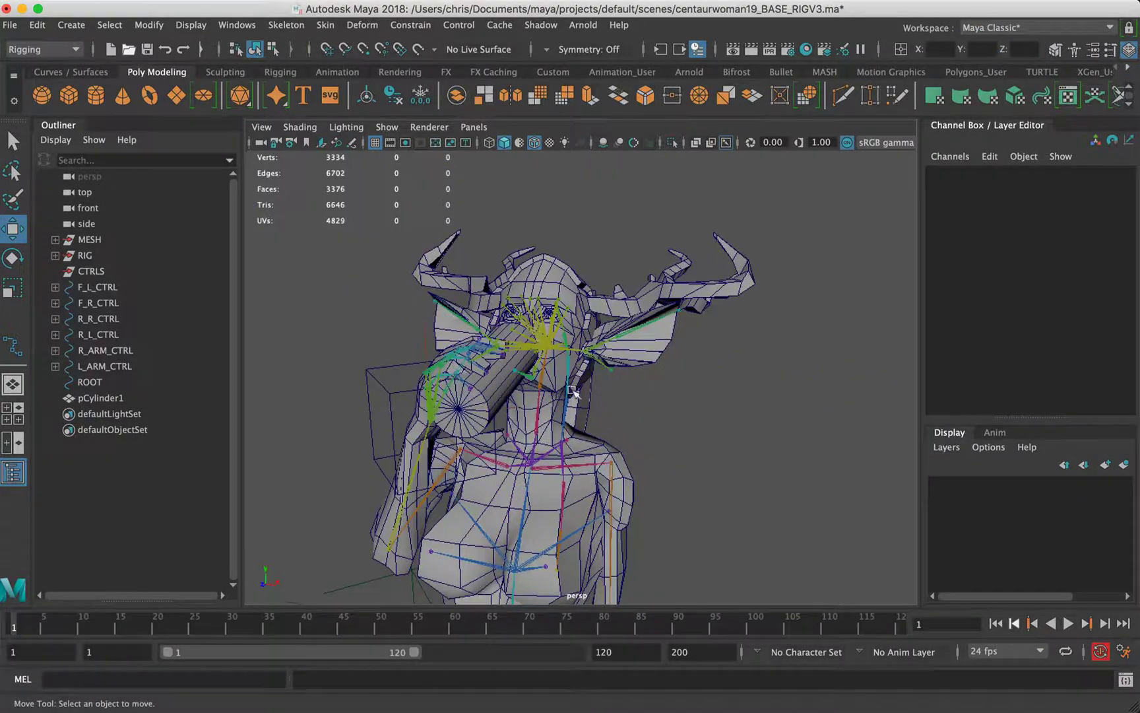
middle_click_drag(607, 332, 653, 173, "alt")
left_click_drag(613, 210, 466, 265, "alt")
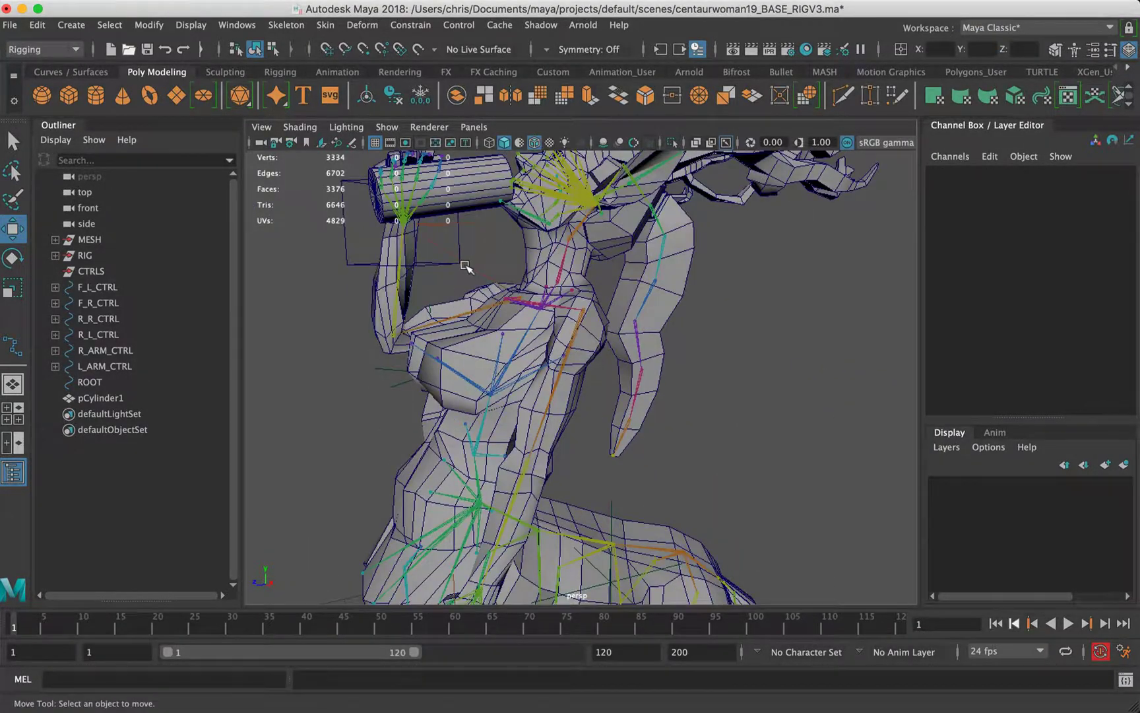
middle_click_drag(449, 291, 518, 243, "alt")
left_click_drag(516, 241, 486, 217, "alt")
left_click_drag(503, 371, 614, 308, "alt")
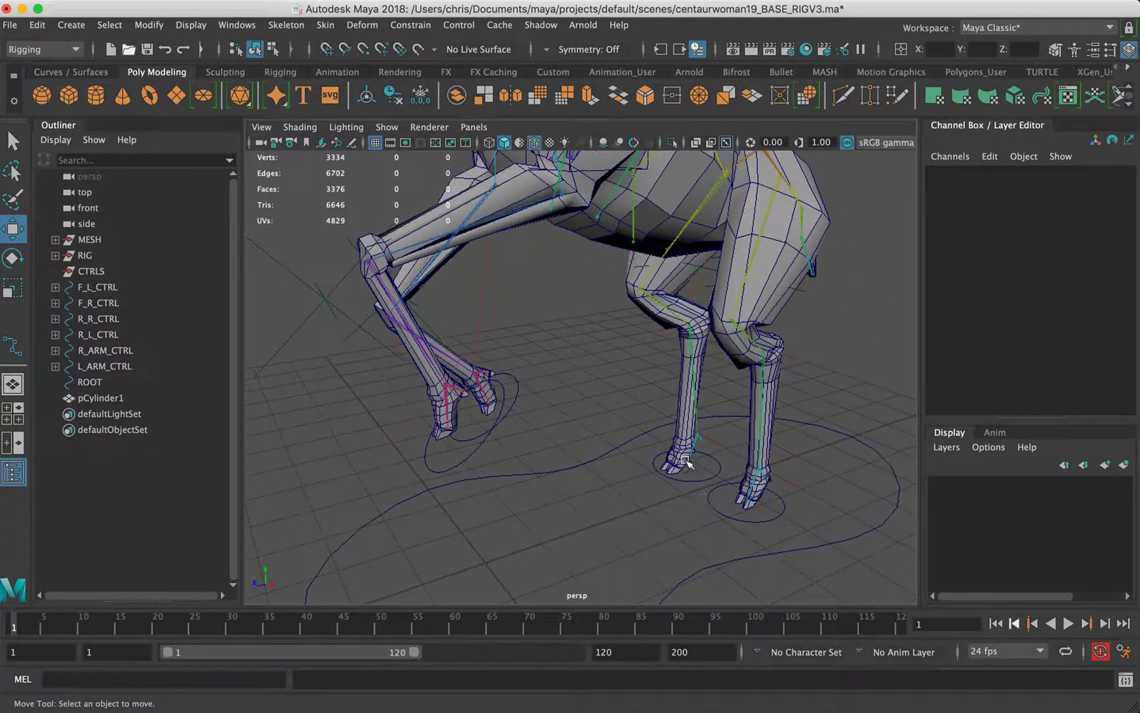
left_click_drag(729, 439, 687, 381, "alt")
left_click_drag(690, 272, 584, 434, "alt")
left_click_drag(599, 272, 627, 252, "alt")
left_click_drag(542, 312, 532, 362, "alt")
Examine the side of the body, the hindquarters and tail, and the upper body from the front
middle_click_drag(543, 386, 572, 262, "alt")
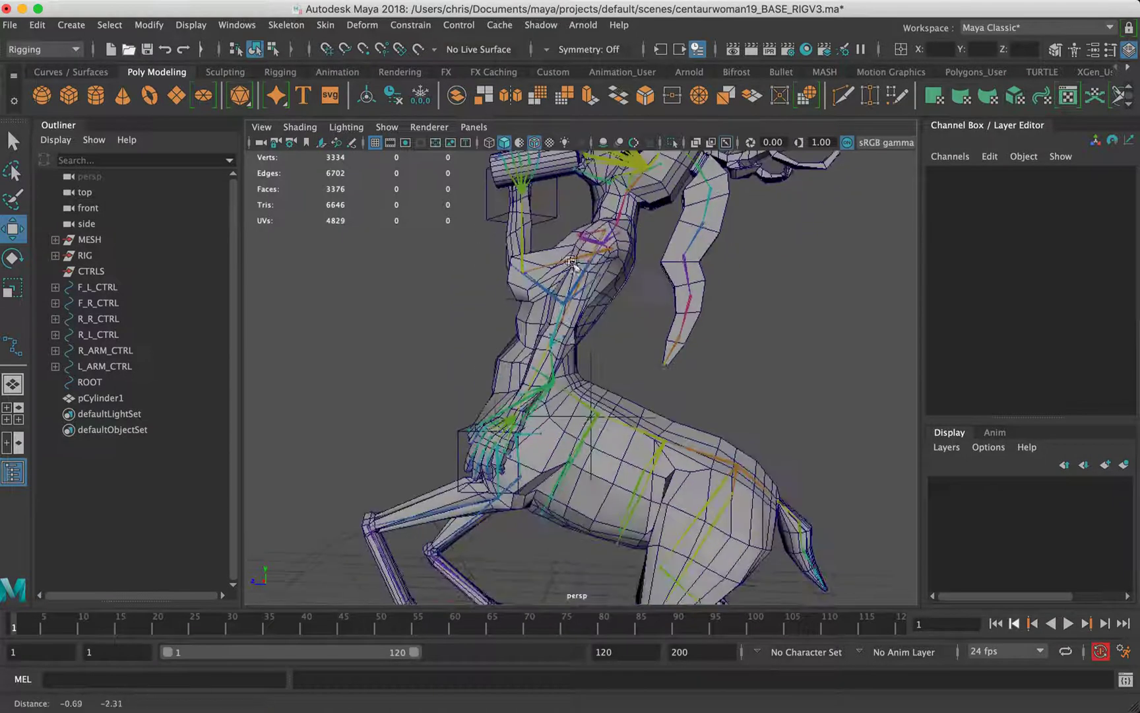
left_click_drag(571, 262, 640, 231, "alt")
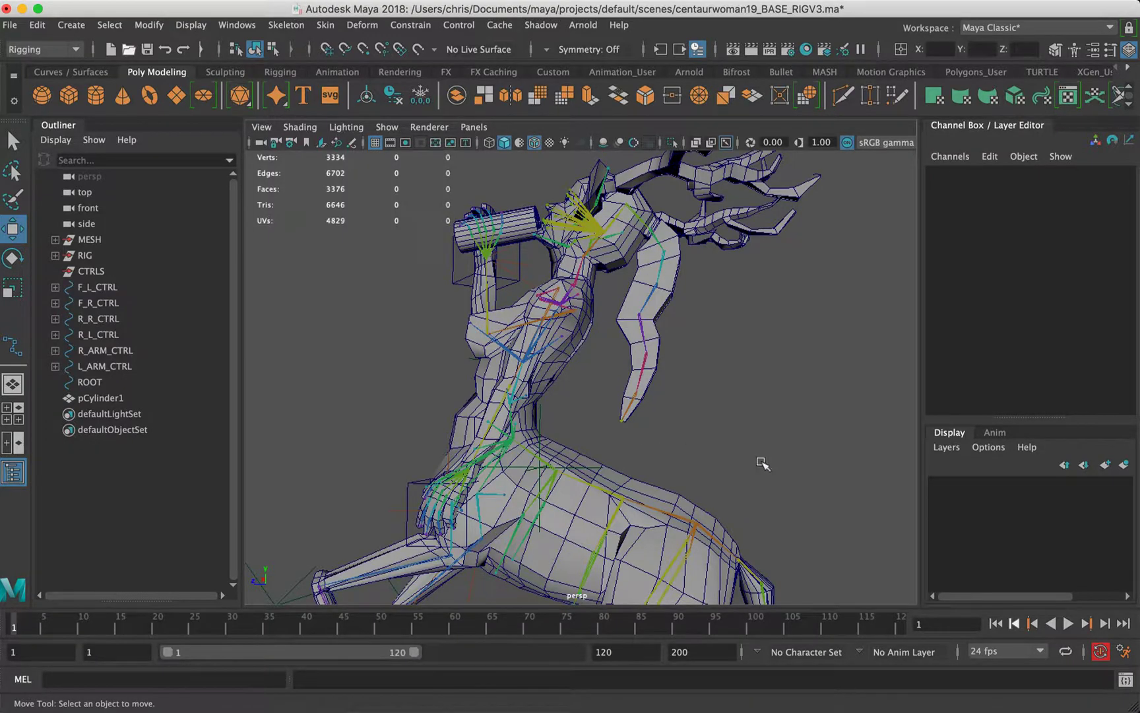
middle_click_drag(761, 463, 745, 302, "alt")
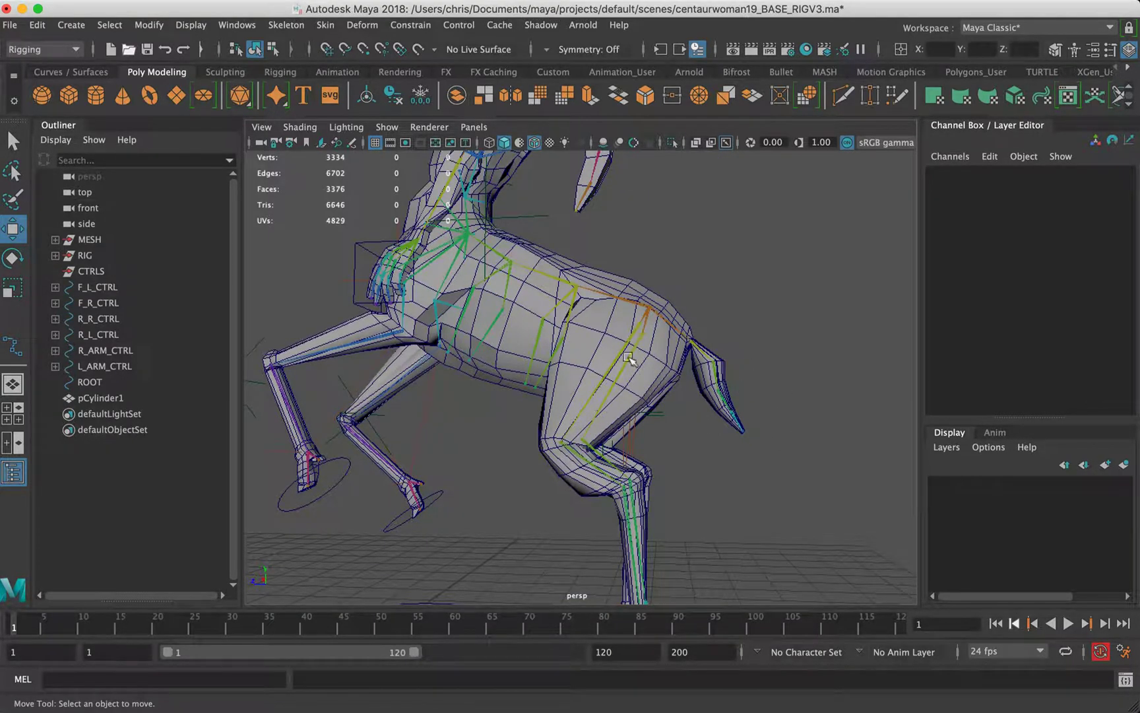
right_click_drag(535, 282, 456, 294, "alt")
left_click_drag(521, 314, 746, 364, "alt")
middle_click_drag(674, 356, 648, 422, "alt")
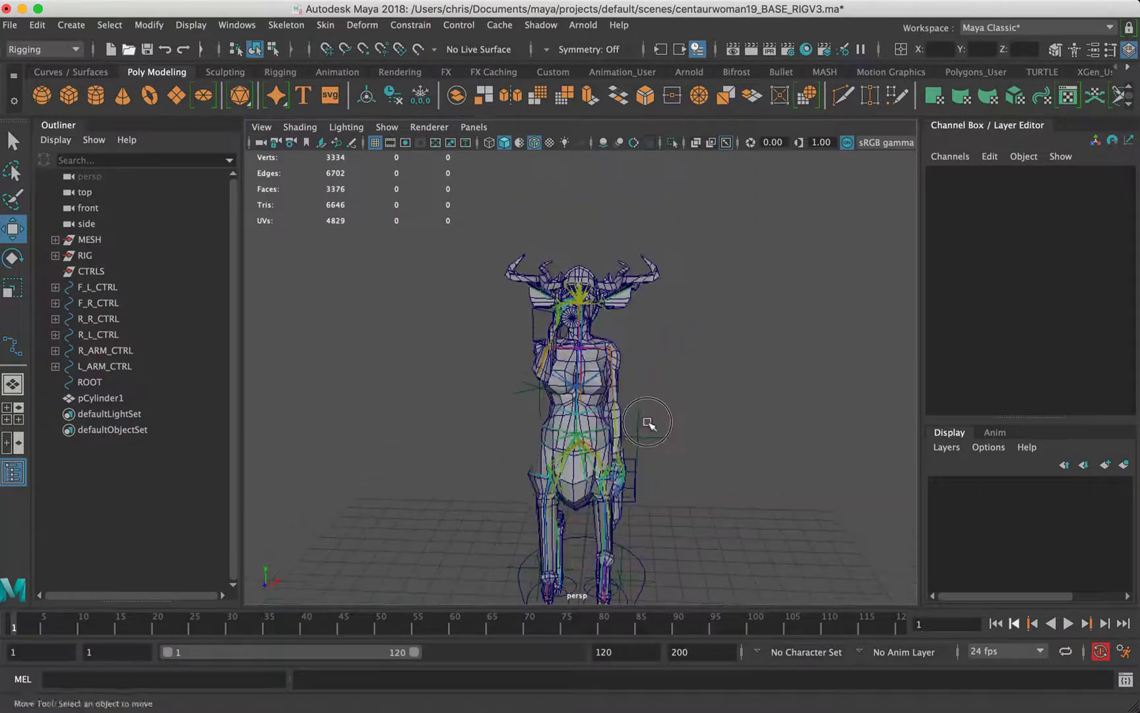
left_click_drag(648, 422, 538, 390, "alt")
right_click_drag(528, 383, 576, 374, "alt")
left_click_drag(575, 374, 643, 432, "alt")
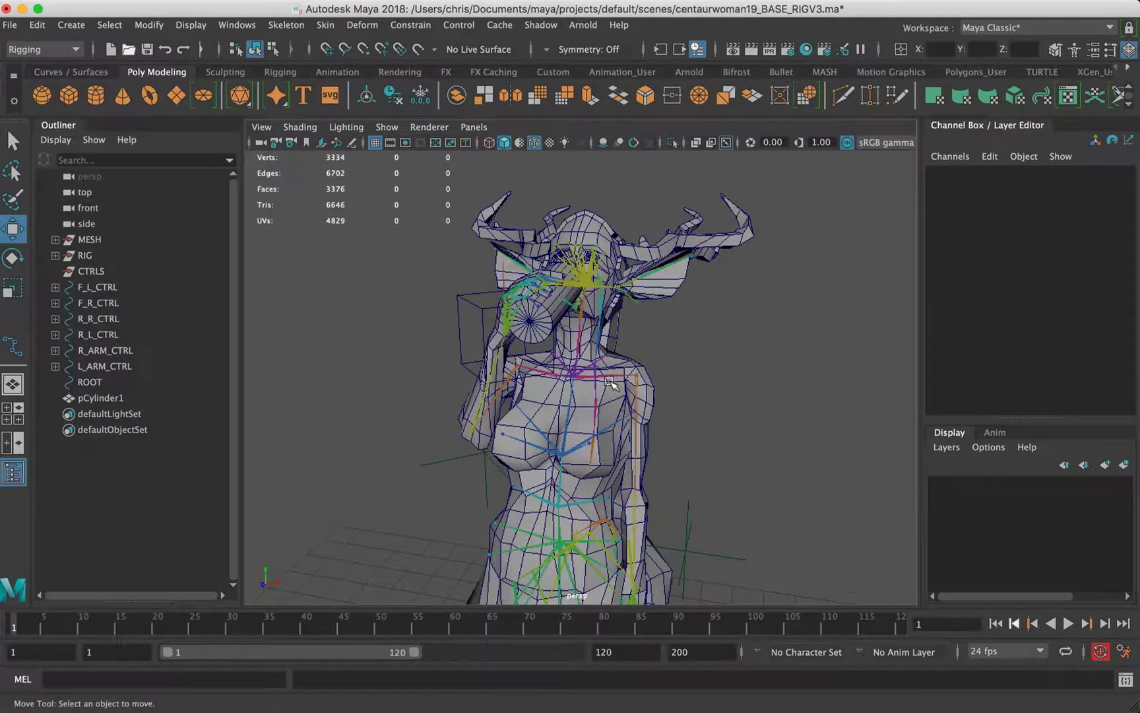